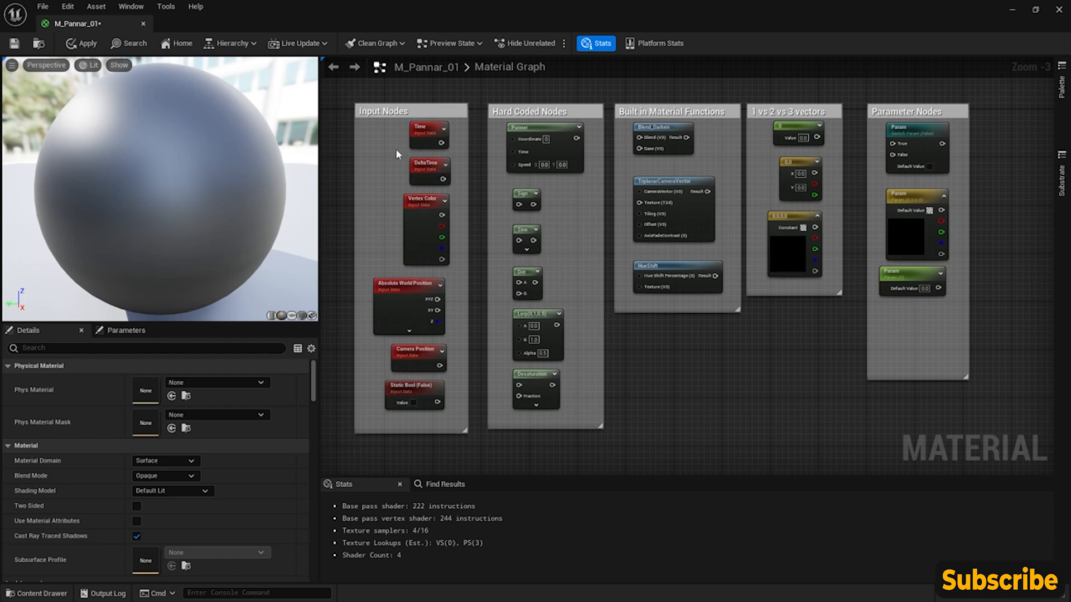
- Examine the Input Nodes and Hard Coded Nodes groups in the material graph, inspecting the settings of the Sign and Sine nodes
scroll(370, 144, up, 2)
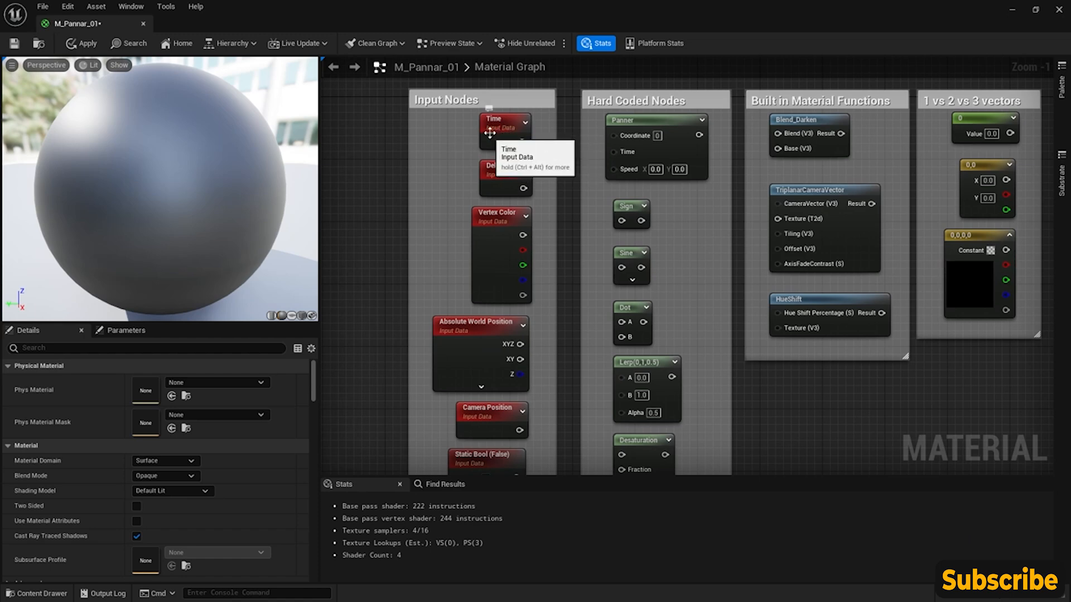
scroll(475, 163, down, 1)
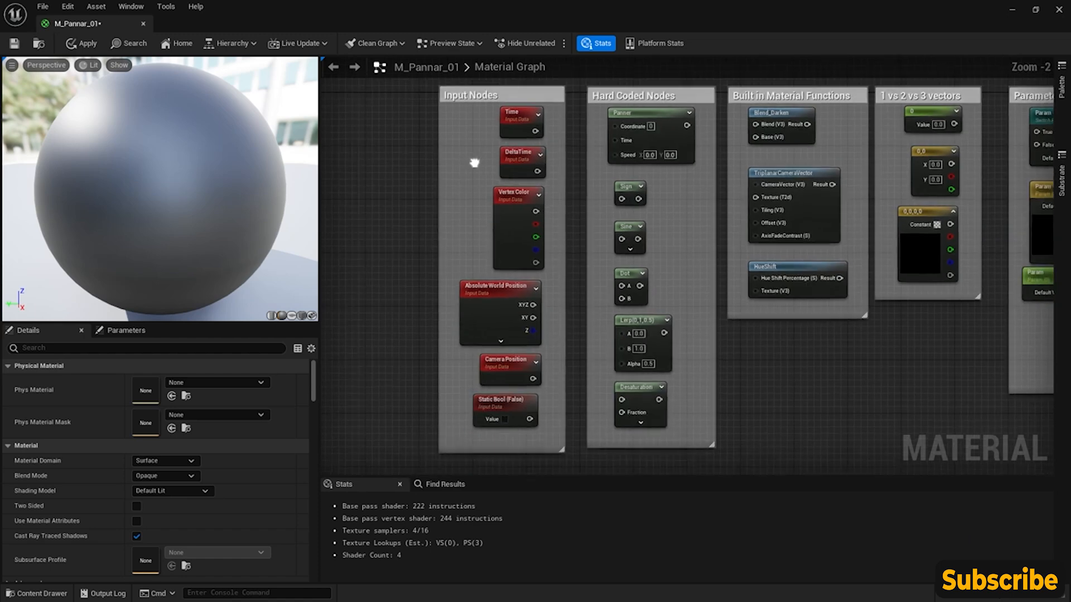
right_drag(474, 163, 456, 169)
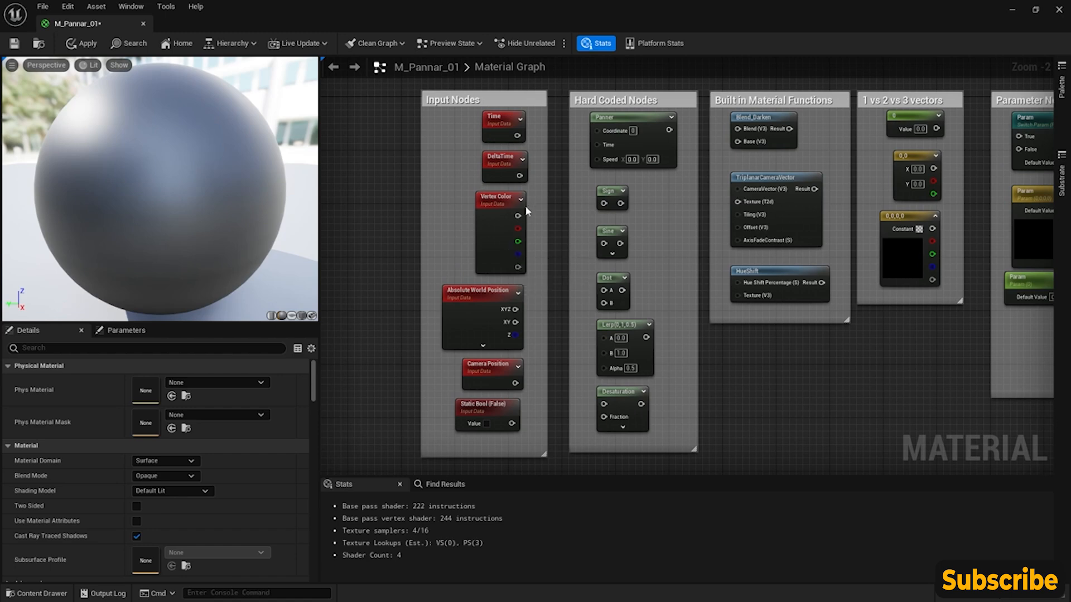
right_drag(563, 208, 522, 211)
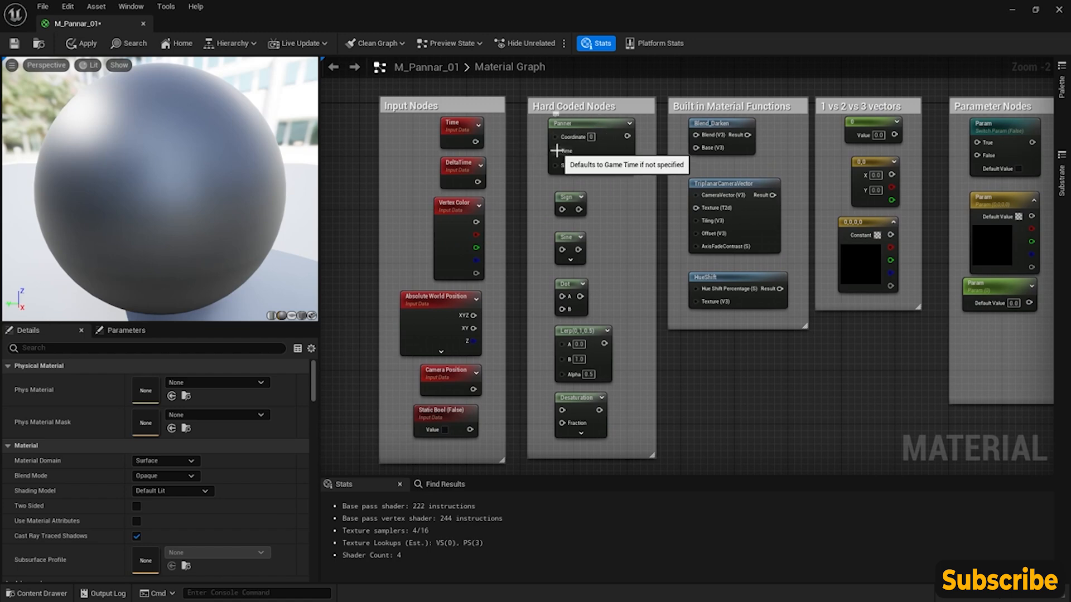
mouse_move(477, 142)
mouse_down()
mouse_move(556, 154)
mouse_move(481, 142)
mouse_up()
click(364, 186)
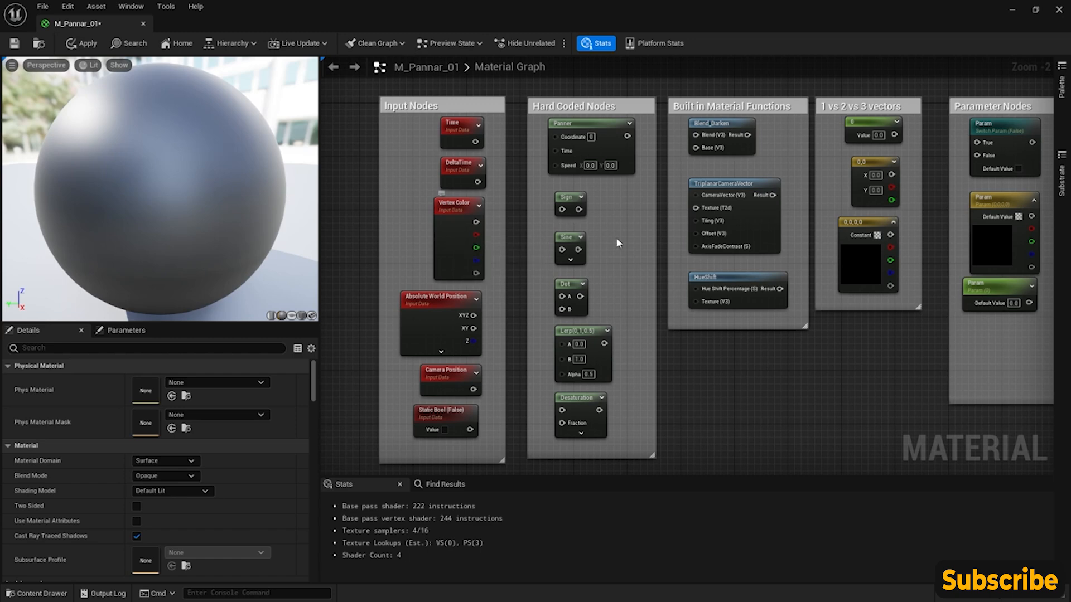
right_drag(651, 266, 574, 267)
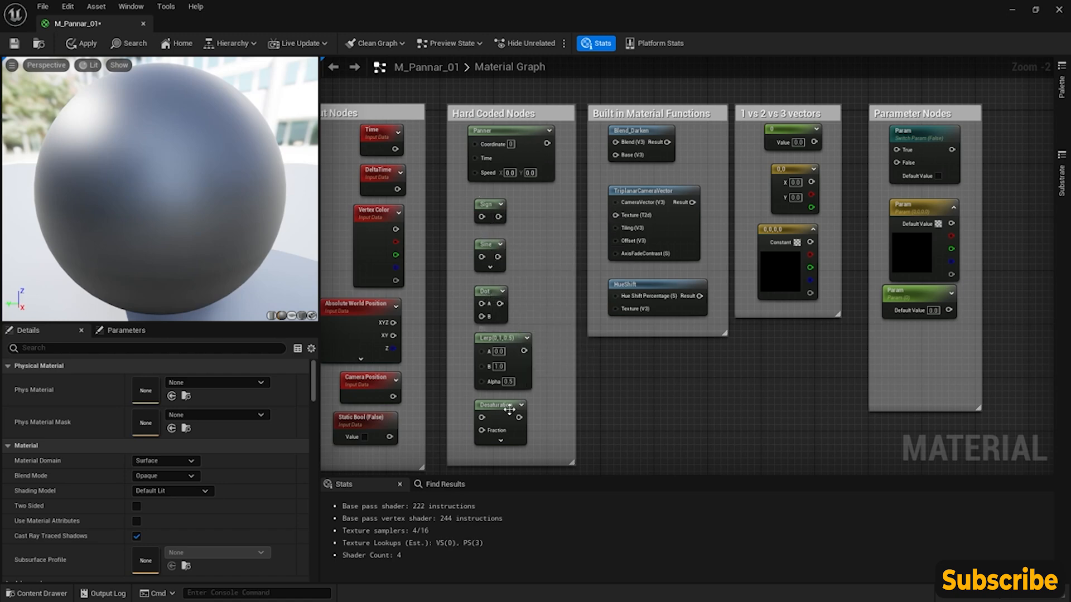
click(489, 204)
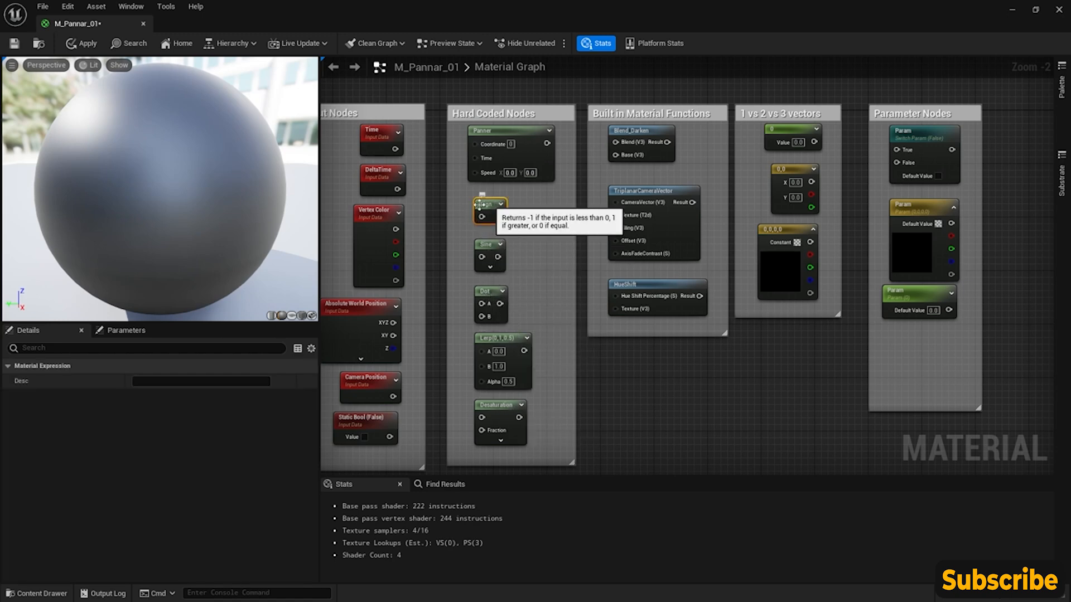
click(486, 248)
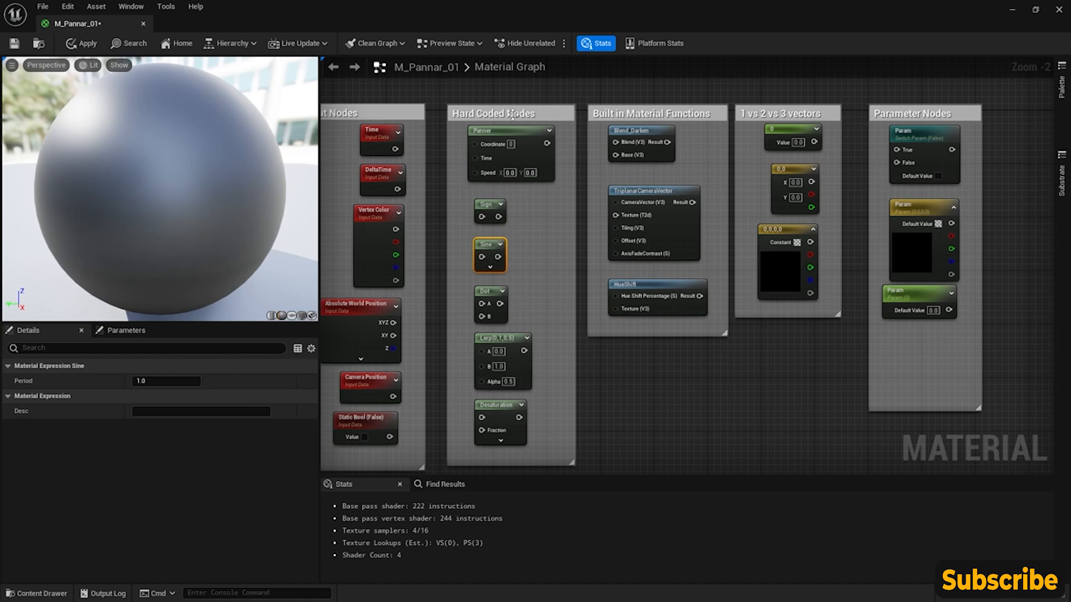
right_drag(581, 205, 616, 216)
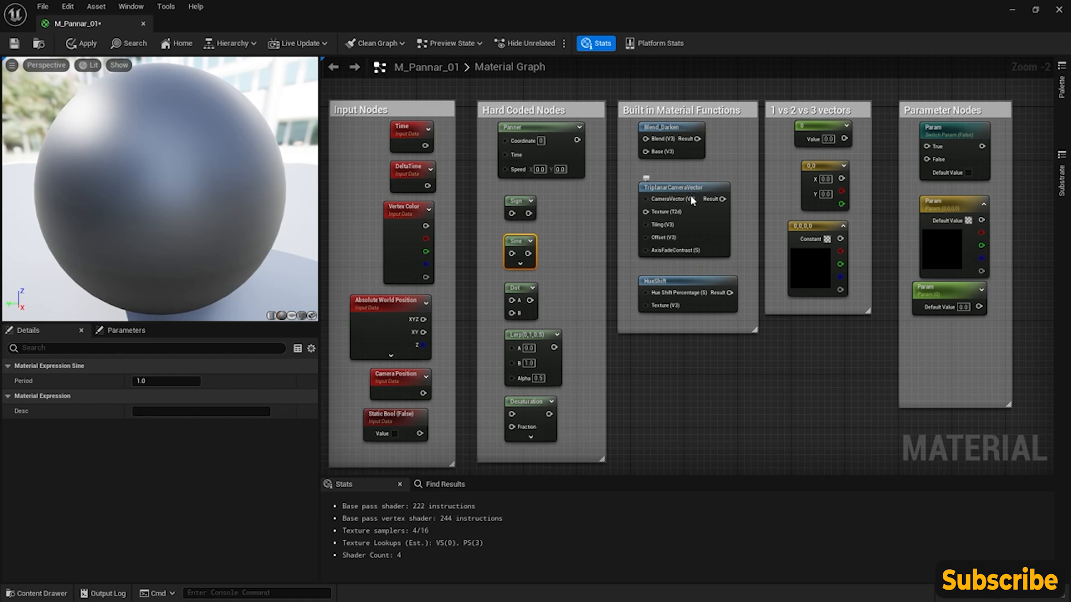
- Inspect the Blend_Darken and TriplanarCameraVector function nodes and open the HueShift material function's graph
click(670, 129)
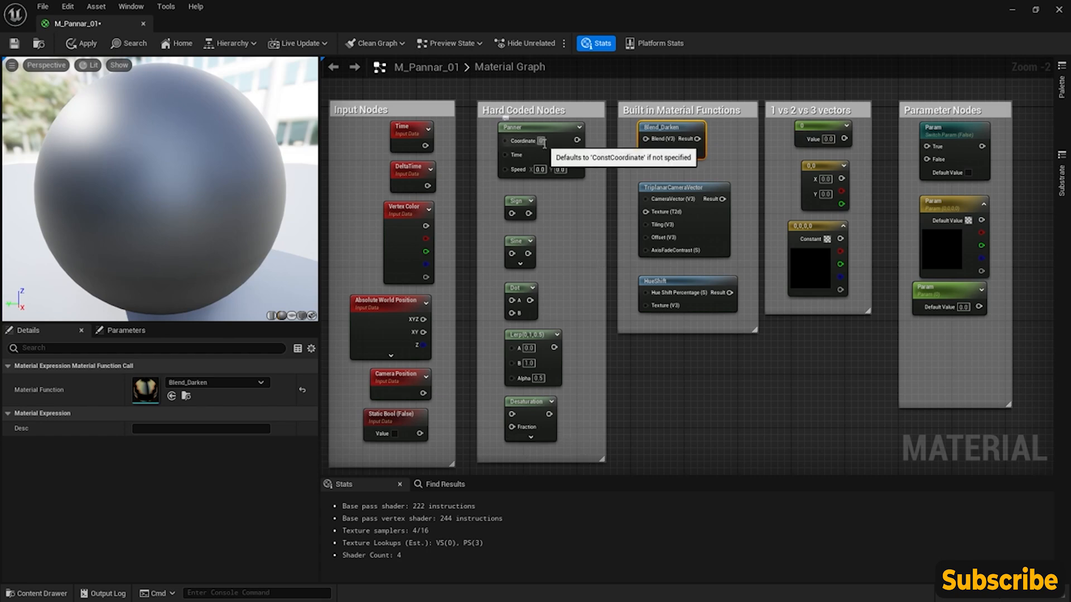
click(695, 189)
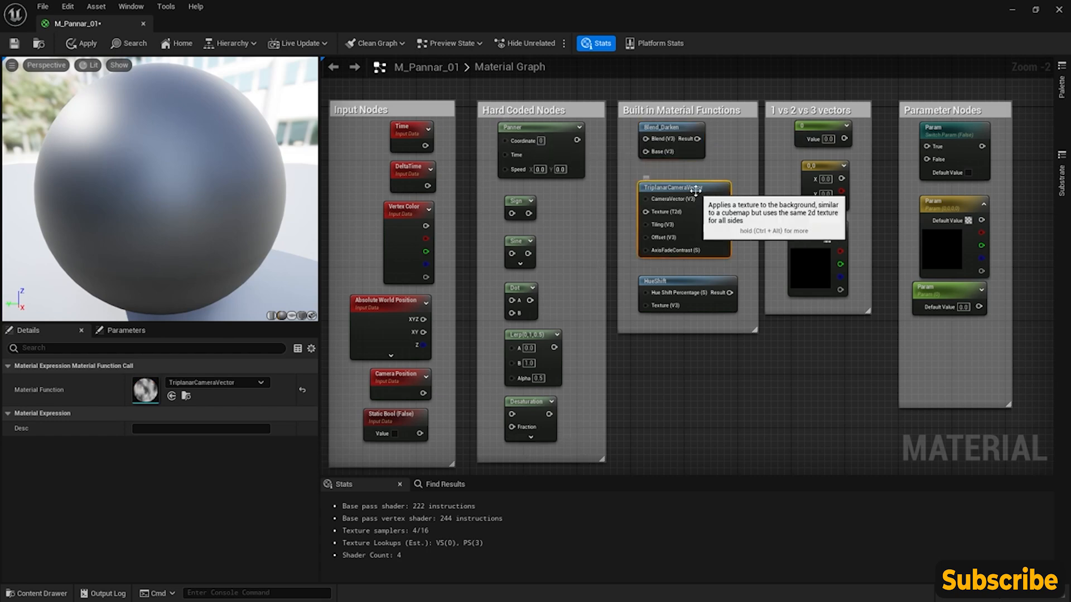
click(682, 280)
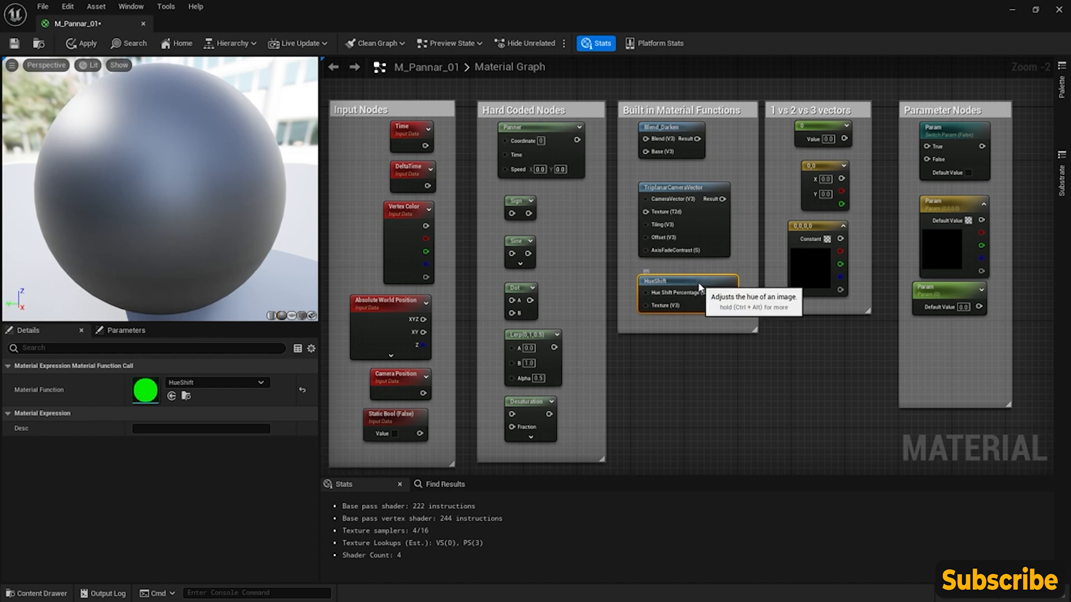
double_click(682, 281)
scroll(698, 312, up, 3)
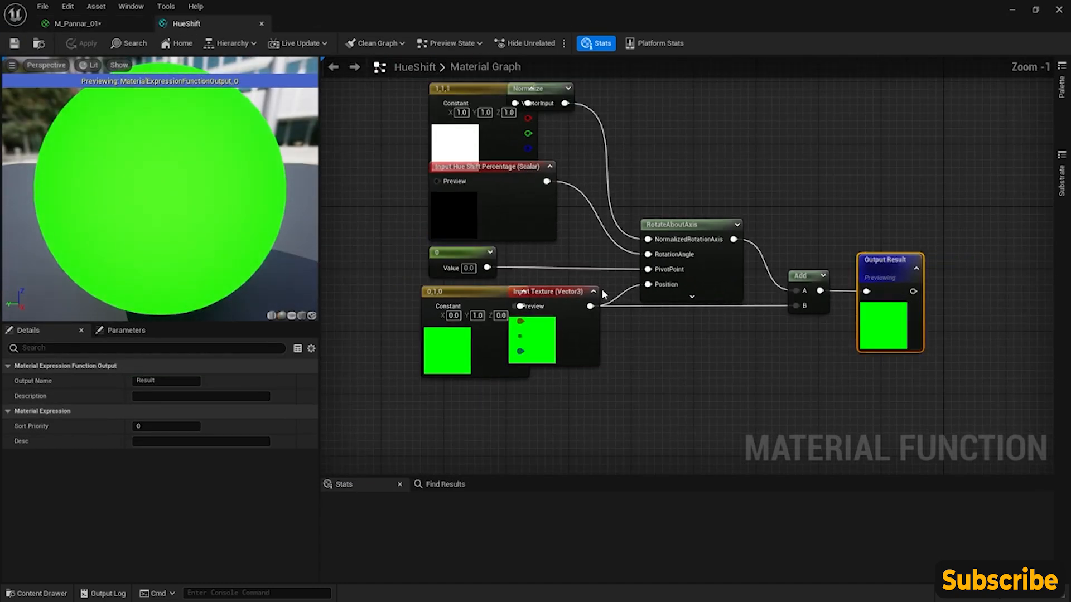
- Spread out the Input Texture and 0,1,0 constant nodes so they no longer overlap, and nudge the RotateAboutAxis and Add nodes
scroll(602, 295, down, 1)
click(625, 324)
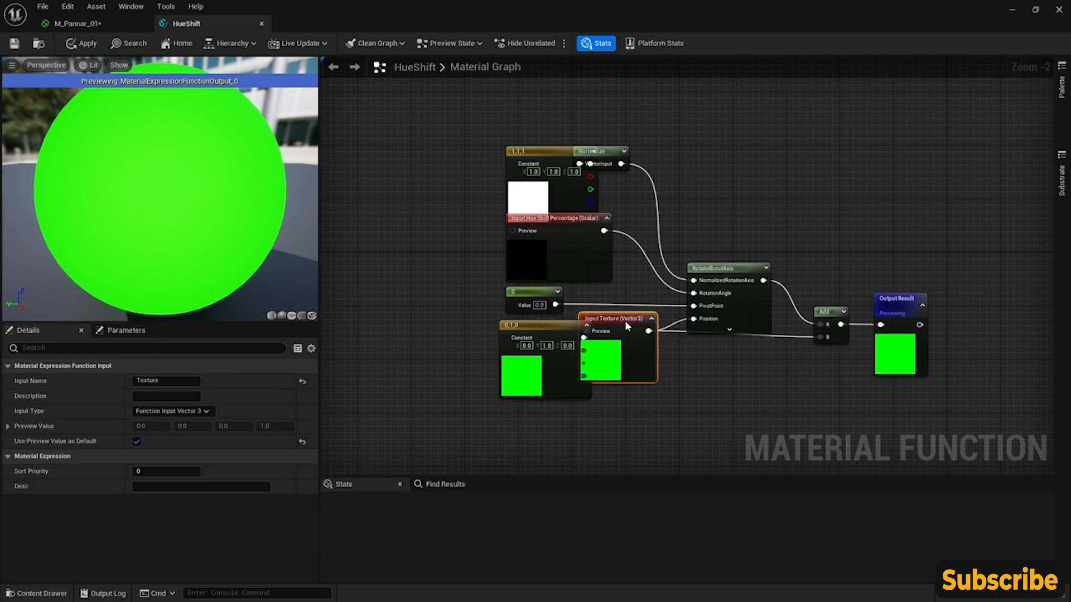
drag(625, 324, 639, 336)
drag(574, 327, 507, 327)
drag(662, 344, 623, 336)
drag(736, 266, 736, 263)
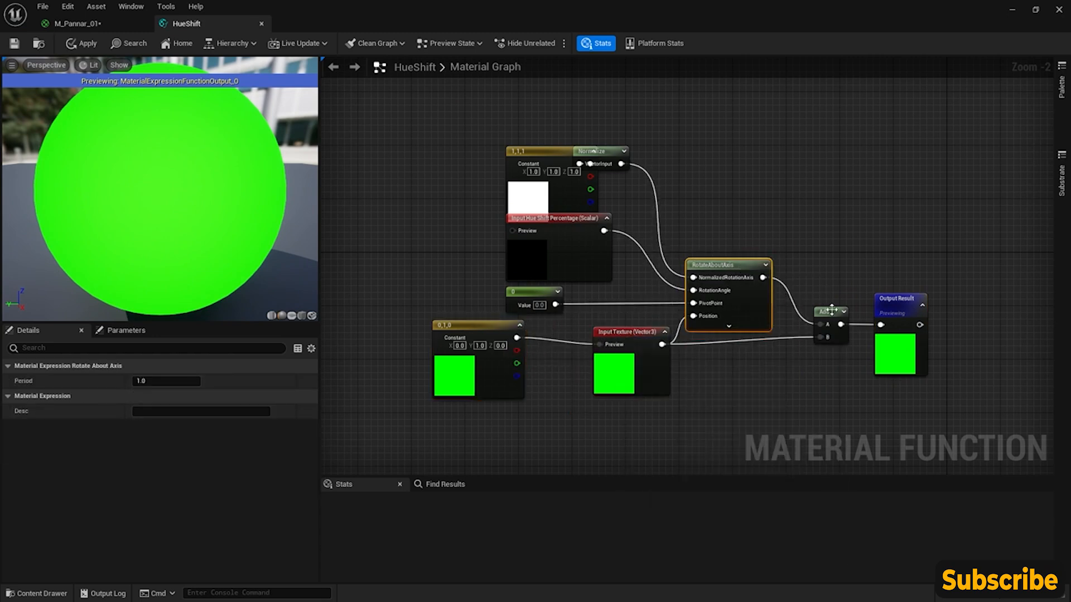
click(831, 310)
drag(831, 310, 831, 317)
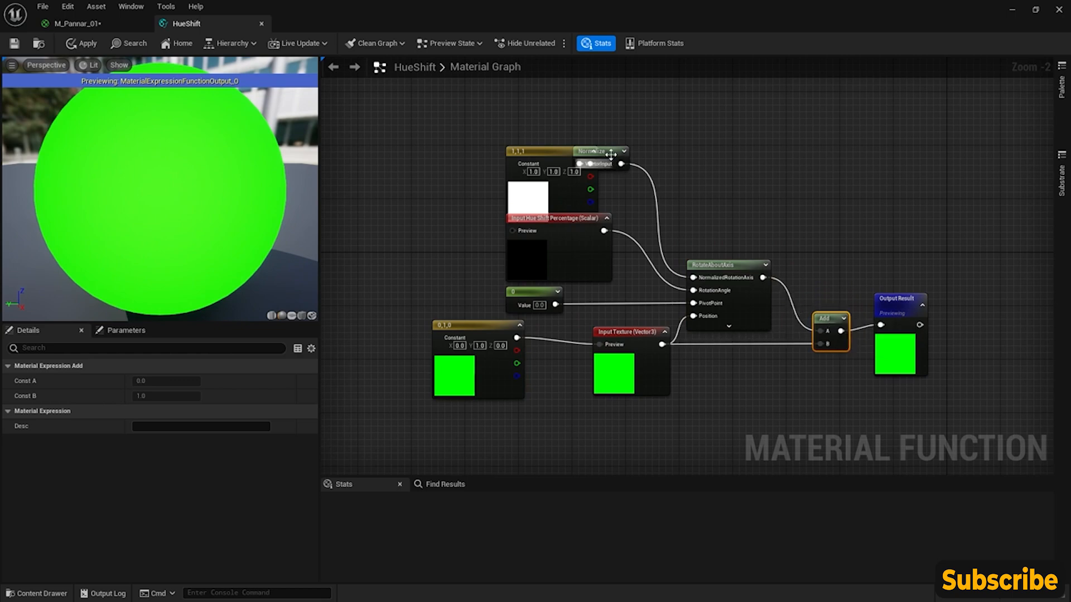
- Separate the Normalize, 1,1,1 constant, Input Hue Shift Percentage and 0 constant nodes to untangle the rest of the function's graph
drag(611, 155, 644, 155)
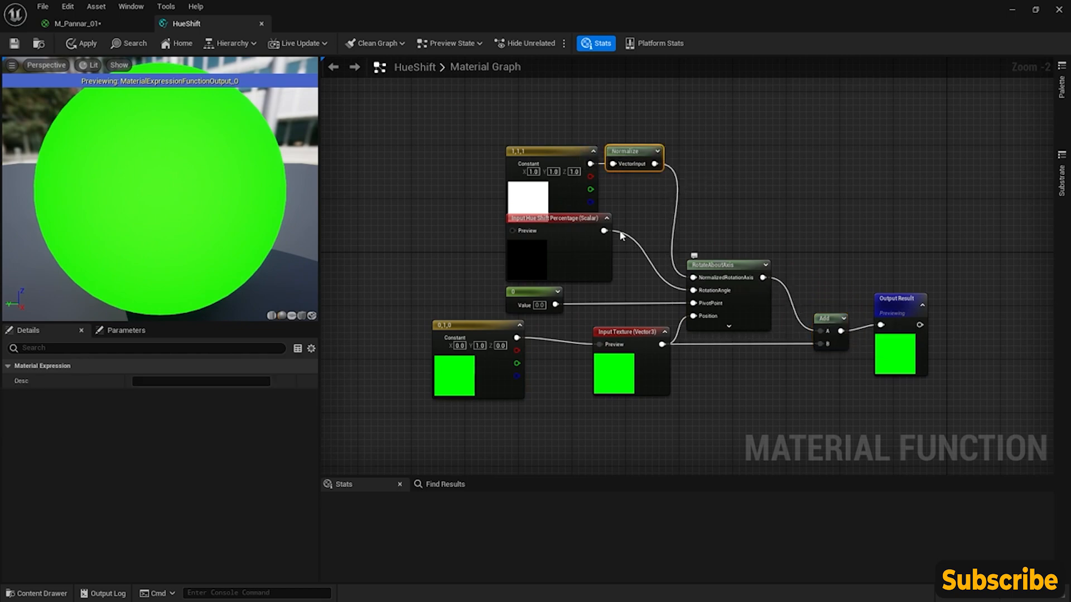
drag(550, 148, 535, 126)
drag(570, 224, 557, 223)
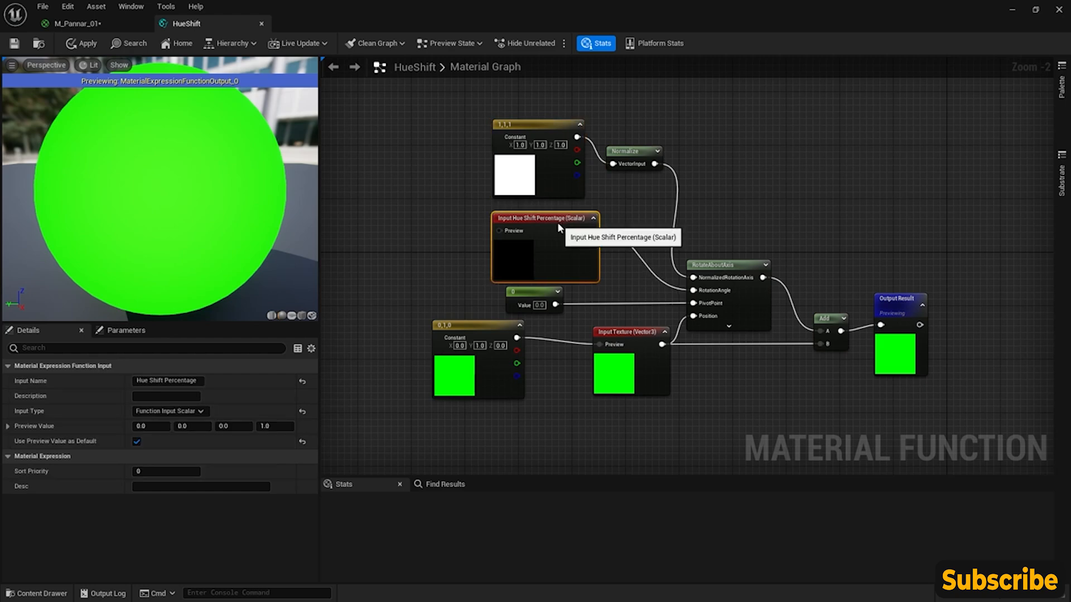
drag(530, 292, 488, 291)
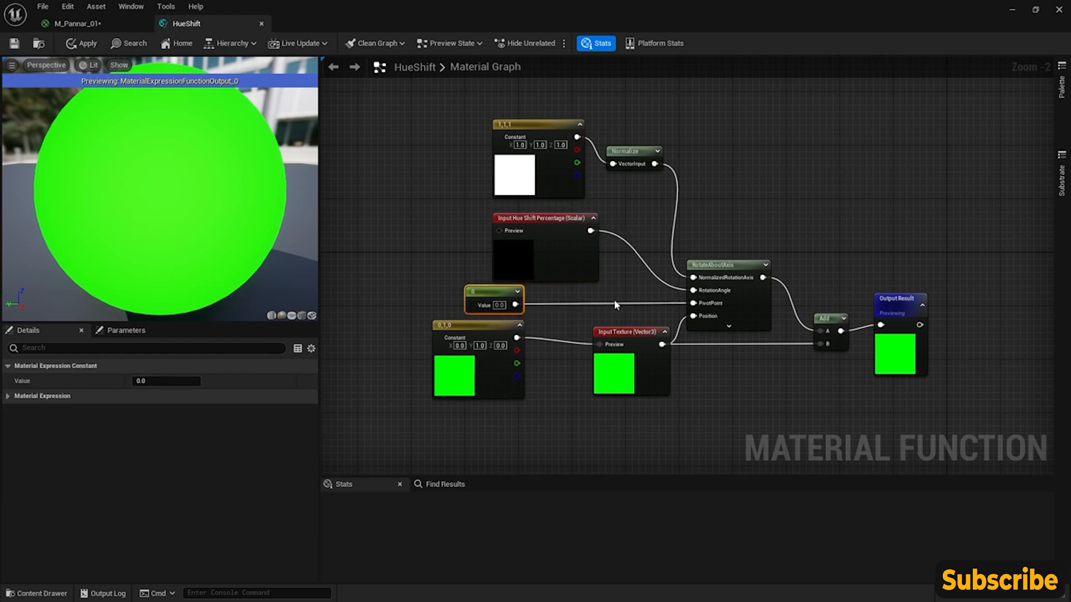
right_drag(616, 304, 591, 287)
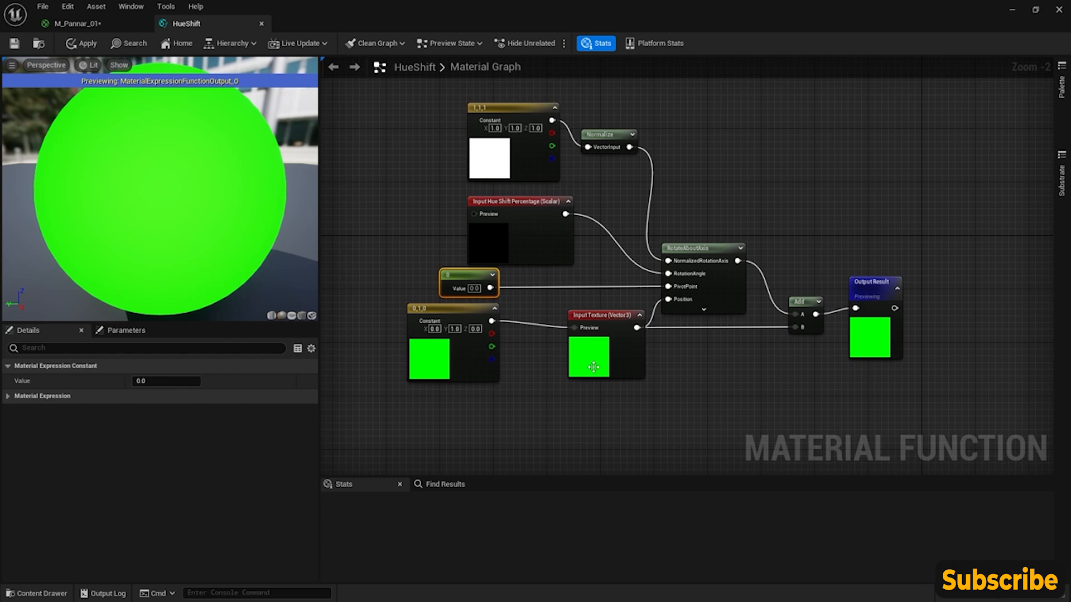
- Close the HueShift function and return to the node groups in the M_Pannar_01 graph
click(261, 24)
click(614, 336)
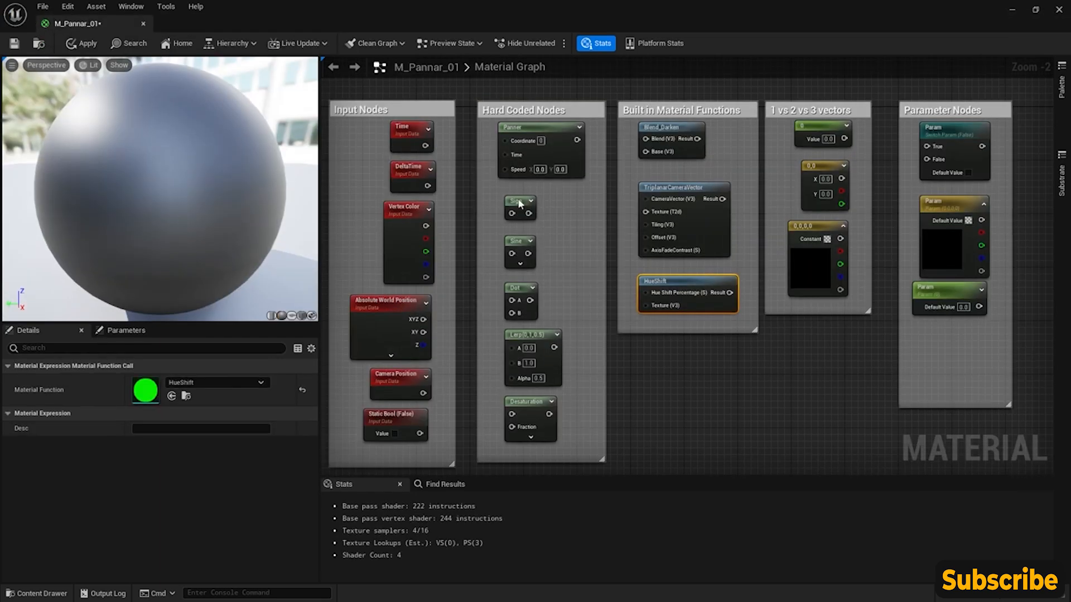
right_drag(581, 253, 603, 242)
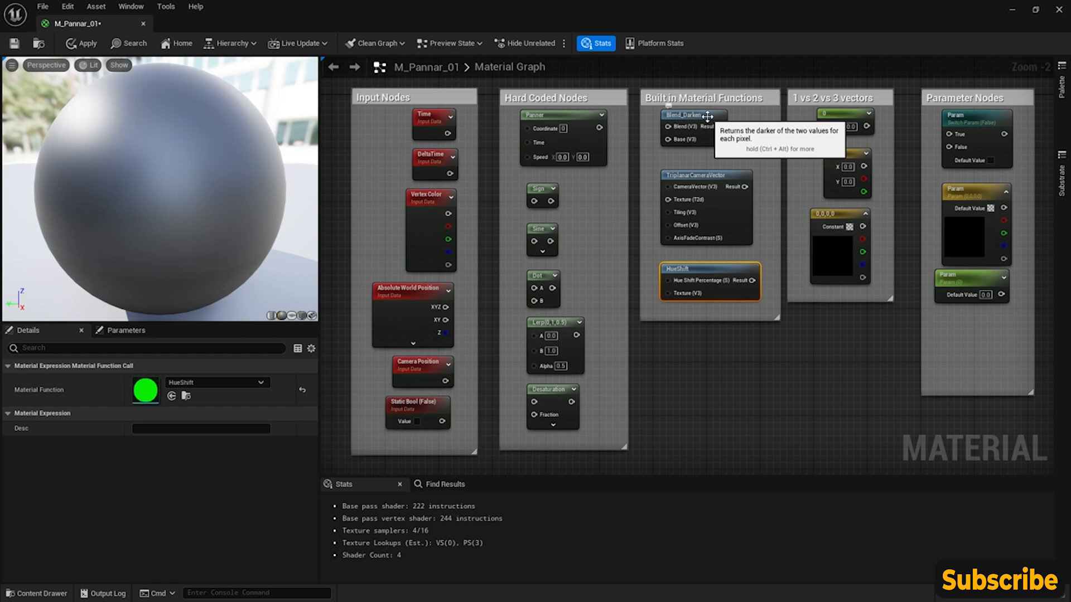
mouse_move(740, 149)
right_down()
mouse_move(755, 149)
mouse_move(713, 152)
mouse_move(747, 153)
right_up()
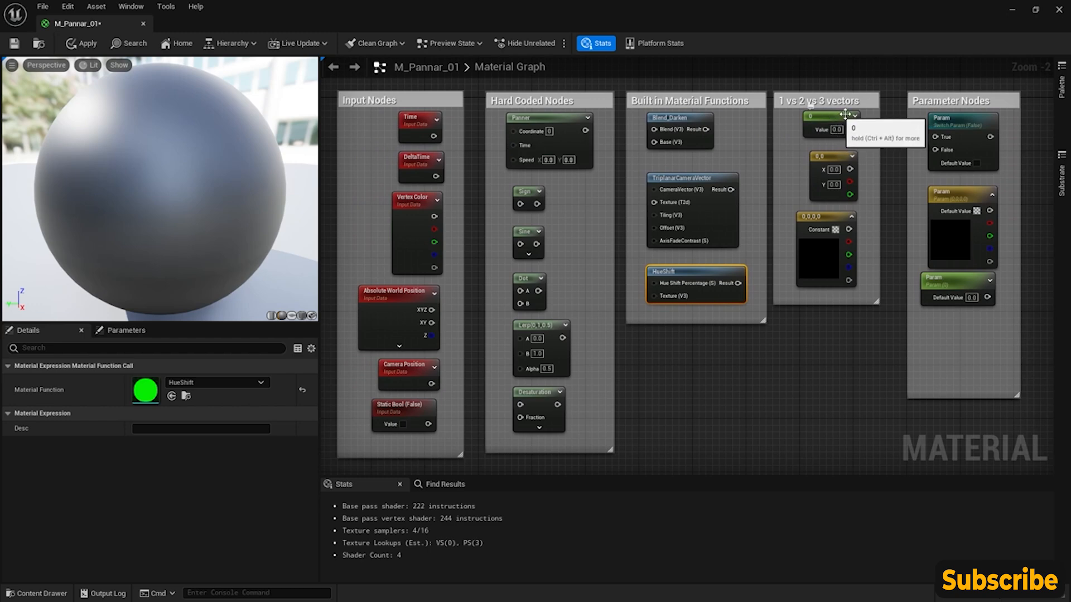
- Set the value of the single-value constant in the 1 vs 2 vs 3 vectors group to -80
click(837, 130)
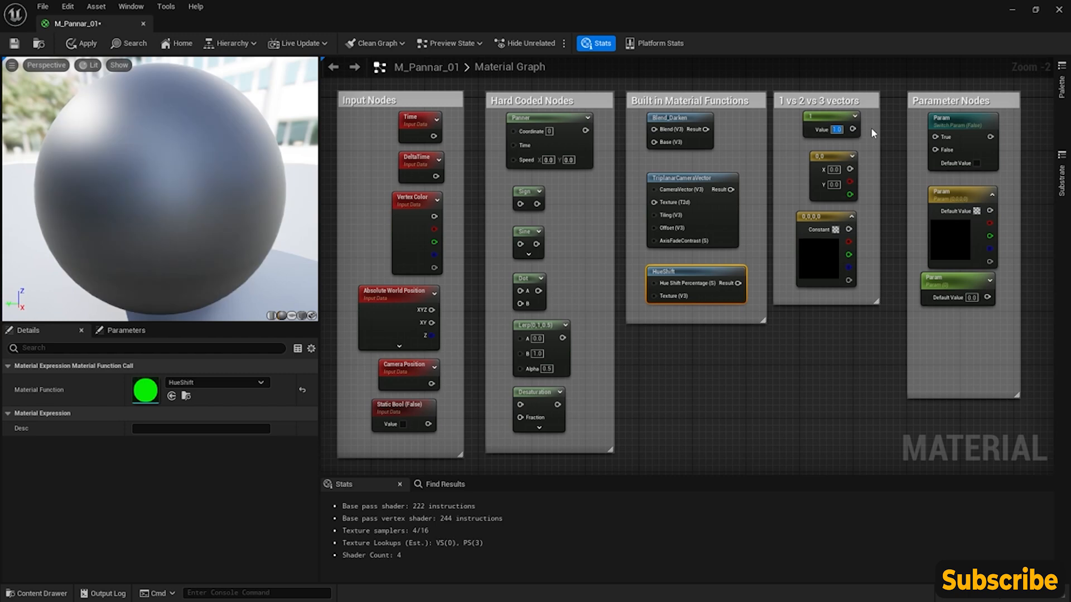
text(10)
key(Return)
key(Return)
click(833, 130)
- Compare the two-component constant and the color constant with the vector Param node in the Parameter Nodes group
click(821, 156)
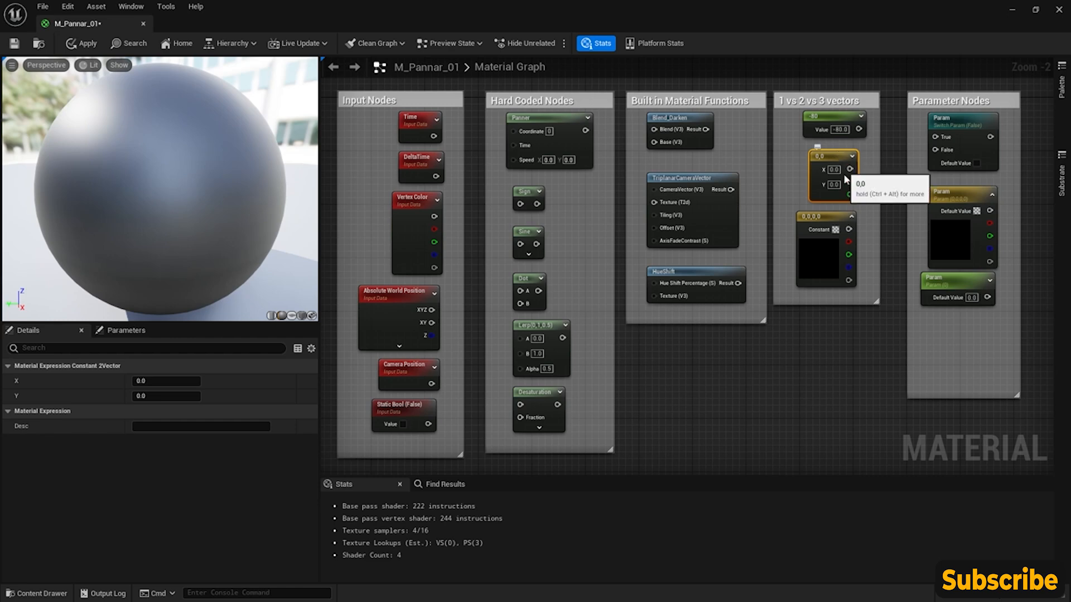
right_drag(870, 208, 851, 210)
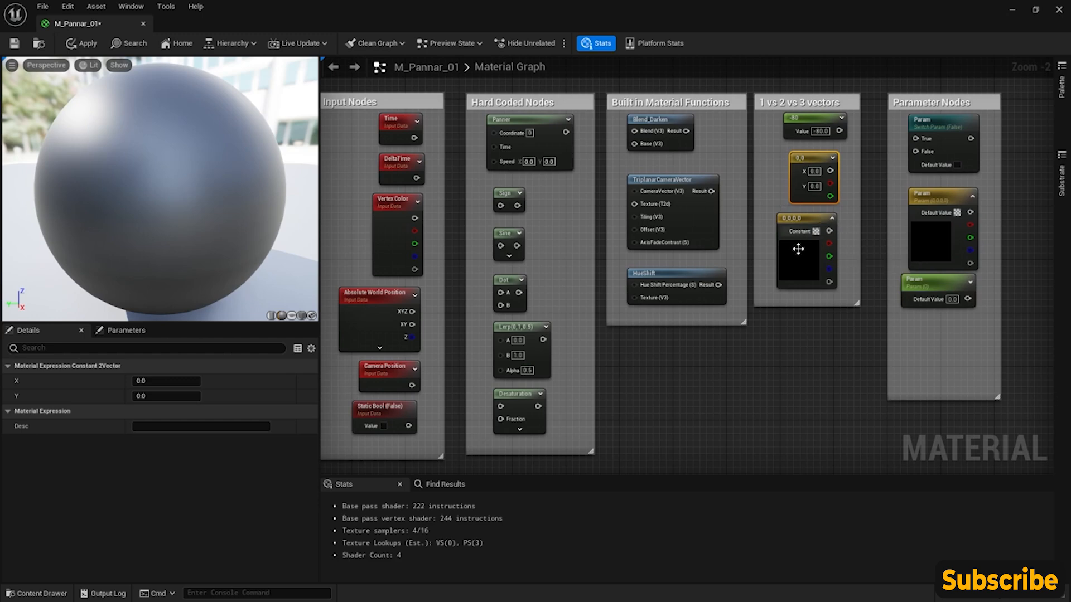
mouse_move(863, 214)
right_down()
mouse_move(731, 217)
mouse_move(888, 213)
mouse_move(867, 227)
right_up()
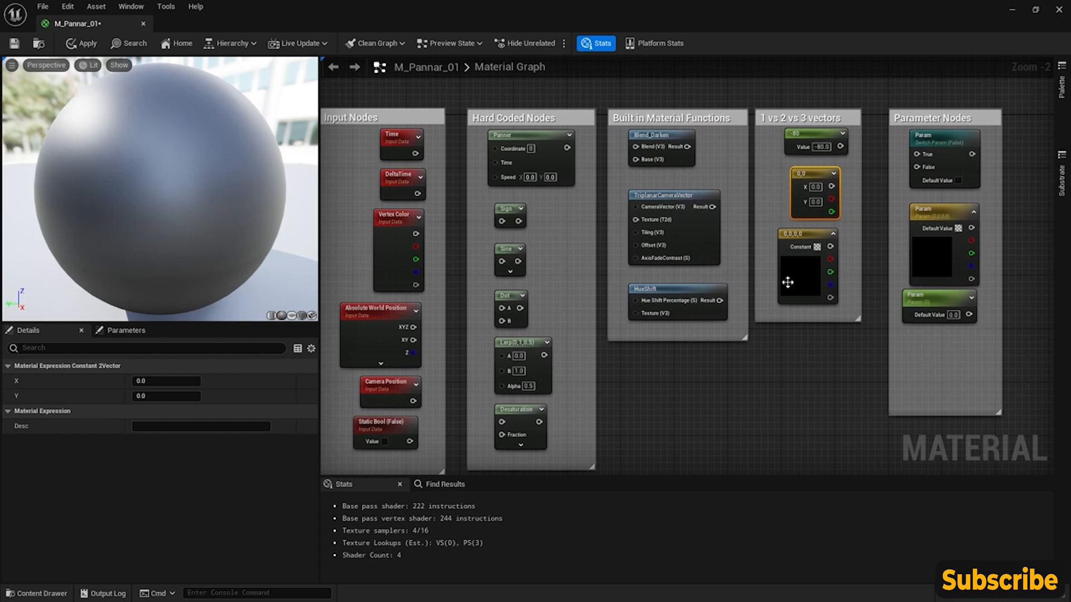
right_drag(875, 249, 840, 248)
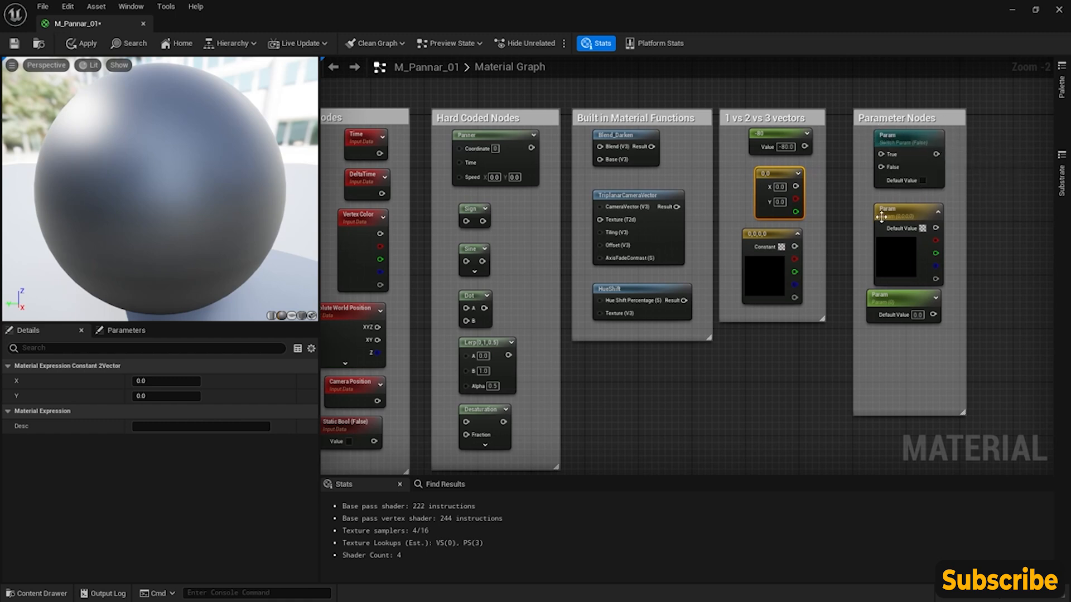
click(909, 214)
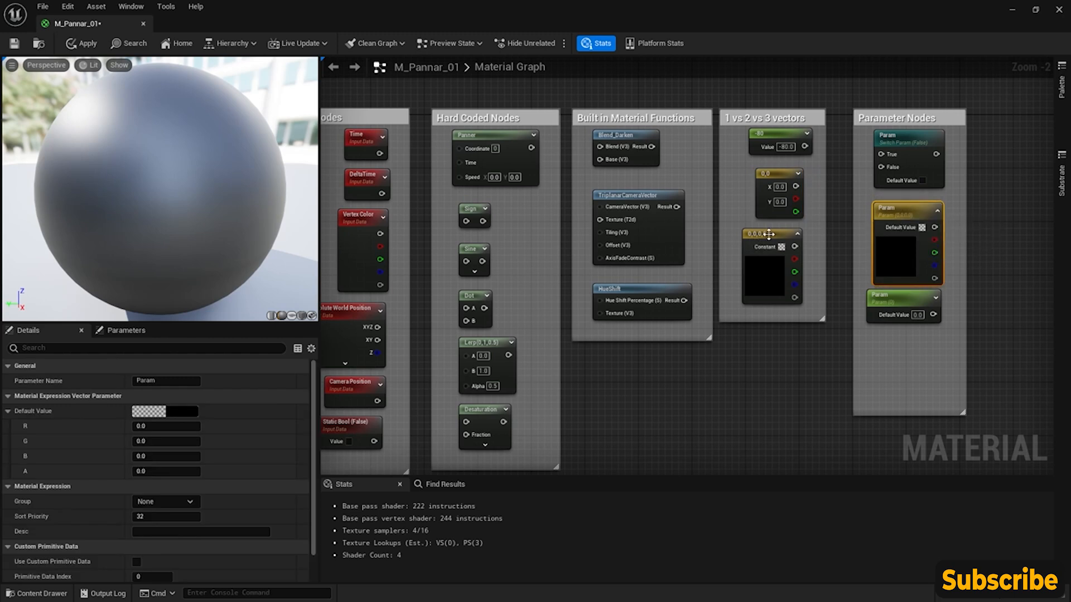
click(763, 264)
- Move the scalar Param node to line up beneath the vector Param node in the Parameter Nodes group
drag(894, 302, 904, 311)
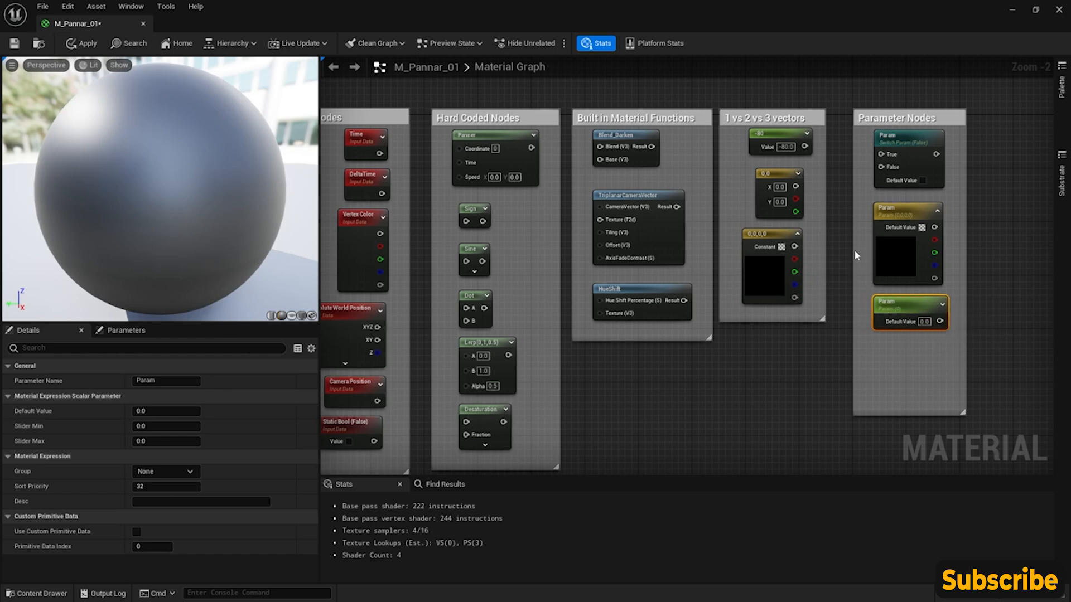
scroll(808, 278, down, 5)
scroll(765, 279, up, 4)
right_drag(765, 279, 768, 333)
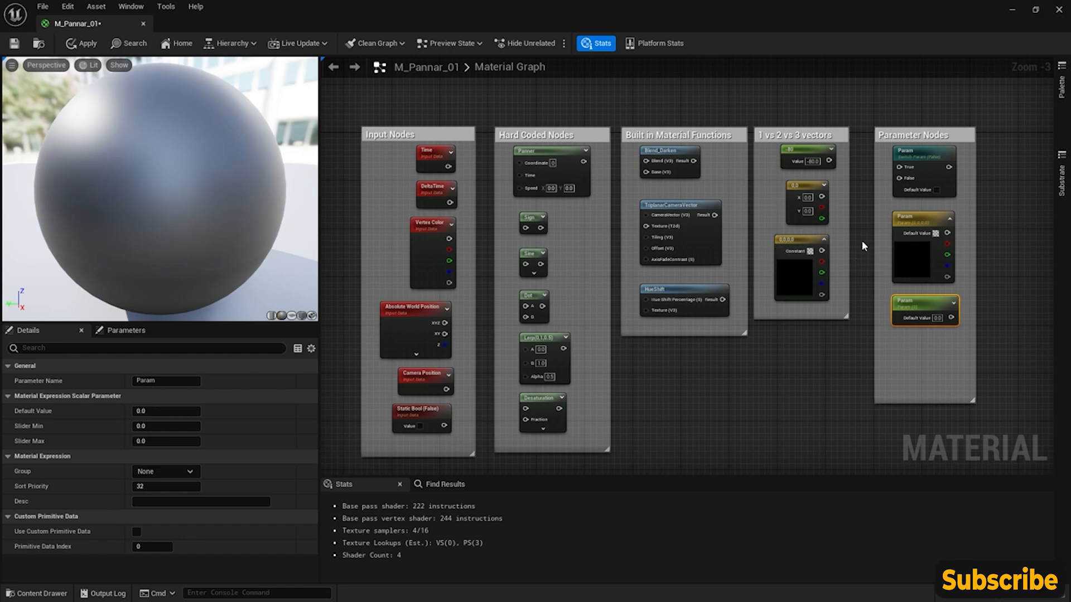
right_drag(858, 240, 857, 226)
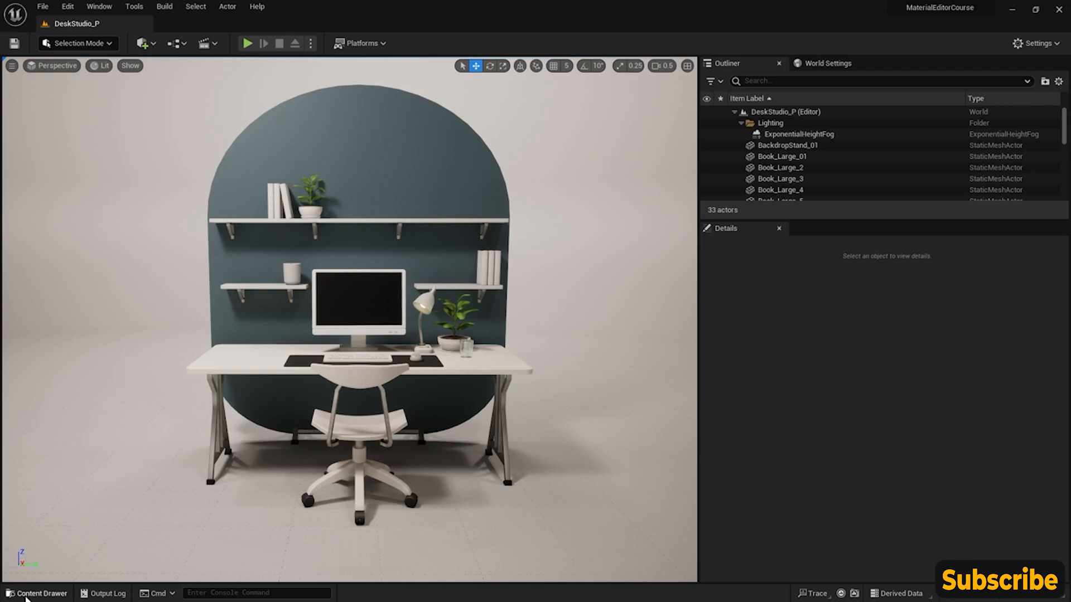
- Create a material named M_RGB_01 in the MaterialExamples folder and open its material graph
click(27, 594)
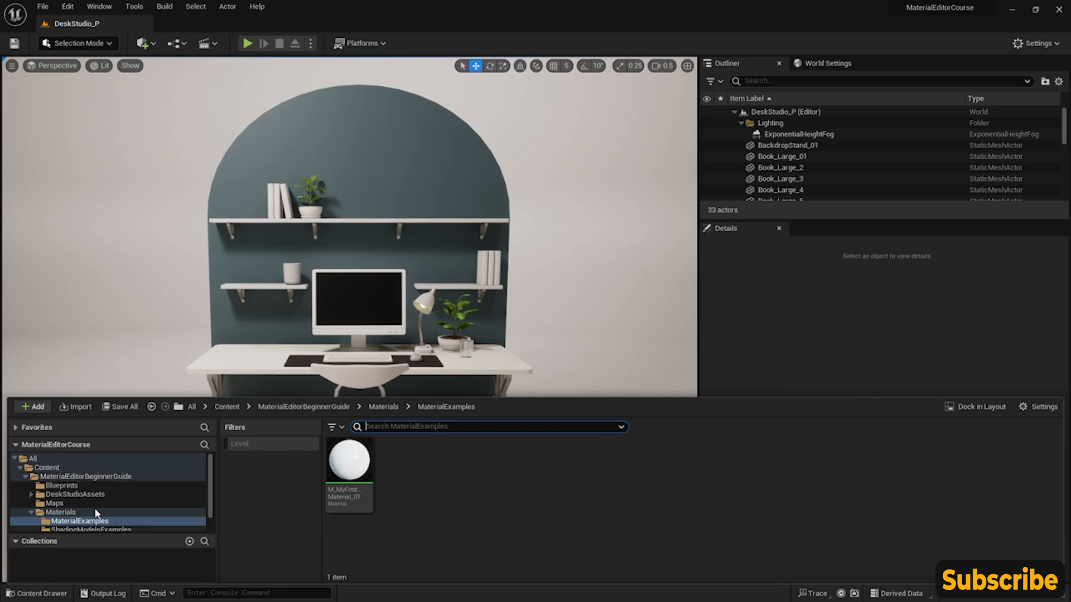
right_click(410, 478)
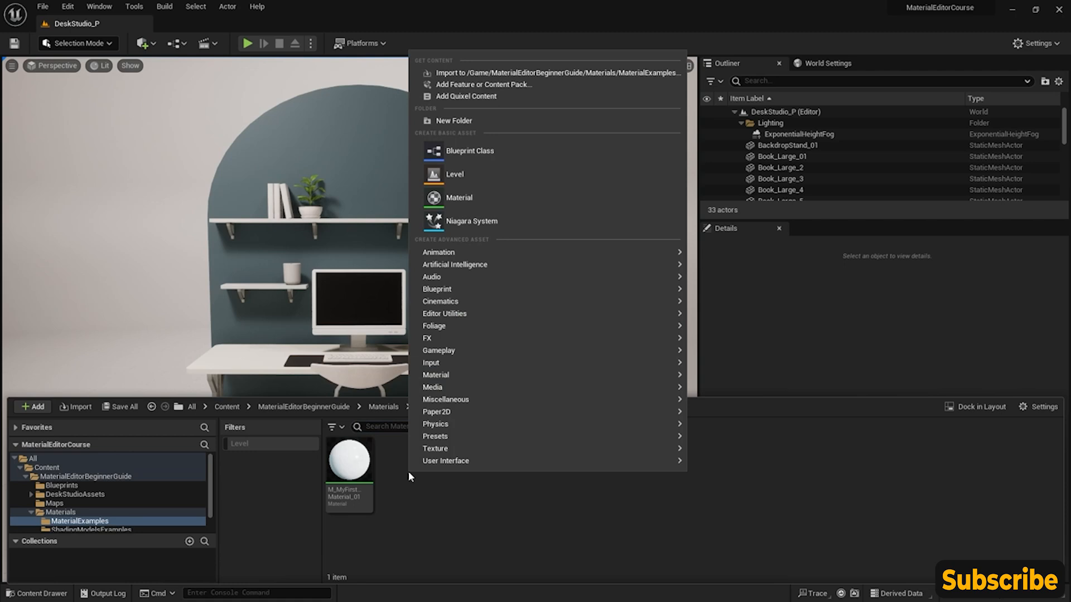
click(470, 202)
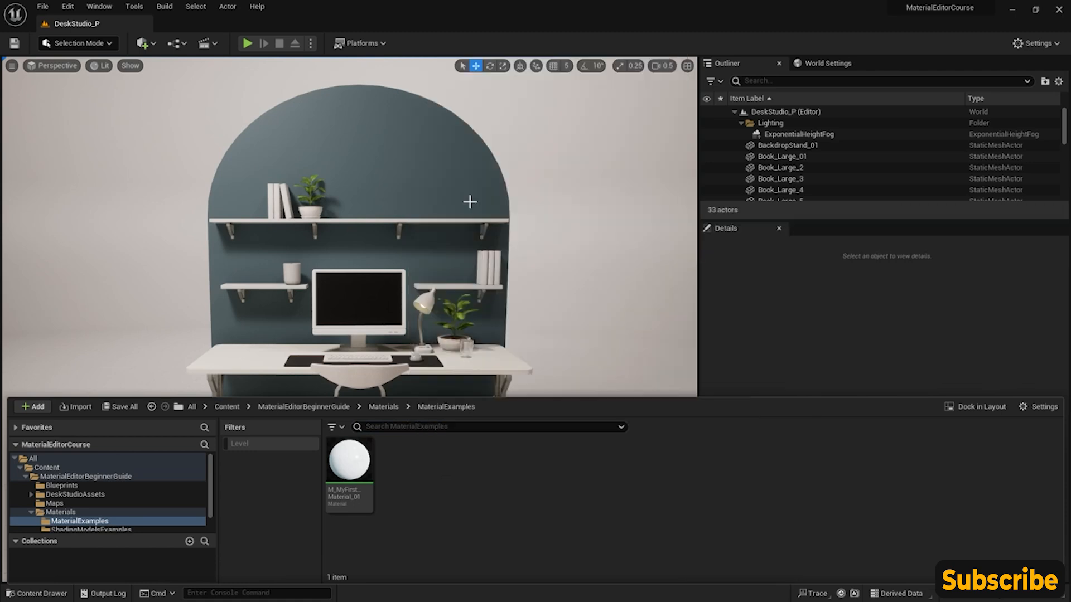
text(M_RGB_01)
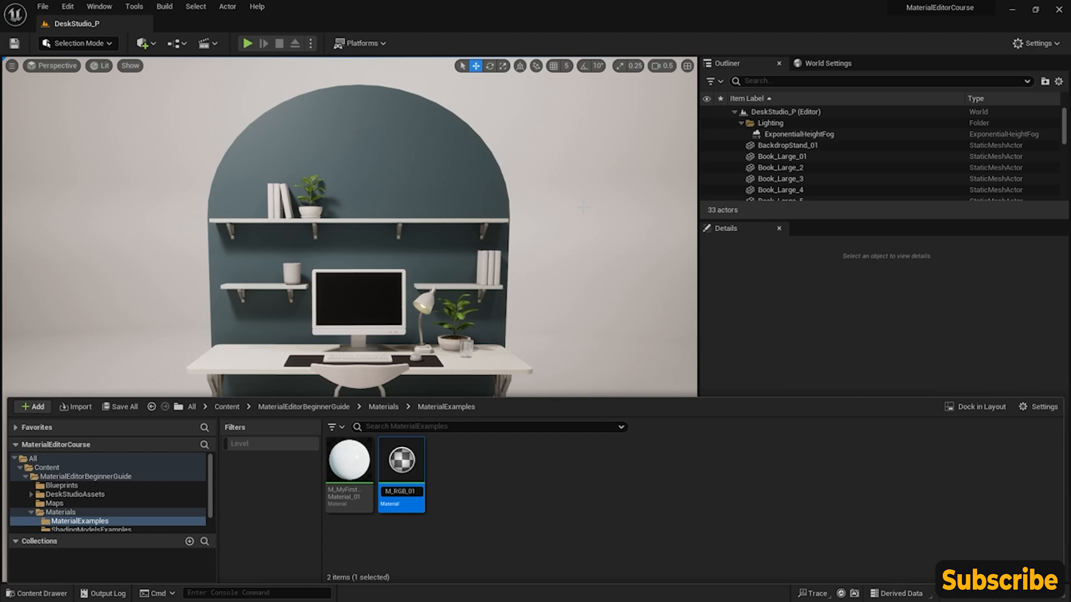
double_click(421, 476)
right_drag(432, 231, 552, 240)
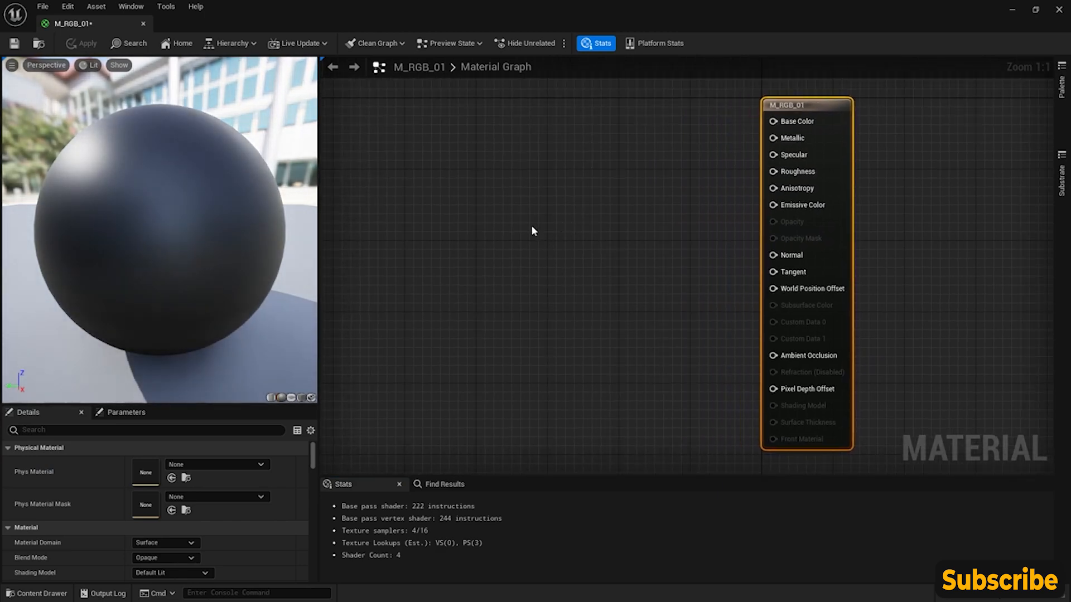
- Examine the preview sphere from several angles against the X, Y and Z axis indicator
drag(288, 267, 329, 292)
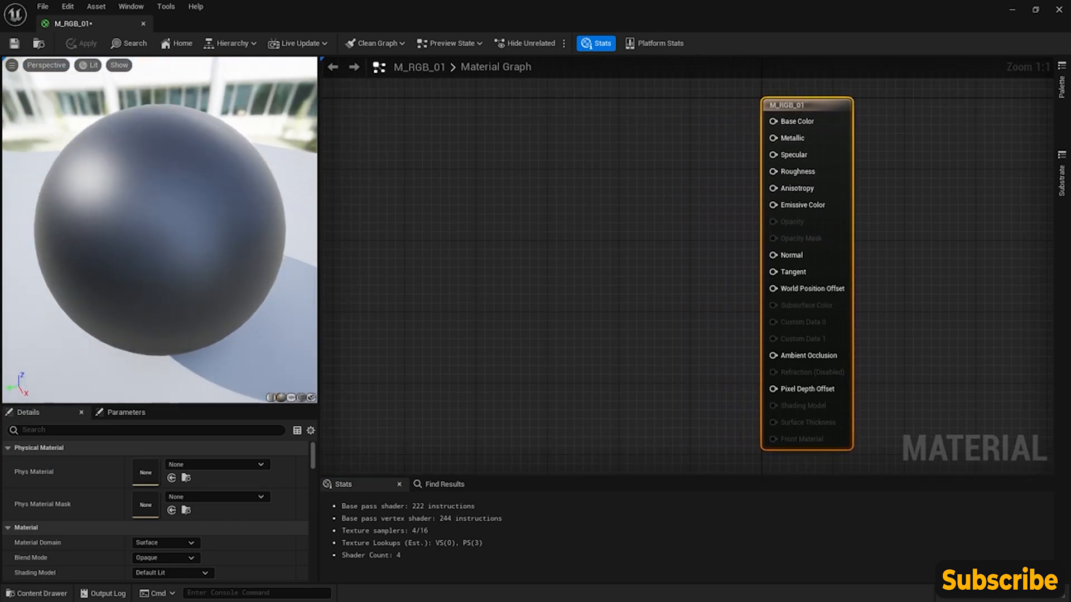
drag(190, 193, 197, 189)
drag(127, 299, 206, 292)
drag(65, 385, 120, 382)
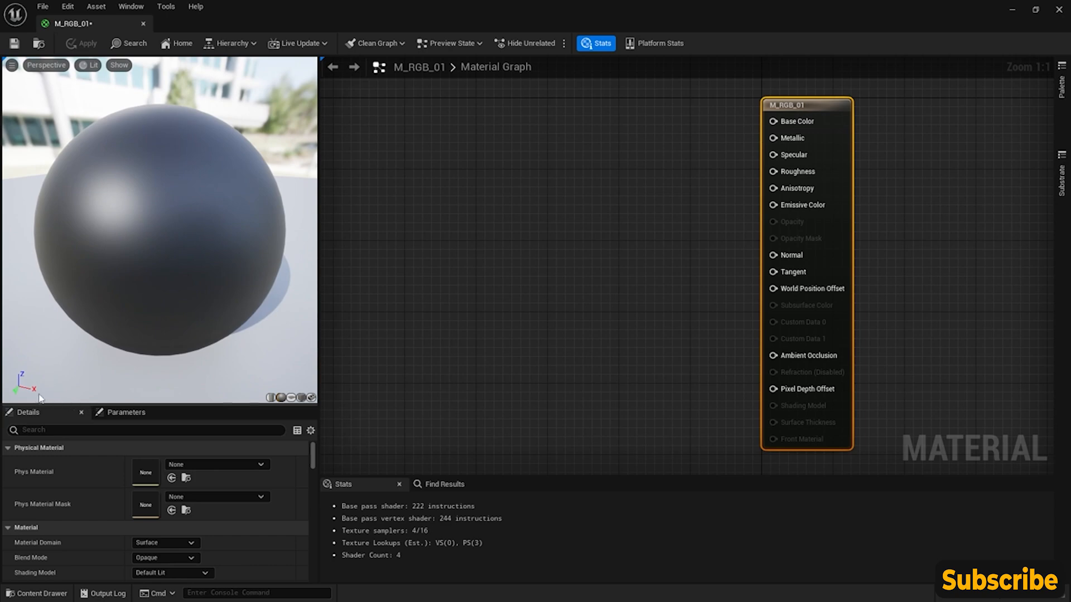
drag(94, 323, 123, 304)
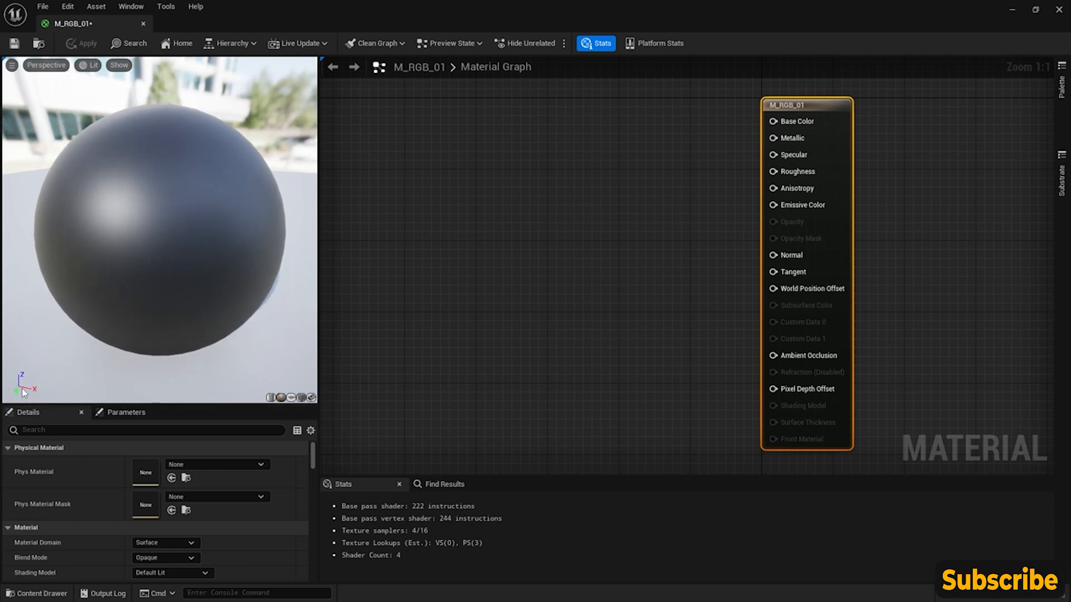
drag(183, 298, 203, 268)
mouse_move(203, 267)
right_down()
mouse_move(195, 234)
mouse_move(203, 248)
right_up()
drag(203, 267, 169, 325)
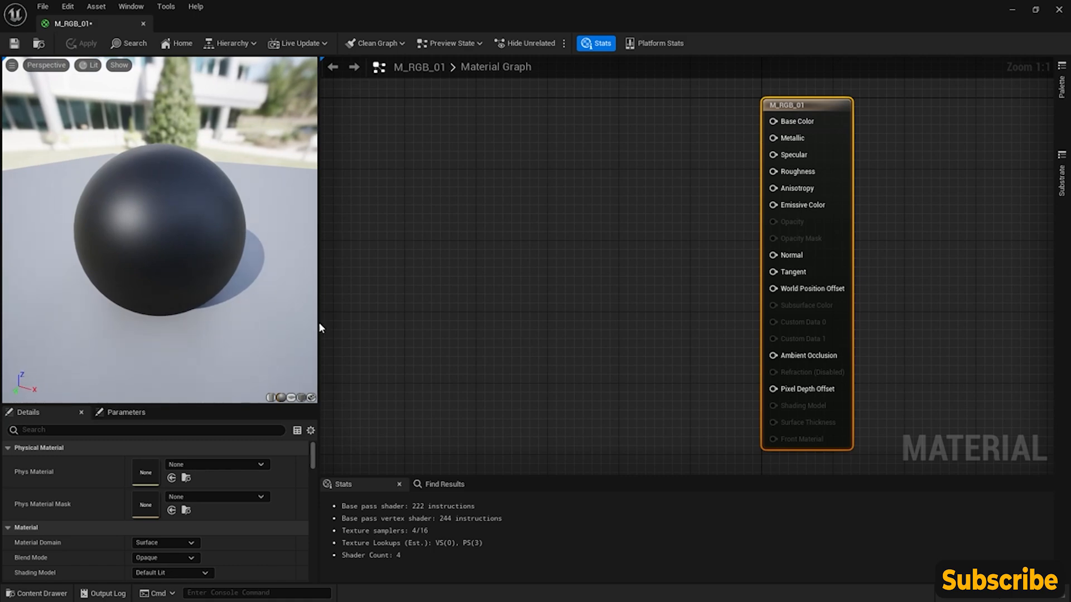
- Add a Constant3Vector node to the graph and place it beside the M_RGB_01 node, level with its header
right_drag(477, 122, 519, 153)
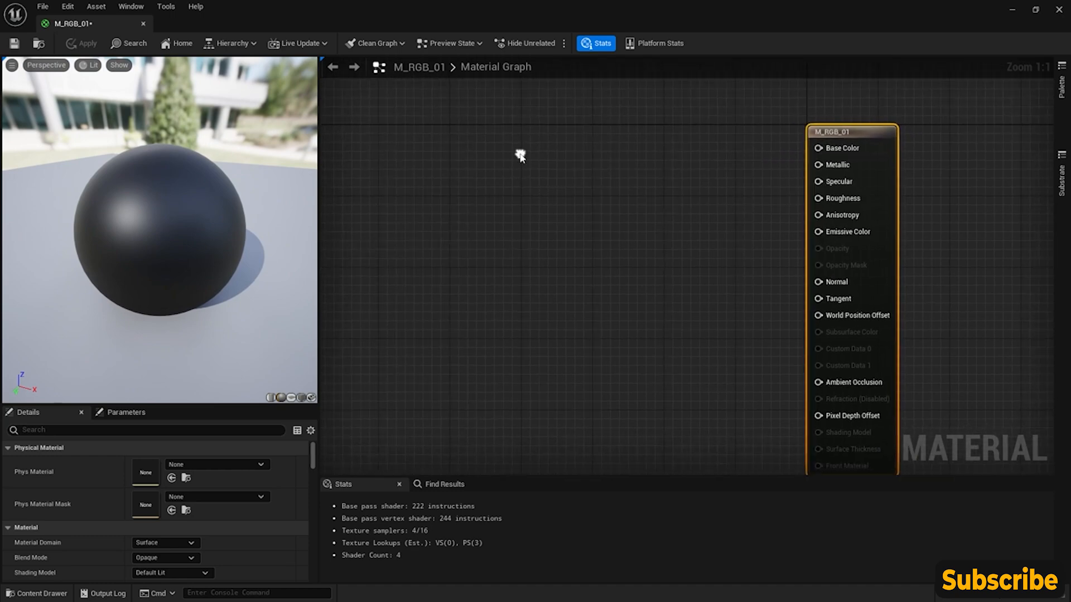
right_click(490, 167)
text(constan)
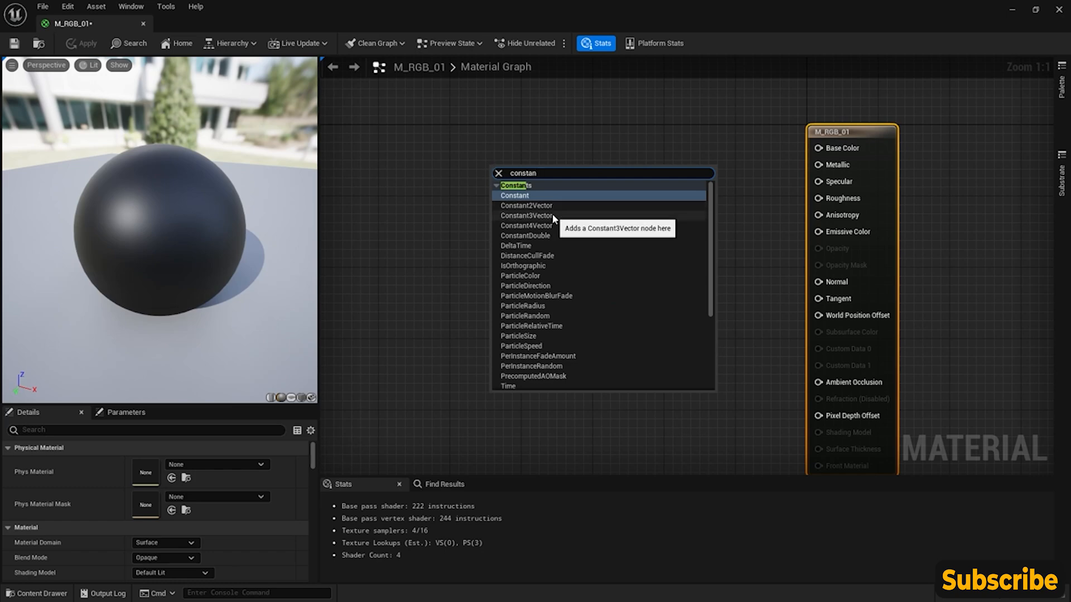
click(526, 215)
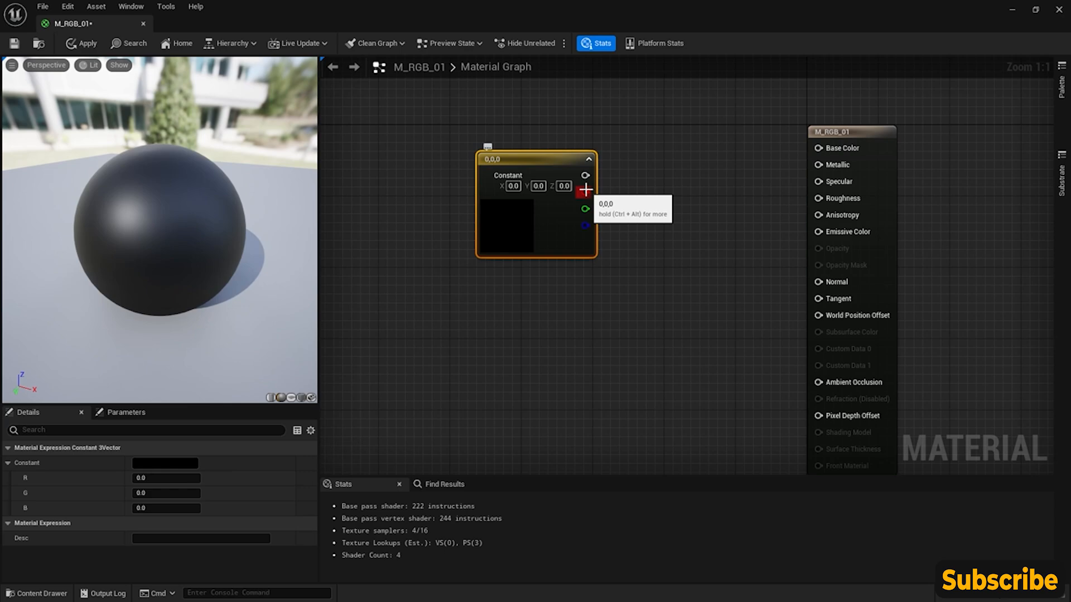
drag(545, 160, 520, 134)
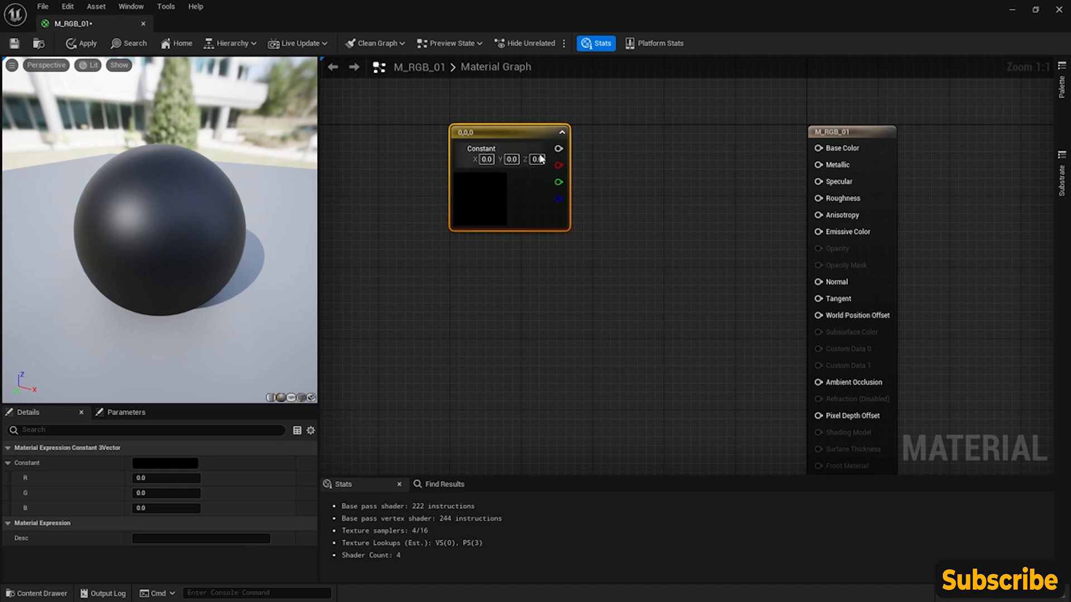
- Connect the Constant3Vector's combined output to World Position Offset and line the node up with that input
mouse_move(155, 272)
mouse_down()
mouse_move(181, 260)
mouse_move(165, 251)
mouse_move(173, 263)
mouse_up()
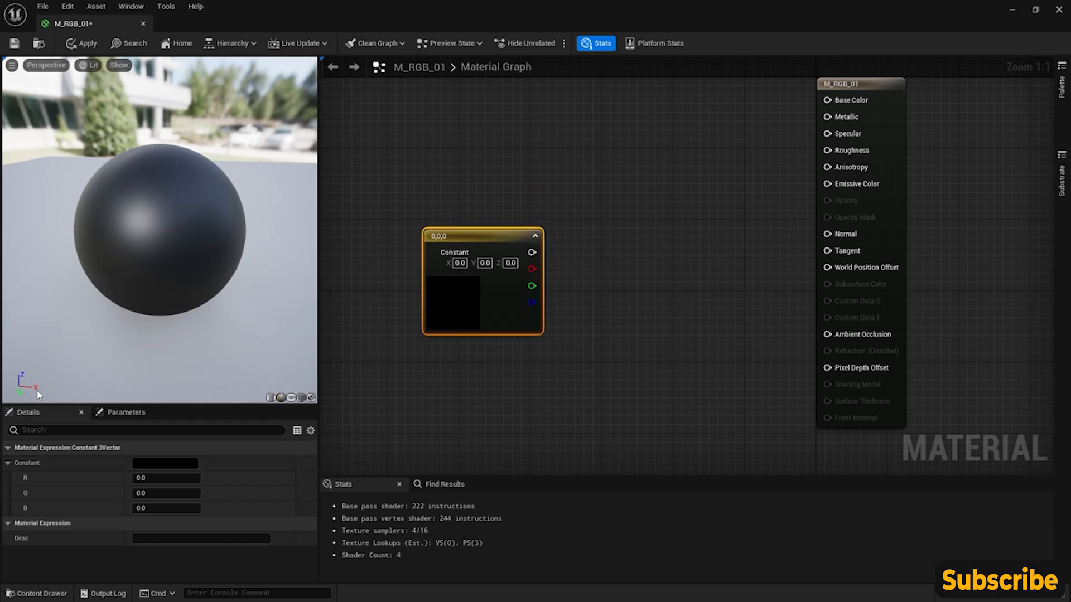
click(171, 477)
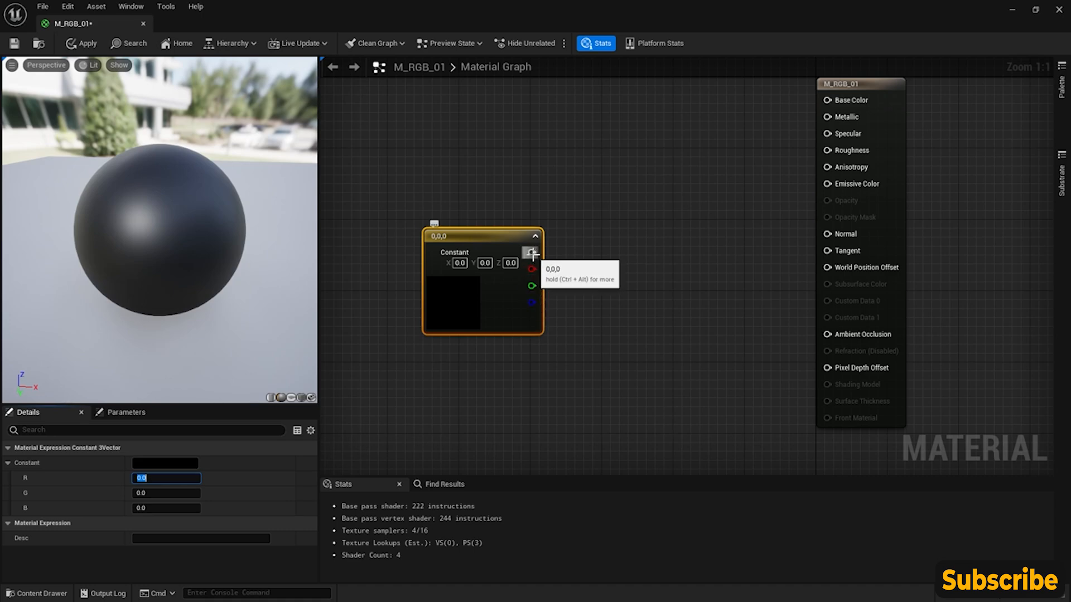
drag(531, 252, 828, 268)
drag(475, 240, 502, 258)
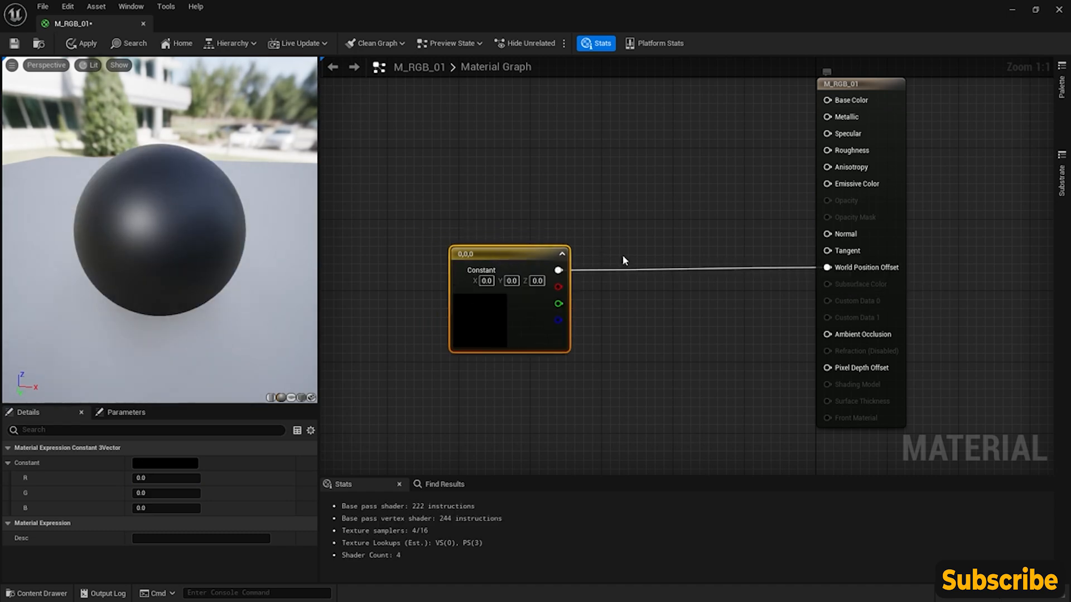
- Offset the preview sphere along X by setting the constant's R value to 50, 150, 250 and finally 350
click(180, 479)
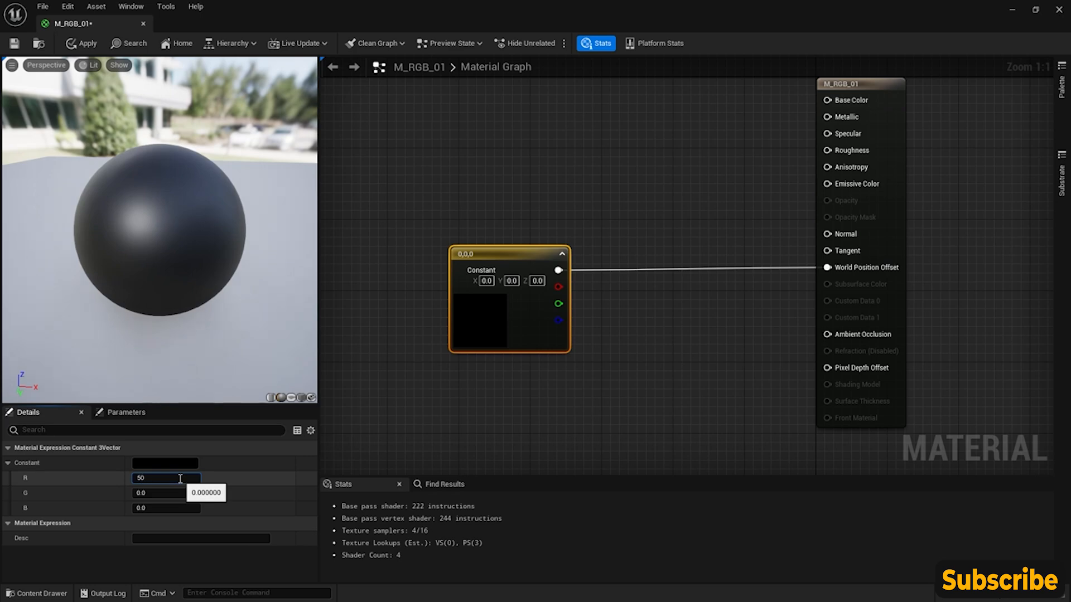
text(50)
key(Return)
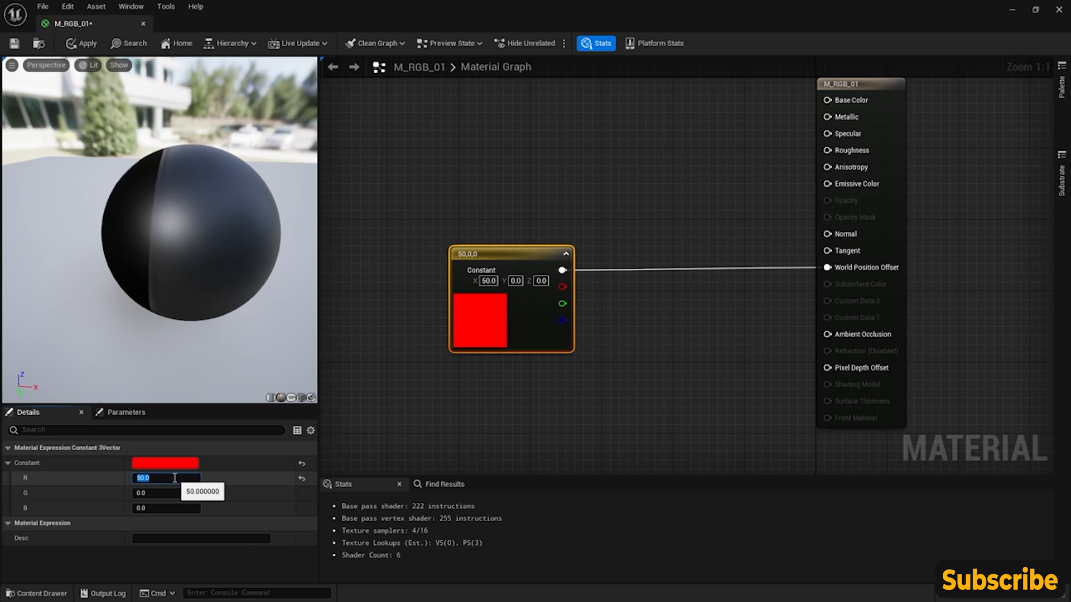
text(15)
key(Return)
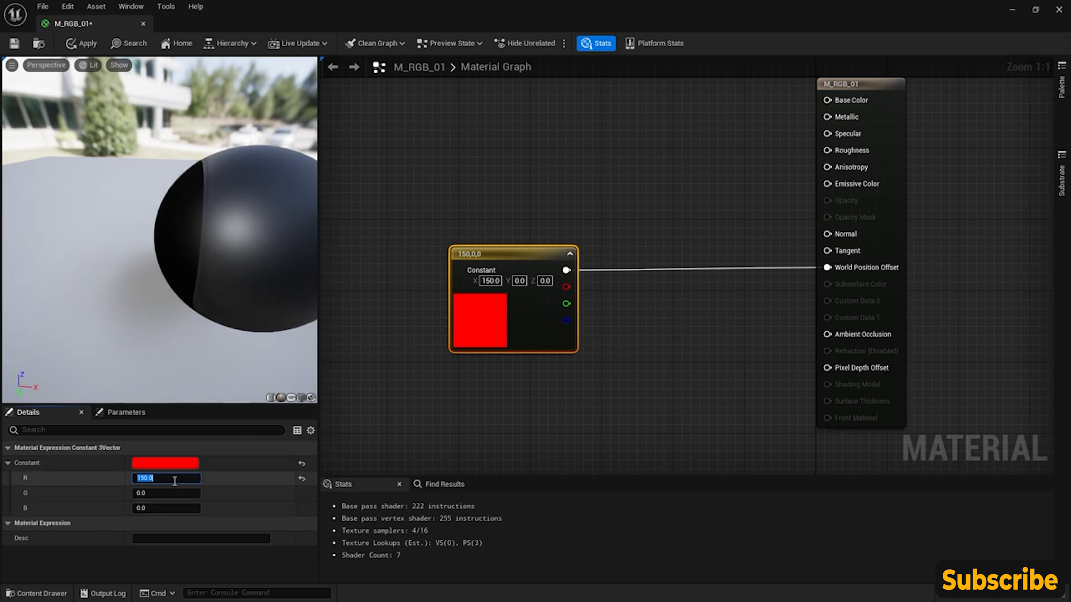
text(250)
key(Return)
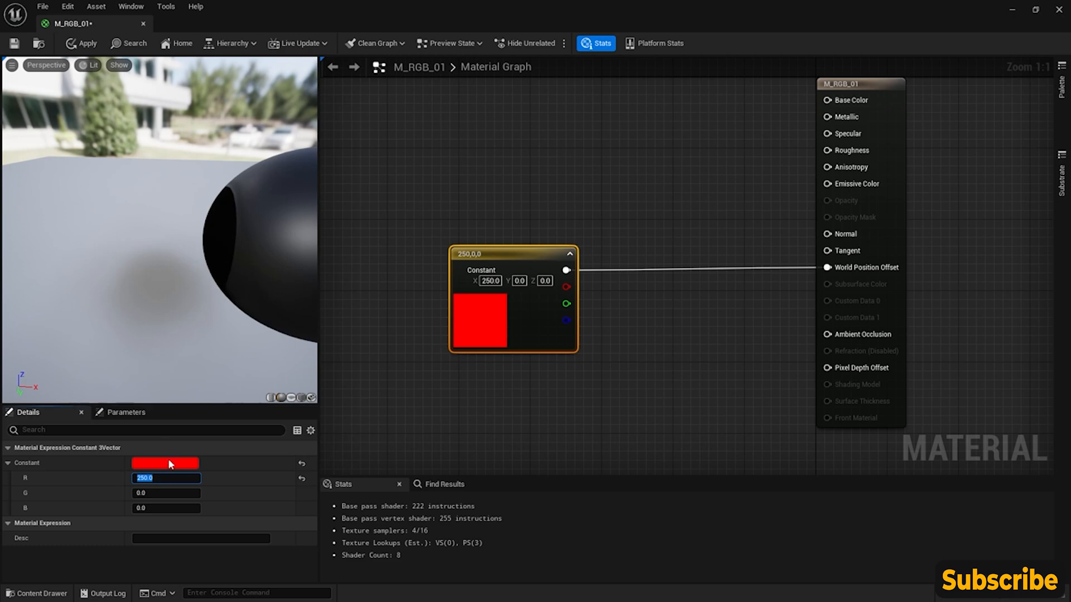
text(350)
key(Return)
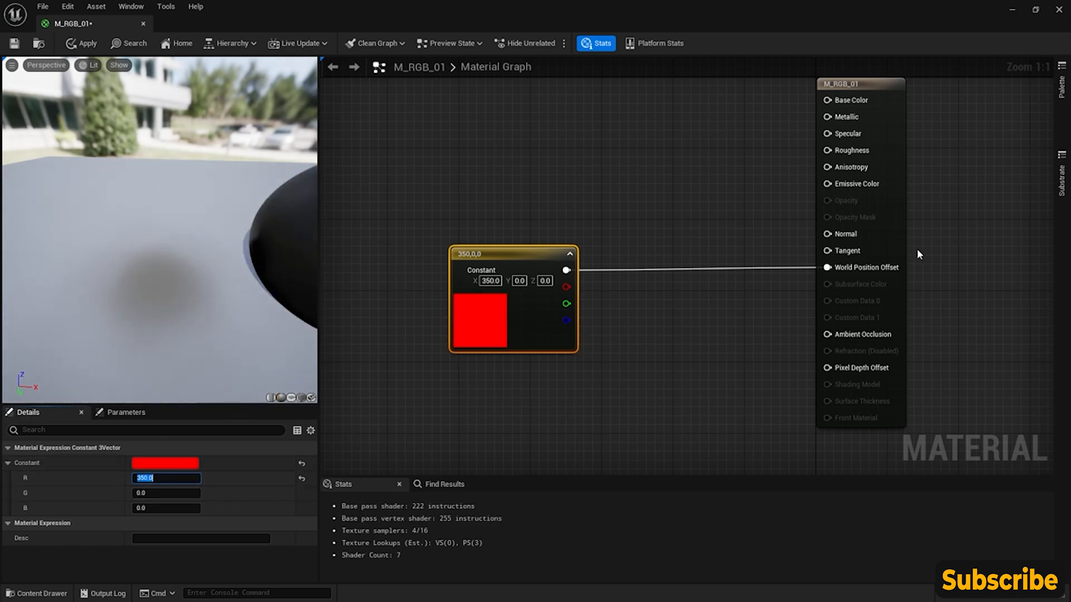
drag(499, 256, 499, 256)
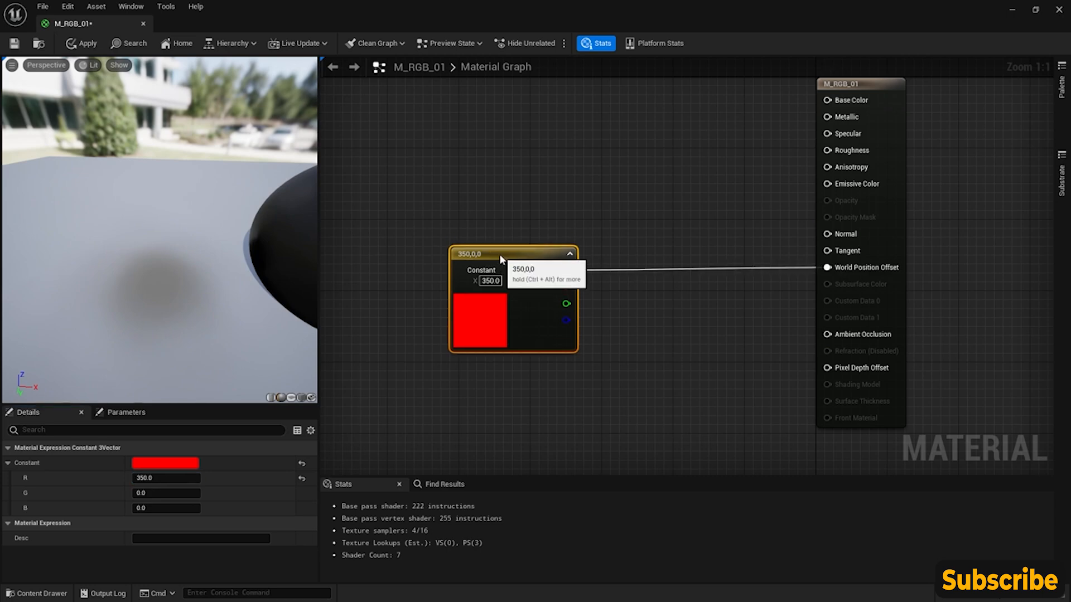
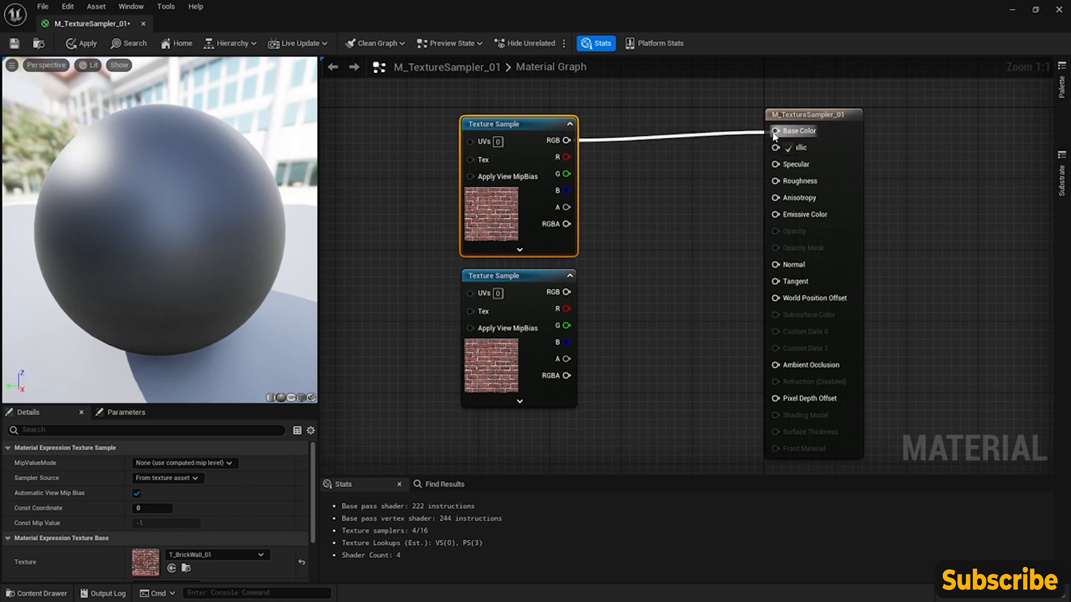
- Examine the brick texture on the preview sphere and the texture assignment of the upper Texture Sample node
drag(144, 215, 167, 249)
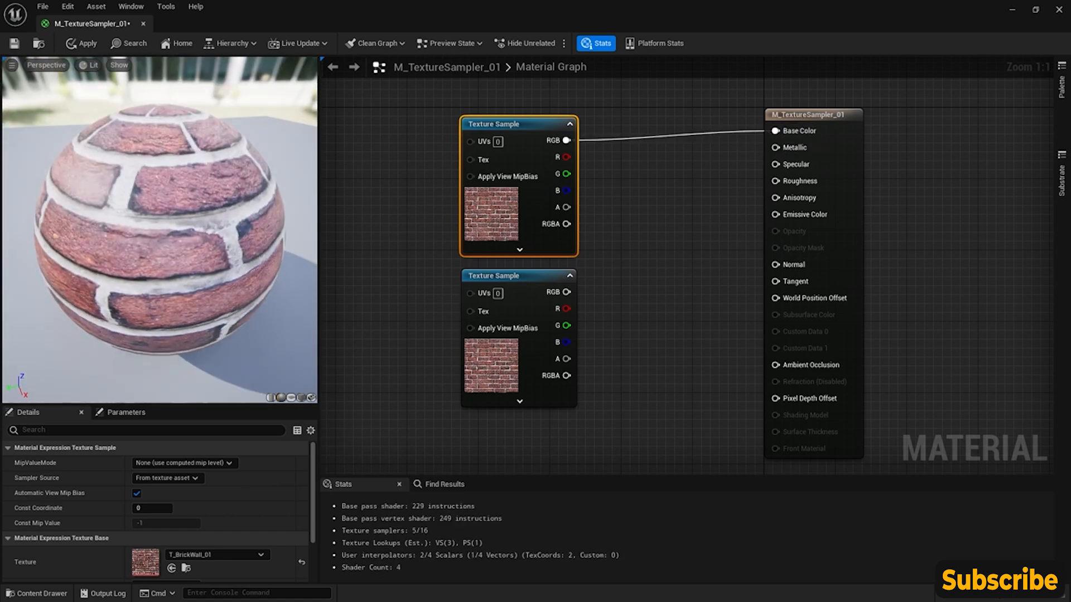
scroll(143, 215, down, 4)
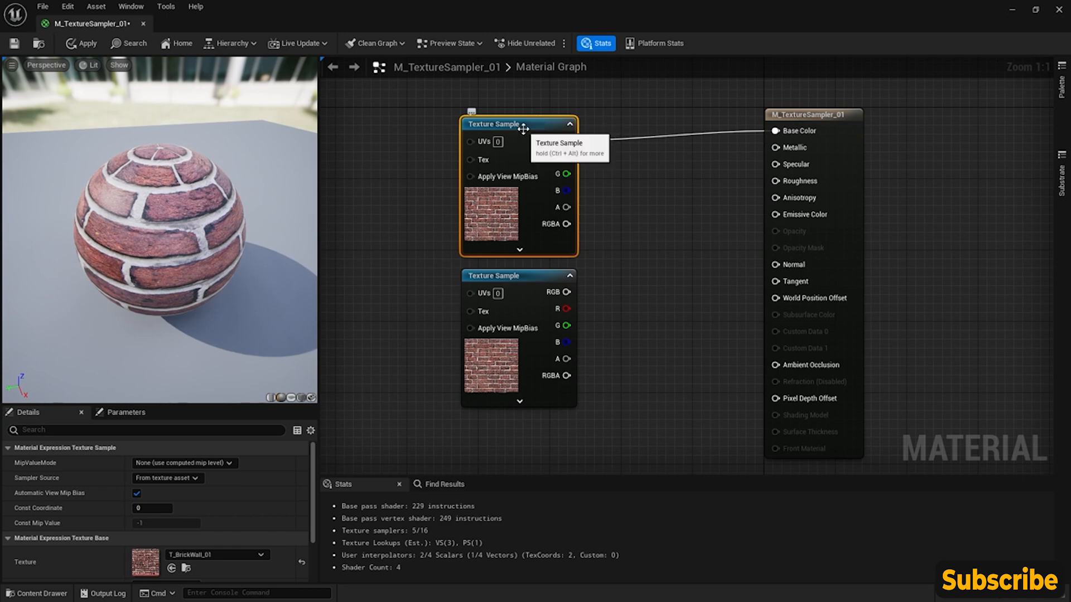
scroll(62, 537, down, 1)
scroll(62, 537, down, 1)
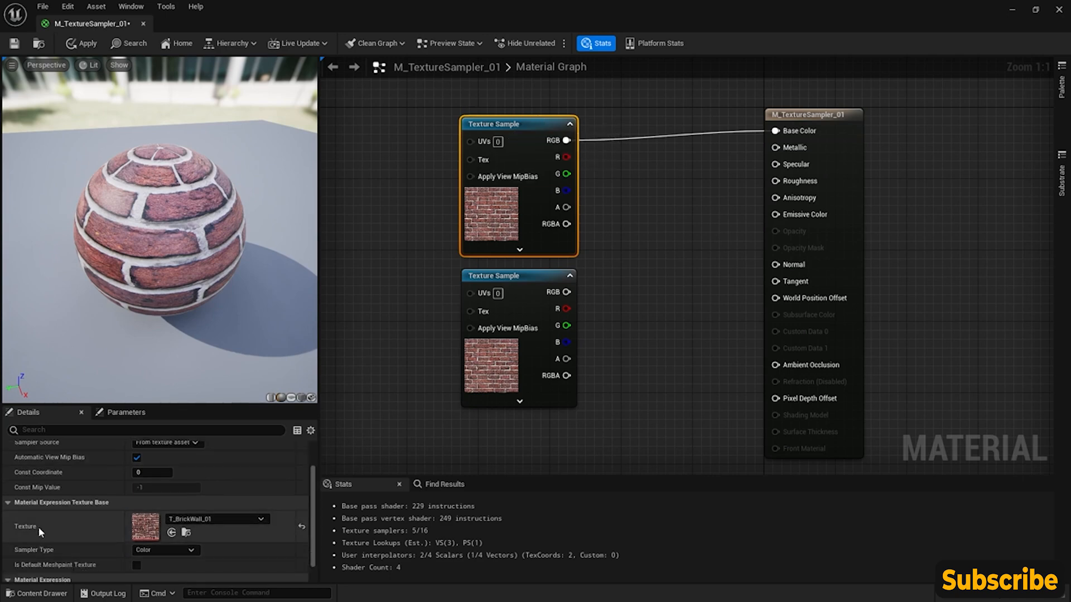
click(259, 519)
click(246, 454)
- Level the upper Texture Sample with the Base Color input and add a Texture Object node beside it, ahead of its inputs
right_drag(439, 179, 473, 192)
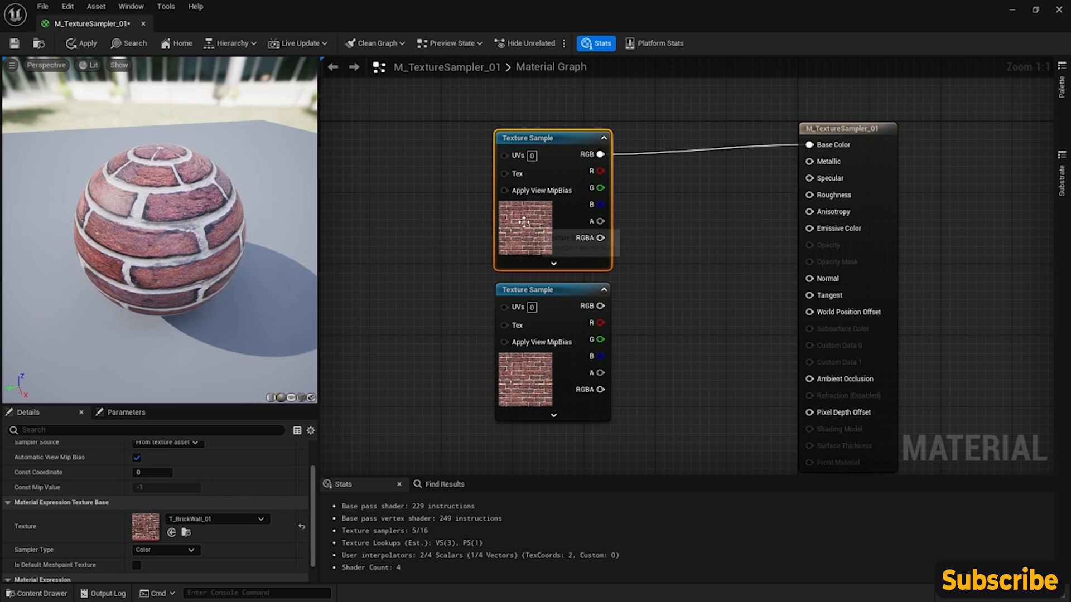
drag(555, 140, 555, 130)
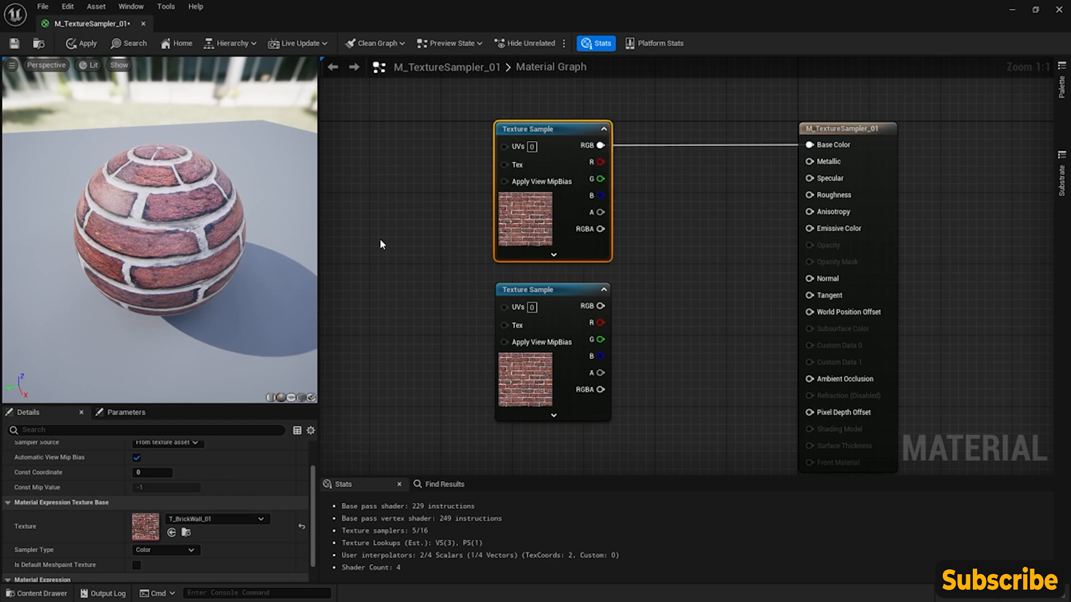
right_drag(352, 215, 401, 234)
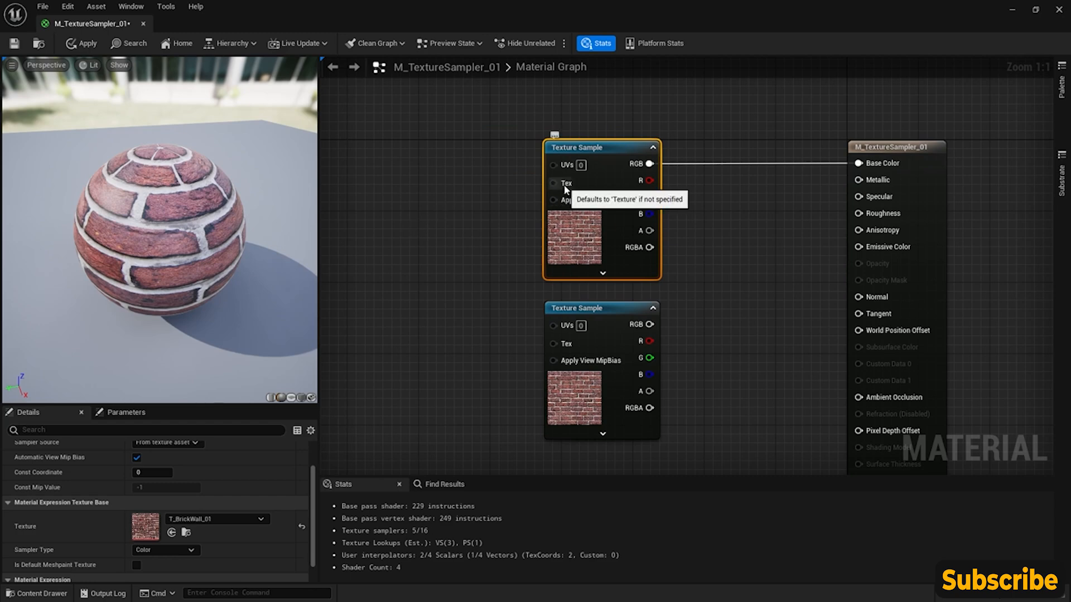
right_click(431, 209)
text(textureobj)
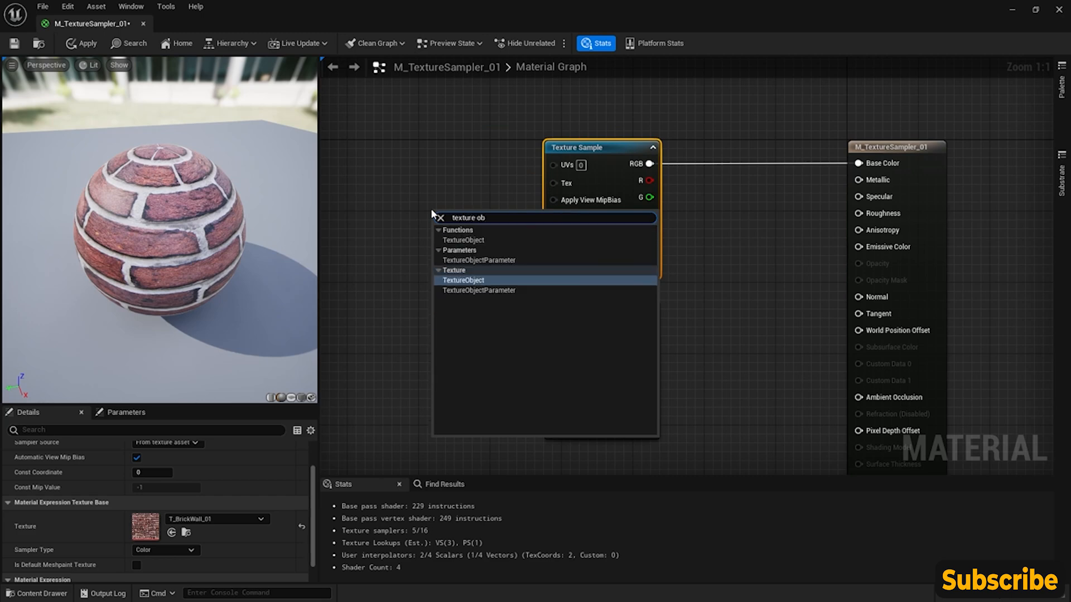
key(Return)
drag(432, 214, 375, 170)
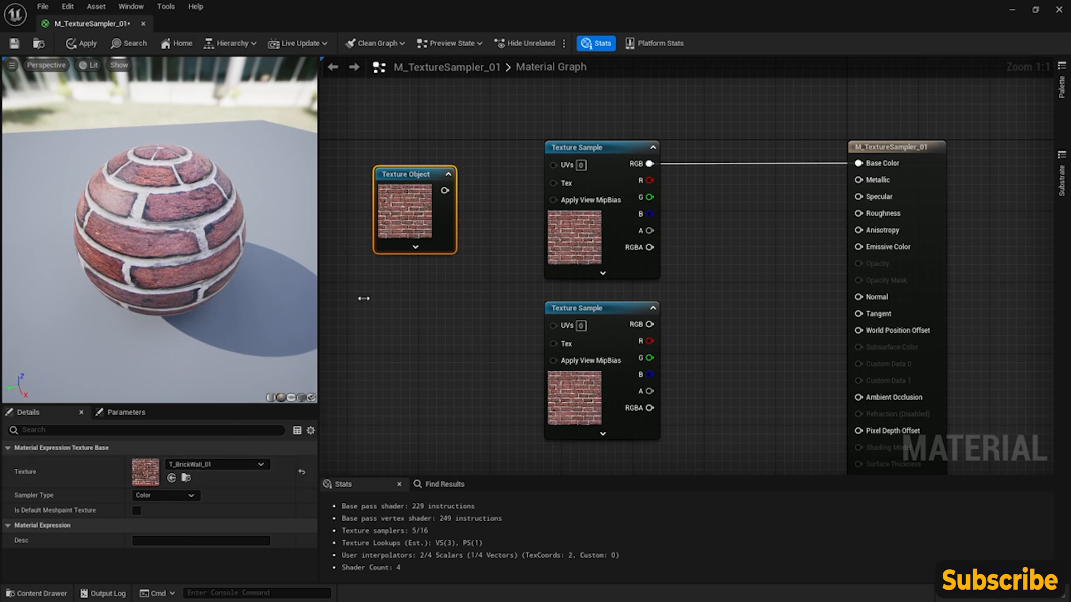
- Clear the texture assigned to the Texture Object node
click(36, 594)
click(400, 286)
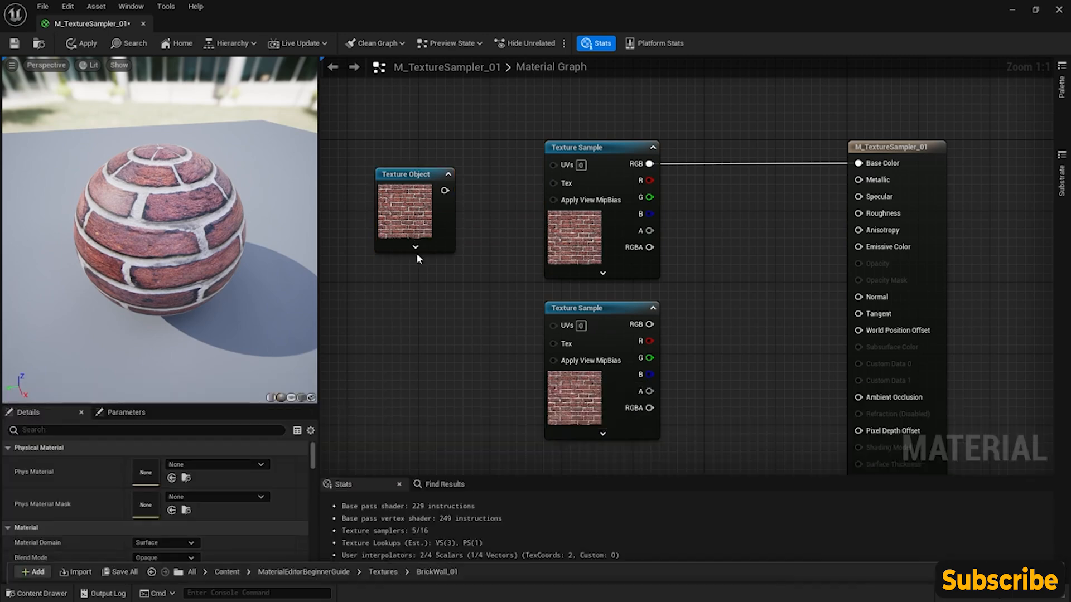
click(420, 186)
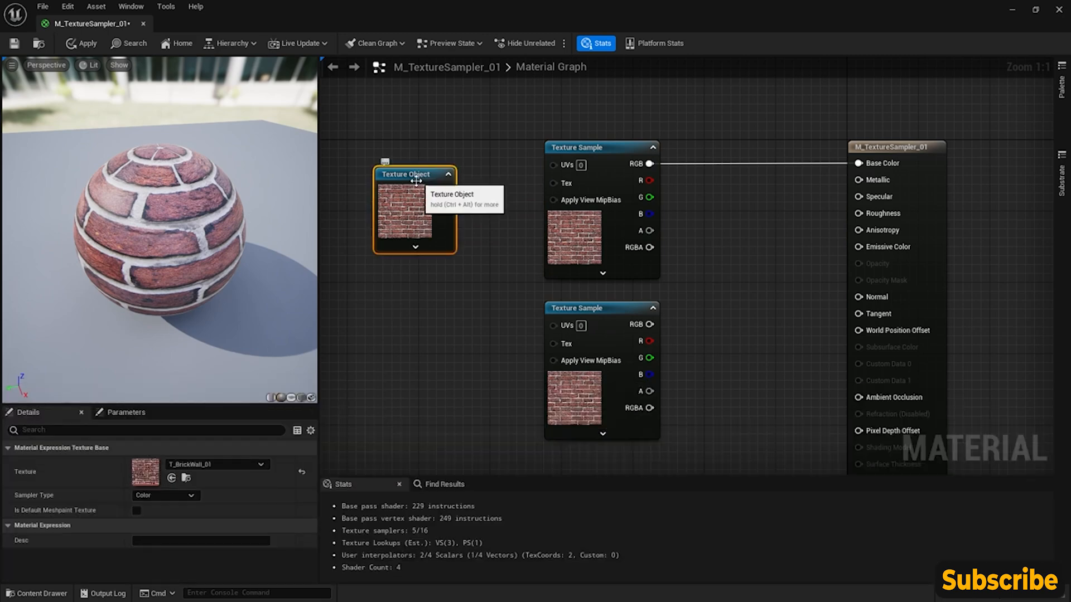
click(239, 466)
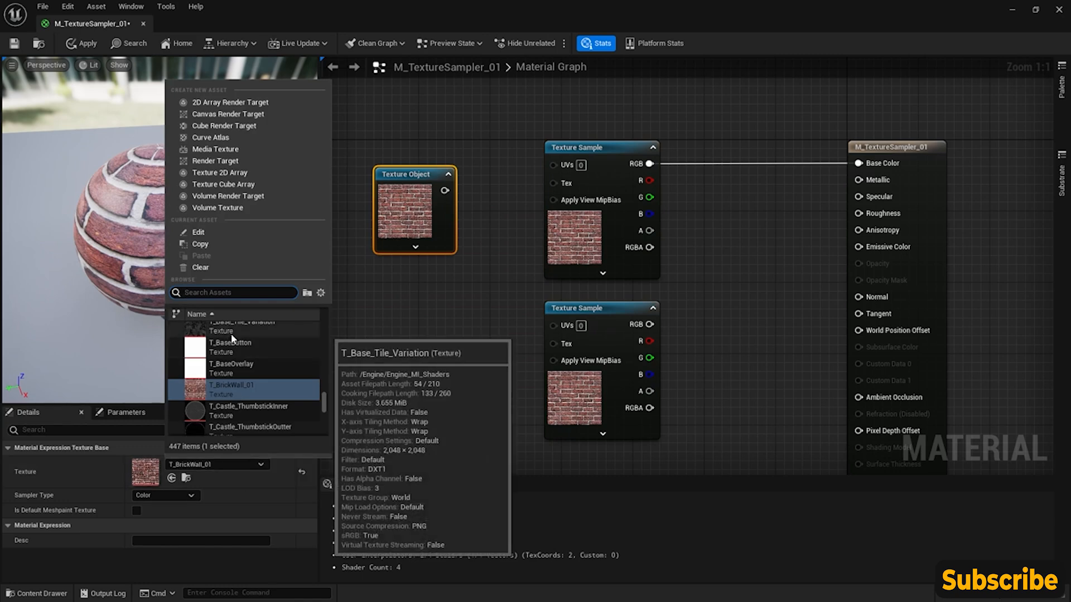
click(234, 269)
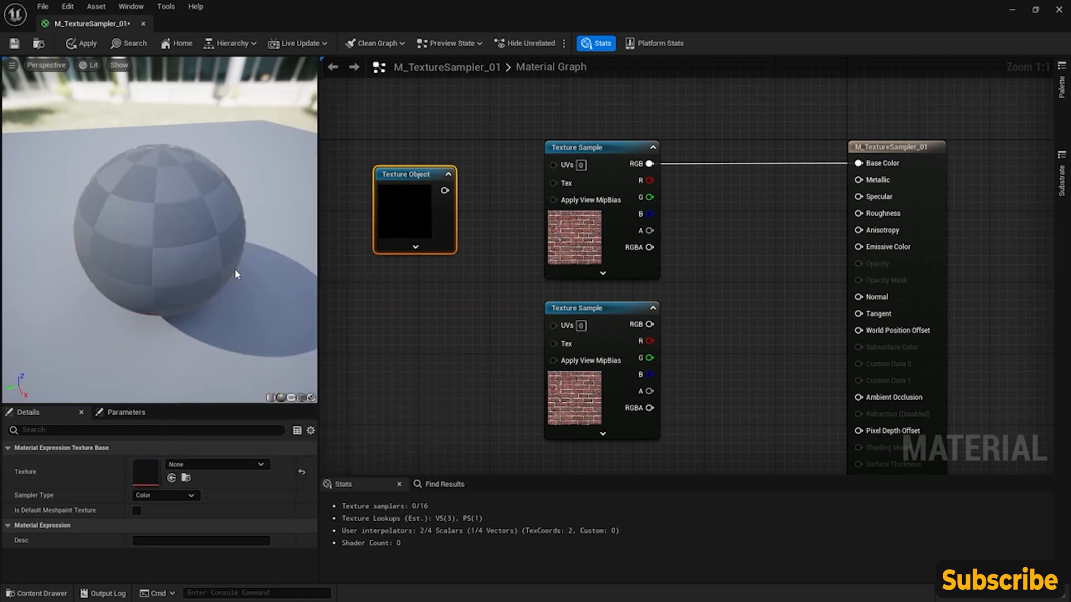
- Connect the Texture Object to the upper Texture Sample's Tex input, level with it, and assign it the T_BrickWall_01 texture
drag(444, 190, 553, 183)
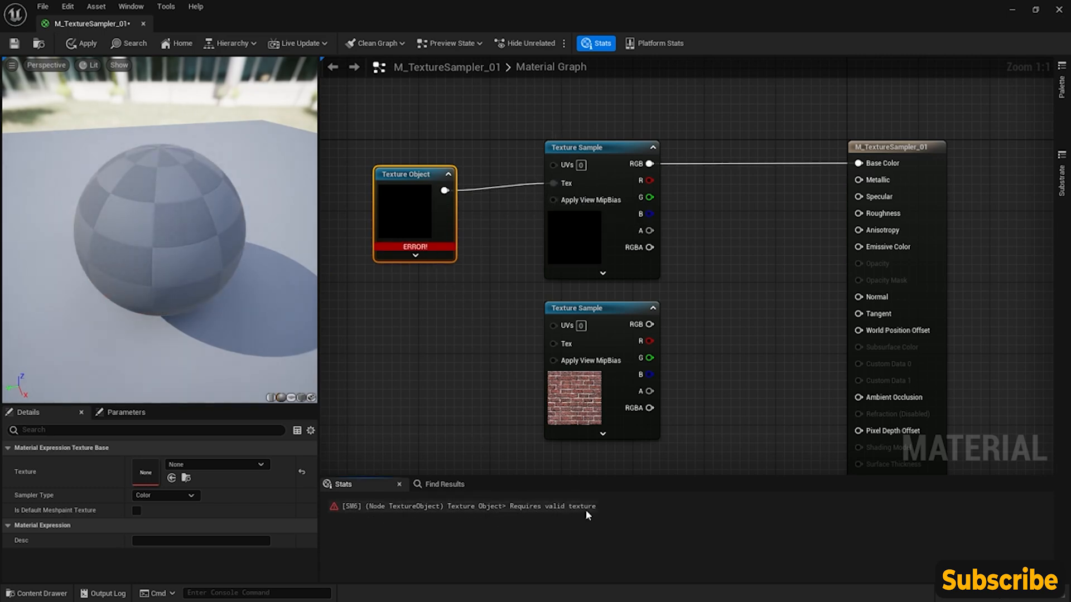
drag(417, 180, 416, 171)
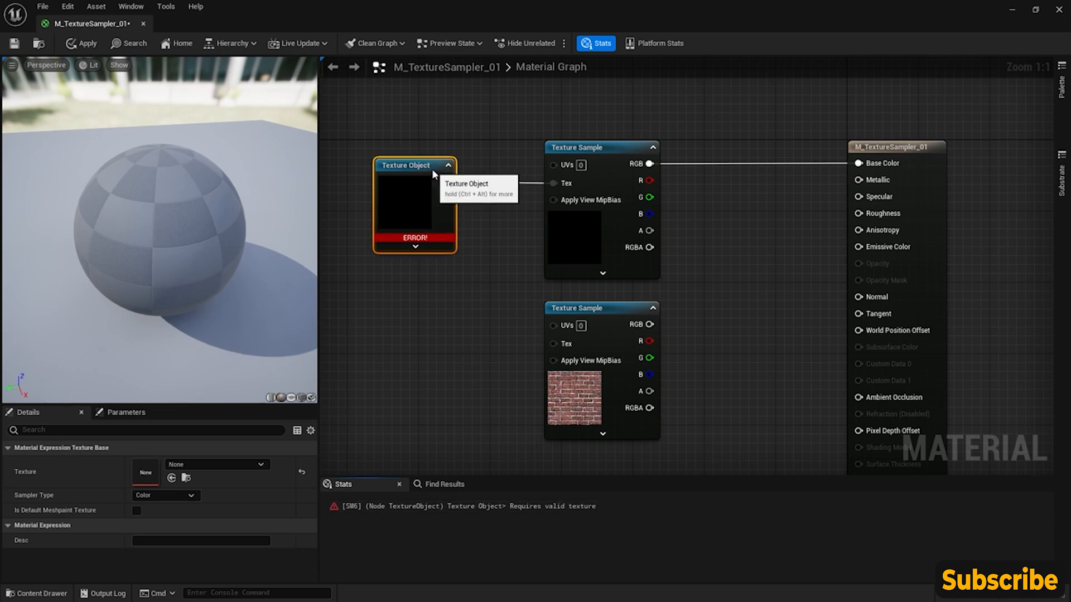
click(261, 465)
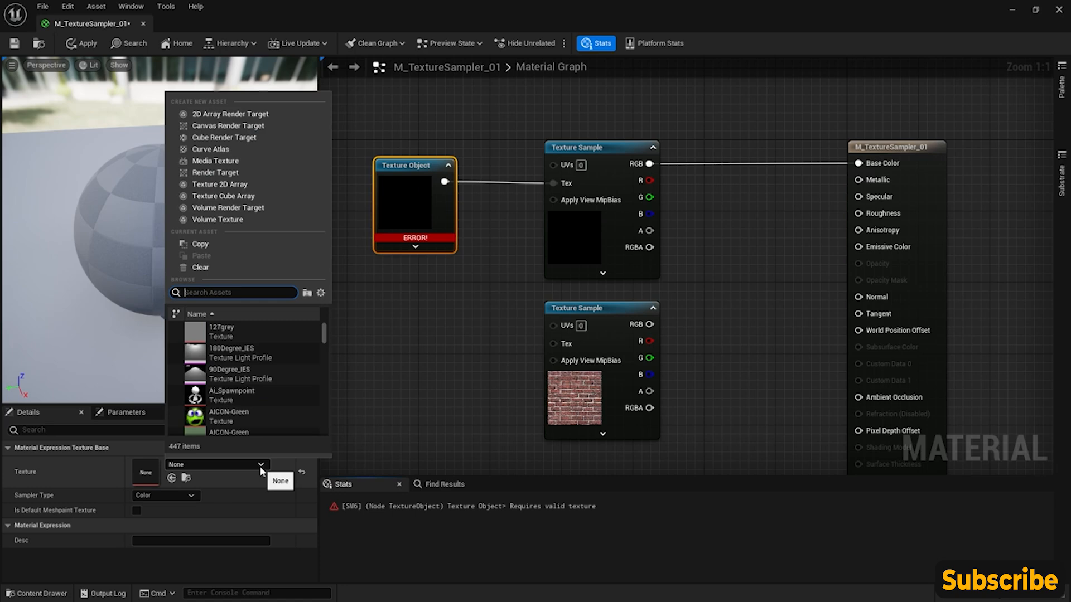
text(brick)
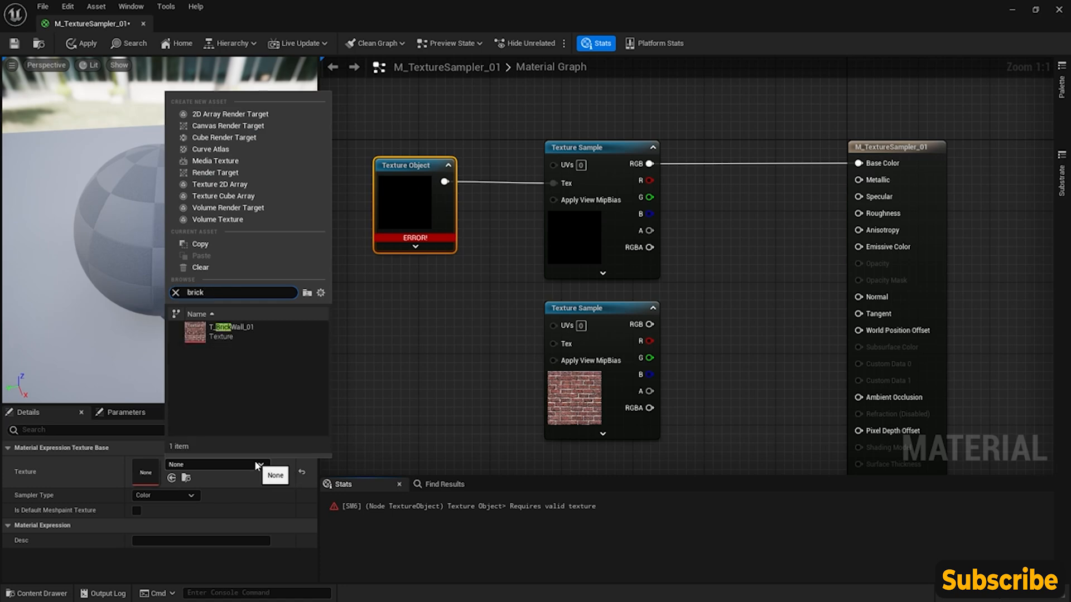
click(246, 330)
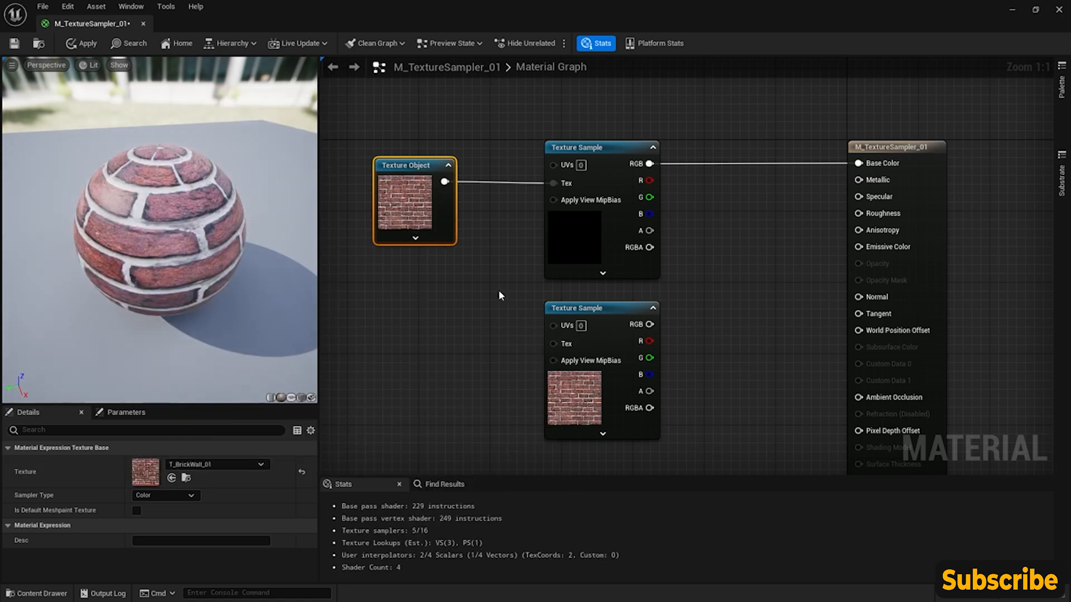
- Check the upper Texture Sample's own texture setting while the Texture Object feeds it
click(574, 246)
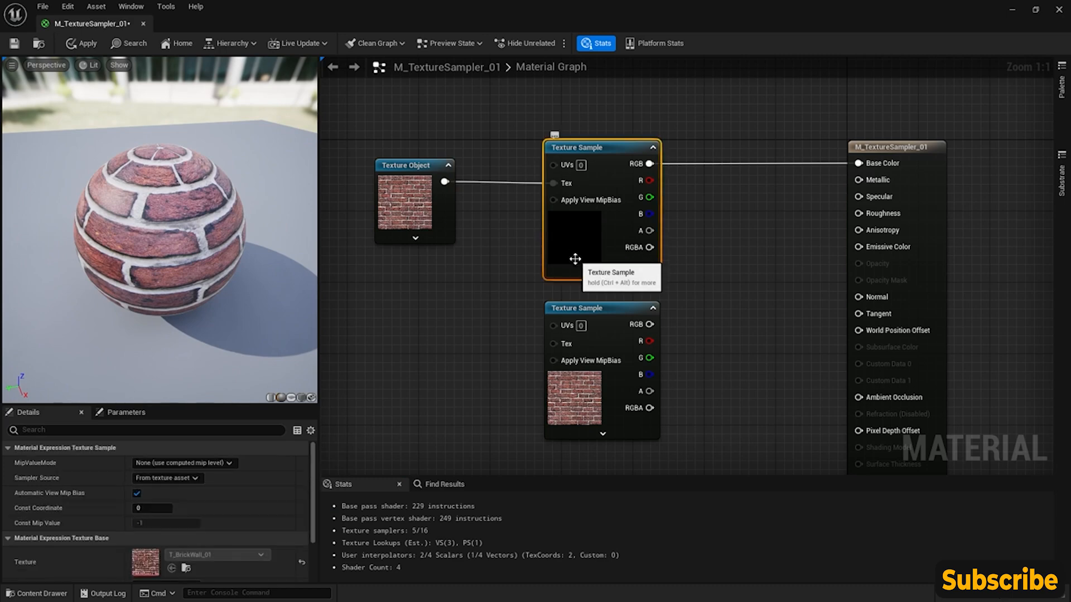
click(498, 259)
mouse_move(602, 154)
mouse_down()
mouse_move(604, 139)
mouse_move(603, 154)
mouse_up()
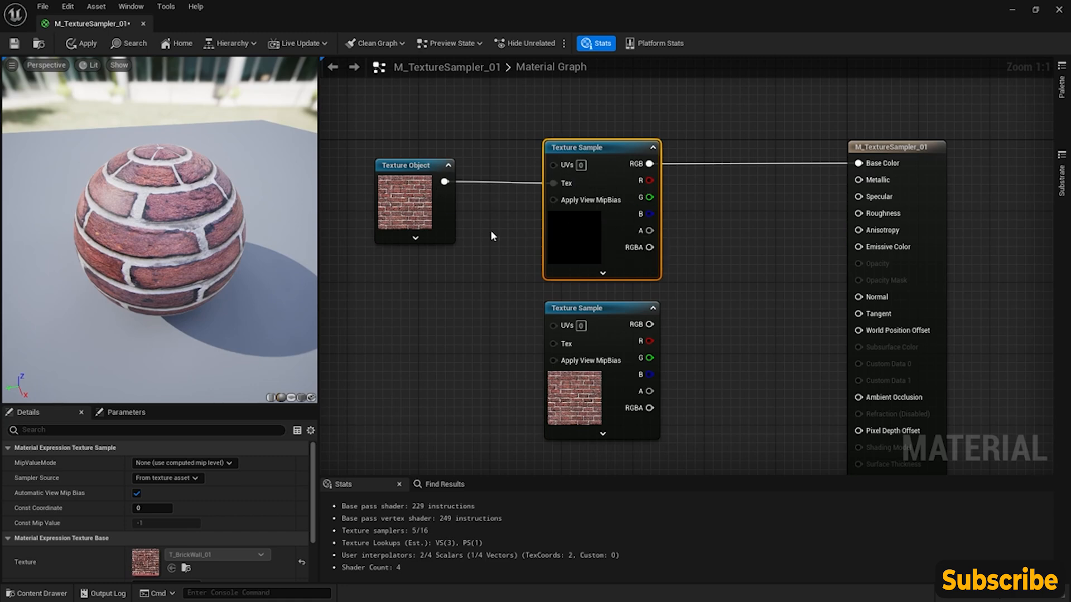
- Assign T_Base_Tile_Variation to the lower Texture Sample and connect its RGB output to Base Color
right_drag(599, 304, 584, 255)
click(600, 260)
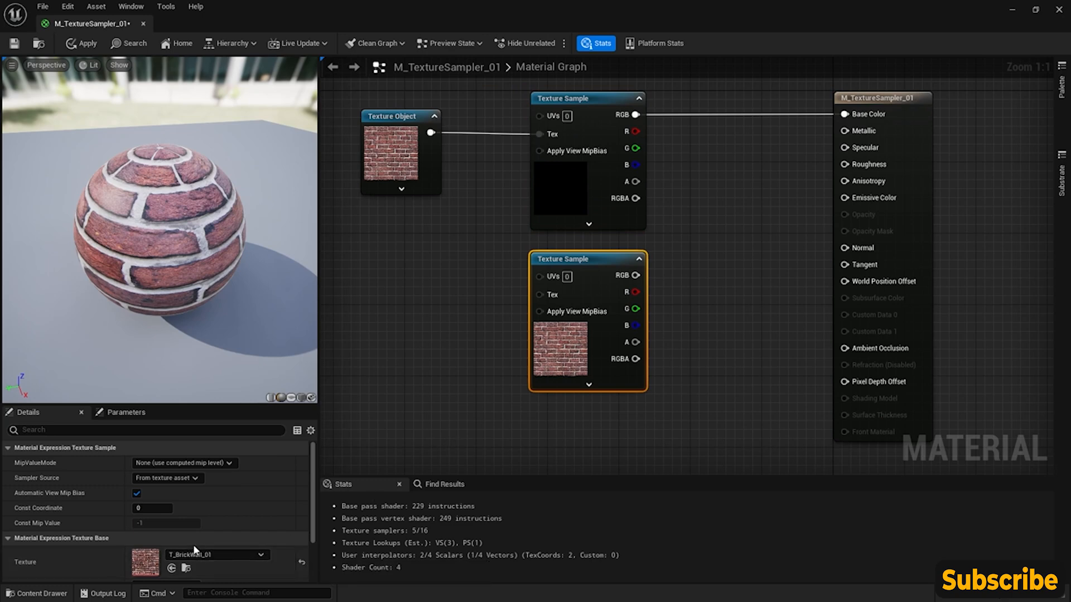
scroll(111, 536, down, 1)
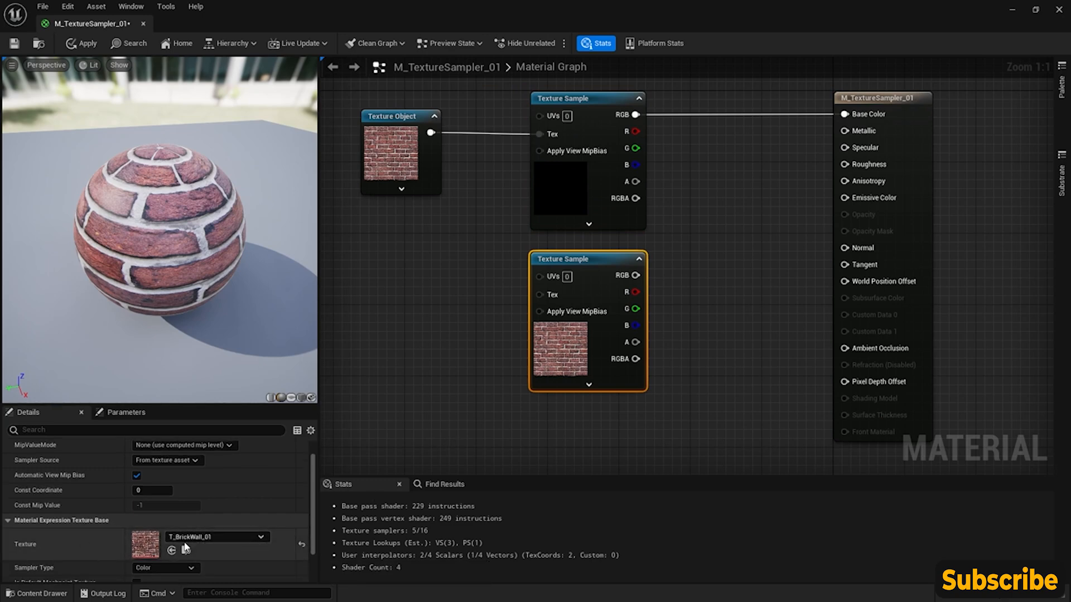
click(243, 537)
scroll(249, 416, up, 1)
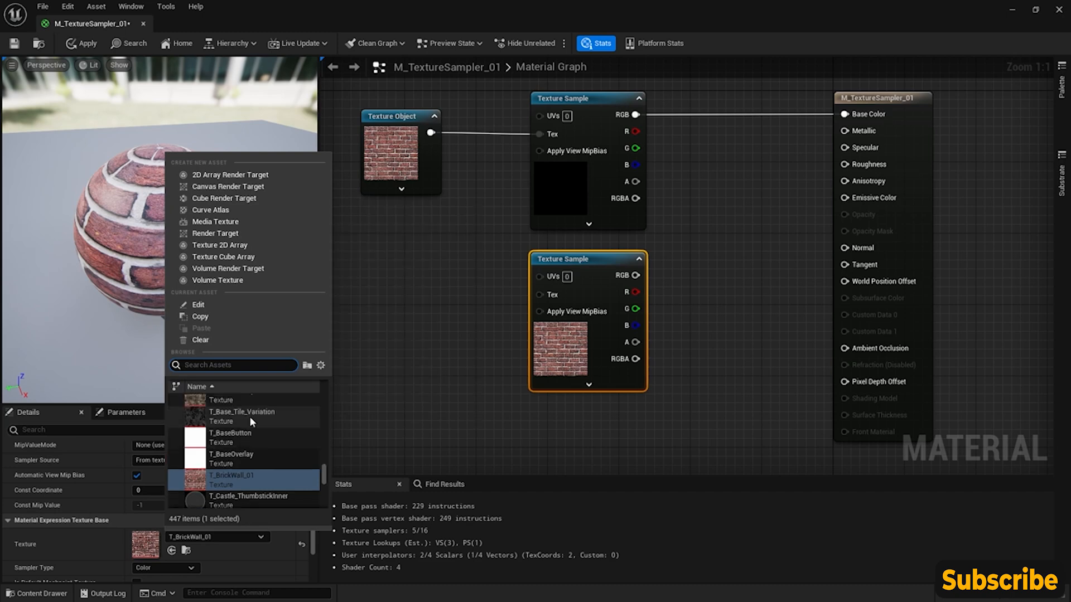
click(251, 416)
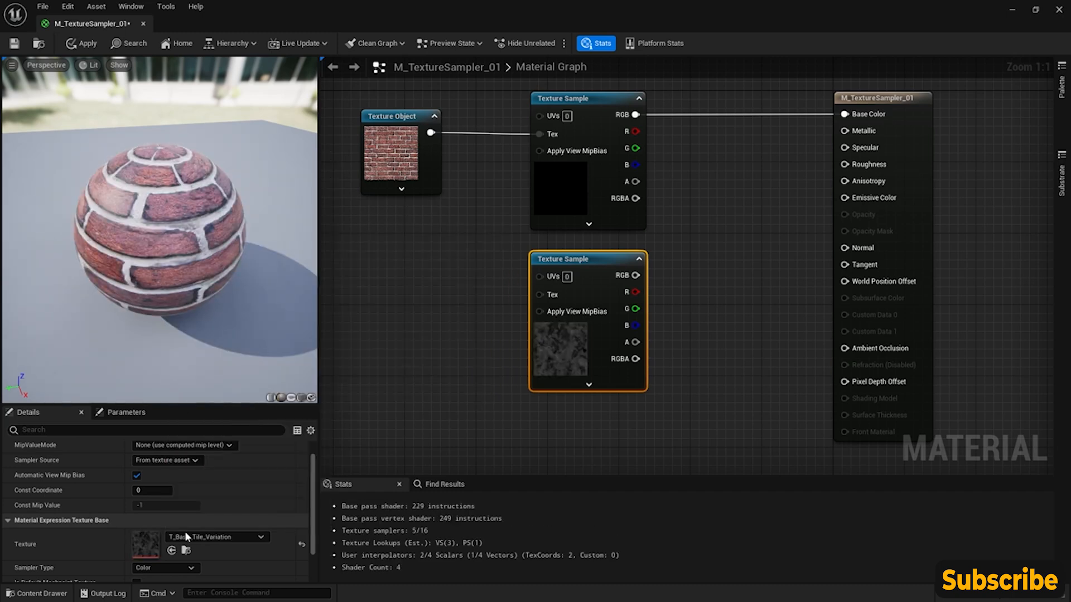
drag(636, 275, 845, 114)
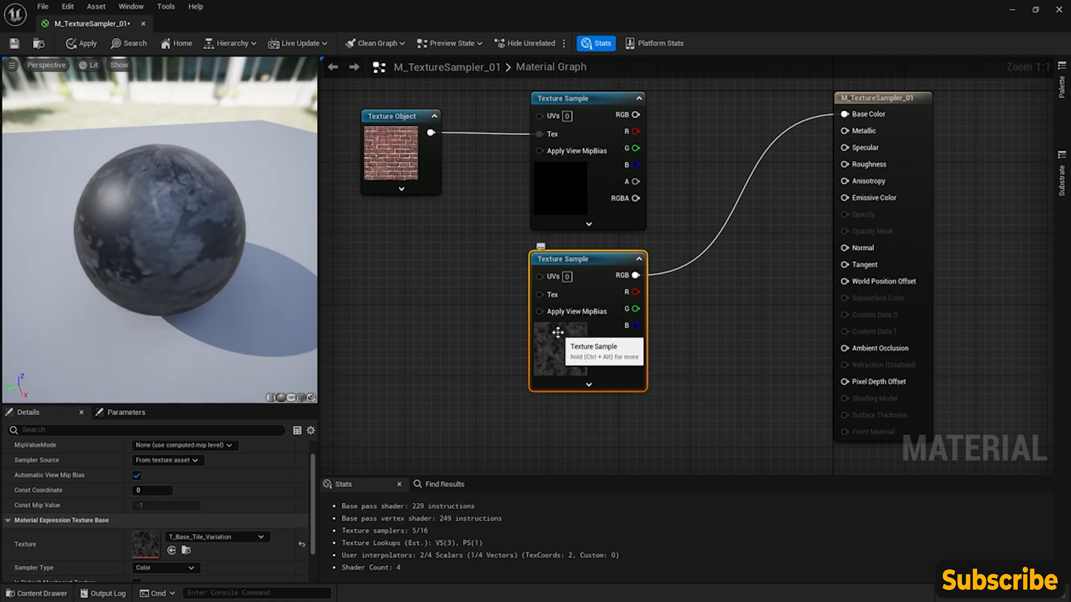
right_drag(514, 172, 551, 195)
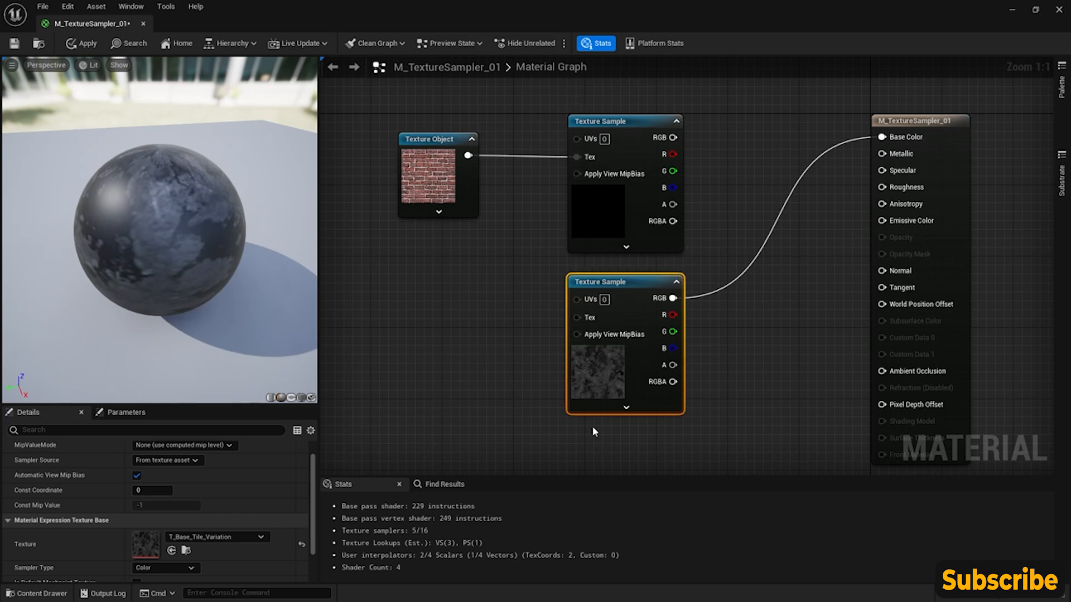
right_drag(594, 420, 587, 391)
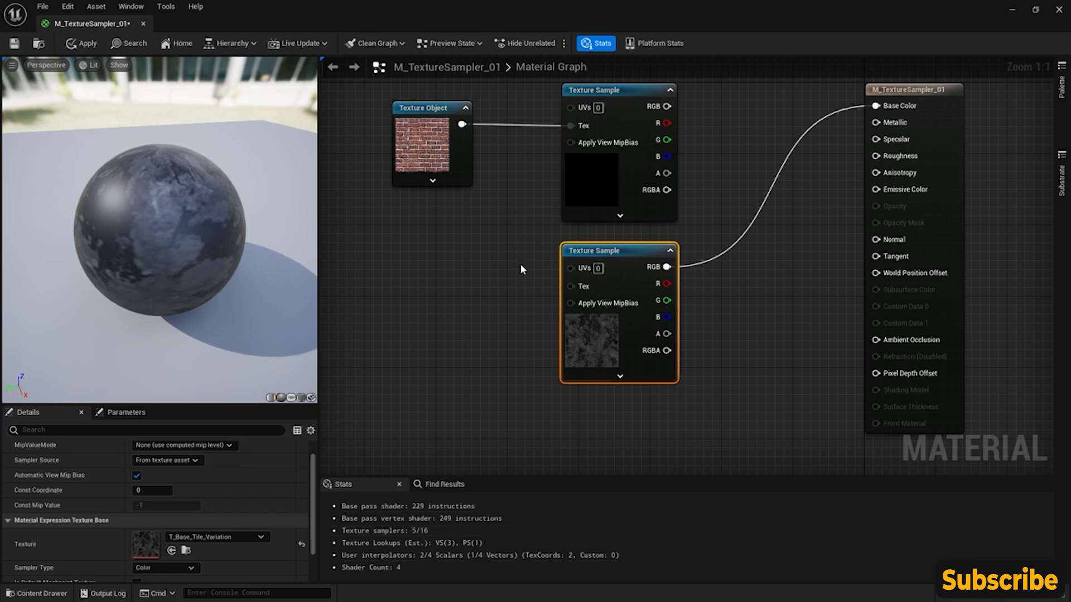
scroll(524, 262, down, 2)
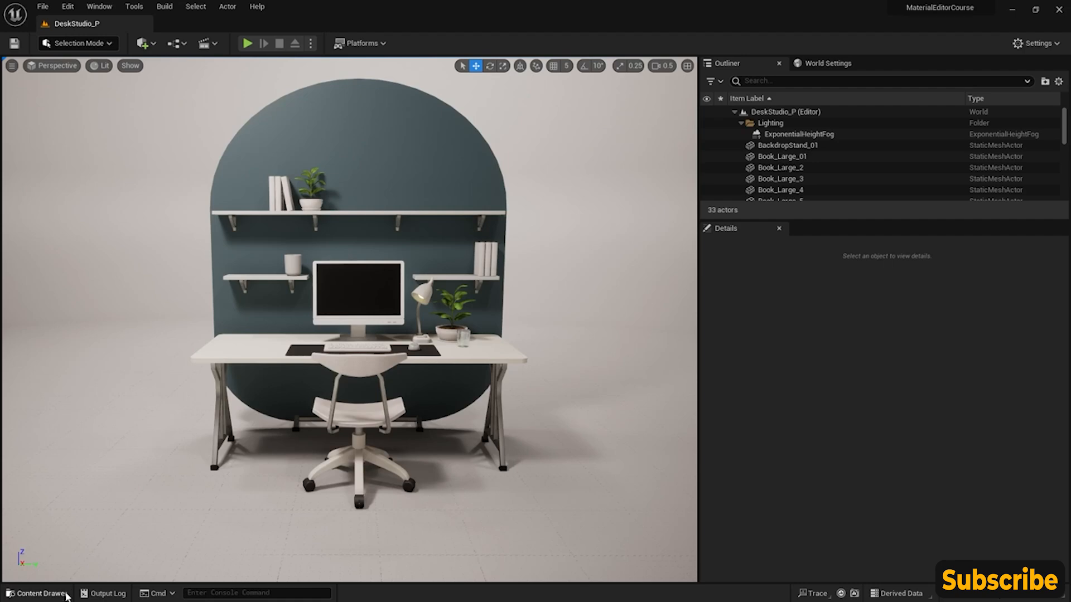
- Create a new material named M_TextureCoord_01 in the MaterialExamples folder
click(39, 593)
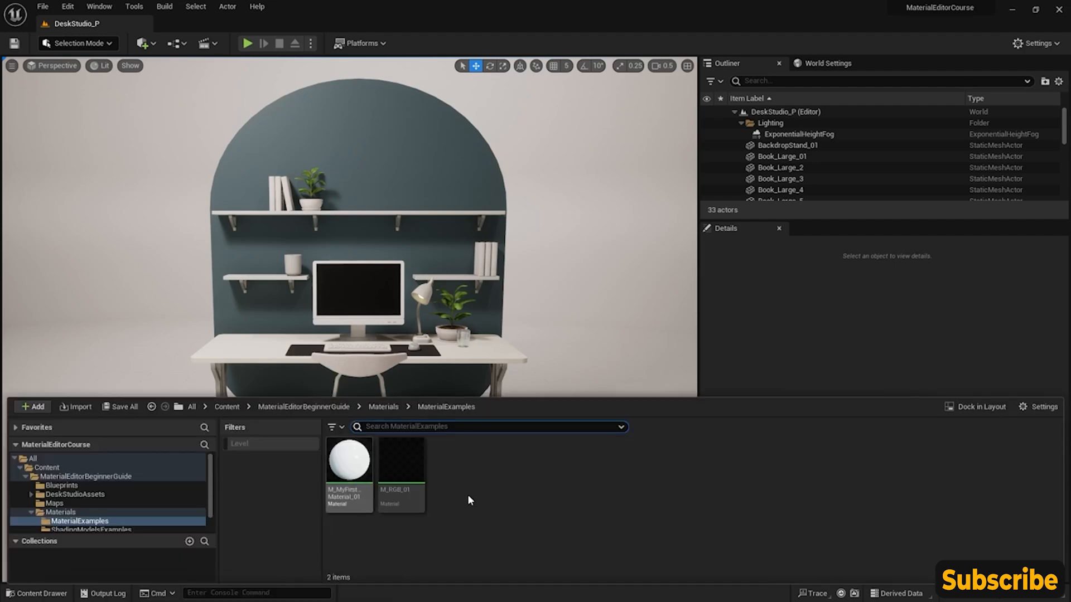
right_click(469, 473)
click(525, 199)
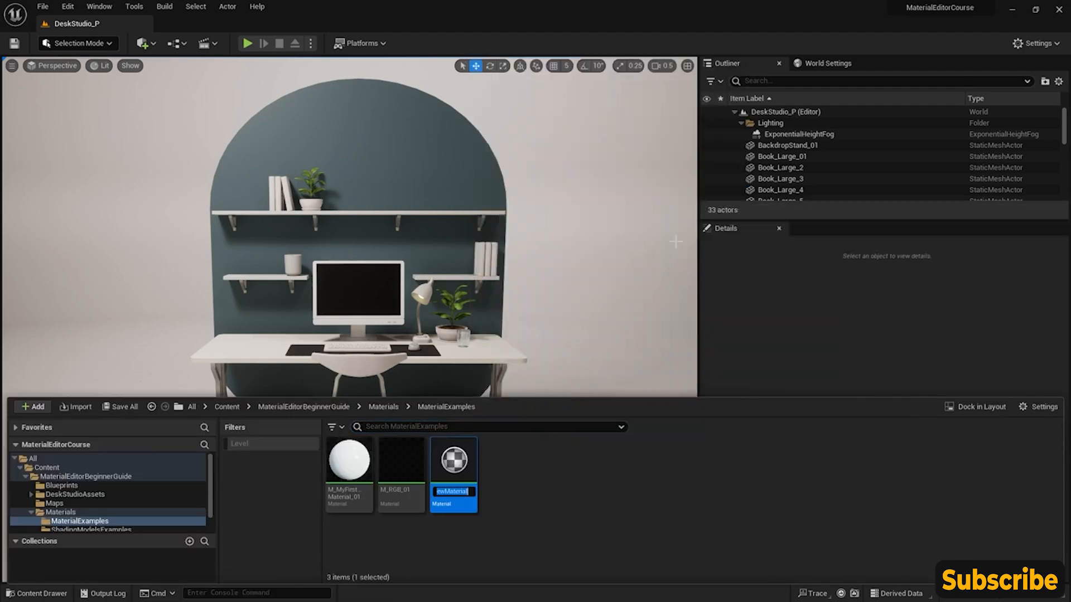
text(M_)
key(Return)
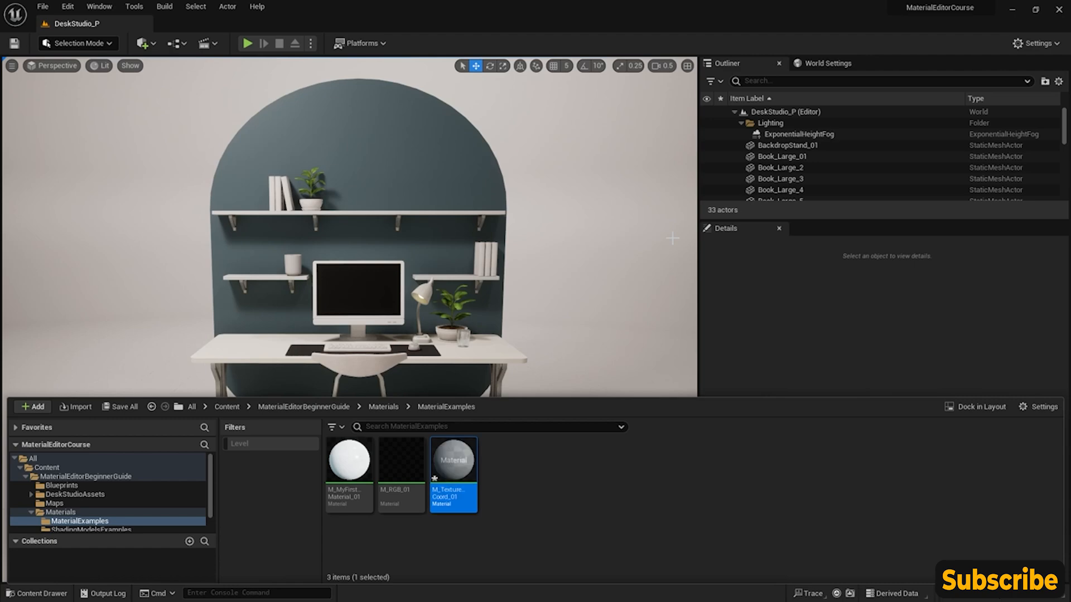
- Open M_TextureCoord_01 for editing, leave free graph space ahead of its output node and relight the preview sphere
double_click(453, 462)
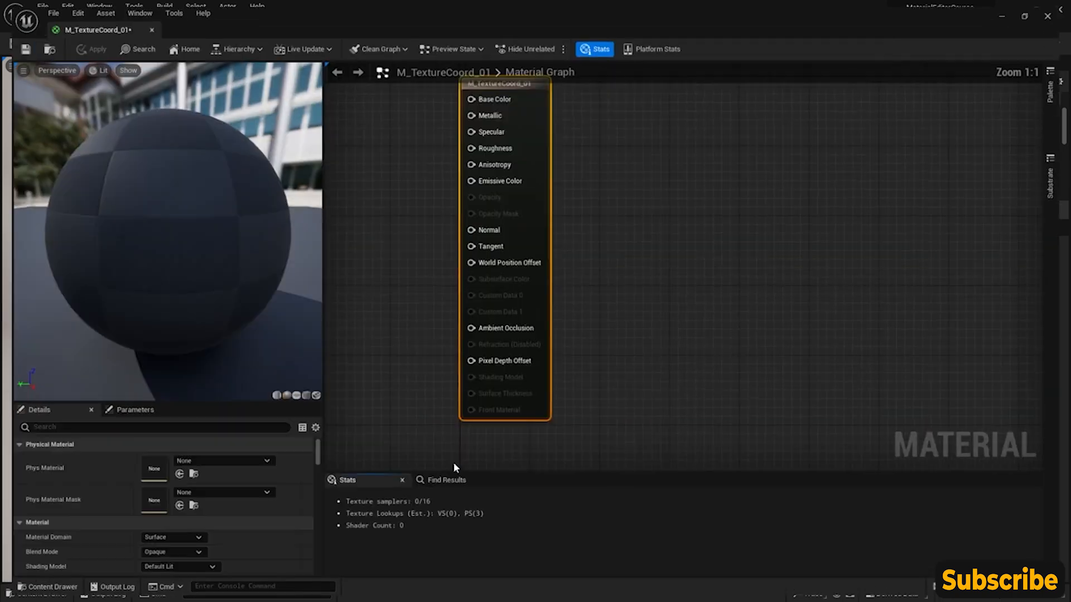
right_drag(539, 257, 569, 263)
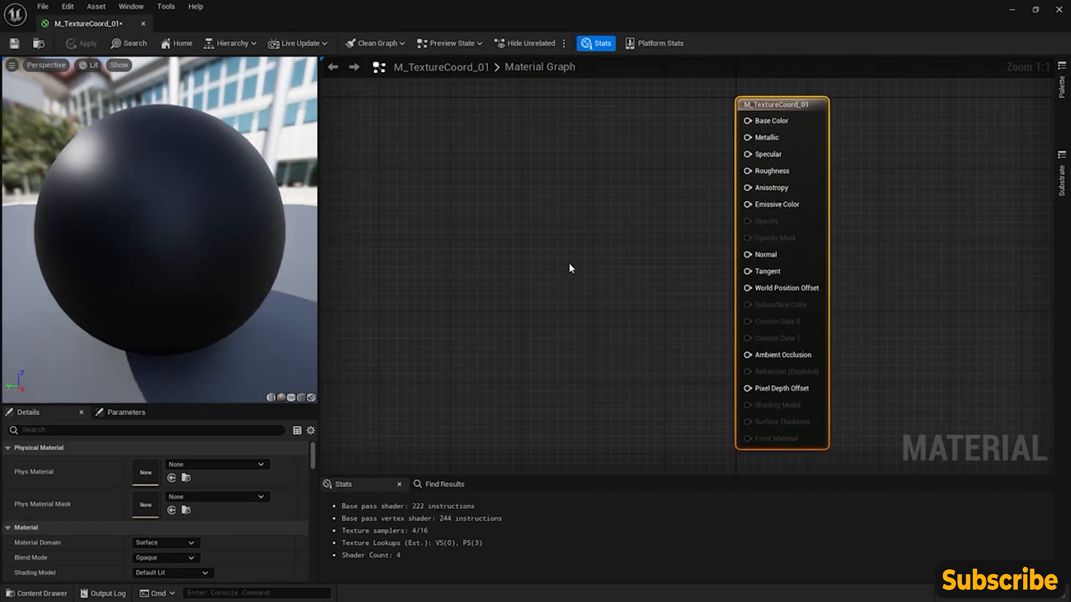
drag(212, 191, 313, 186)
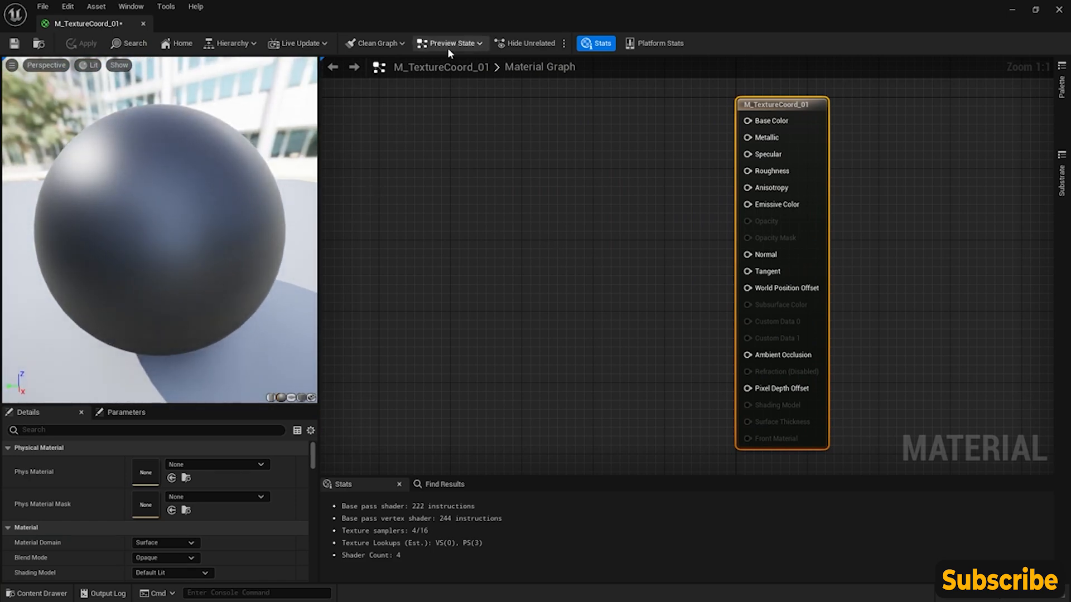
- Add T_BrickWall_01 from the Textures/BrickWall_01 folder to the graph as a Texture Sample and connect its RGB output to Base Color
double_click(347, 7)
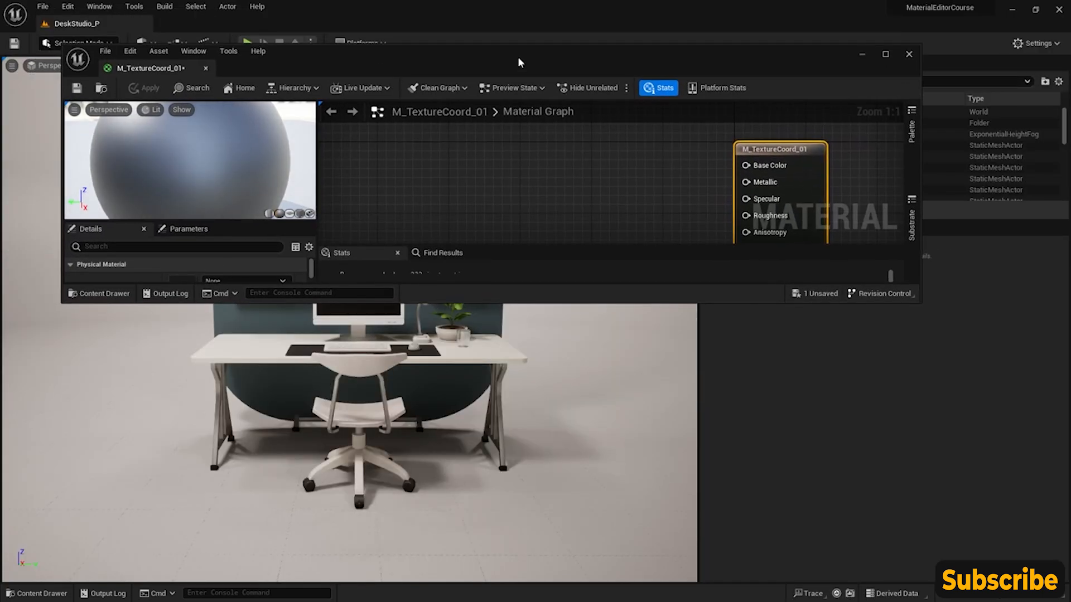
double_click(518, 53)
click(41, 593)
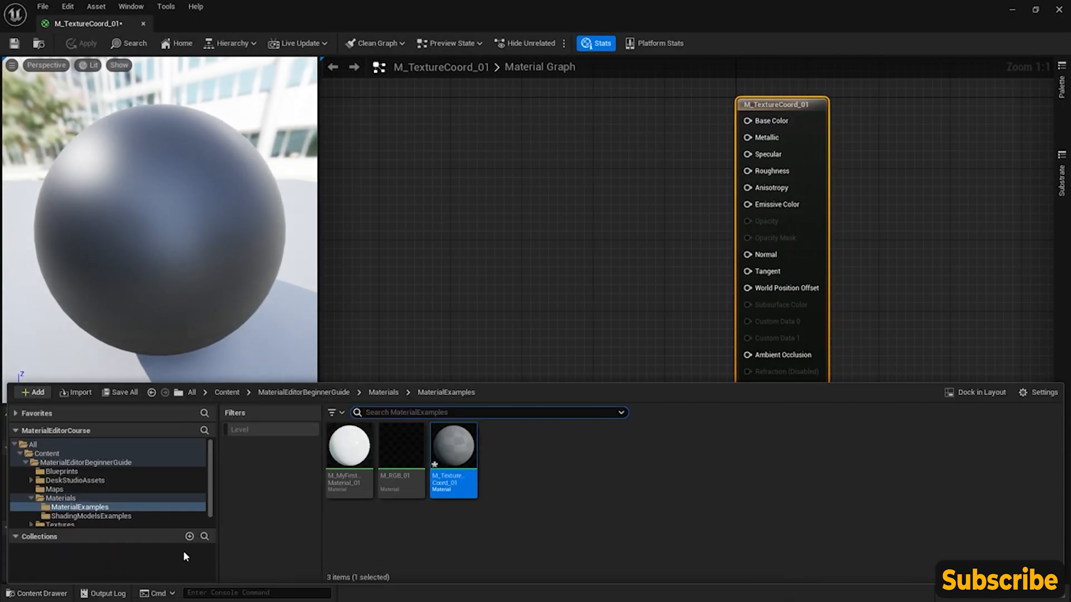
scroll(138, 496, down, 1)
click(105, 513)
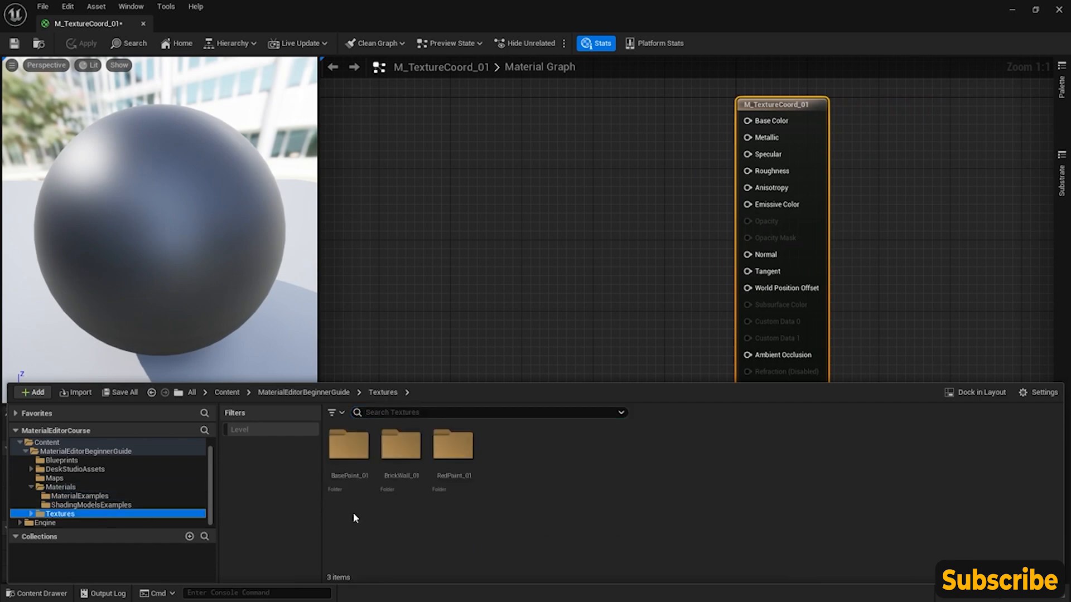
double_click(401, 446)
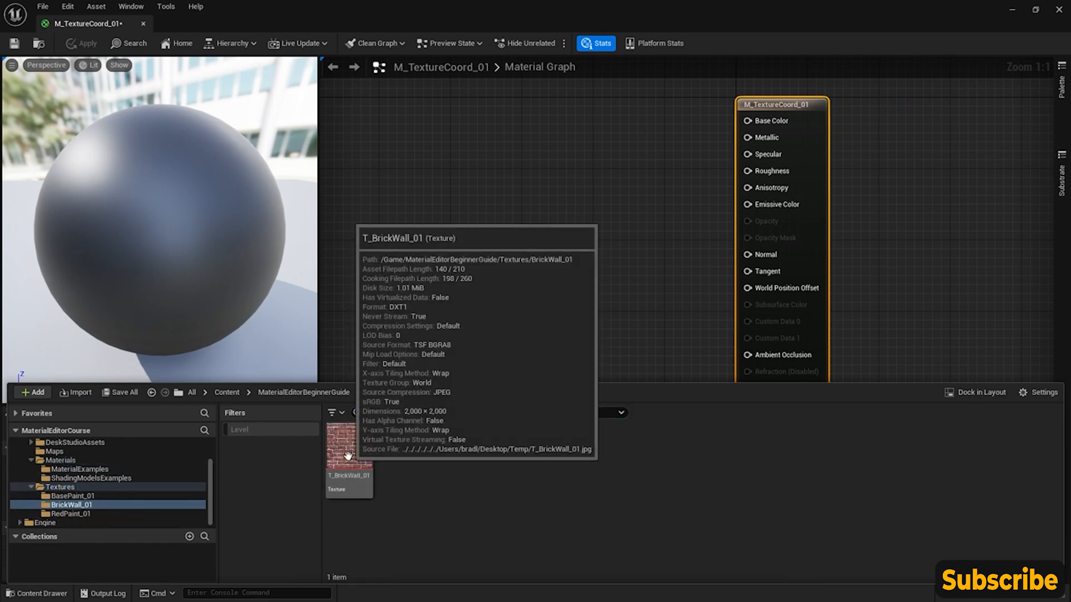
drag(348, 455, 485, 135)
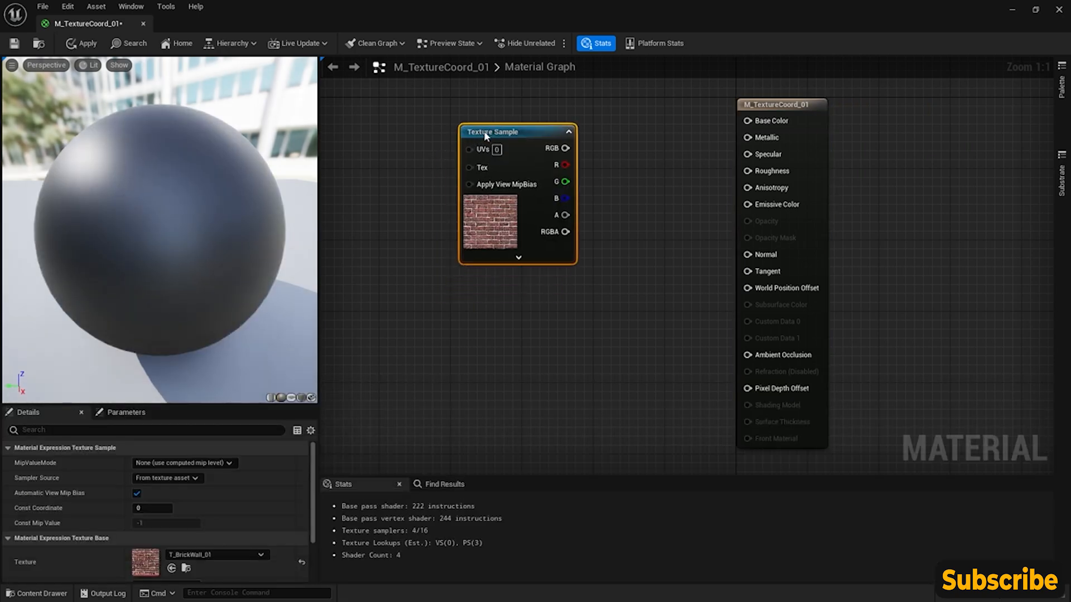
drag(565, 148, 751, 124)
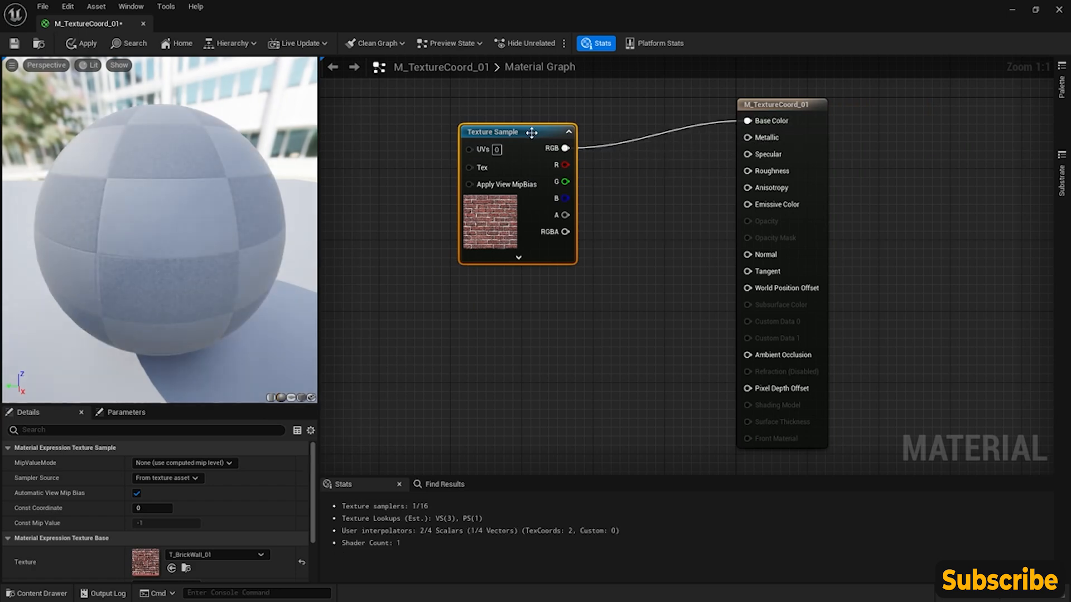
drag(529, 133, 538, 106)
- Switch the material preview mesh to a cube and turn it so one brick face points at the camera
drag(161, 229, 181, 219)
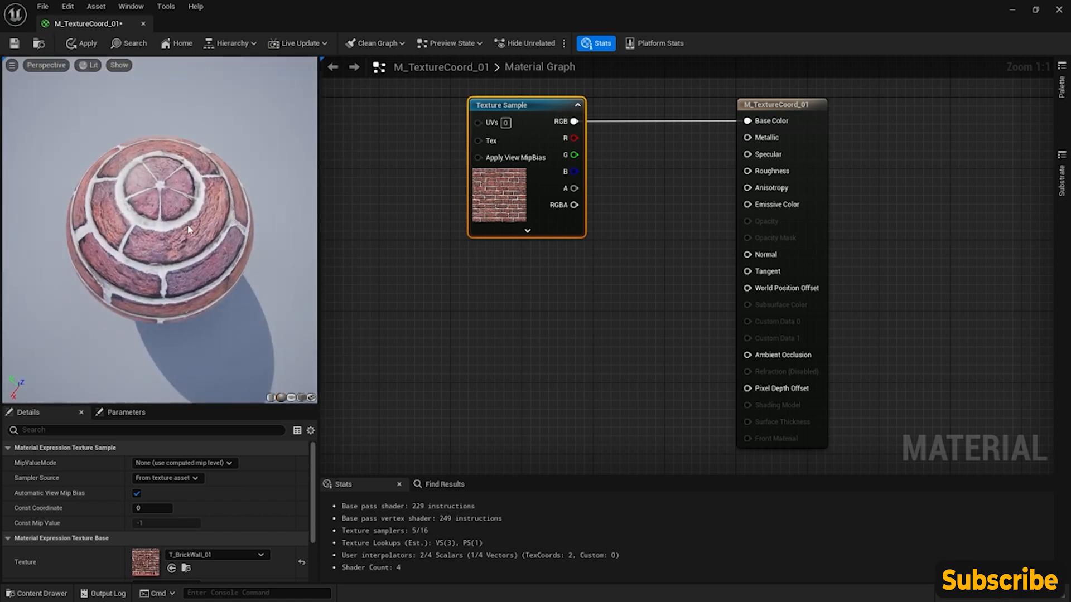
drag(161, 272, 317, 438)
click(302, 398)
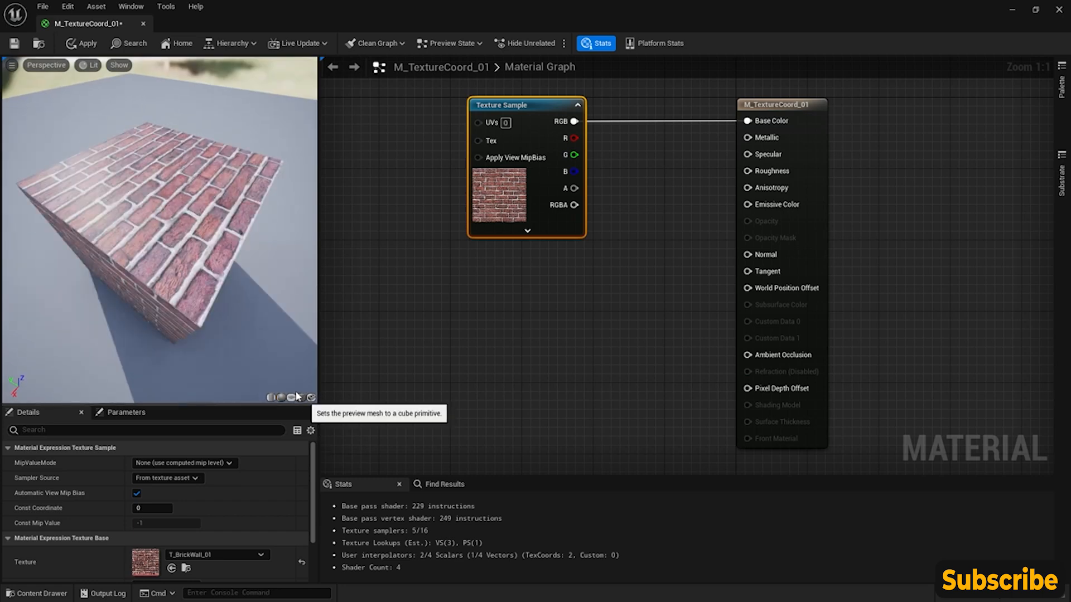
drag(171, 273, 78, 237)
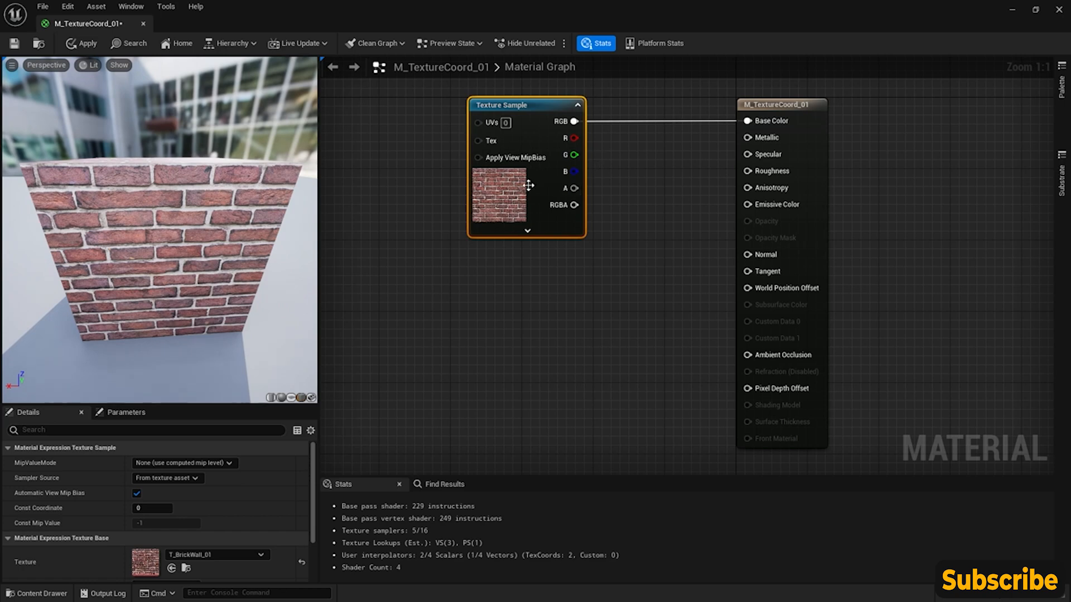
- Add a TextureCoordinate node in free graph space ahead of the brick Texture Sample's UVs input
right_drag(505, 256, 593, 301)
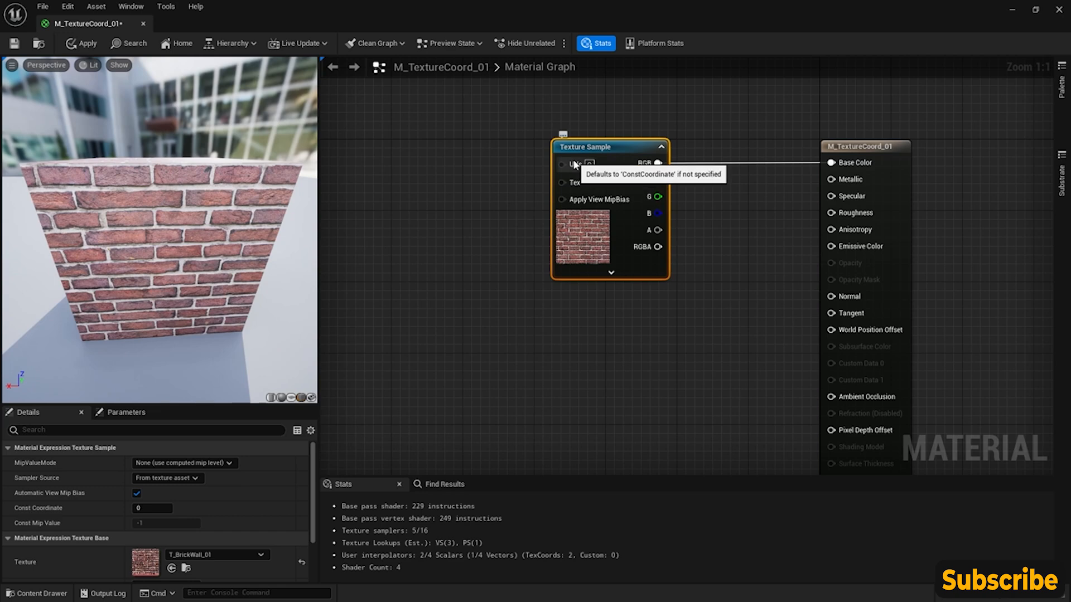
right_drag(446, 189, 524, 200)
right_click(475, 181)
text(texture coo)
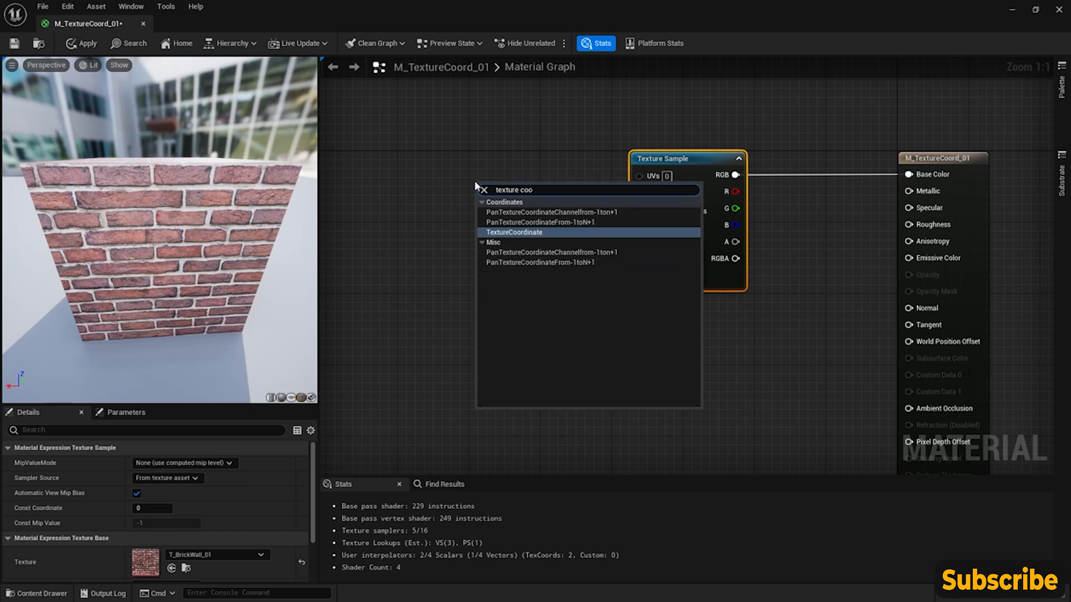
key(Return)
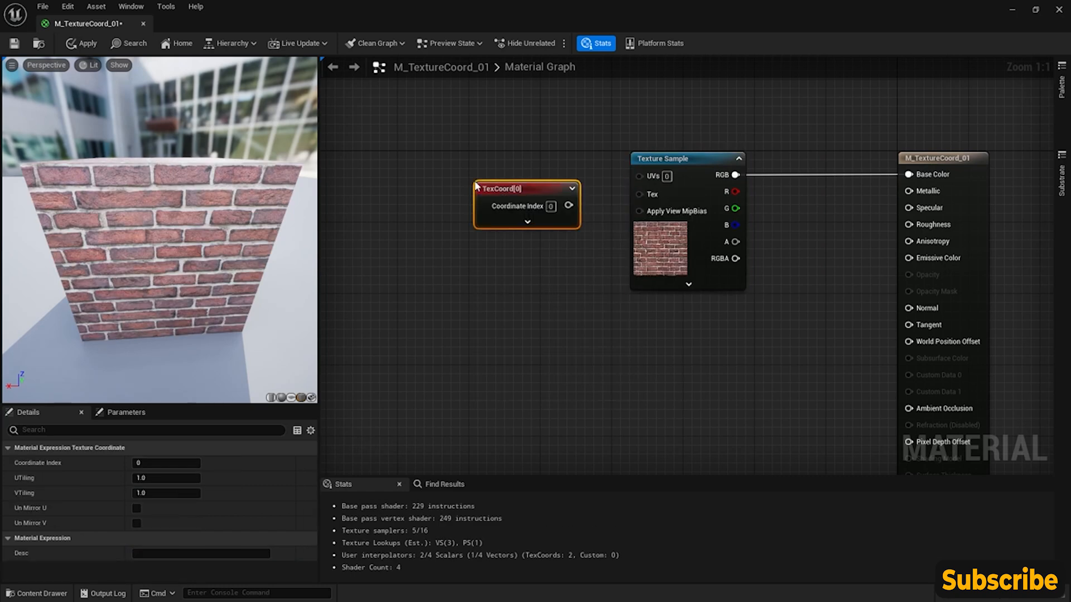
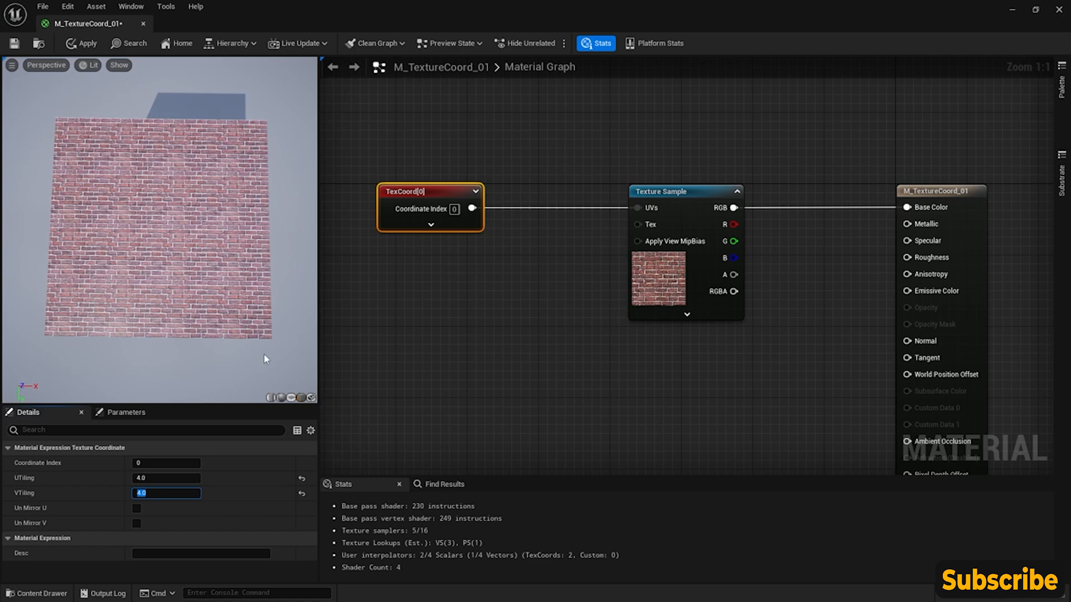
- Set both UTiling and VTiling of the TexCoord node to 1
scroll(432, 296, down, 1)
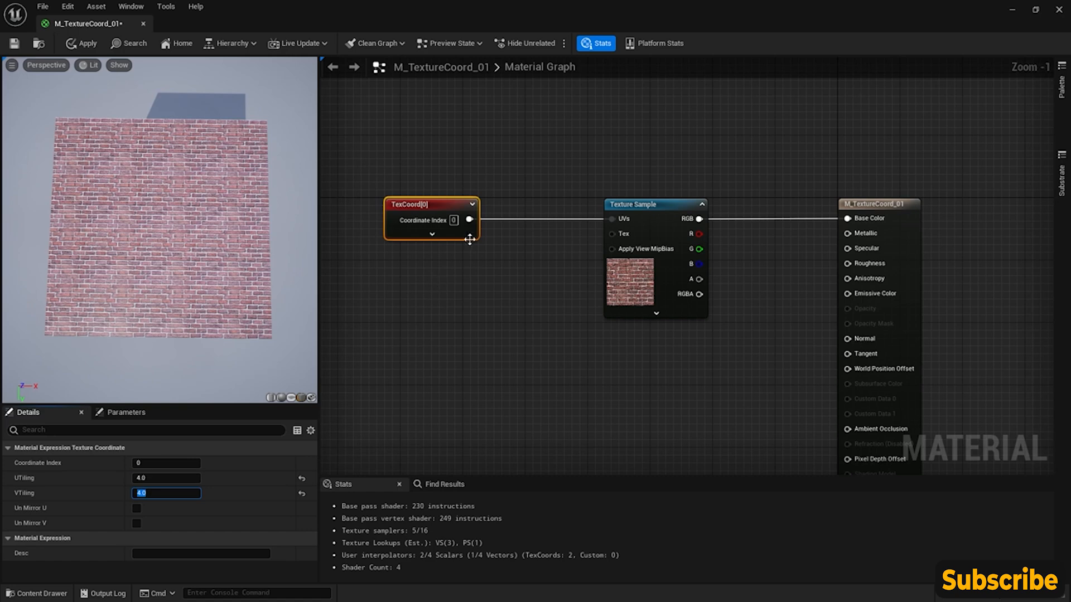
scroll(471, 240, up, 1)
right_drag(415, 251, 440, 269)
click(160, 478)
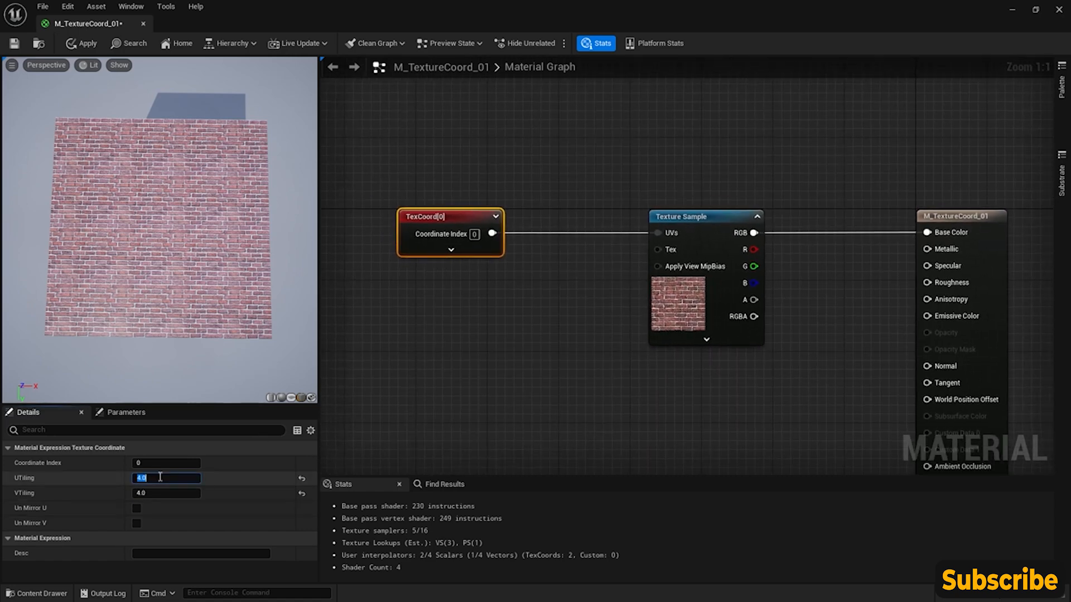
text(1)
key(Return)
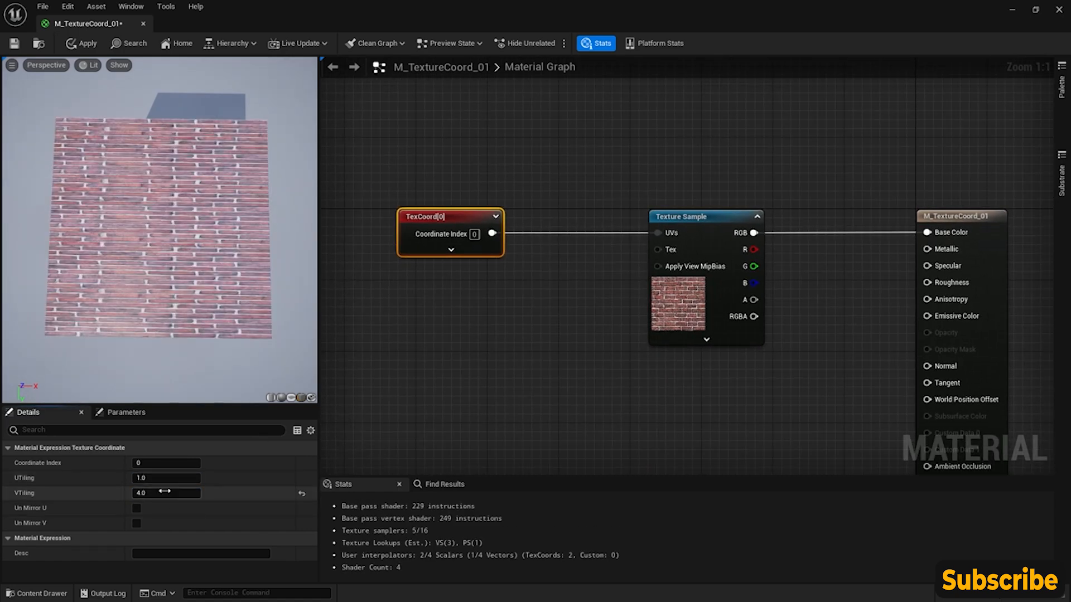
click(166, 491)
text(1)
key(Return)
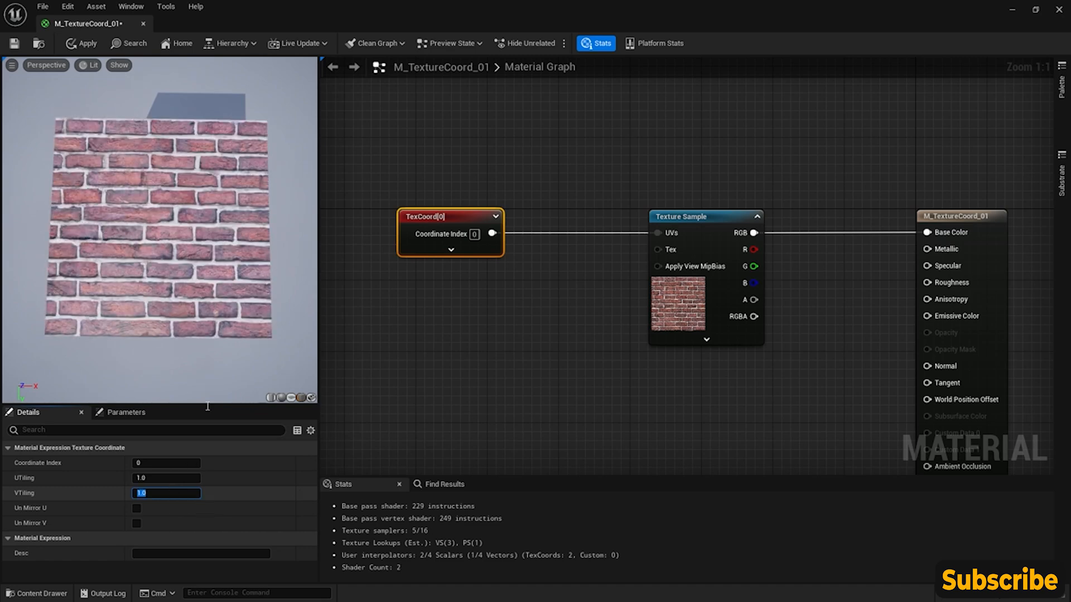
- Reposition the TexCoord and brick Texture Sample nodes in one row, leaving more room ahead of the material output node
click(455, 327)
drag(694, 219, 659, 95)
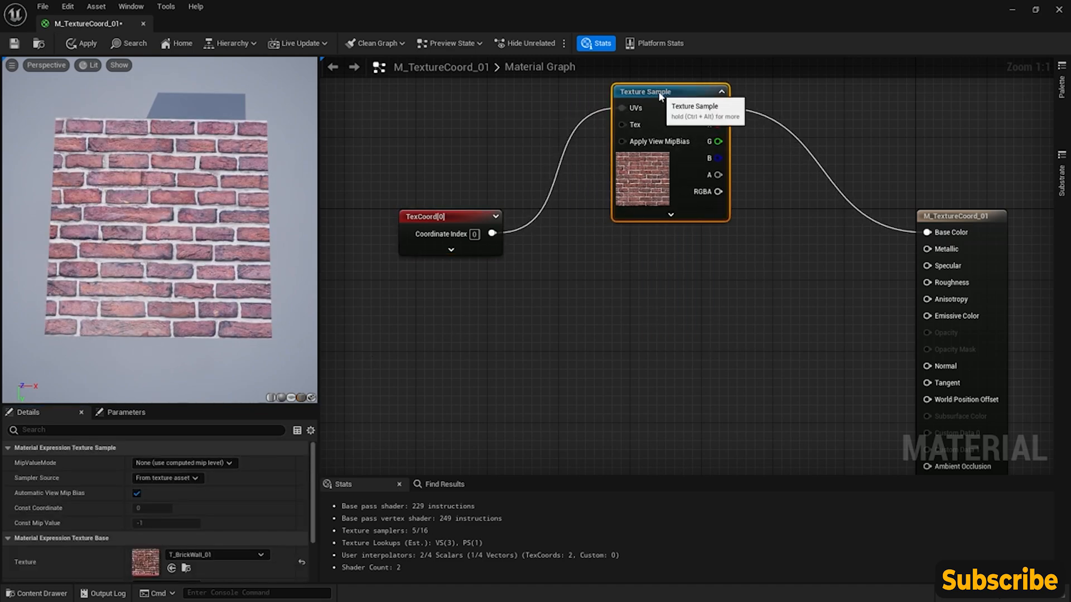
click(436, 208)
drag(436, 208, 436, 217)
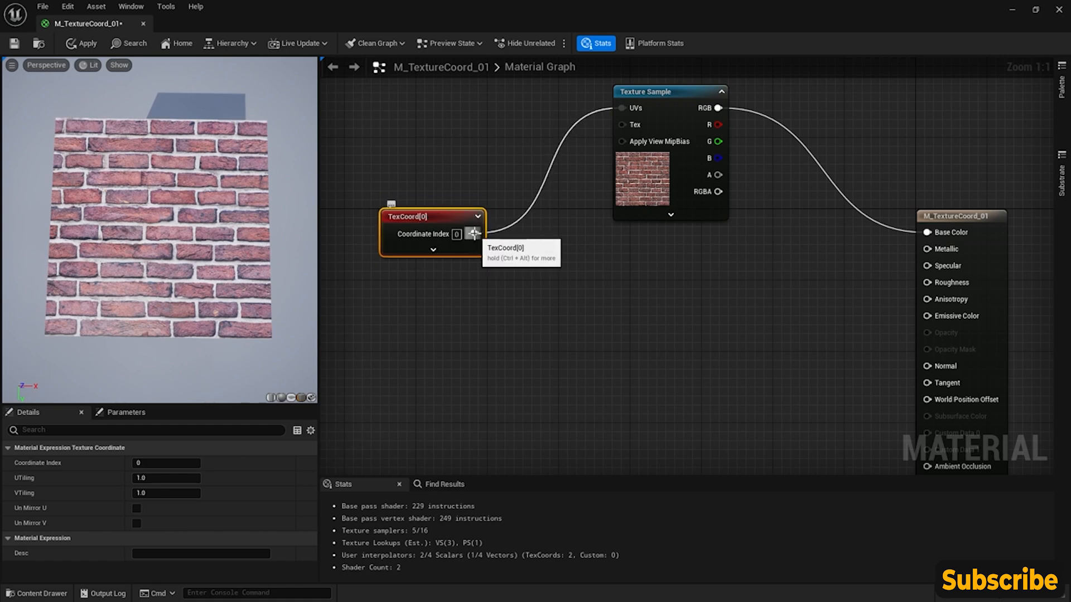
drag(688, 105, 676, 229)
- Set the TexCoord node's UTiling to 0.5
click(428, 237)
click(177, 478)
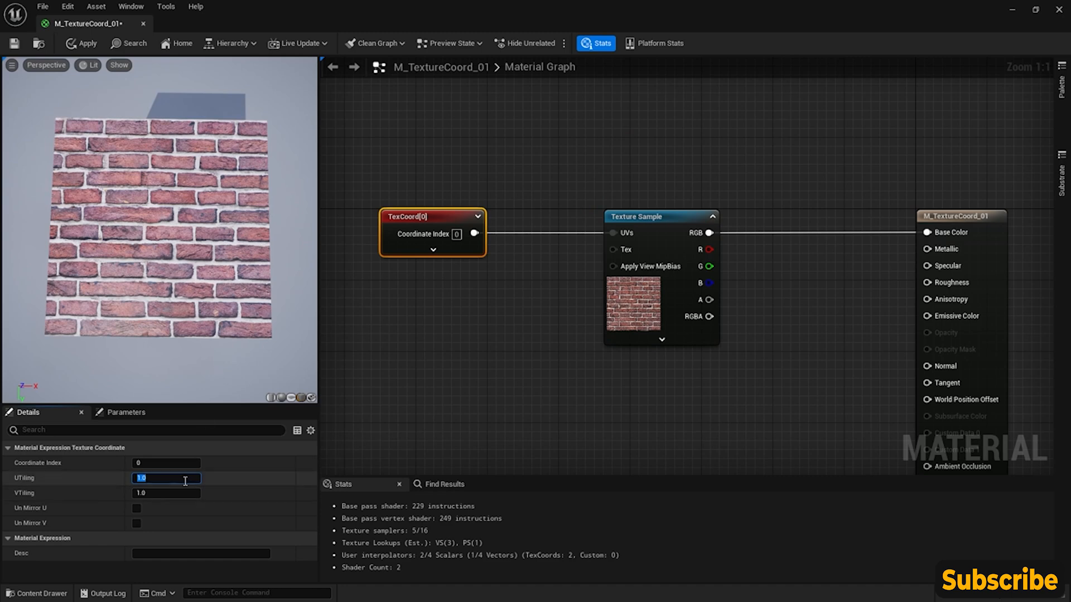
key(Return)
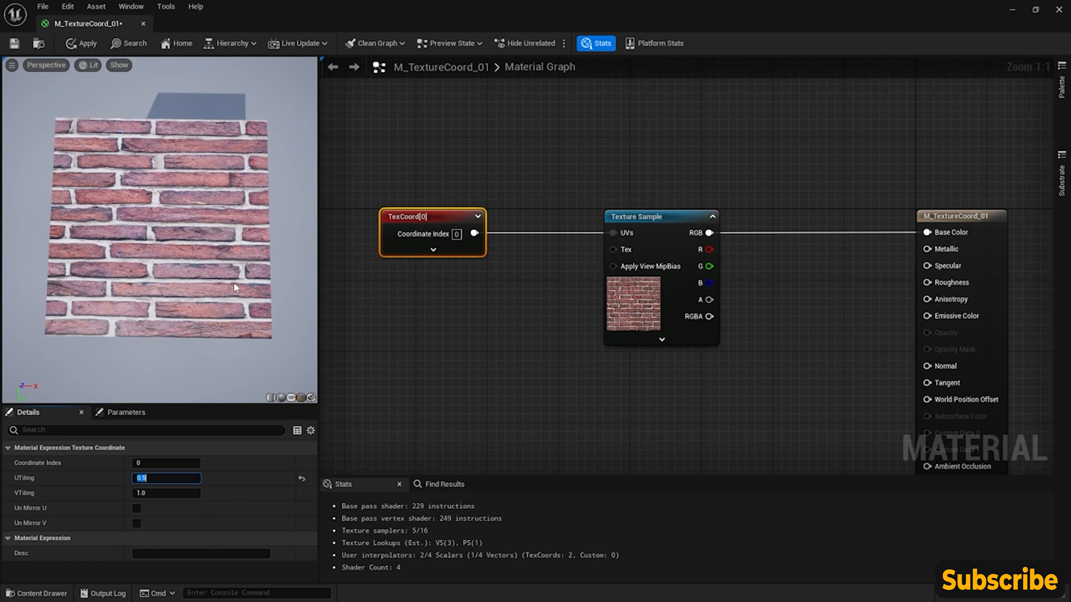
- Move the Texture Sample above the row, connect the TexCoord output directly to Base Color and set its UTiling to 1
drag(649, 219, 632, 94)
drag(474, 233, 923, 235)
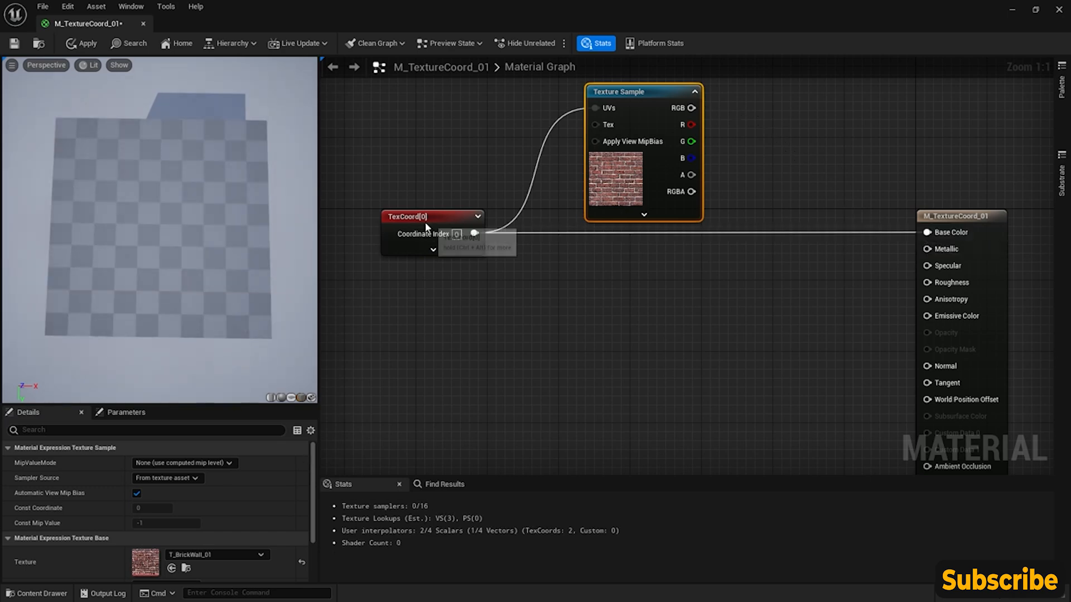
click(423, 221)
click(165, 478)
text(1)
key(Return)
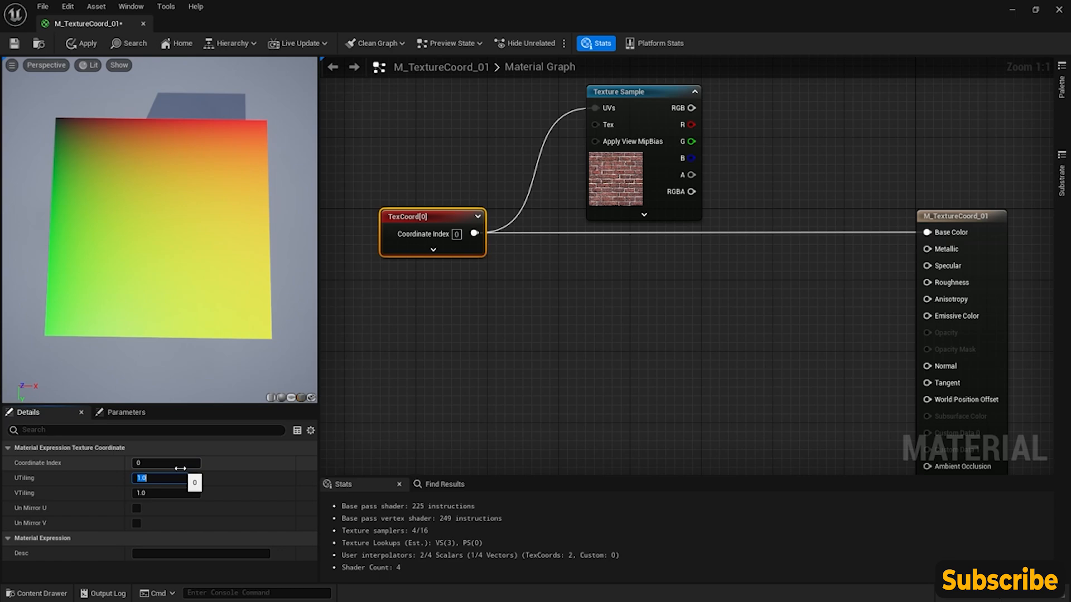
- Set the TexCoord node's UTiling and VTiling to 4
key(Return)
click(169, 493)
text(4)
key(Return)
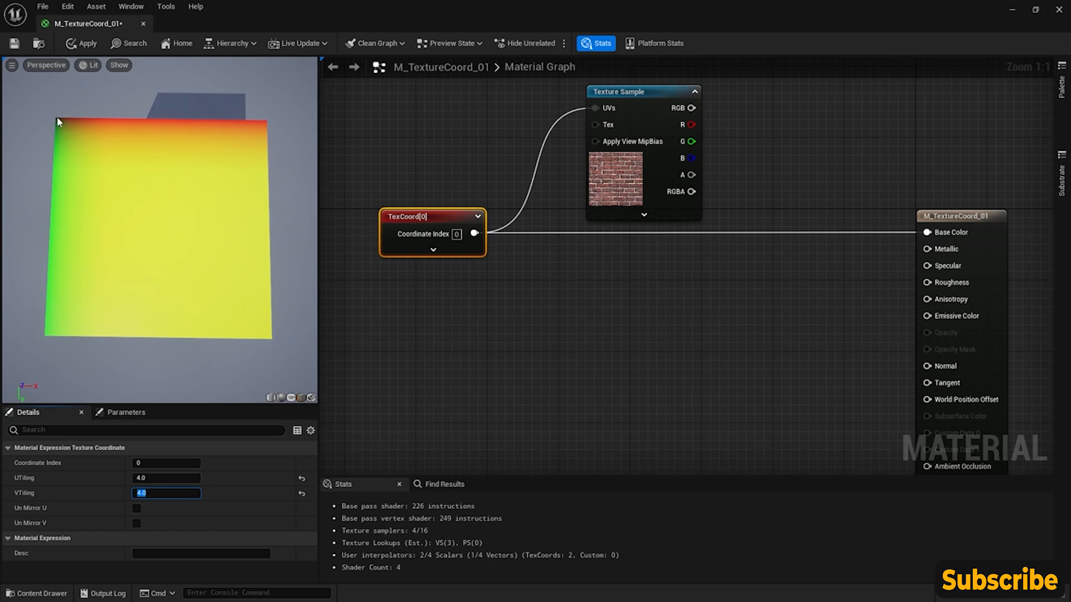
- Return the TexCoord node feeding Base Color to a UTiling and VTiling of 1
click(170, 478)
text(1)
key(Return)
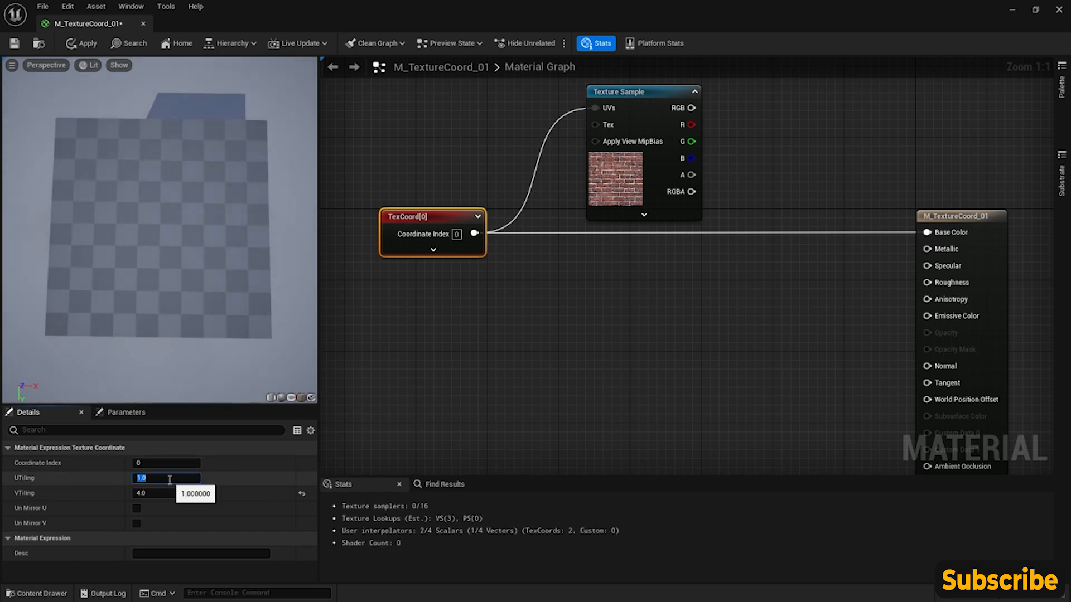
click(156, 491)
text(1)
key(Return)
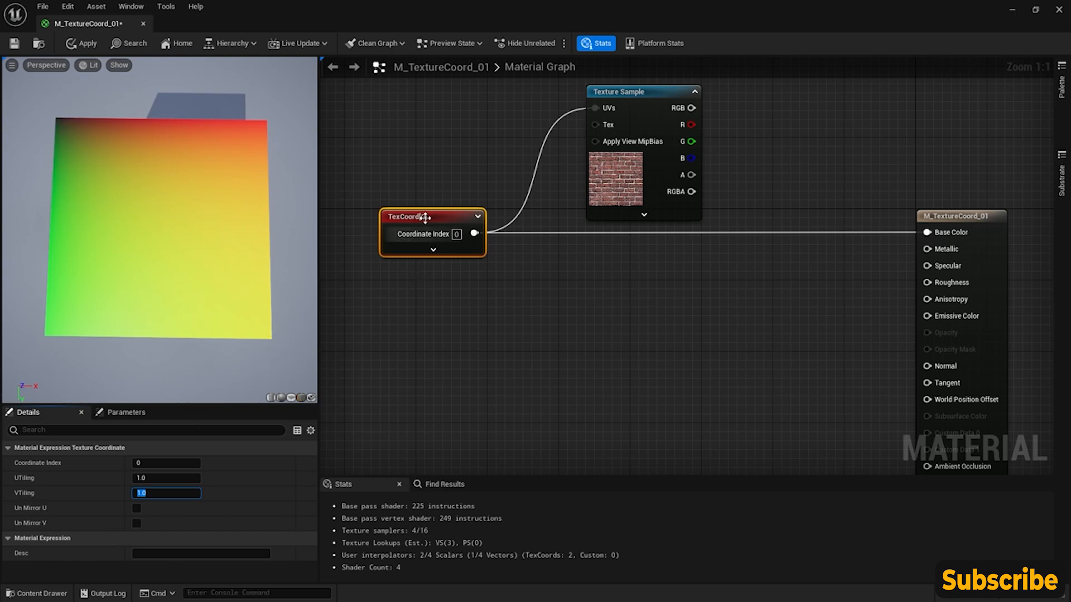
click(447, 216)
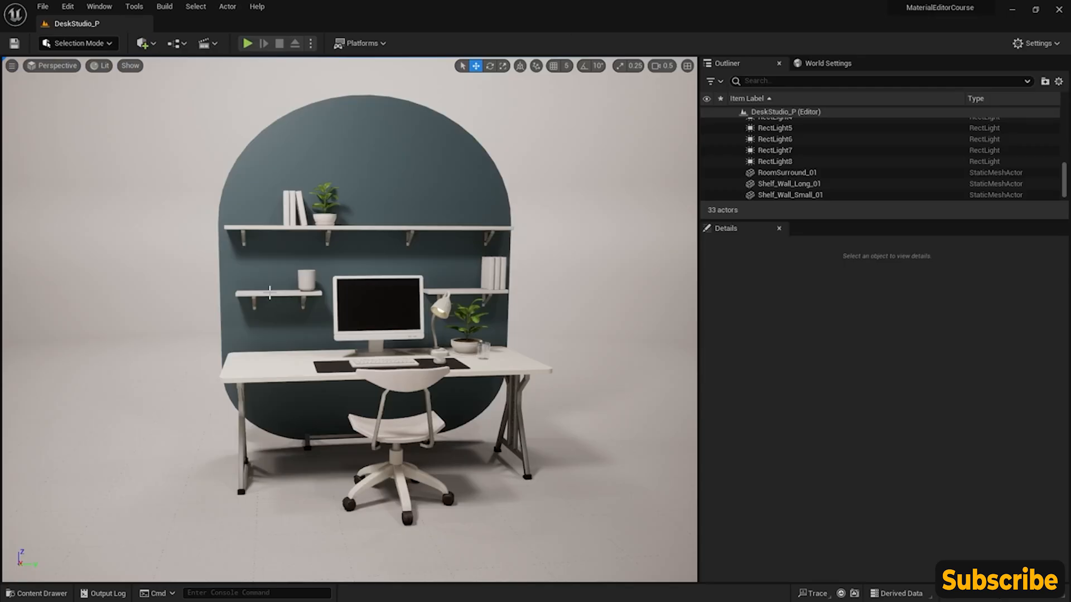
- Create a new material named M_Vectors_01 in the Materials/MaterialExamples folder of the project content
click(54, 595)
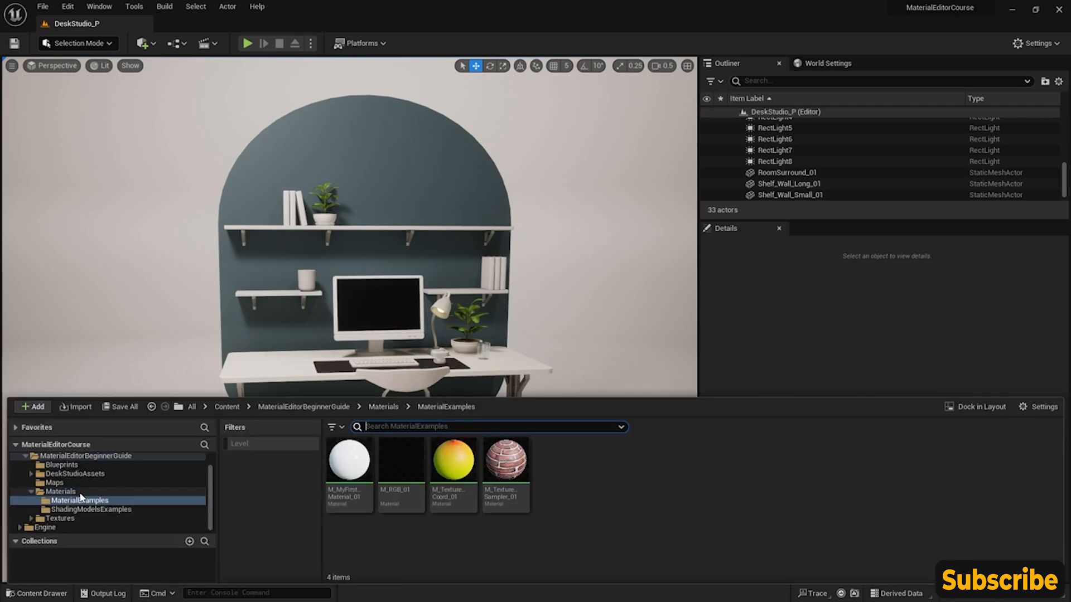
click(62, 492)
click(81, 500)
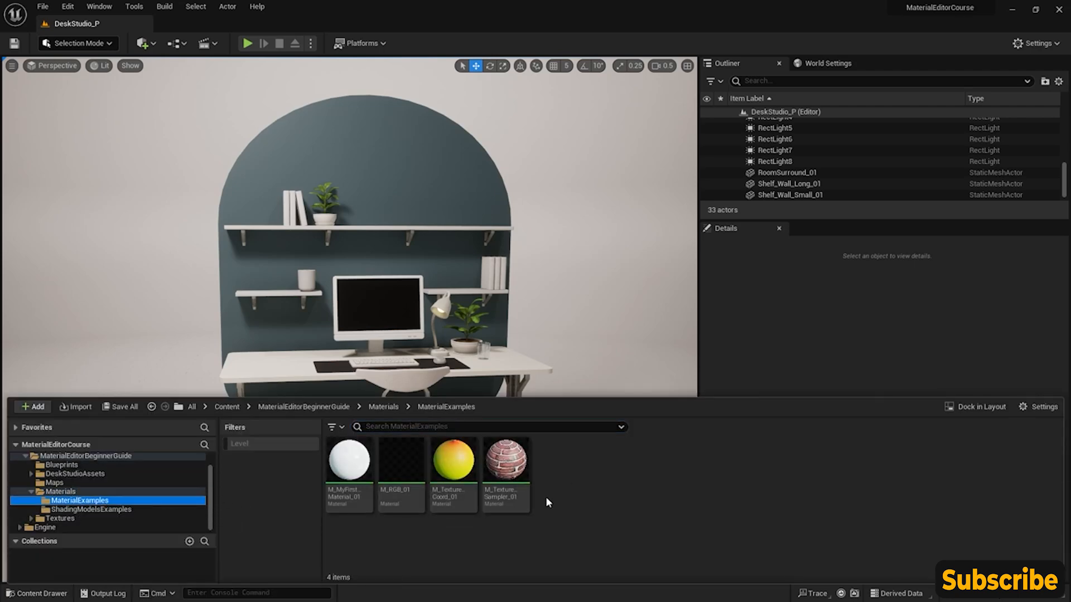
right_click(550, 467)
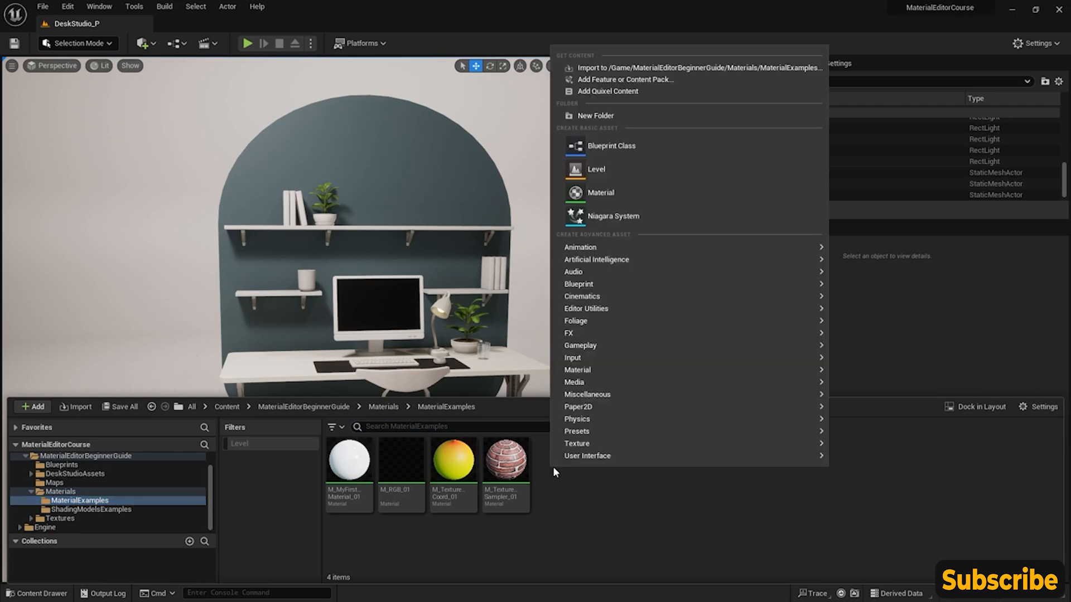
mouse_move(623, 283)
click(607, 192)
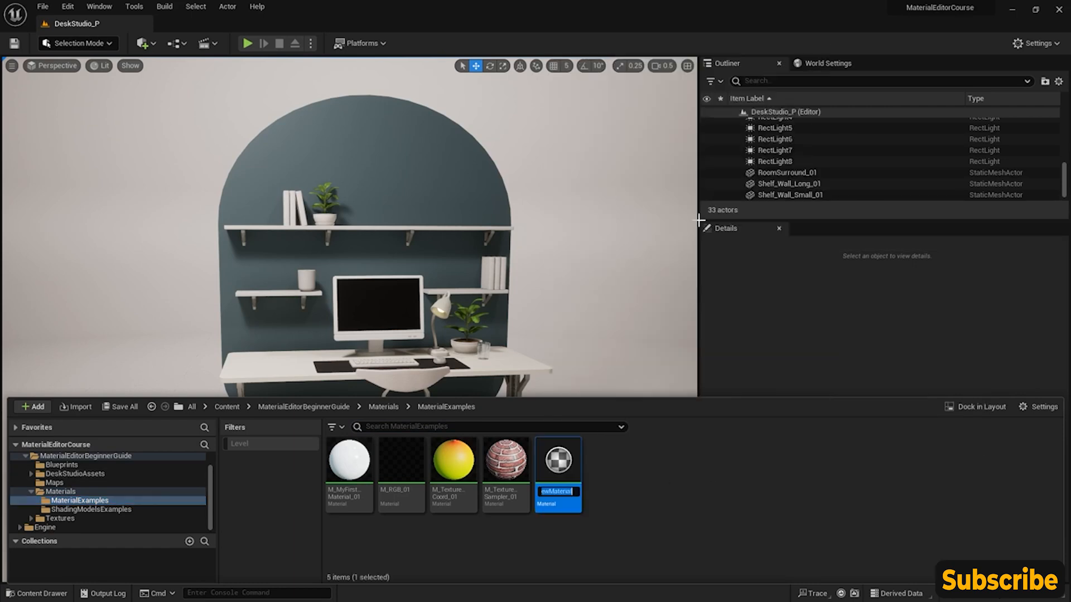
text(M)
text(_Vectors_01)
key(Return)
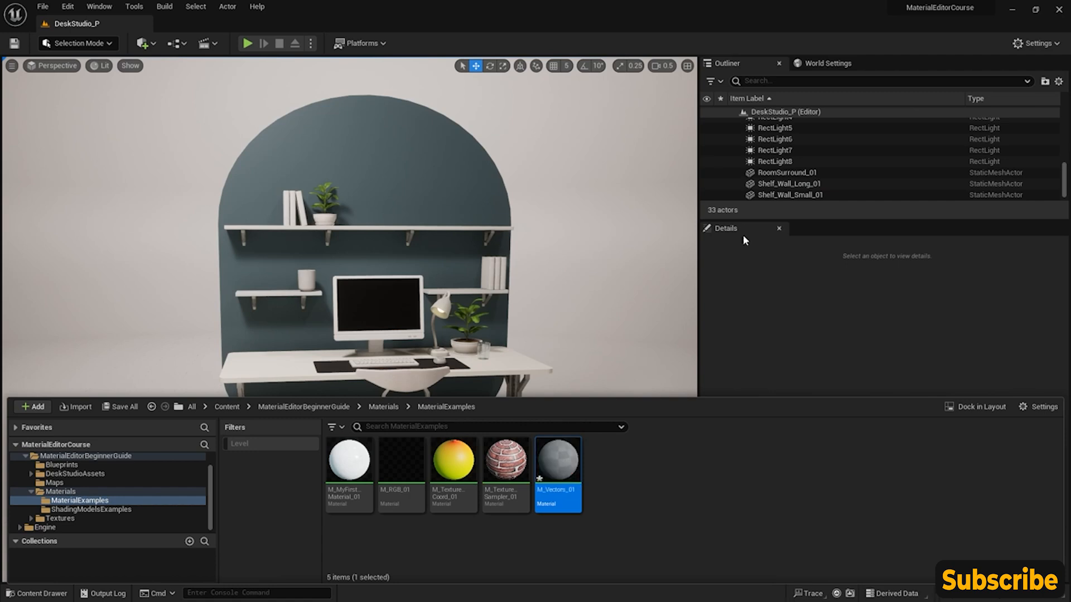
- Open M_Vectors_01 for editing and add a Constant node in free graph space ahead of its output node
double_click(552, 472)
right_drag(438, 239, 568, 256)
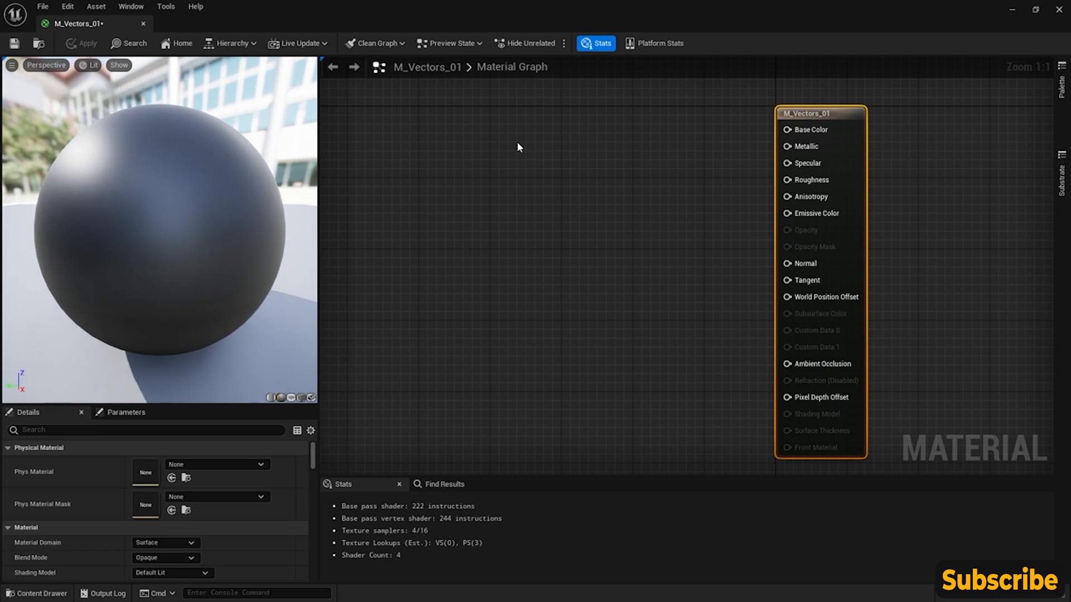
right_click(484, 136)
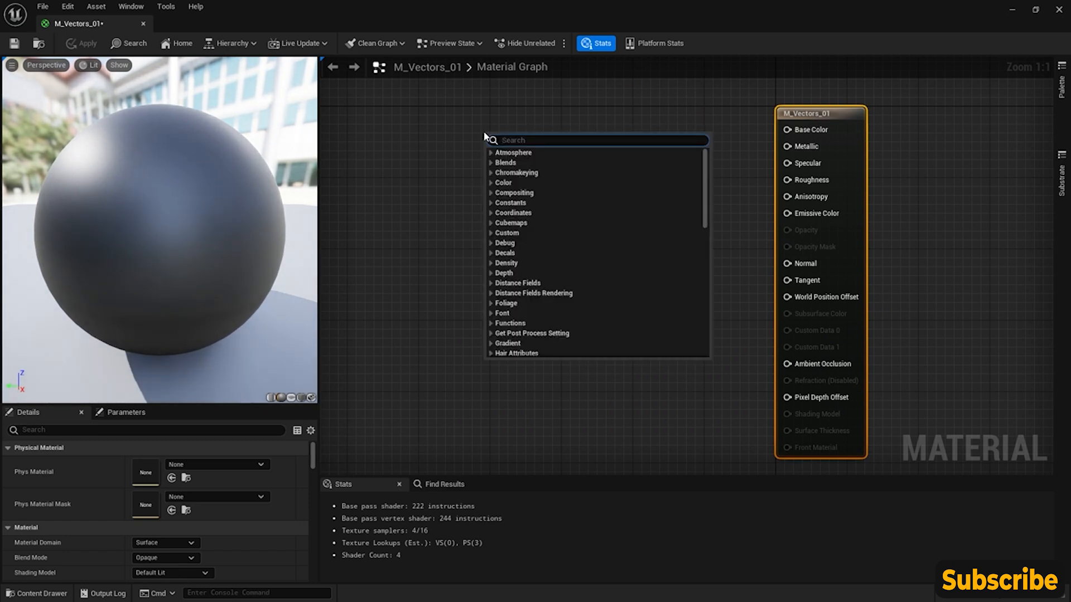
text(consta)
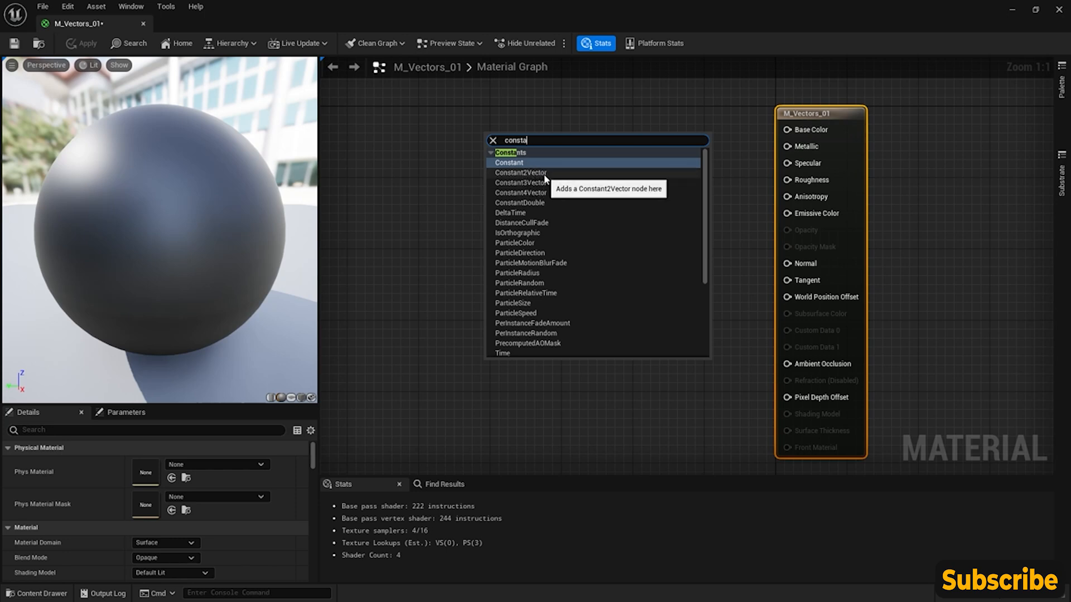
click(518, 163)
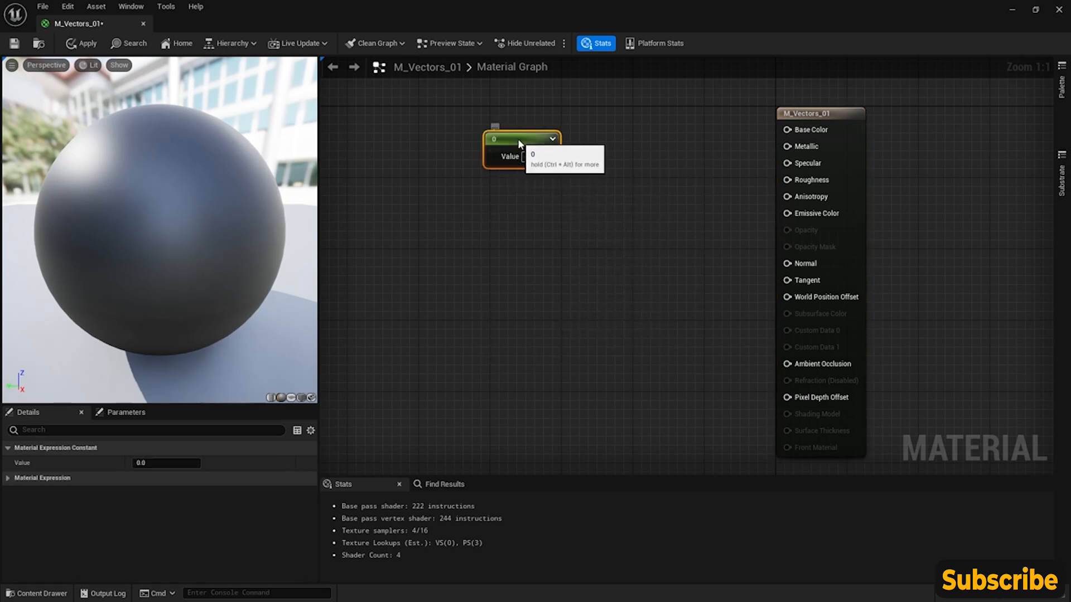
- Add a Constant2Vector node and a Constant3Vector node beneath the Constant node
right_click(490, 179)
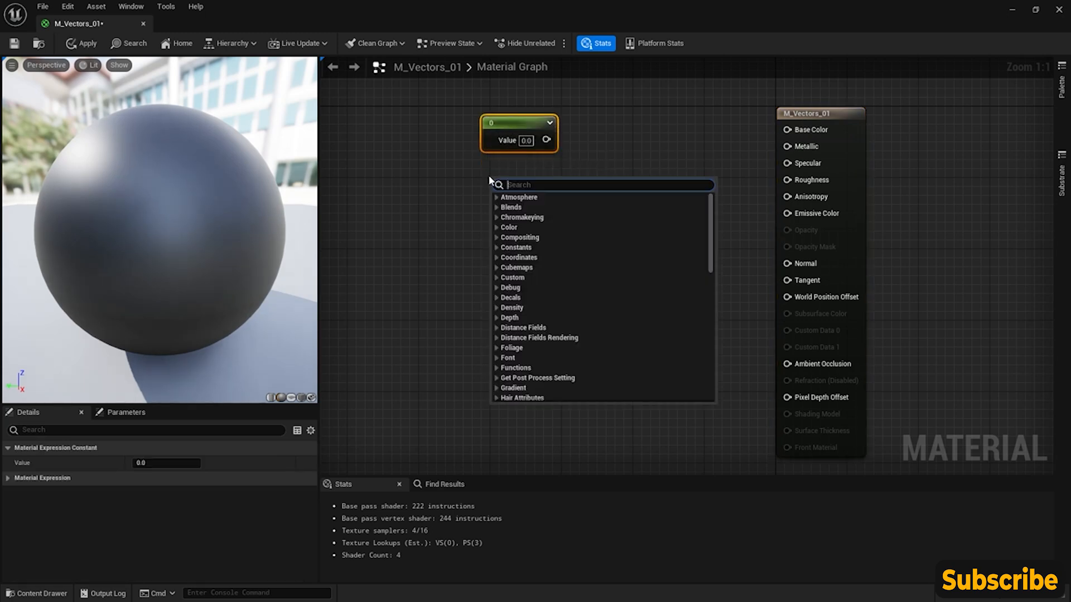
text(constan)
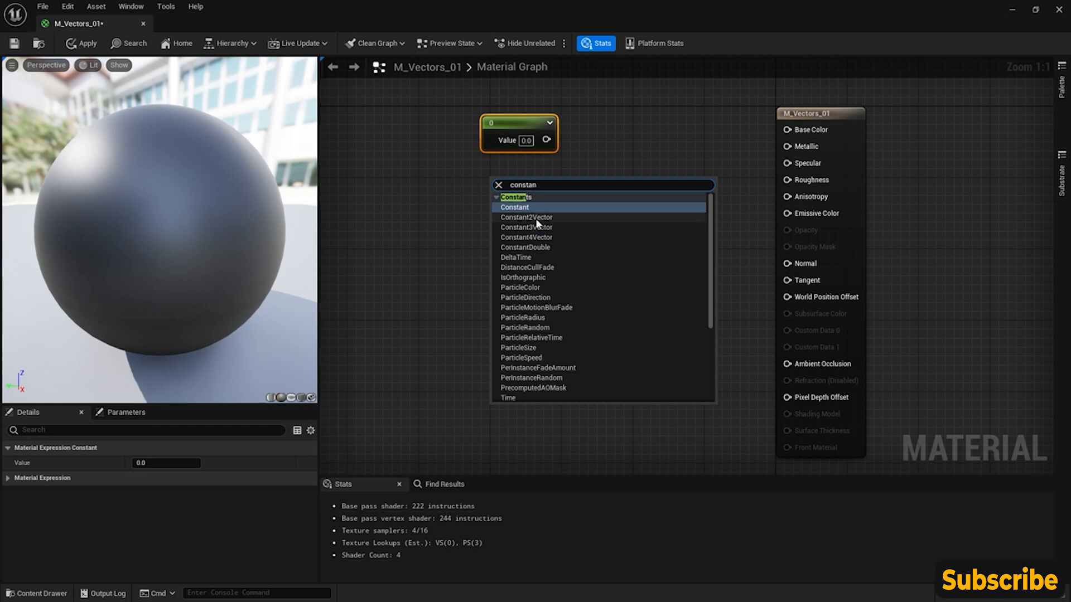
click(537, 217)
right_click(497, 259)
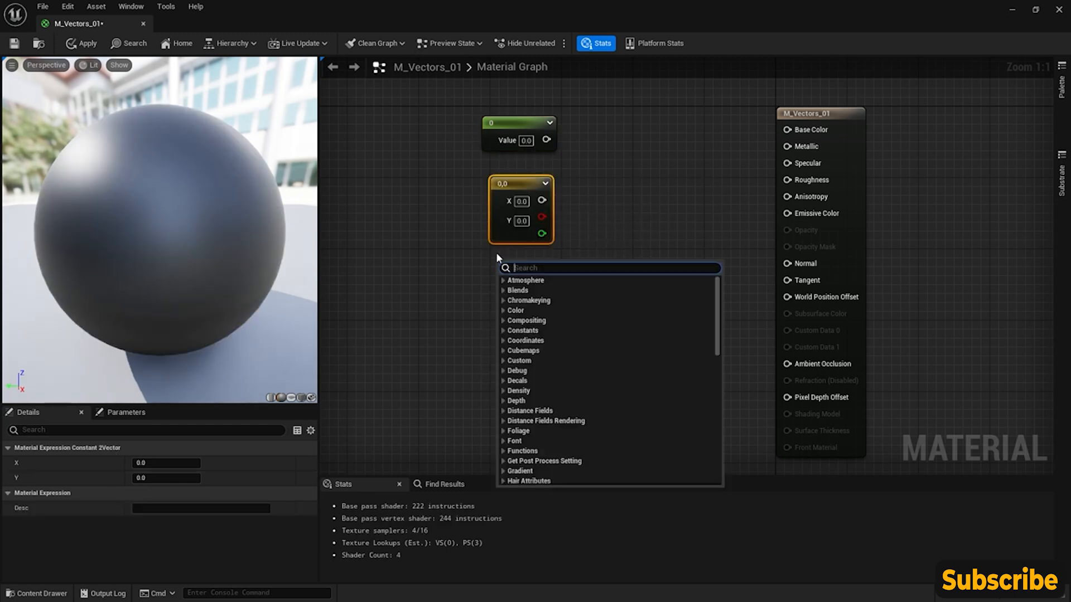
text(constant)
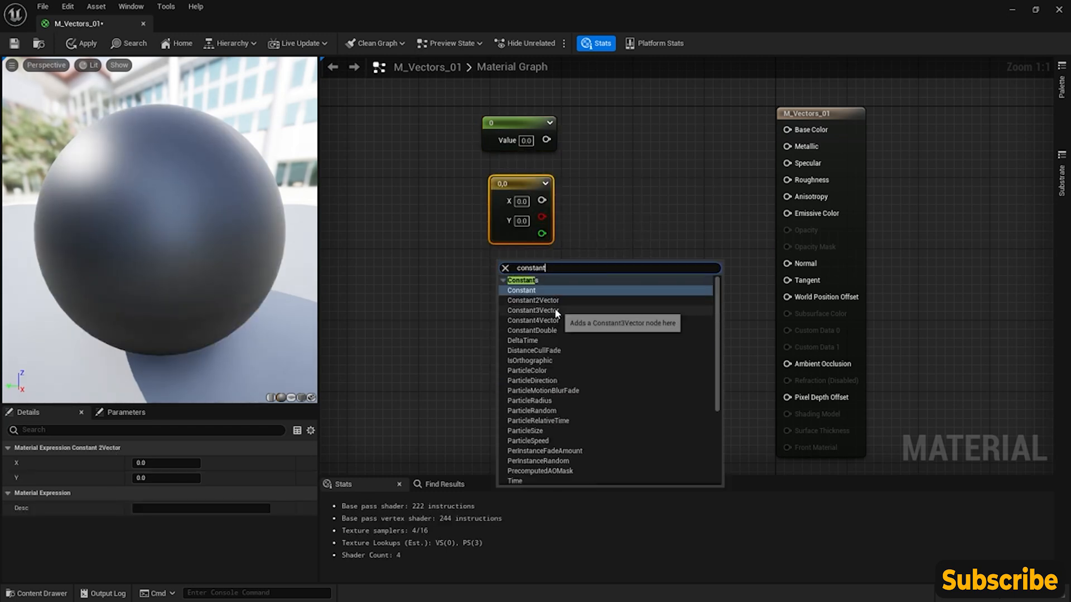
click(554, 310)
right_drag(579, 293, 623, 266)
drag(577, 240, 570, 237)
- Add a Constant4Vector node beneath the Constant3Vector and line up the Constant node with the column of vector nodes
right_click(541, 375)
text(con)
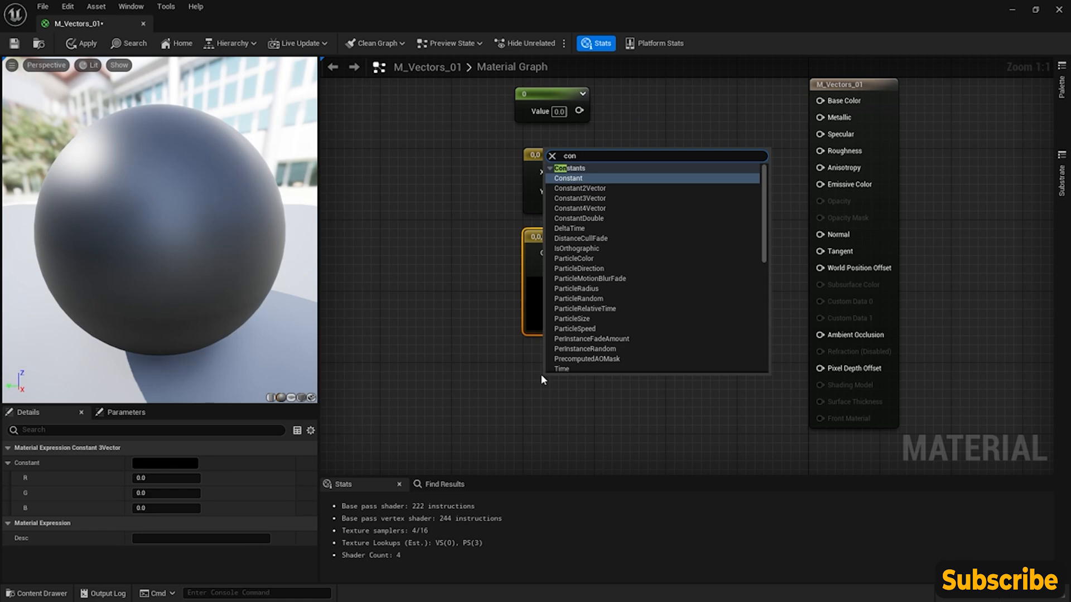
click(558, 209)
drag(579, 385, 558, 347)
right_drag(683, 197, 662, 221)
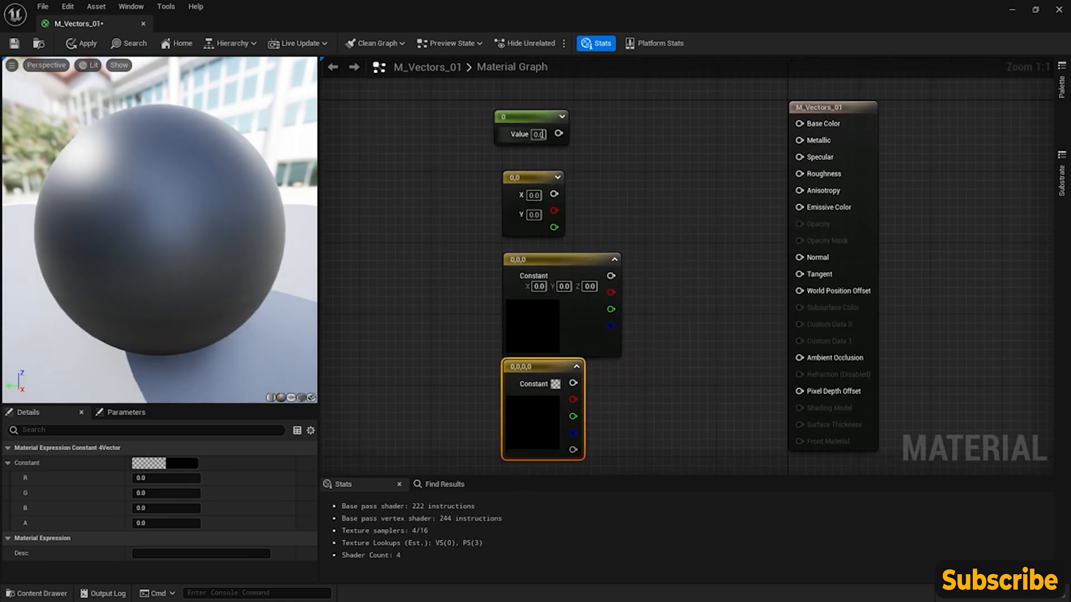
click(545, 135)
drag(545, 135, 554, 152)
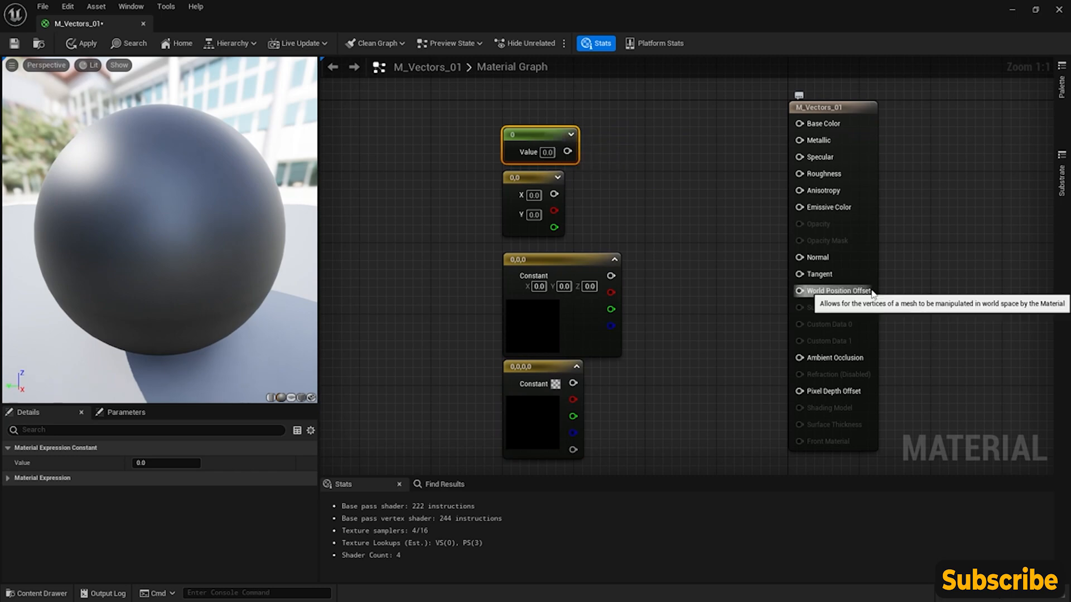
- Connect the Constant node's output to Base Color and set its value to 1
right_drag(670, 200, 618, 184)
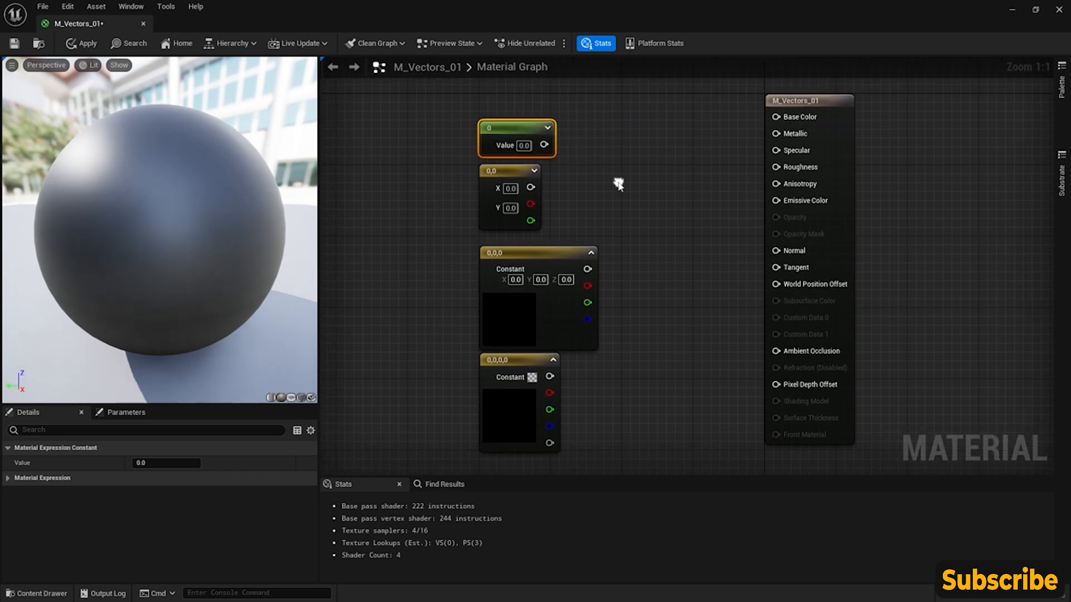
drag(543, 145, 776, 117)
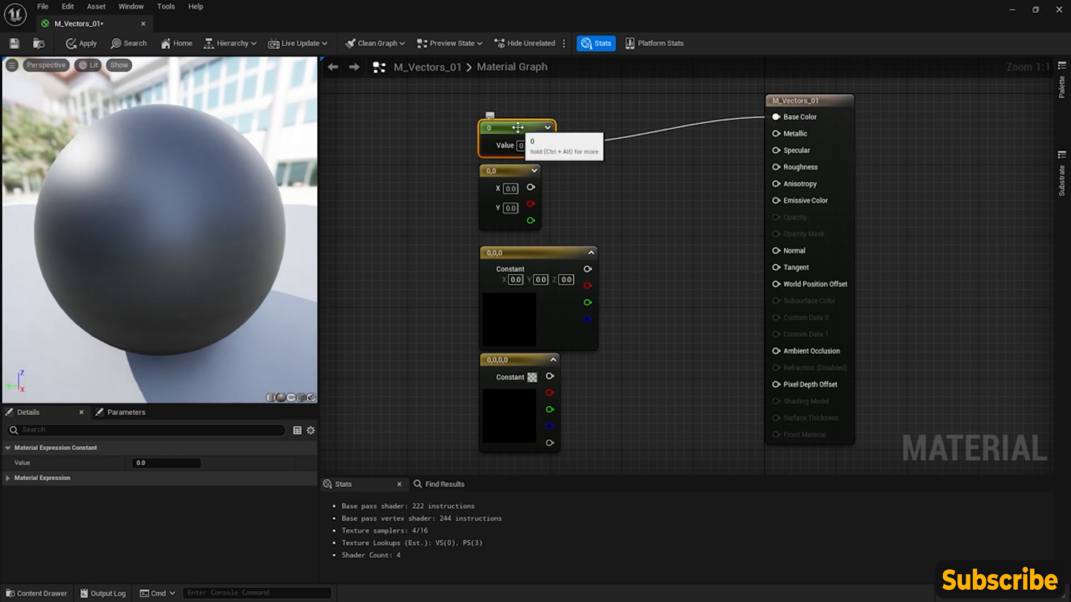
click(167, 464)
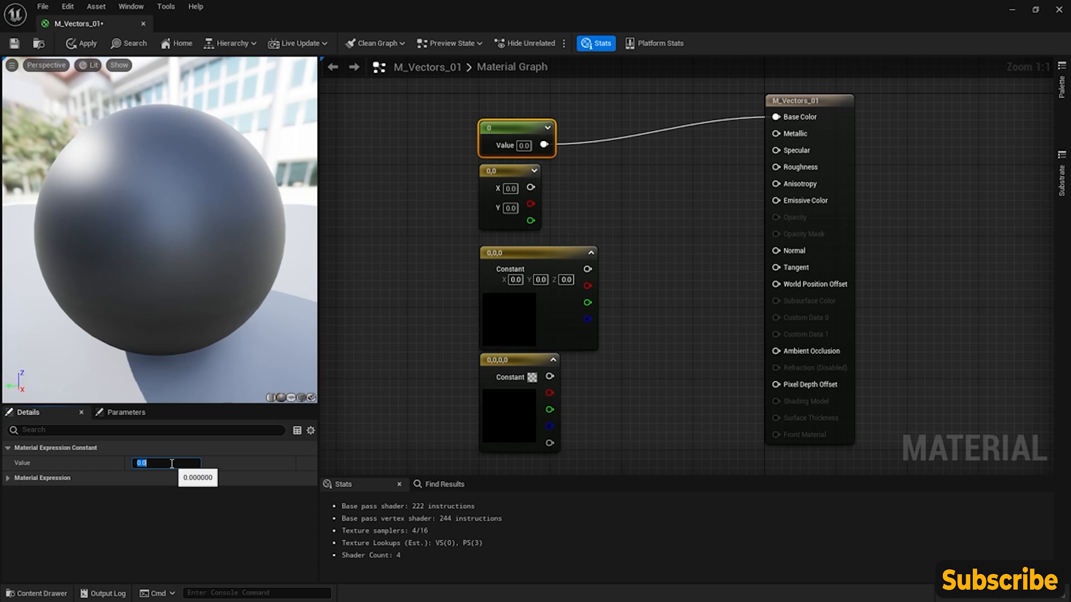
text(1)
key(Return)
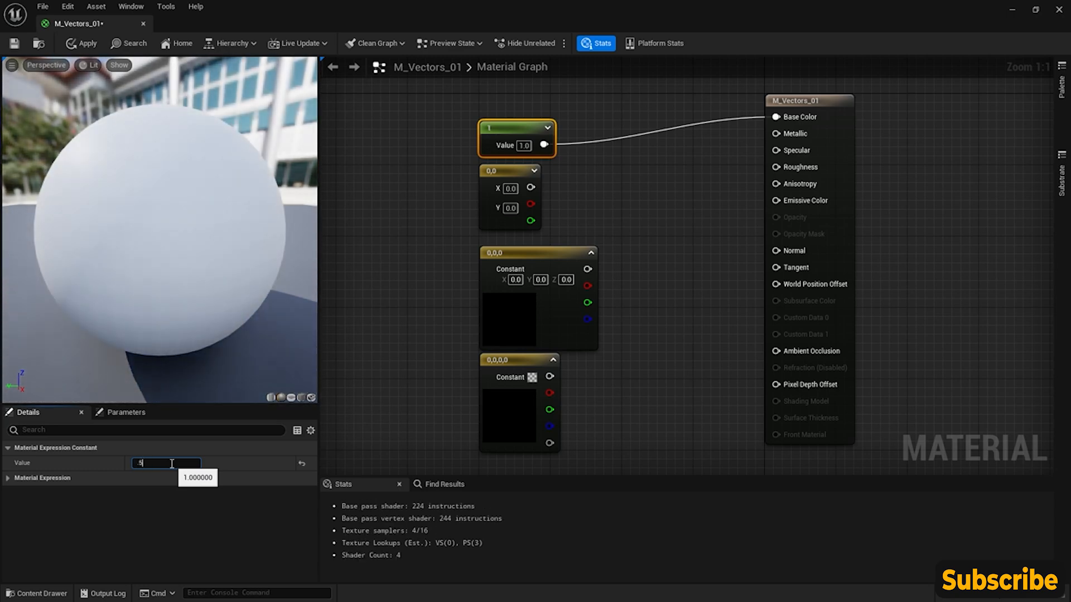
- Try grey values on the Constant node by setting its value to 0.5 and then 0.25
text(.5)
key(Return)
- Try darker greys on the Constant node by setting its value to 0.1, then 0.01 and then 0
key(Return)
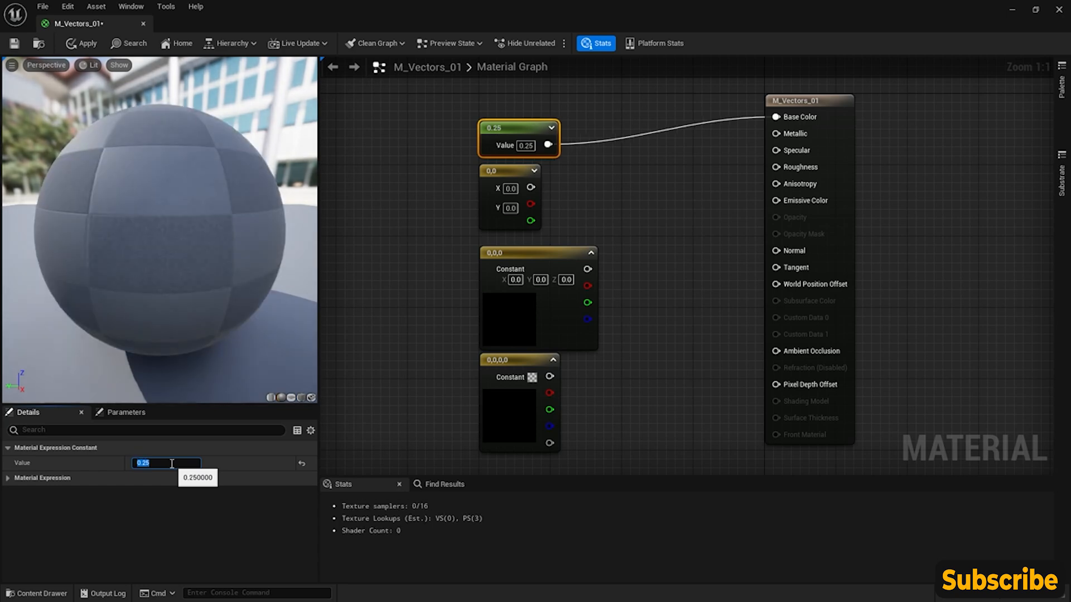
text(.1)
key(Return)
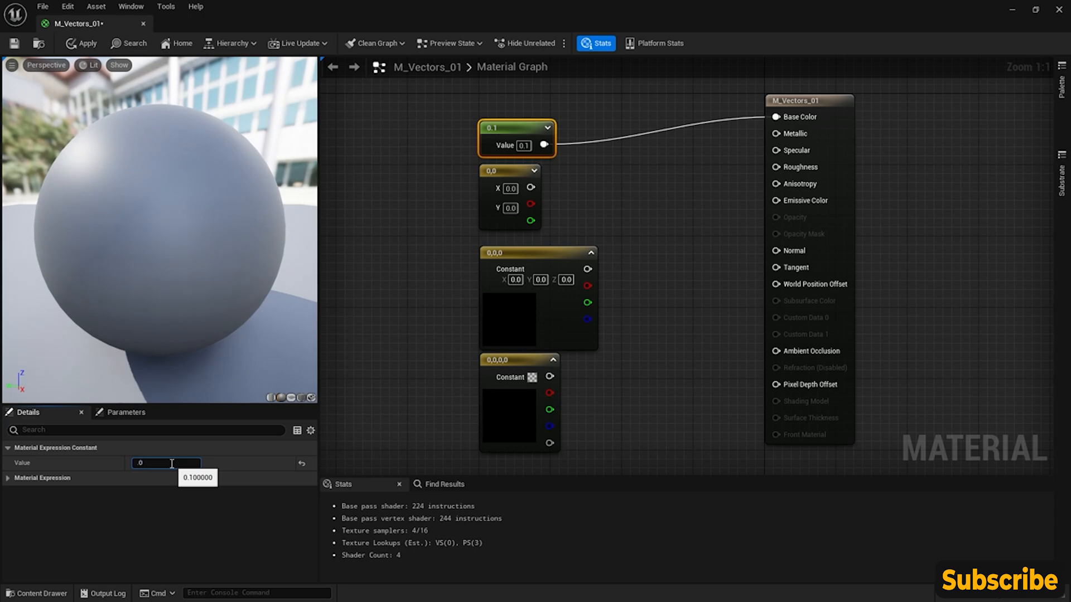
key(Return)
text(0)
key(Return)
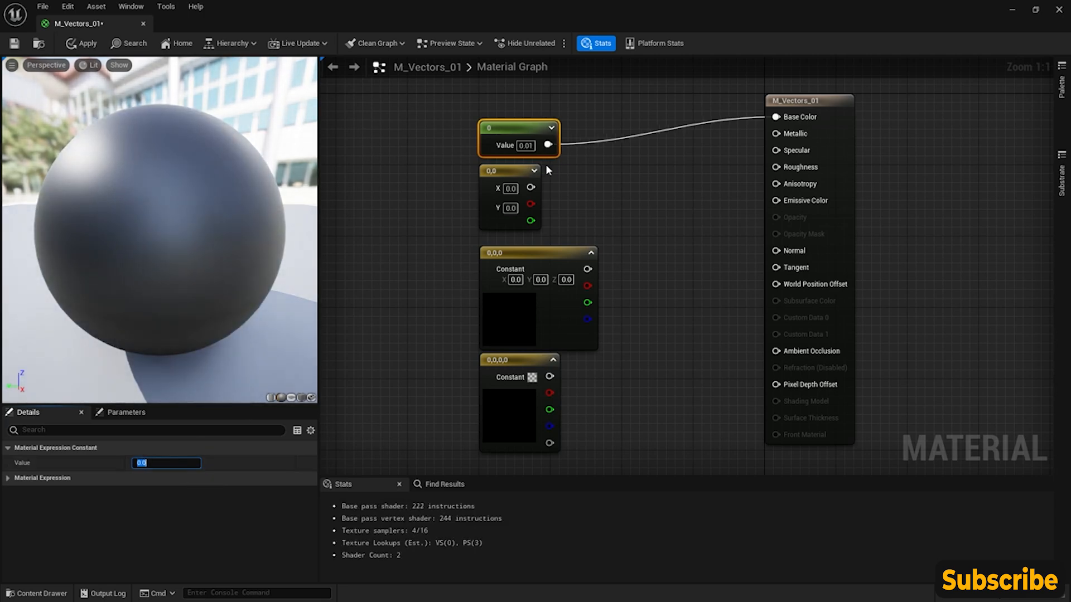
- Move the Constant node level with Base Color and scrub its value up to about 6.61, then down to about 1.61
drag(517, 141, 520, 104)
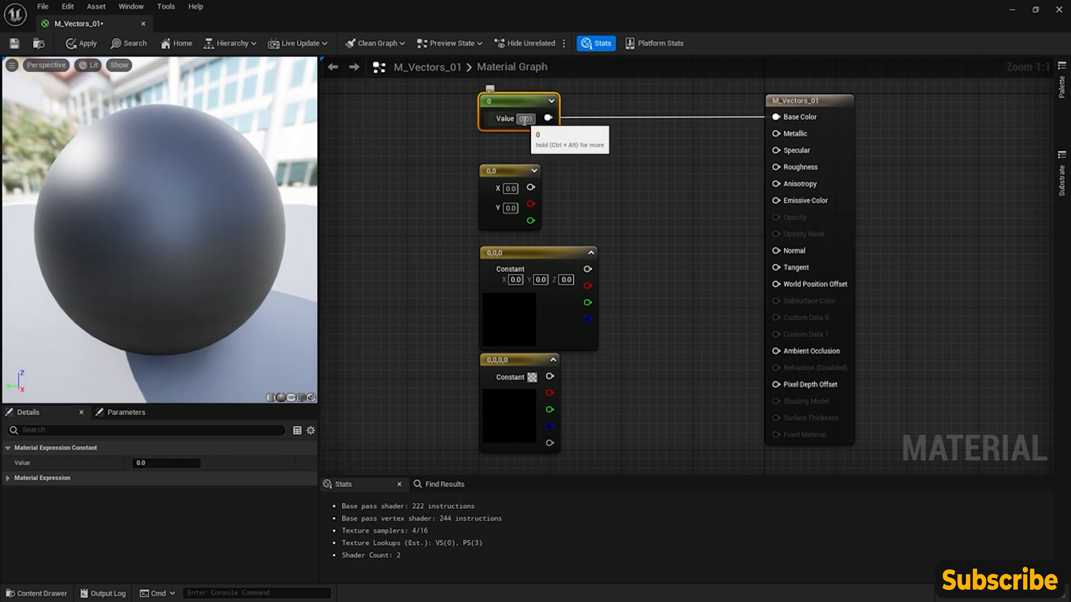
drag(166, 463, 223, 463)
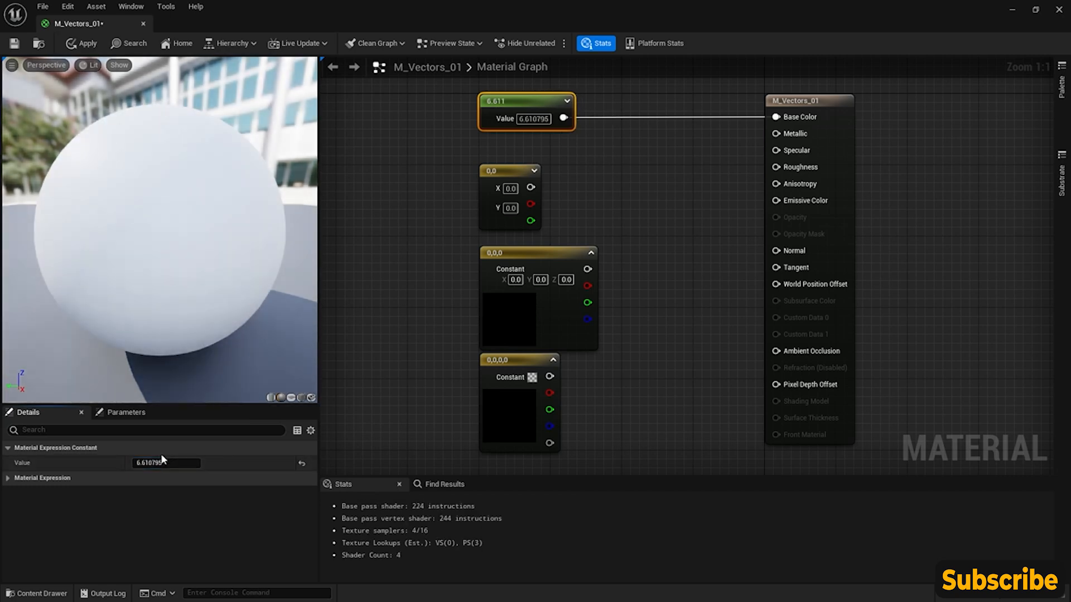
drag(173, 461, 146, 462)
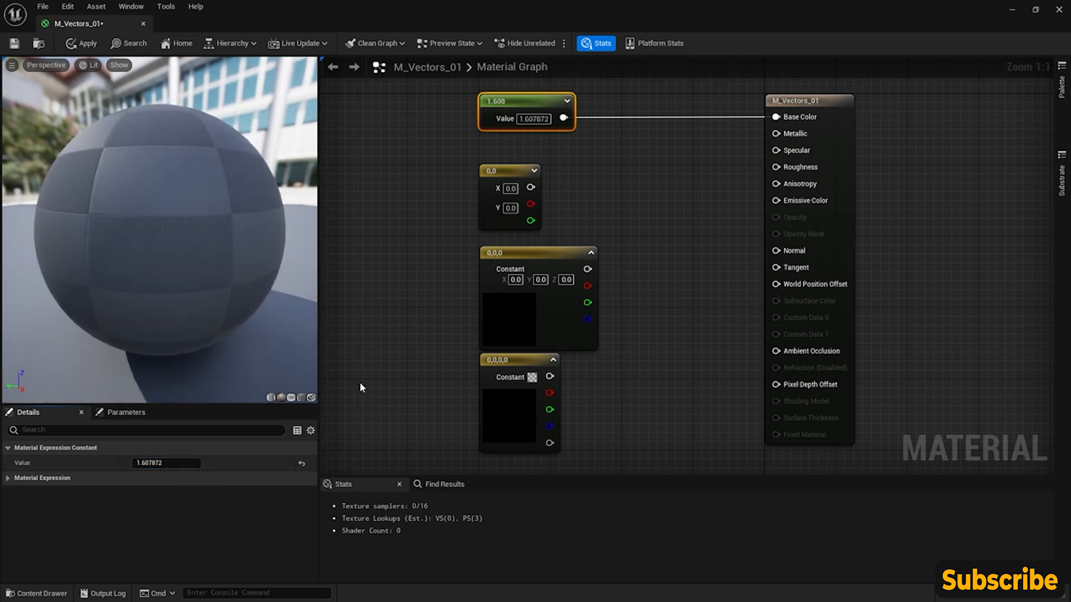
- Delete the Constant node connected to Base Color, keeping the three vector nodes in the graph
click(568, 183)
click(504, 171)
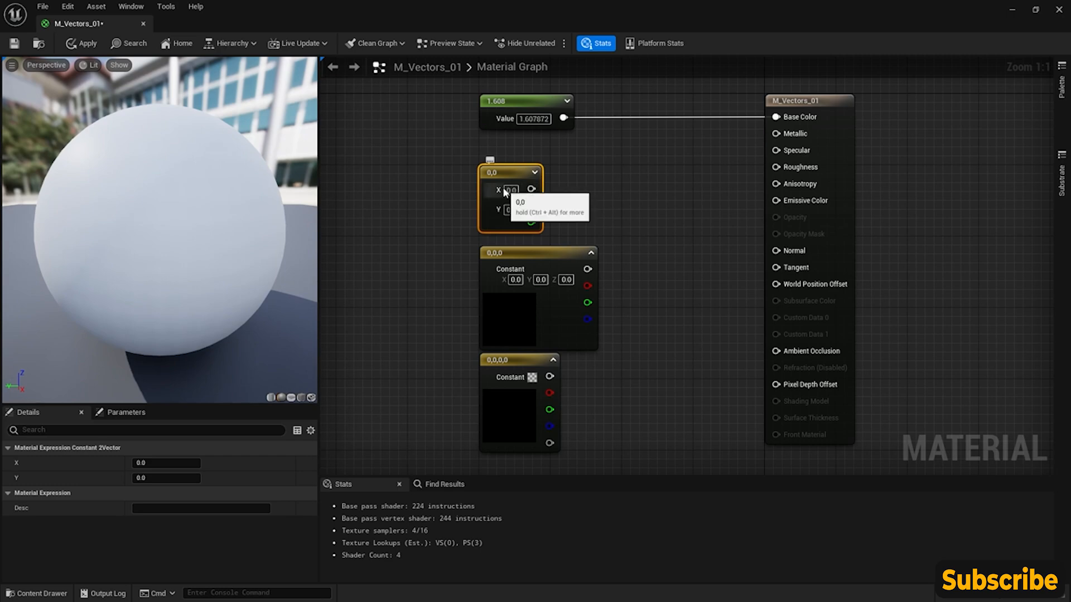
drag(519, 171, 515, 175)
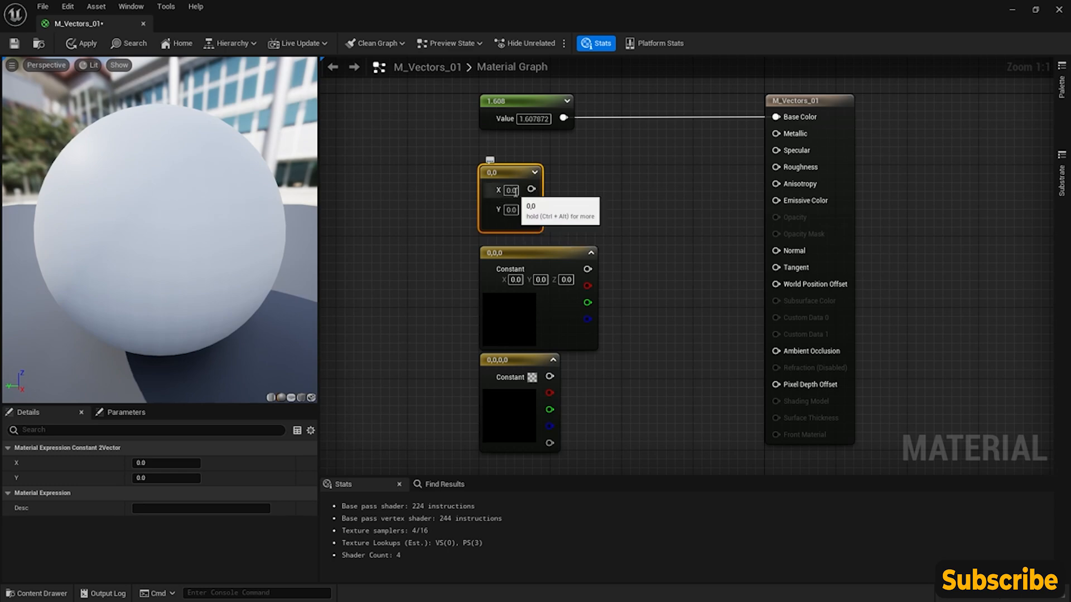
click(447, 156)
right_drag(447, 156, 519, 215)
drag(595, 162, 584, 107)
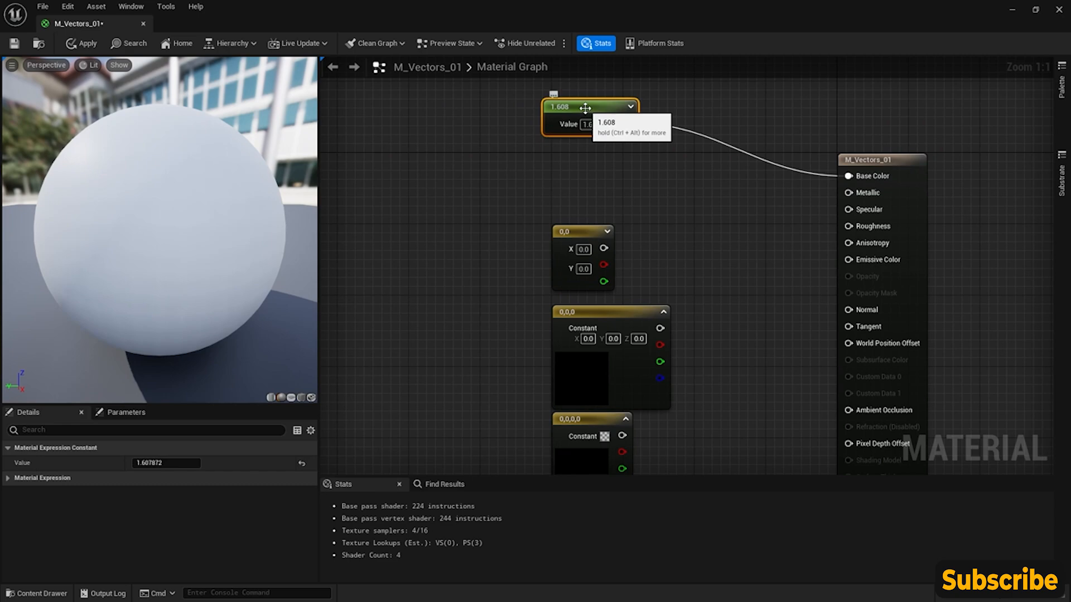
key(Delete)
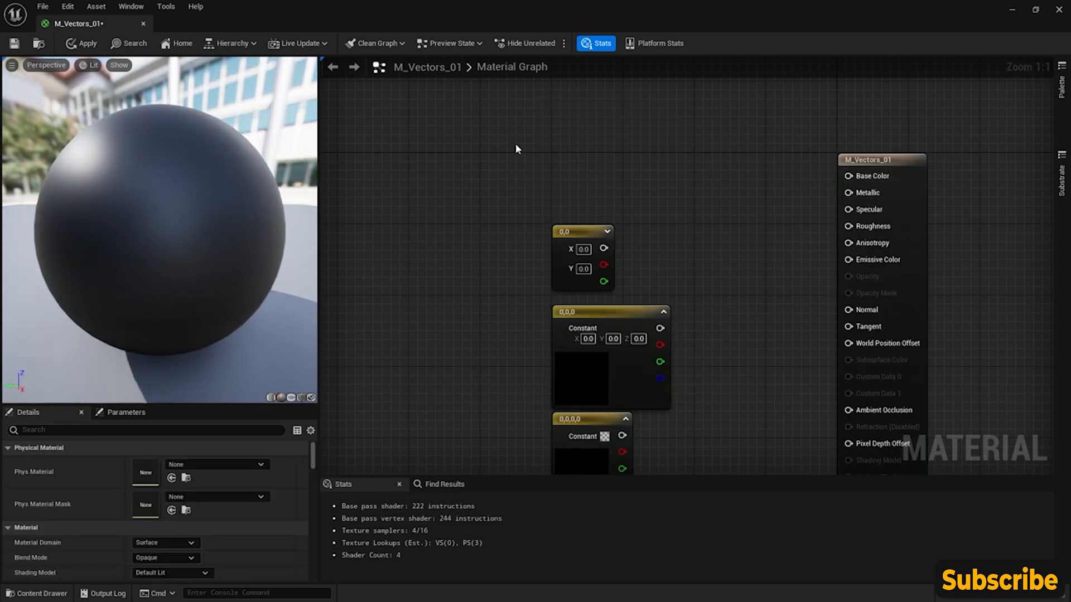
- Add a Texture Sample node between the vector nodes and the material's main node
right_click(498, 170)
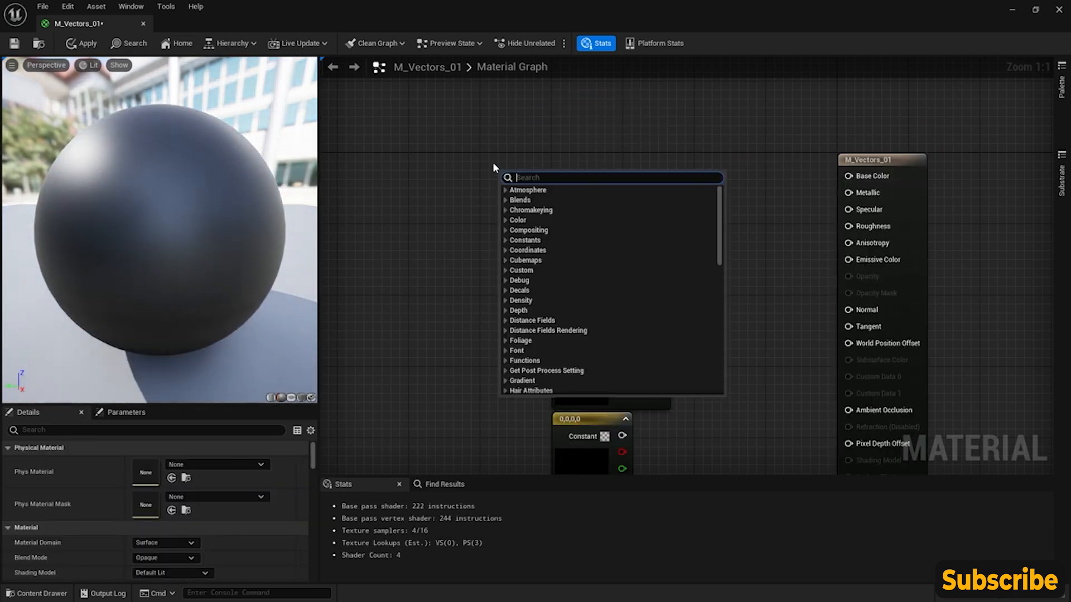
text(texture)
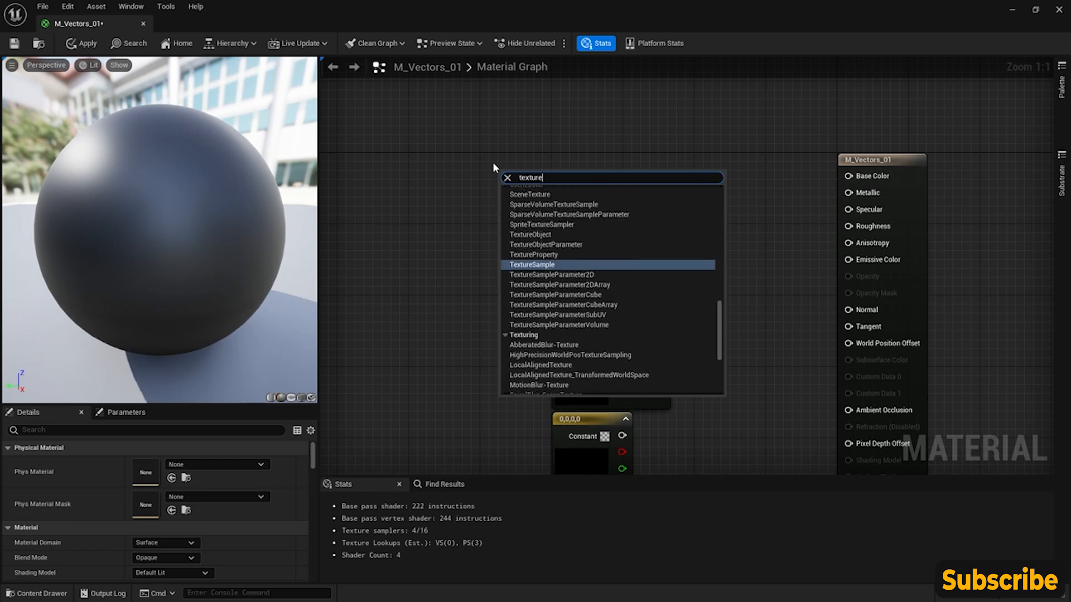
key(Return)
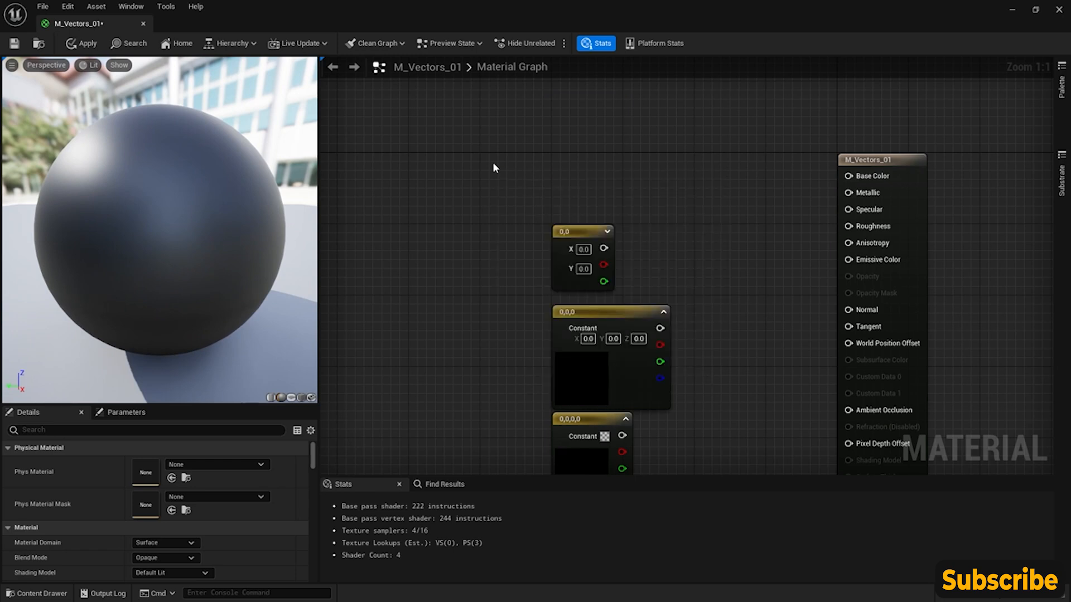
drag(545, 174, 681, 154)
right_drag(565, 187, 572, 128)
drag(502, 160, 622, 373)
drag(609, 254, 529, 245)
click(555, 133)
right_drag(551, 122, 536, 190)
click(718, 271)
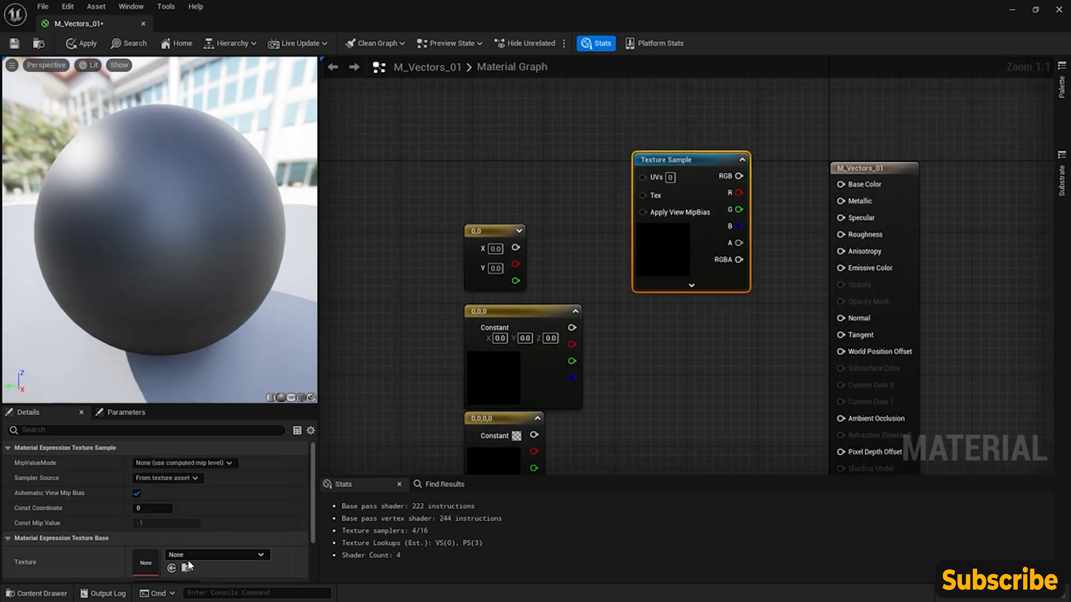
- Assign the T_BrickWall_01 texture to the Texture Sample node and connect its RGB output to Base Color
click(238, 554)
text(brick)
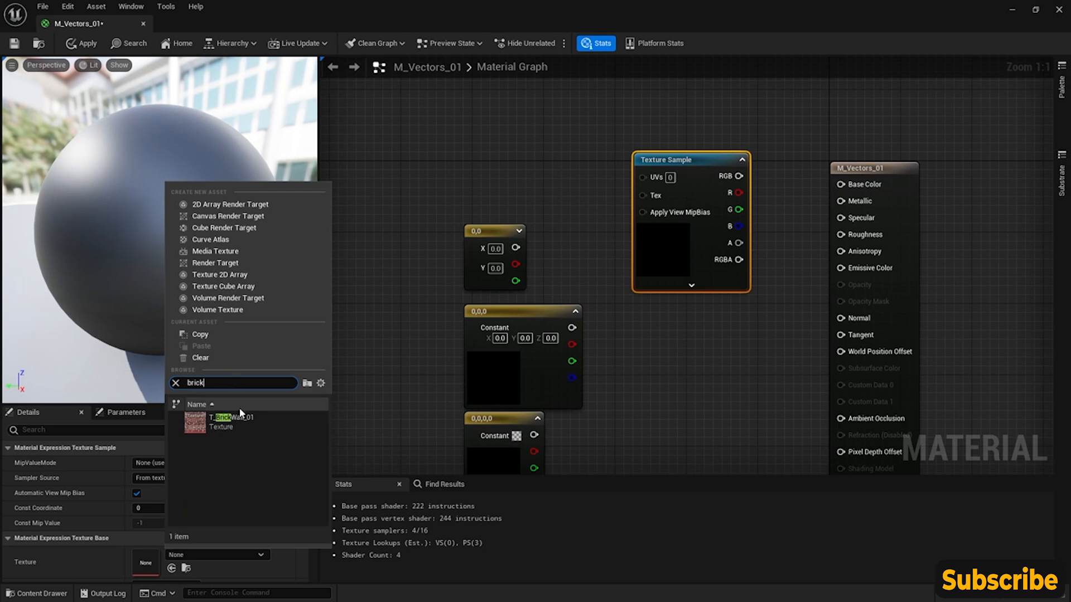
click(267, 420)
drag(194, 211, 215, 232)
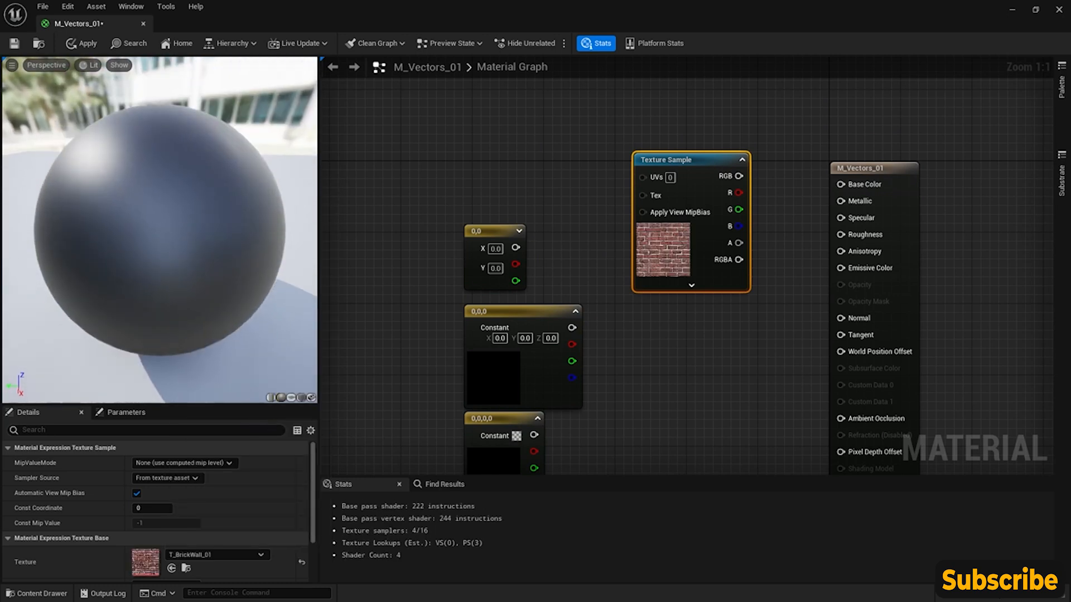
drag(738, 176, 841, 184)
mouse_move(701, 162)
mouse_down()
mouse_move(704, 178)
mouse_move(686, 168)
mouse_up()
- Add a Texture Coordinate node before the Texture Sample and connect it to the UVs input
right_drag(490, 174, 507, 172)
right_click(477, 166)
text(texture coo)
key(Return)
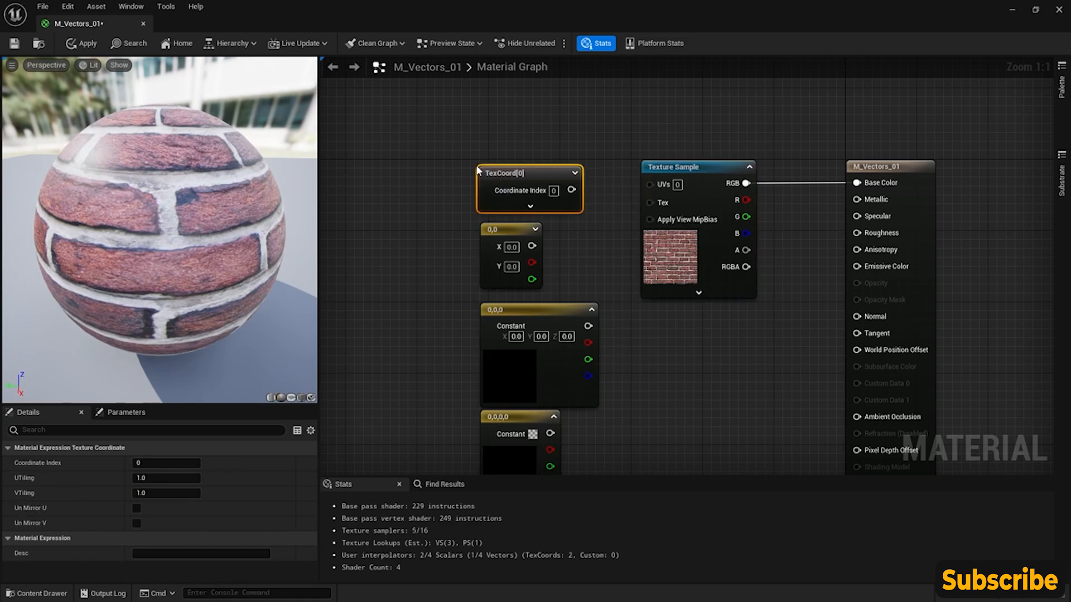
drag(555, 172, 458, 167)
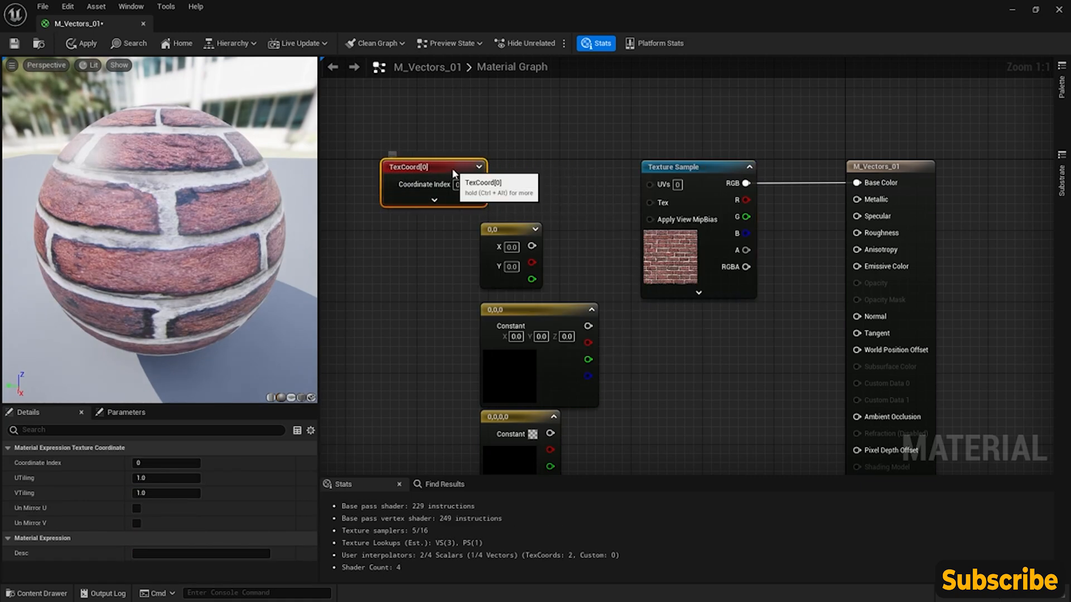
drag(456, 167, 447, 168)
drag(651, 184, 467, 184)
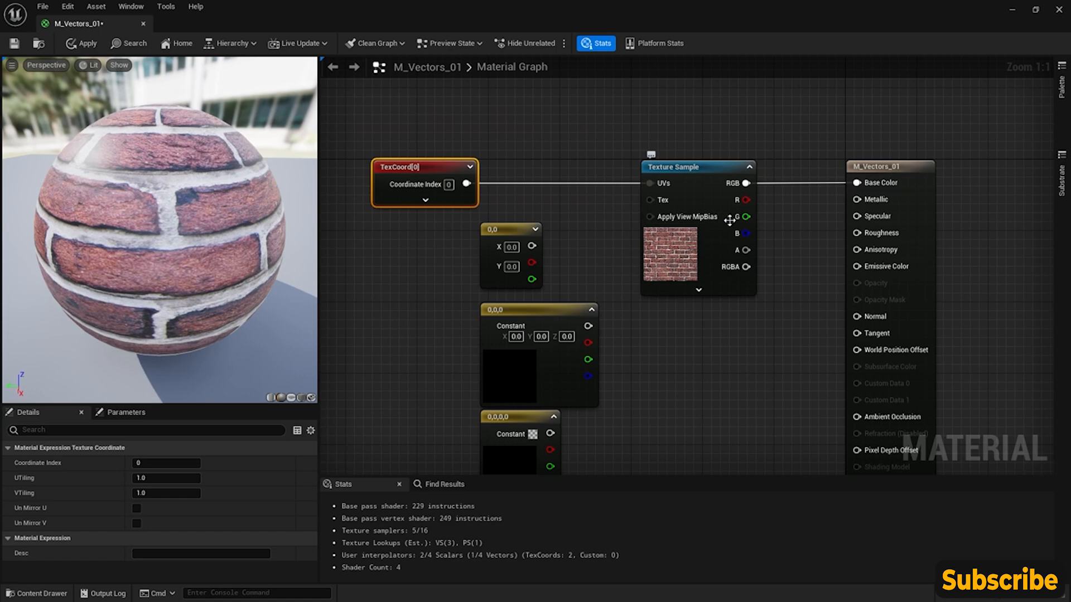
- Preview the material on a cube and move the Constant2Vector node beneath the Texture Coordinate node
click(302, 400)
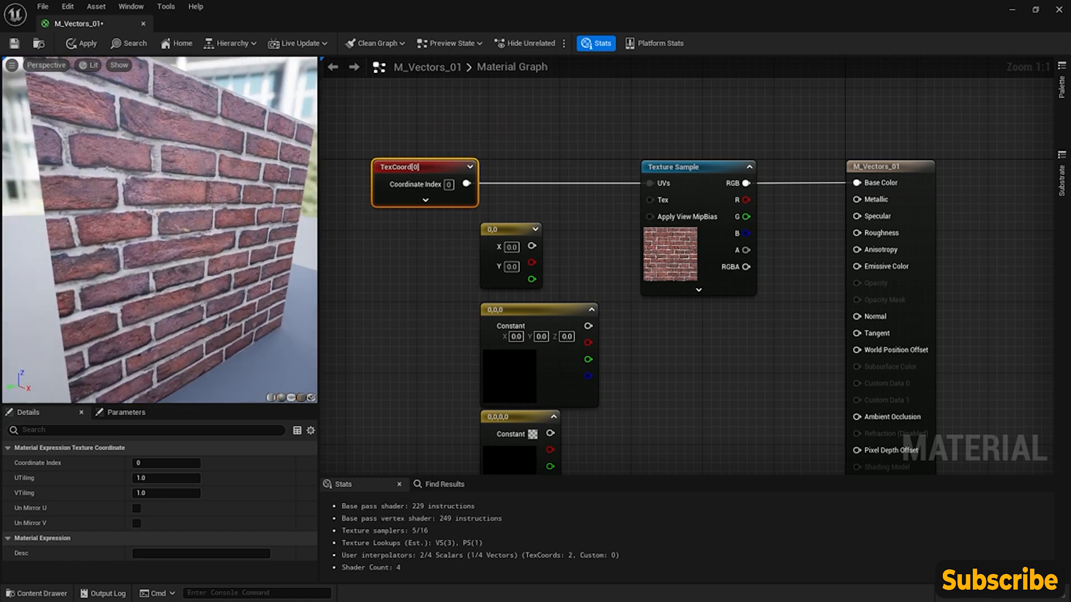
drag(512, 237, 440, 237)
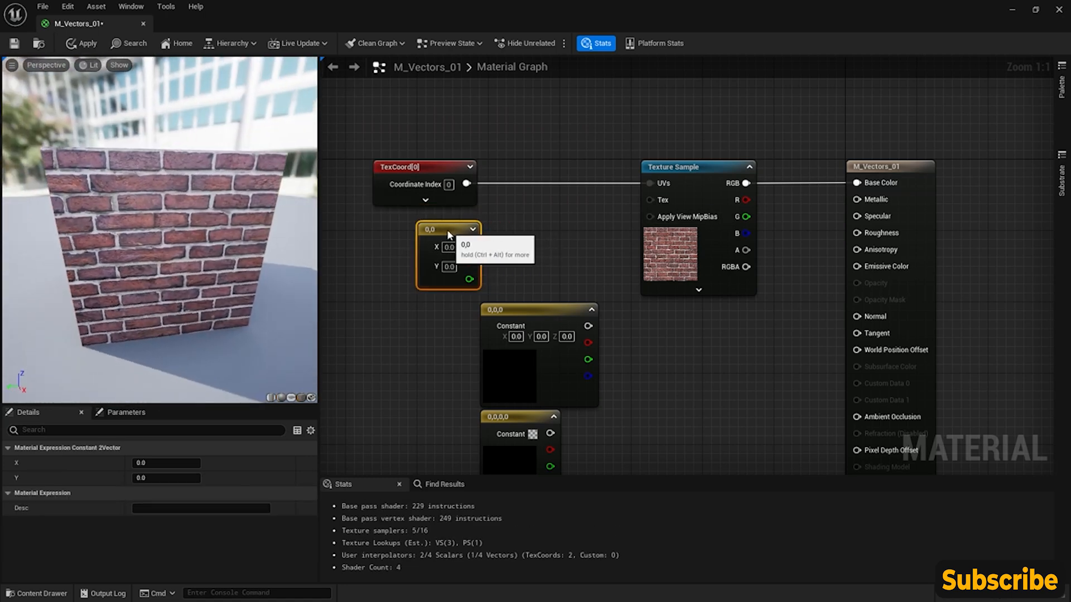
click(442, 170)
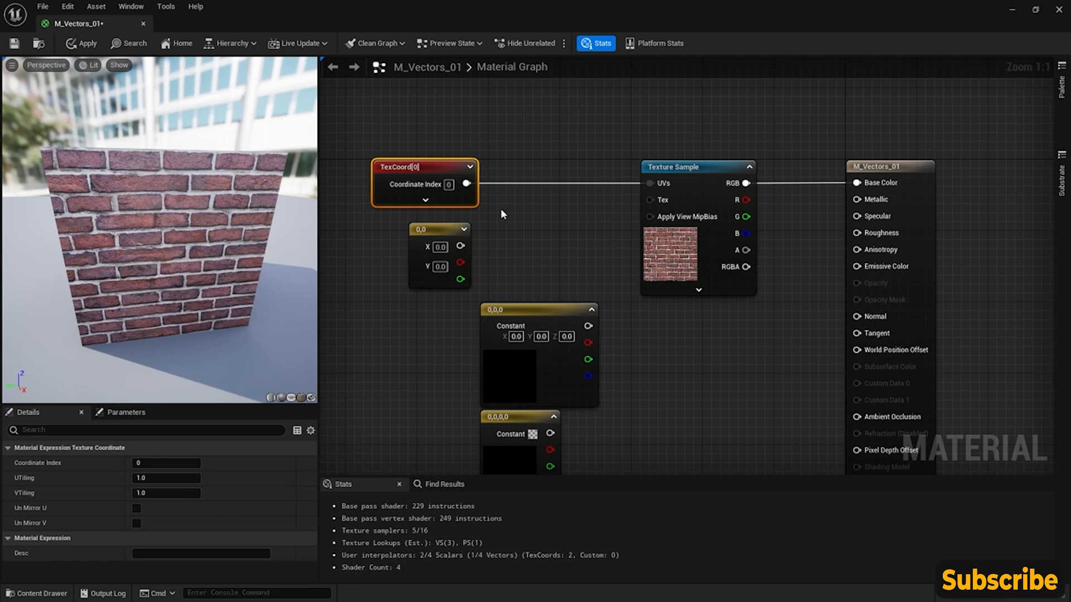
- Insert a Multiply node between the Texture Coordinate node and the Texture Sample's UVs, feeding the coordinates into input A
click(512, 196)
drag(466, 183, 524, 223)
right_click(518, 160)
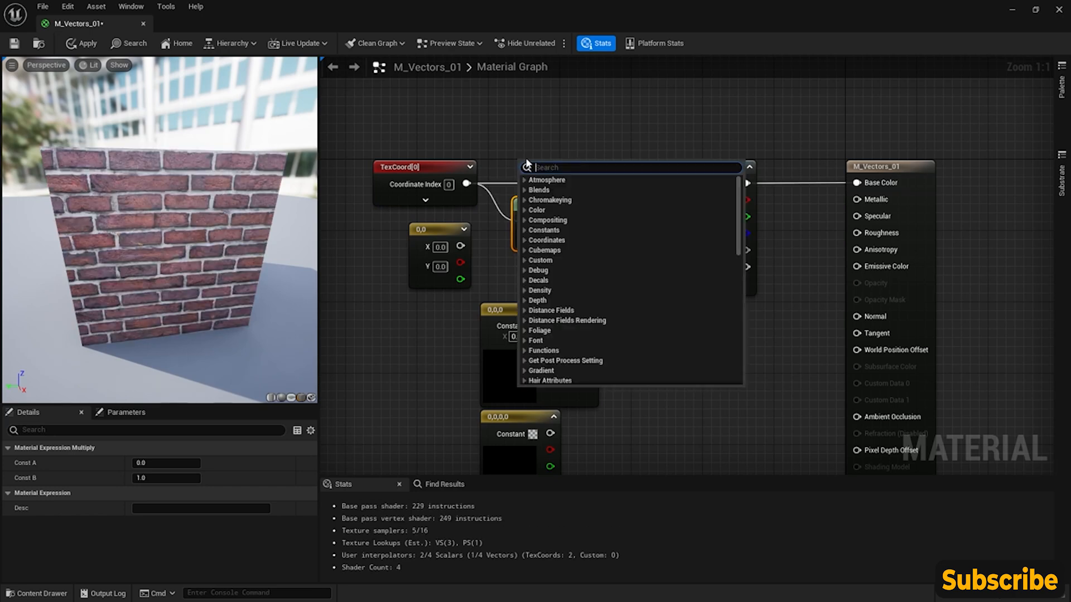
text(mul)
key(BackSpace)
key(BackSpace)
key(BackSpace)
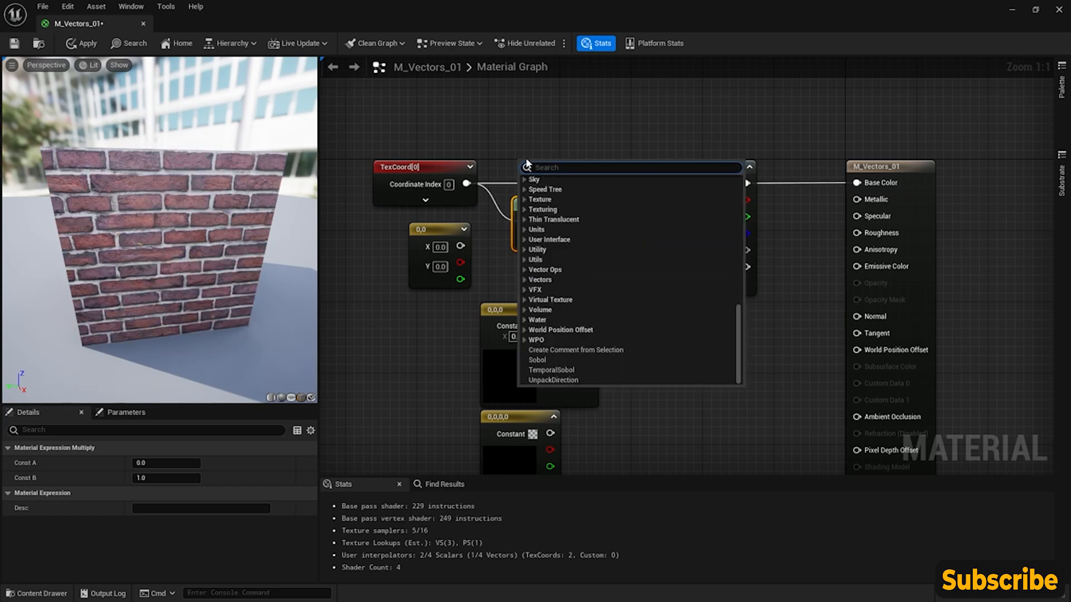
click(497, 121)
drag(566, 222, 562, 176)
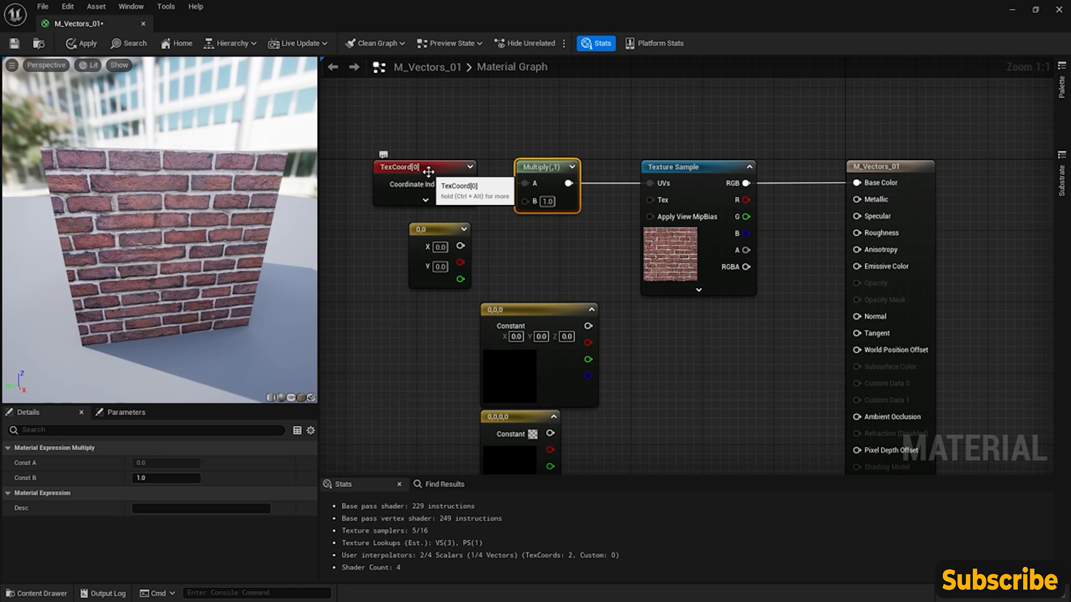
drag(466, 183, 554, 178)
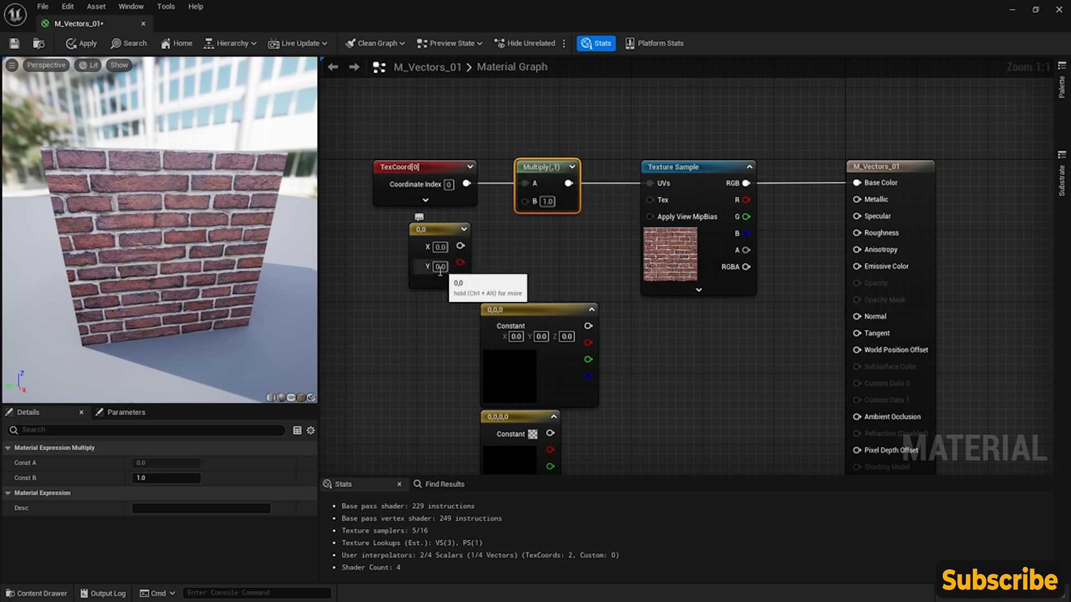
- Connect the Constant2Vector node's combined output to the Multiply node's B input and shift the vector node slightly outward
drag(460, 246, 530, 201)
drag(433, 236, 424, 236)
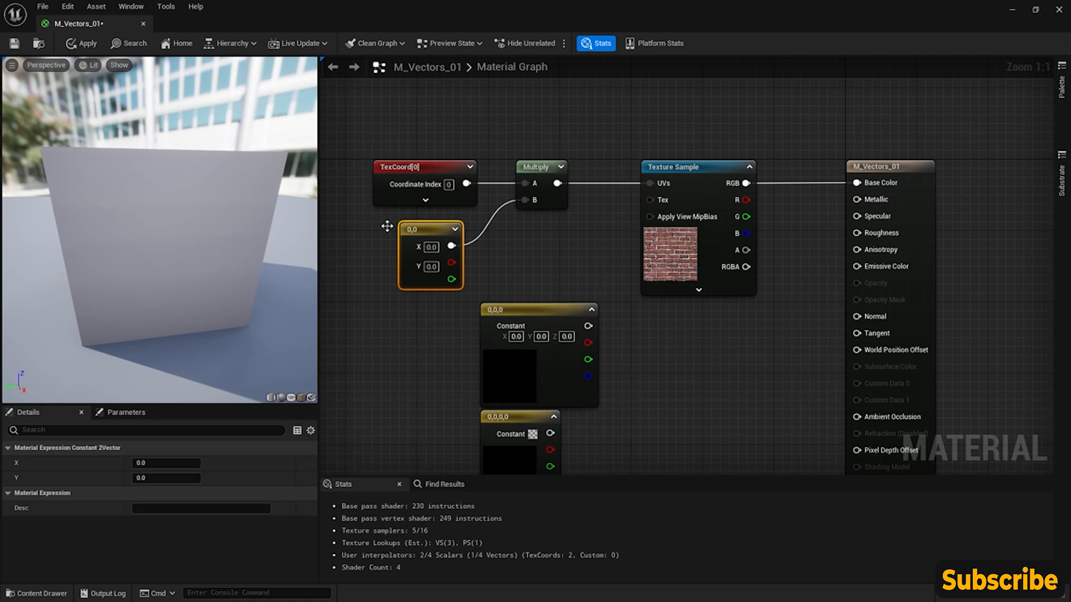
drag(84, 235, 114, 233)
- Set the Constant2Vector node's X and Y values to 1 and check the brick tiling on the preview cube
click(432, 247)
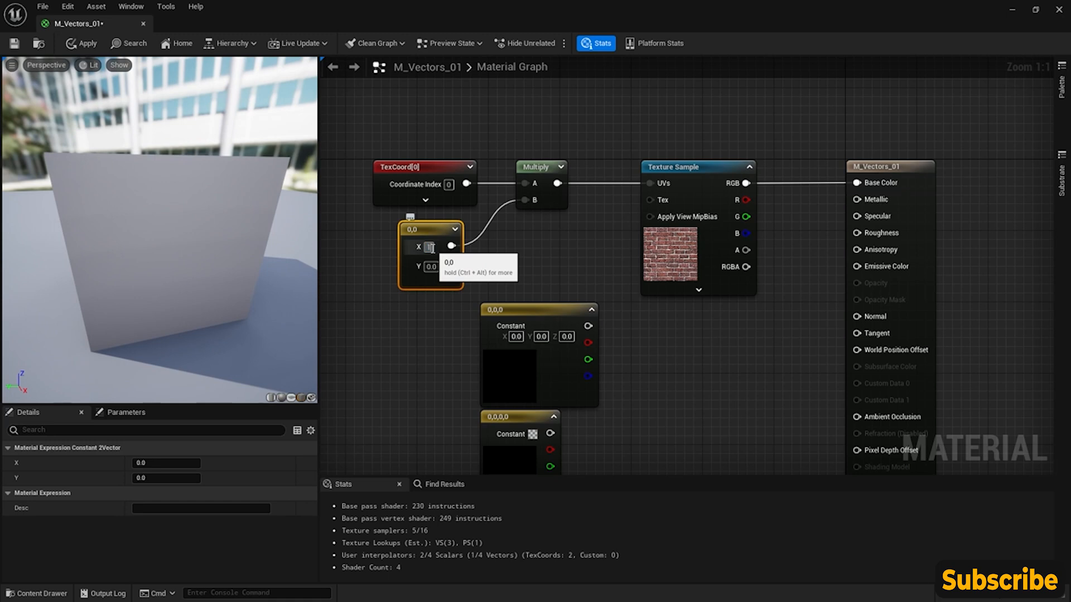
text(1)
key(Return)
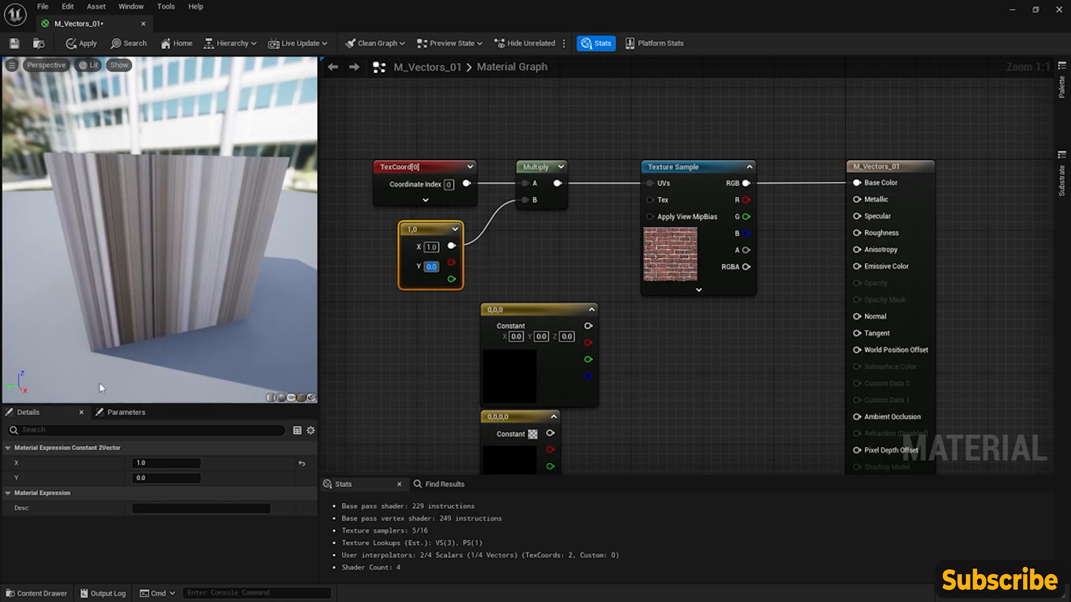
text(1)
key(Return)
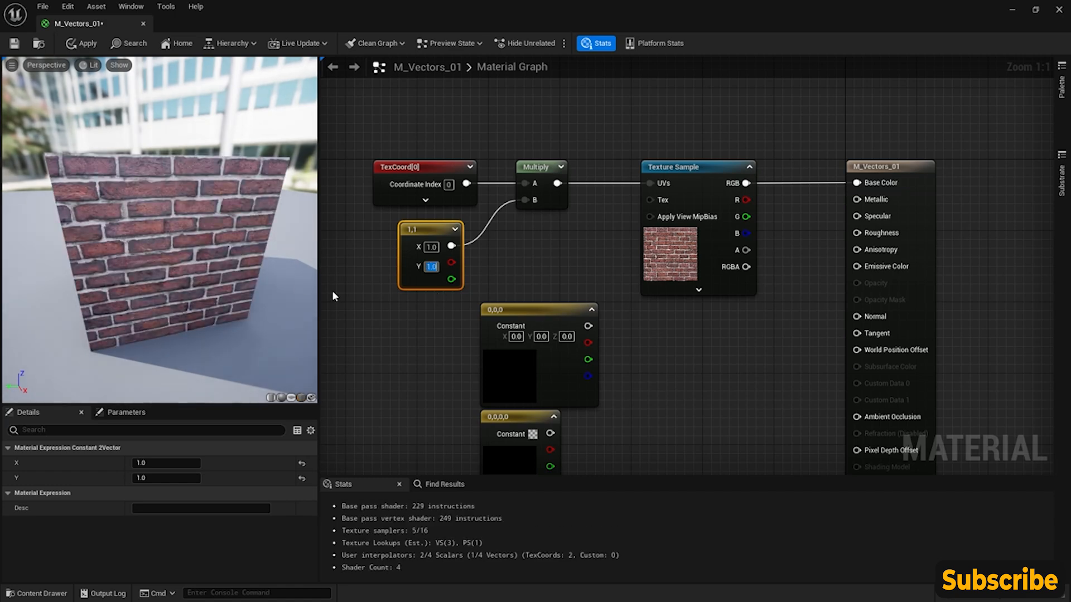
drag(162, 229, 187, 234)
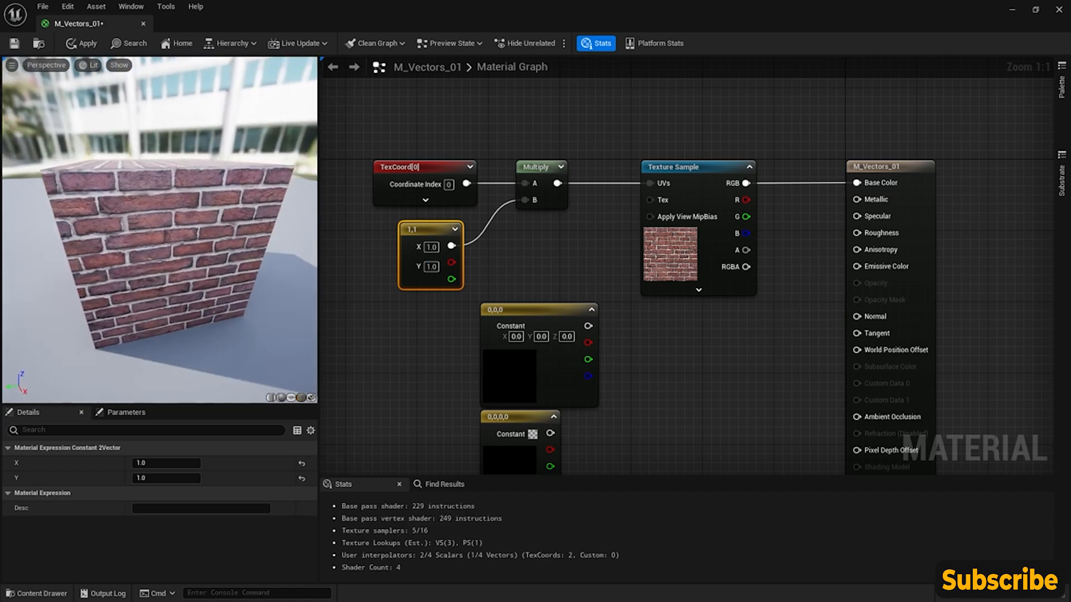
- Change the brick tiling in one direction by setting the Constant2Vector's X to 1.5 and then 4
click(444, 168)
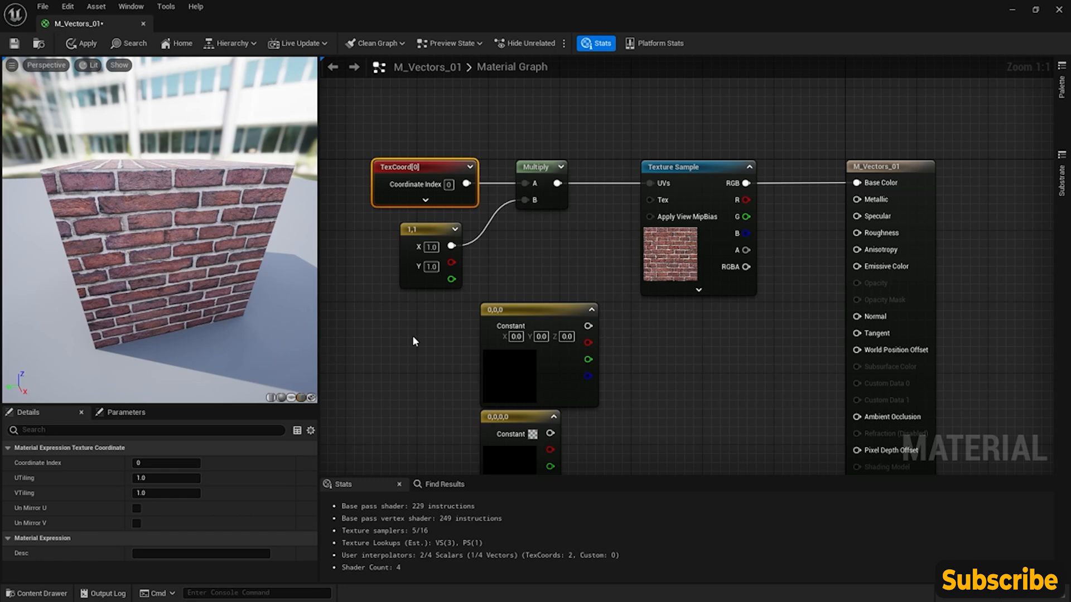
click(432, 247)
text(1.5)
key(Return)
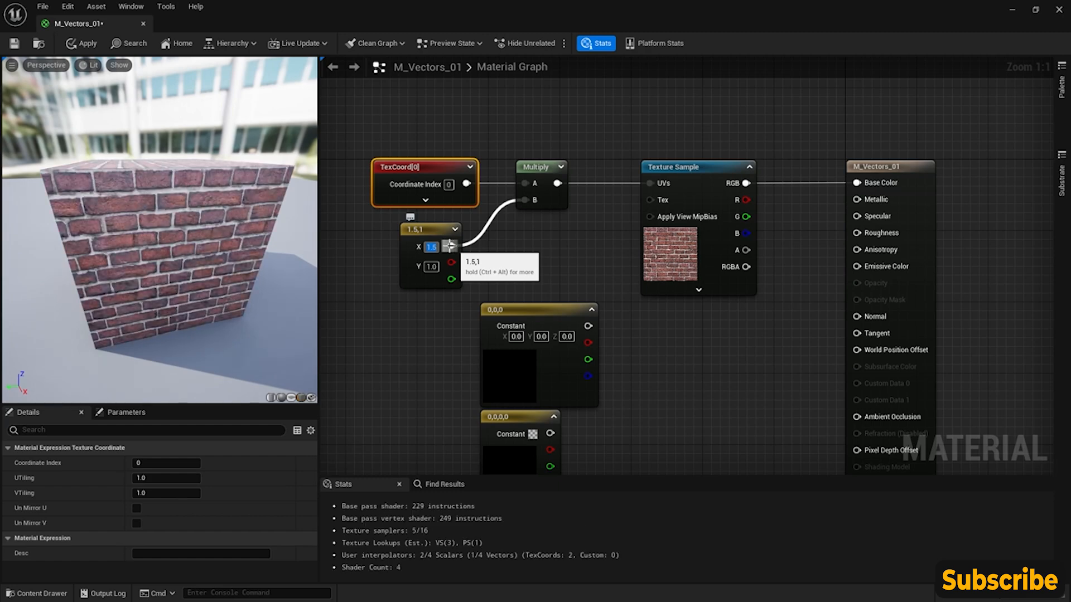
text(4)
key(Return)
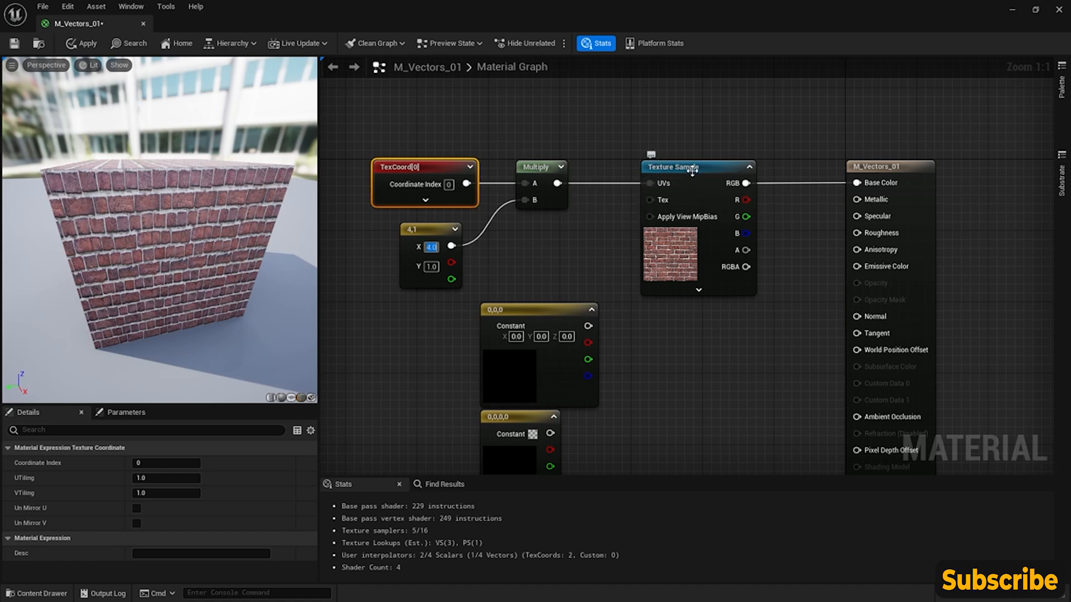
- Move the Constant3Vector node directly beneath the Texture Sample node, aligned with its edge
right_drag(551, 244, 513, 225)
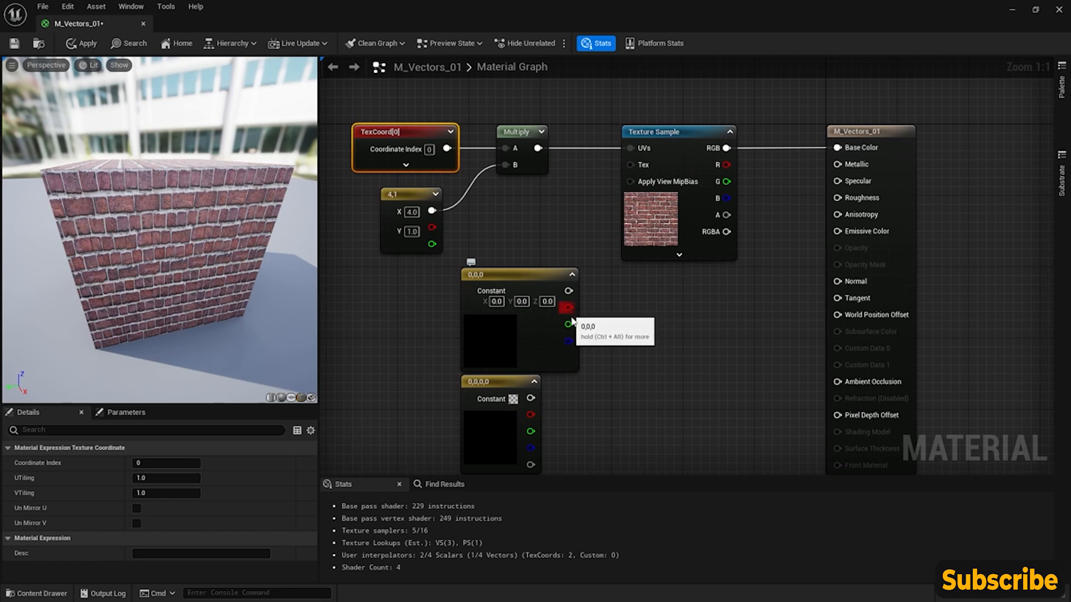
drag(530, 283, 673, 283)
drag(689, 279, 698, 279)
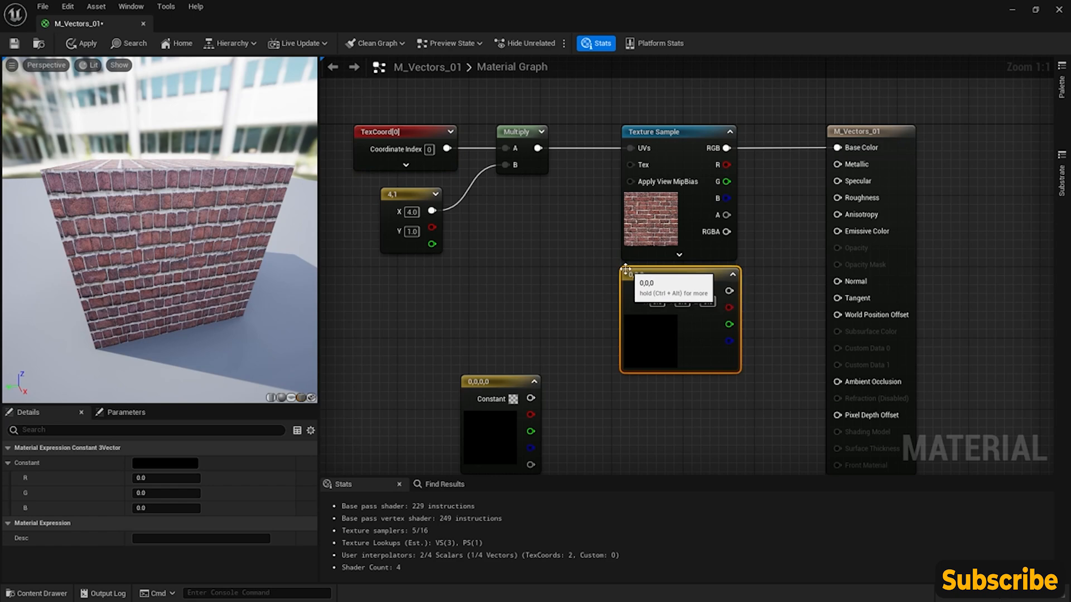
- Connect the Constant3Vector's combined output to Base Color and set its colour to pure red with R 1, G 0, B 0
right_drag(633, 310, 523, 311)
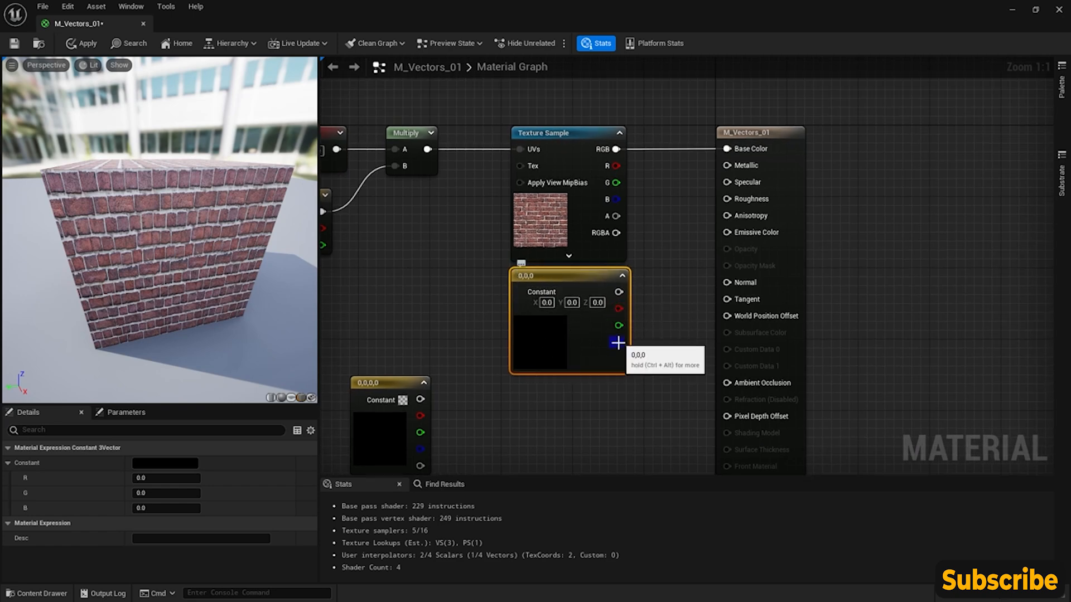
drag(618, 292, 727, 149)
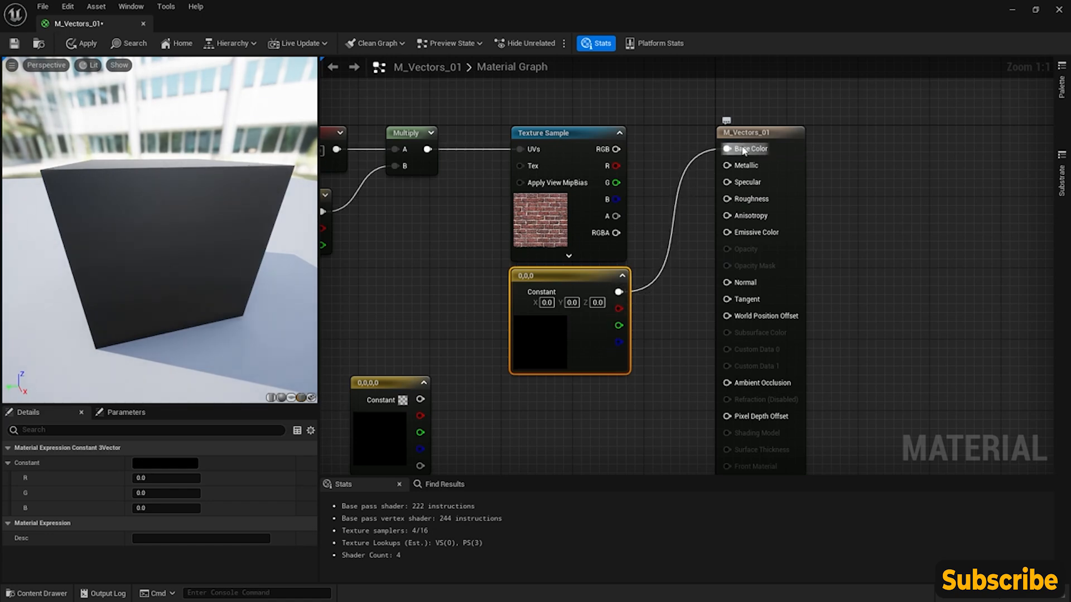
double_click(544, 341)
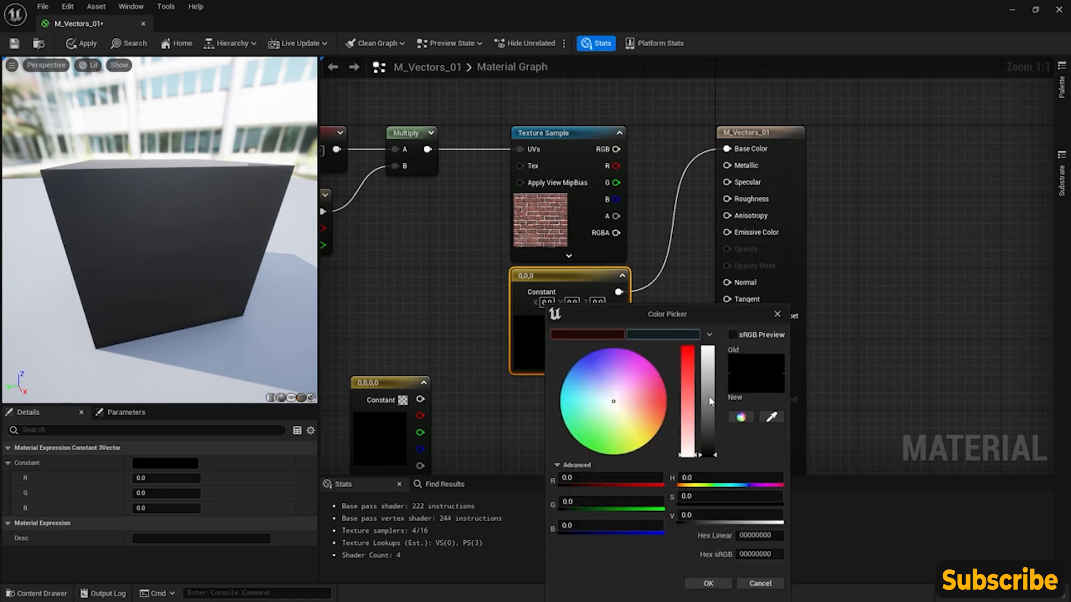
click(687, 351)
click(708, 360)
drag(708, 359, 688, 344)
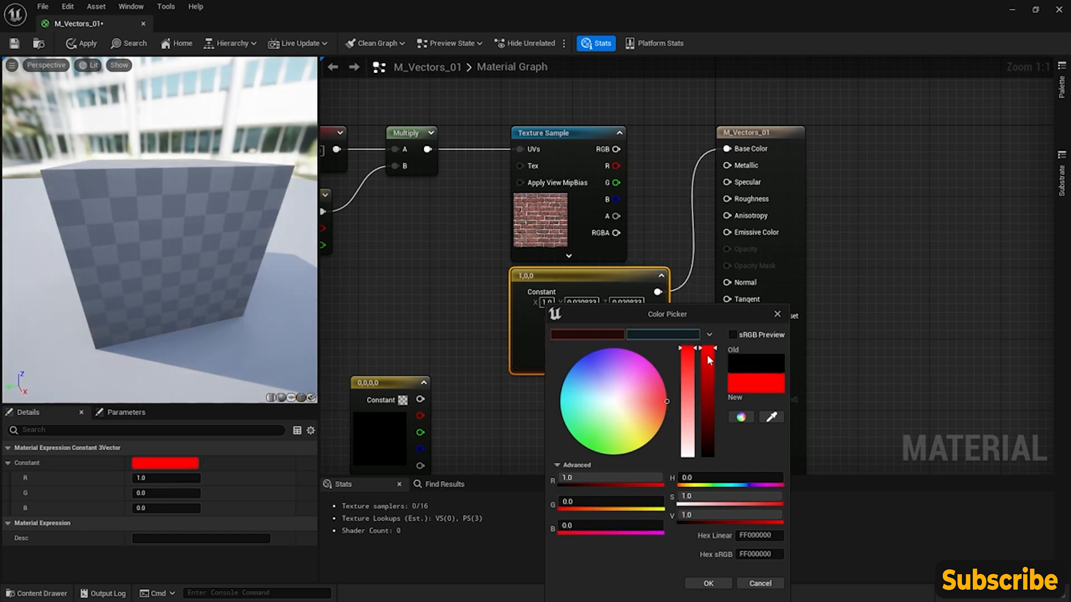
click(708, 584)
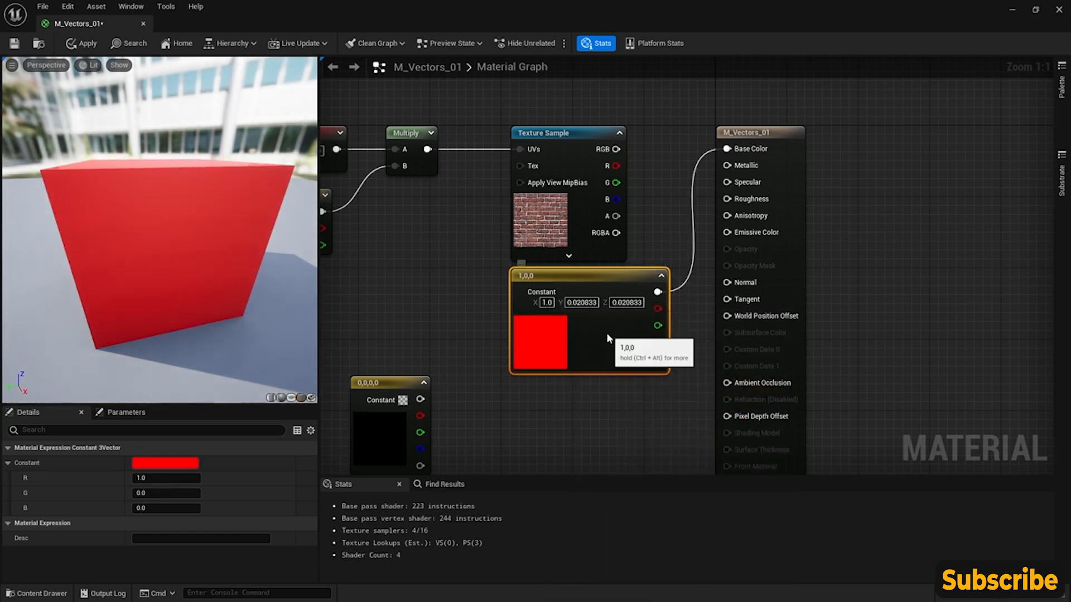
- Shift the Constant3Vector node slightly inward and connect only its red channel output to Base Color
drag(607, 332, 602, 333)
right_drag(478, 281, 569, 261)
scroll(572, 255, down, 1)
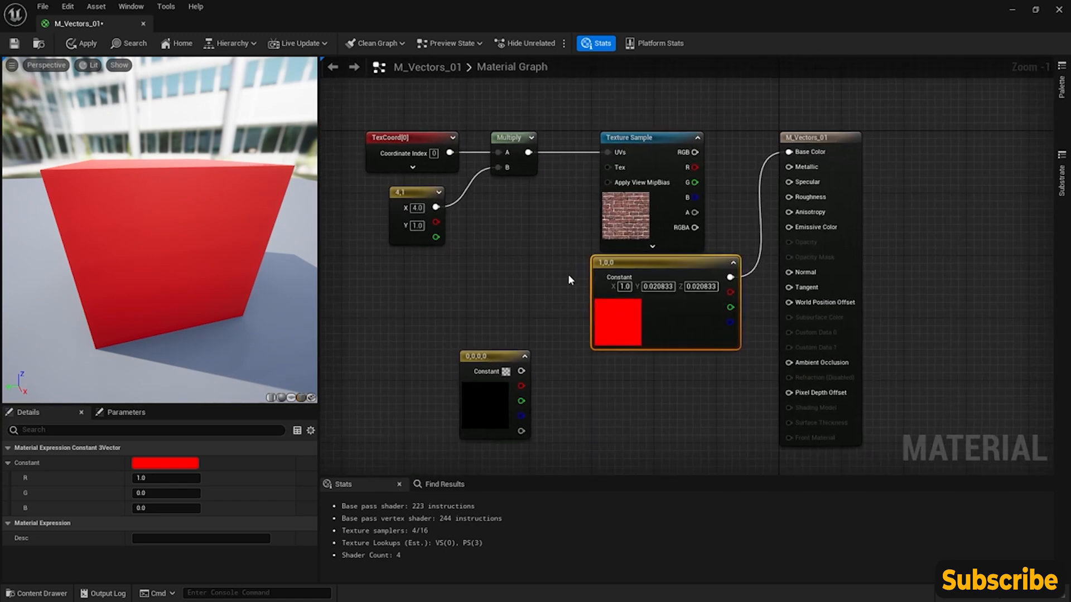
drag(648, 262, 632, 262)
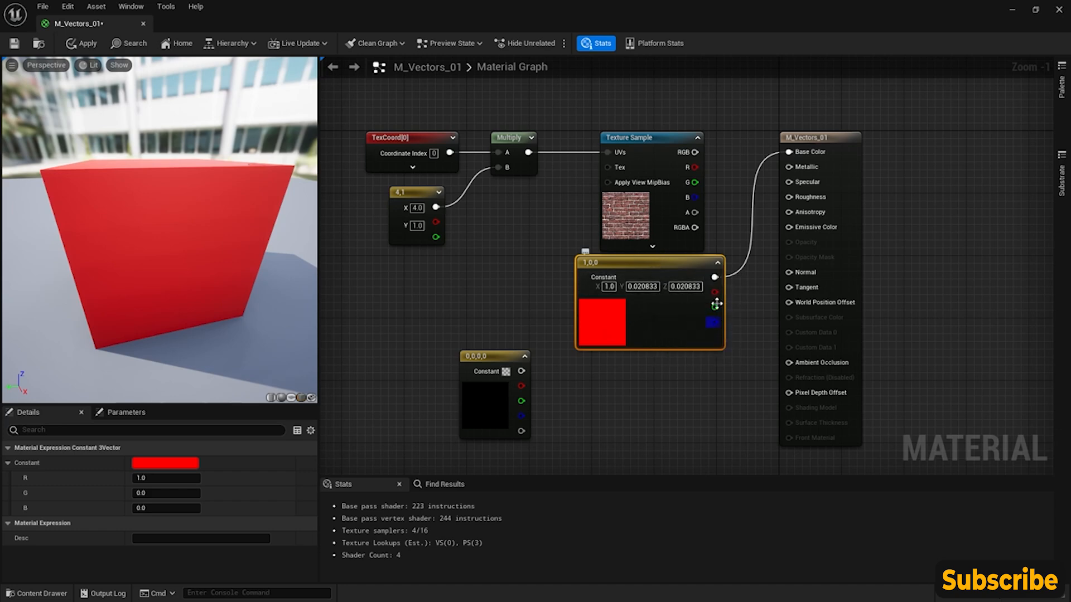
drag(714, 292, 794, 154)
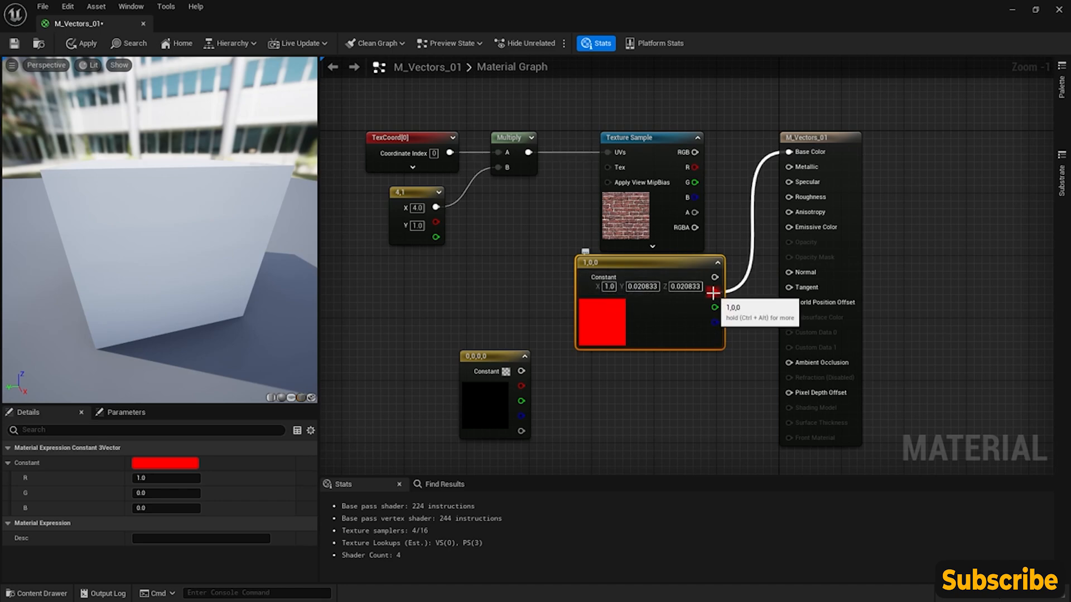
- Test the red channel by setting the Constant3Vector's X to 0, then its R to 1 and back to 0
click(610, 287)
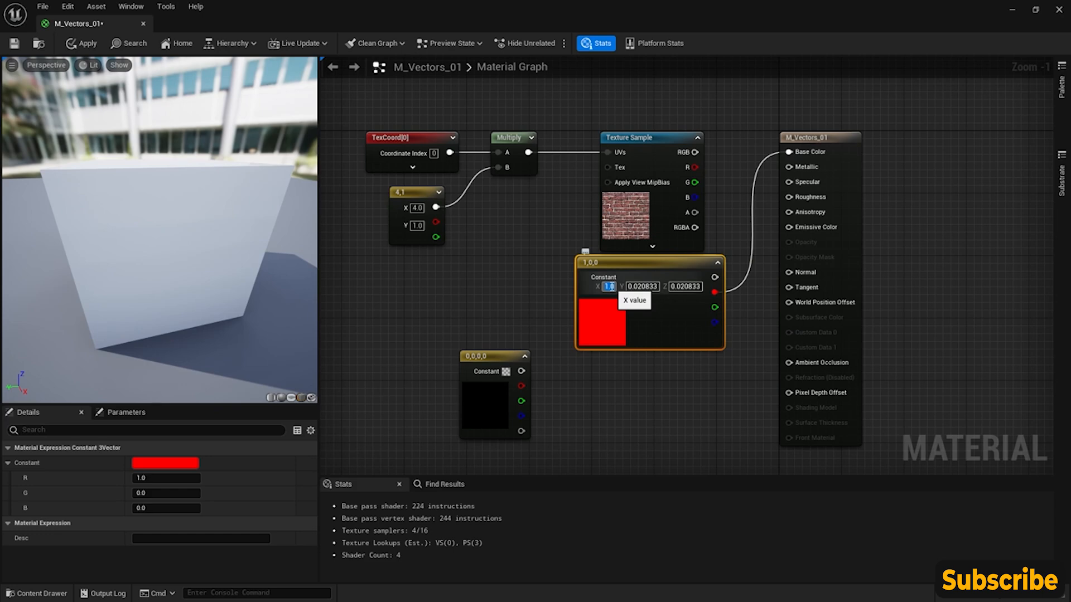
text(0)
key(Return)
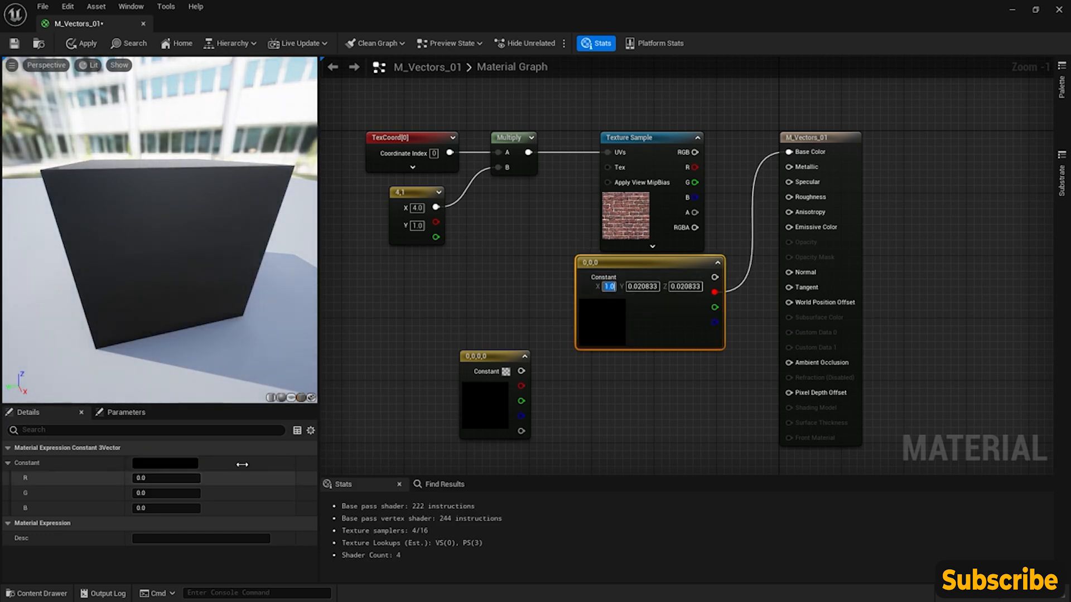
click(180, 479)
text(1)
key(Return)
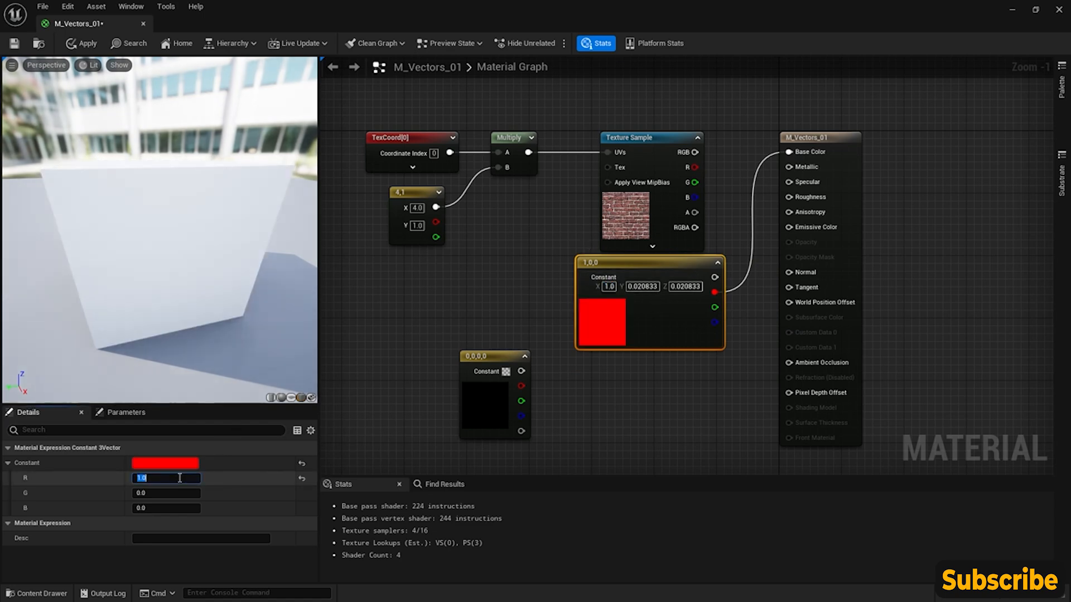
text(0)
key(Return)
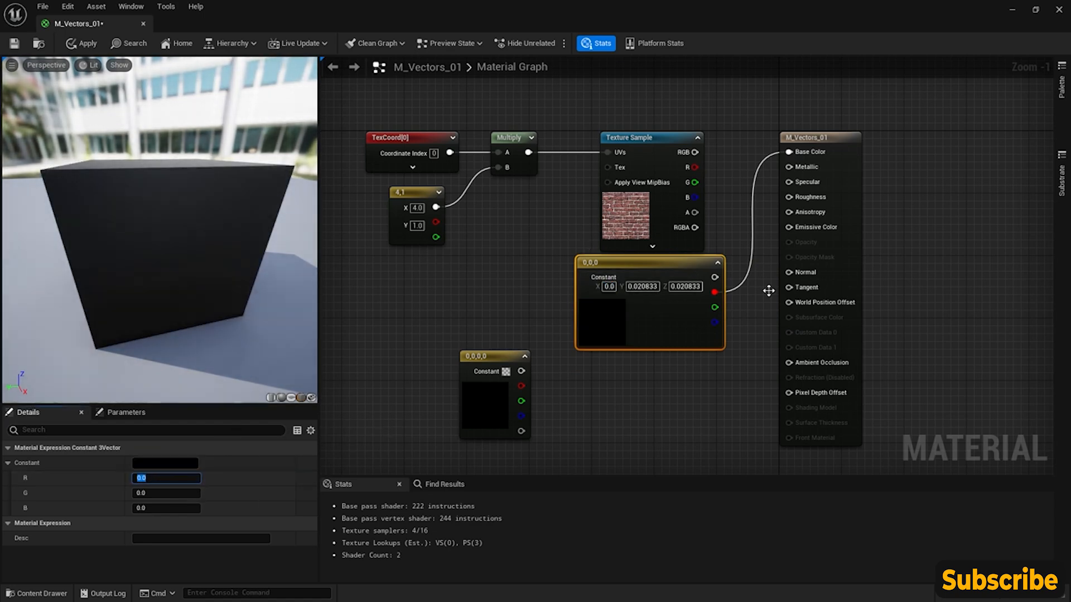
click(750, 323)
click(653, 267)
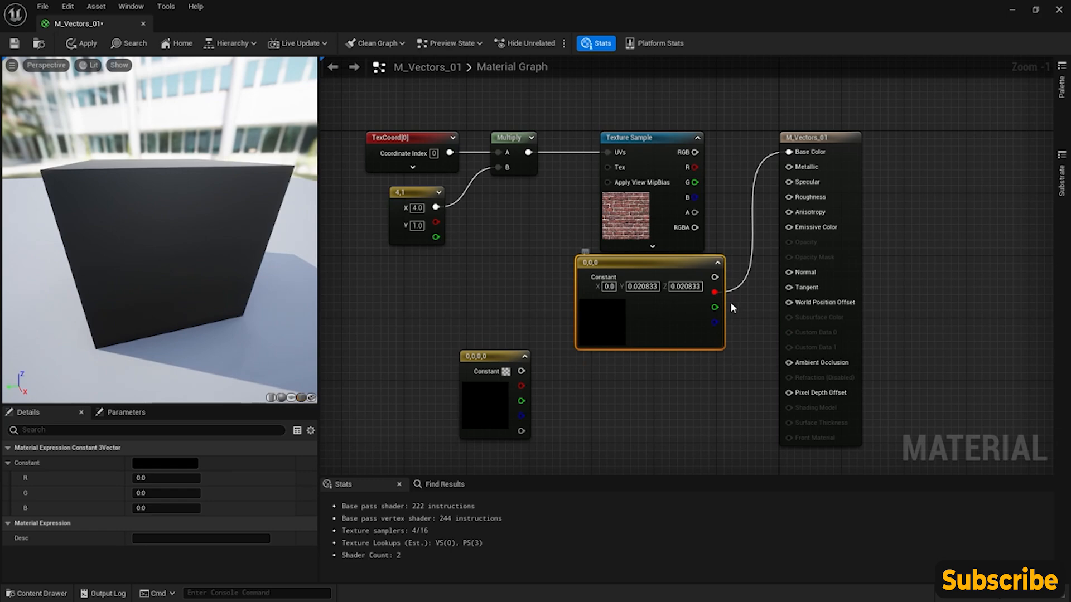
- Reconnect the Constant3Vector's combined output to Base Color and try to set its X value to 1
drag(714, 277, 789, 152)
click(608, 287)
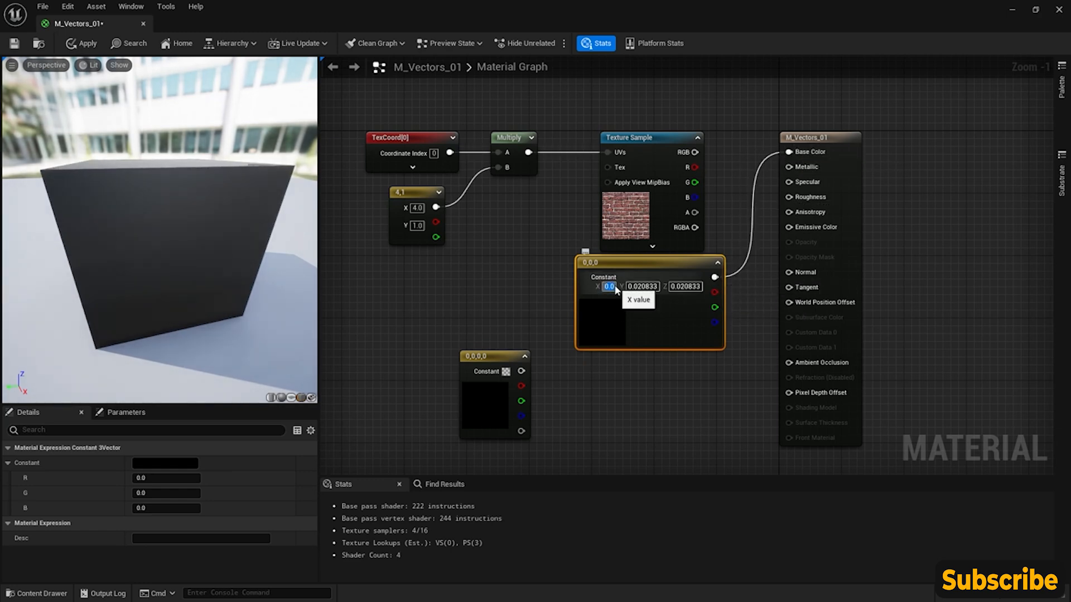
text(1)
key(Return)
- Apply the Constant3Vector's Y value of 0.020833 and accept the dark green in the Color Picker
click(645, 287)
click(610, 288)
double_click(610, 307)
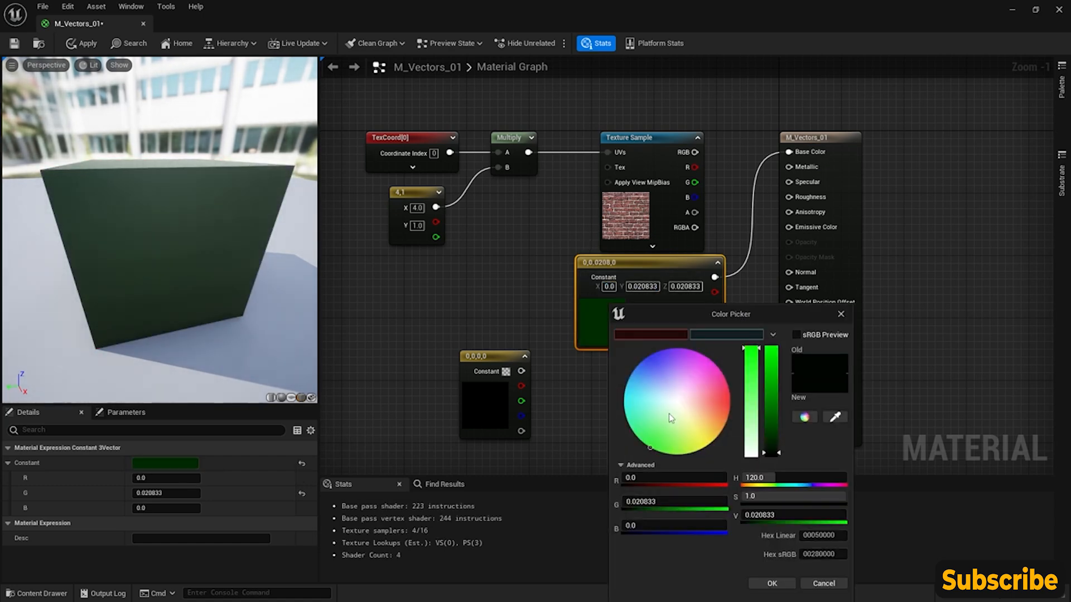
drag(751, 309, 614, 255)
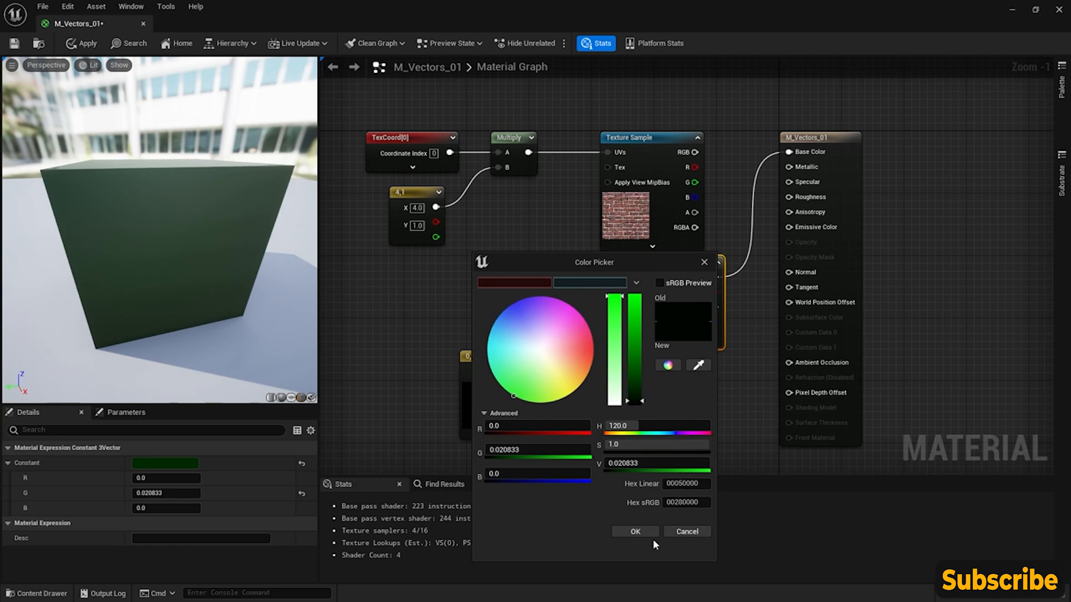
click(635, 530)
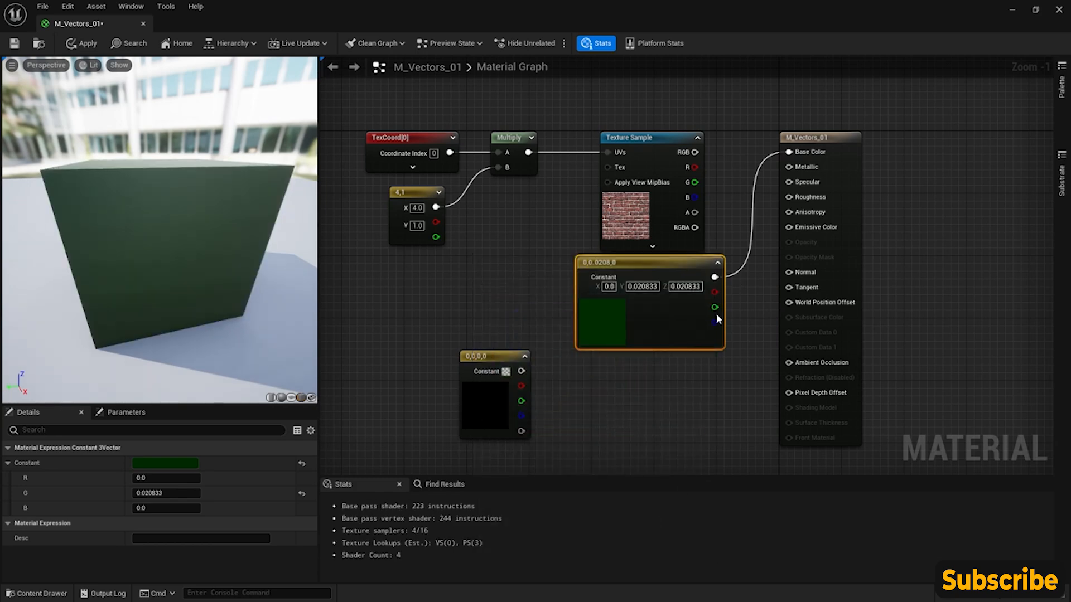
- Move the Constant3Vector node beneath the Constant2Vector and break its connection to Base Color
drag(681, 264, 406, 257)
right_drag(617, 249, 669, 265)
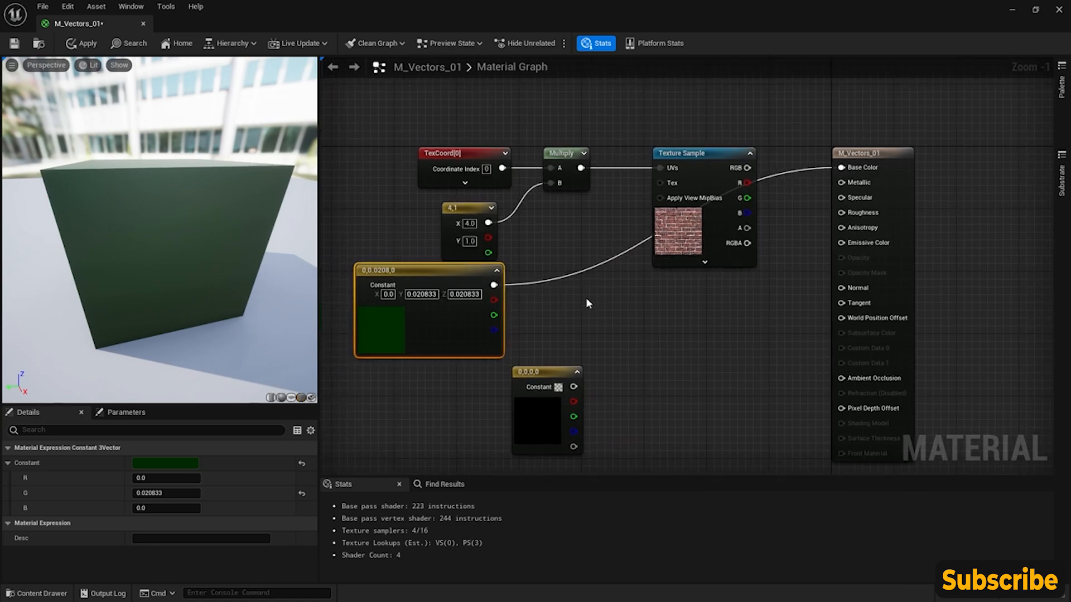
alt+click(493, 286)
right_drag(493, 285, 527, 274)
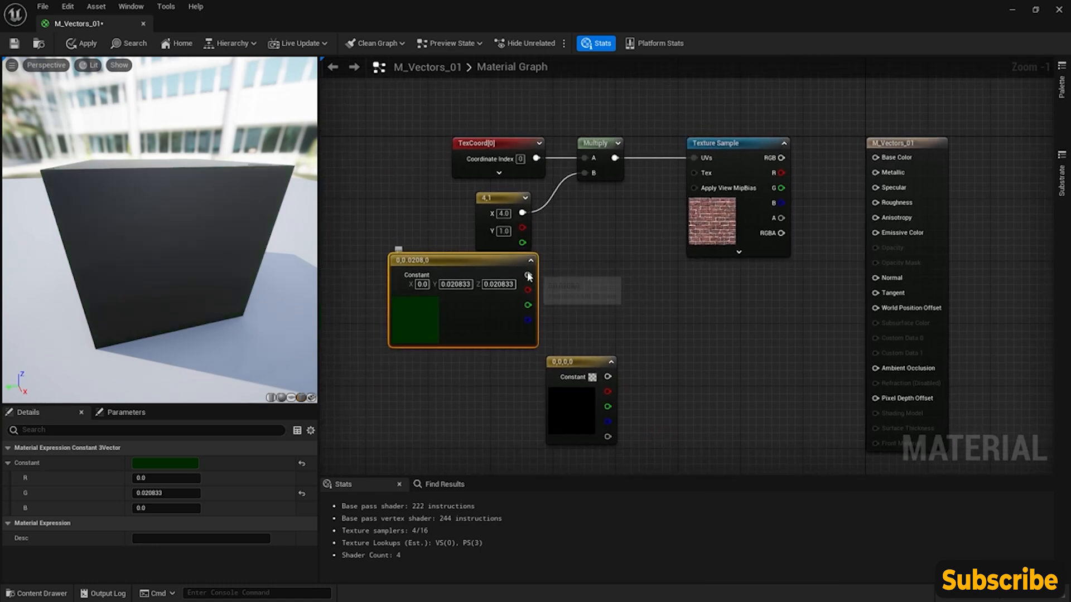
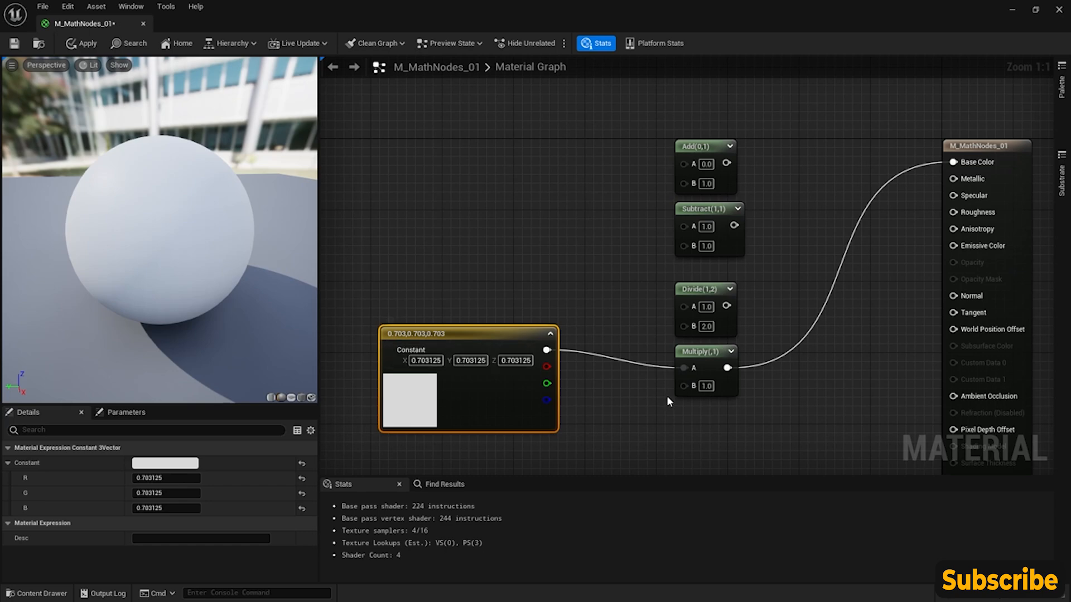
- Move the grey Constant3Vector away from the math nodes and try Multiply B values of 0.5 and 0.25
right_drag(563, 336, 577, 303)
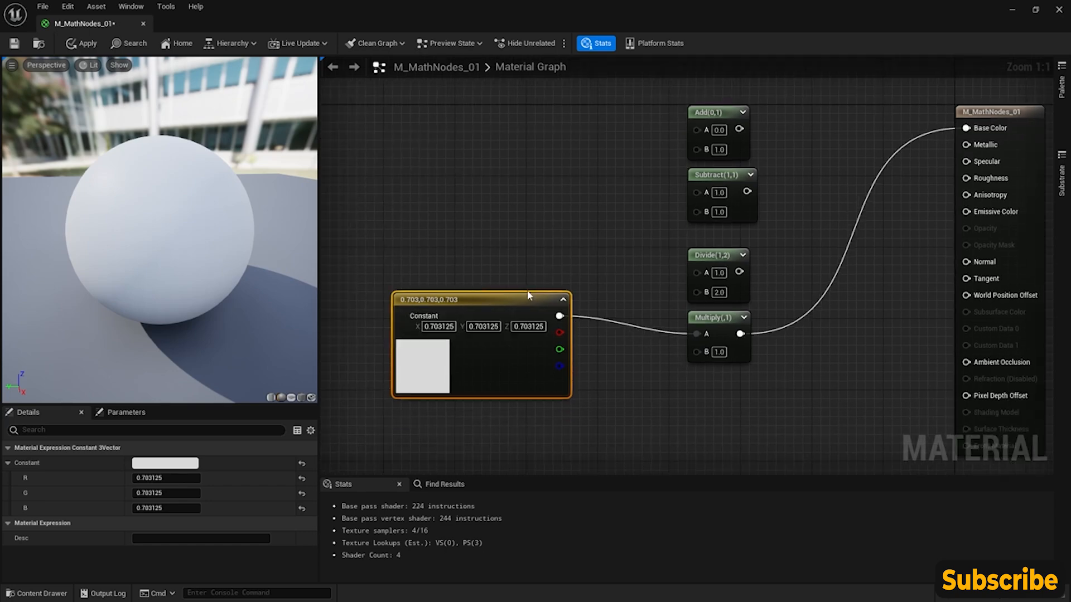
drag(521, 304, 485, 277)
right_drag(580, 312, 584, 354)
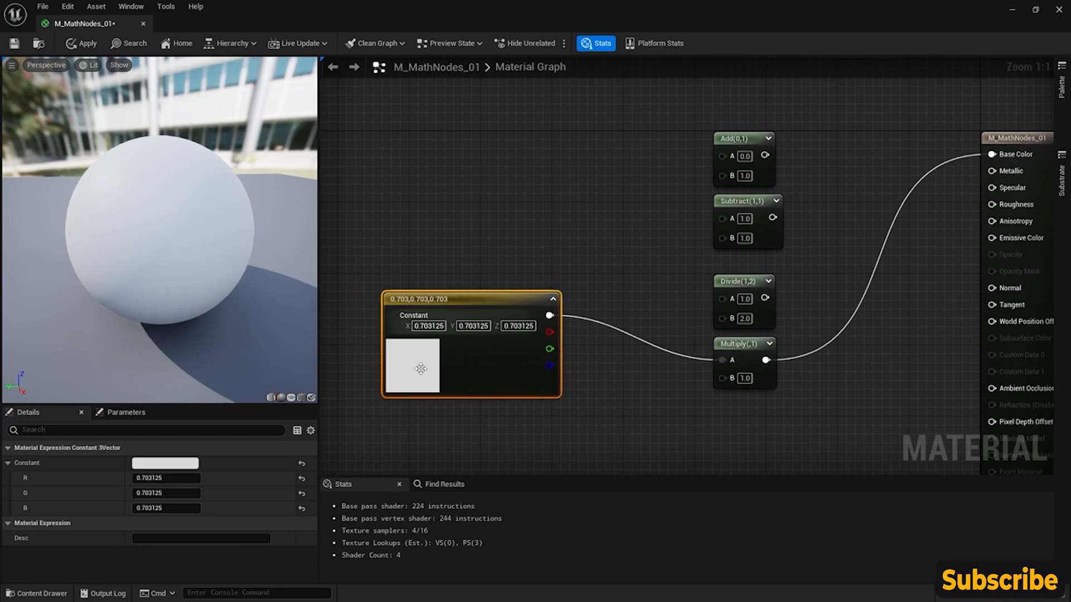
click(746, 380)
text(.5)
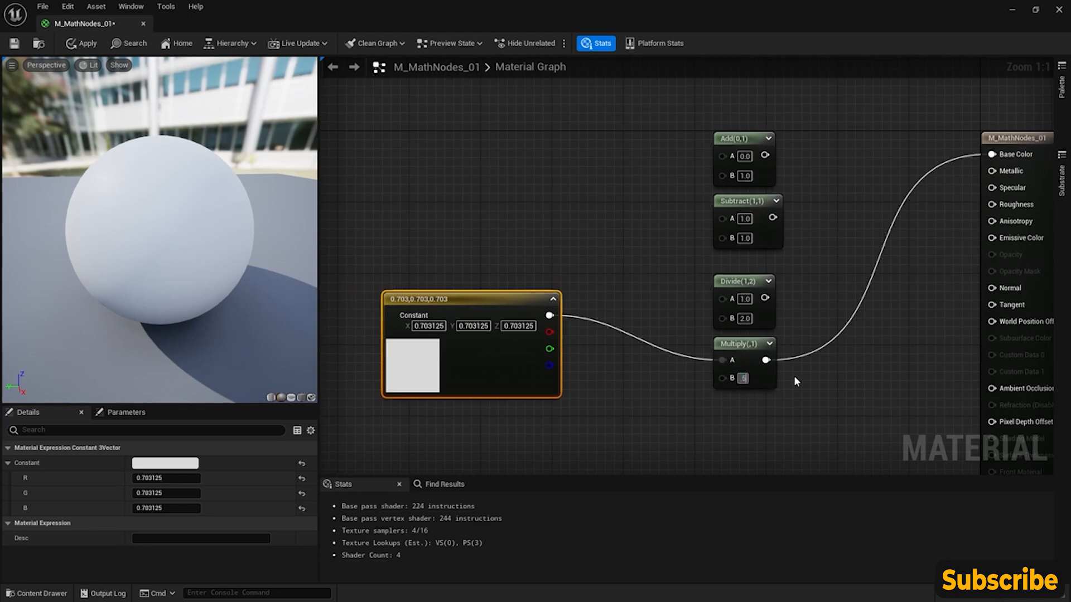
key(Return)
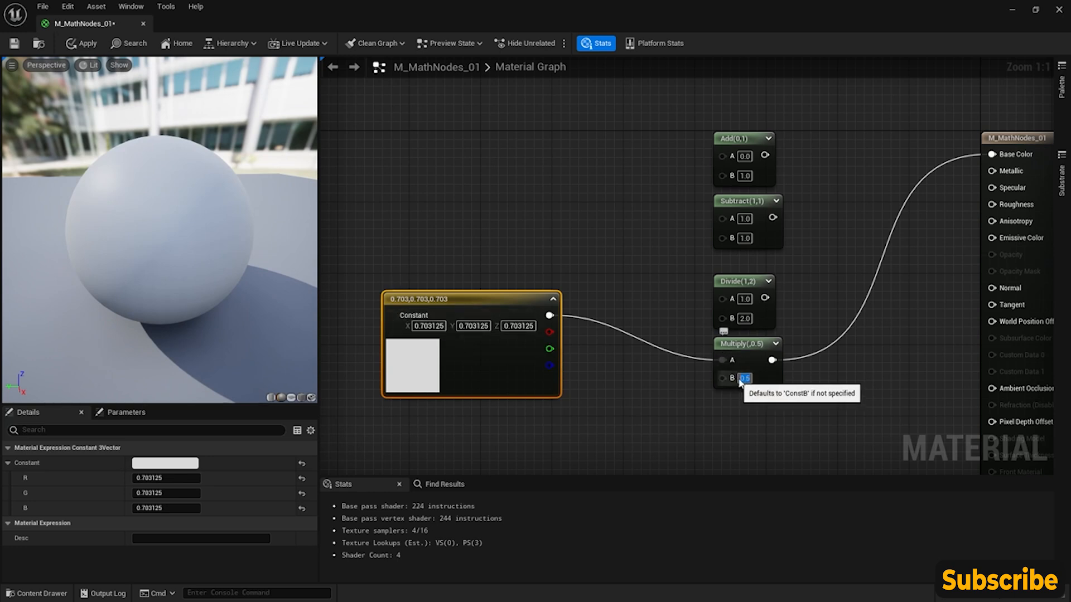
key(Return)
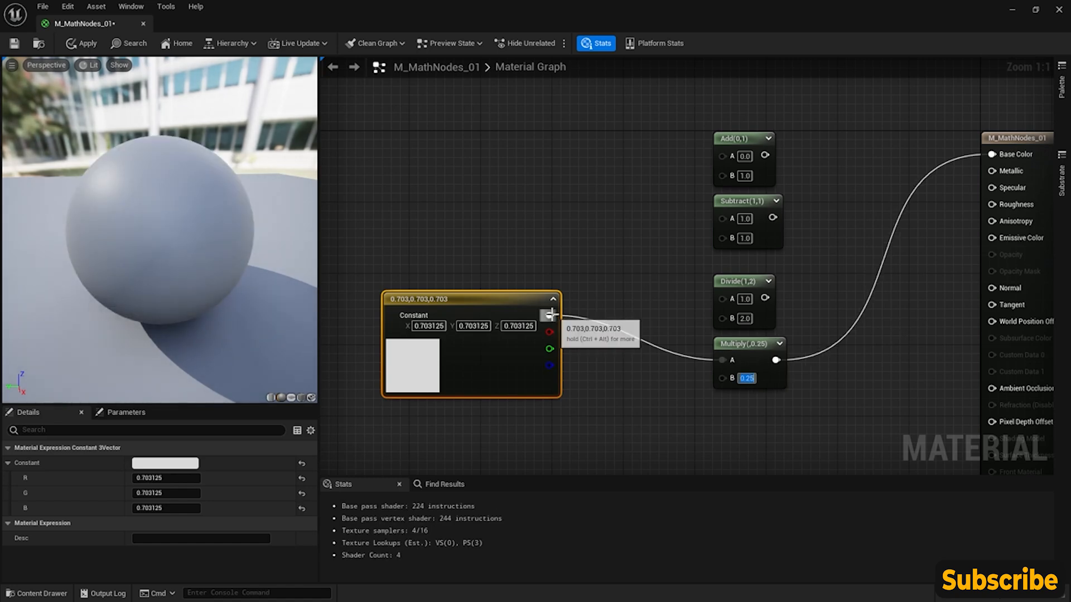
- Connect the grey Constant3Vector to Divide's A, set its B value to 1, and wire Divide's output to Base Color
drag(550, 315, 723, 299)
click(745, 315)
text(1)
key(Return)
drag(764, 297, 991, 154)
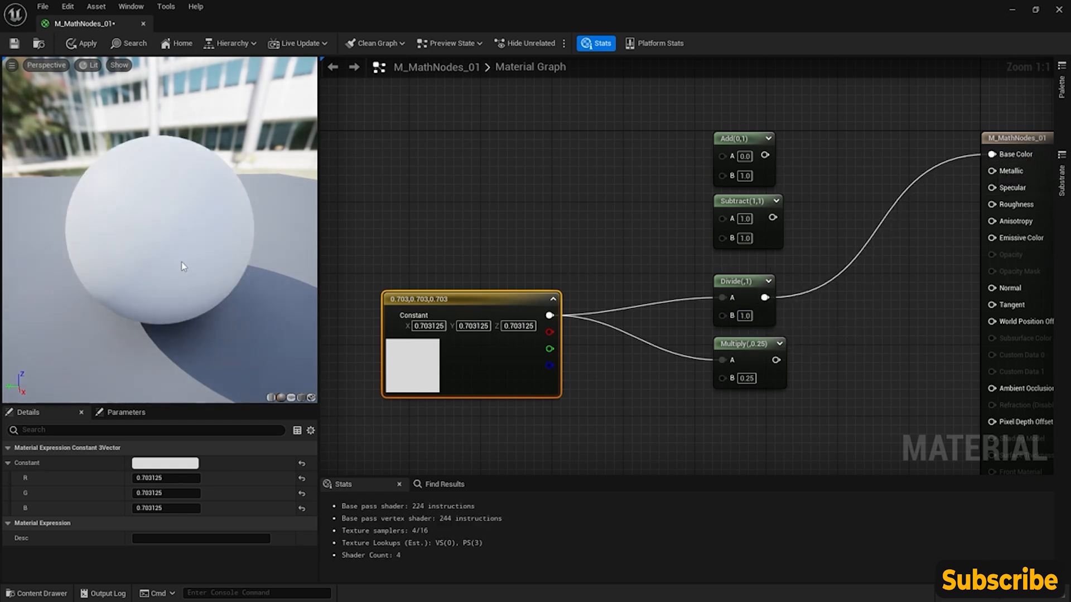
- Set the Divide node's B value to 2
click(745, 316)
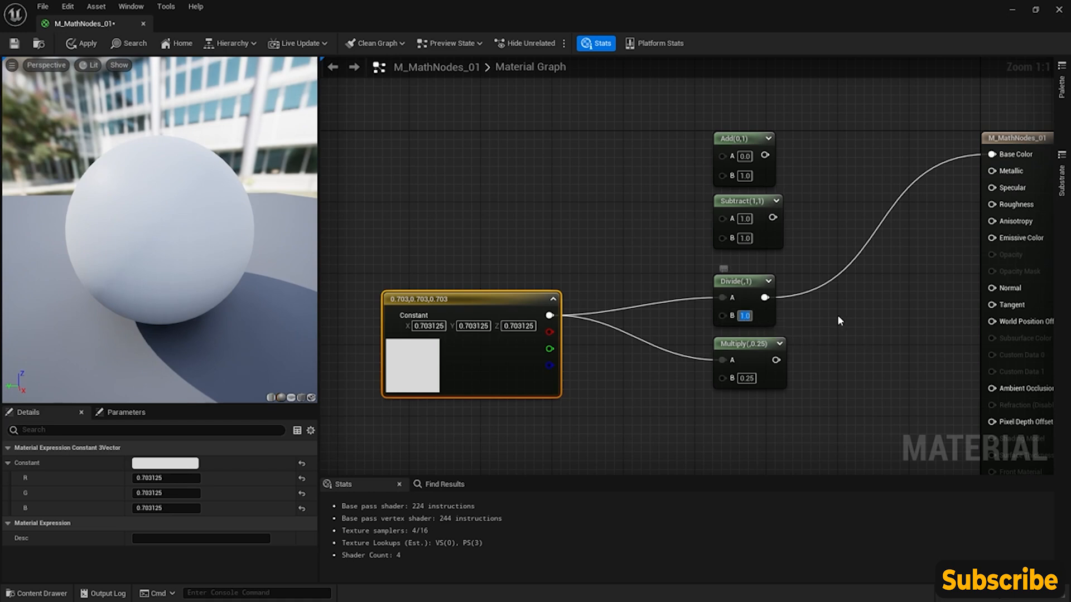
text(2)
key(Return)
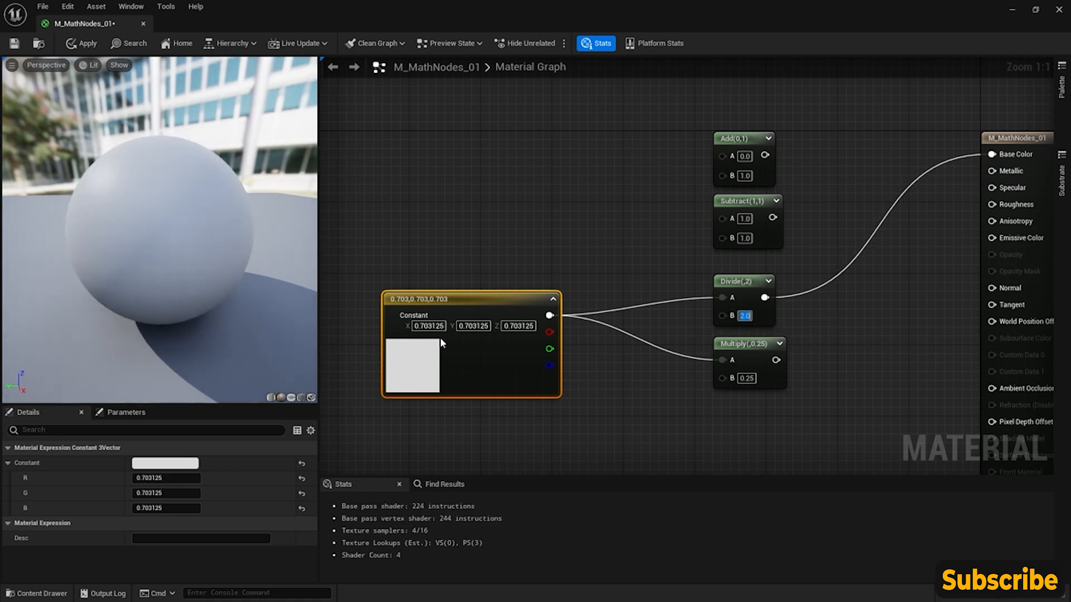
- Set the Multiply node's B value to 0.5 and connect its output to Base Color
click(746, 379)
text(0.5)
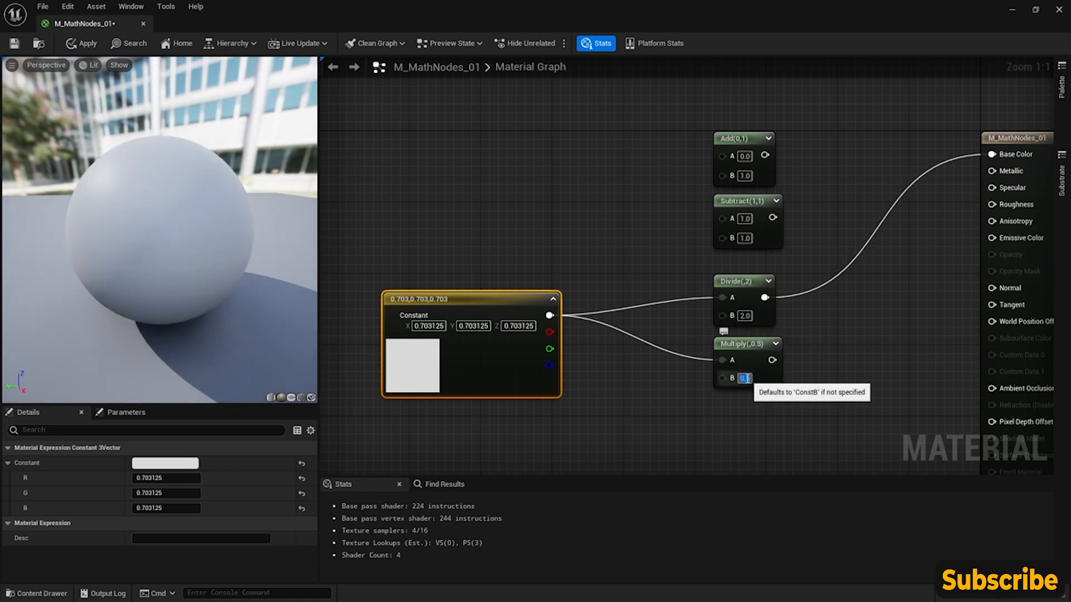
key(Return)
drag(773, 360, 992, 155)
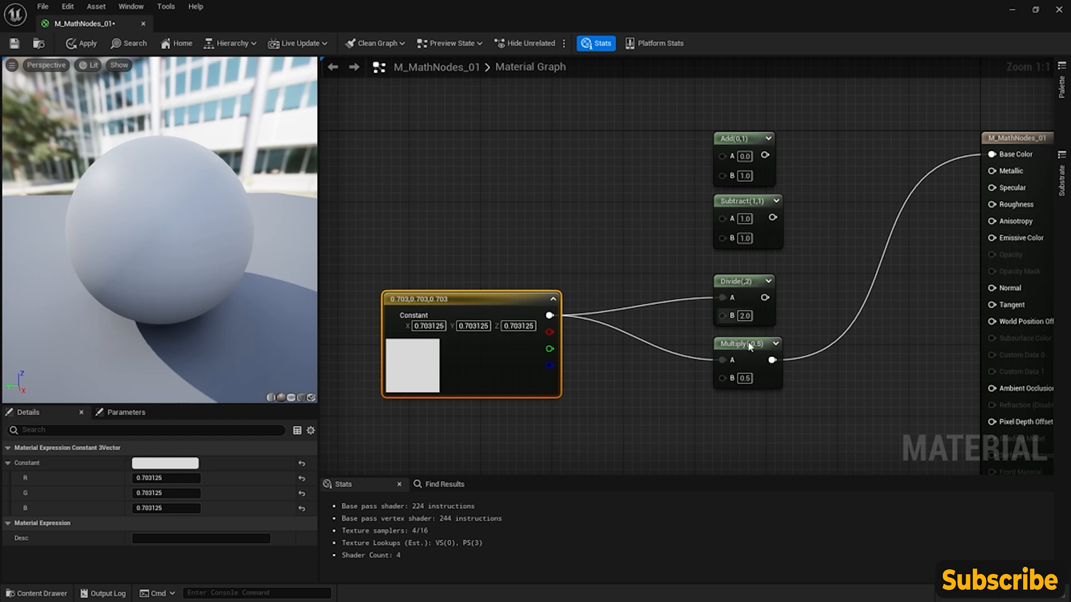
- Move the grey Constant3Vector slightly closer to the math nodes and add a second Constant3Vector beneath it
right_drag(700, 279, 705, 309)
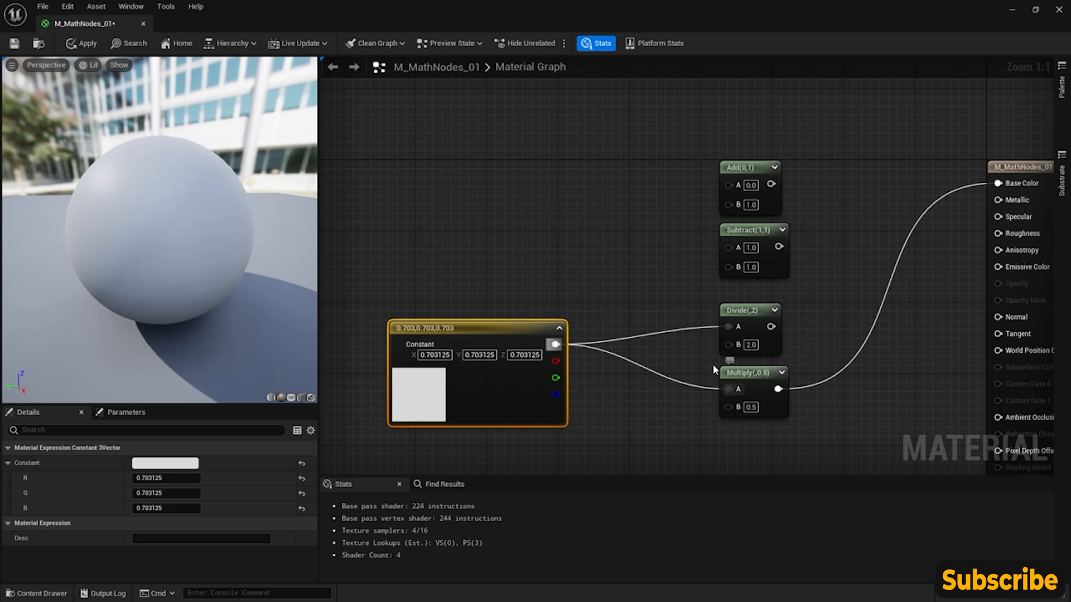
drag(528, 328, 555, 319)
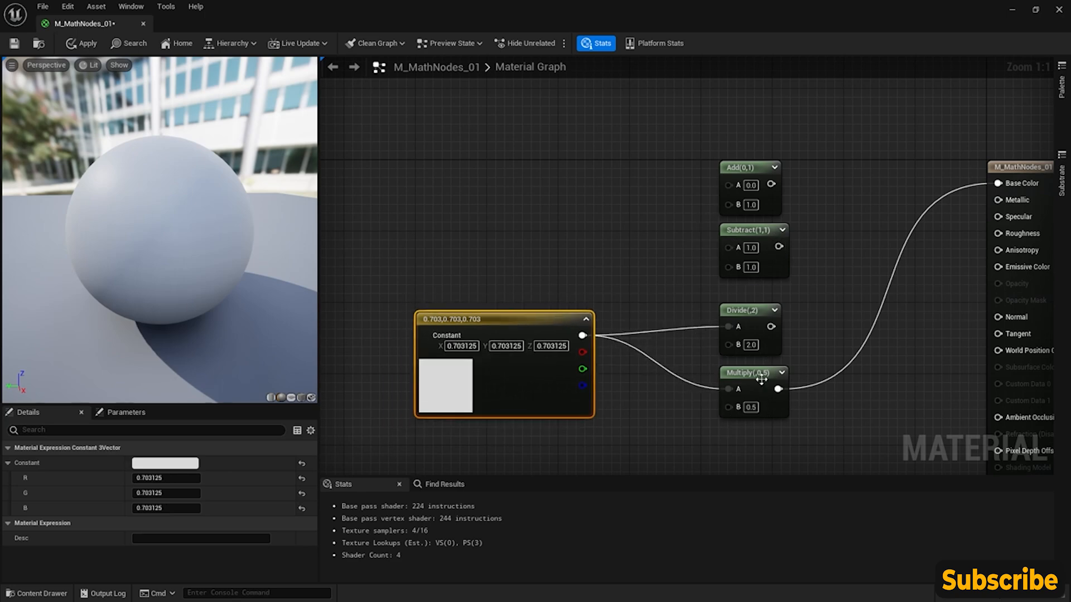
right_drag(646, 397, 682, 331)
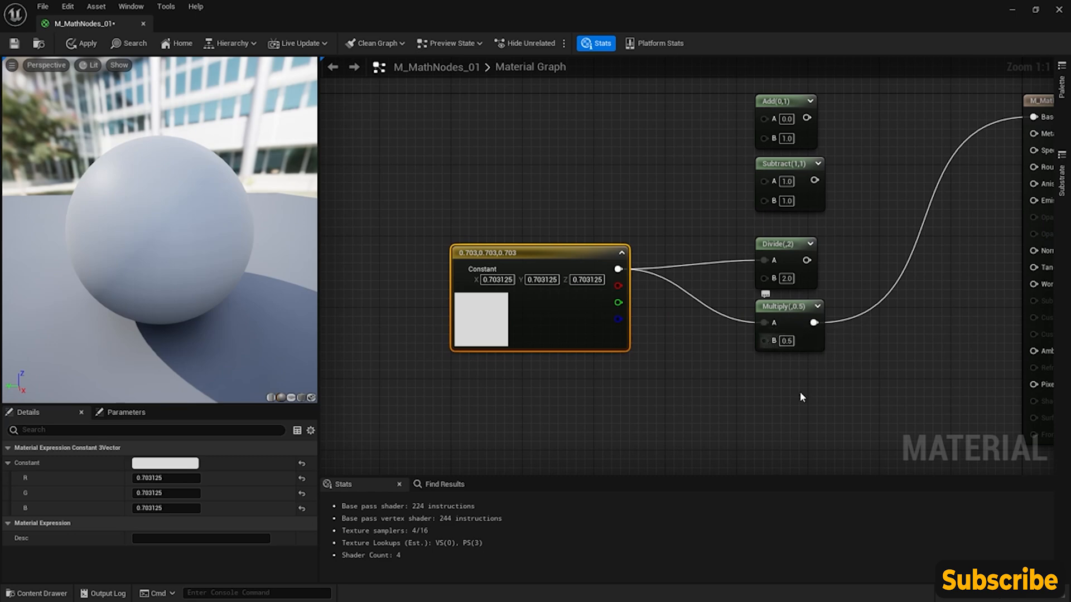
right_drag(647, 377, 672, 364)
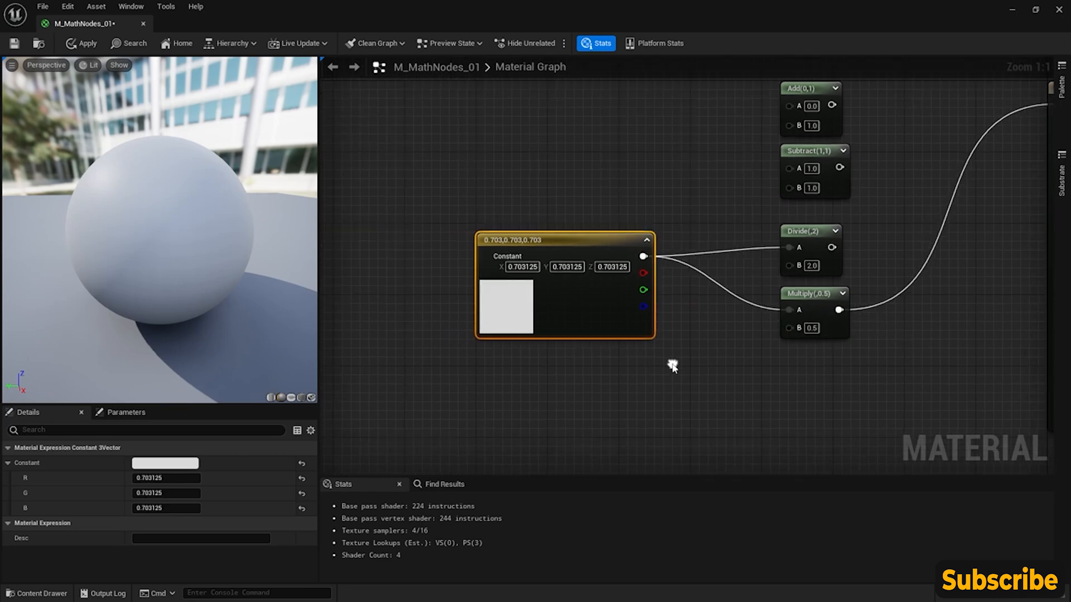
click(545, 373)
mouse_move(608, 376)
mouse_down()
mouse_move(606, 363)
mouse_move(596, 364)
mouse_up()
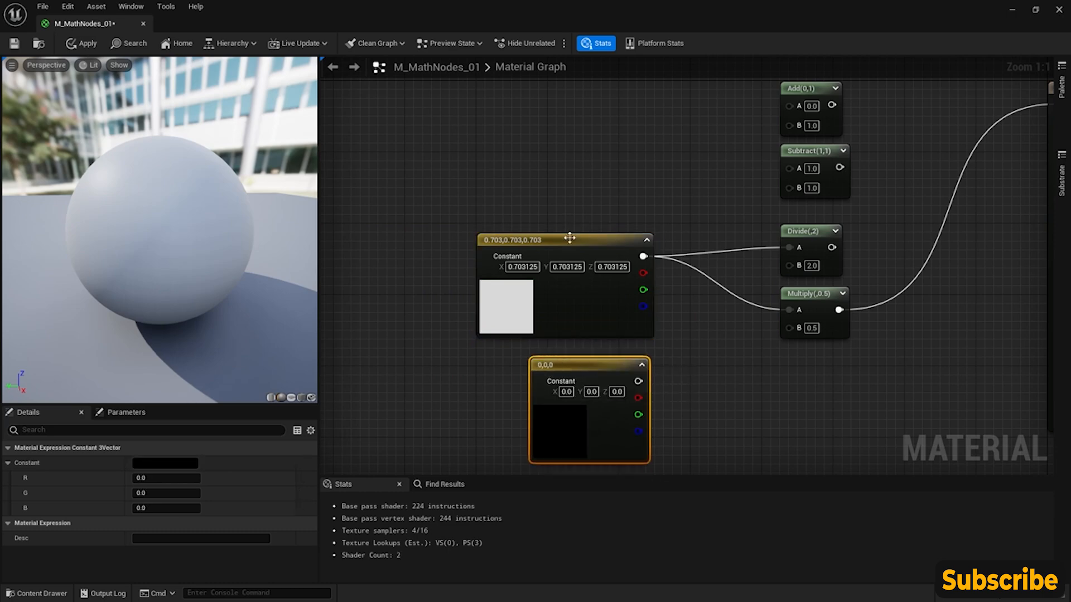
- Connect the black Constant3Vector's combined output to the Multiply node's B input
right_drag(645, 382, 614, 361)
drag(607, 361, 761, 309)
right_drag(846, 229, 780, 263)
right_drag(812, 166, 835, 131)
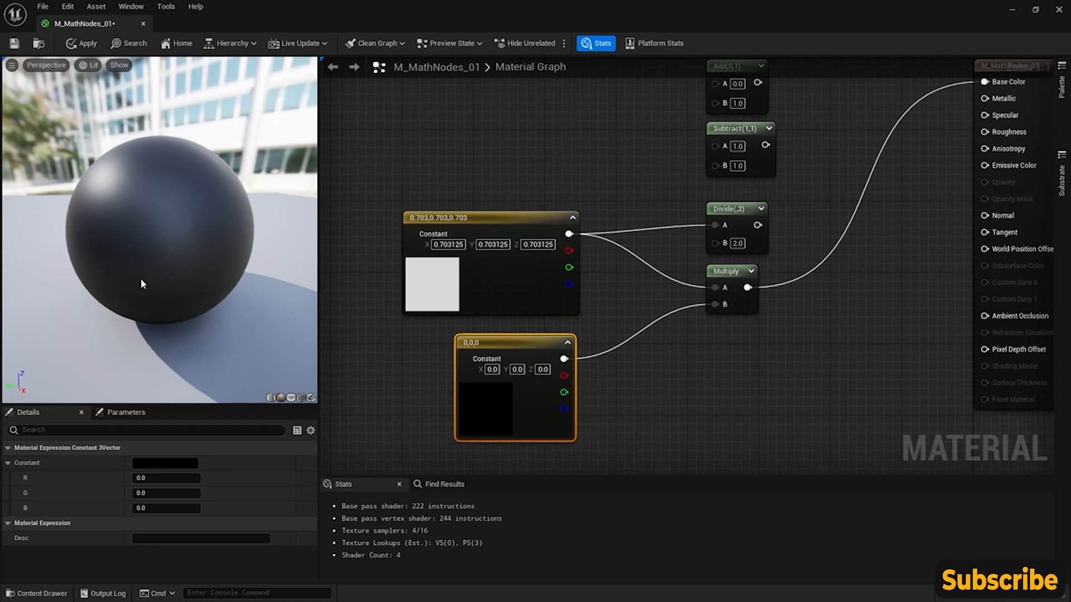
- Set the second Constant3Vector's color to pure red with an R value of 1.0
click(182, 463)
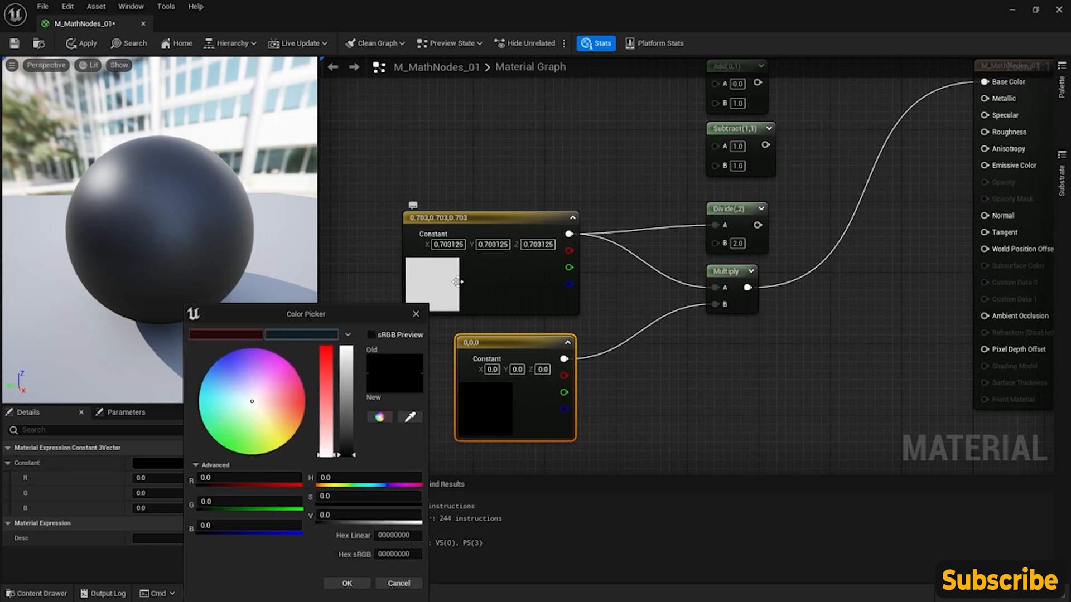
click(329, 369)
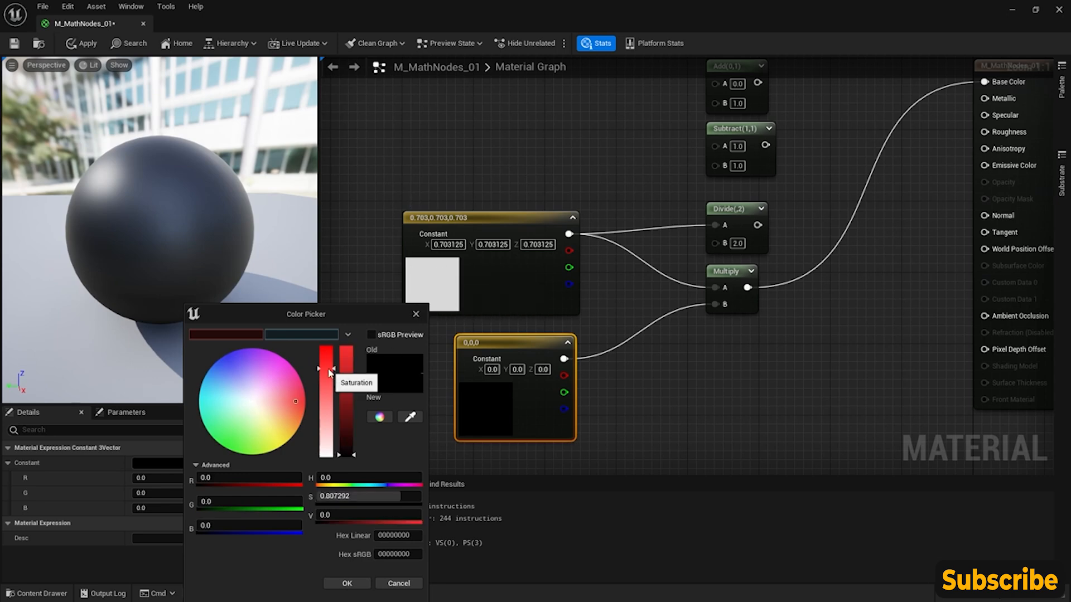
drag(354, 371, 347, 348)
click(330, 353)
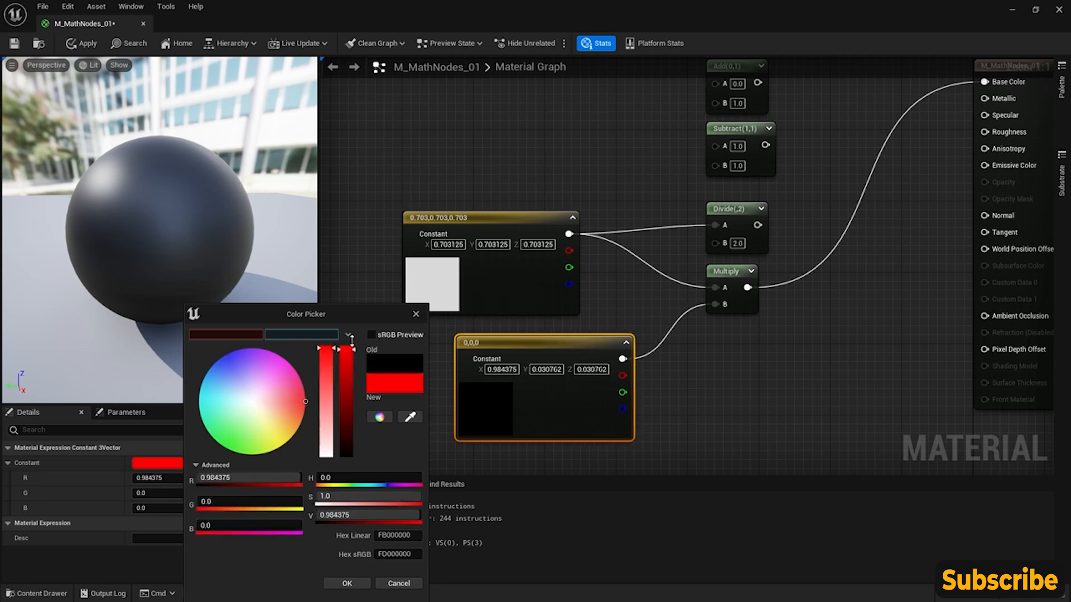
click(346, 586)
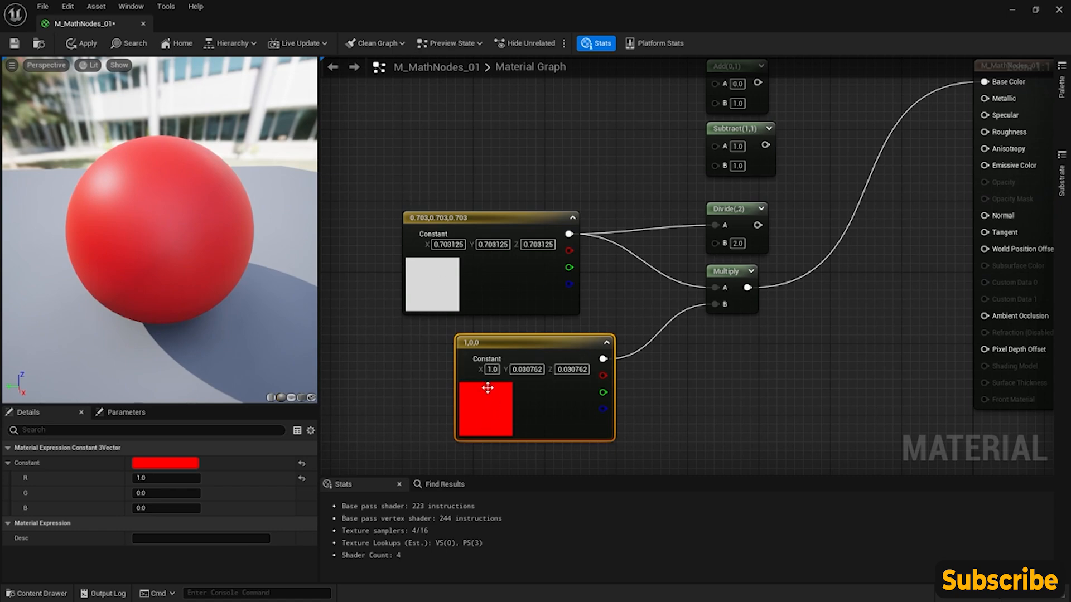
- Change the second Constant3Vector's color to a muted blue with R 0.247293, G 0.261825 and B 0.53125
click(165, 463)
drag(240, 413, 222, 381)
click(336, 398)
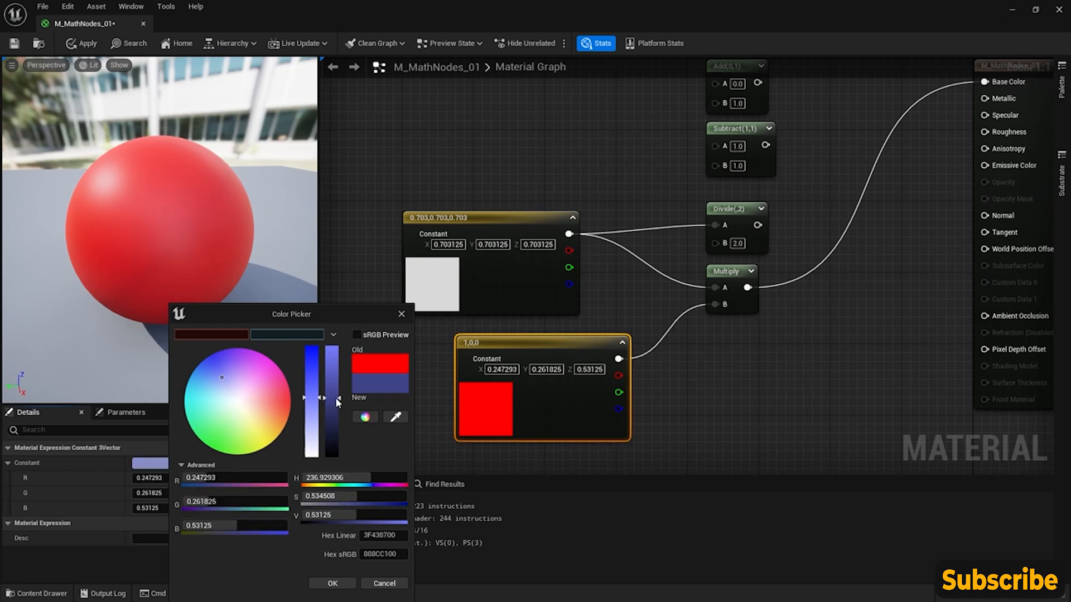
click(333, 583)
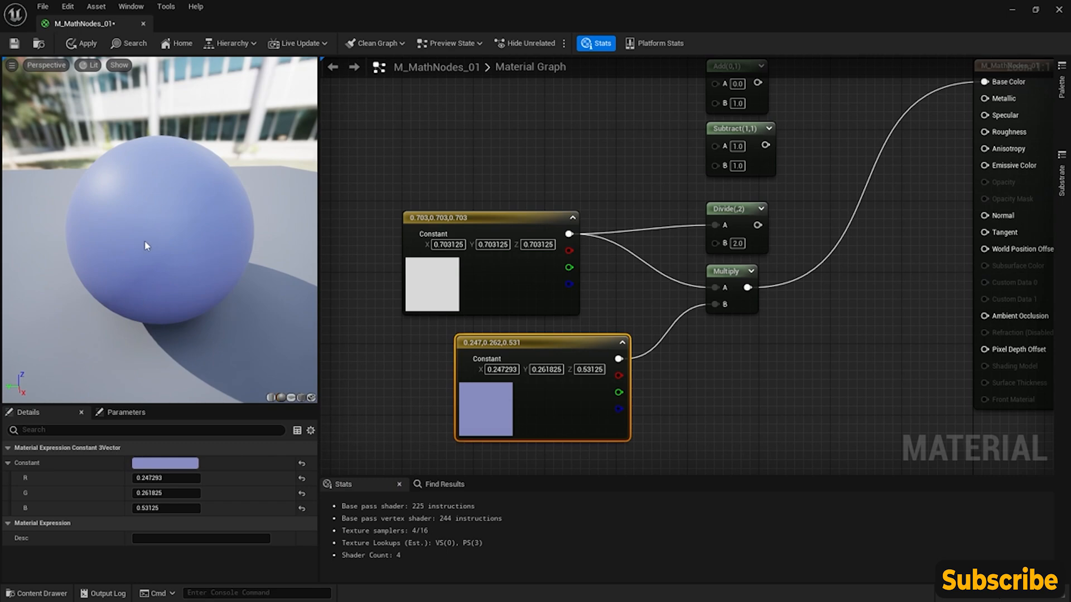
- Add a LinearGradient node above the constants and place it to the left of the Add node
right_drag(564, 145, 553, 248)
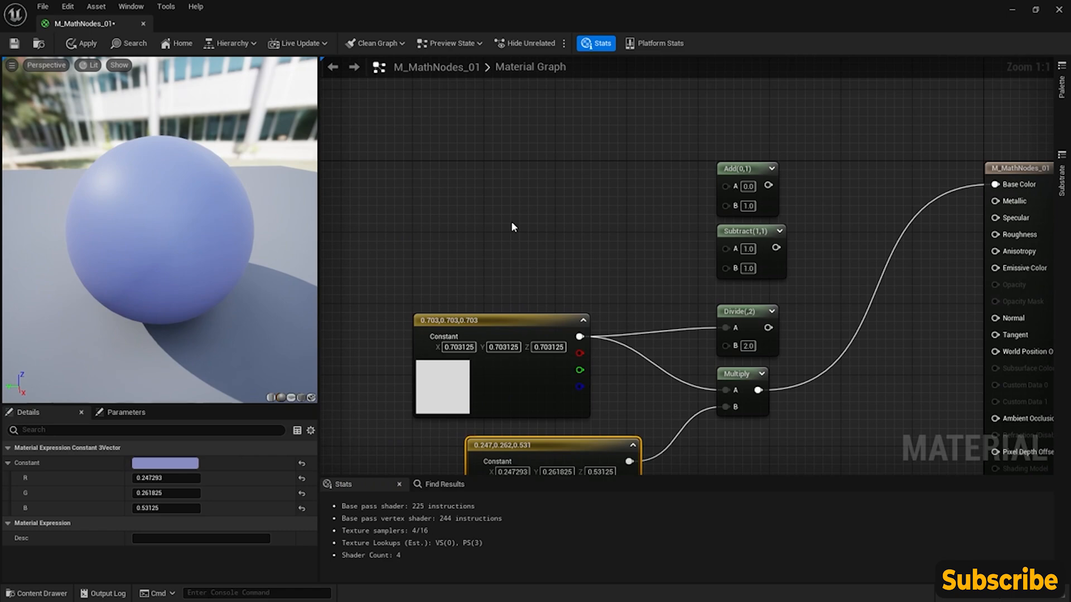
right_click(440, 155)
text(lineargra)
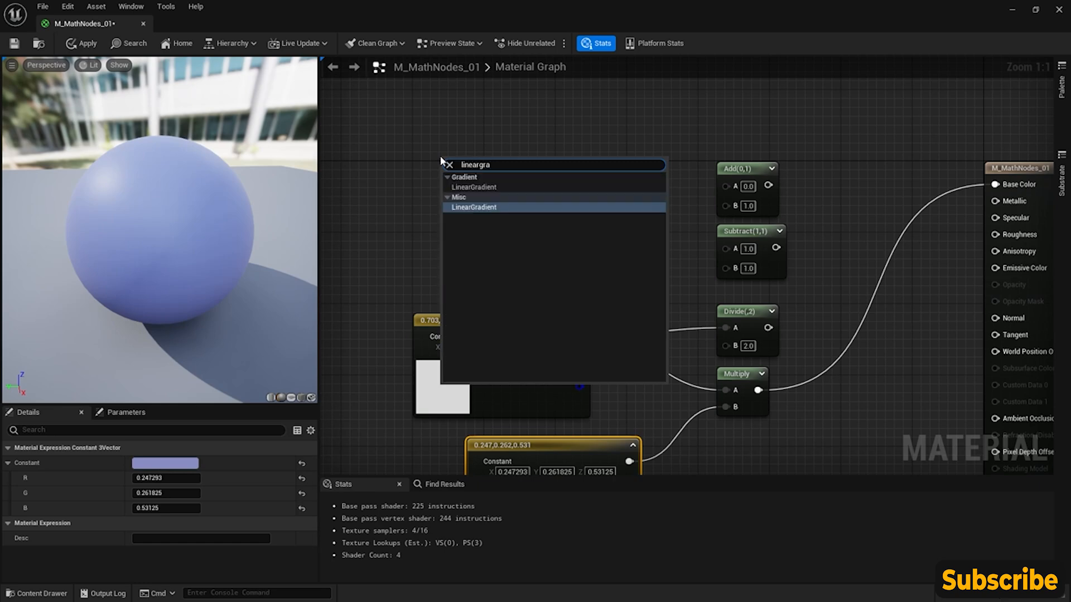
key(Return)
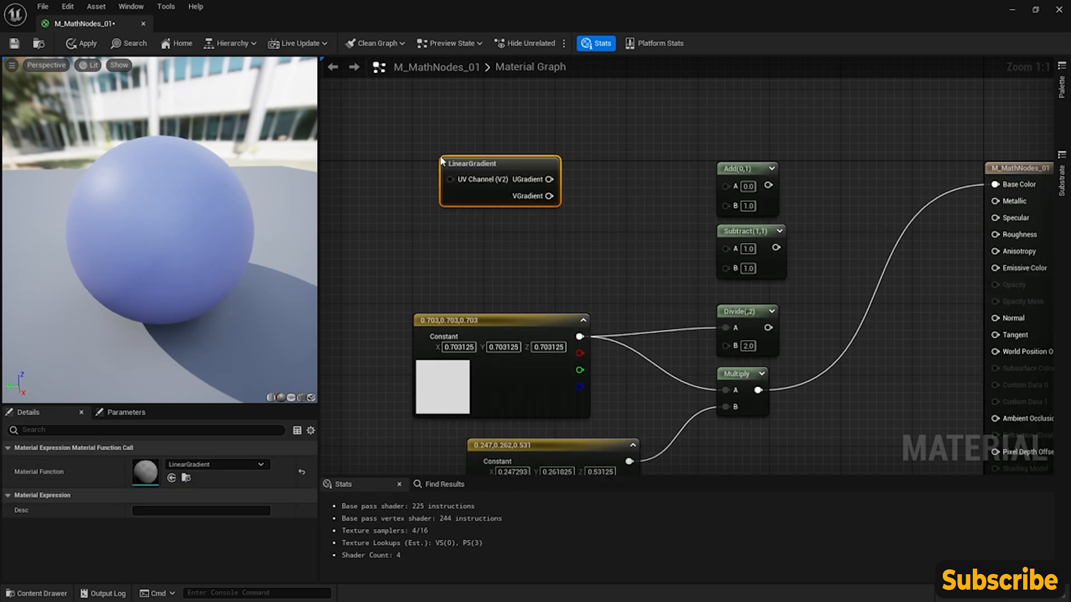
drag(516, 169, 443, 165)
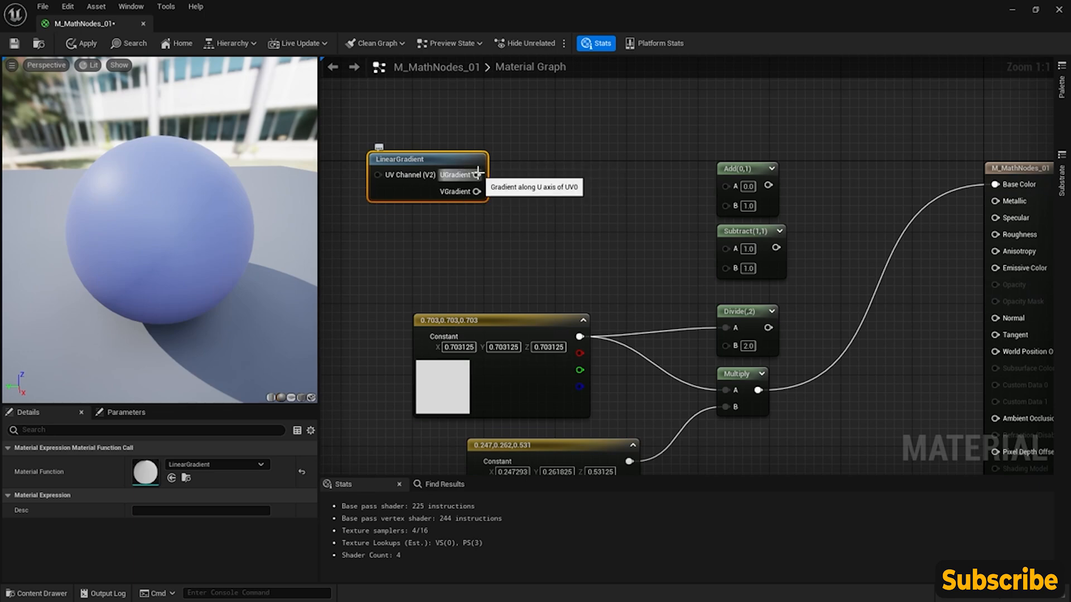
- Connect the LinearGradient's UGradient output to the Add node's A input and move the gradient node slightly closer
right_click(477, 173)
click(453, 157)
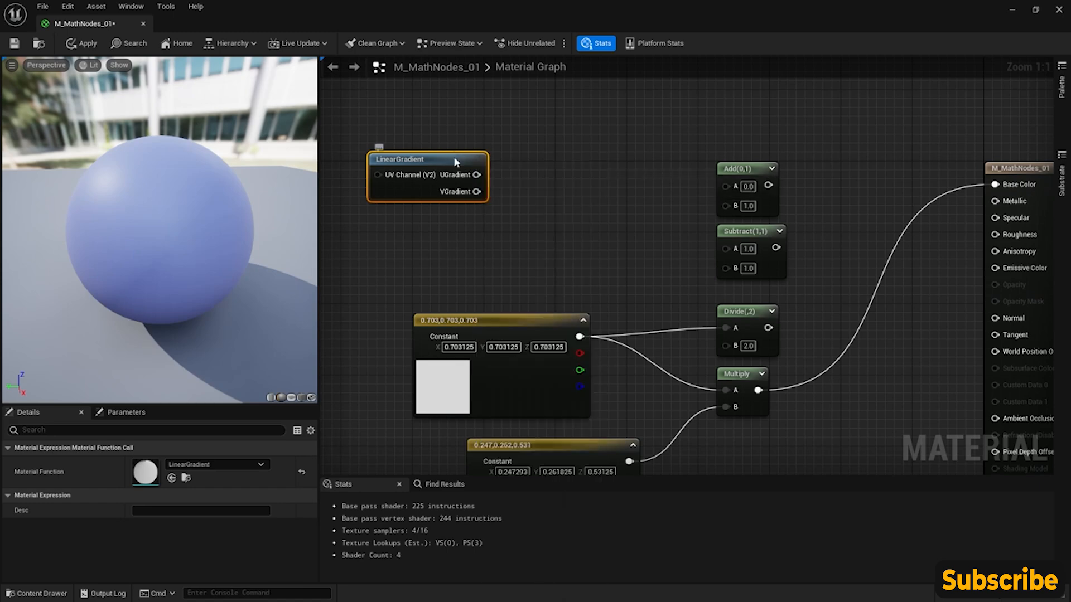
right_click(473, 173)
click(473, 173)
drag(474, 174, 725, 186)
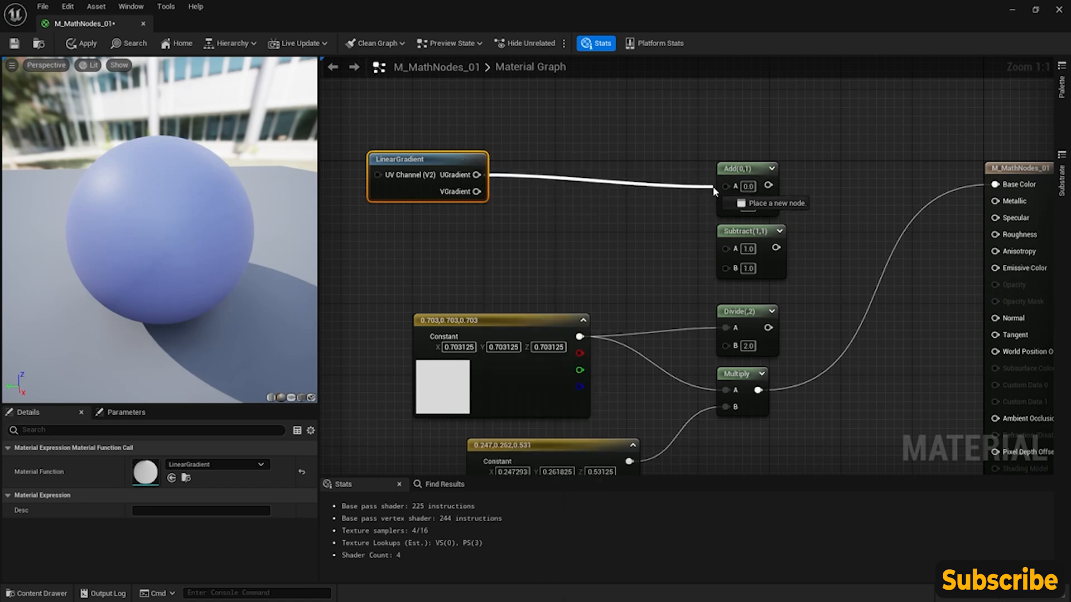
drag(443, 166, 470, 166)
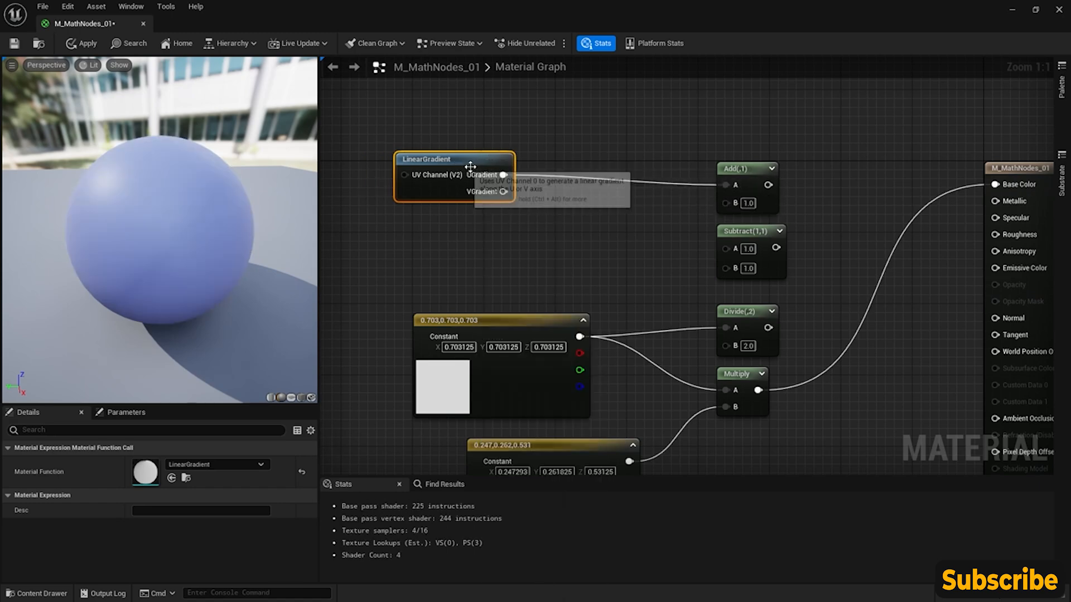
- Start previewing the Add node and switch the preview mesh to the cube
right_click(767, 175)
click(834, 193)
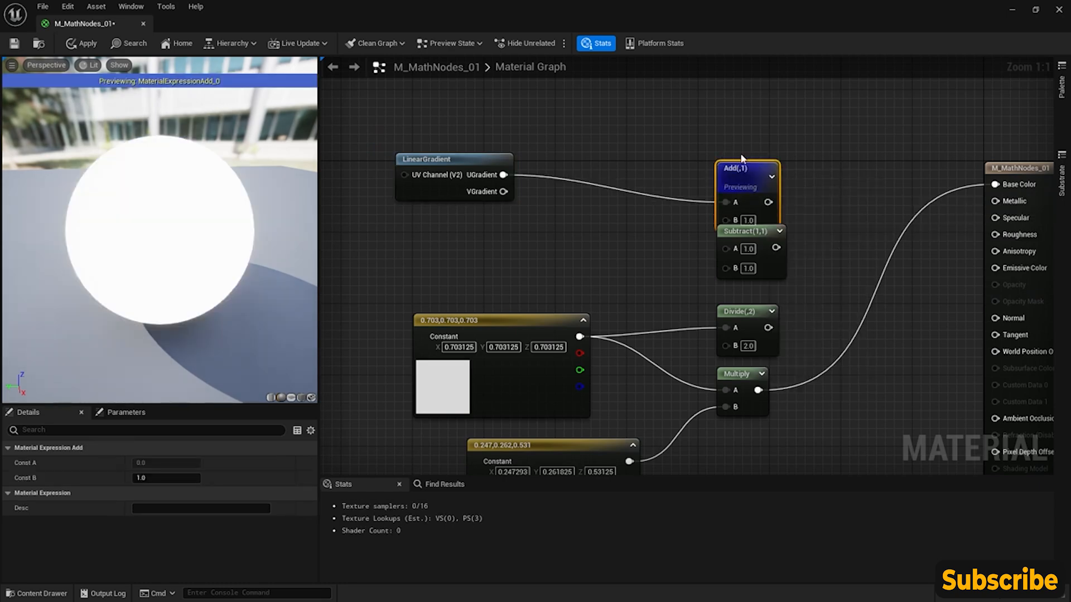
drag(159, 230, 242, 229)
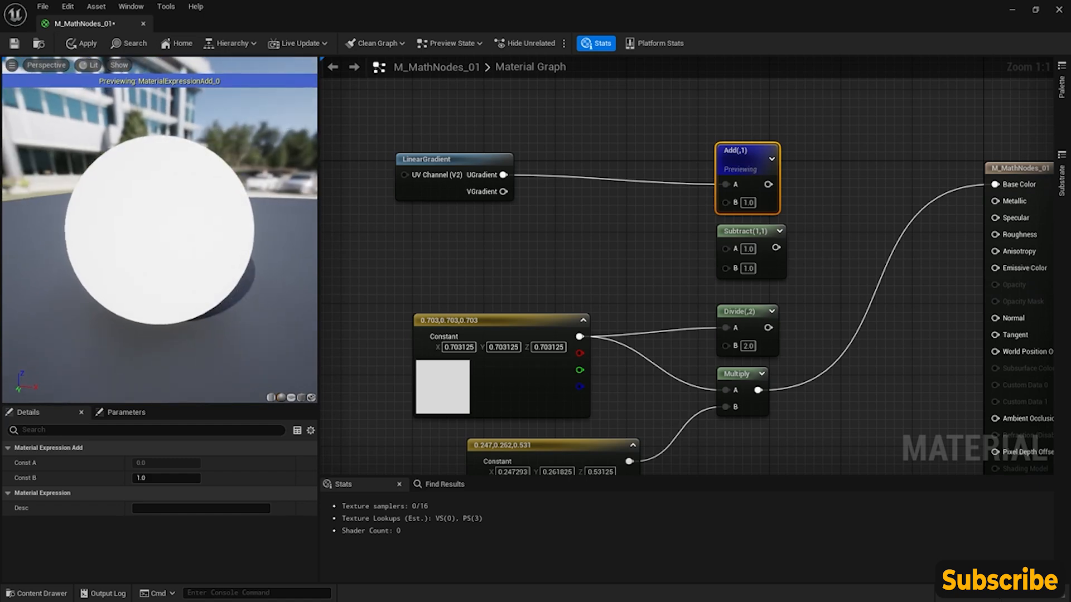
click(302, 398)
click(291, 398)
click(301, 398)
- Feed VGradient into the Add node's A input instead and connect the Add output to Base Color
drag(503, 191, 725, 185)
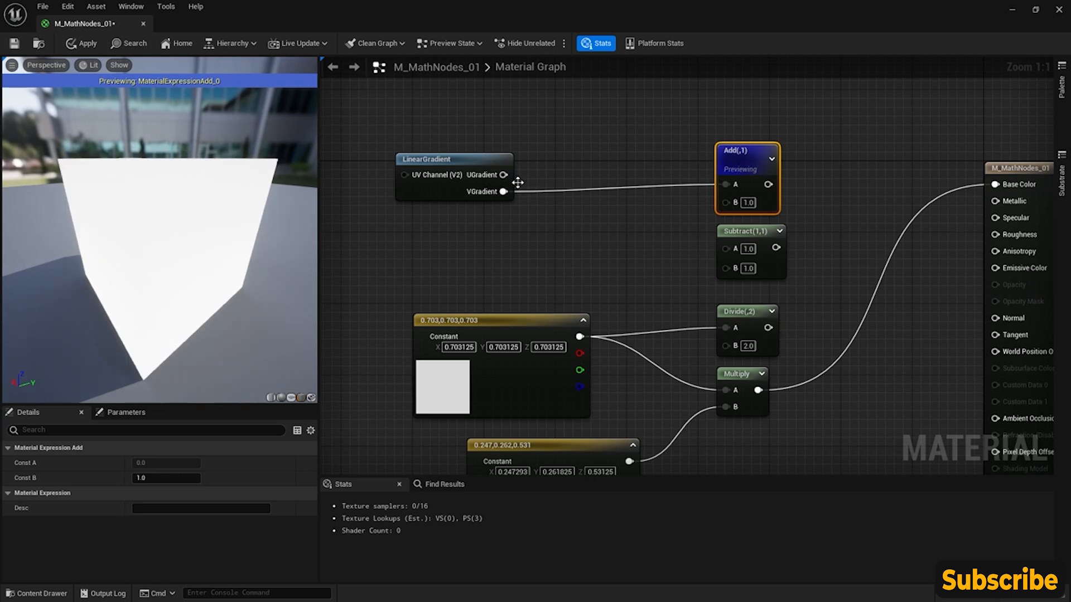
right_drag(691, 159, 676, 177)
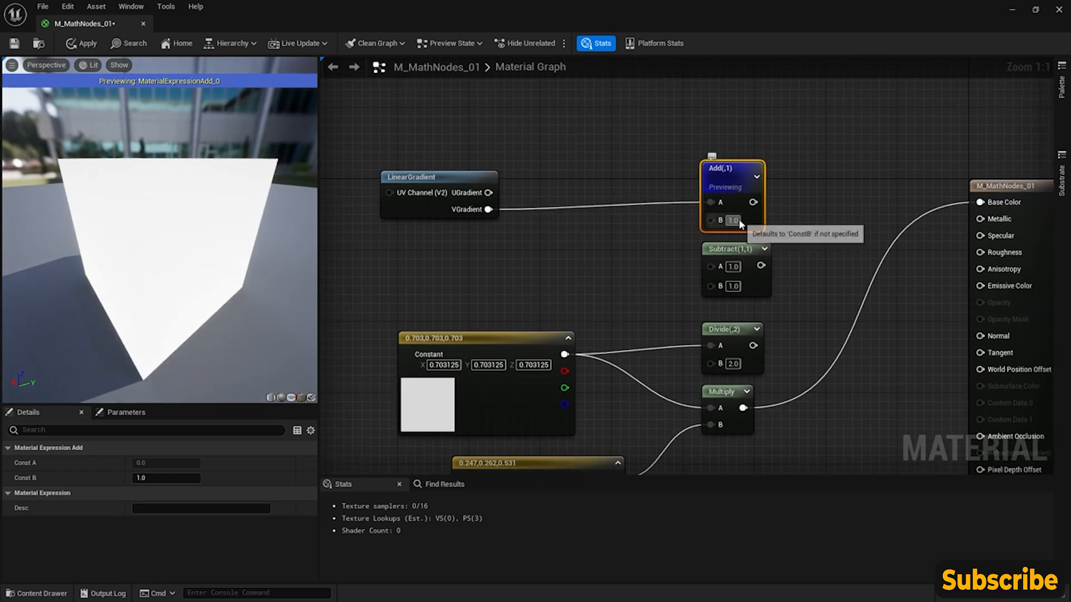
drag(753, 202, 980, 202)
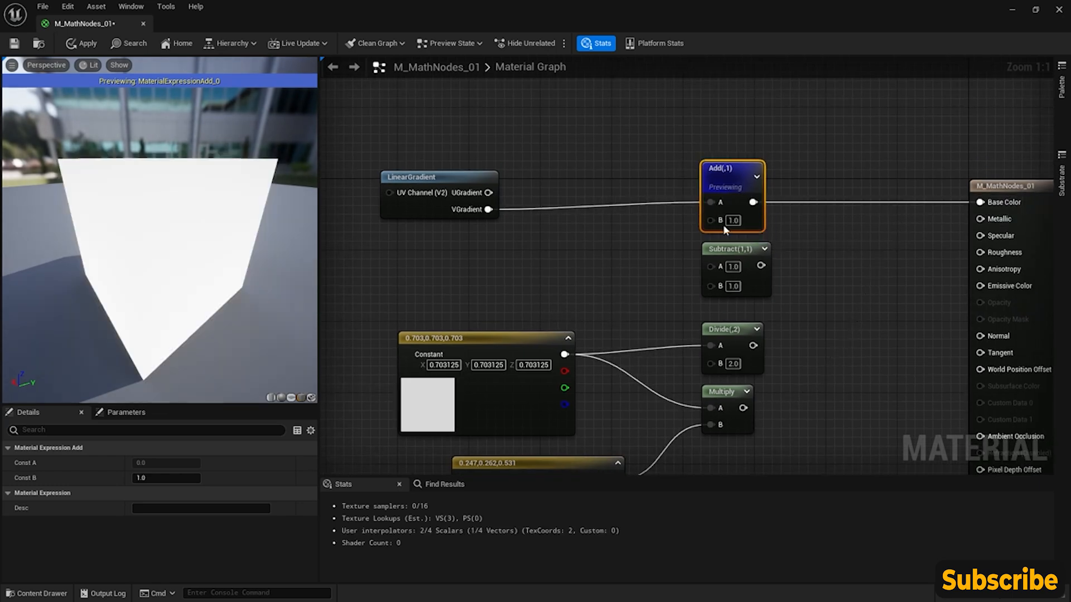
- Set the Add node's B value to 0 and inspect the gradient on the preview cube's face
click(732, 221)
text(0)
key(Return)
drag(224, 246, 78, 324)
drag(209, 137, 184, 129)
drag(117, 134, 139, 122)
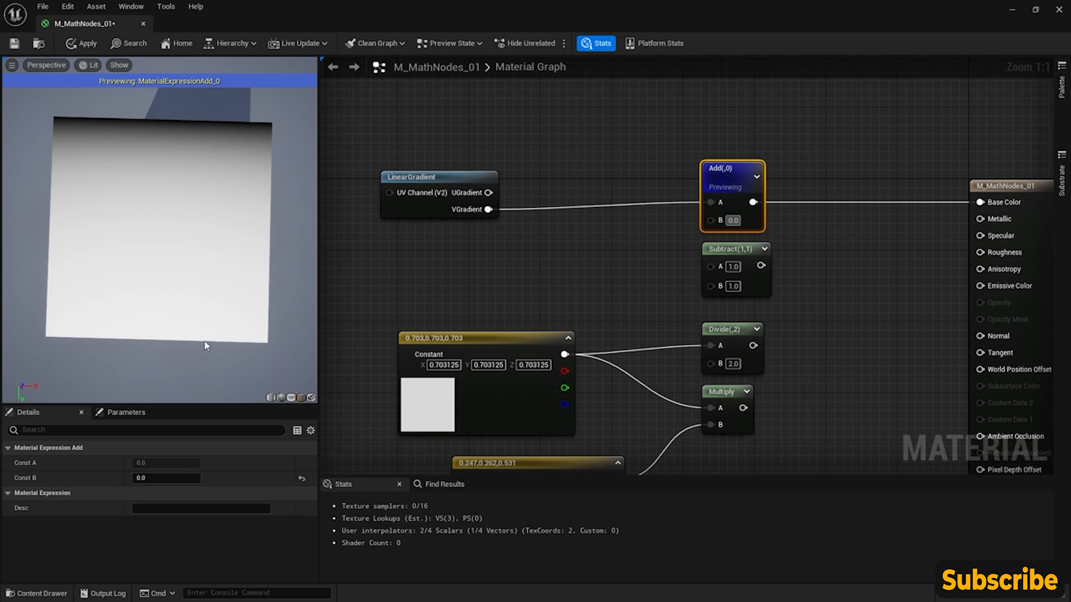
- Set the Add node's B value back to 1
click(735, 222)
text(1)
key(Return)
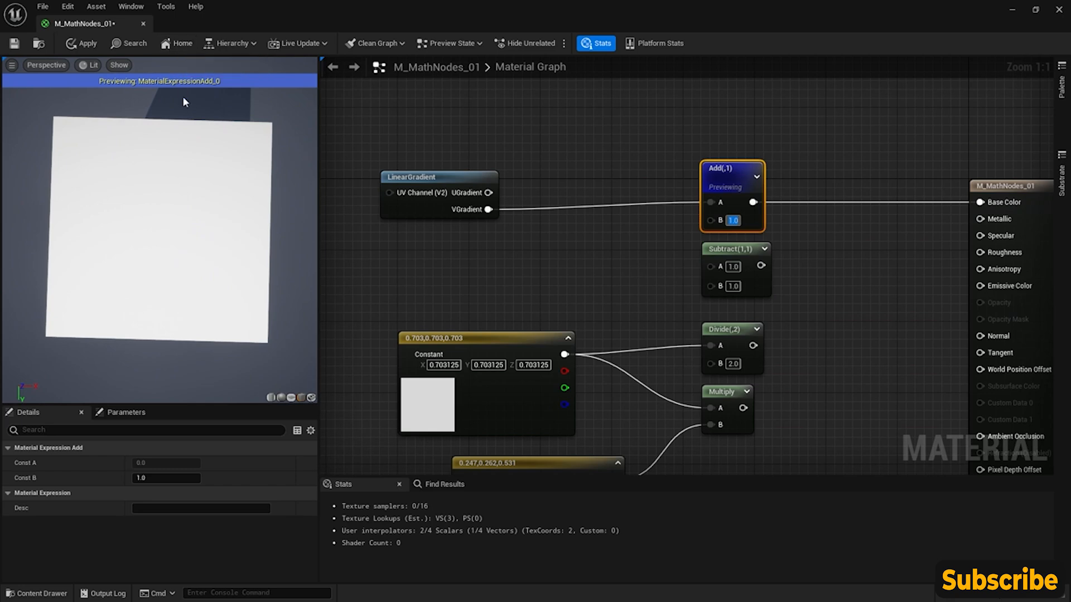
- Set the Add node's B value to 0.8
drag(196, 125, 196, 125)
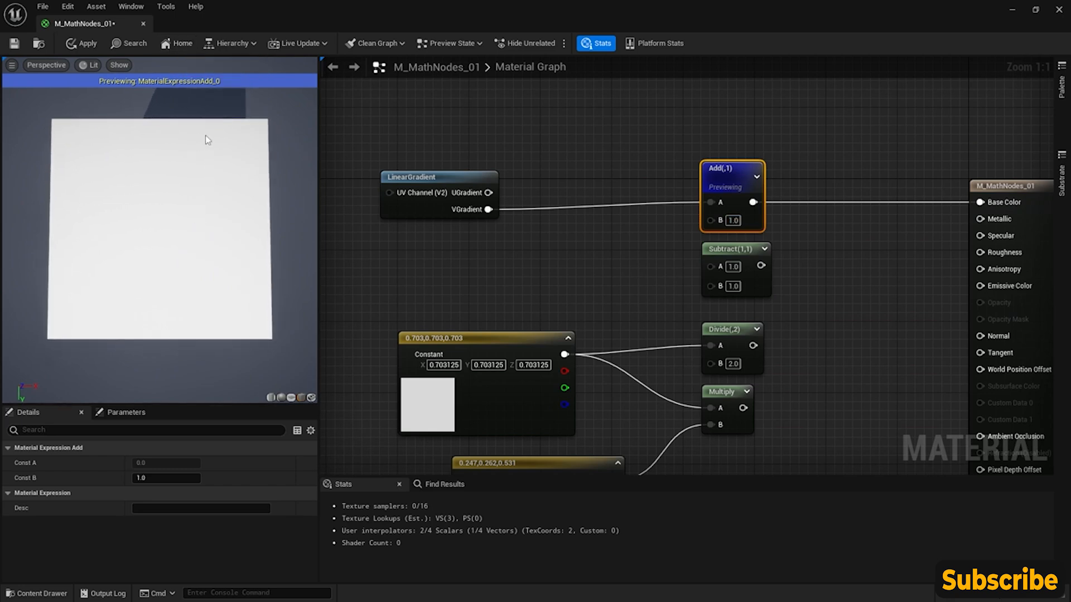
click(732, 220)
text(0.8)
key(Return)
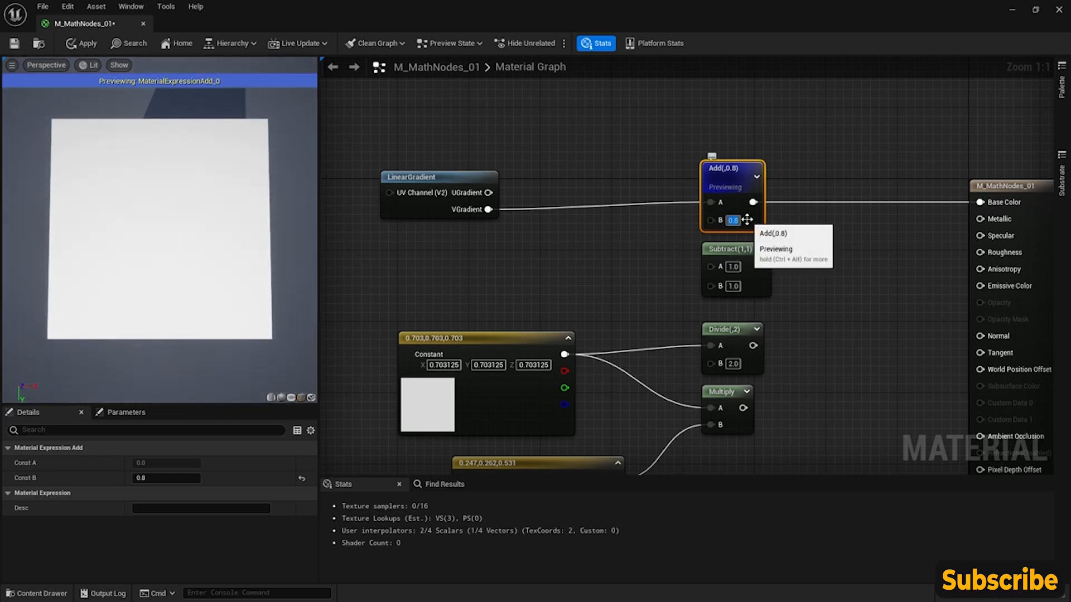
- Feed VGradient into the Subtract node's A input, connect its output to Base Color and set its B value to 0.8
drag(488, 209, 979, 202)
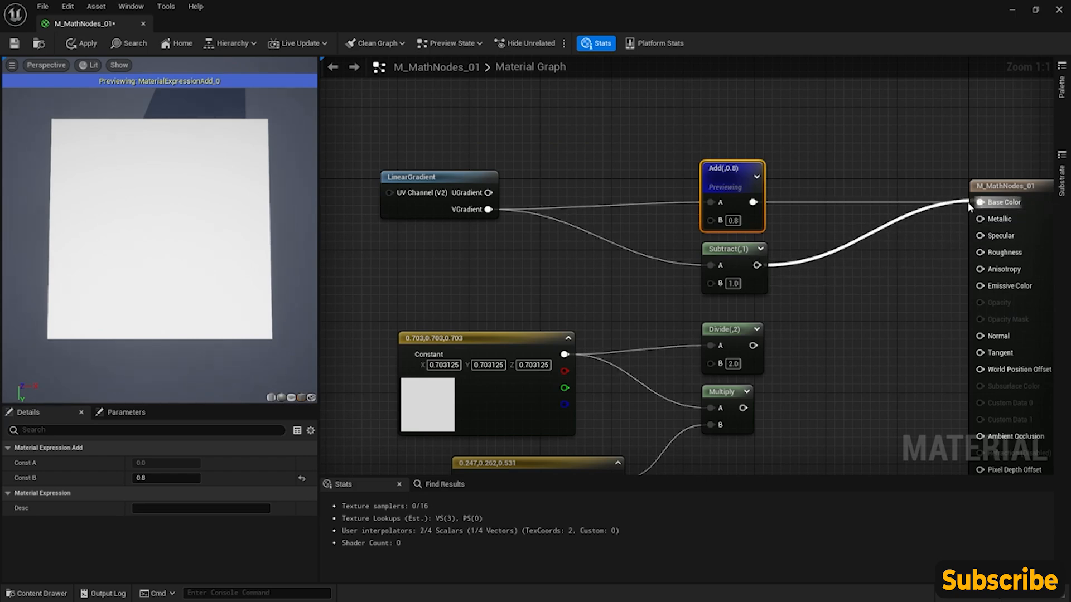
text(0.8)
key(Return)
- Start previewing the Subtract node on the cube
drag(162, 229, 167, 206)
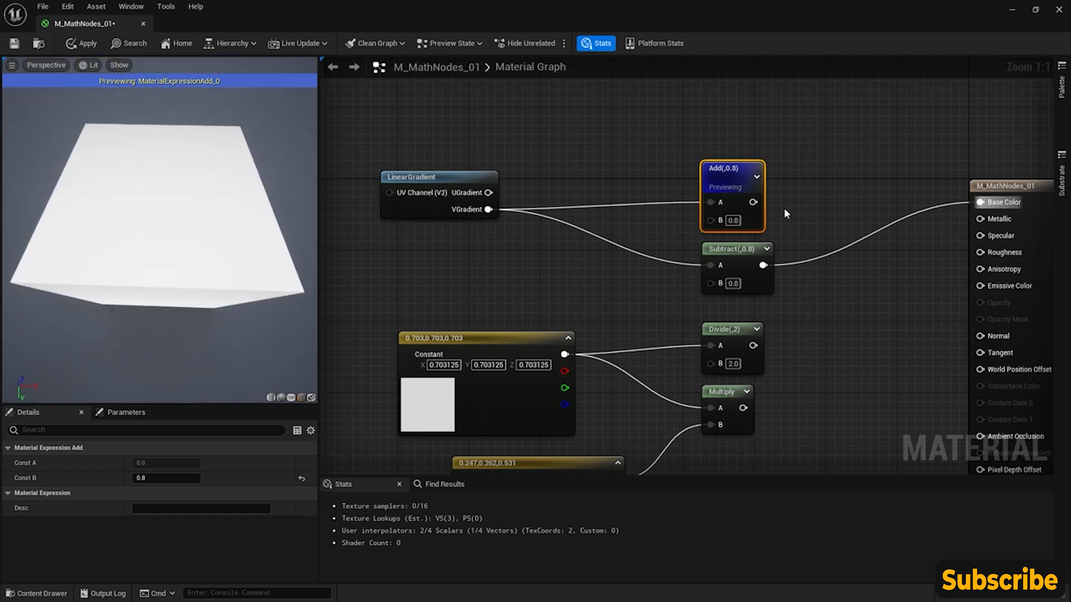
right_click(740, 246)
click(768, 270)
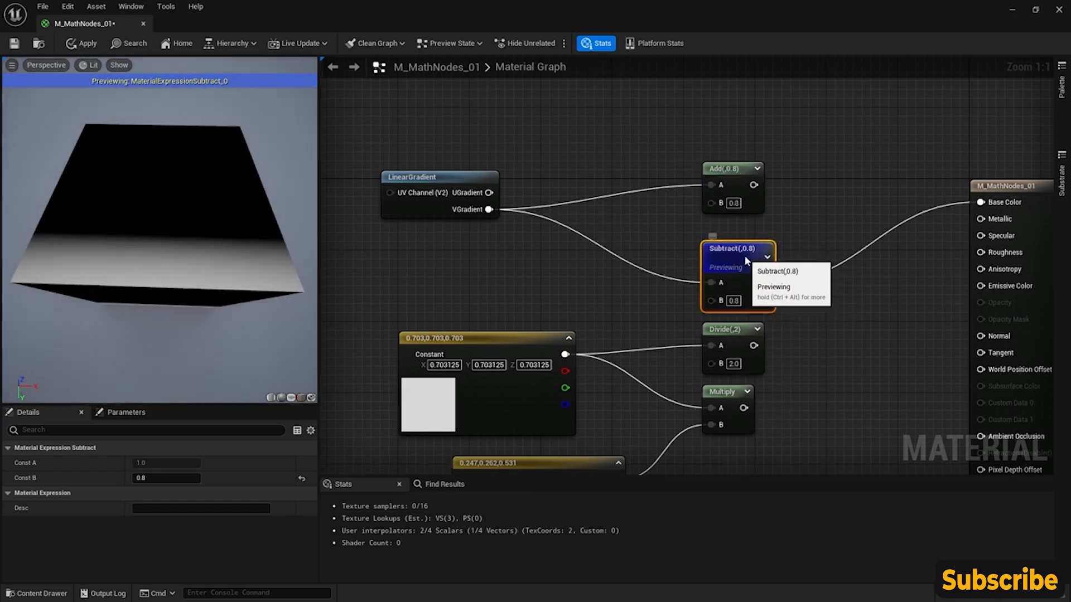
- Try a B value of 0 on the Subtract node, set it to 0.5 and inspect the gradient on the cube
drag(744, 256, 744, 247)
click(166, 473)
text(0)
key(Return)
text(0.5)
key(Return)
drag(87, 342, 70, 365)
drag(188, 127, 184, 127)
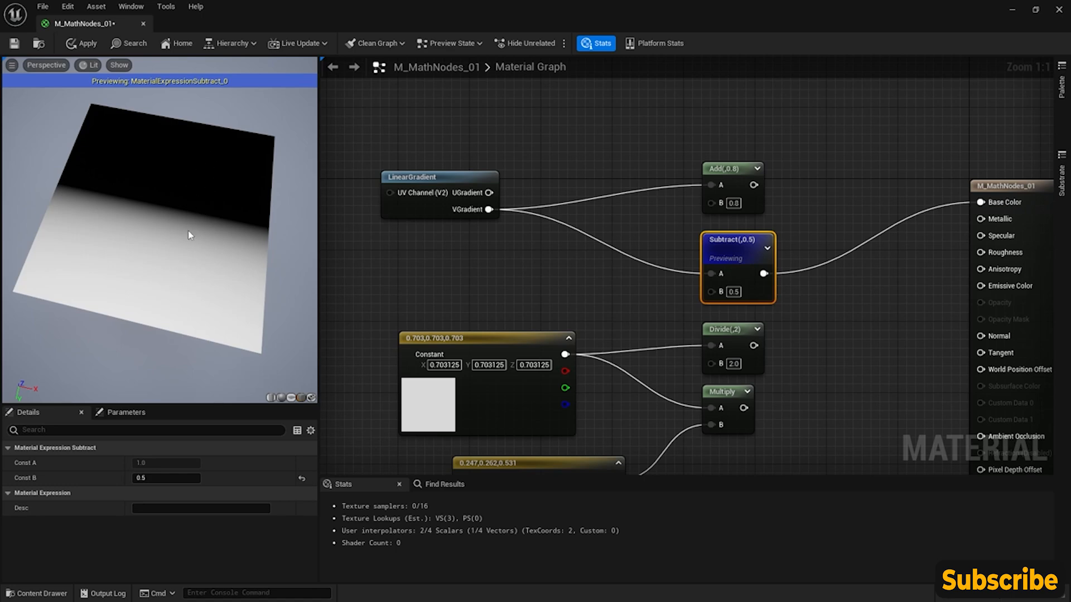
- Add a Power node in the empty graph area below the Multiply node
right_drag(518, 250, 549, 151)
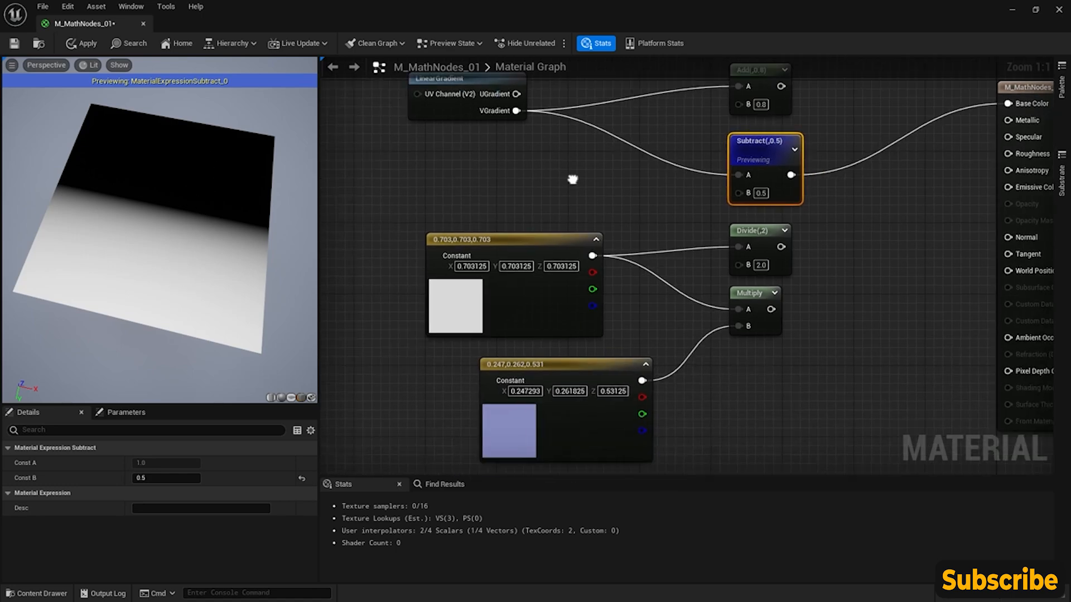
click(598, 367)
right_drag(660, 249, 636, 187)
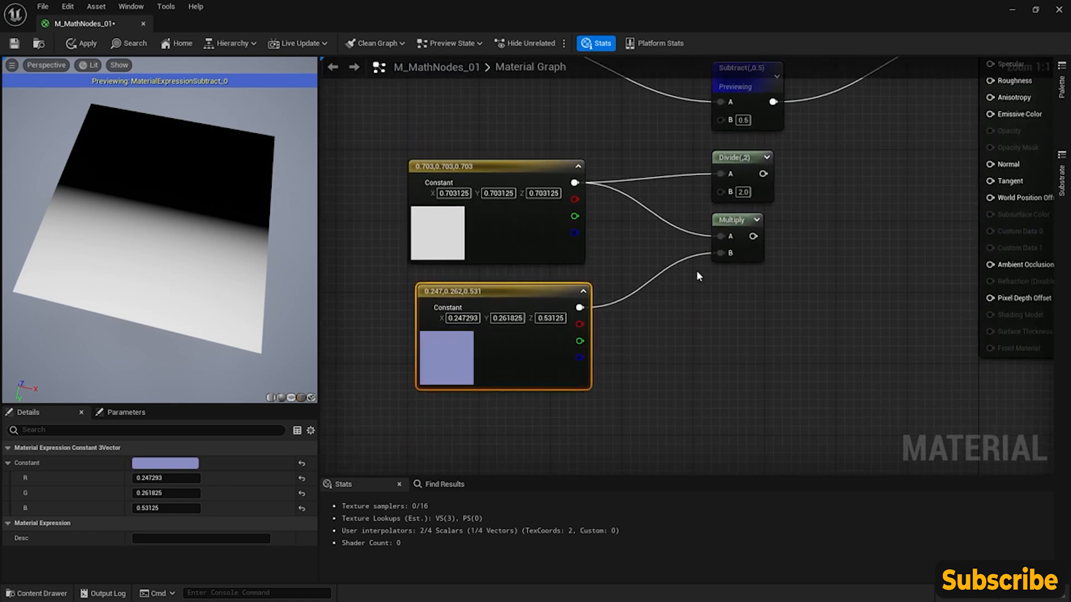
click(728, 398)
right_click(734, 404)
click(726, 399)
right_click(726, 399)
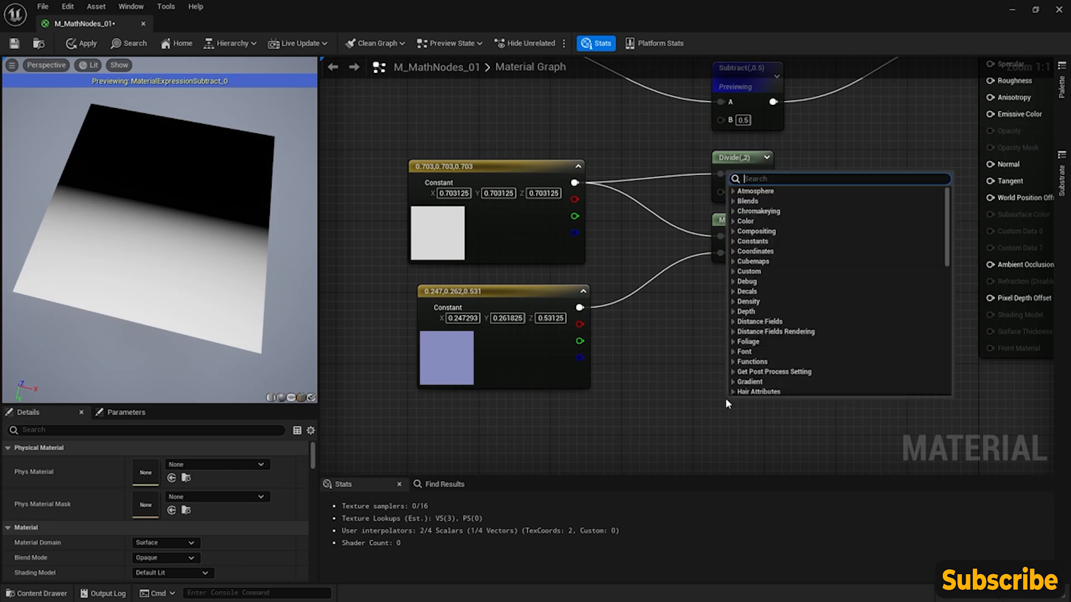
text(pow)
key(Return)
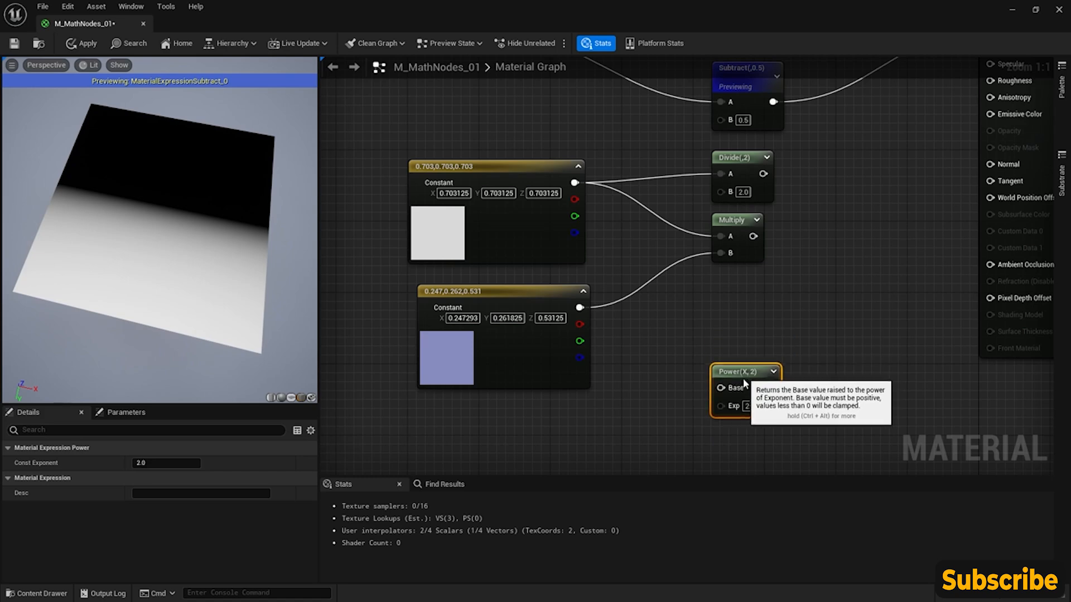
- Move the Power node above the Add node, feed VGradient into its Base input and connect its output to Base Color
drag(742, 375, 635, 115)
right_drag(607, 138, 615, 433)
drag(653, 415, 751, 220)
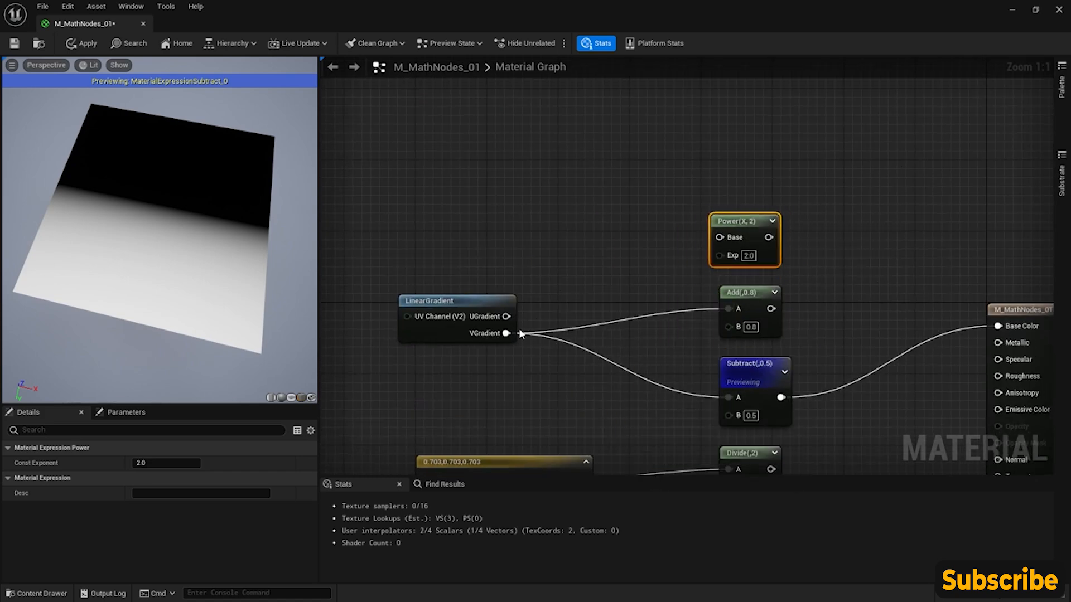
drag(506, 333, 986, 326)
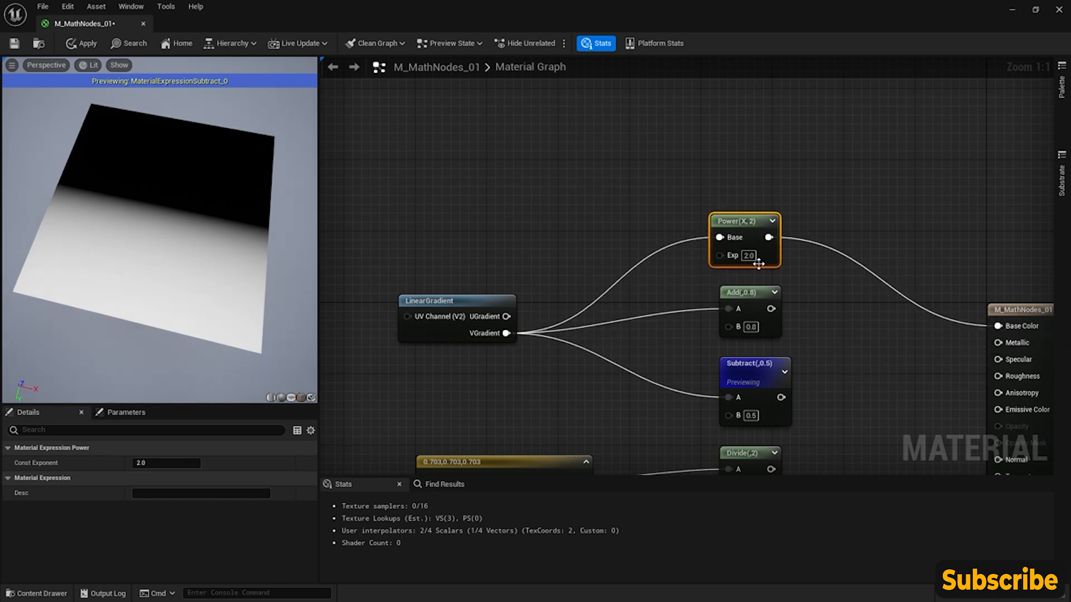
- Set the Power node's exponent to 1 and start previewing that node
text(1)
key(Return)
right_click(754, 219)
click(785, 242)
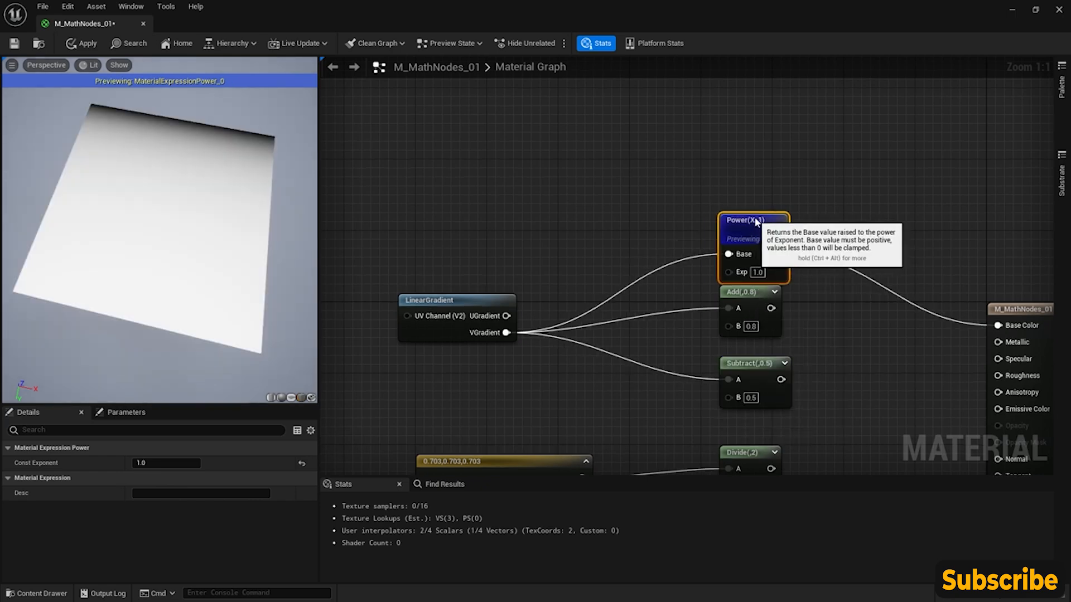
- Try exponents 2, 3, 4, 5 and 6 on the Power node and compare the gradient on the cube's face
drag(150, 257, 181, 241)
click(166, 462)
text(2)
key(Return)
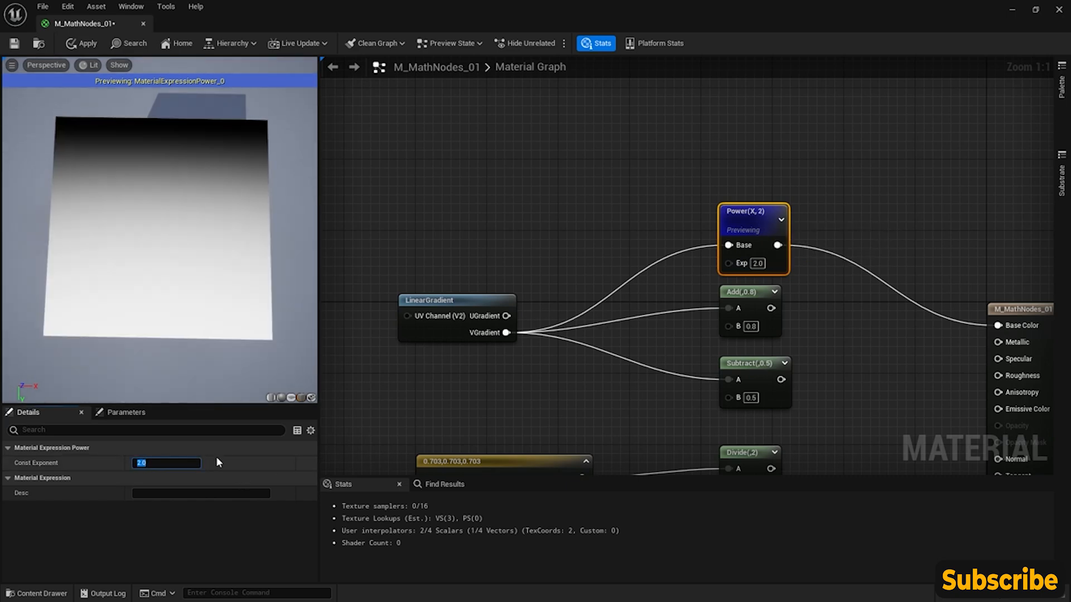
text(3)
key(Return)
text(4)
key(Return)
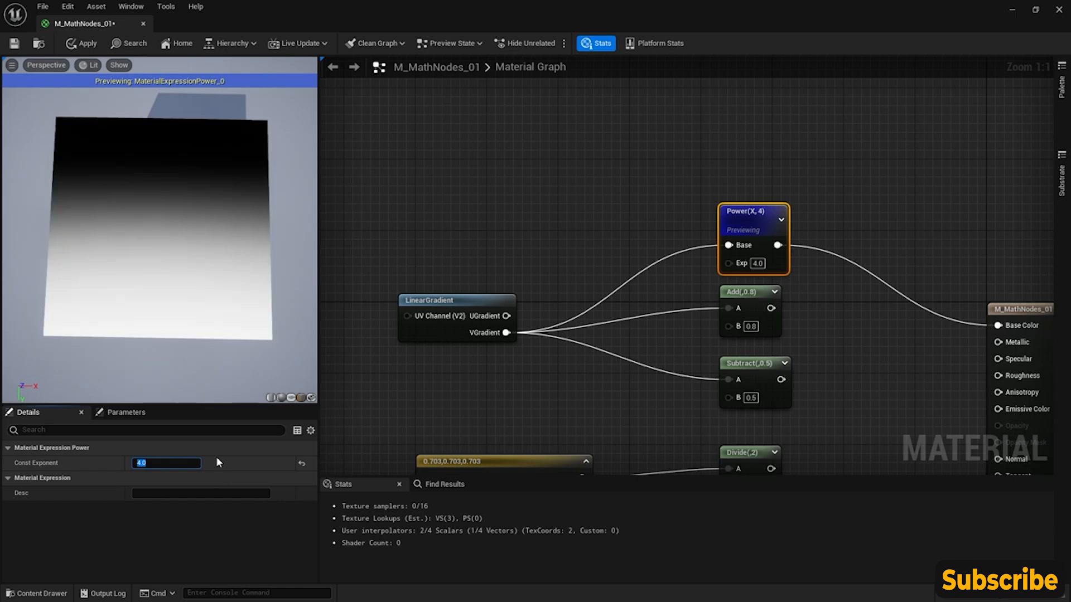
text(5)
key(Return)
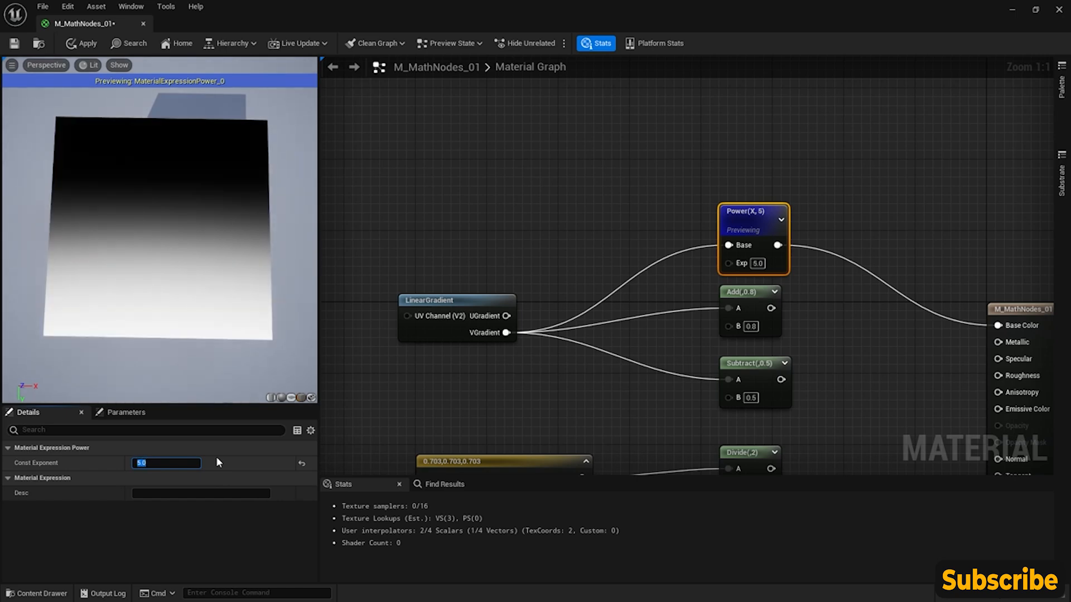
text(6)
key(Return)
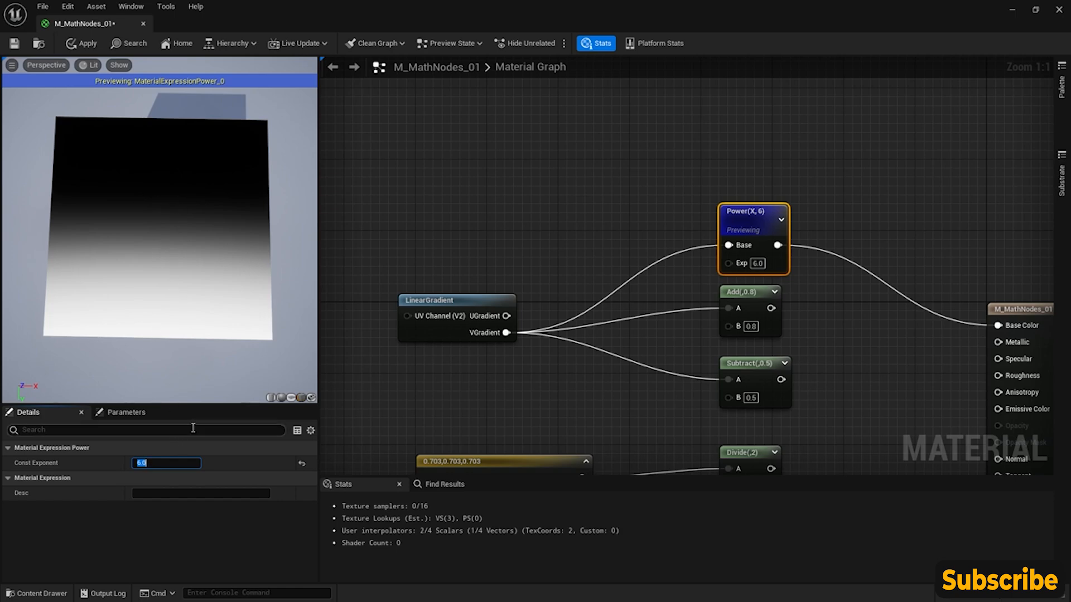
- Set the Power node's exponent to 0.5
text(0.5)
key(Return)
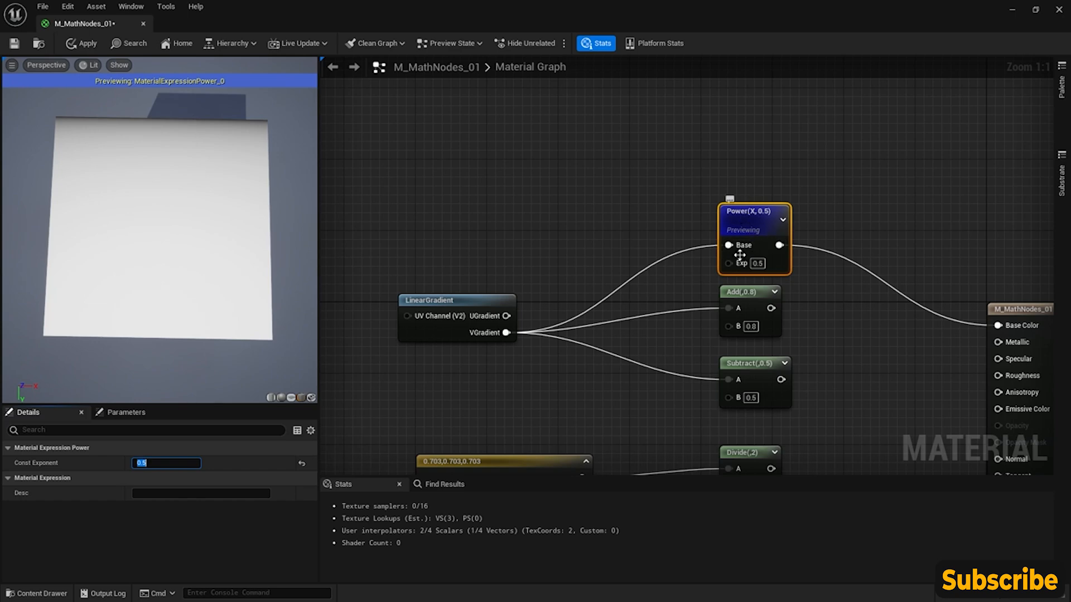
right_drag(619, 288, 576, 162)
scroll(624, 182, down, 2)
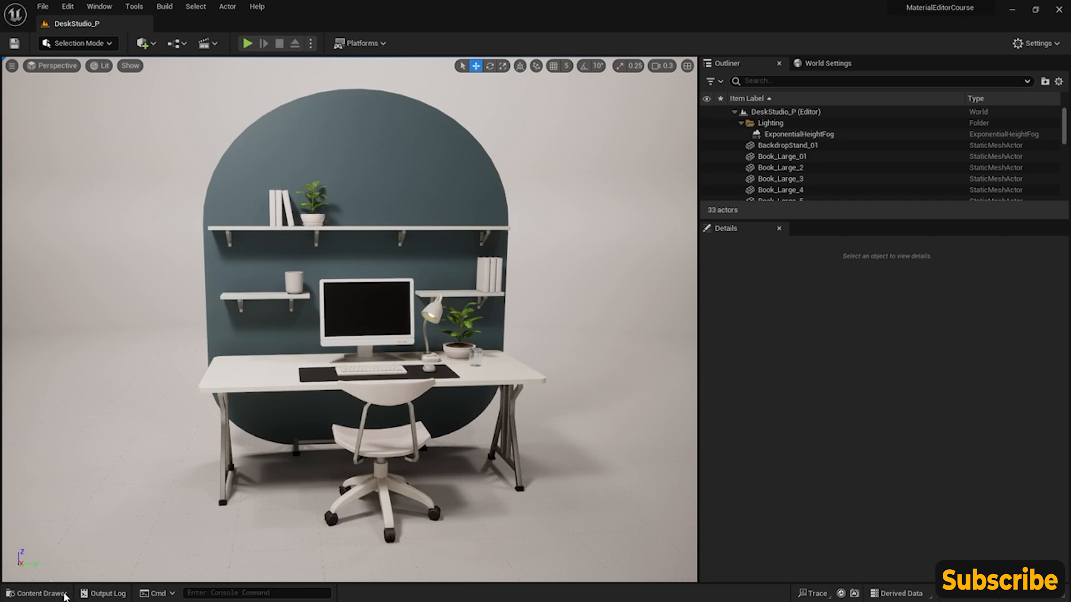
- Create a material named M_Clamp_01 in the CoreNodes folder and open it for editing
click(56, 593)
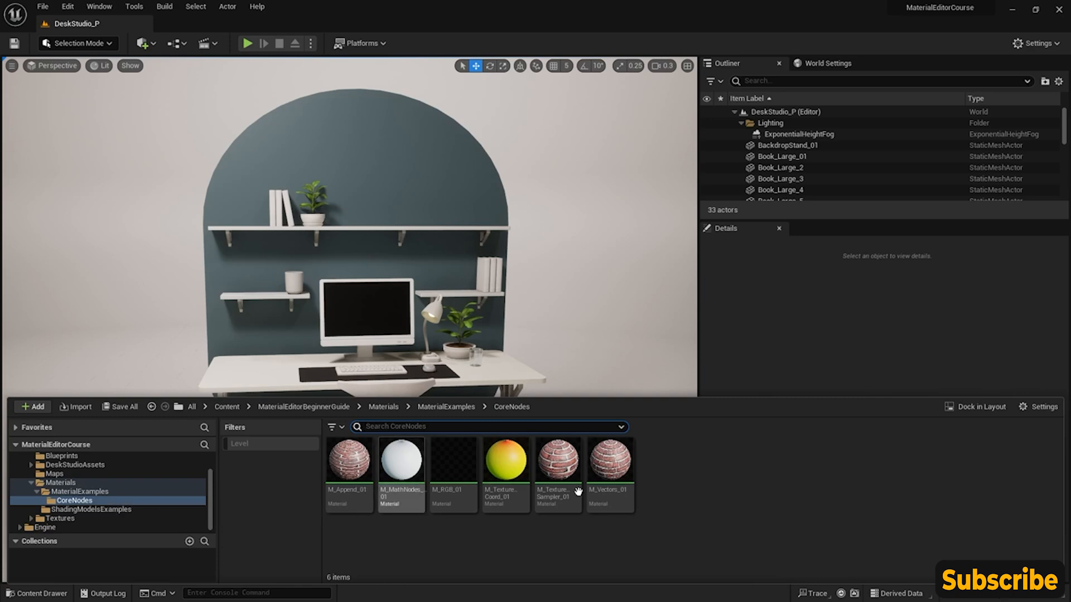
right_click(664, 466)
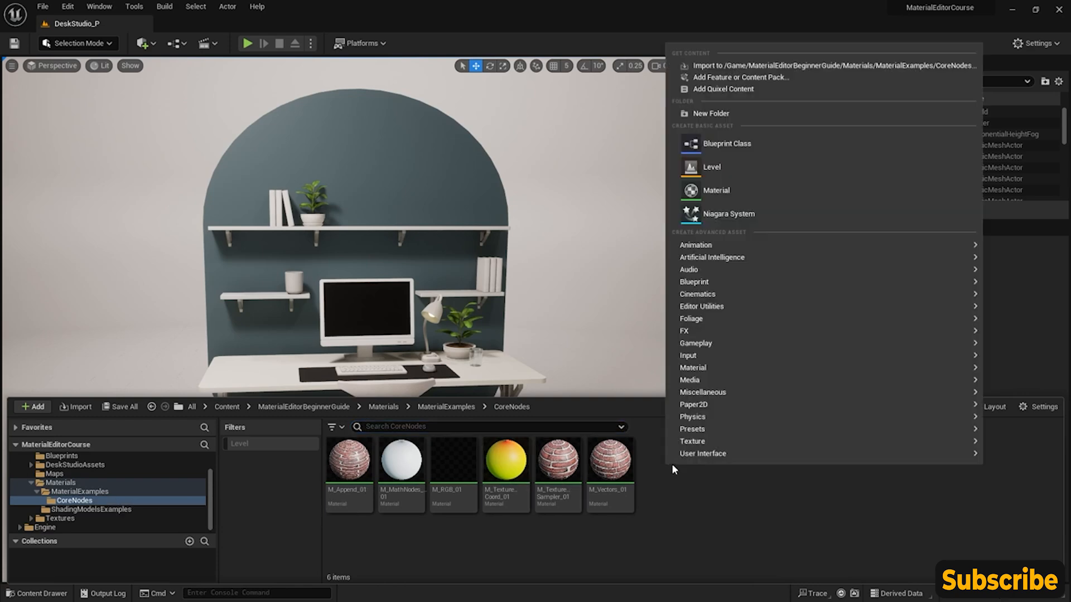
click(725, 191)
text(M_Cl)
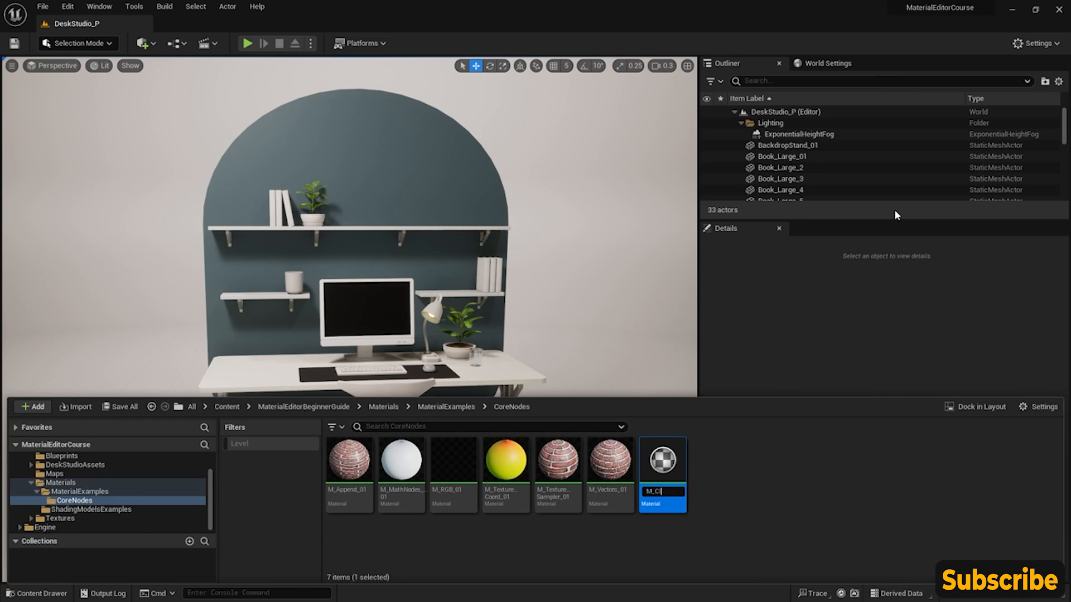
key(Return)
double_click(402, 467)
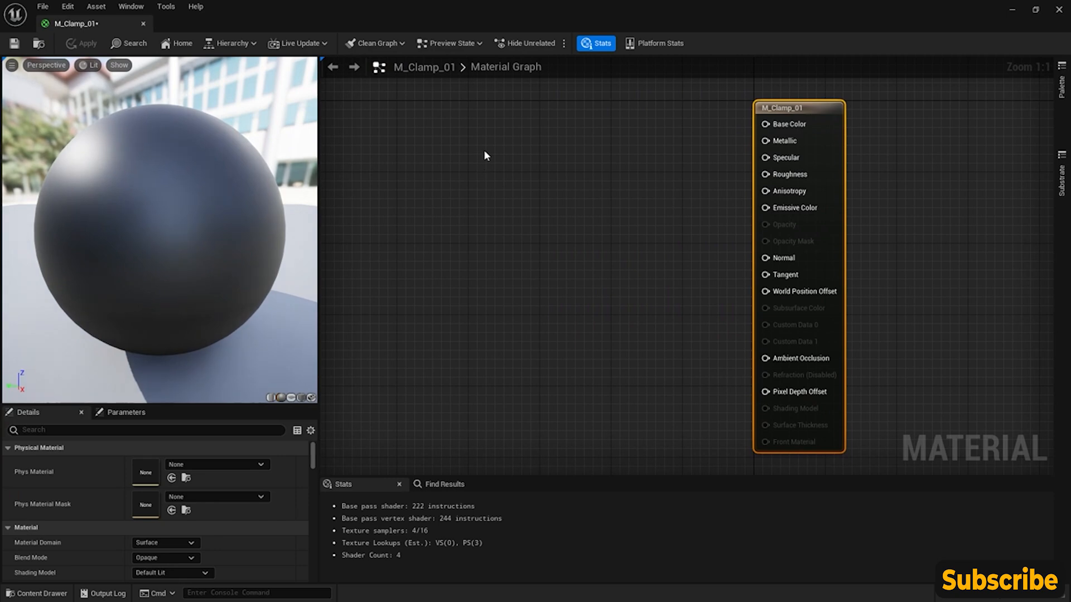
- Add a Constant3Vector node to the graph and connect its output to Emissive Color
click(470, 116)
mouse_move(528, 115)
mouse_down()
mouse_move(489, 115)
mouse_move(509, 110)
mouse_up()
drag(558, 134, 754, 208)
drag(497, 122, 508, 204)
- Set the Constant3Vector's color to white with R, G and B at 1.0
click(170, 463)
drag(343, 450, 334, 345)
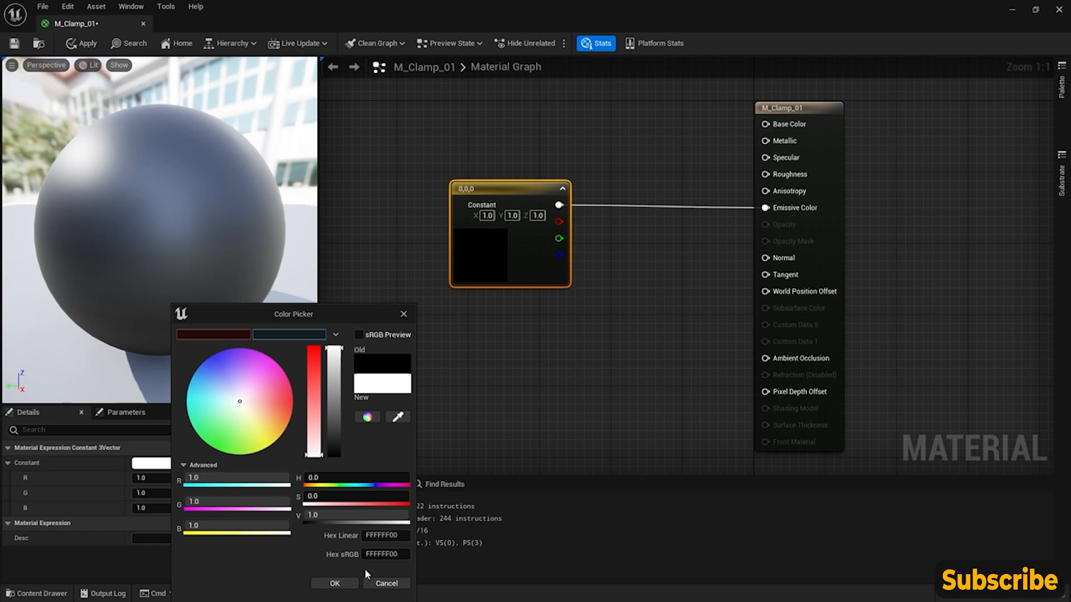
click(334, 584)
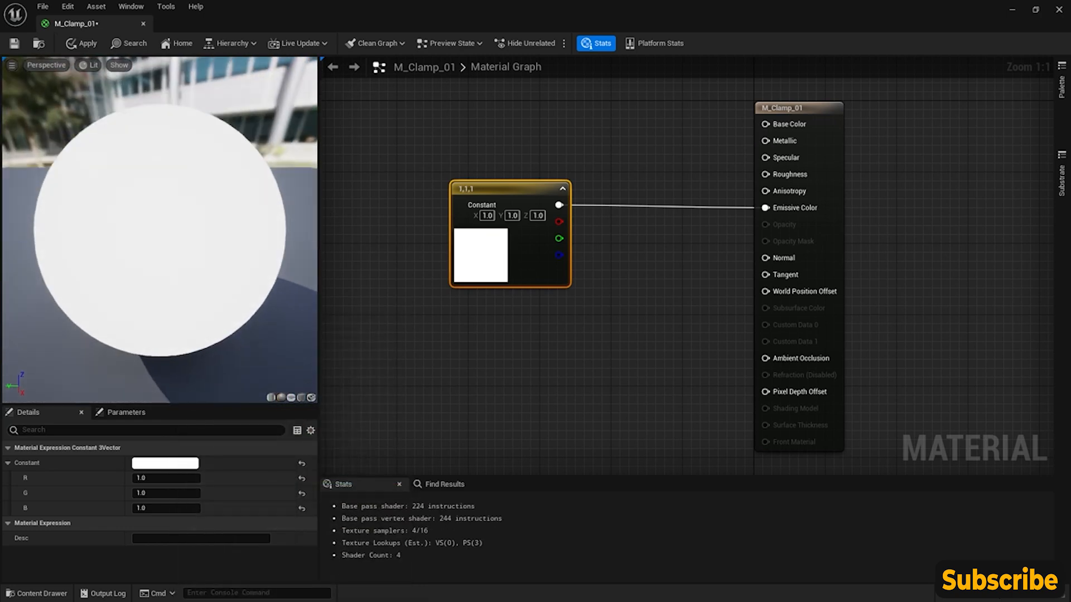
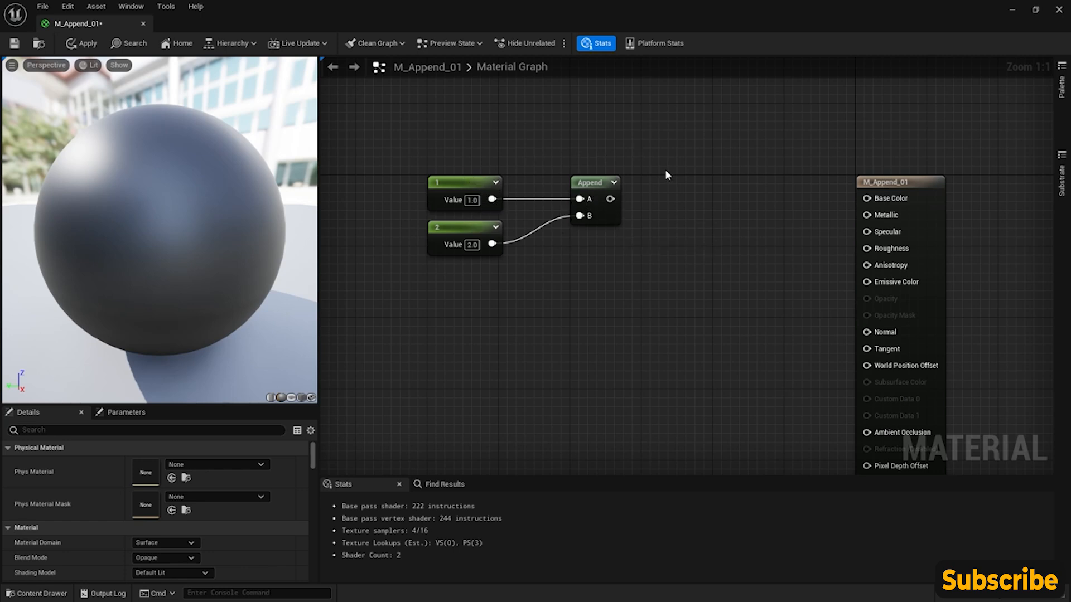
- Add a Constant2Vector node below the two constants and set its X to 1.0 and Y to 2.0
right_click(525, 302)
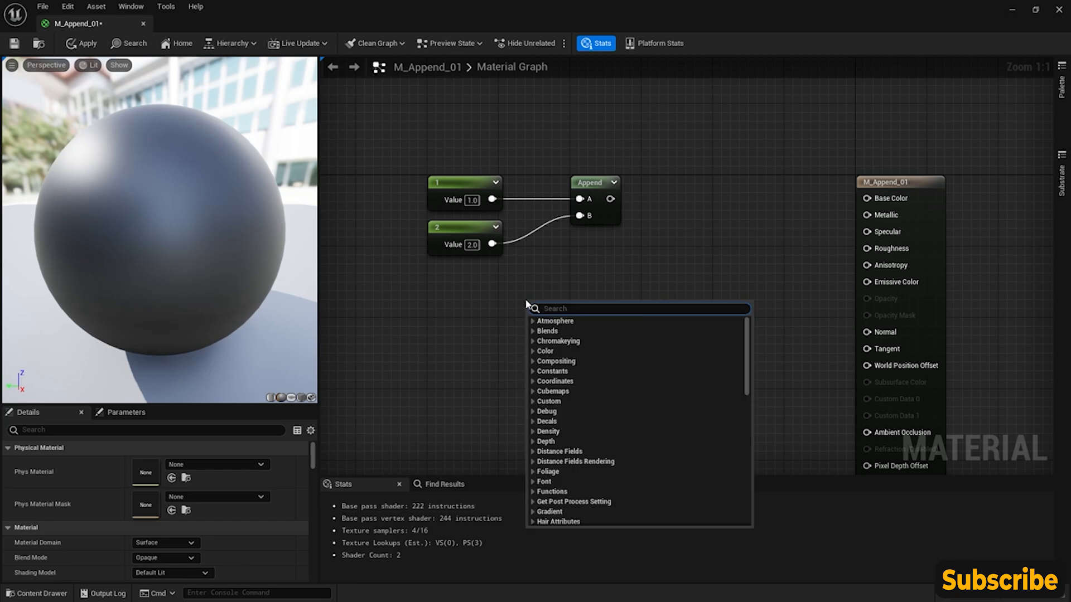
text(const)
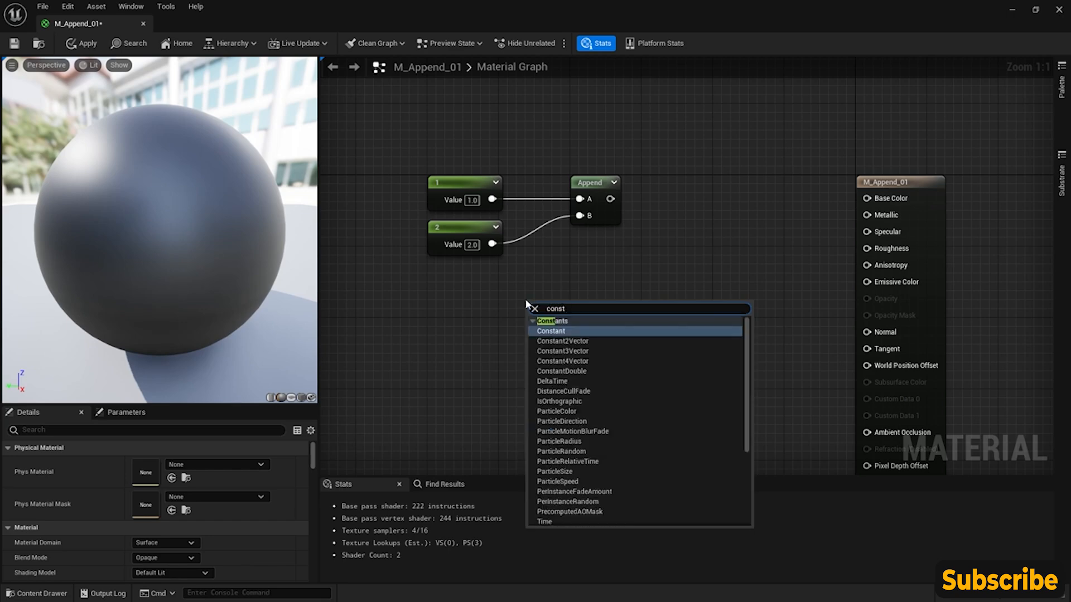
click(563, 340)
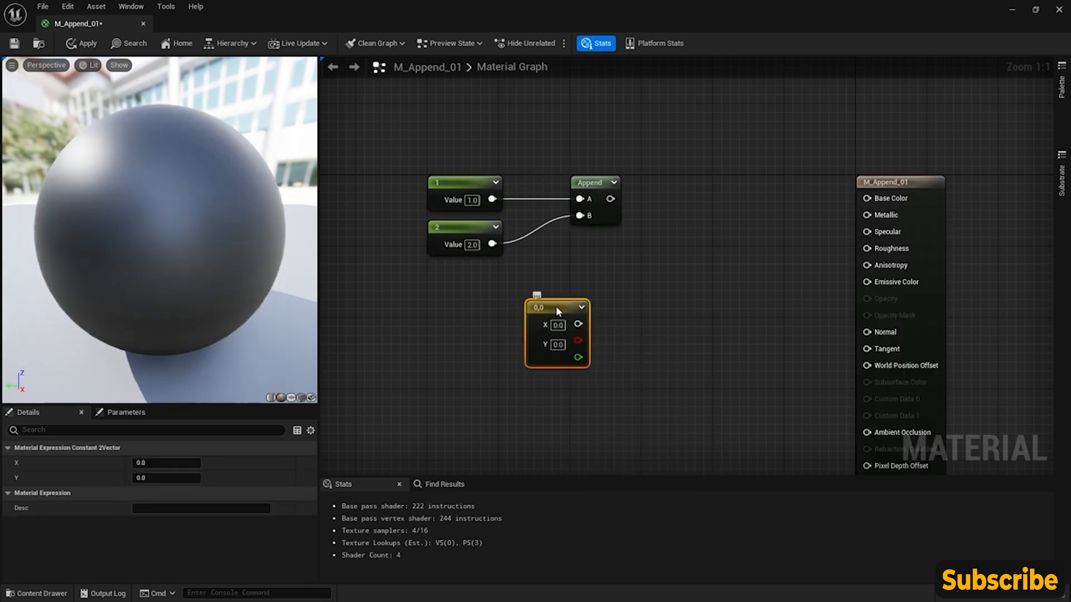
drag(555, 306, 479, 286)
click(477, 307)
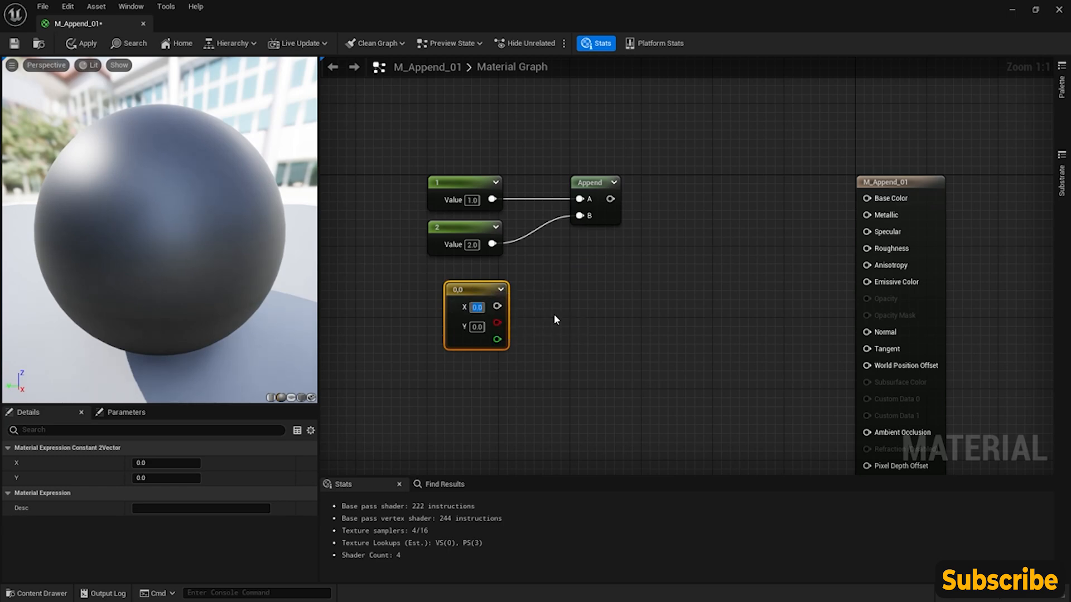
text(1)
key(Tab)
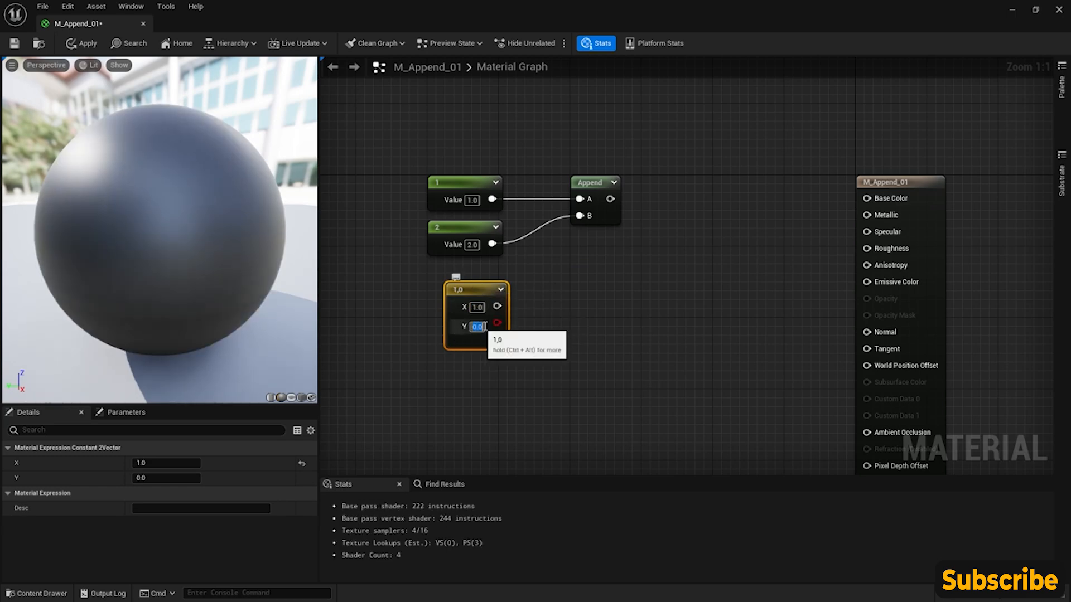
text(2)
click(522, 322)
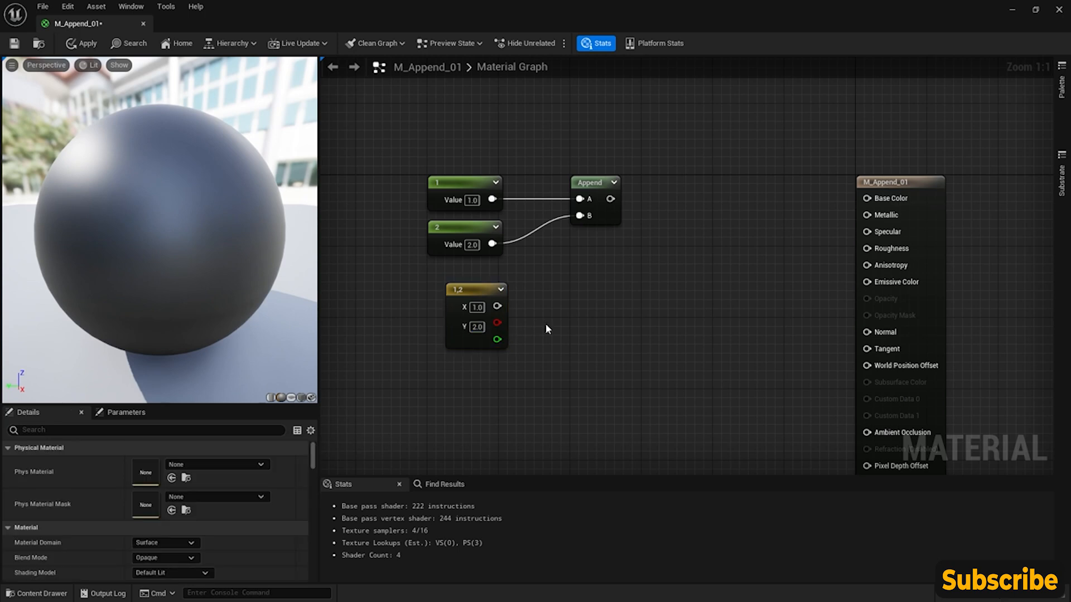
- Move the constants, Append and Constant2Vector nodes together lower in the graph to free space above them
drag(390, 153, 655, 267)
click(526, 288)
drag(373, 144, 703, 405)
drag(476, 299, 426, 362)
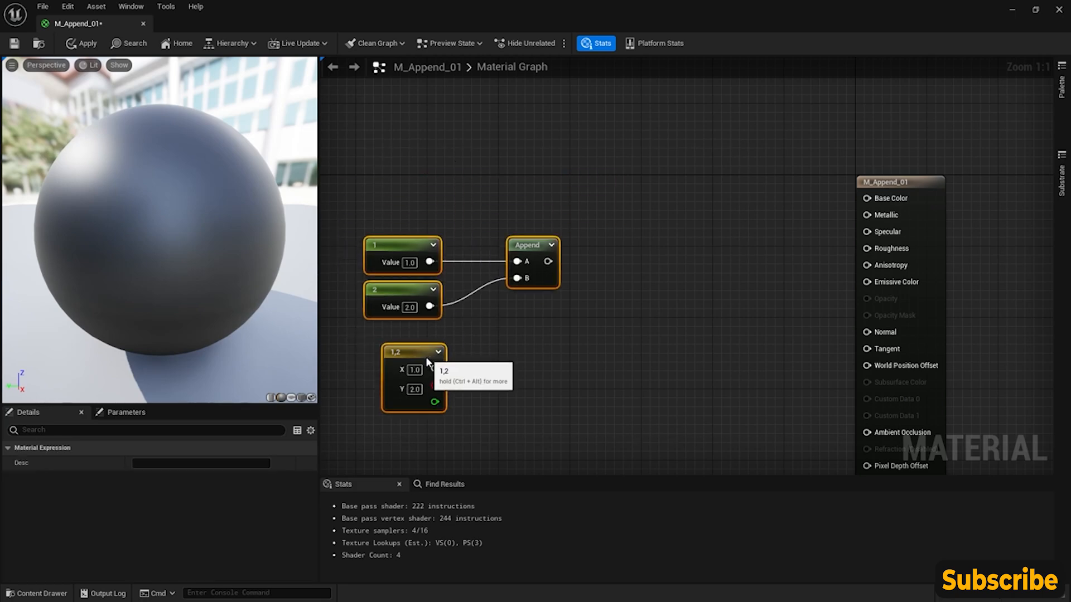
right_drag(426, 361, 568, 364)
click(506, 193)
- Add a TextureCoordinate node and place it above the constant nodes
right_click(476, 191)
text(texture)
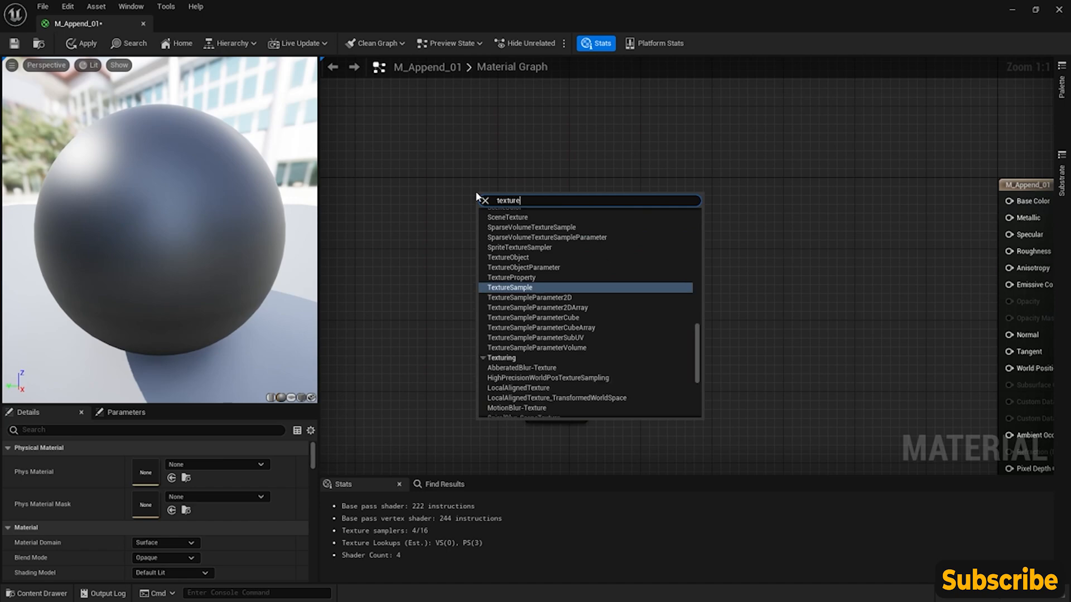
text( coo)
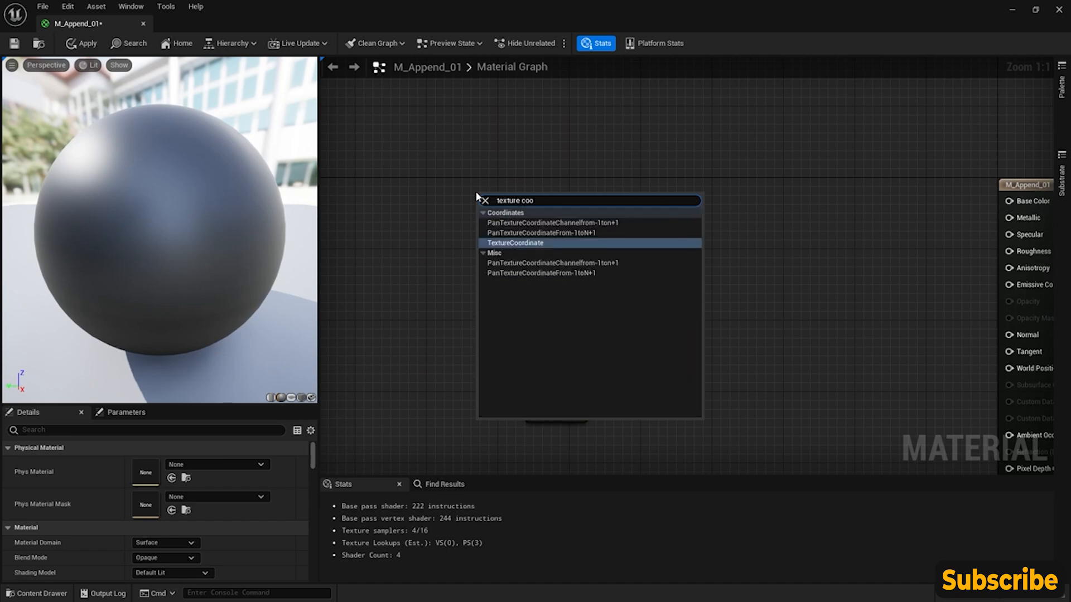
key(Return)
drag(503, 207, 444, 157)
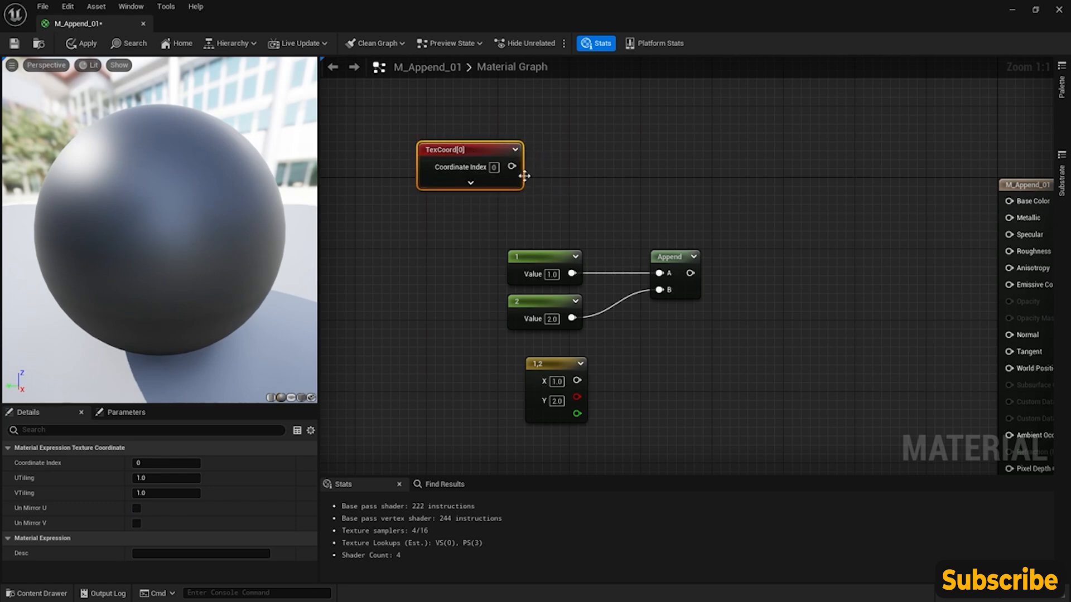
- Add a TextureSample node between the Append node and the material output, level with TexCoord
right_click(698, 166)
text(texture)
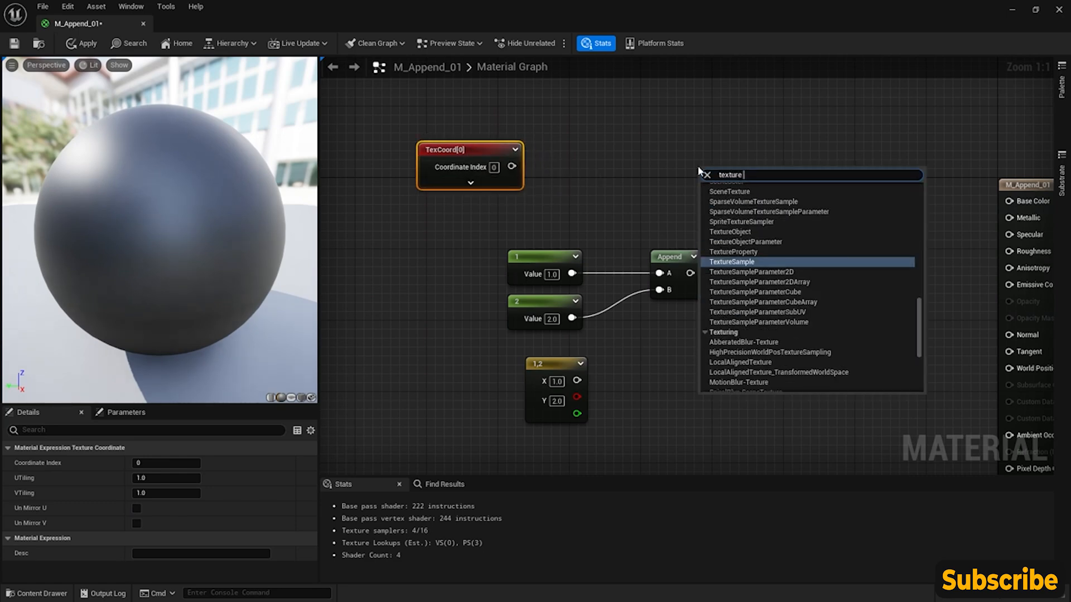
key(Escape)
drag(699, 170, 767, 145)
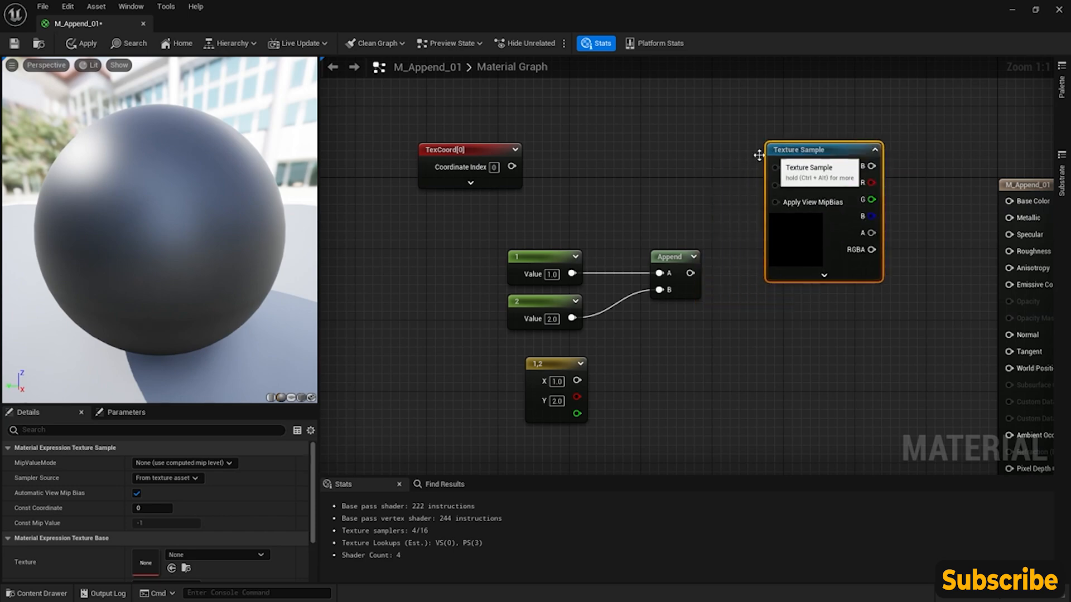
- Add a Multiply node, wire TexCoord through its A input to the Texture Sample's UVs, and connect RGB to Base Color
click(638, 156)
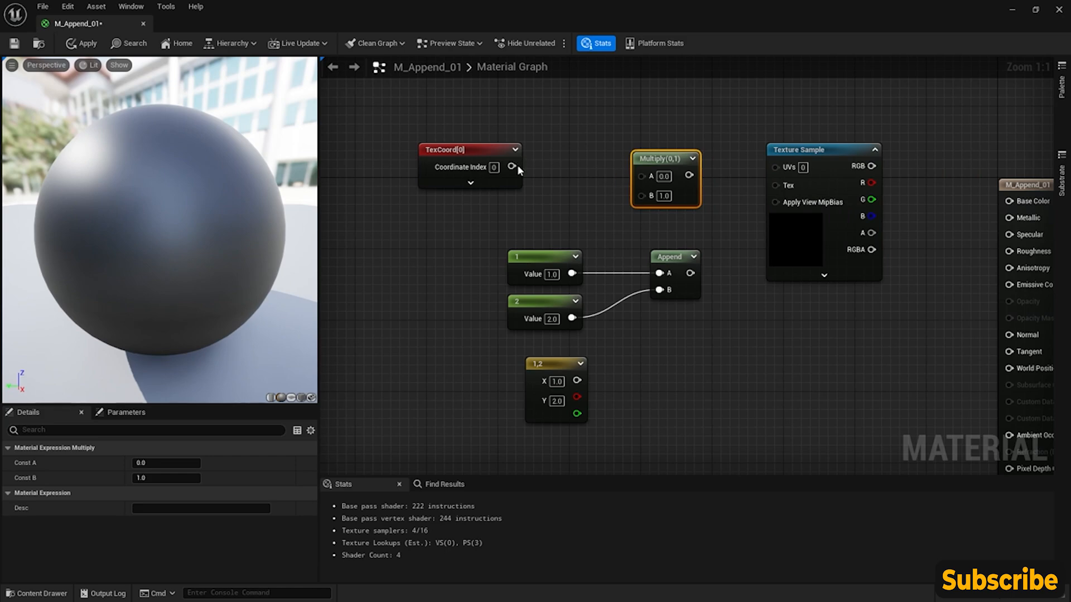
drag(511, 166, 776, 166)
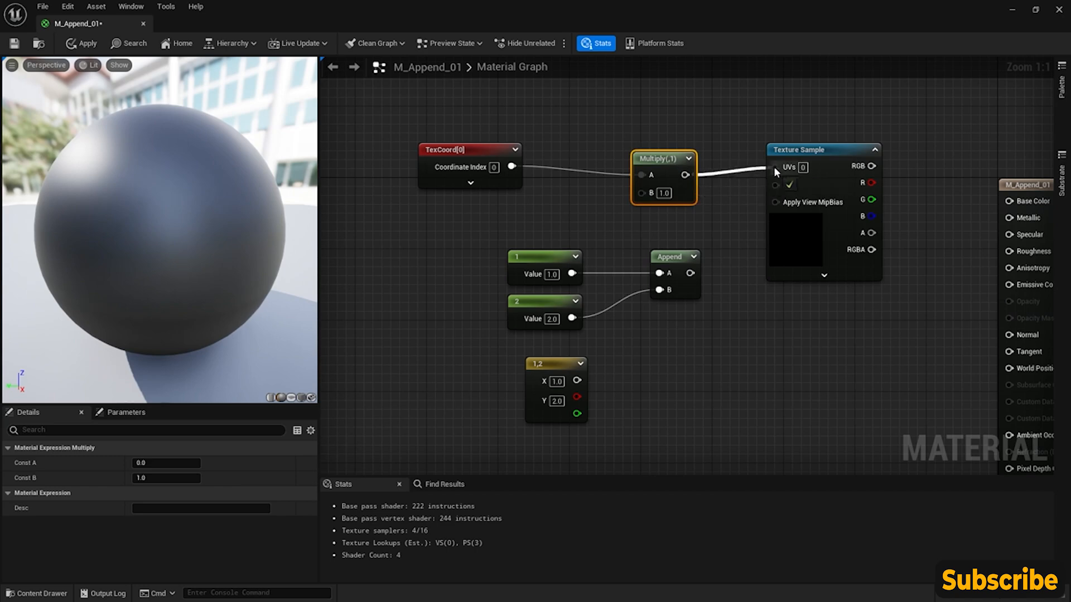
drag(872, 166, 1010, 201)
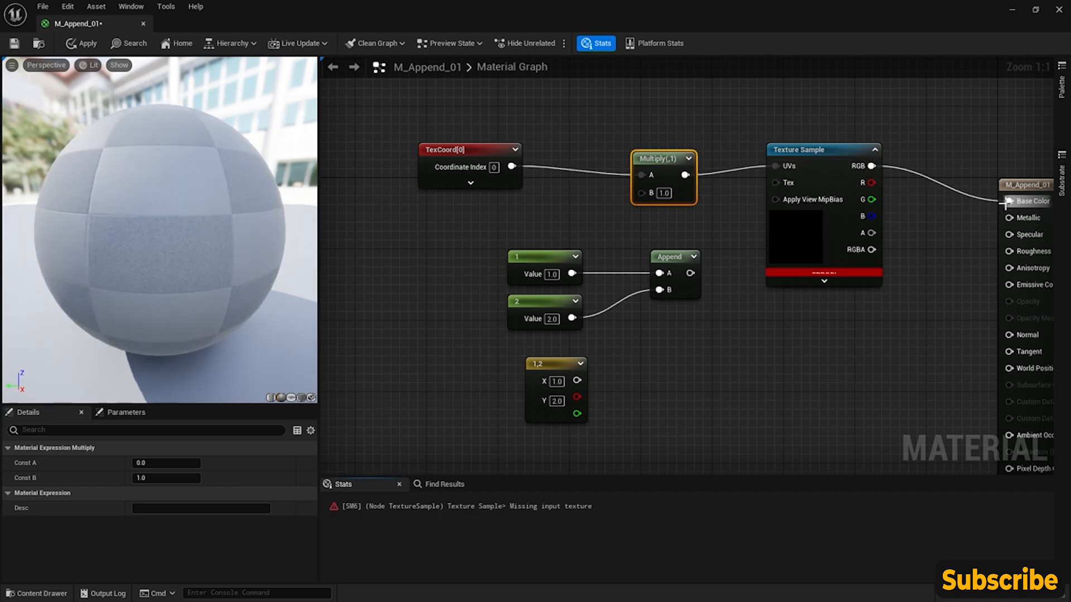
- Assign the T_BrickWall_01 texture to the Texture Sample node
click(815, 242)
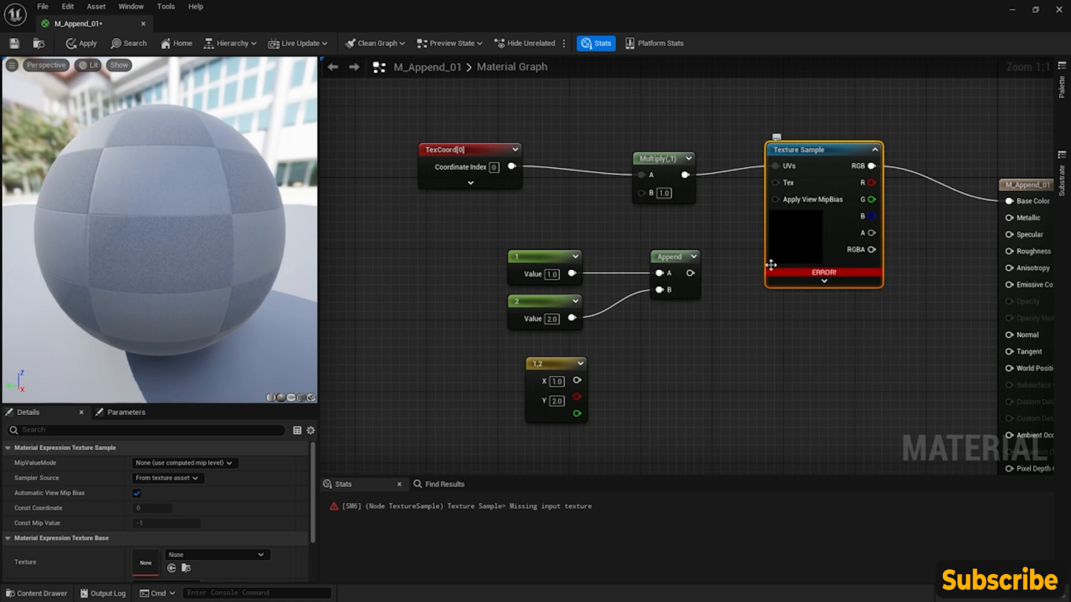
click(261, 555)
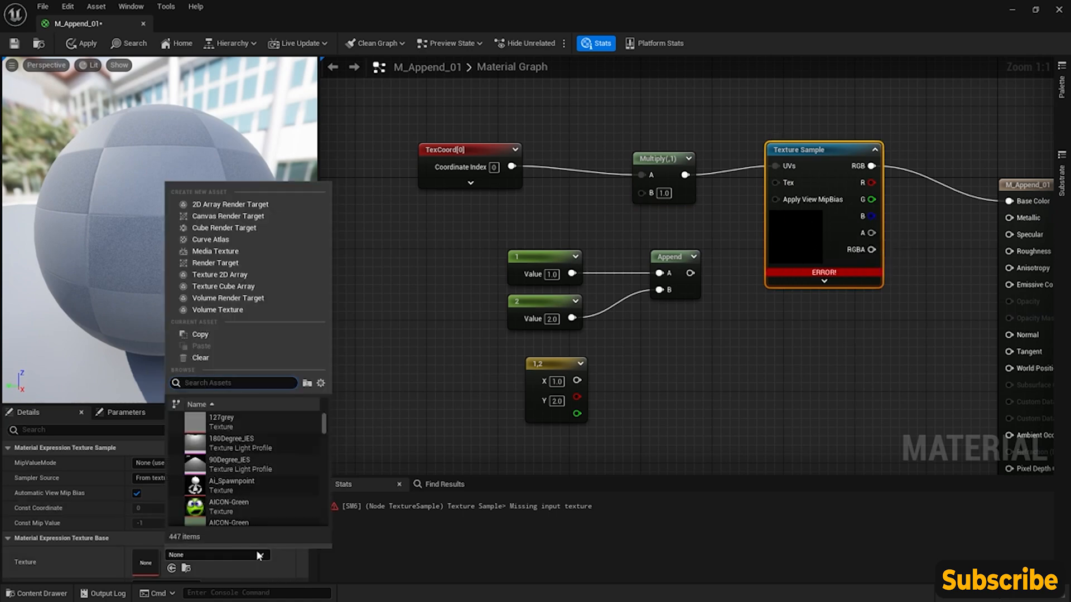
text(brick)
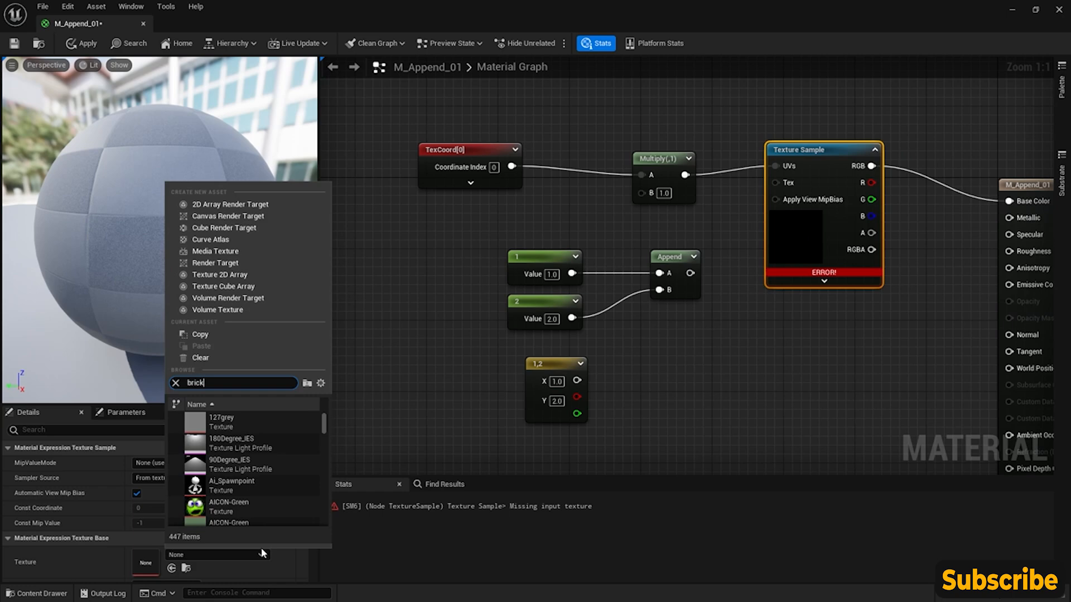
click(260, 430)
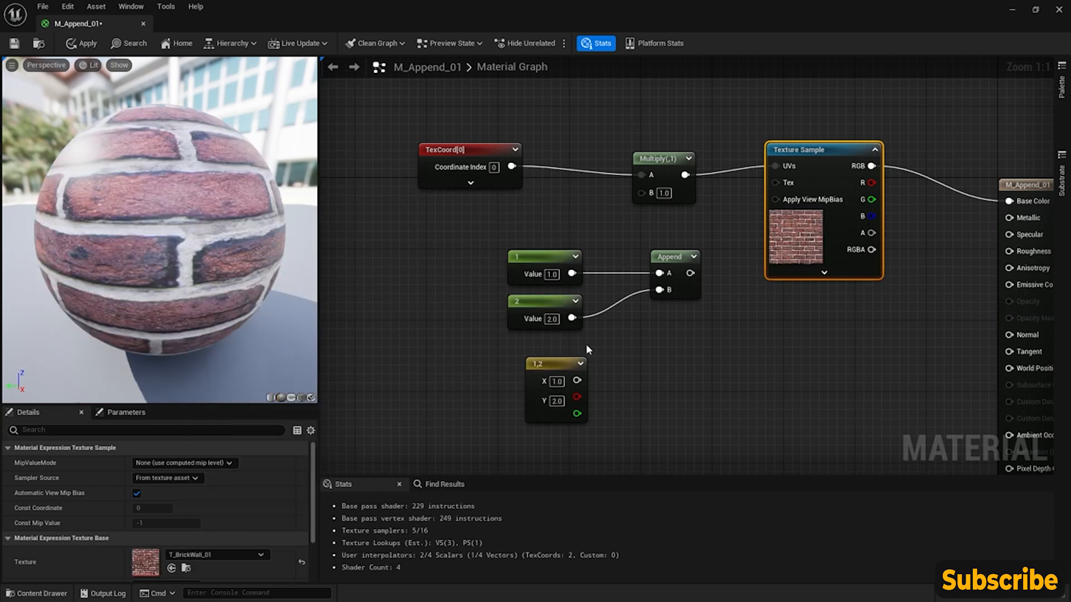
- Align the TexCoord node with Multiply's A input and switch the preview mesh to a cube
drag(488, 148, 488, 156)
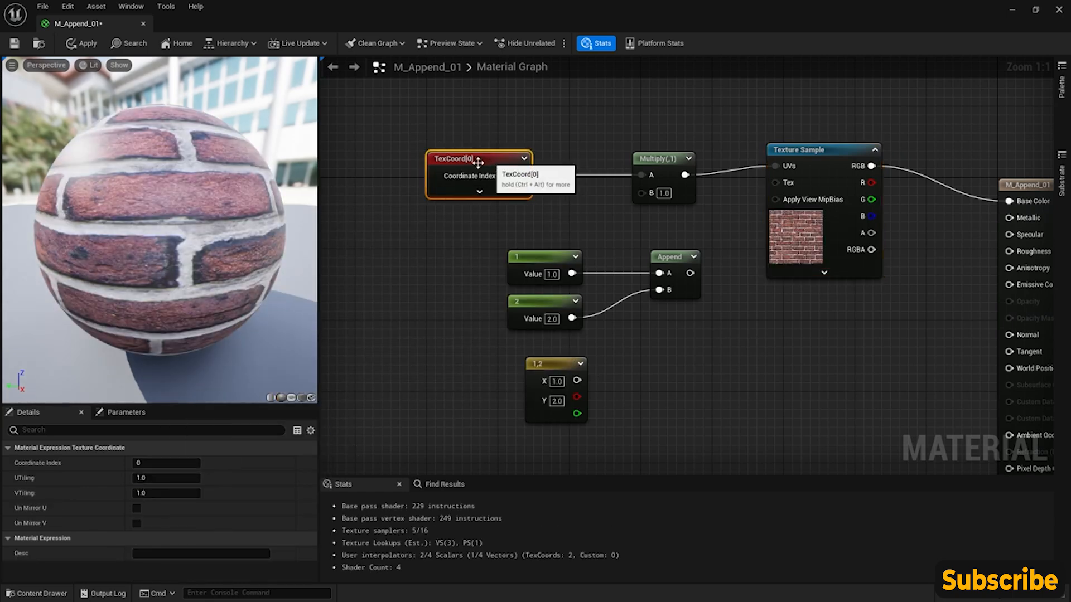
click(301, 400)
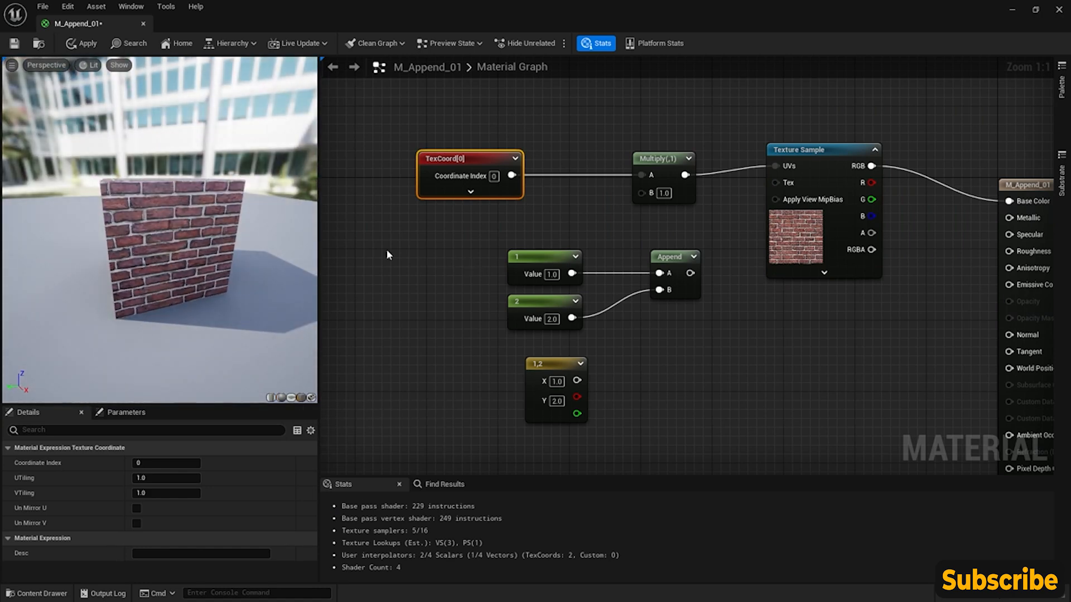
right_drag(706, 232, 662, 225)
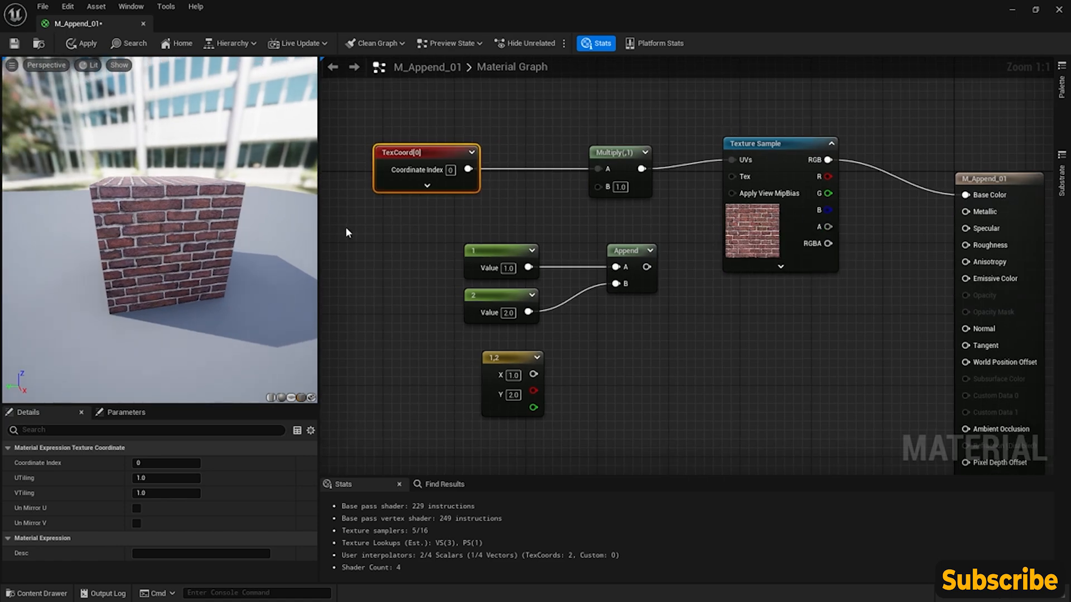
- Connect the Constant2Vector's output to Multiply's B input and move the vector node beneath TexCoord
drag(534, 375, 598, 186)
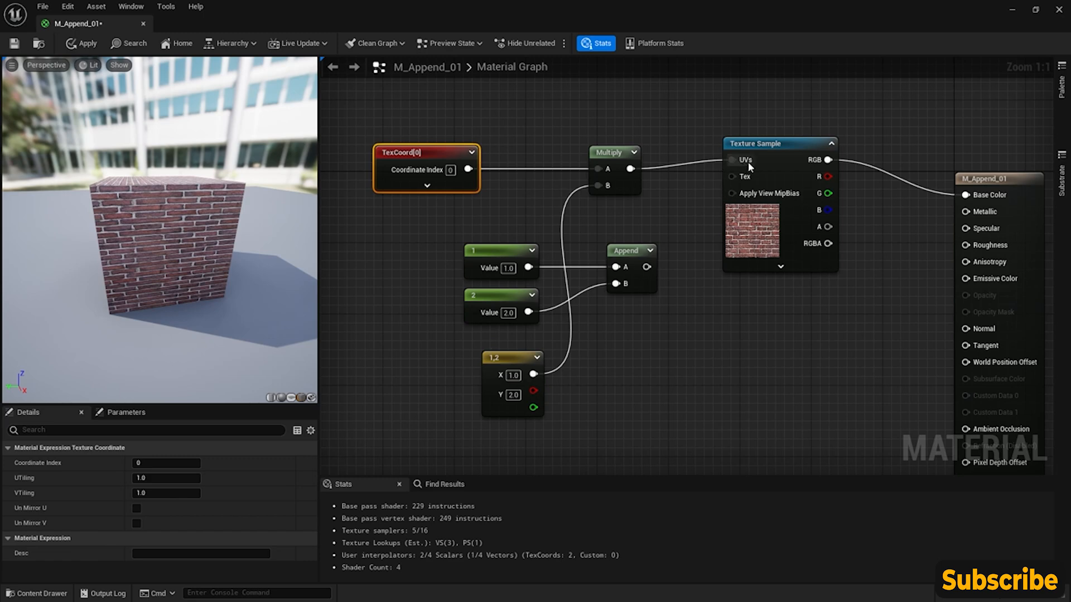
drag(500, 396, 384, 242)
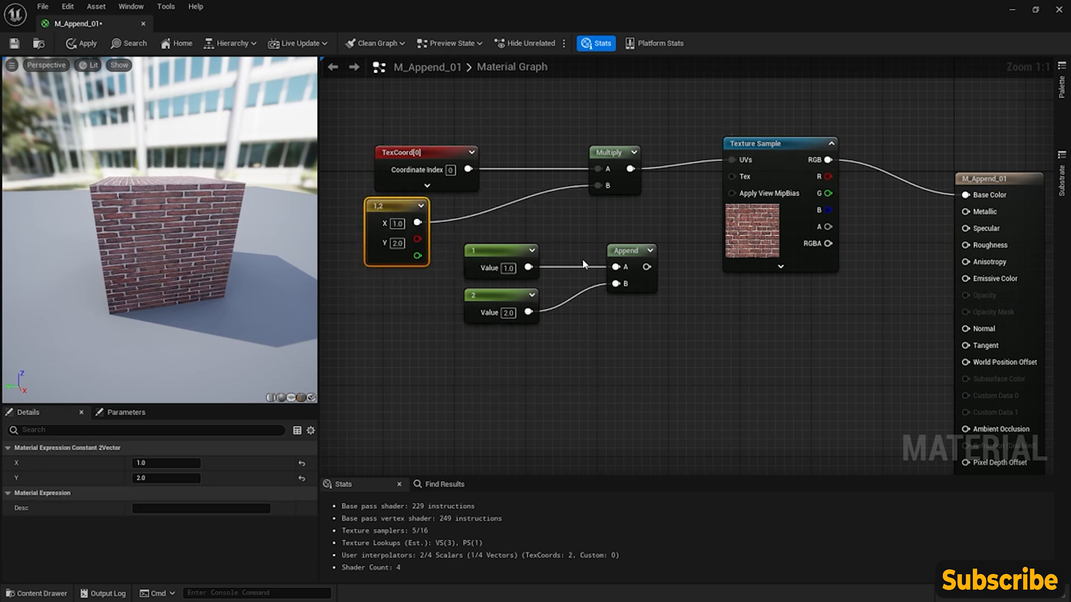
- Connect the Append node's output to Multiply's B input and place the Constant2Vector below the two constants
drag(647, 268, 597, 183)
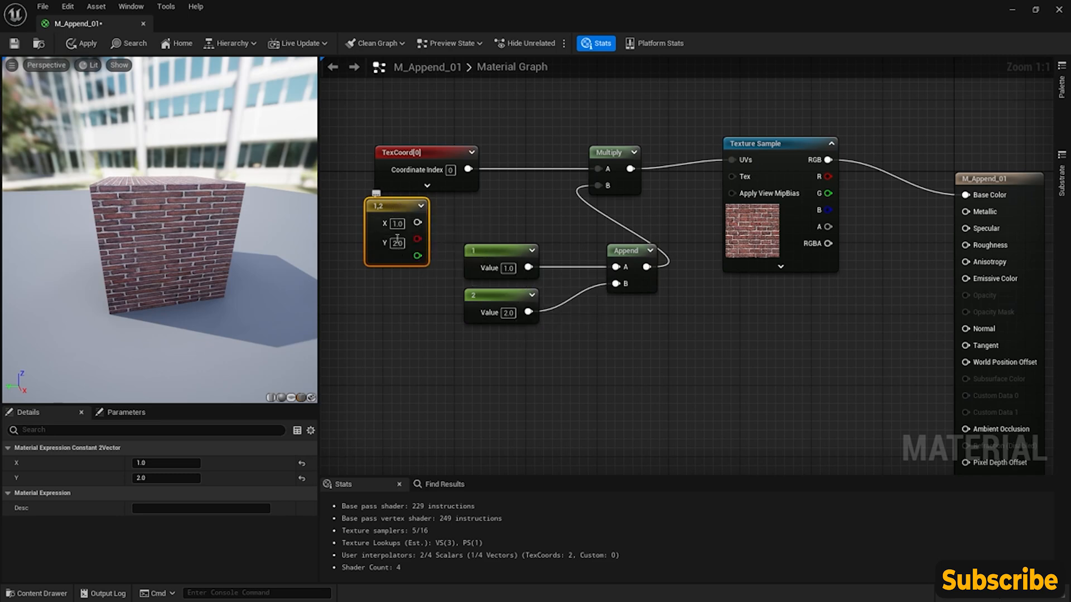
drag(391, 215, 381, 216)
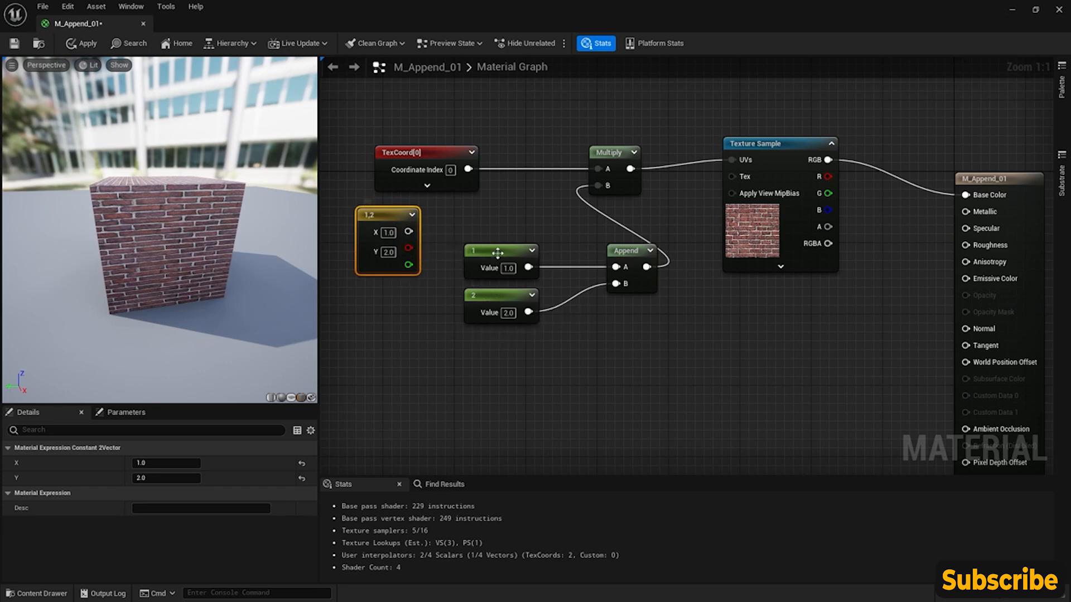
right_drag(546, 235, 558, 213)
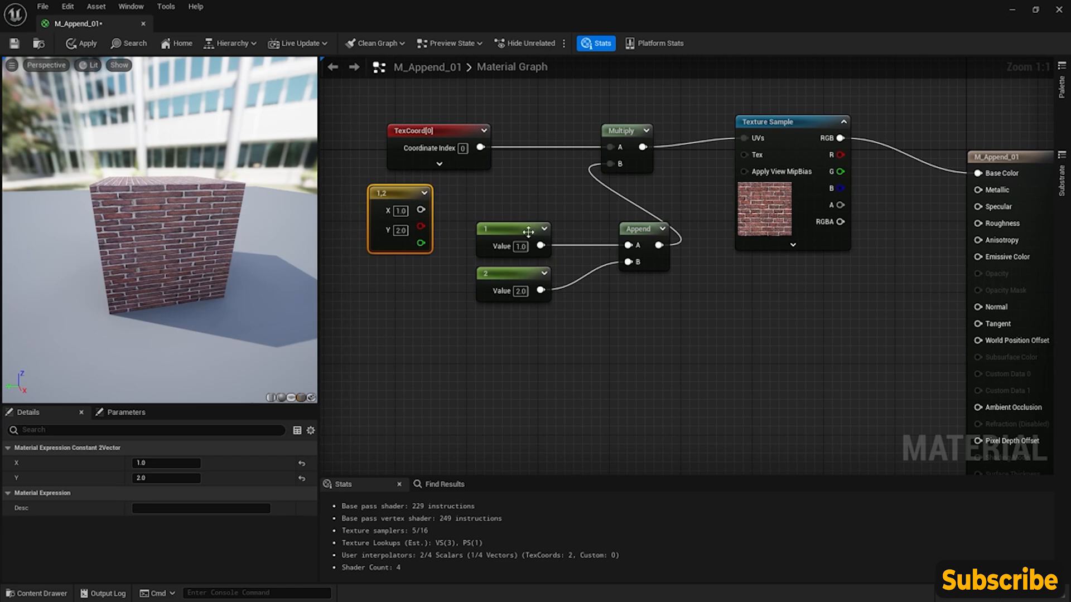
drag(412, 197, 538, 348)
right_drag(524, 389, 535, 288)
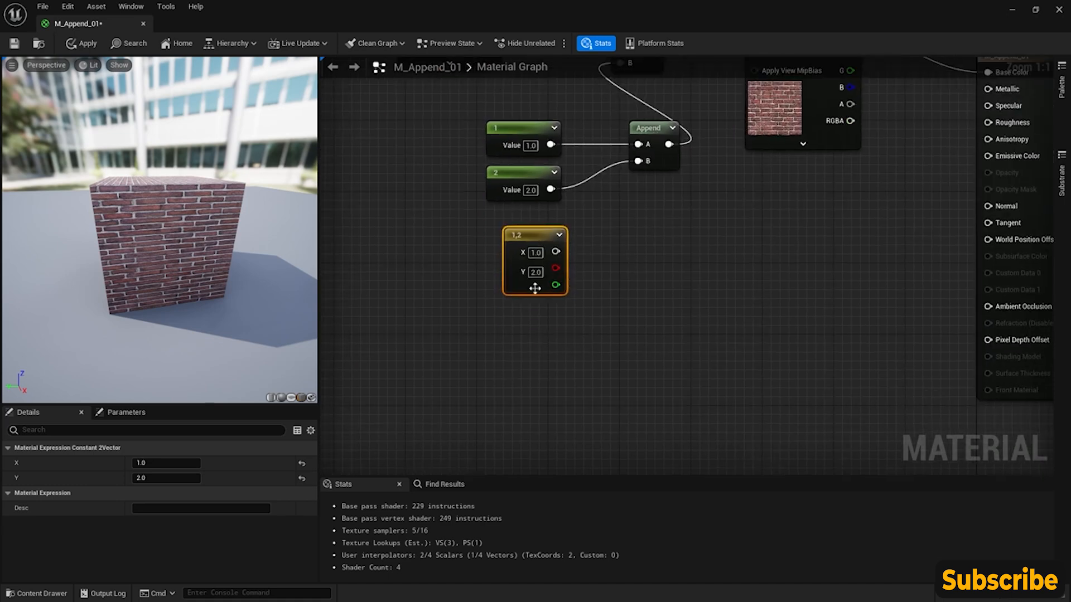
- Add a Constant node beneath the Constant2Vector and set its value to 0.5
right_click(511, 317)
text(const)
key(Return)
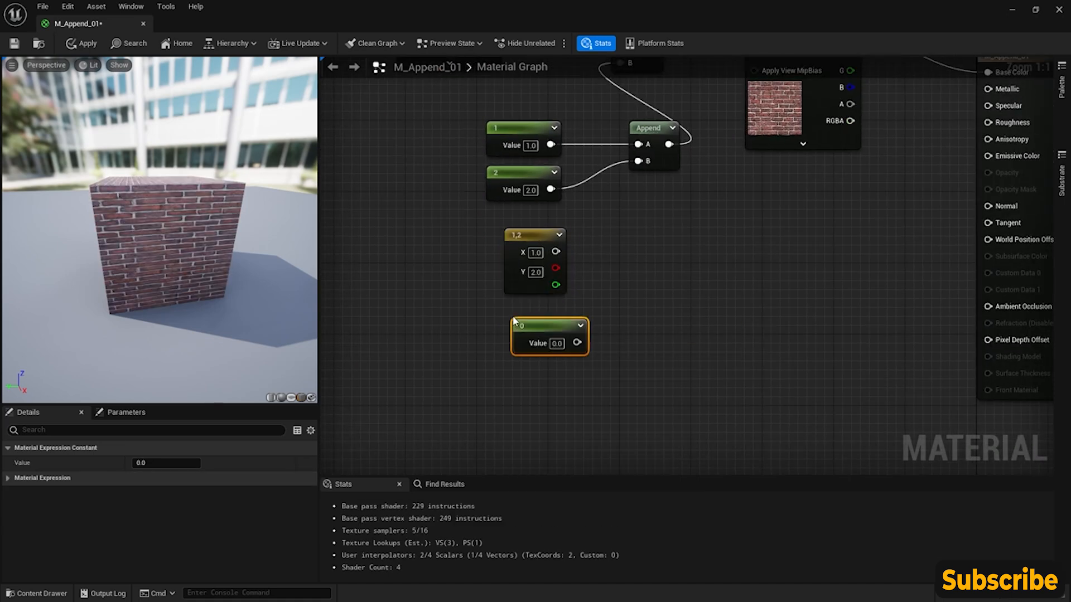
drag(550, 322, 526, 311)
right_drag(526, 311, 486, 342)
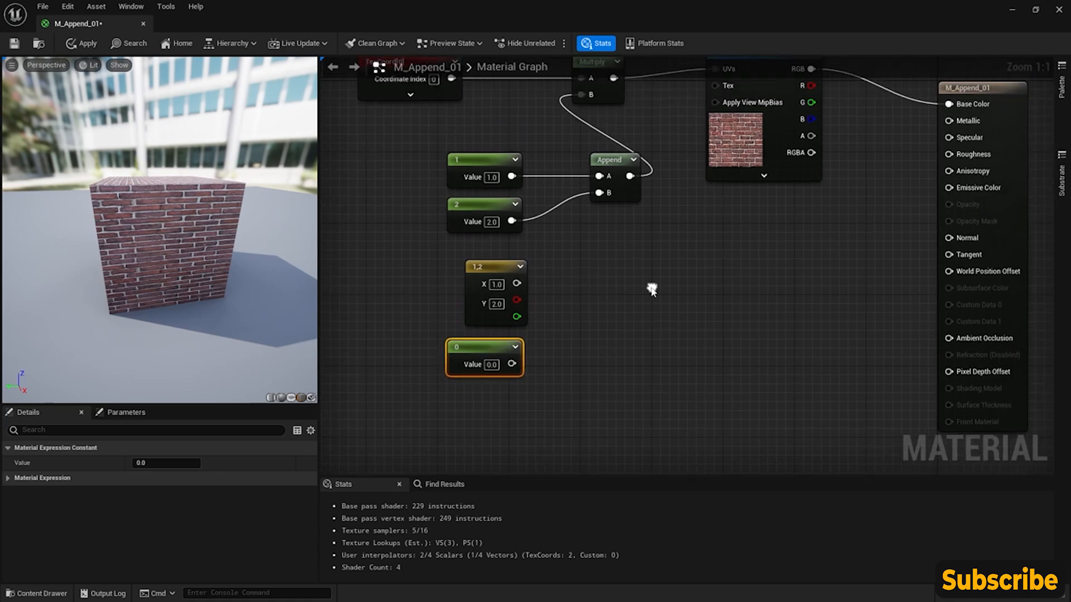
click(493, 365)
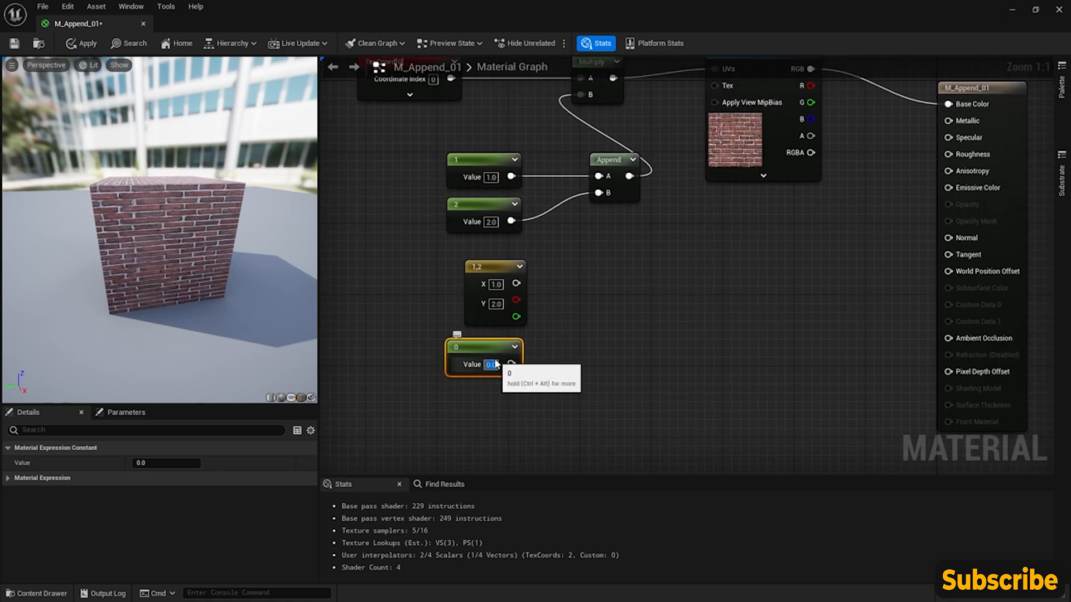
text(0.5)
key(Return)
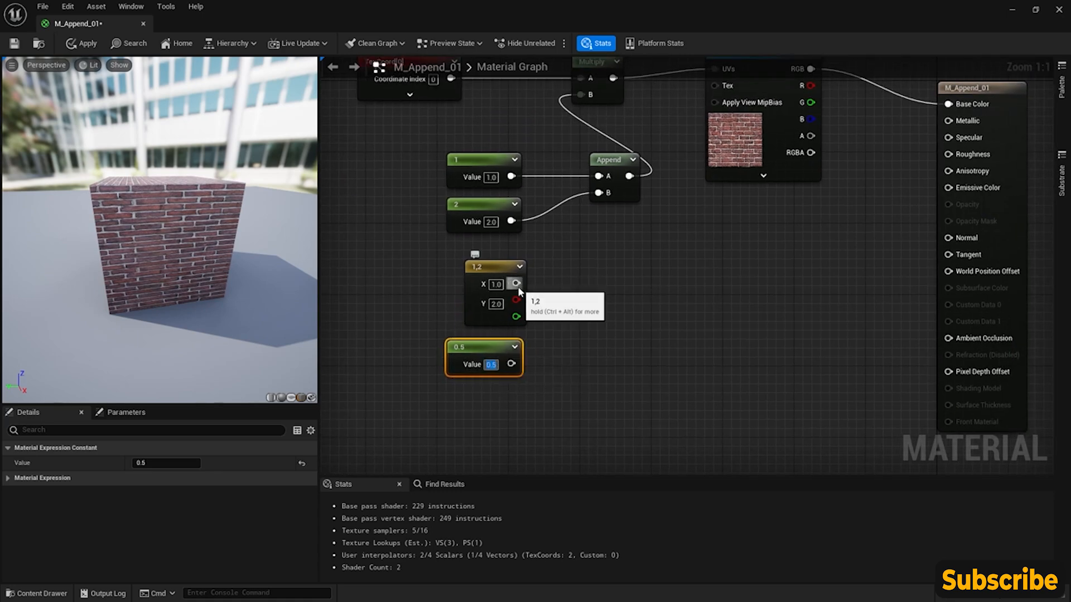
- Connect the Constant2Vector's combined output to Base Color and set its Y value to 0.5
right_drag(571, 294, 520, 317)
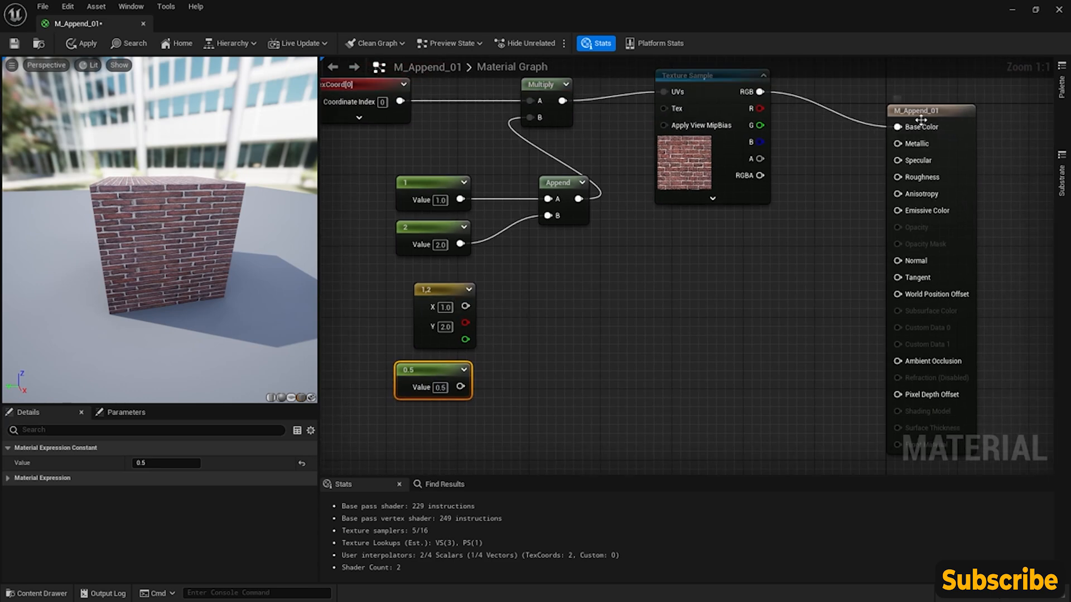
drag(465, 306, 900, 134)
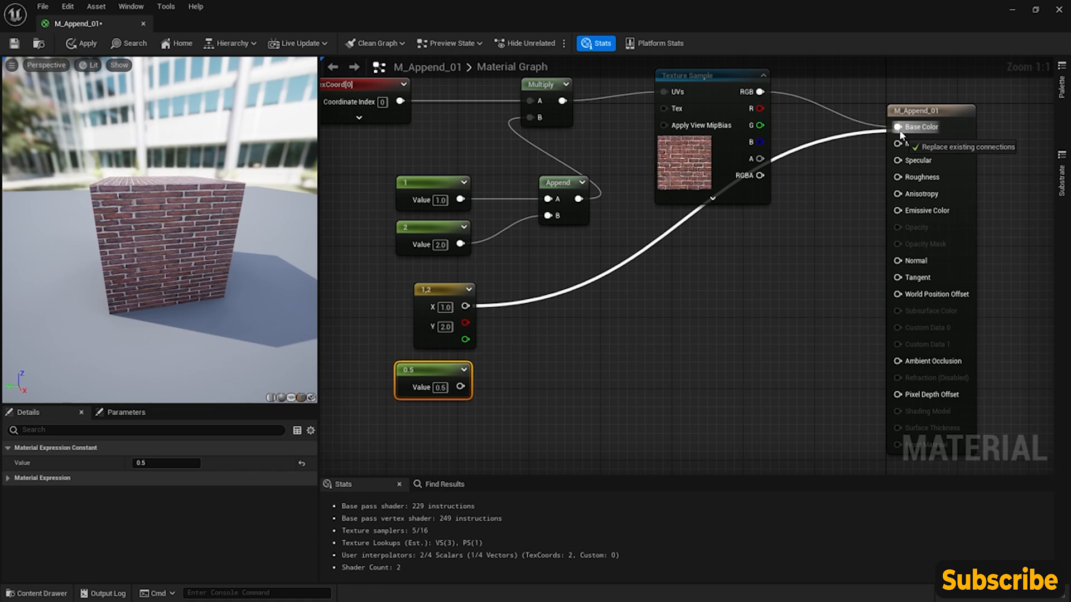
drag(900, 133, 900, 132)
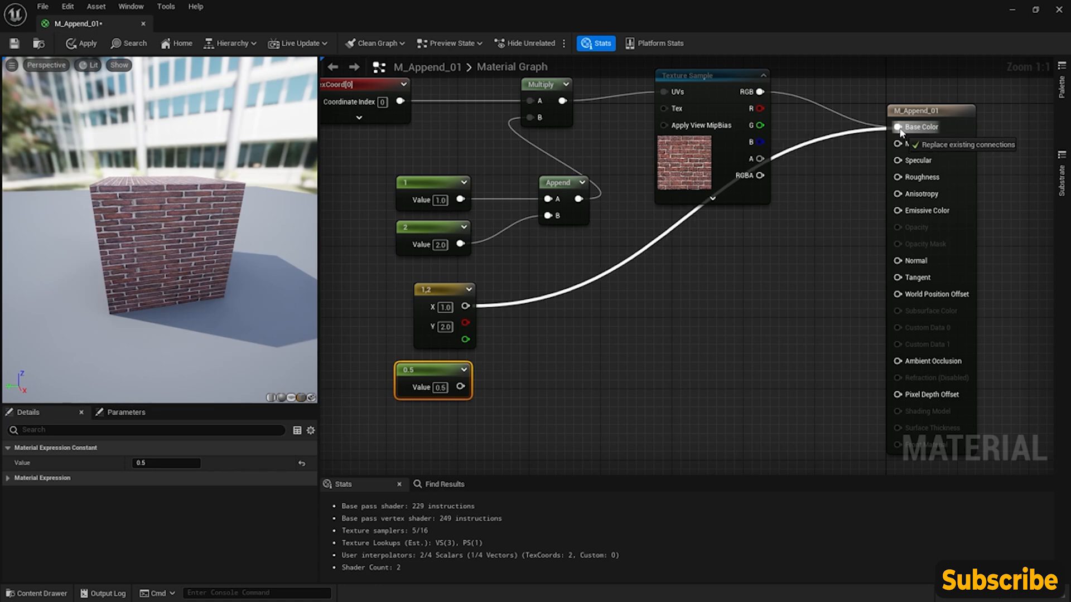
drag(901, 132, 899, 129)
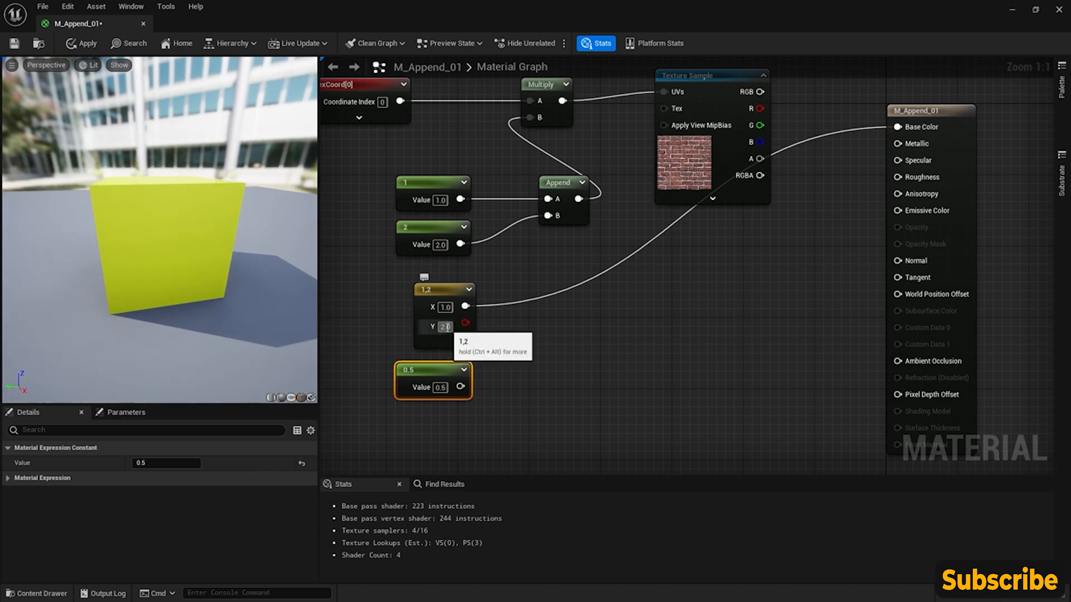
text(0.5)
key(Return)
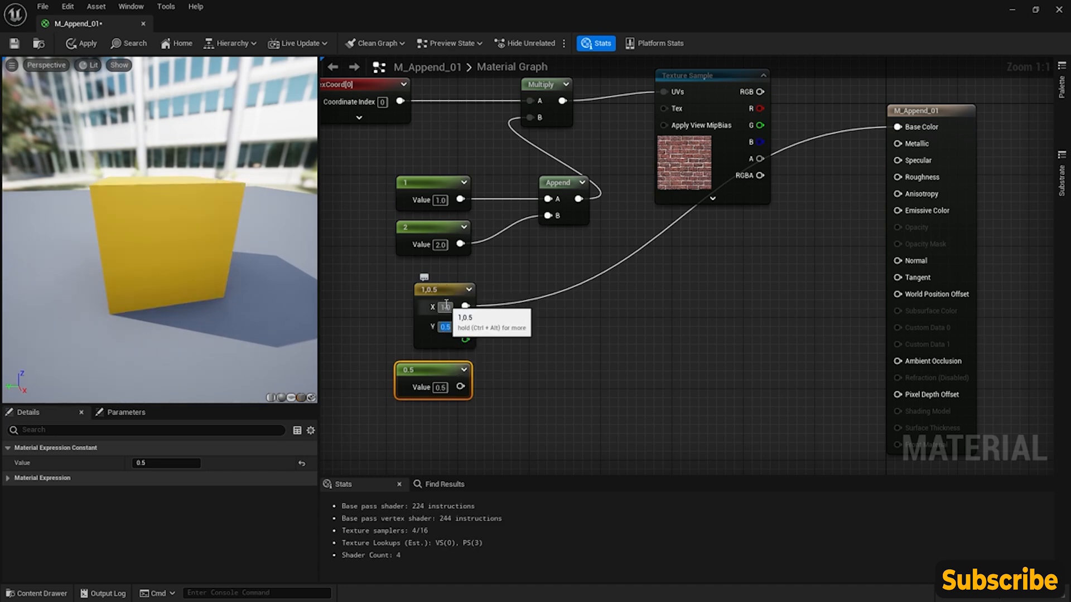
drag(202, 293, 222, 308)
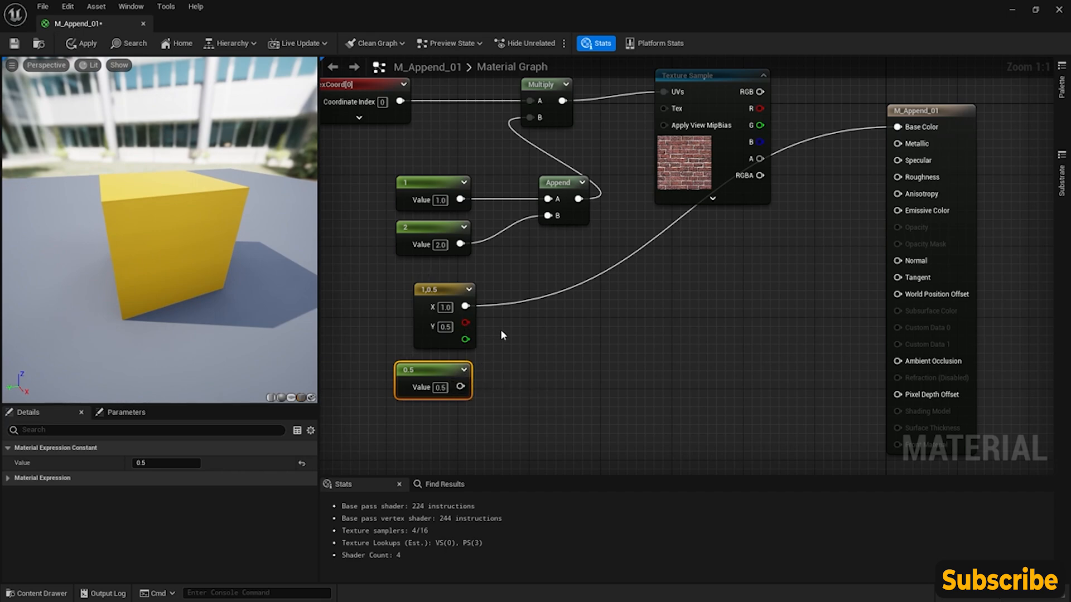
- Add a second Append node, wiring the Constant2Vector's combined output into A and the 0.5 Constant into B
right_click(520, 316)
text(app)
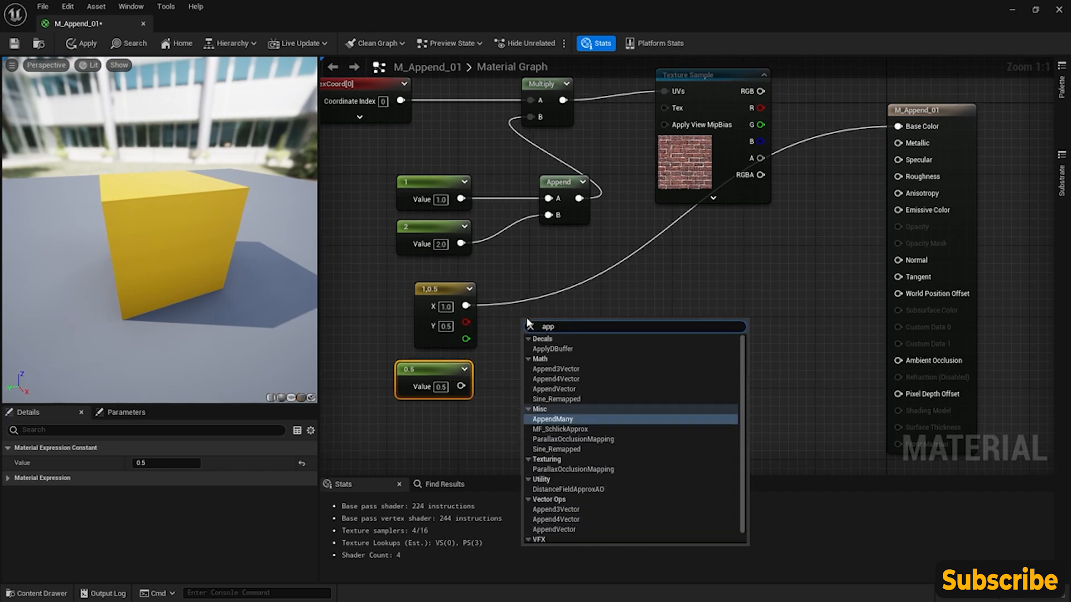
click(554, 389)
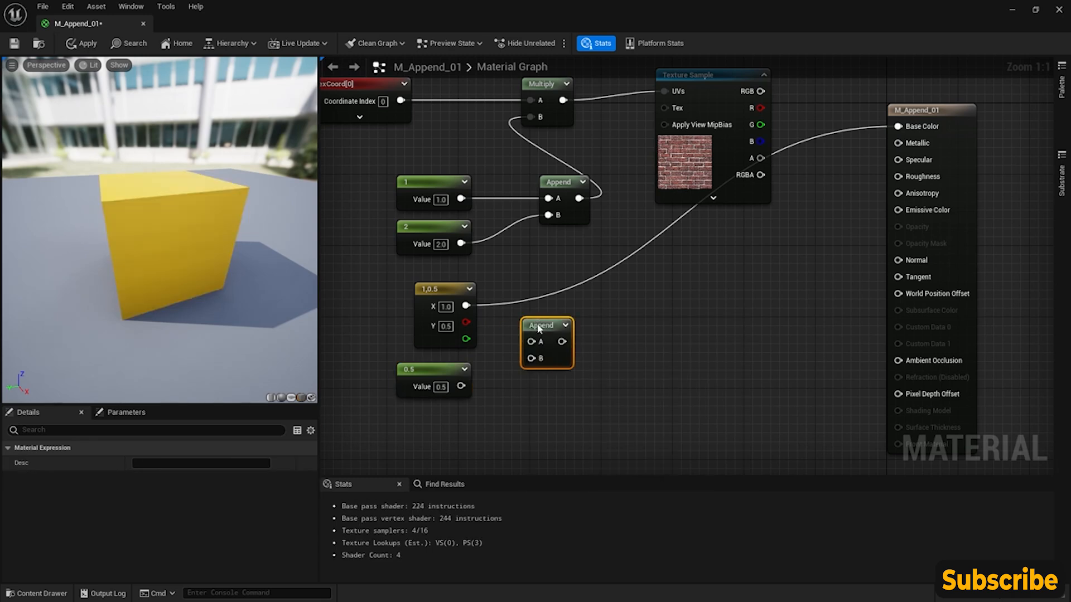
drag(466, 306, 539, 323)
drag(461, 386, 544, 341)
right_drag(616, 351, 636, 378)
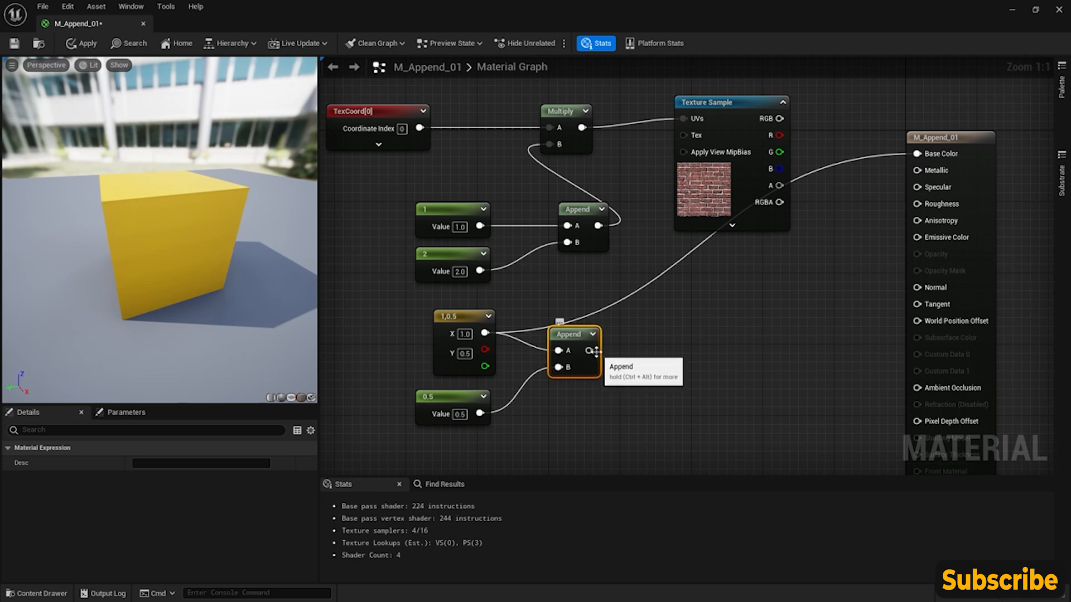
- Connect the new Append node's output to Base Color and shift the 0.5 Constant slightly closer to Append
drag(588, 350, 917, 155)
drag(287, 284, 283, 278)
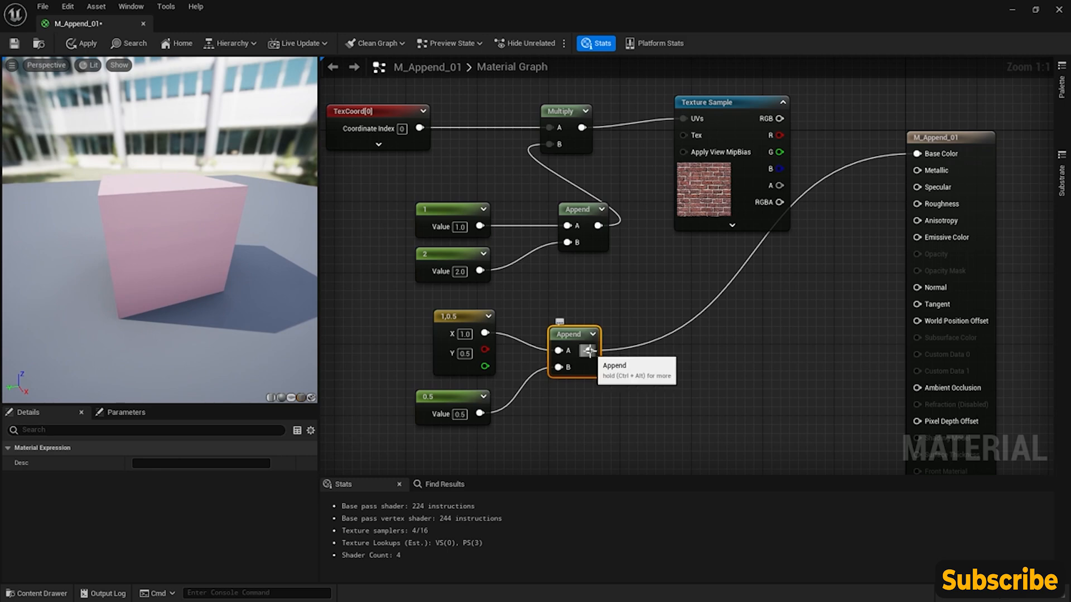
right_drag(399, 176, 478, 137)
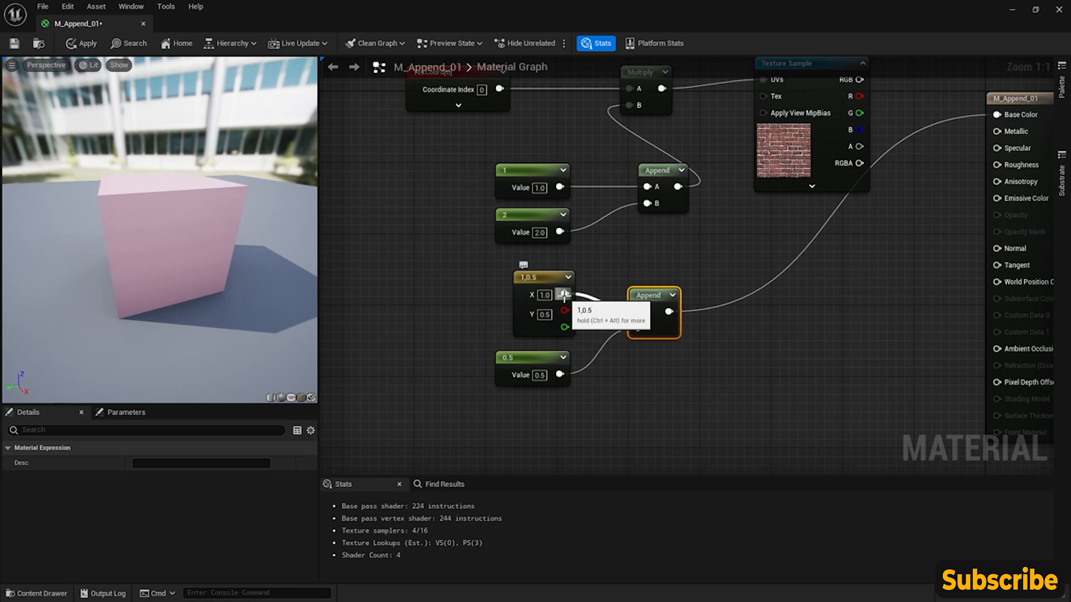
right_drag(586, 357, 554, 338)
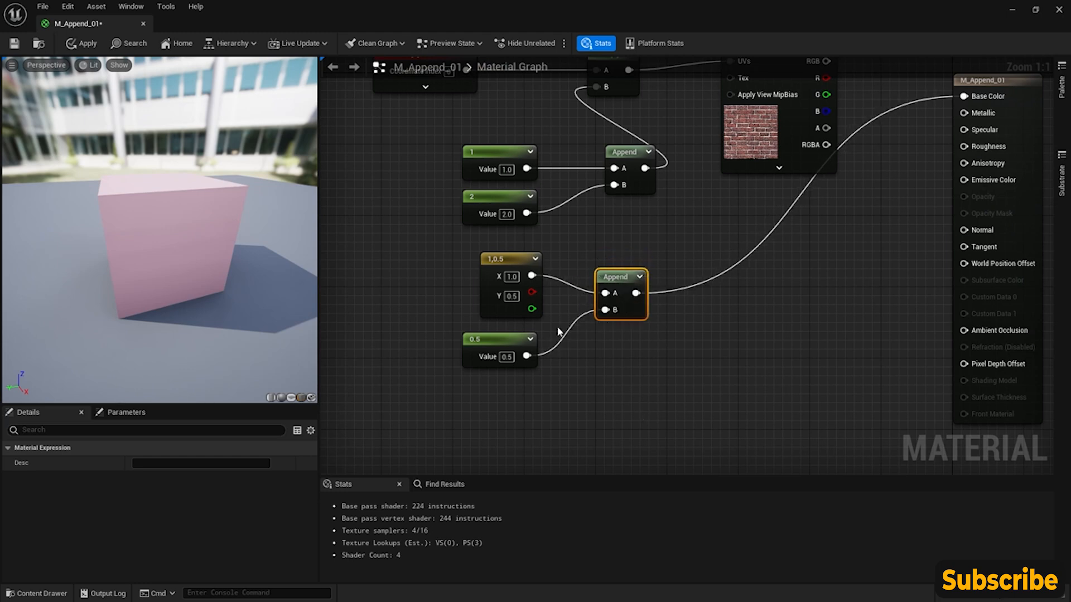
drag(509, 339, 518, 339)
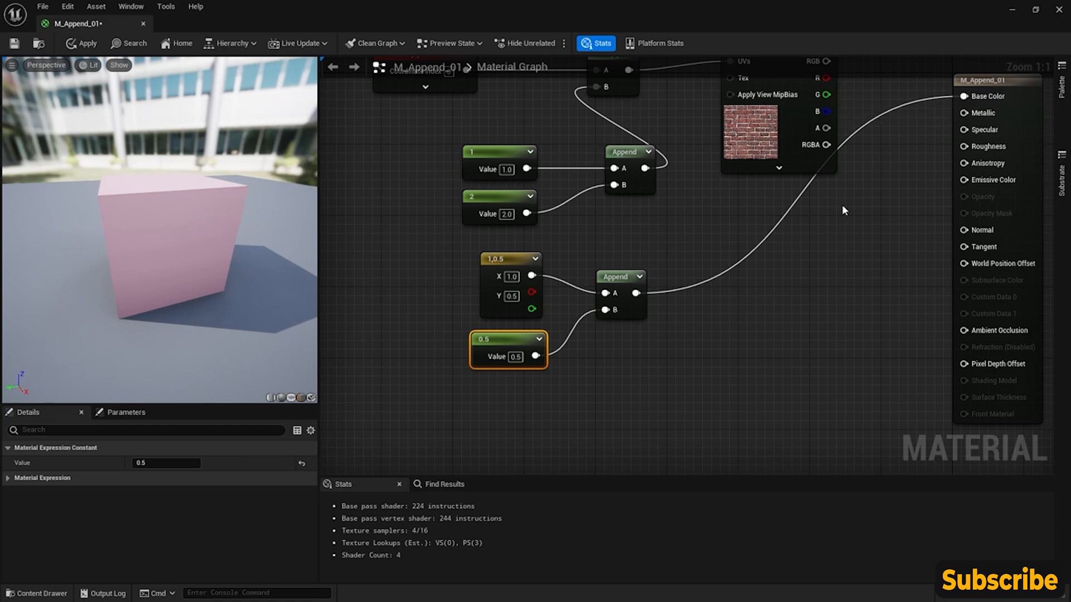
right_drag(841, 204, 778, 239)
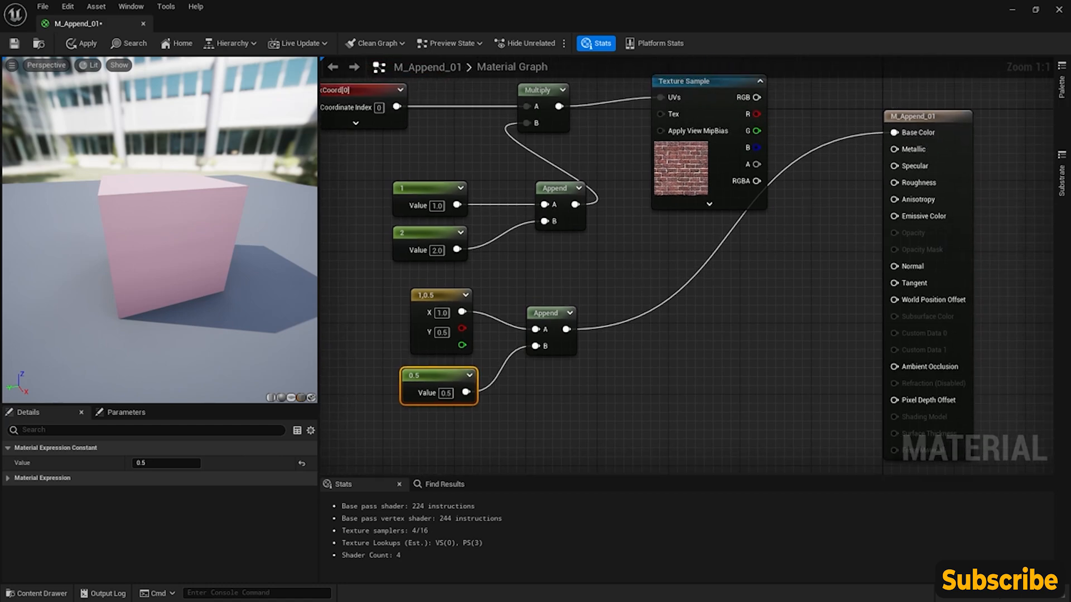
right_drag(480, 304, 510, 297)
scroll(574, 281, down, 1)
right_drag(565, 269, 623, 294)
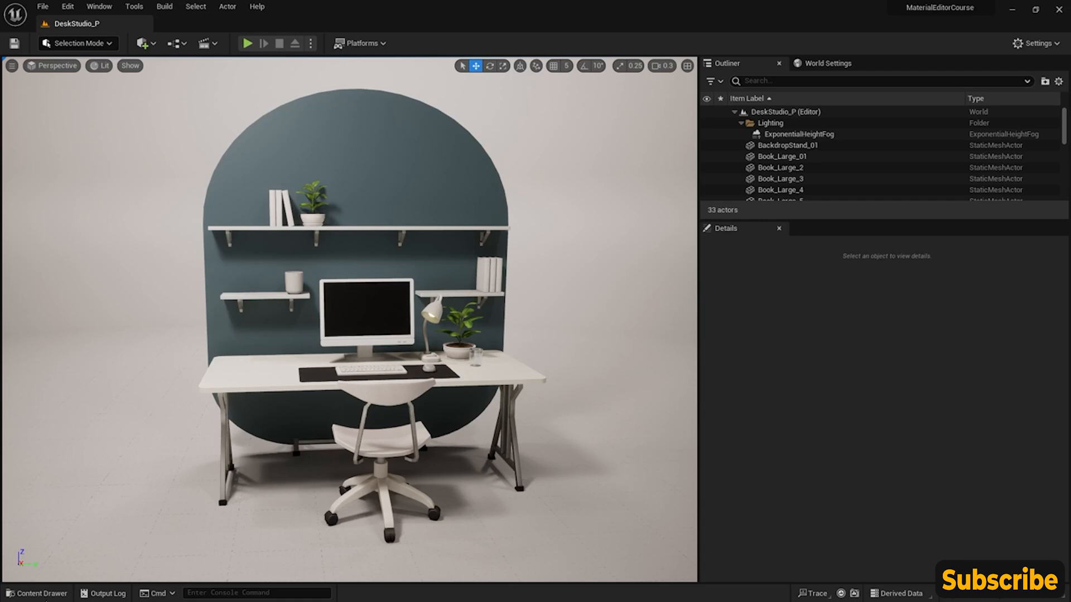
- Create a material named M_Masks_01 in the CoreNodes folder and open it for editing
click(27, 594)
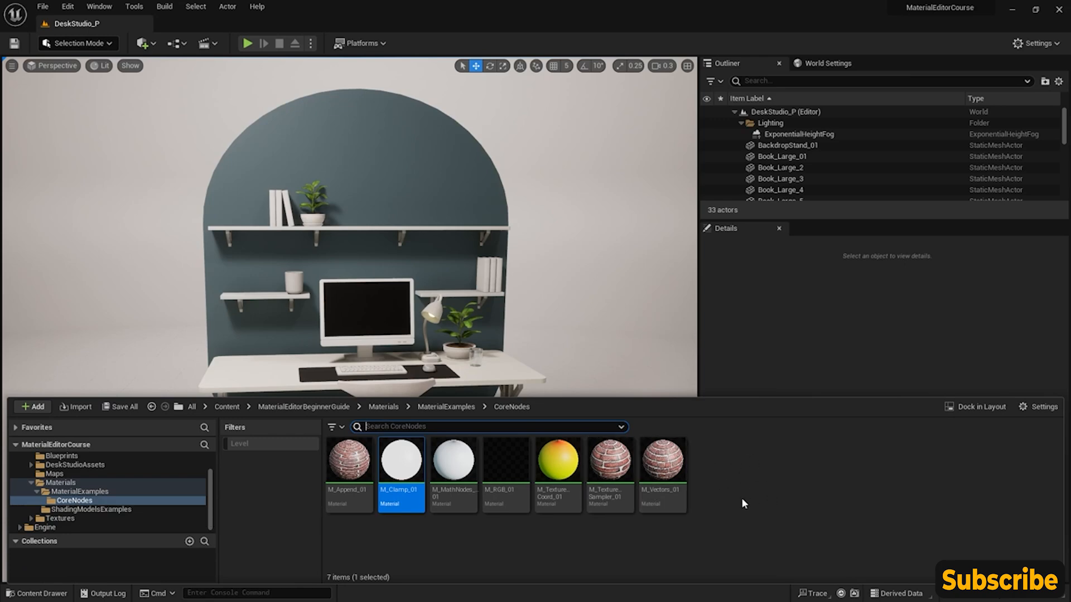
right_click(721, 470)
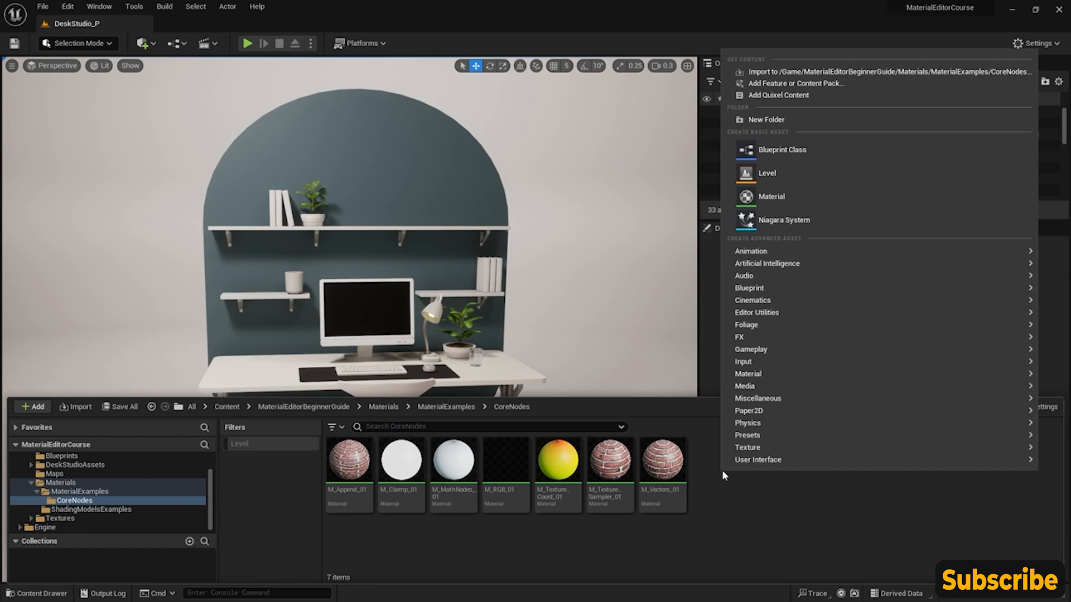
click(795, 195)
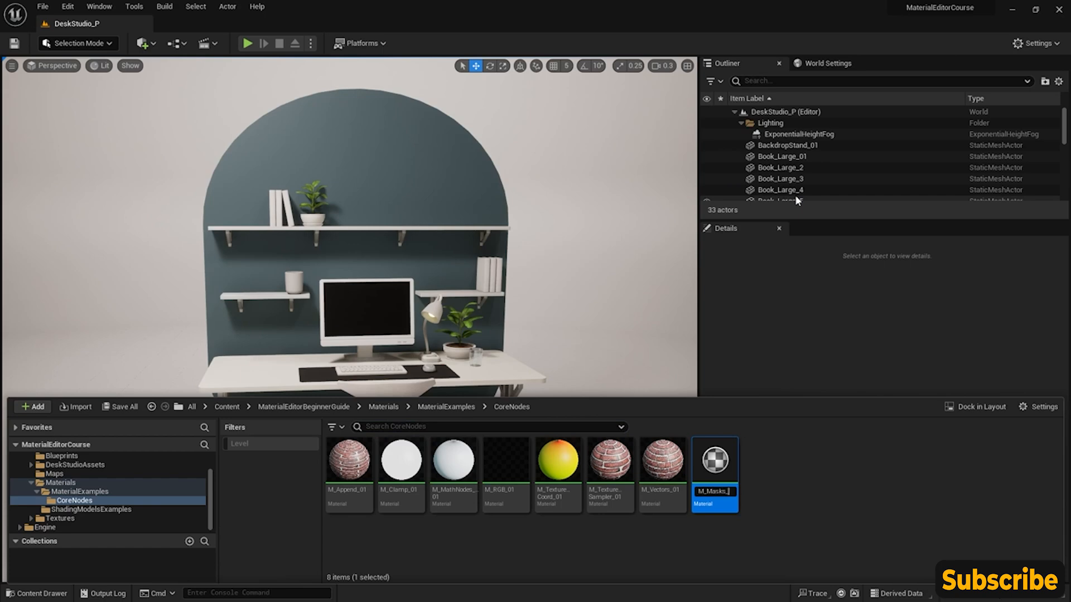
key(Return)
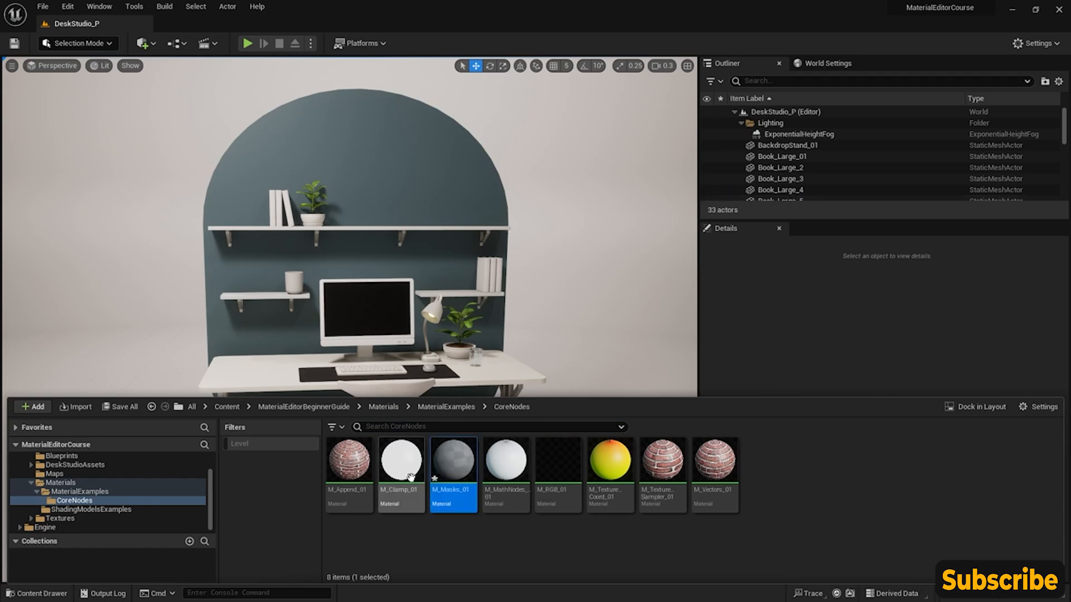
double_click(456, 470)
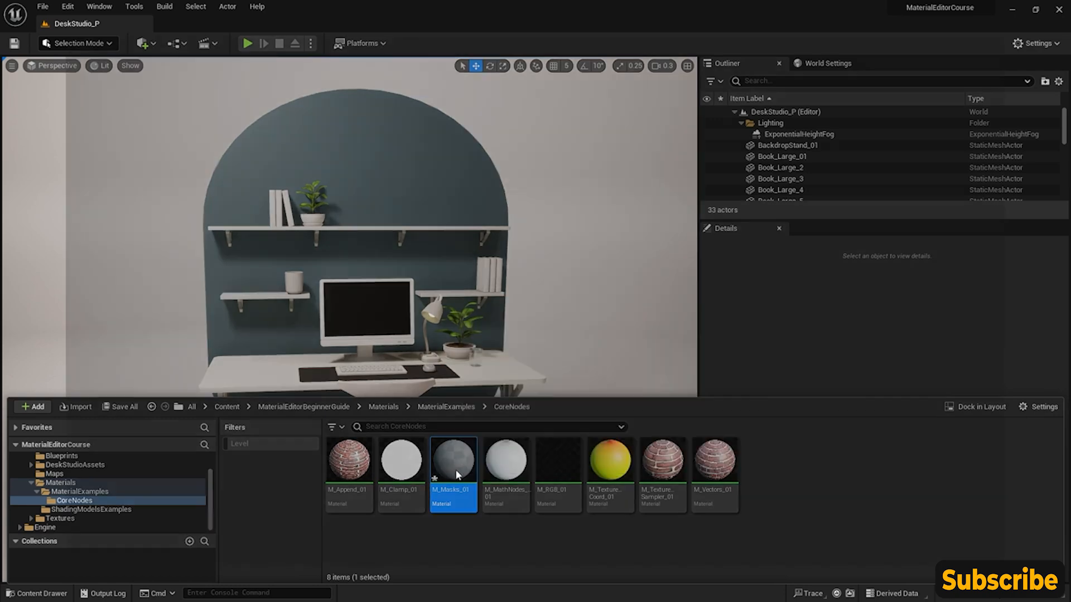
- Add a Constant3Vector node and connect its combined output to the material's Base Color
right_drag(459, 186, 573, 203)
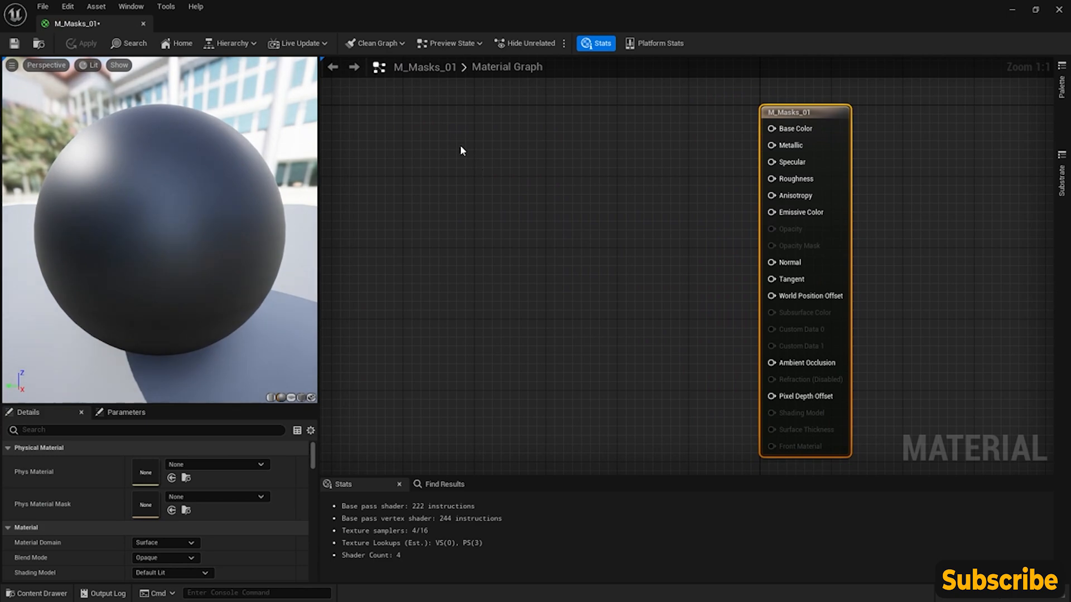
click(425, 134)
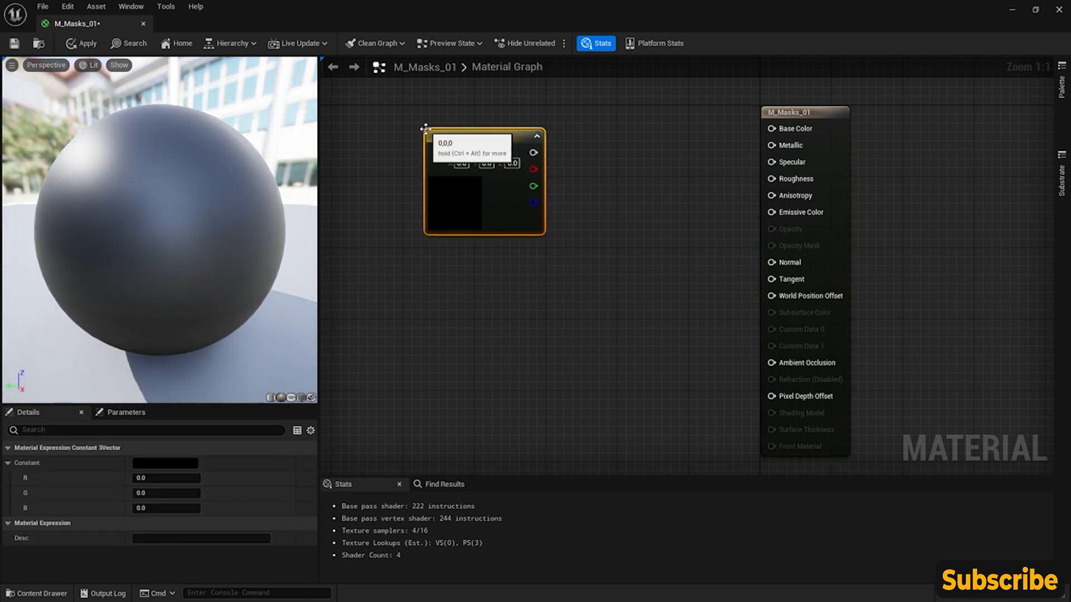
drag(433, 136, 420, 121)
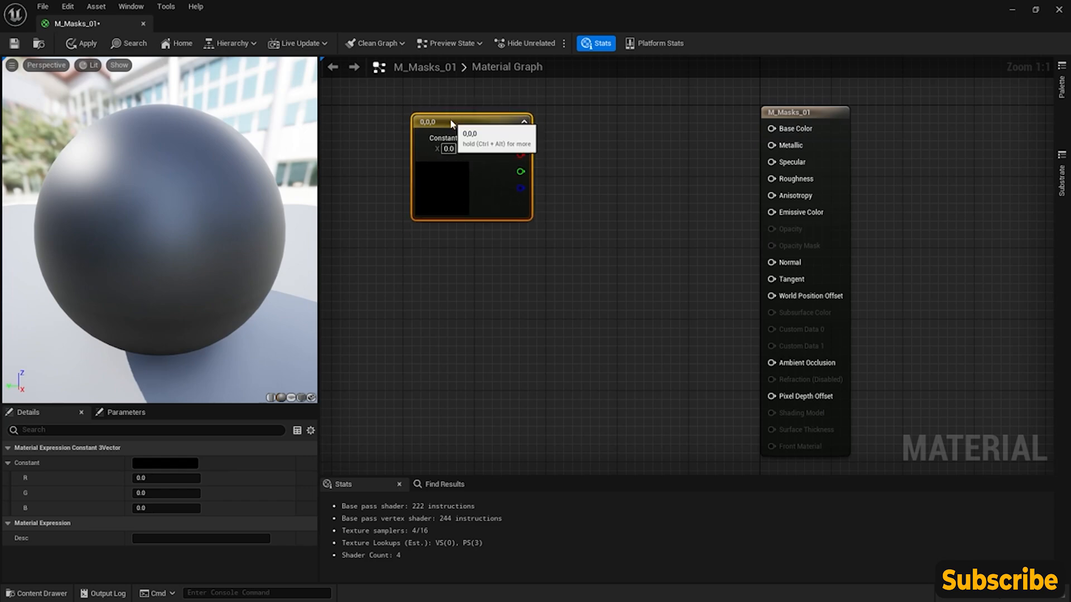
drag(522, 139, 772, 128)
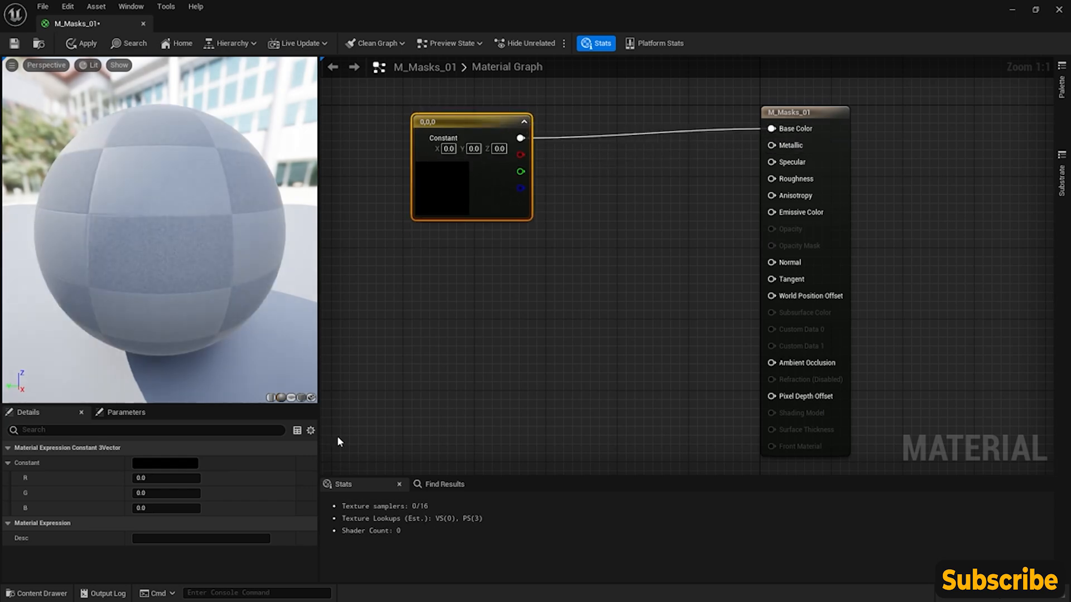
- Set the Constant3Vector to an orange of about R 0.77, G 0.39, B 0.04 and shift the node slightly away from the material node
click(182, 464)
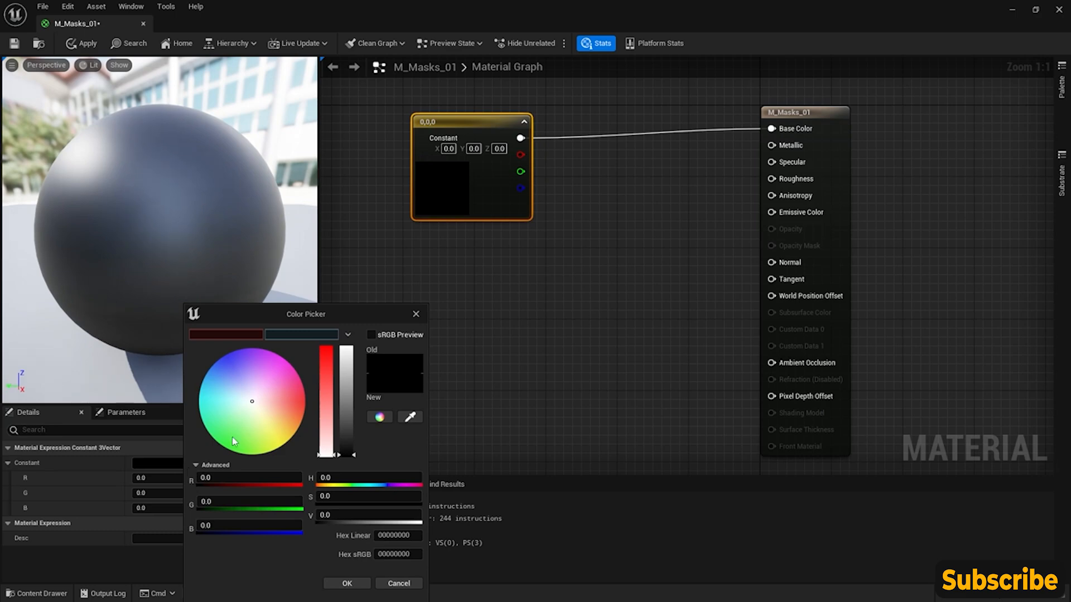
drag(261, 408, 273, 414)
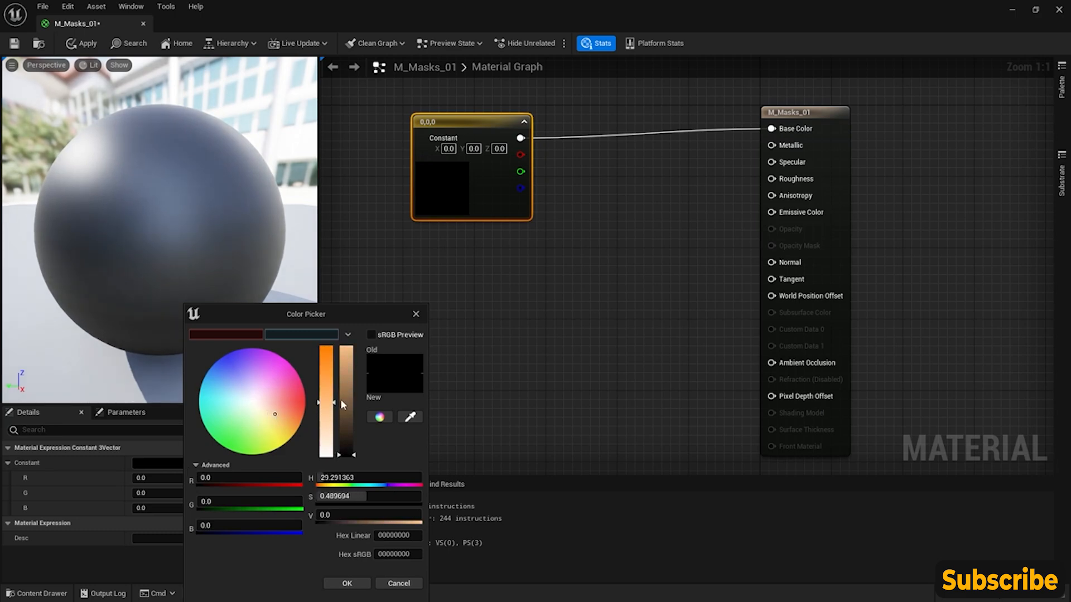
click(341, 372)
drag(327, 359, 325, 352)
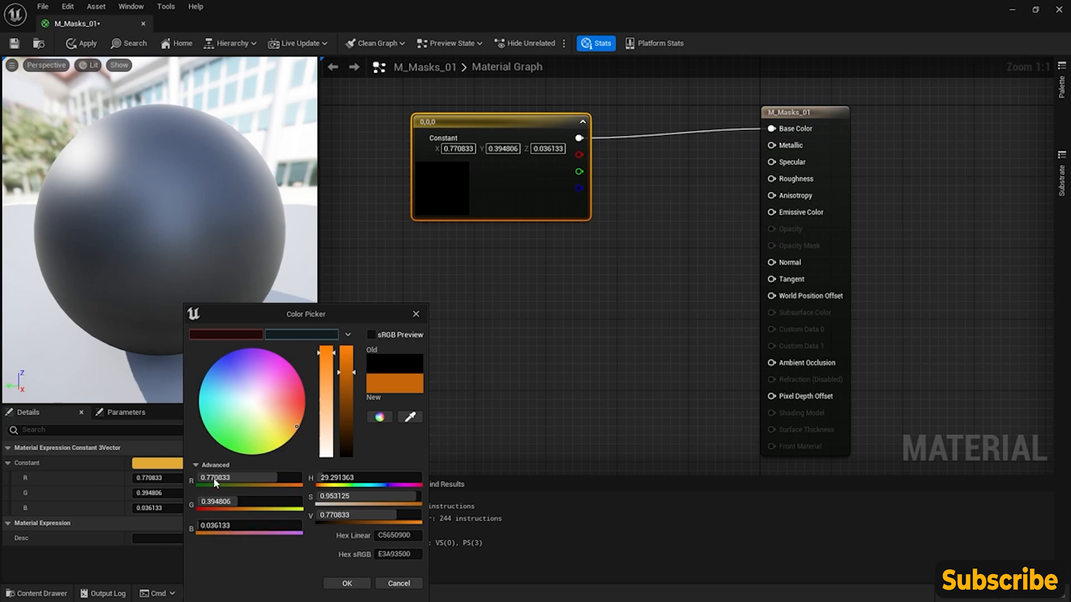
click(347, 584)
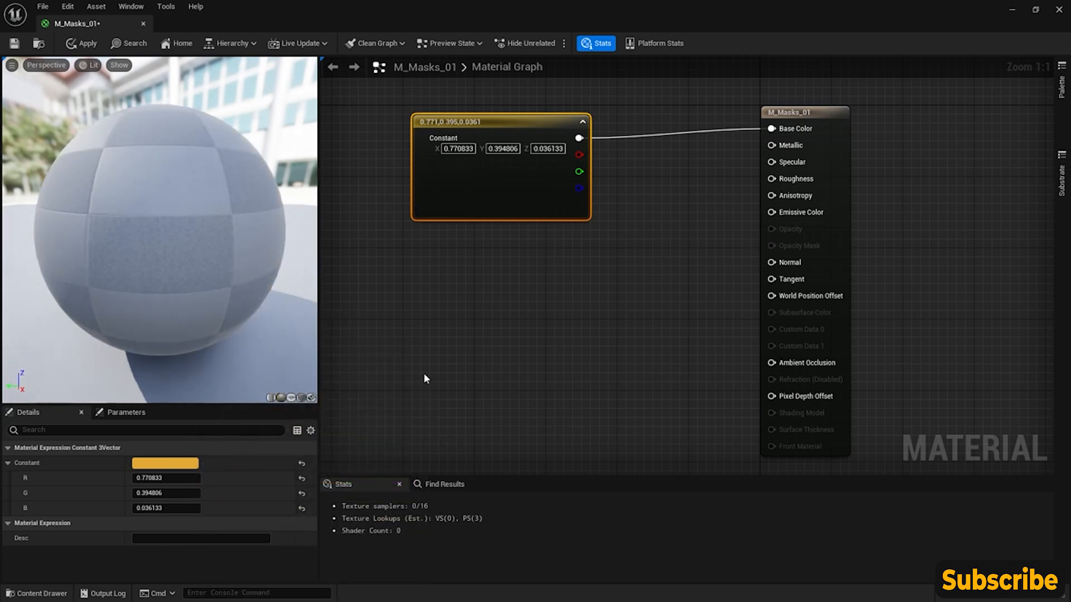
drag(503, 191, 477, 182)
right_drag(651, 164, 692, 228)
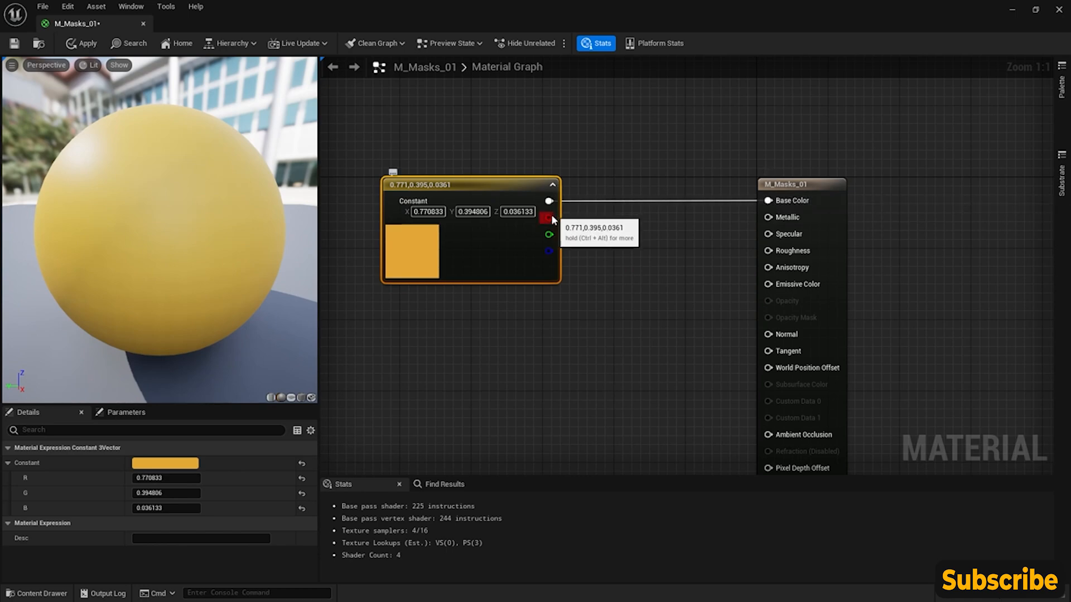
- Connect the Constant3Vector's red, green and blue outputs to Base Color one after another, ending with blue
drag(550, 218, 767, 199)
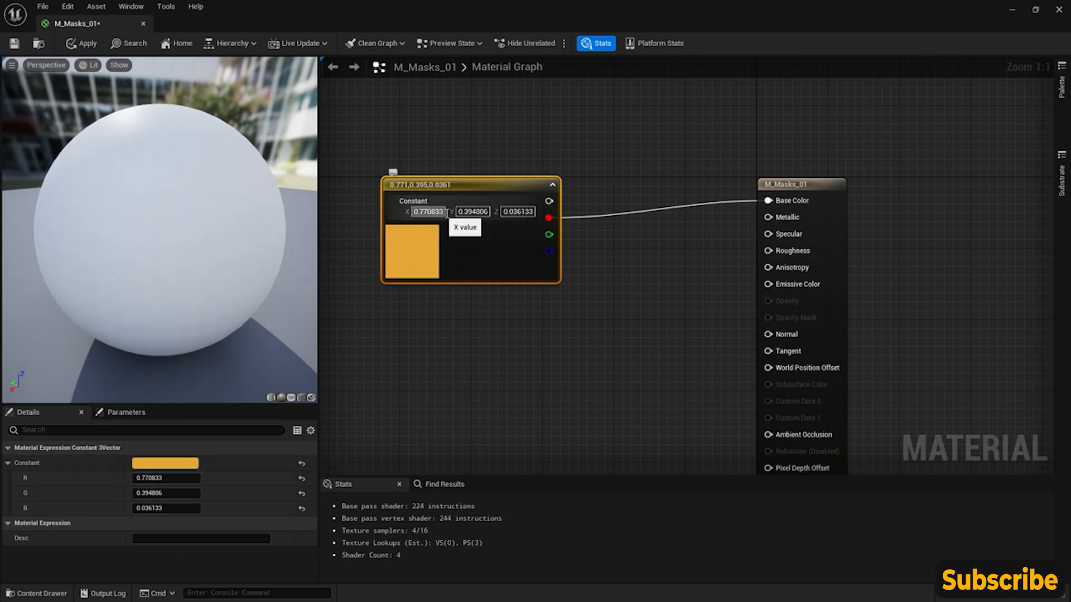
drag(549, 236, 769, 200)
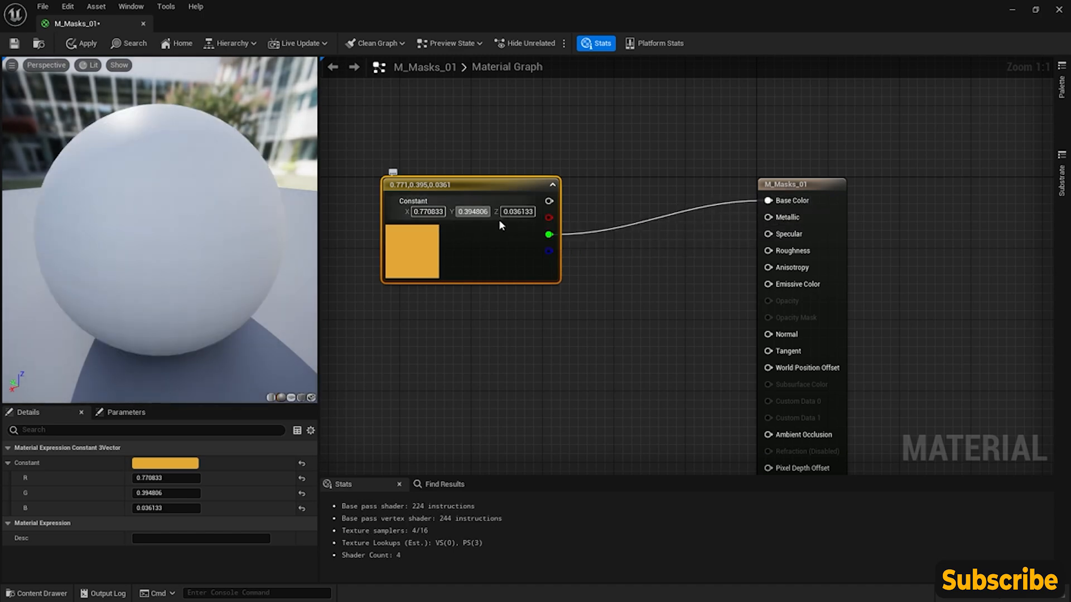
drag(550, 251, 768, 201)
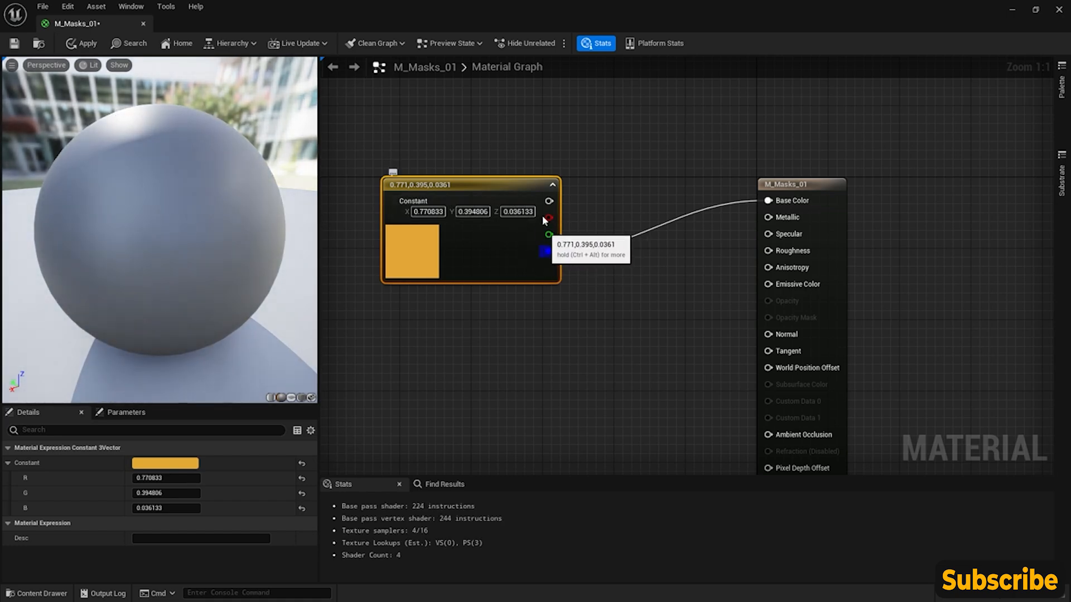
- Move the Constant3Vector farther from the material node to free space between them, and deselect it
right_drag(569, 245, 684, 261)
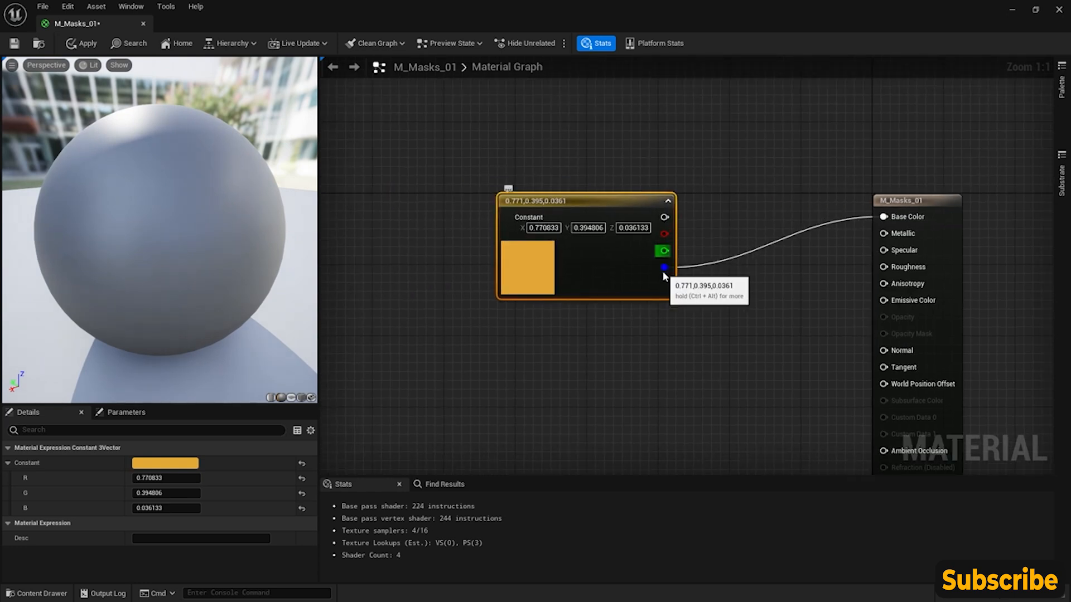
drag(636, 202, 476, 199)
right_drag(535, 236, 549, 269)
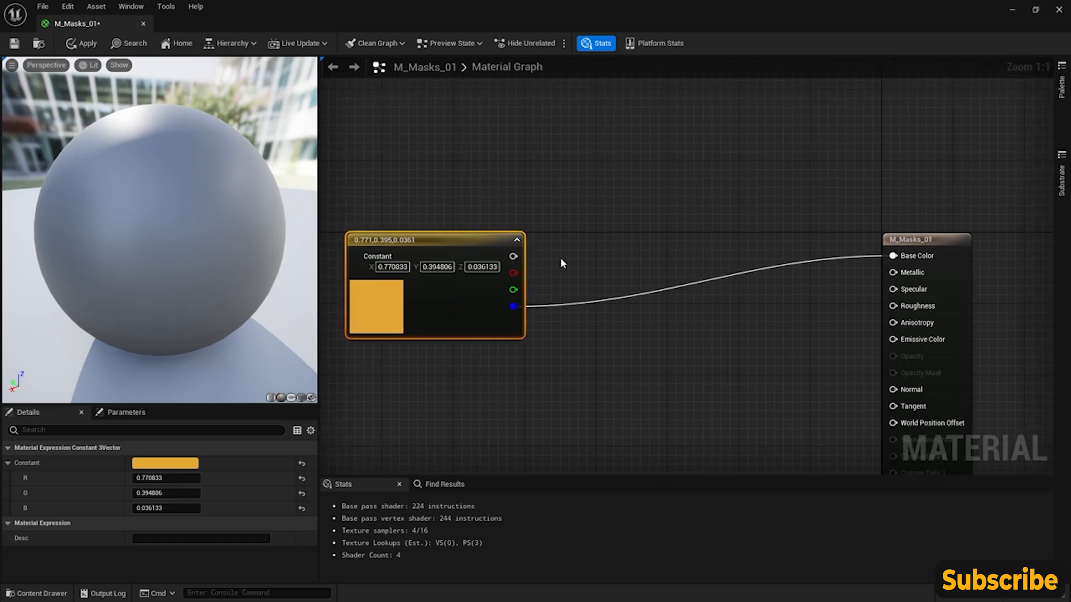
click(559, 262)
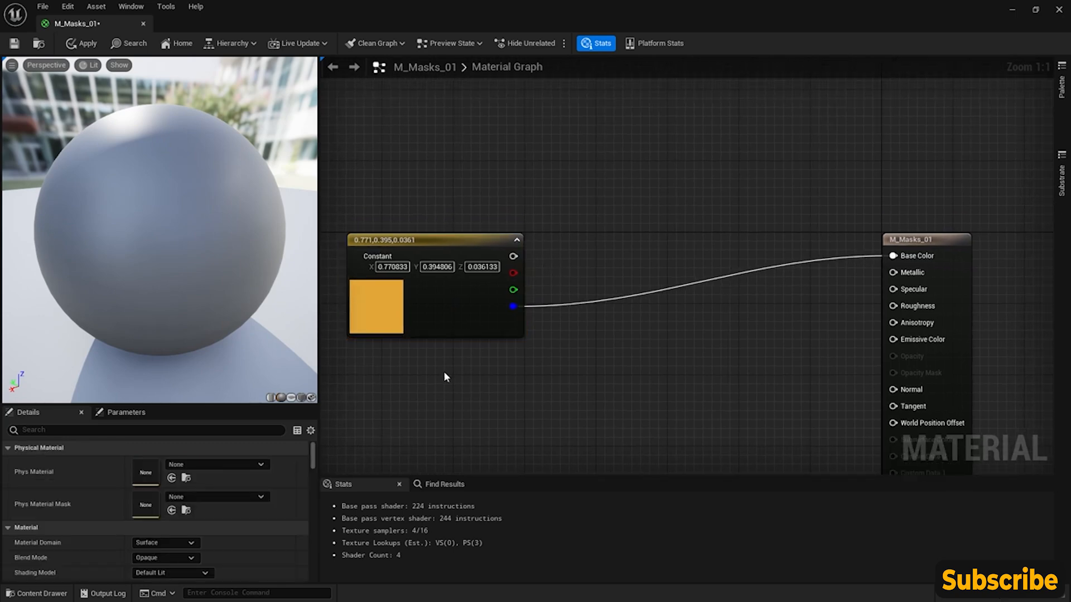
- Add a WorldPosition node just below the Constant3Vector in the material graph
right_click(424, 363)
text(world po)
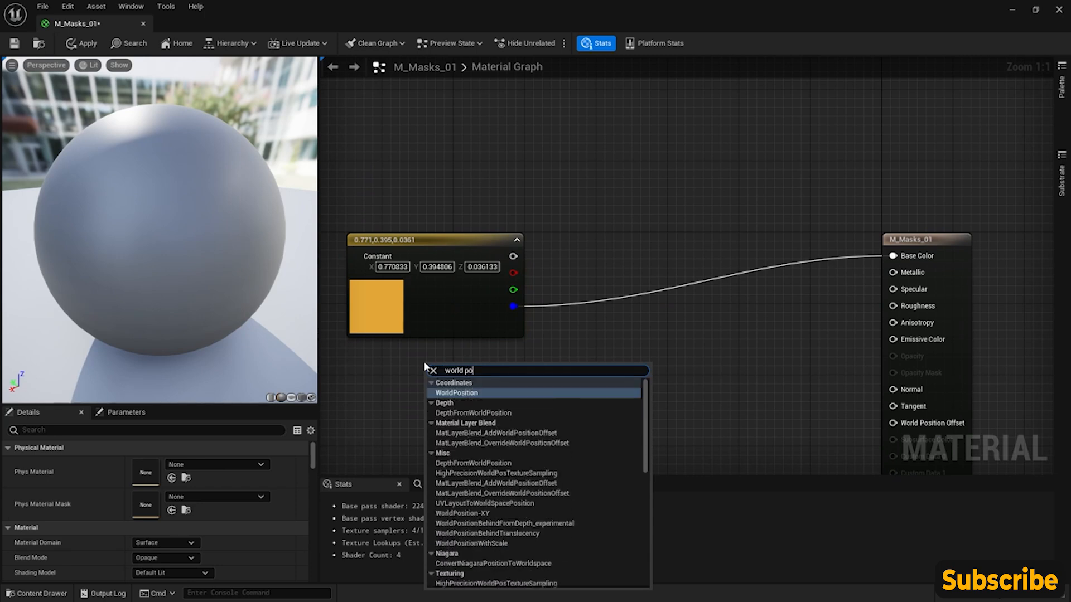
key(Return)
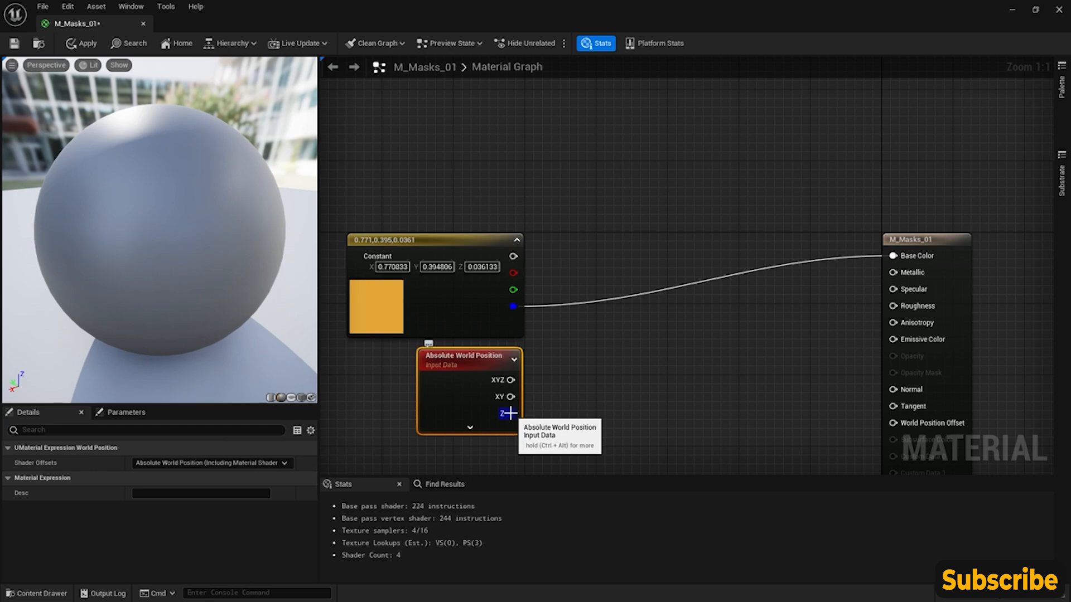
click(468, 428)
click(543, 429)
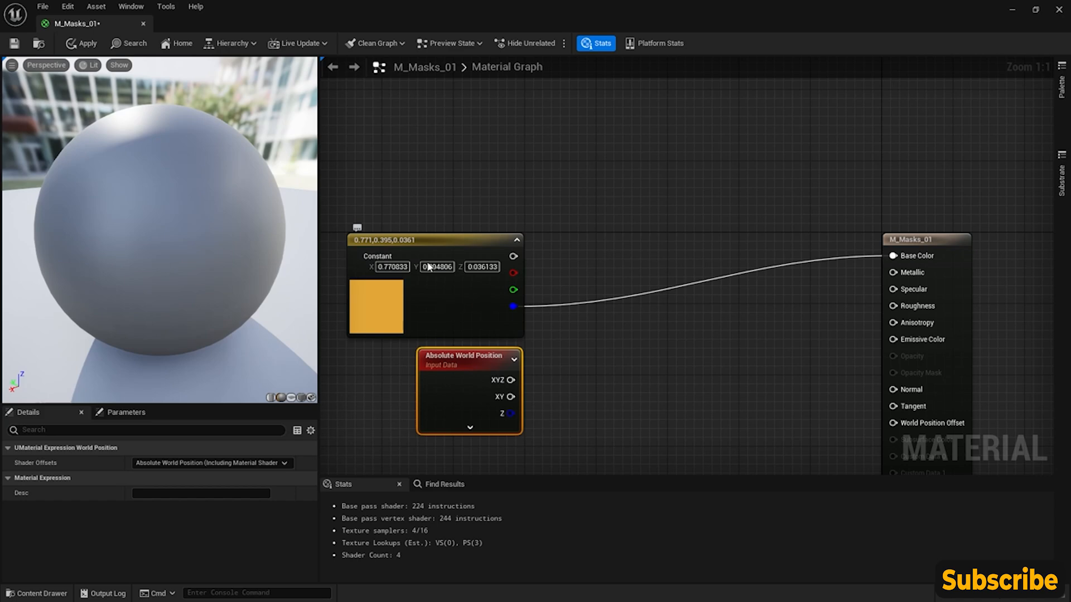
- Add a ComponentMask node and place it between the Constant3Vector and the material node
right_click(597, 346)
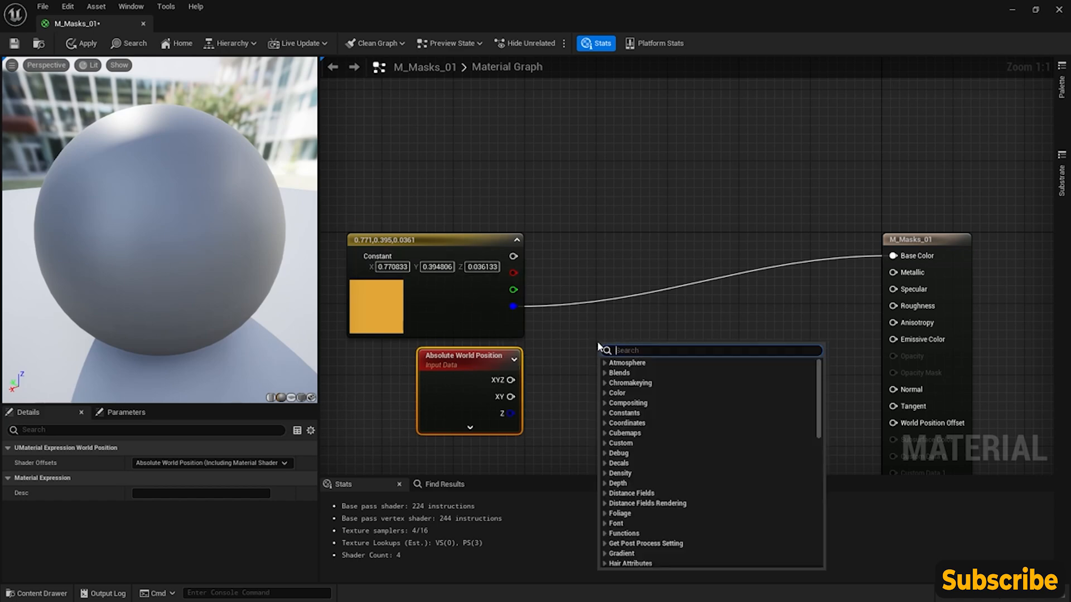
text(com)
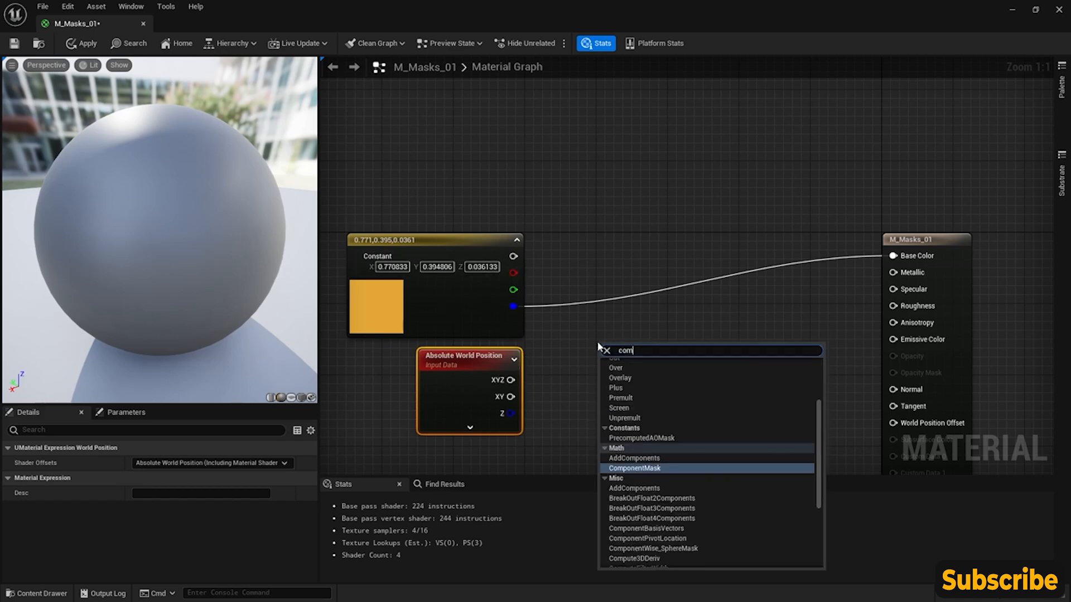
click(632, 469)
drag(630, 355, 619, 264)
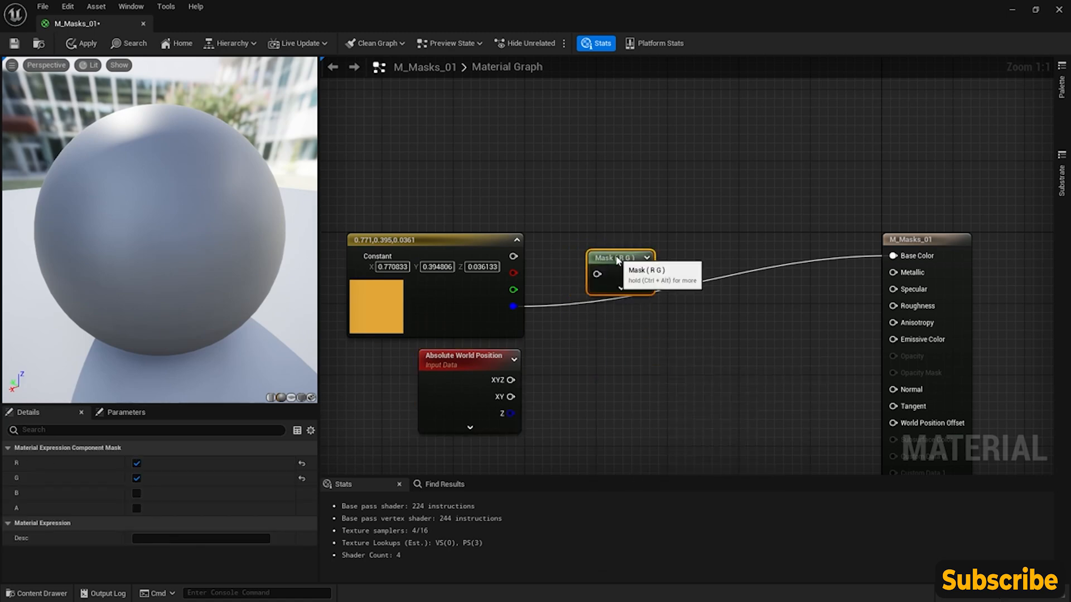
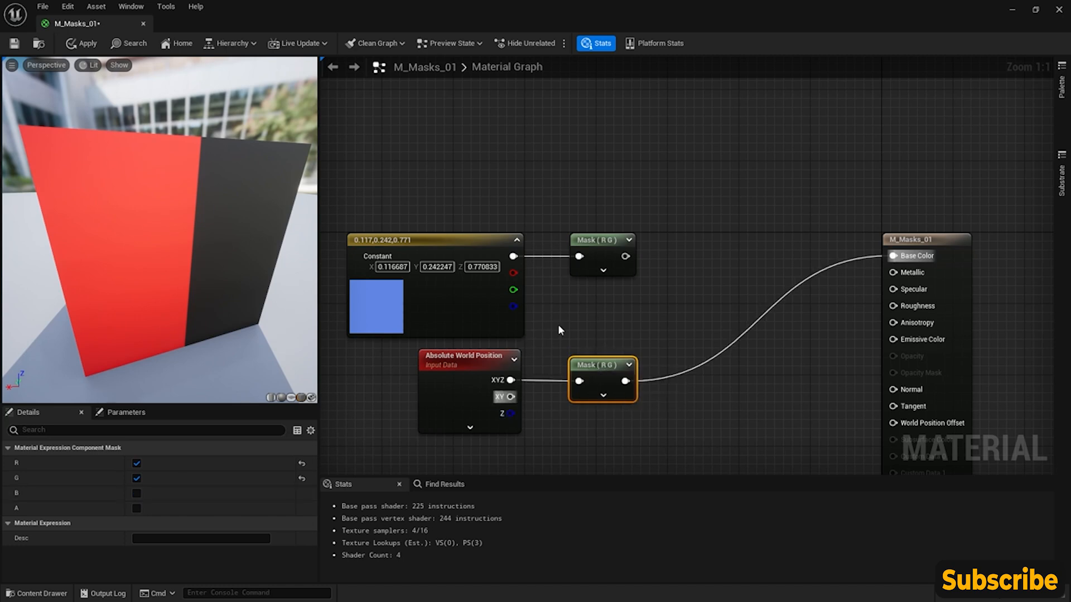
right_drag(595, 310, 610, 205)
scroll(610, 212, down, 1)
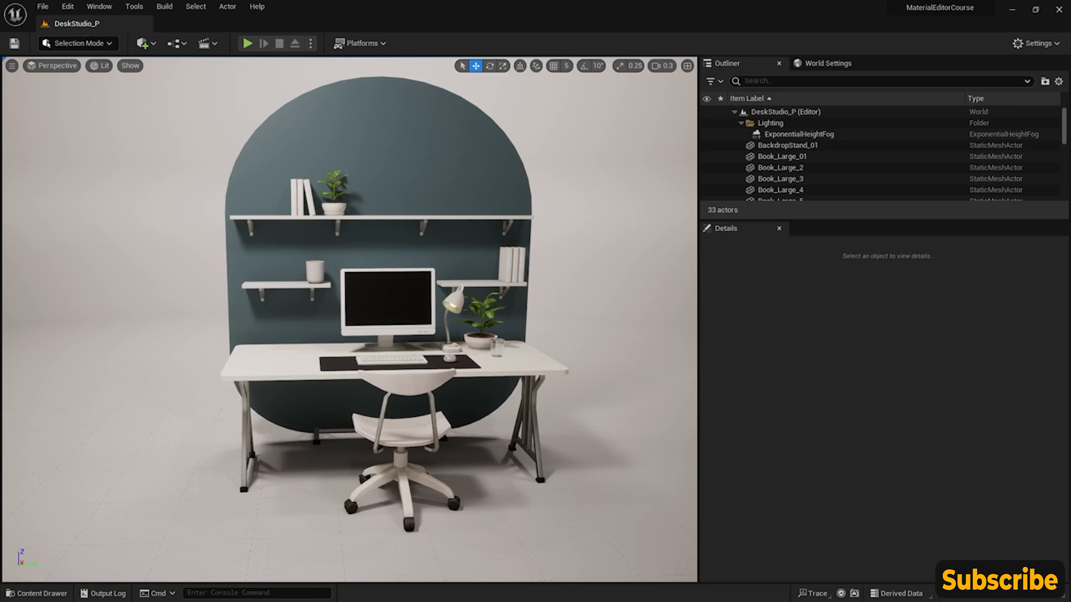
- Create a new material named M_Lerp_01 in the CoreNodes folder and open it for editing
click(49, 594)
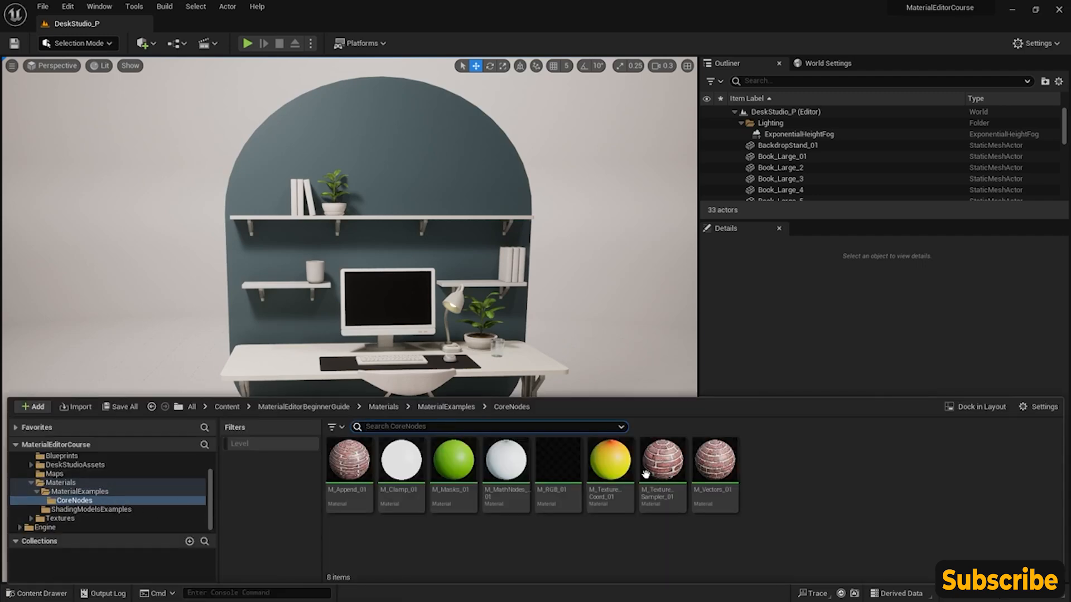
right_click(778, 467)
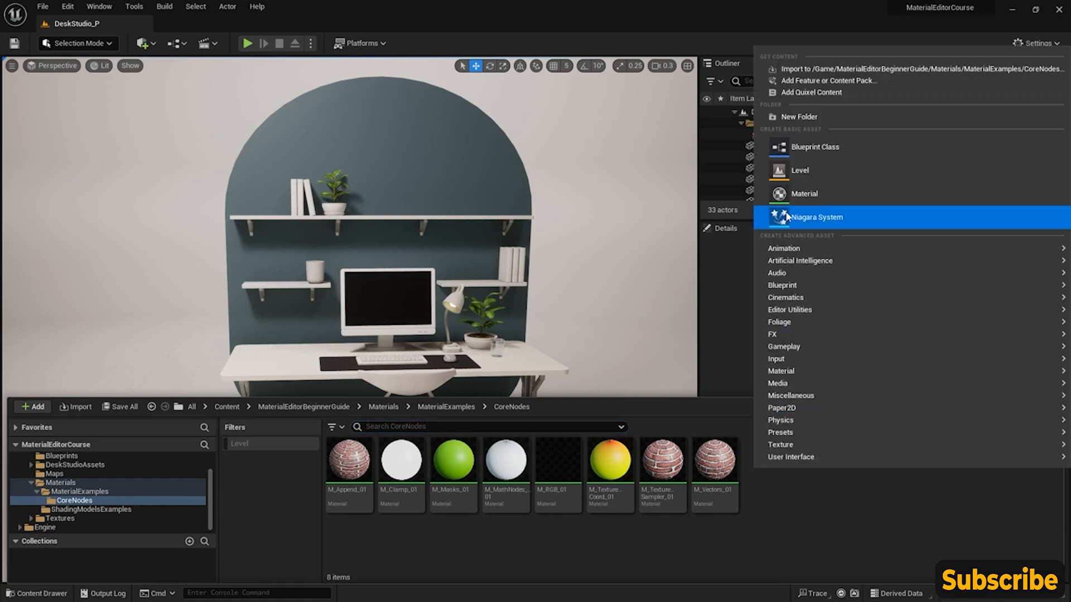
click(804, 194)
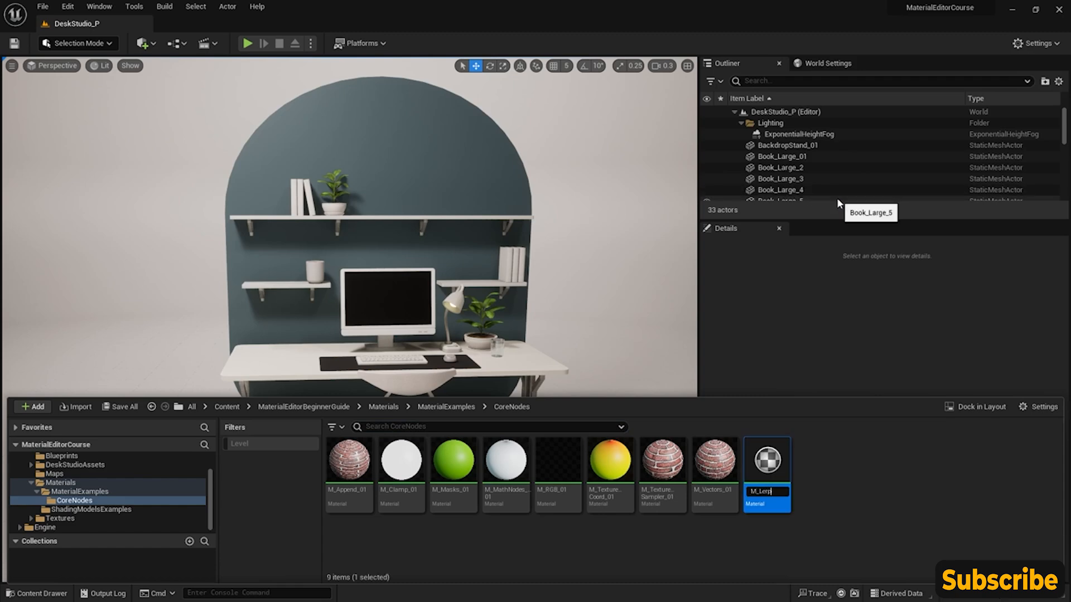
key(Return)
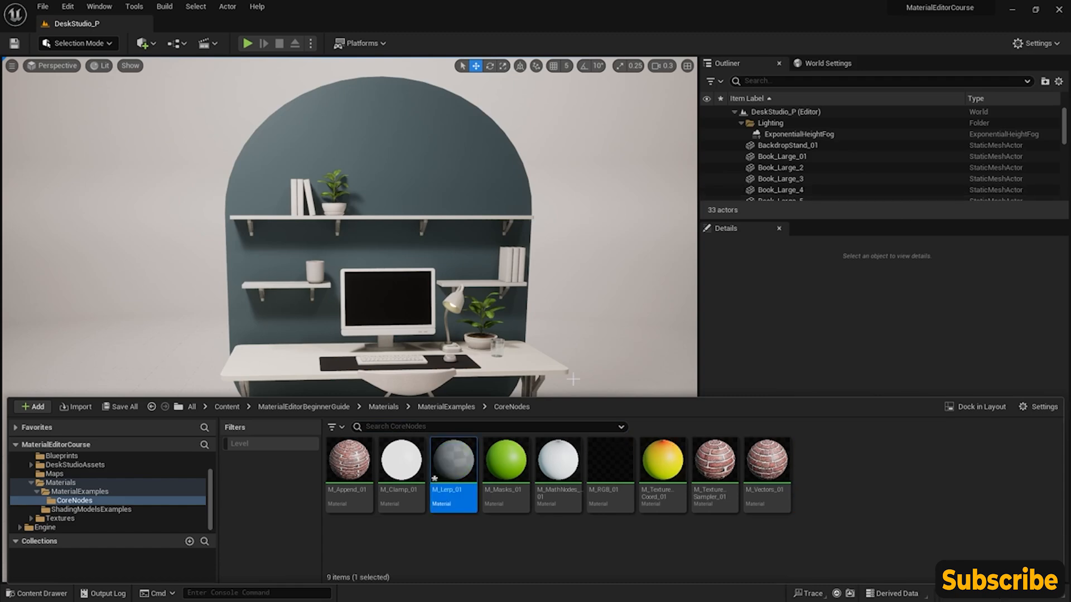
double_click(448, 465)
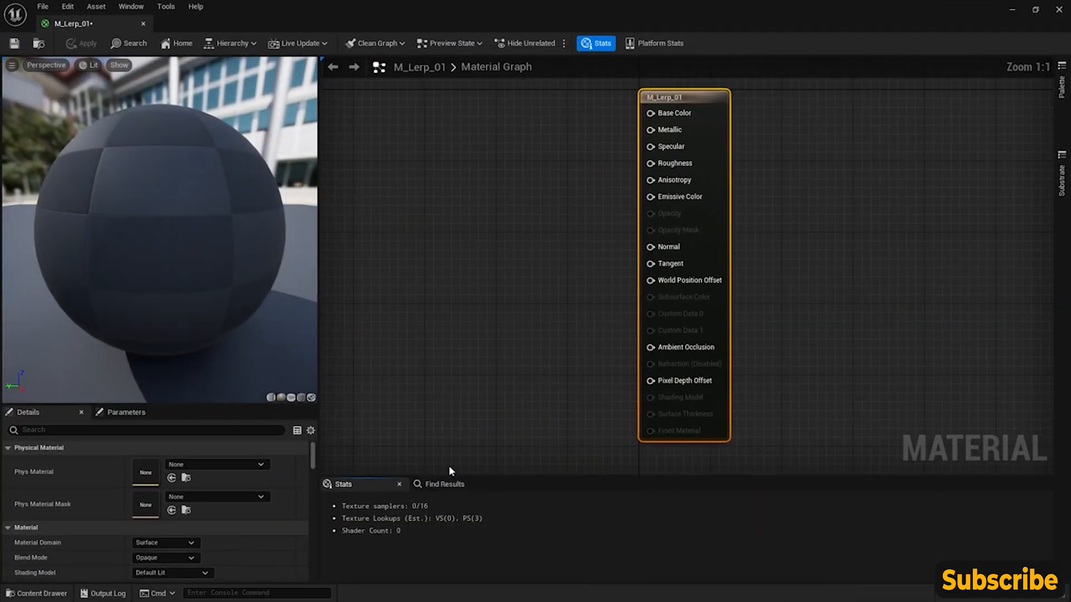
- Add a LinearInterpolate node to the graph of M_Lerp_01 and connect its output to Base Color
right_drag(490, 233, 638, 234)
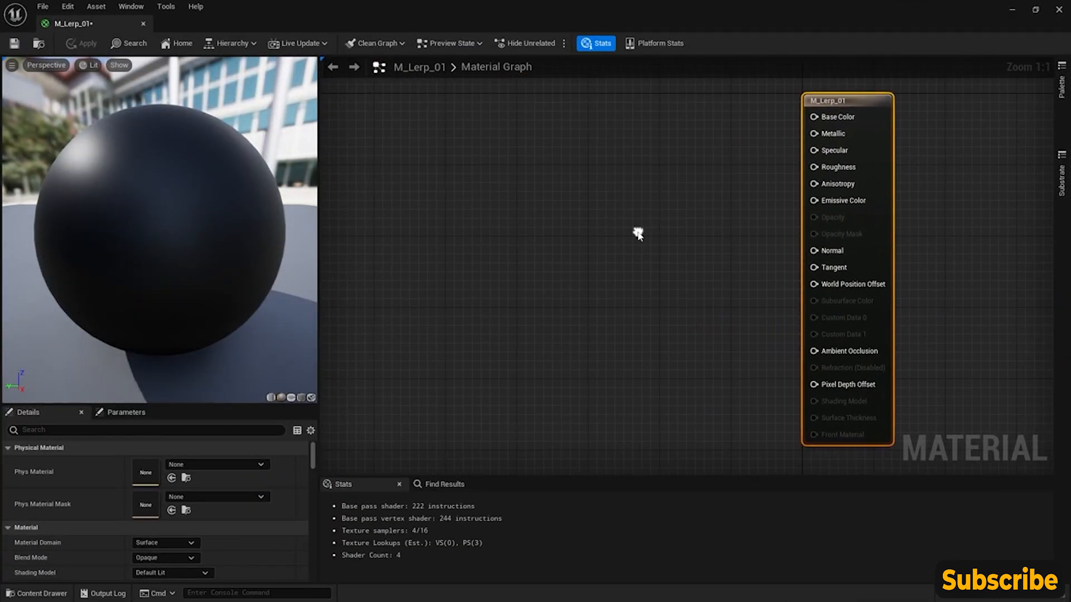
right_click(607, 222)
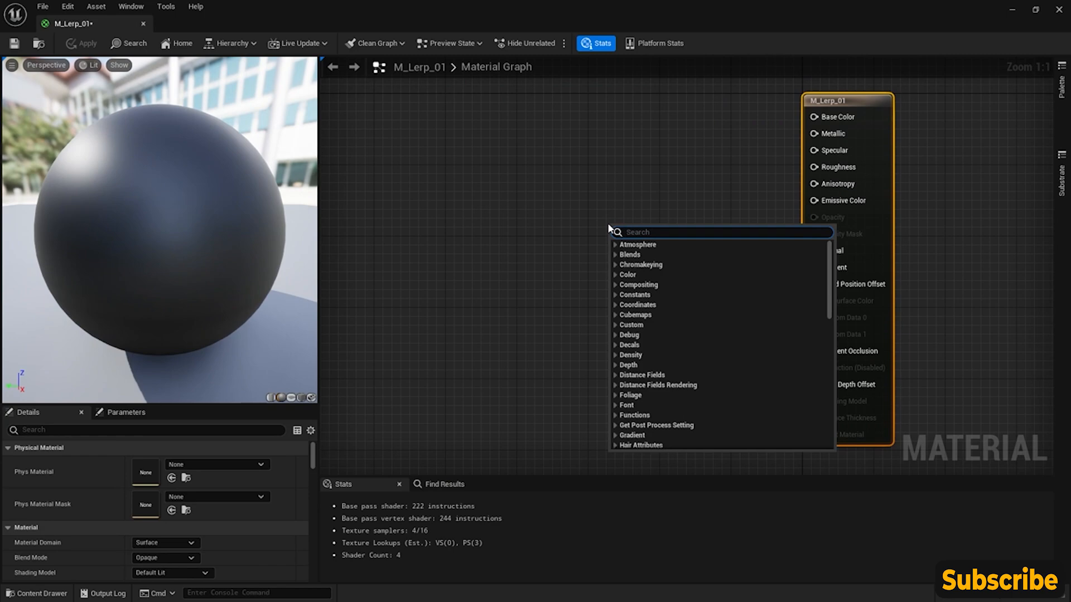
text(linear)
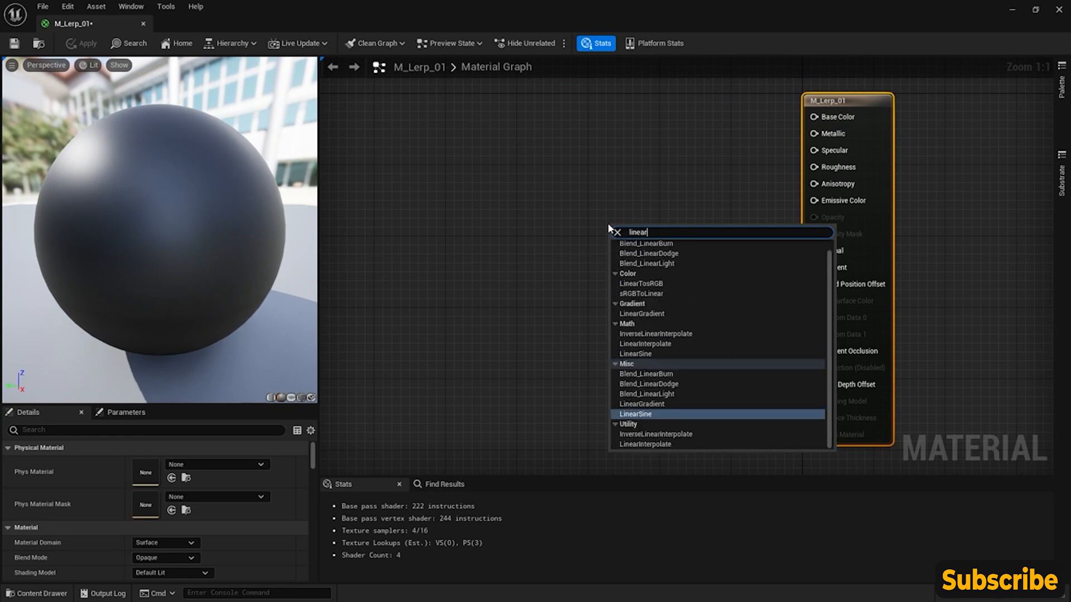
text(in)
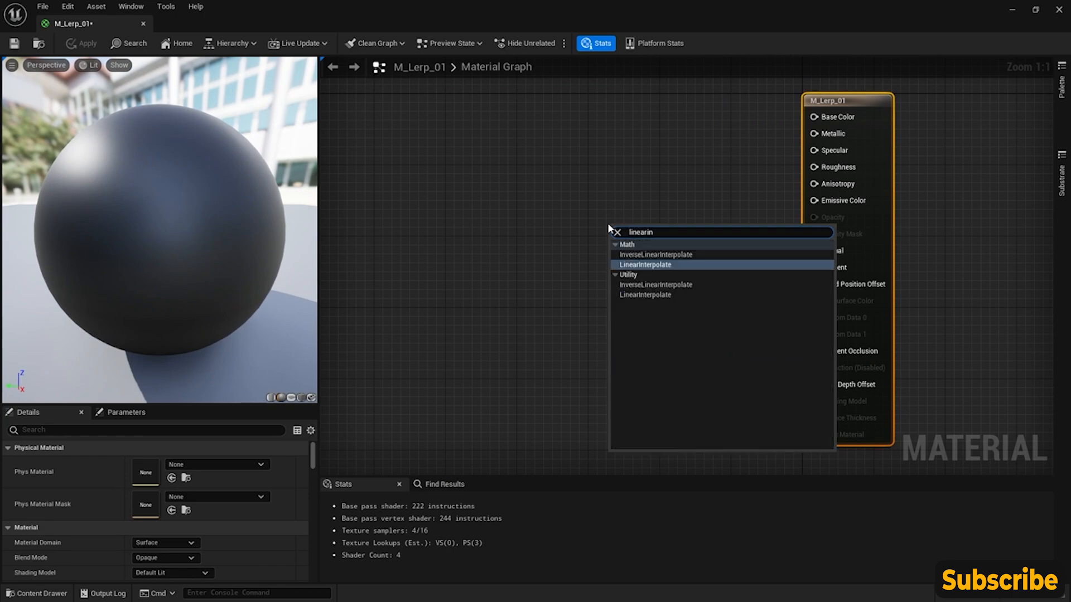
click(645, 265)
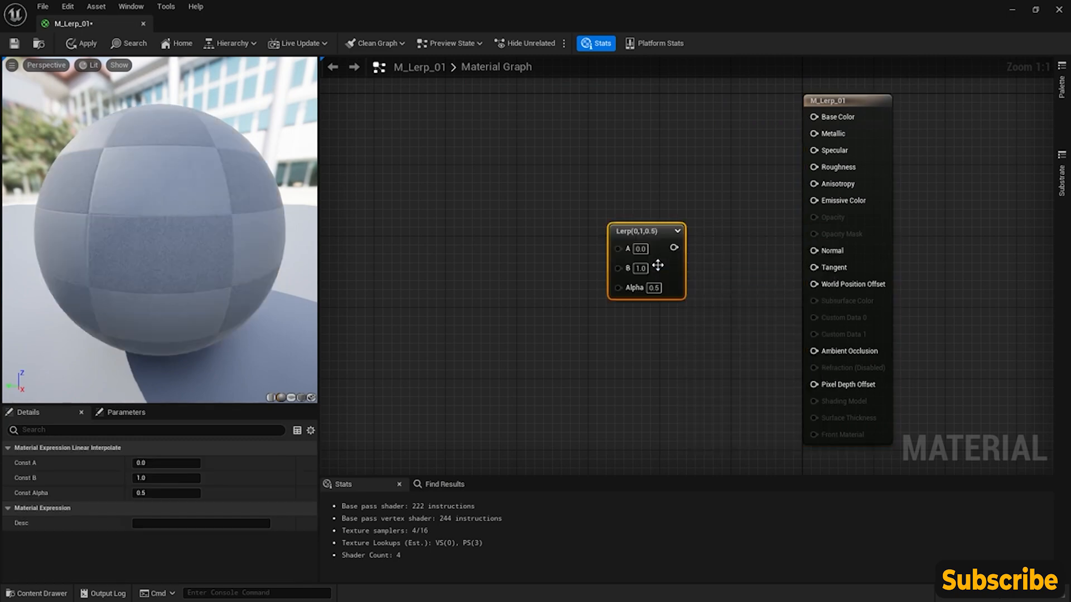
drag(642, 230, 612, 130)
right_drag(612, 129, 647, 195)
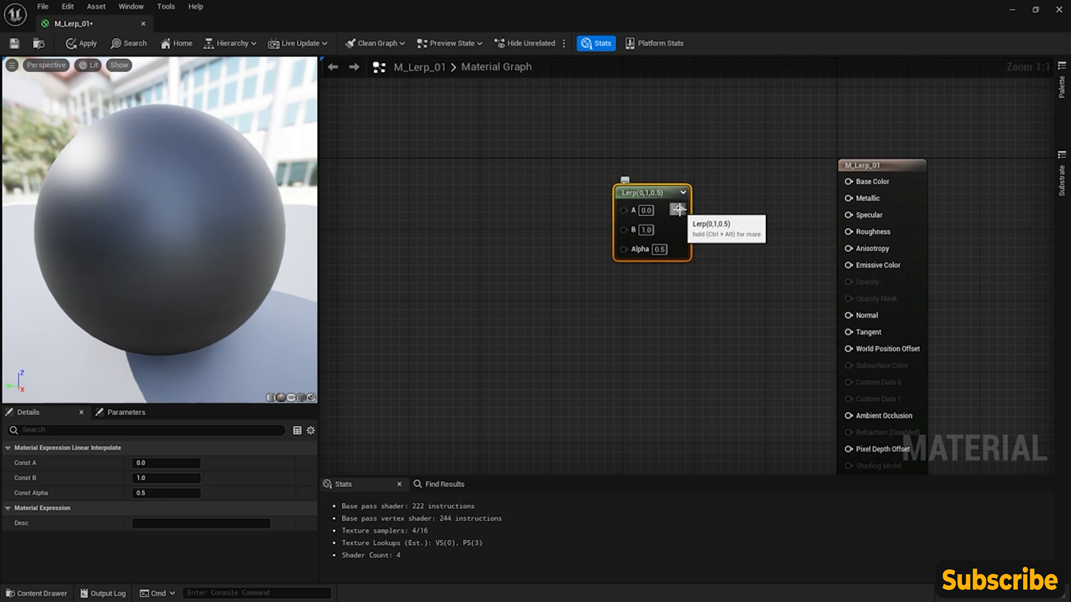
drag(679, 209, 848, 182)
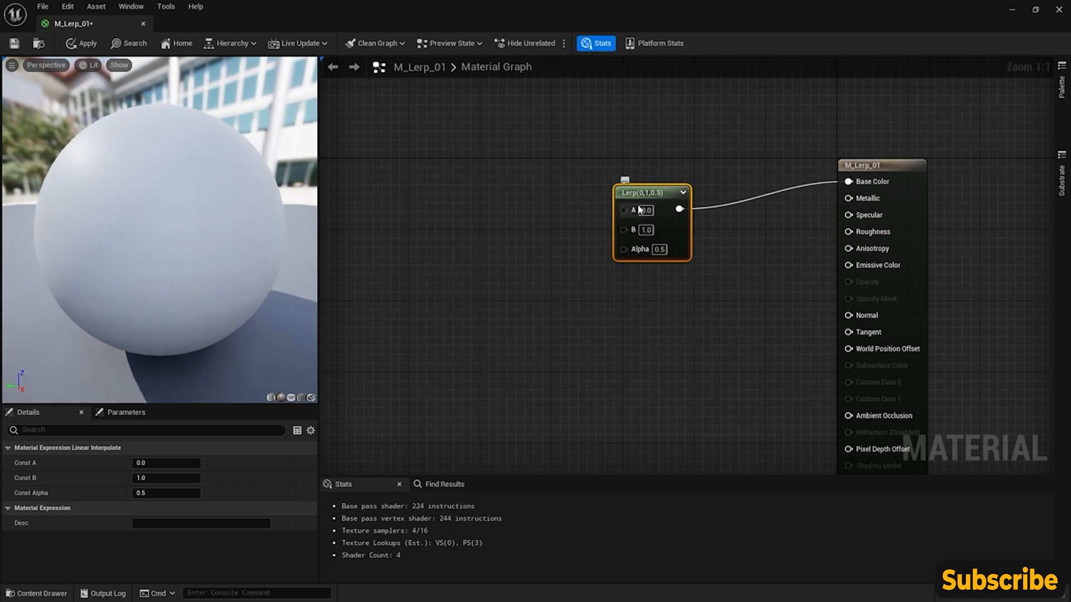
- Try the Lerp node's Alpha at 0 and at 1, keeping A at 0 and B at 1
mouse_move(257, 249)
mouse_down()
mouse_move(278, 256)
mouse_move(263, 257)
mouse_up()
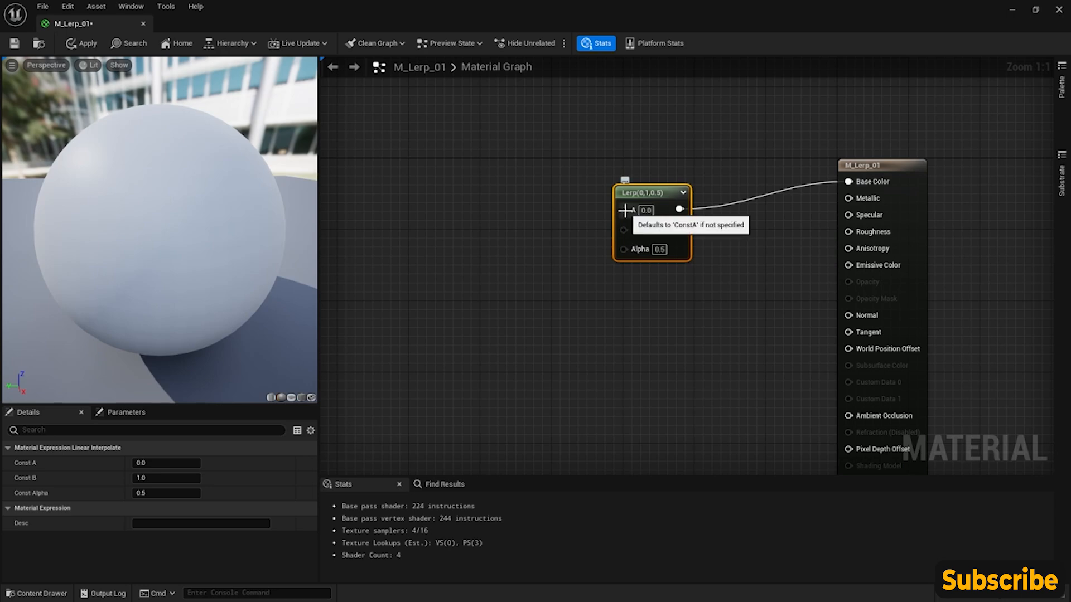
click(659, 250)
text(0)
key(Return)
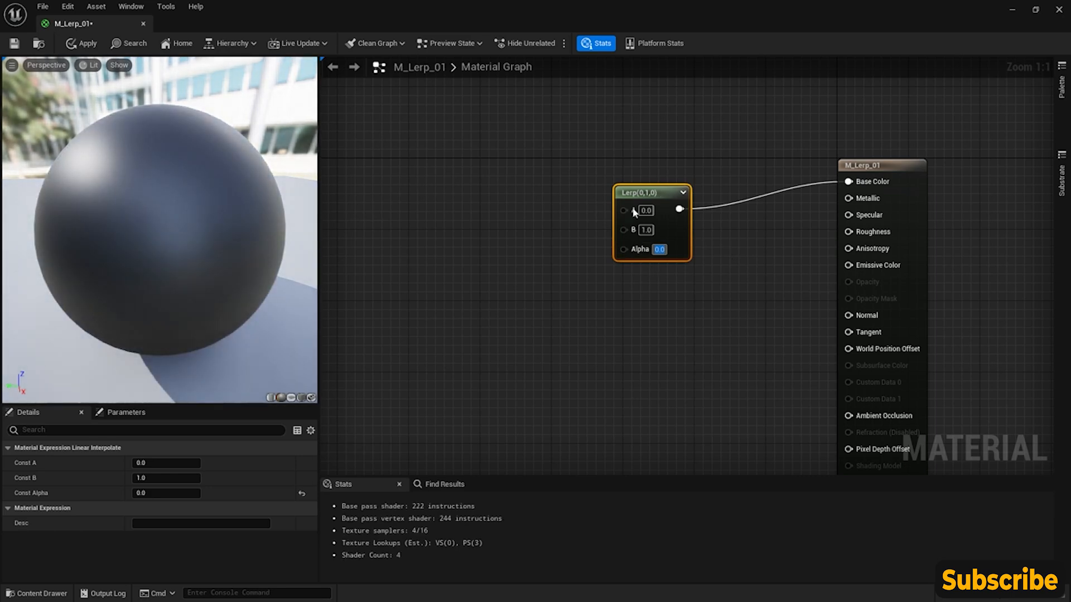
click(647, 209)
click(660, 248)
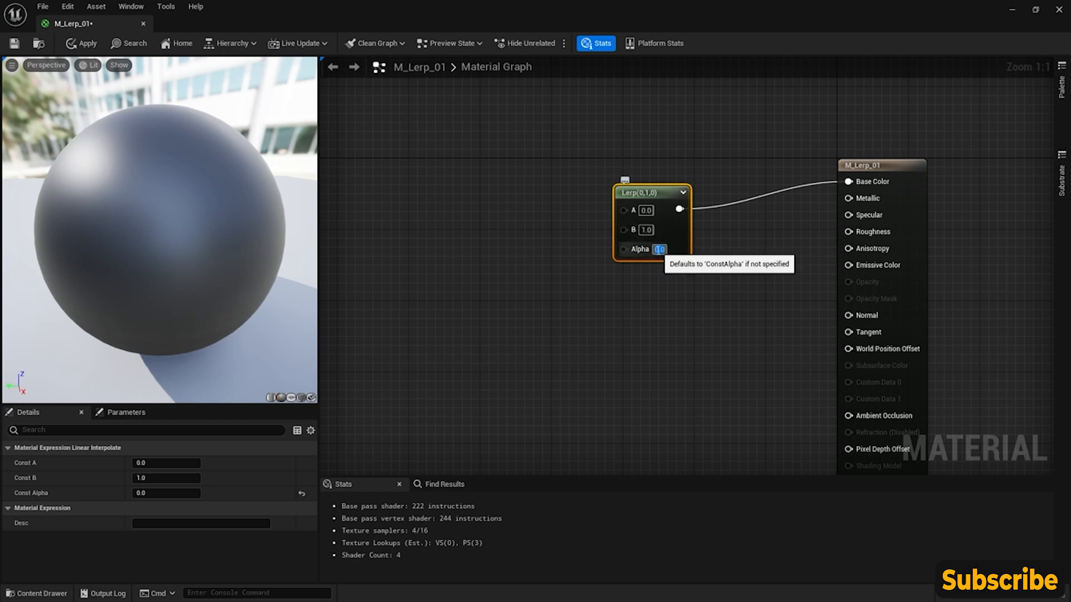
text(1)
key(Return)
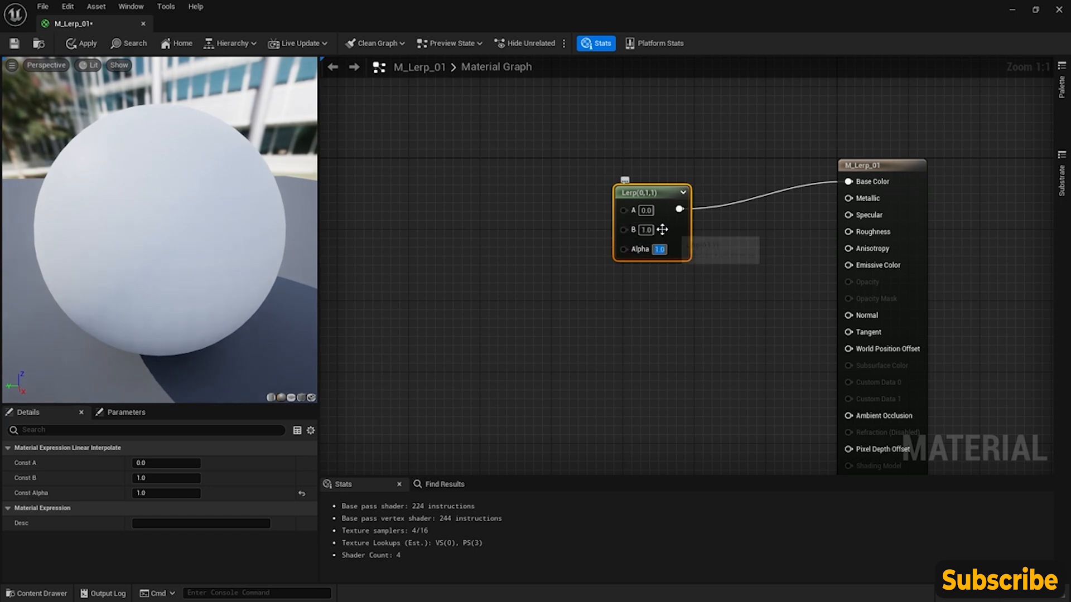
- Add a Constant3Vector well before the Lerp node and set its color to blue (0, 0.134117, 1)
right_drag(521, 179, 561, 207)
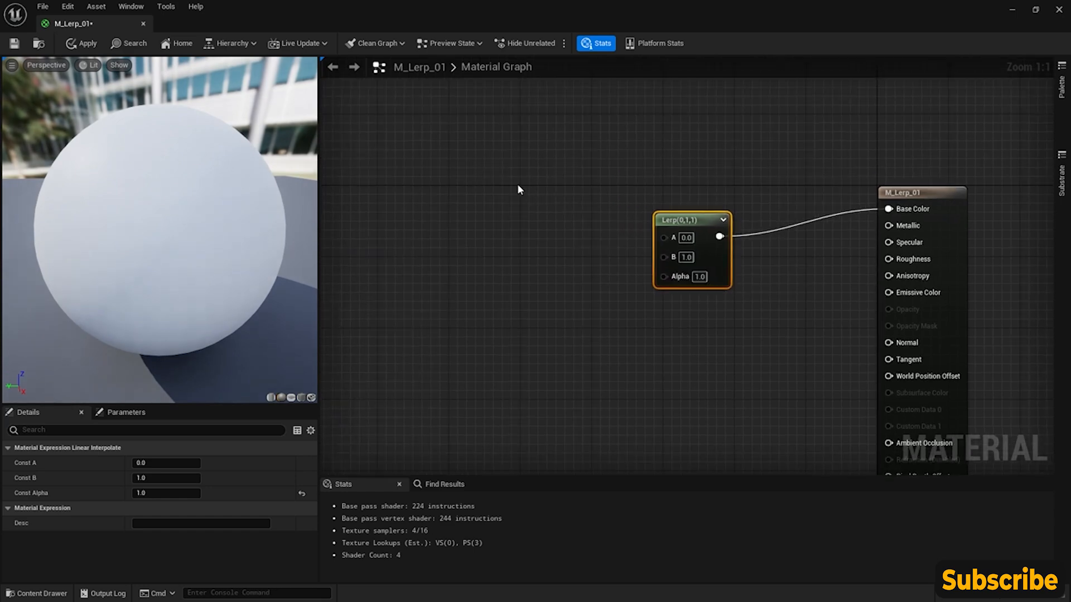
click(486, 181)
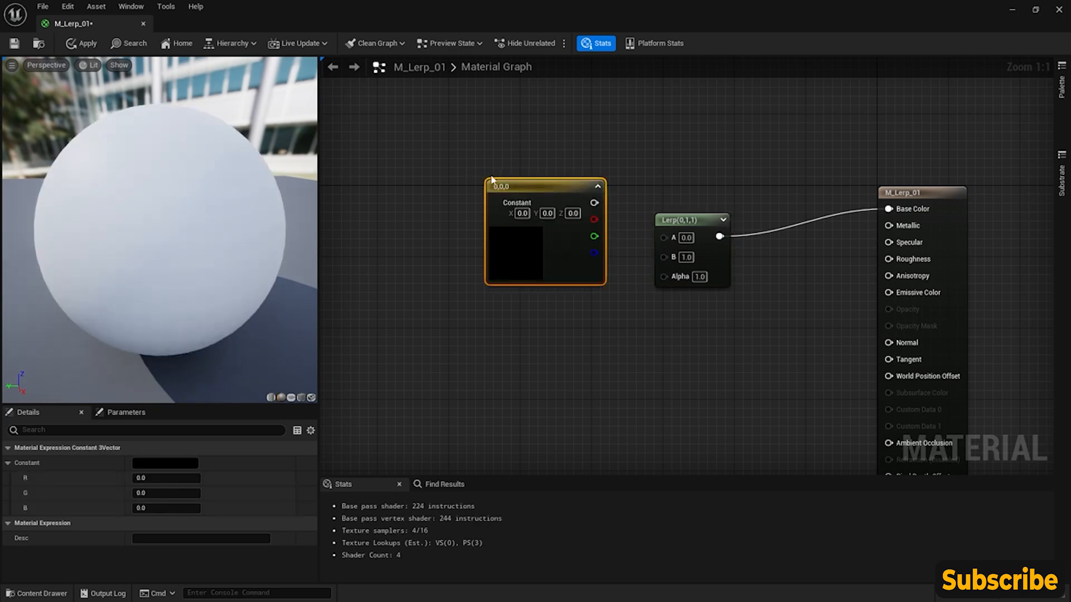
drag(492, 179, 410, 142)
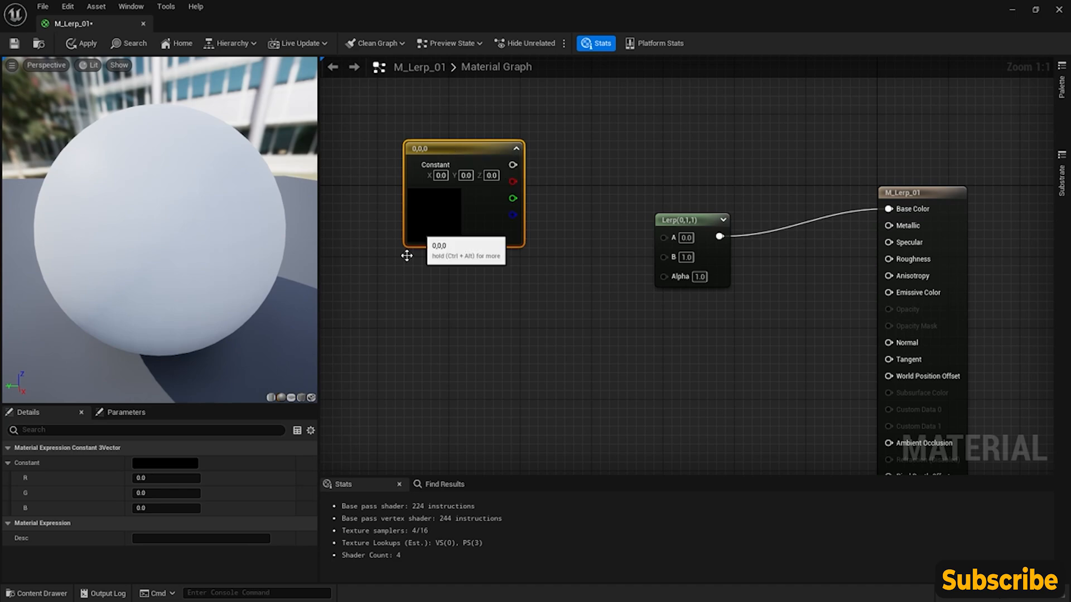
click(178, 464)
click(217, 363)
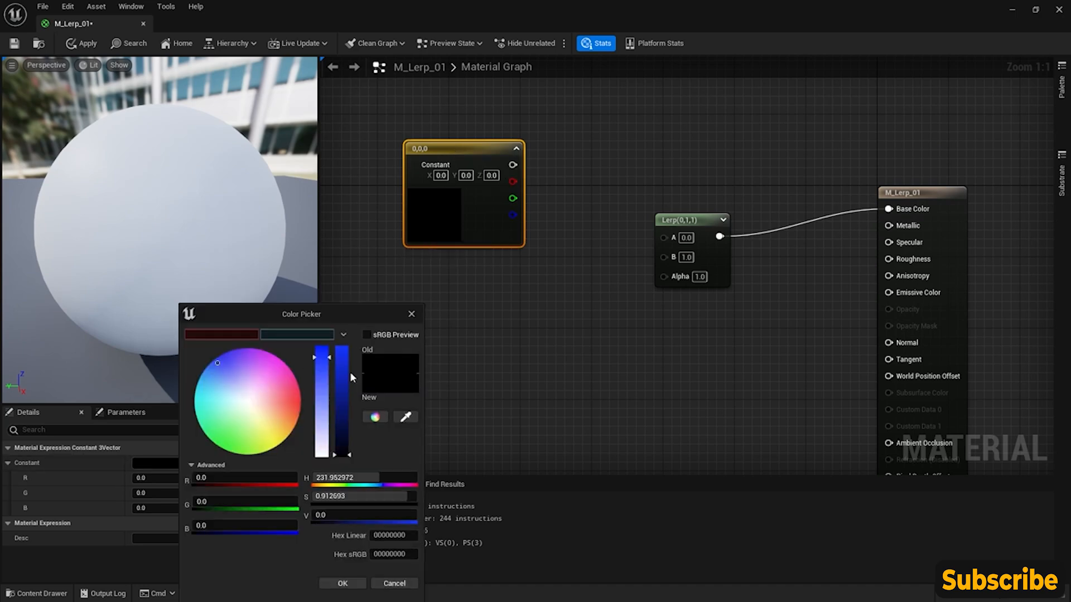
drag(351, 377, 324, 342)
click(342, 583)
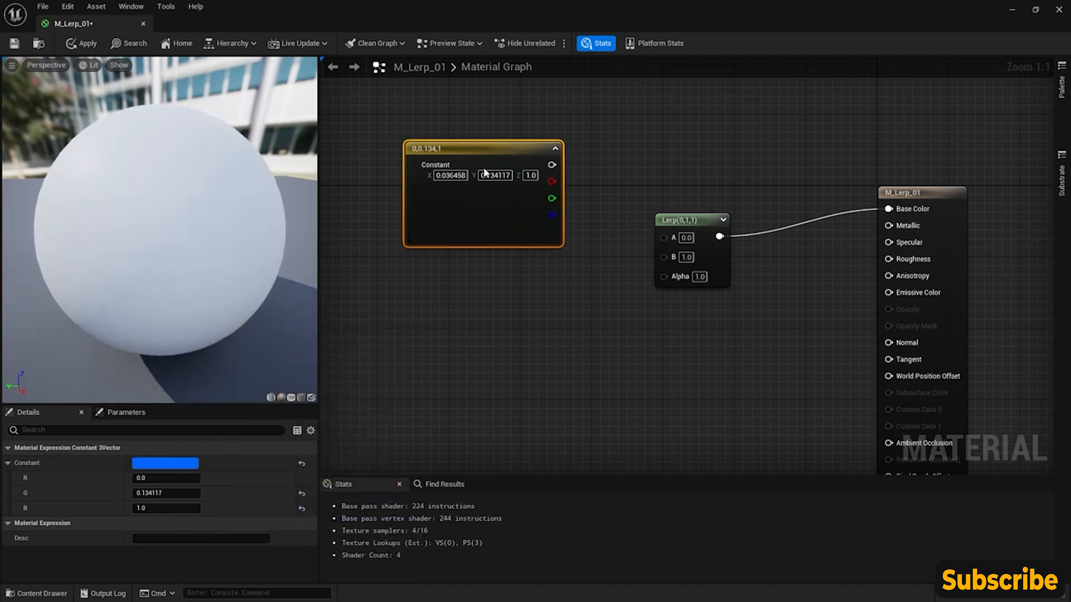
- Duplicate the blue Constant3Vector, place the copy directly below it and set its color to pinkish red (1, 0, 0.114047)
key(ctrl+d)
drag(530, 227, 444, 339)
double_click(444, 339)
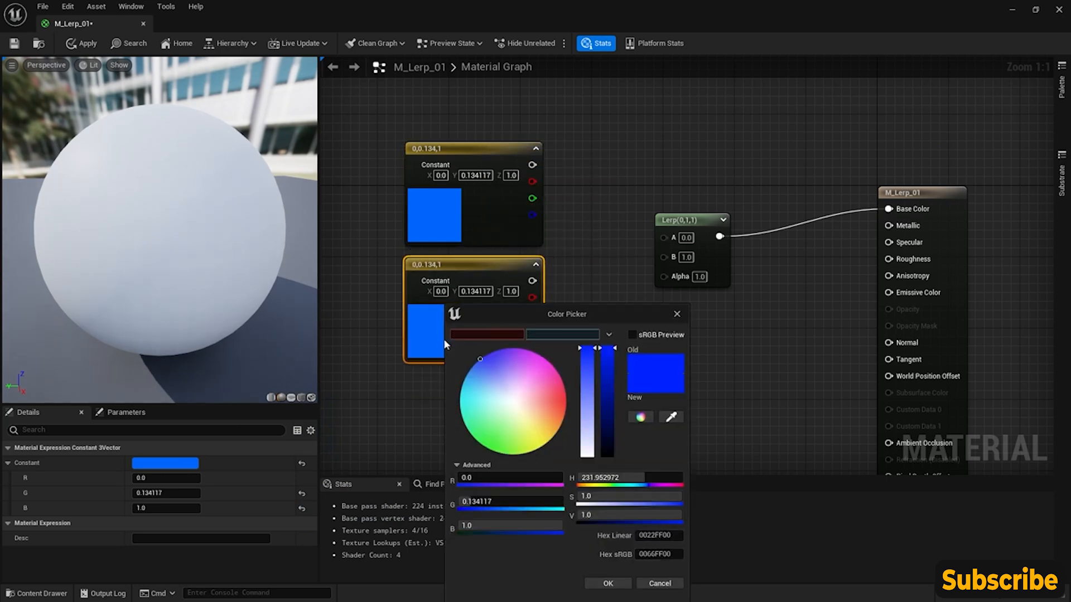
drag(554, 385, 568, 394)
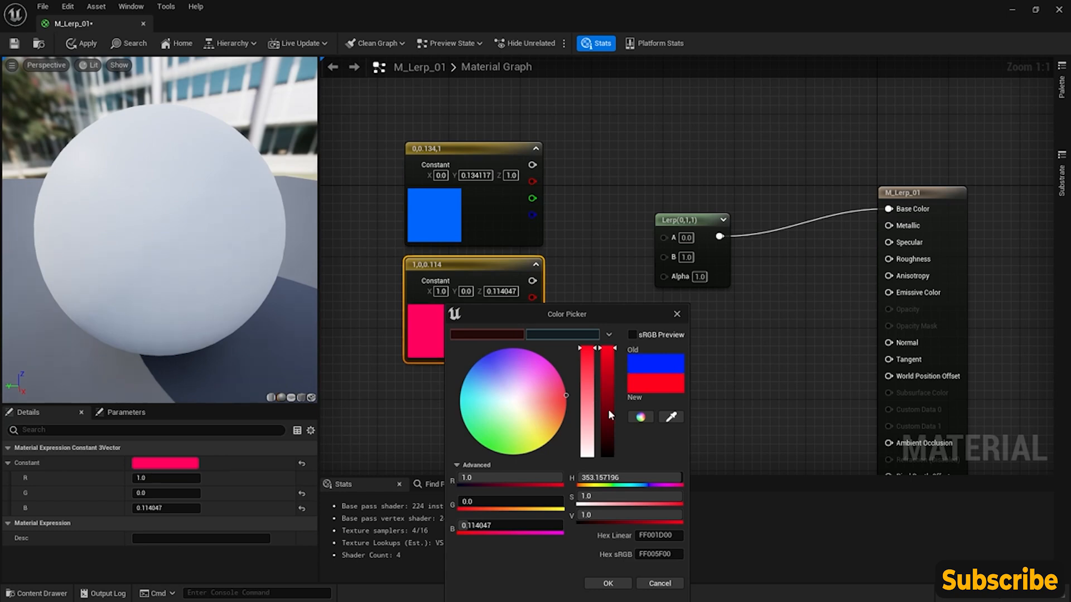
click(608, 583)
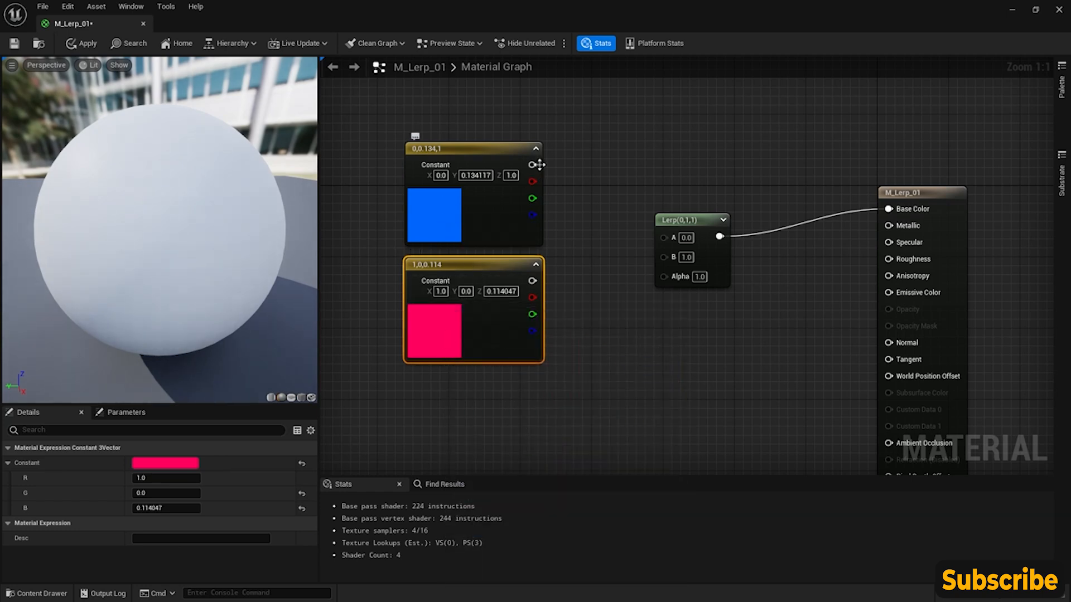
- Connect the blue constant to the Lerp node's A input and the pinkish-red constant to its B input
drag(532, 165, 662, 236)
drag(533, 280, 663, 254)
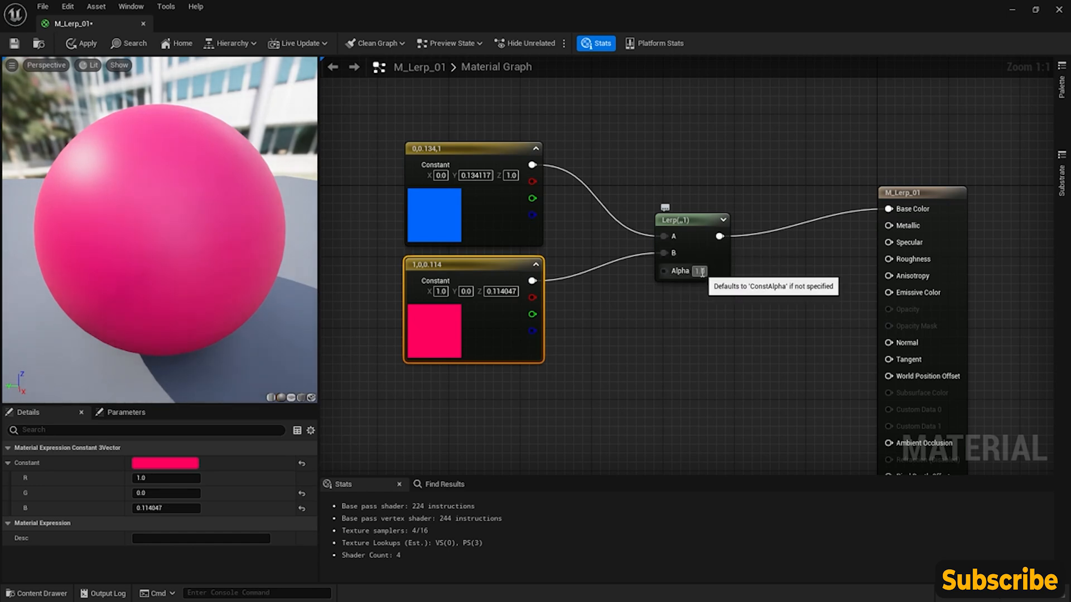
- Try the Lerp node's Alpha at 0 and at 0.5 to compare the color blend on the preview sphere
click(700, 272)
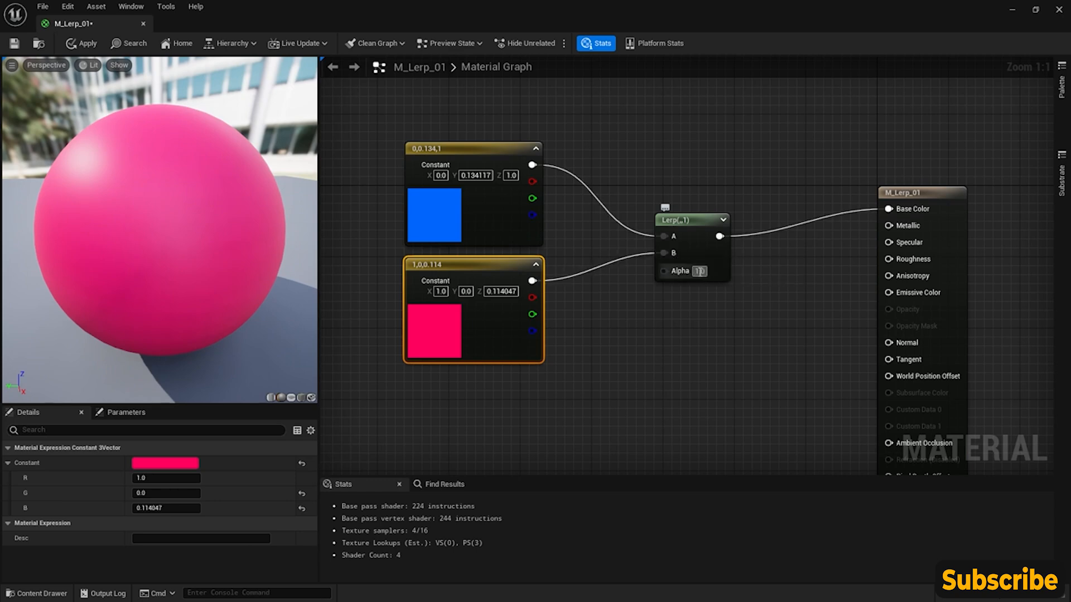
text(0)
key(Return)
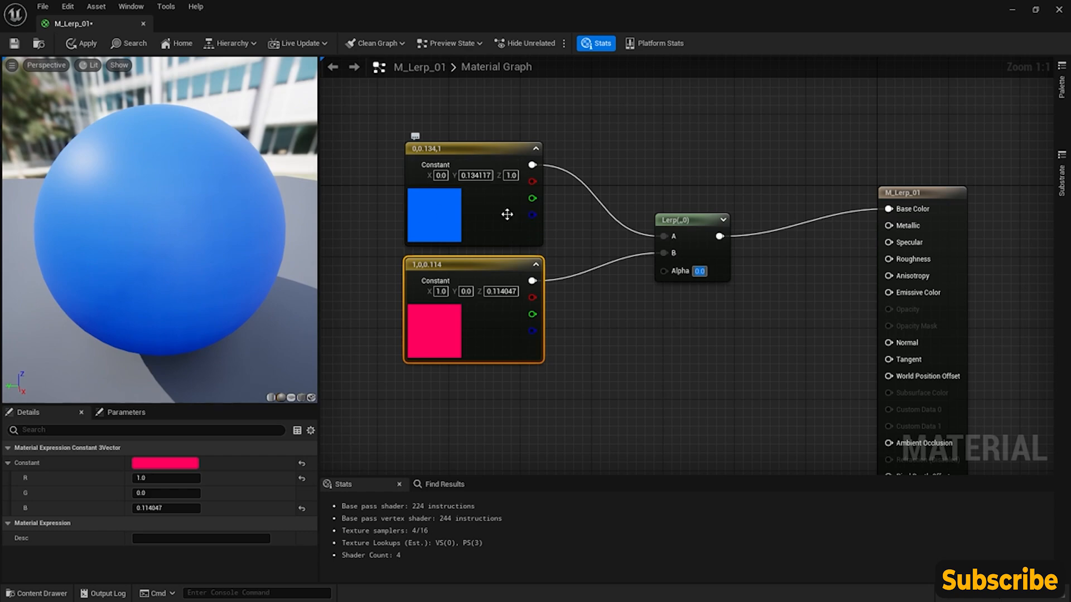
text(5)
key(Return)
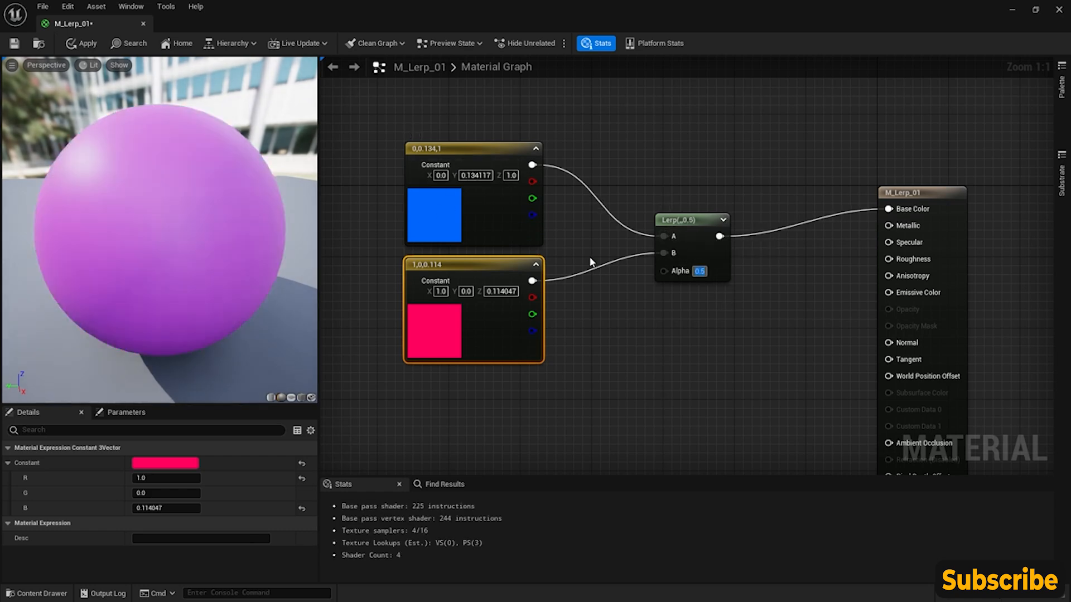
mouse_move(159, 206)
mouse_down()
mouse_move(120, 198)
mouse_move(159, 207)
mouse_up()
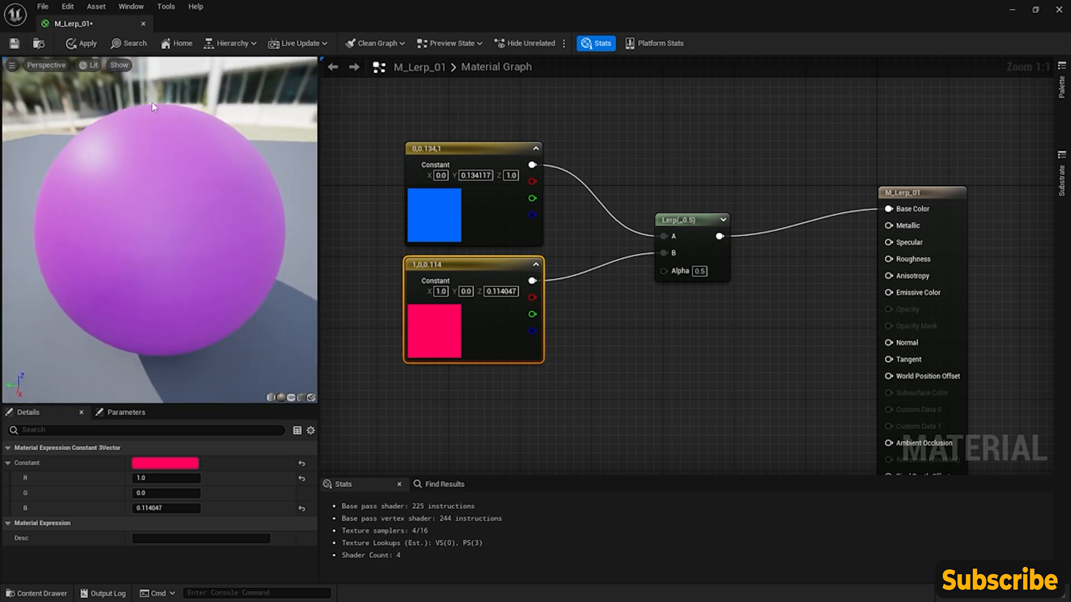
- Add a Time node and place it just below the pinkish-red Constant3Vector
right_drag(570, 245, 596, 256)
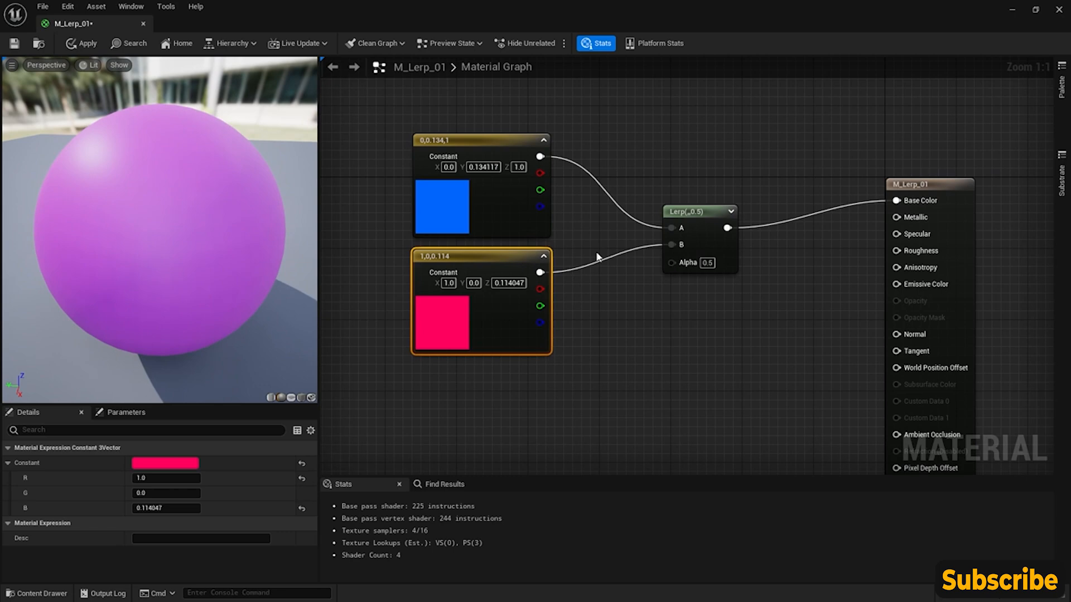
right_click(508, 400)
text(time)
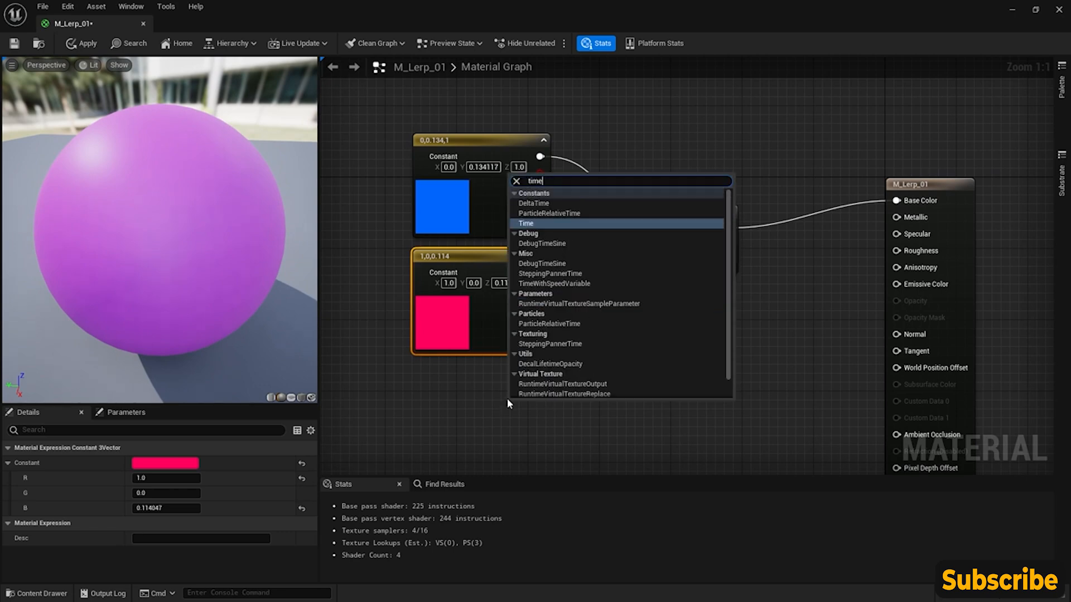
key(Return)
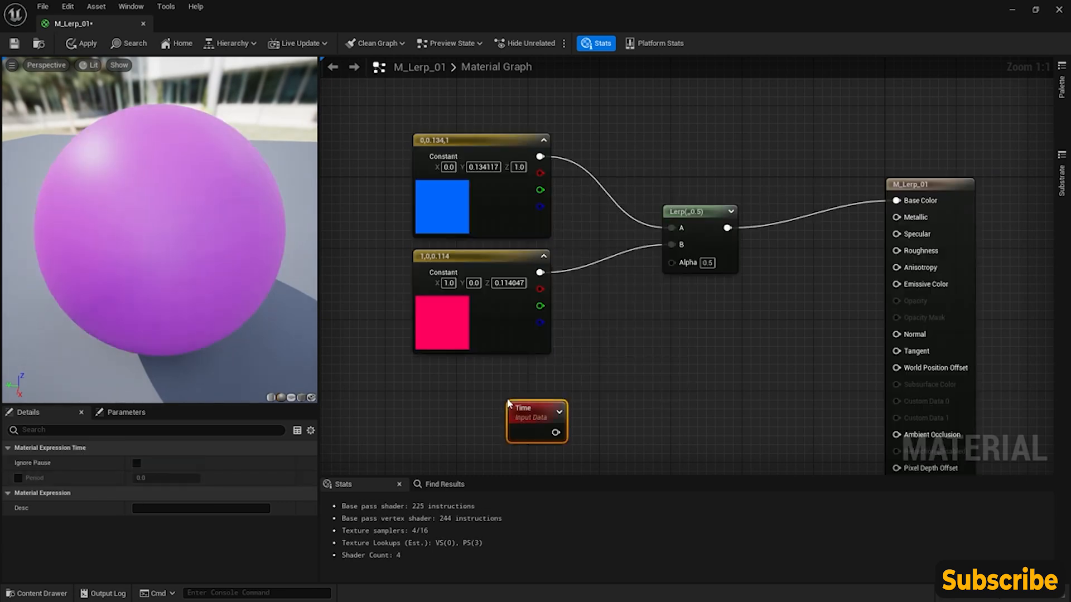
drag(509, 402, 467, 375)
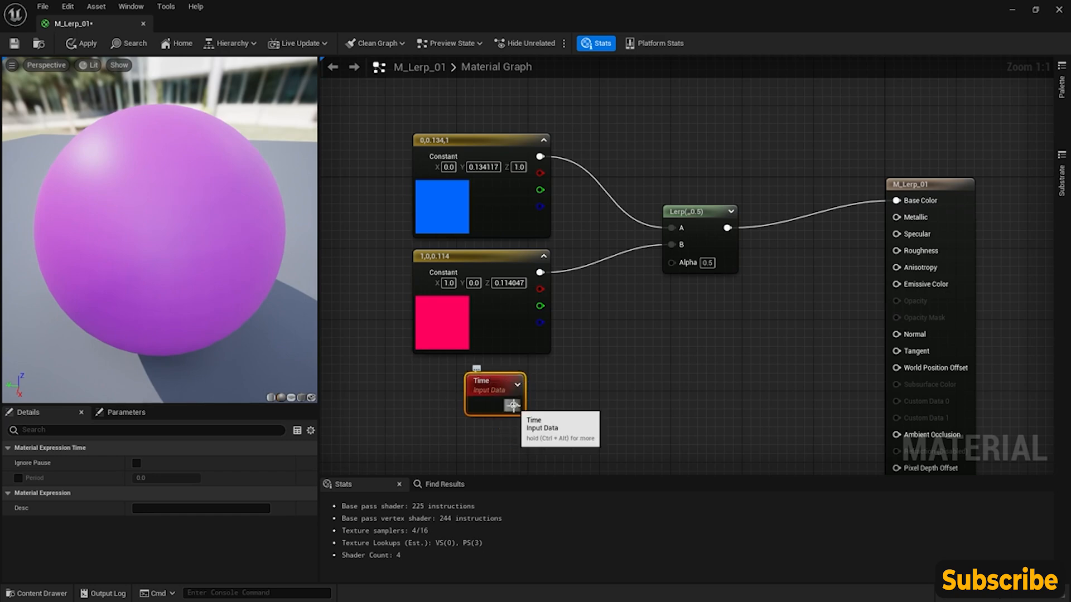
- Add a Sine node fed by the Time node and connect its output to the Lerp node's Alpha
drag(513, 405, 573, 412)
text(sig)
key(BackSpace)
key(Return)
drag(593, 417, 669, 262)
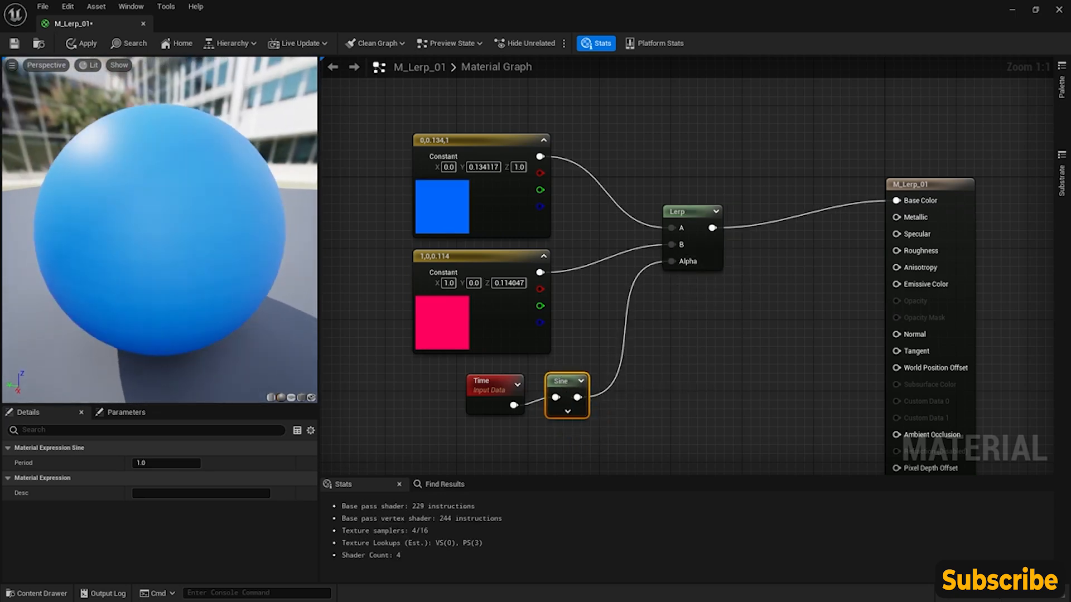
drag(210, 230, 209, 229)
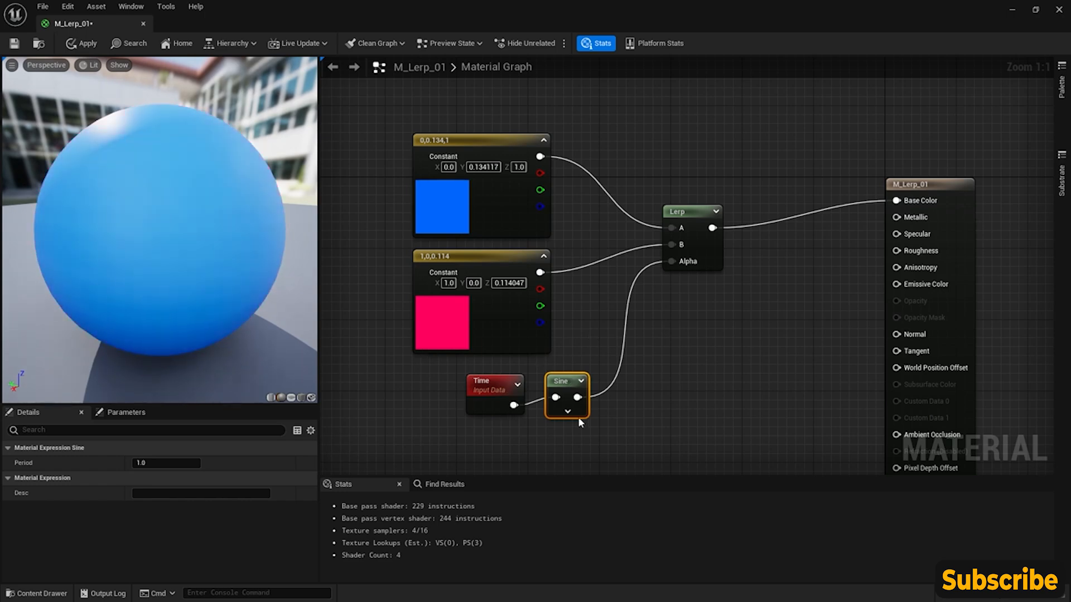
right_drag(634, 330, 591, 320)
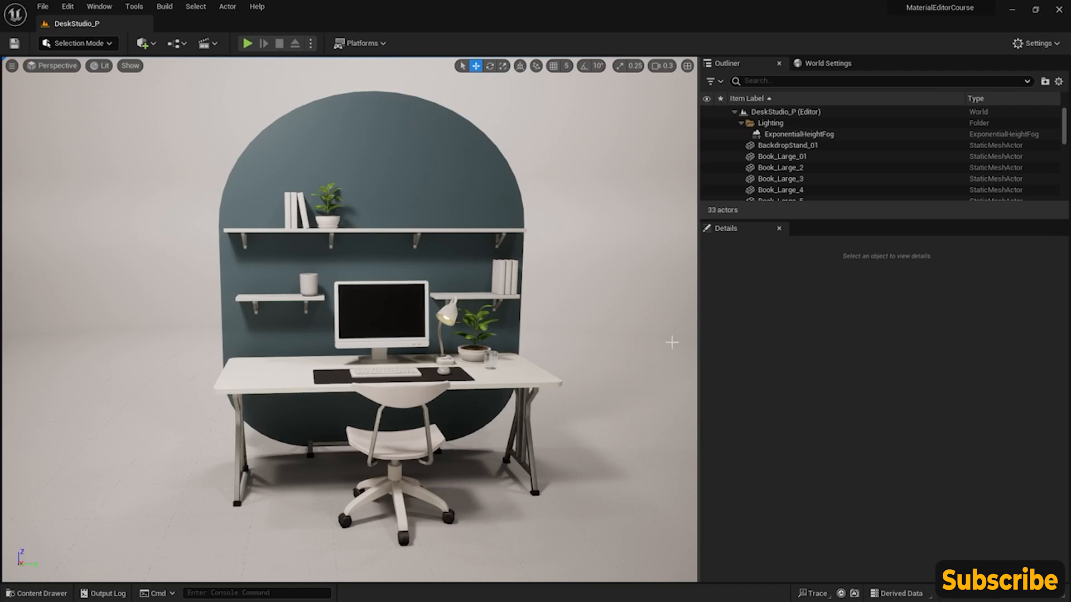
- Create a new material in the CoreNodes folder and name it M_Fresnel_01
click(45, 595)
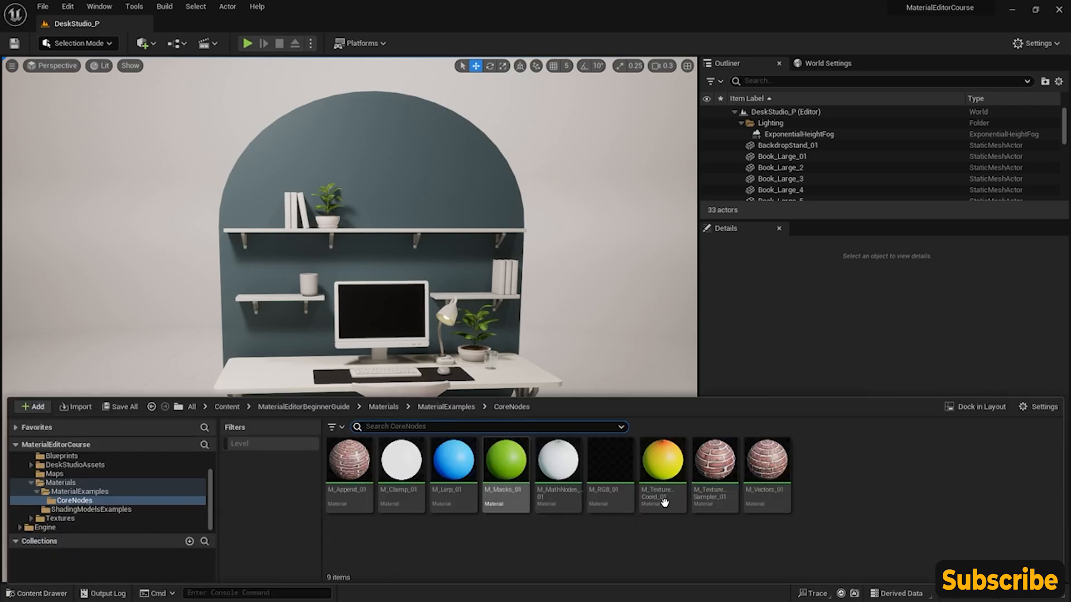
right_click(811, 474)
click(807, 196)
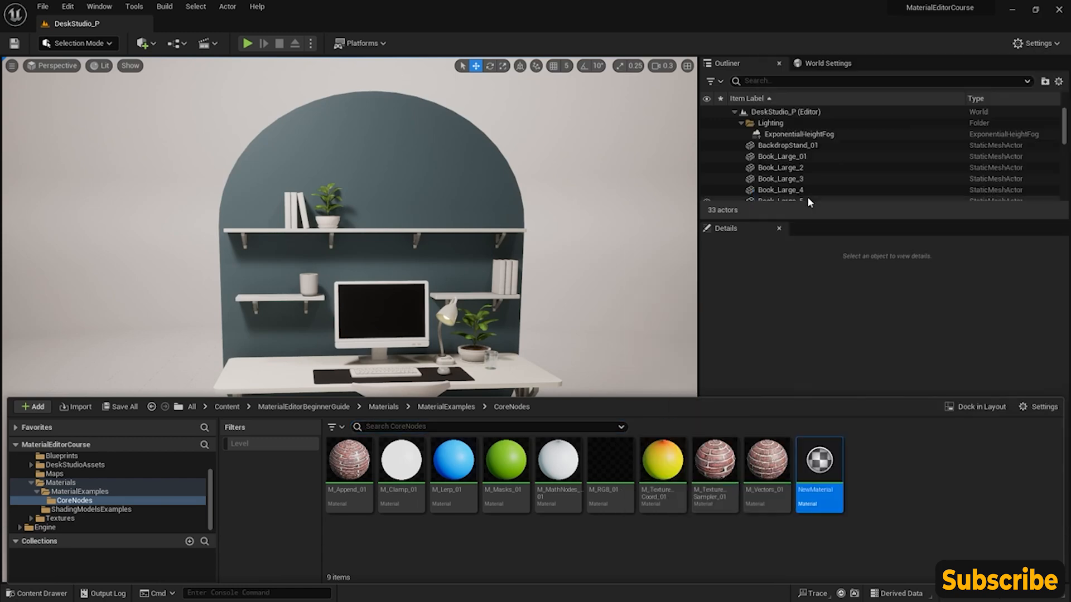
text(M_Fre)
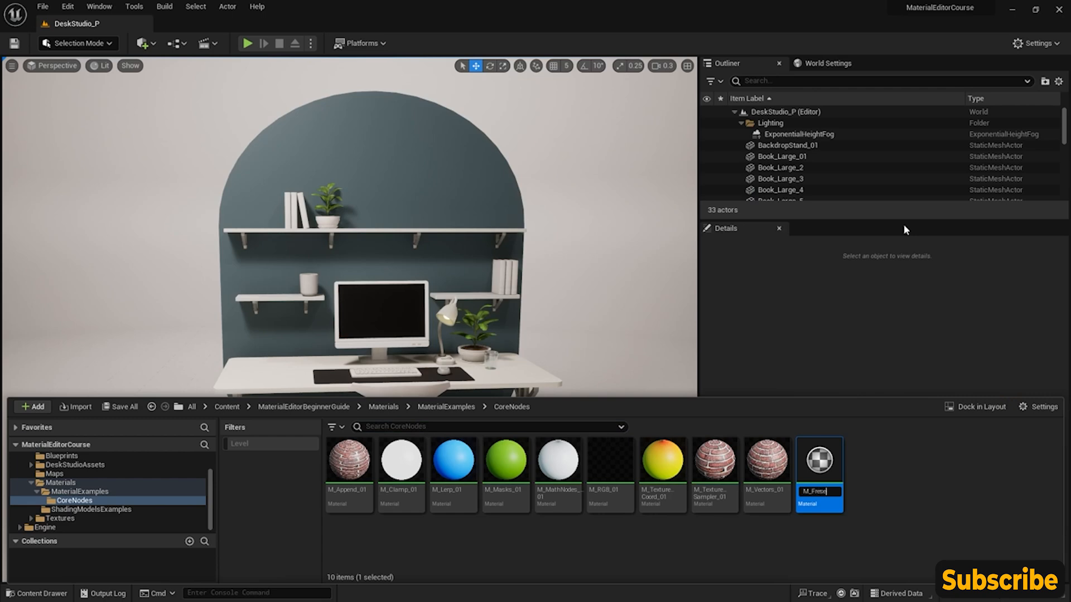
text(snel_01)
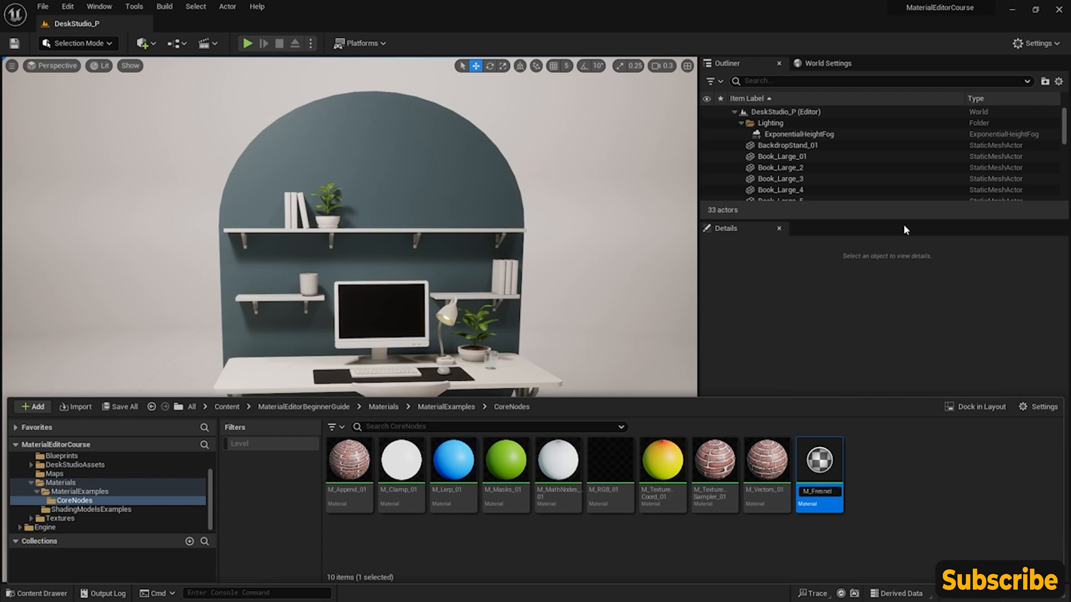
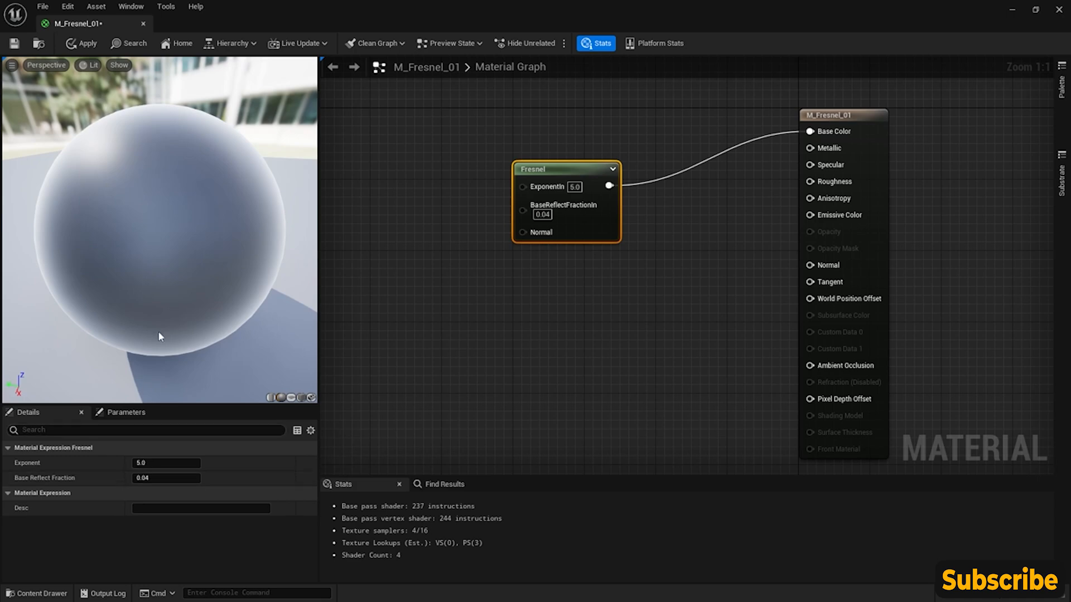
- Add a Constant node beside the Fresnel node and connect it to the Fresnel's ExponentIn input
drag(565, 174, 565, 129)
right_drag(458, 159, 561, 214)
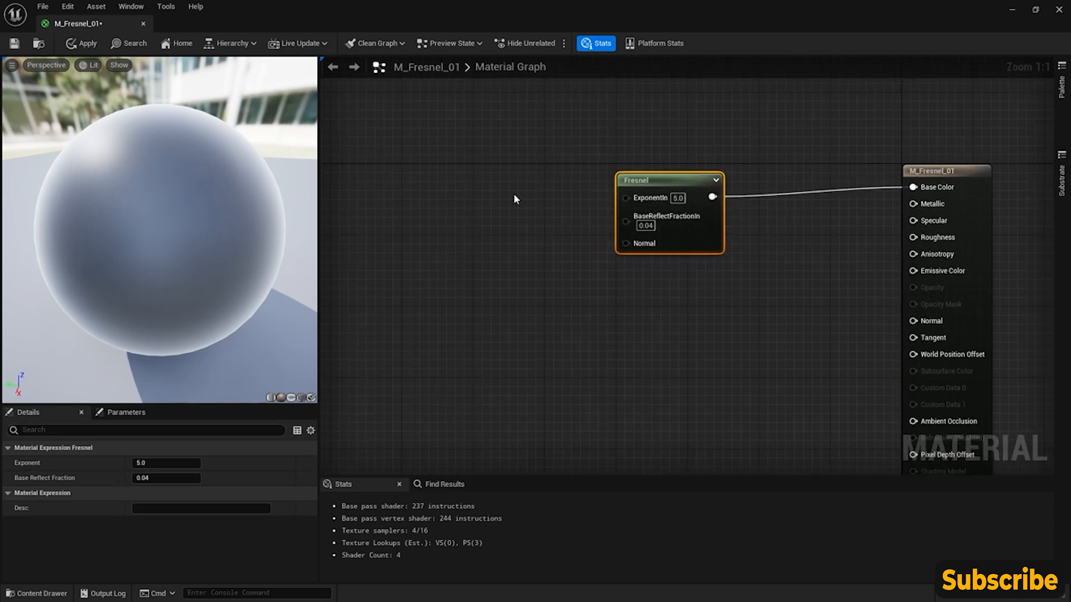
click(481, 178)
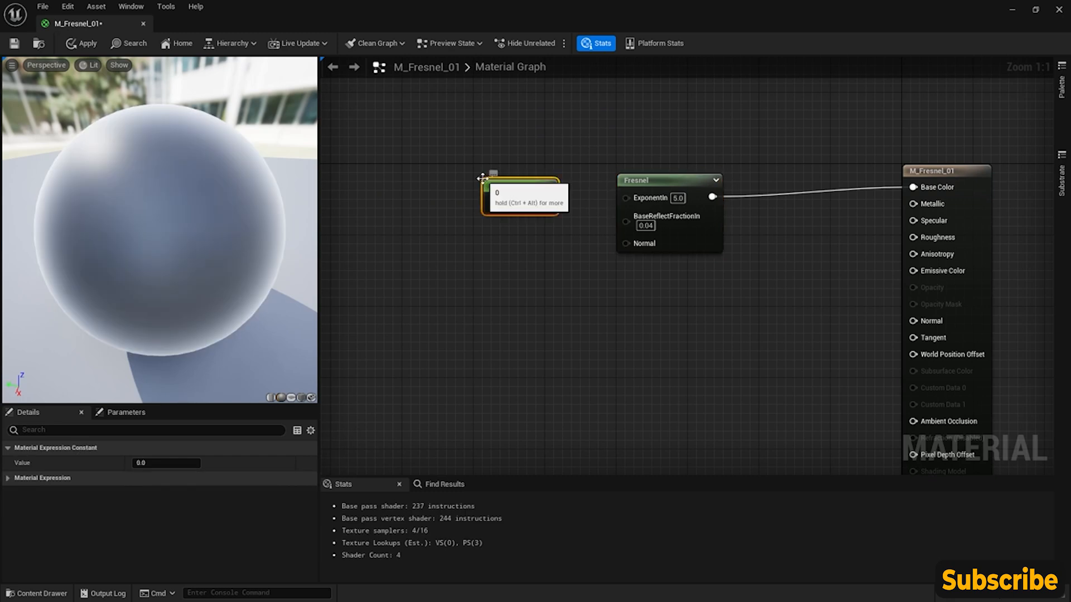
drag(543, 205, 626, 197)
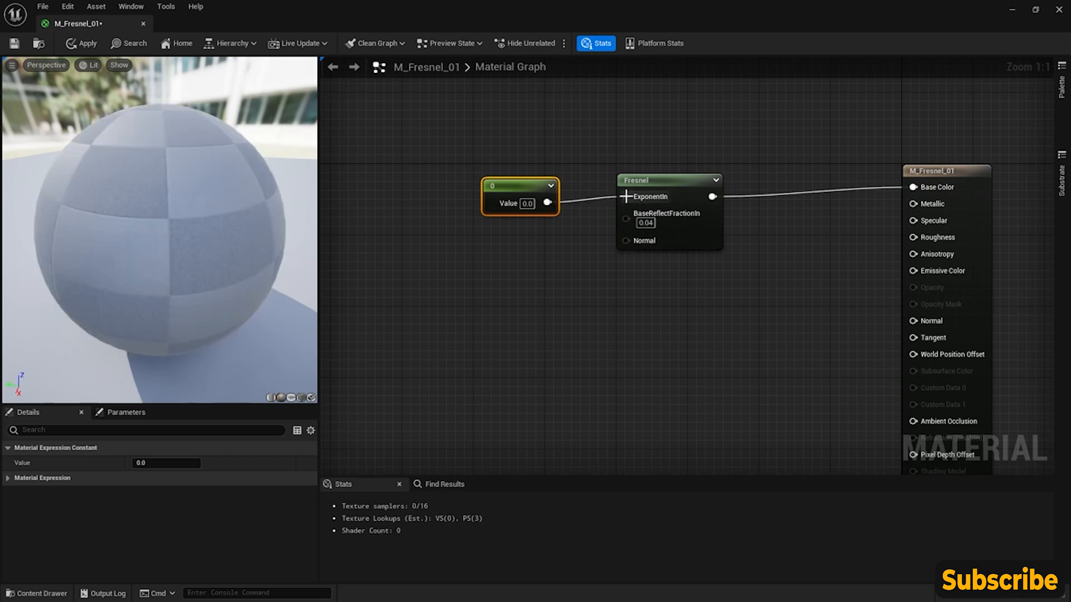
- Try the exponent Constant at 5 and at 50 to compare the rim effect on the preview sphere
click(176, 464)
text(5)
key(Return)
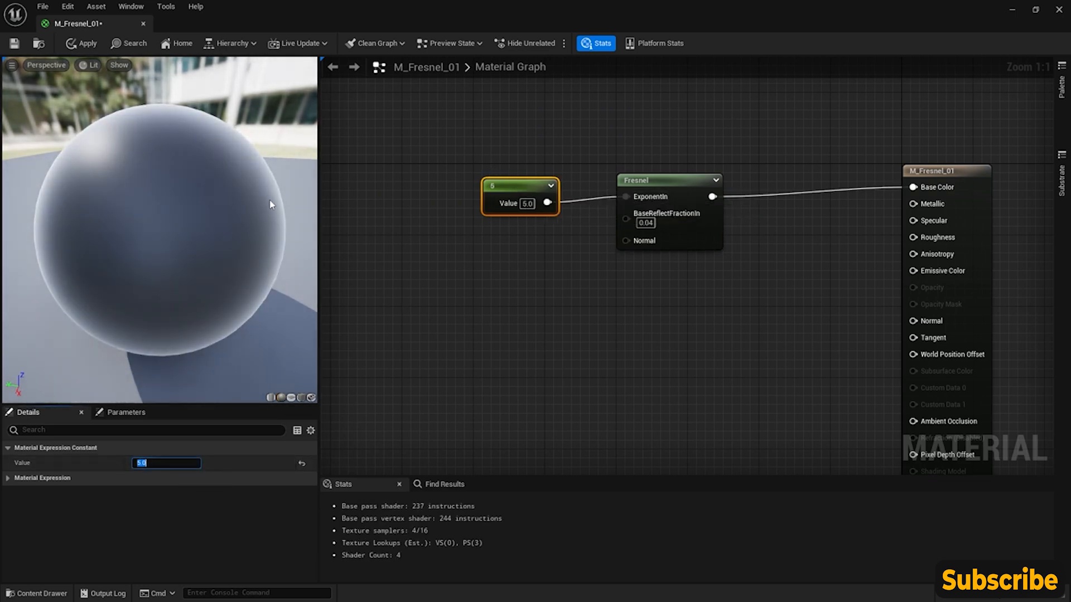
text(50)
key(Return)
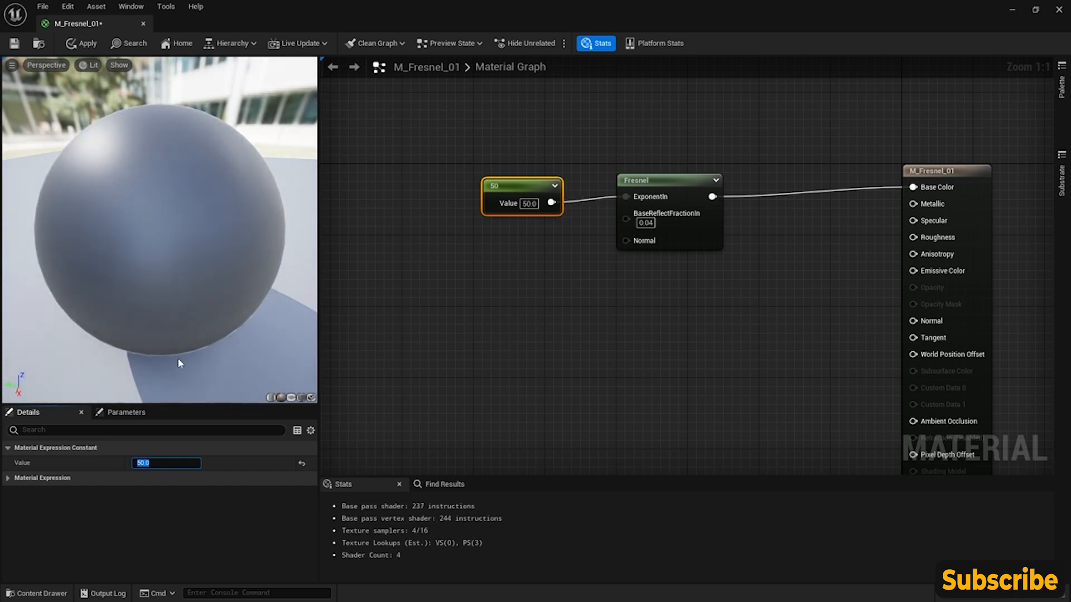
scroll(172, 358, up, 3)
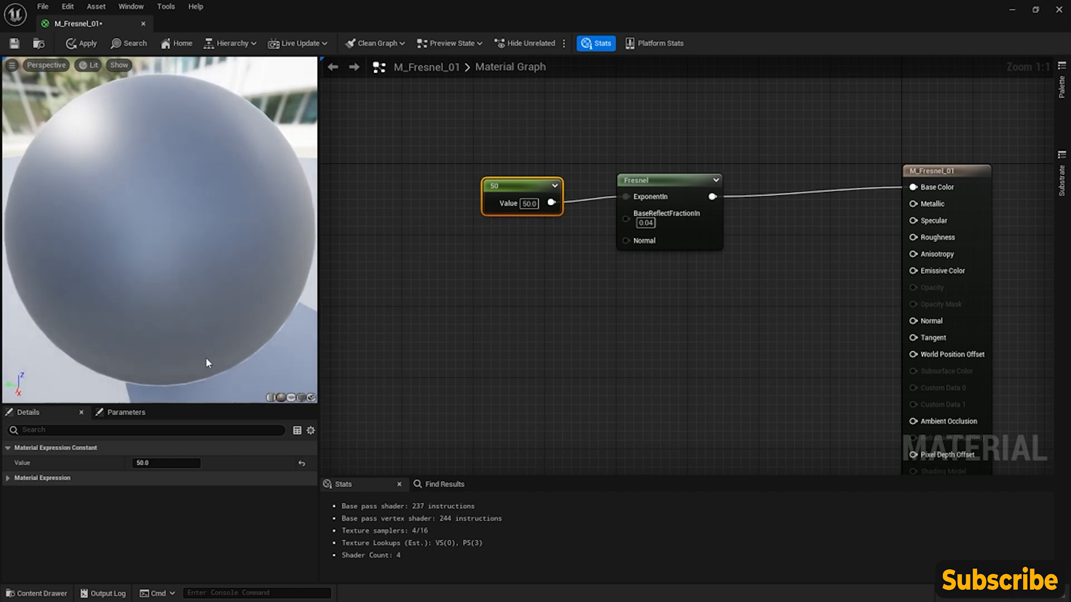
scroll(192, 387, down, 3)
- Try the exponent Constant at 3 and at 2 to compare the softer Fresnel falloff on the preview sphere
click(181, 463)
text(3)
key(Return)
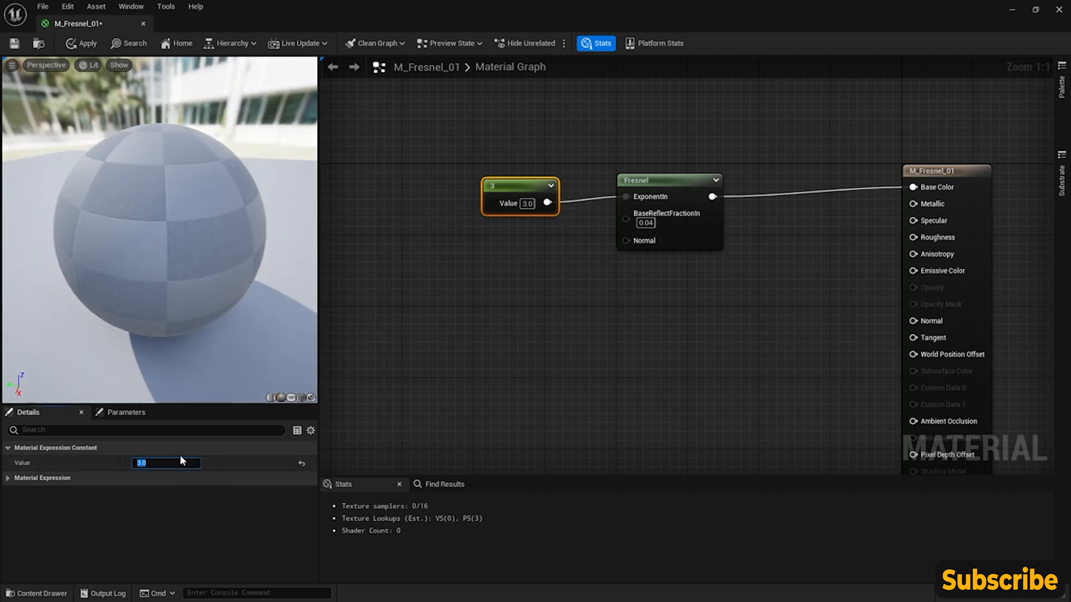
text(2)
key(Return)
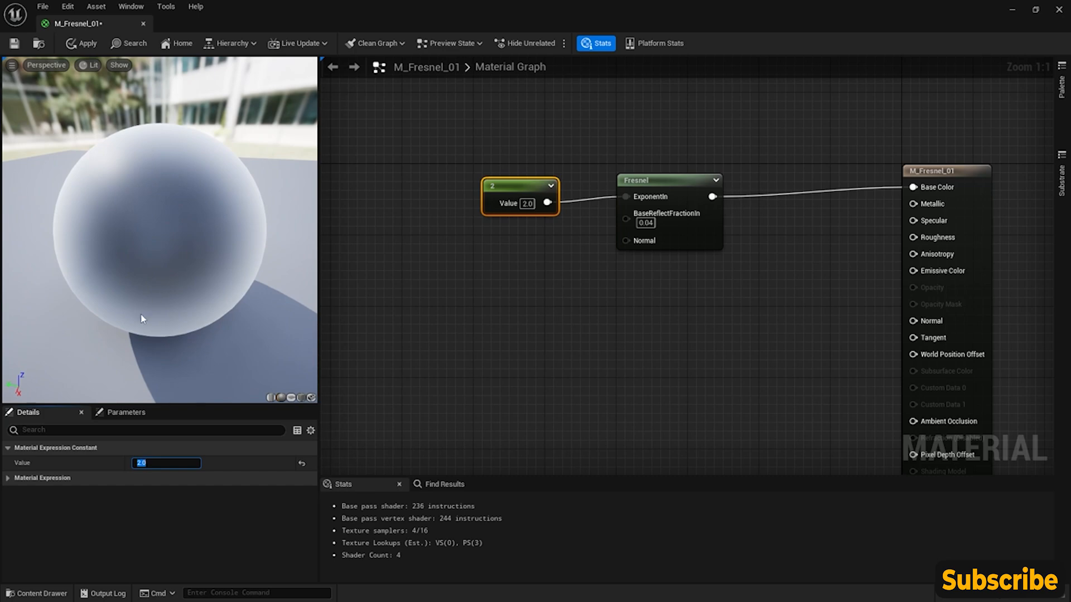
drag(260, 224, 140, 240)
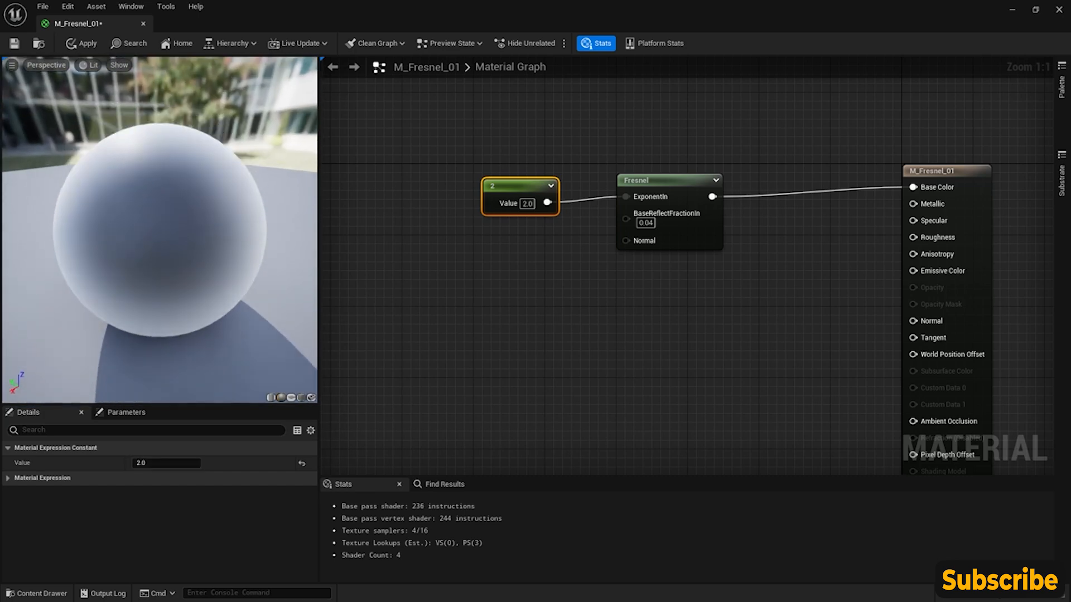
- Try the exponent Constant at 4, set it to 6, and line the node up with the Fresnel's ExponentIn input
click(167, 462)
text(4)
key(Return)
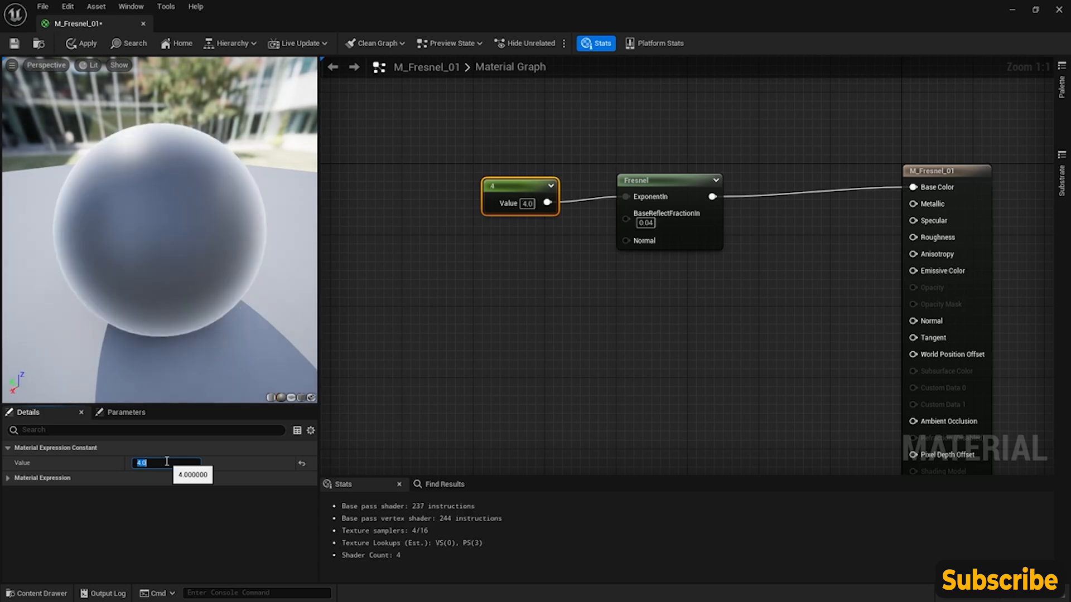
text(6)
key(Return)
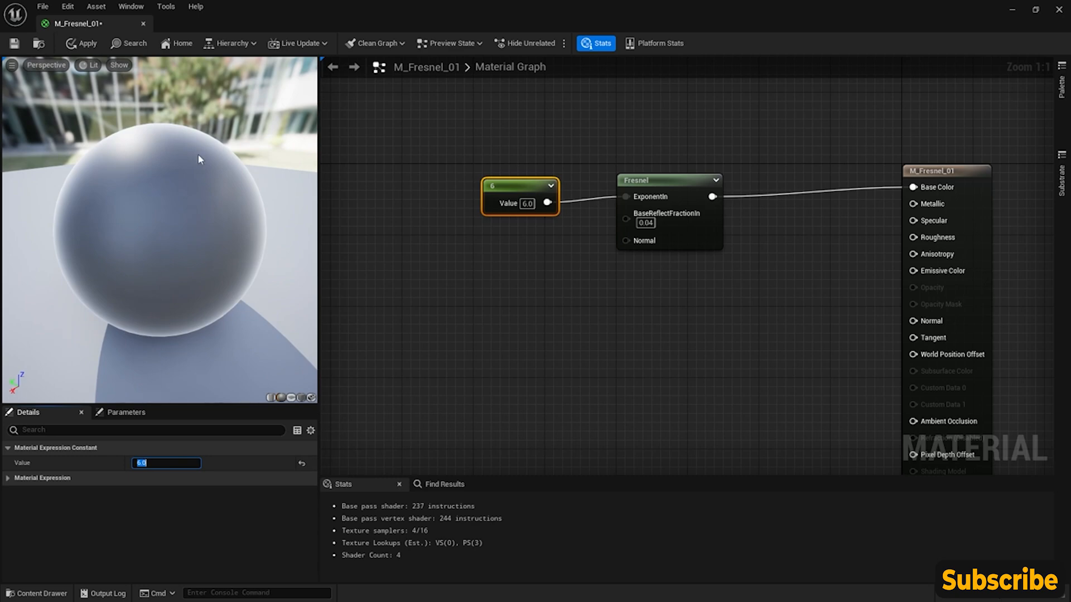
drag(501, 183, 510, 178)
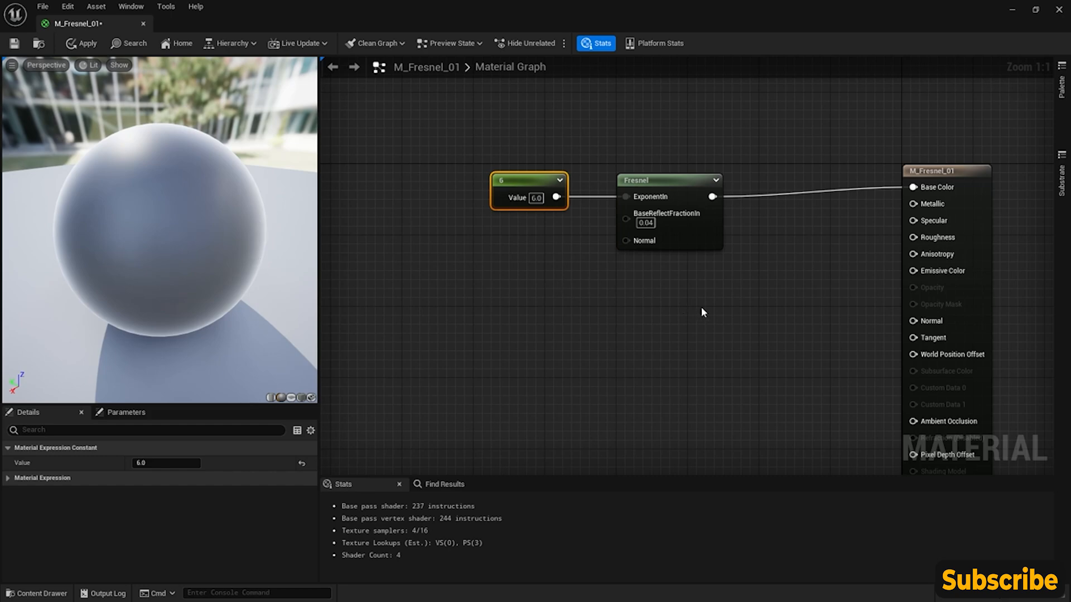
scroll(646, 289, down, 6)
scroll(693, 299, up, 4)
right_drag(693, 299, 630, 273)
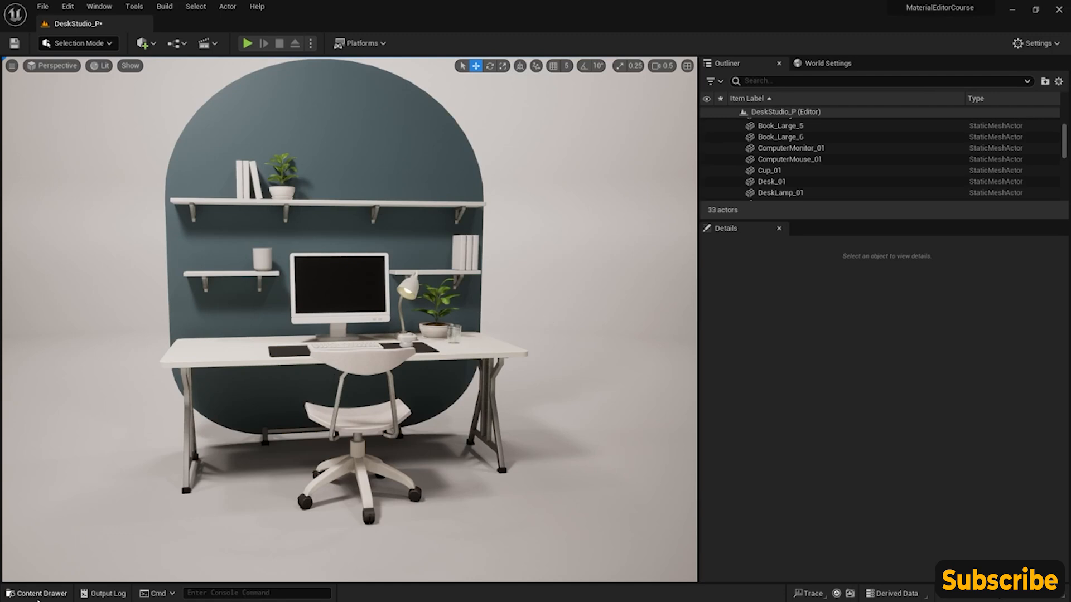
- Create a new material in the CoreNodes folder and name it M_Transform_01
click(41, 594)
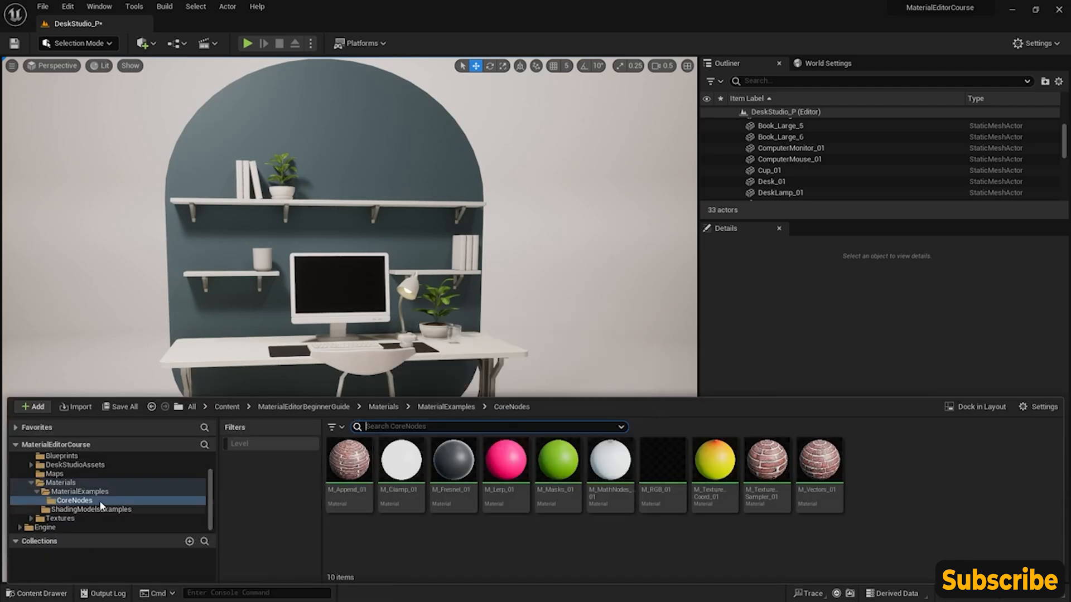
right_click(880, 480)
mouse_move(849, 284)
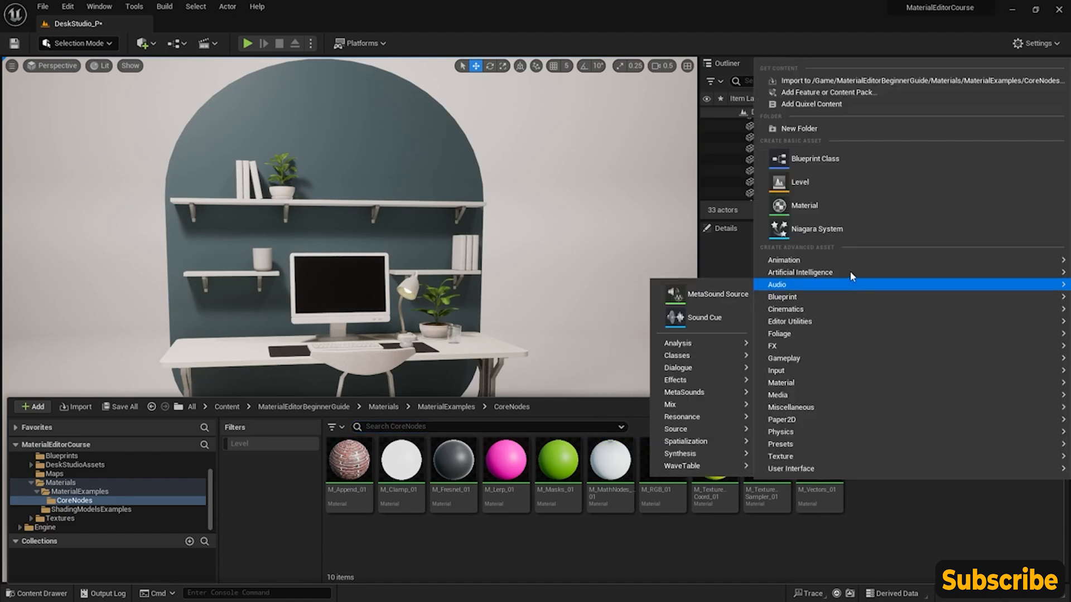
click(851, 204)
text(M_Transfo)
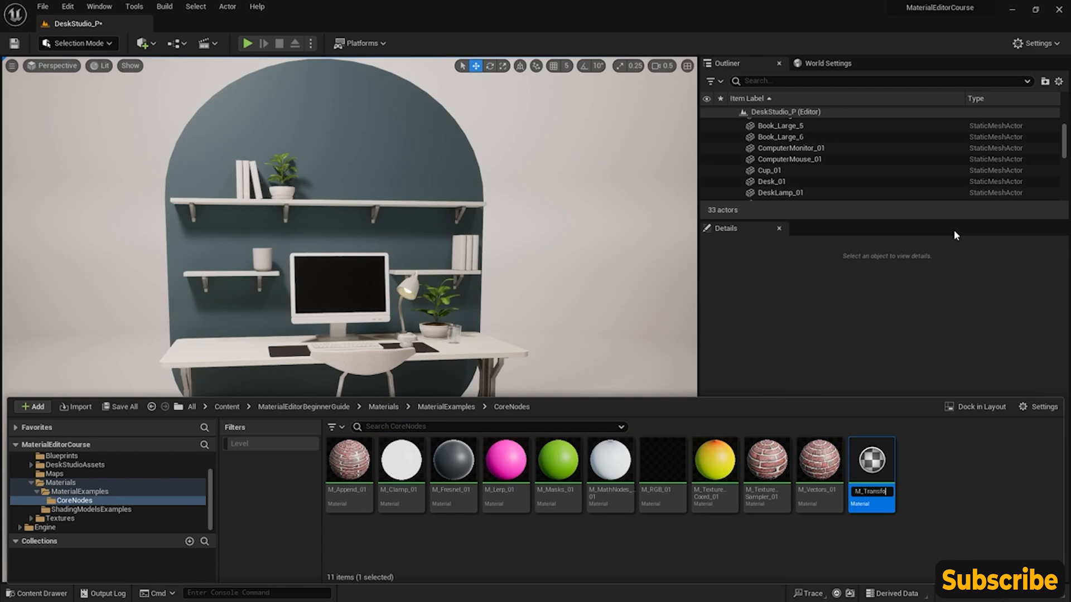
key(Return)
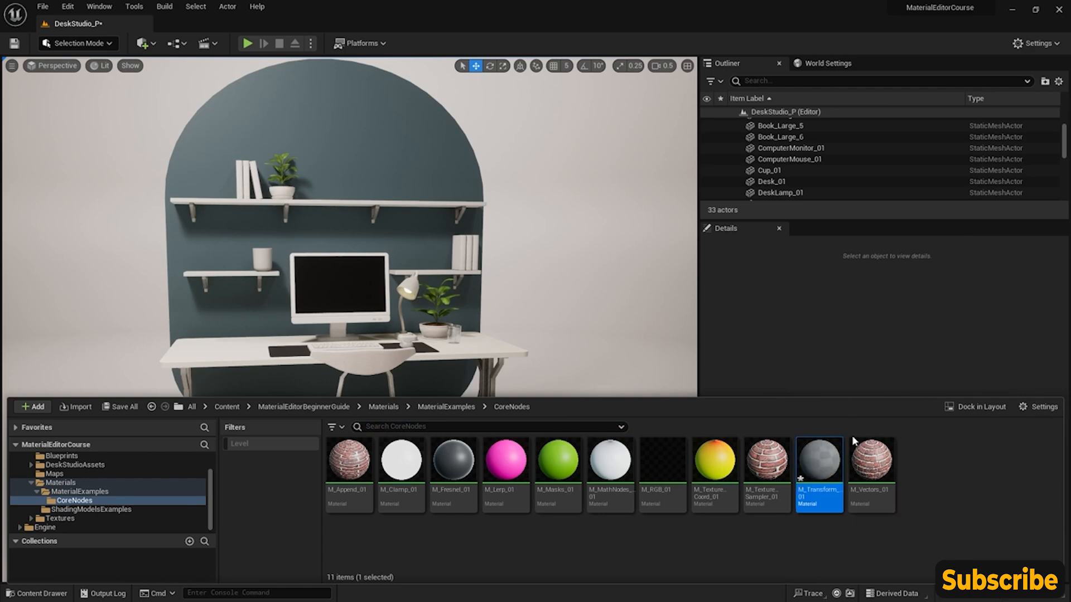
- Open M_Transform_01 for editing and add a Texture Sample node beside the main material node, near its Base Color input
double_click(819, 461)
right_drag(414, 210, 629, 220)
right_click(614, 175)
text(texture)
key(Return)
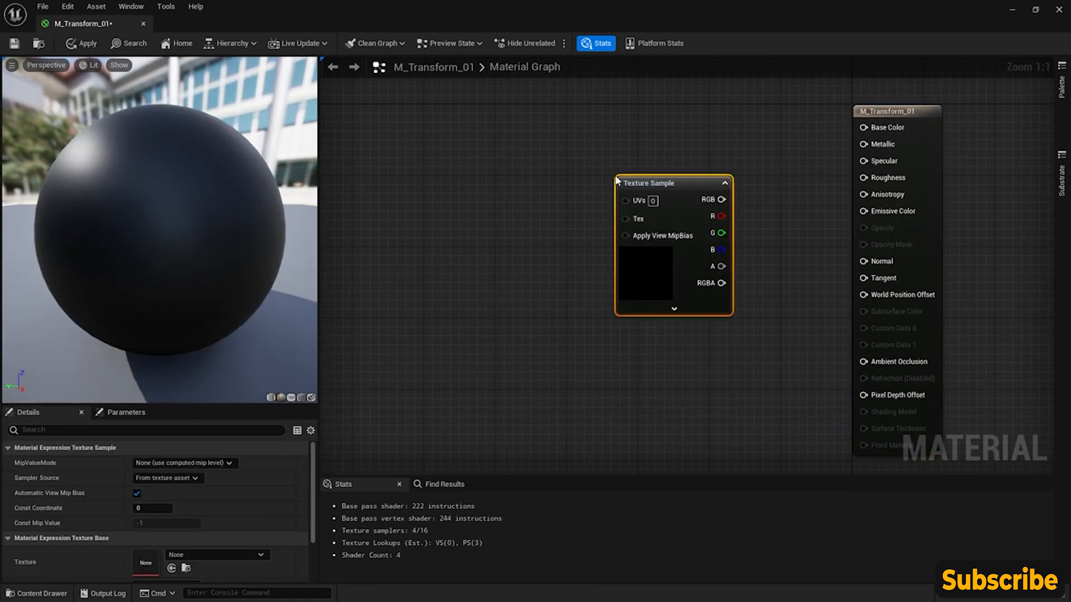
drag(659, 182, 637, 121)
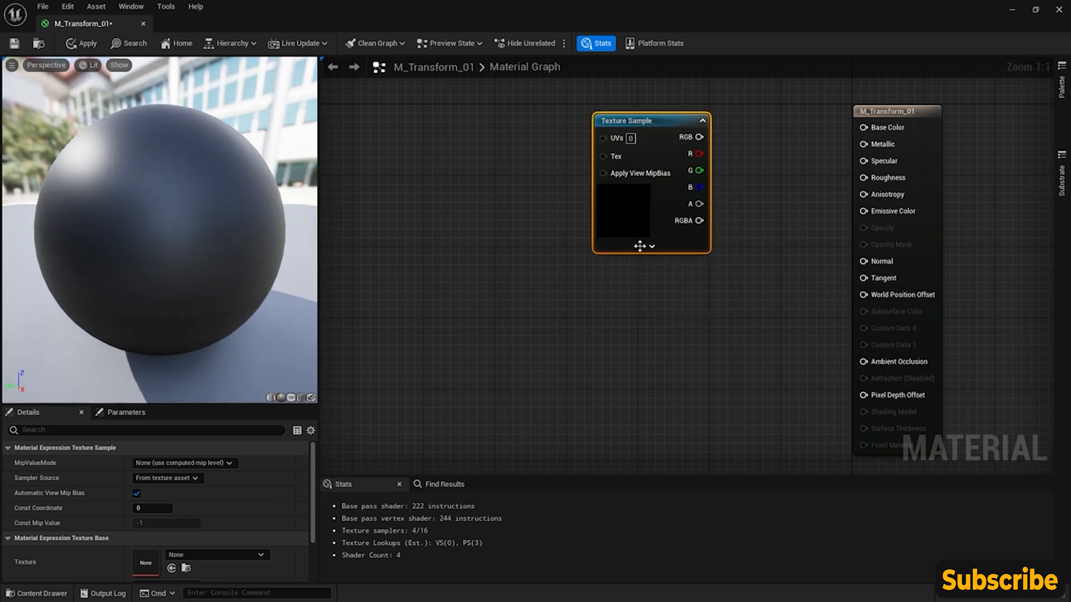
- Assign the T_BrickWall_01 texture to the Texture Sample and connect its RGB output to Base Color
click(233, 554)
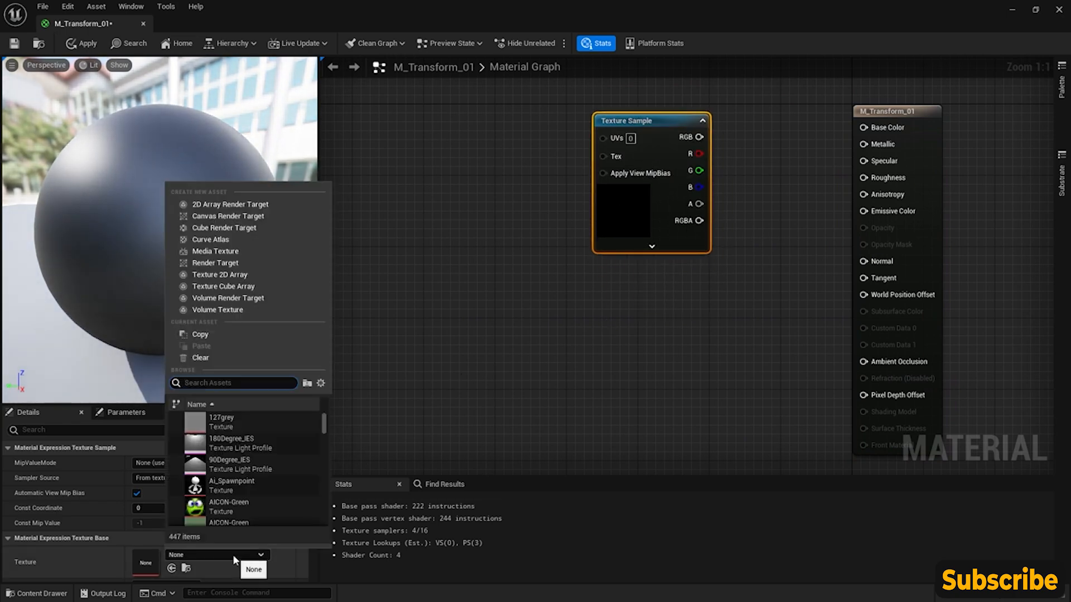
text(brick)
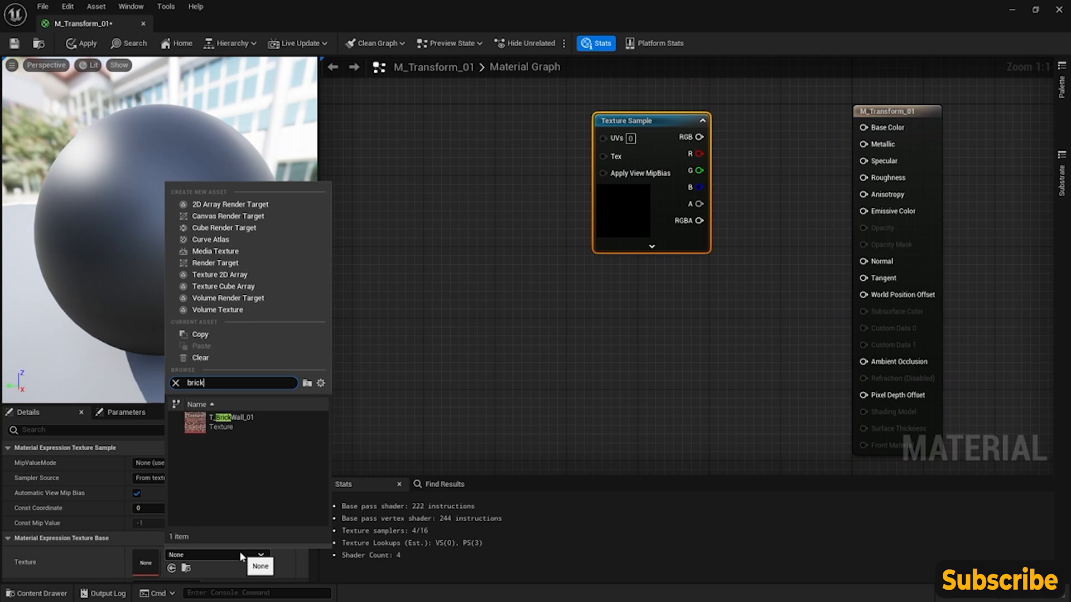
click(277, 418)
drag(698, 137, 863, 127)
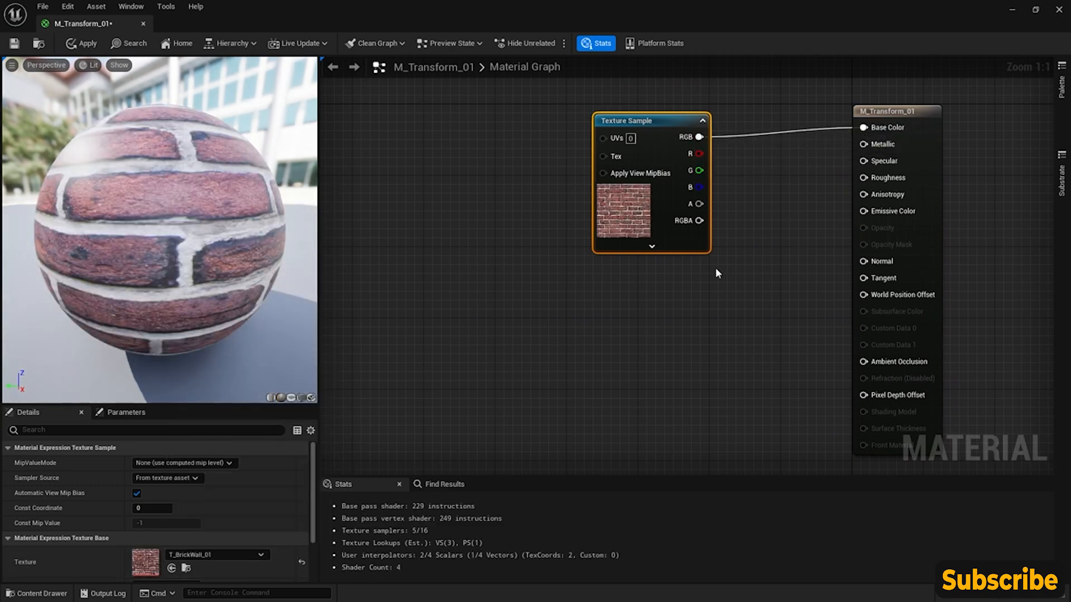
- Switch the preview mesh to a cube and examine the brick texture on its top and side faces
click(304, 399)
drag(144, 220, 247, 221)
scroll(156, 221, down, 5)
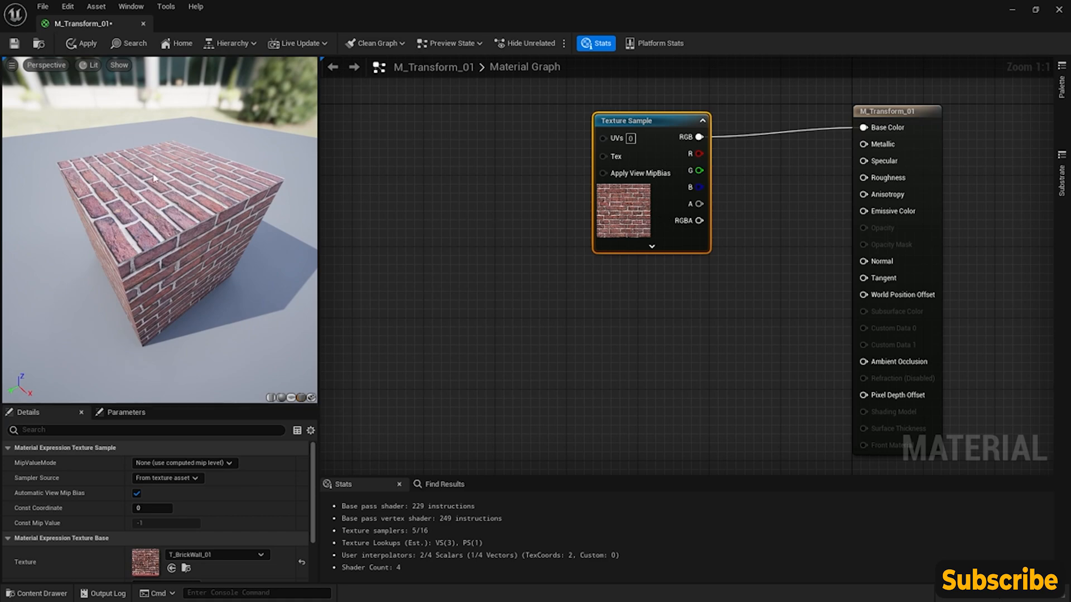
drag(119, 267, 141, 224)
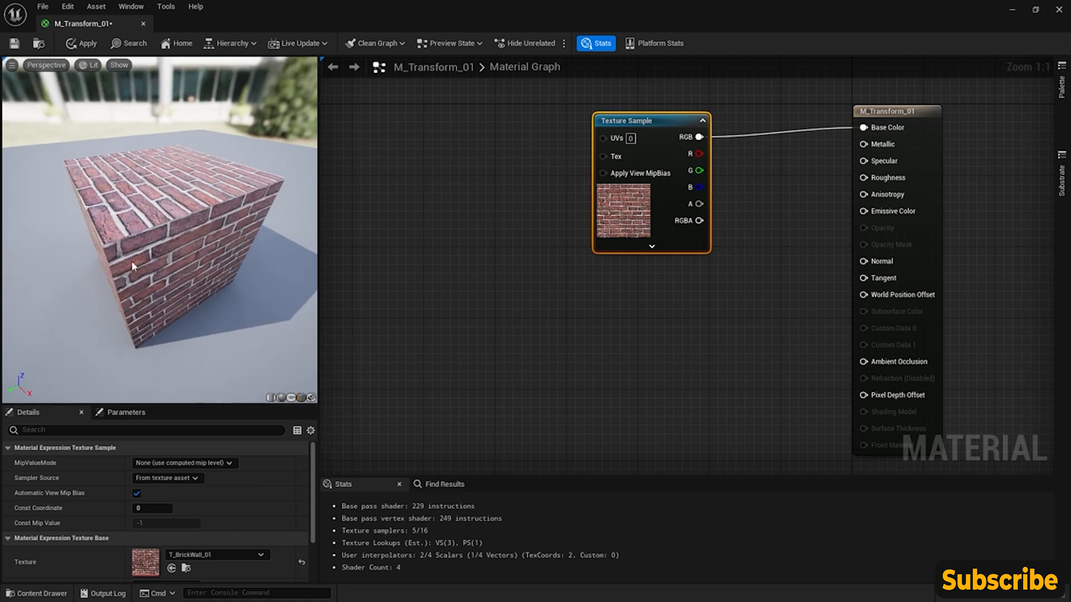
- Add a WorldPosition node to the graph ahead of the Texture Sample
right_drag(470, 170, 560, 203)
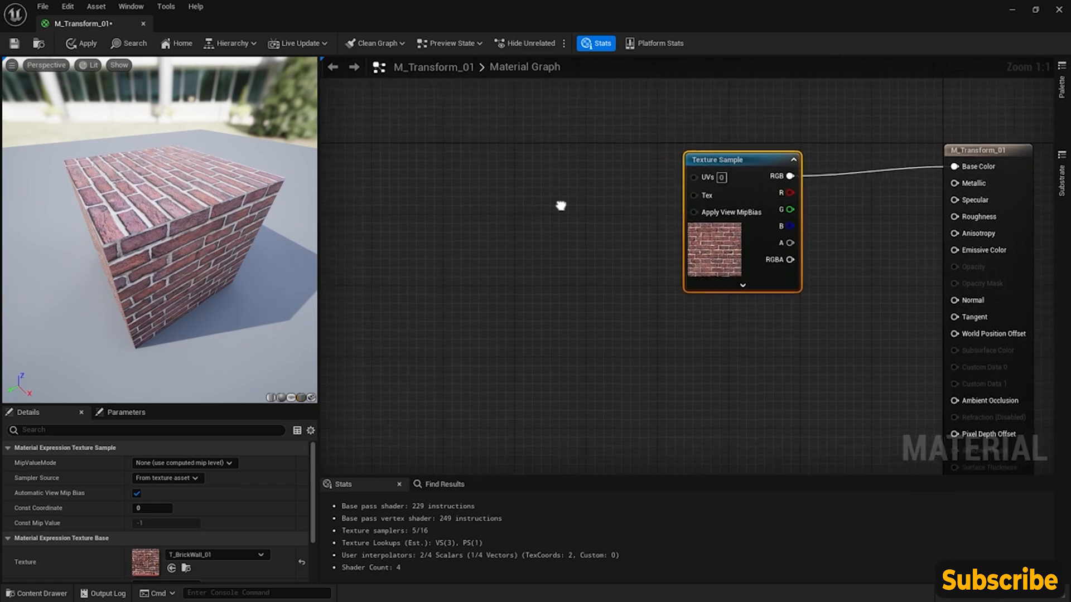
right_click(447, 180)
text(world)
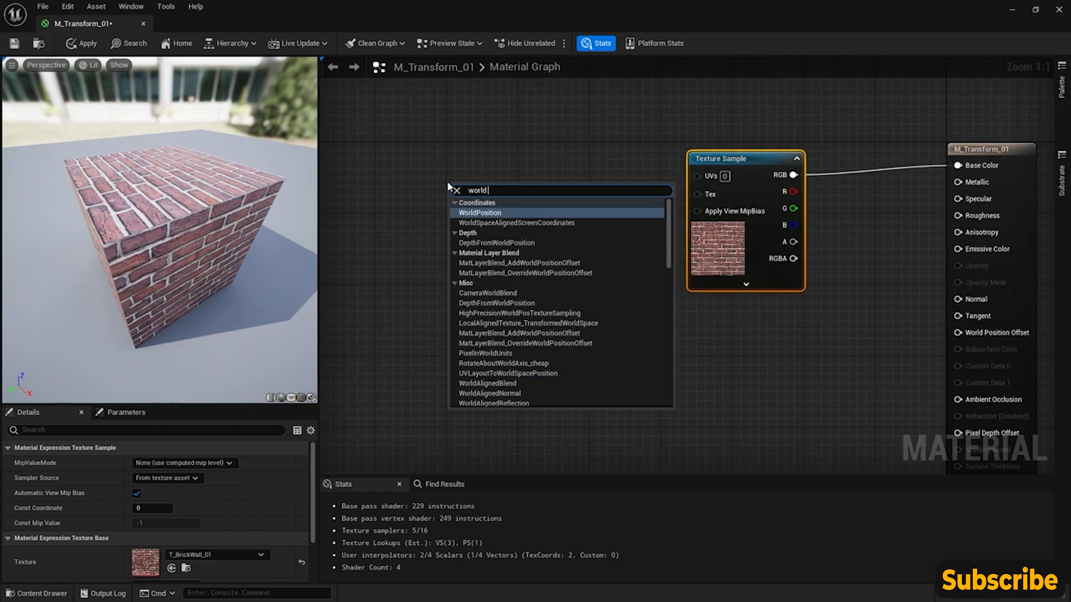
key(Return)
- Add a Multiply node fed by Absolute World Position's XYZ output, set B to 0.01, and align it with that output
mouse_move(500, 199)
mouse_down()
mouse_move(428, 156)
mouse_move(440, 183)
mouse_move(495, 186)
mouse_up()
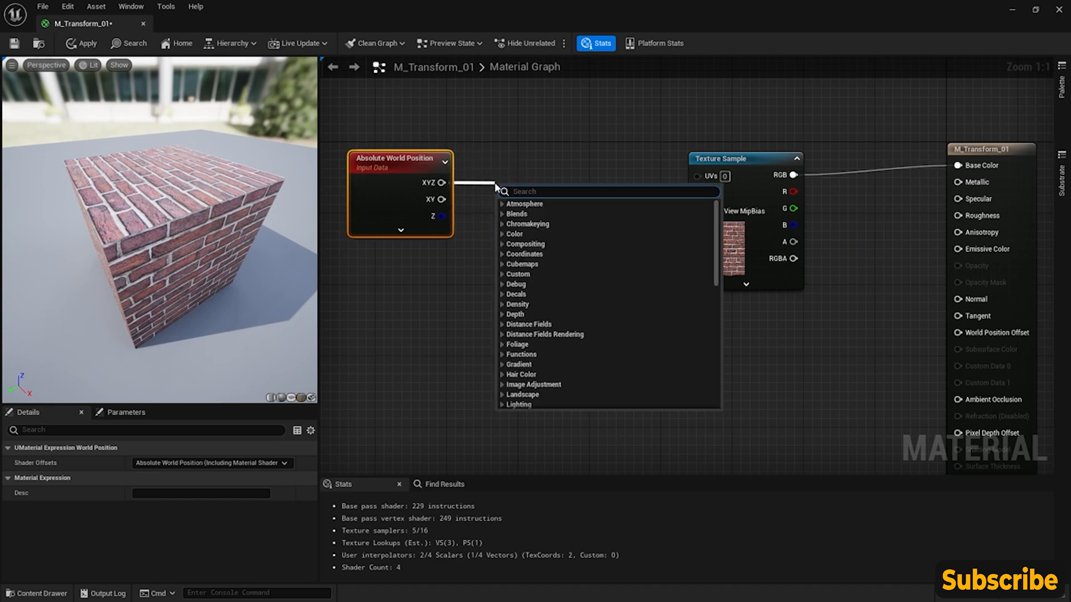
text(mult)
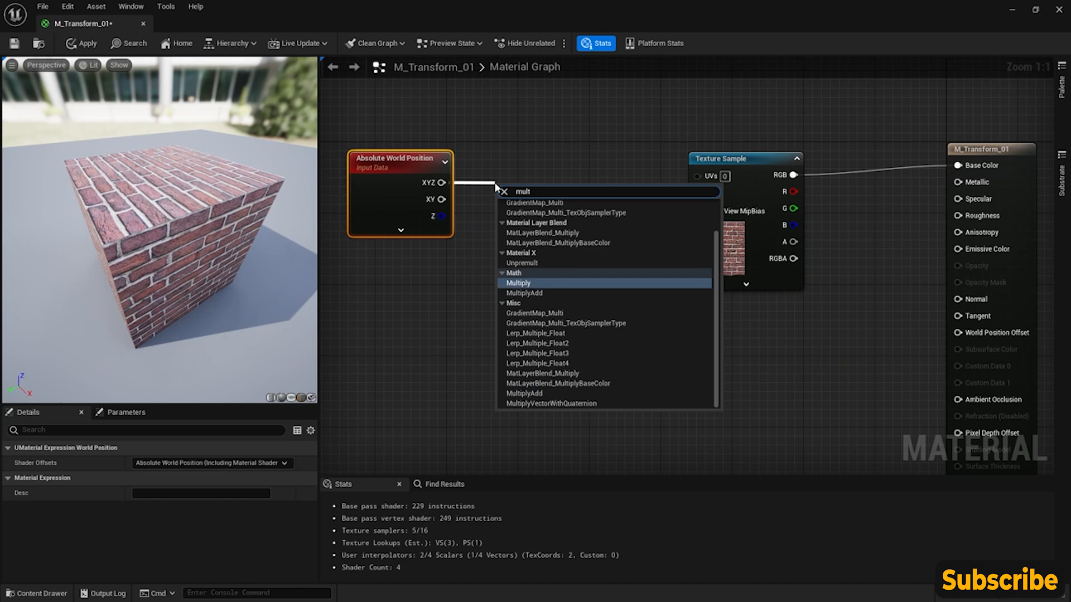
key(Return)
click(530, 225)
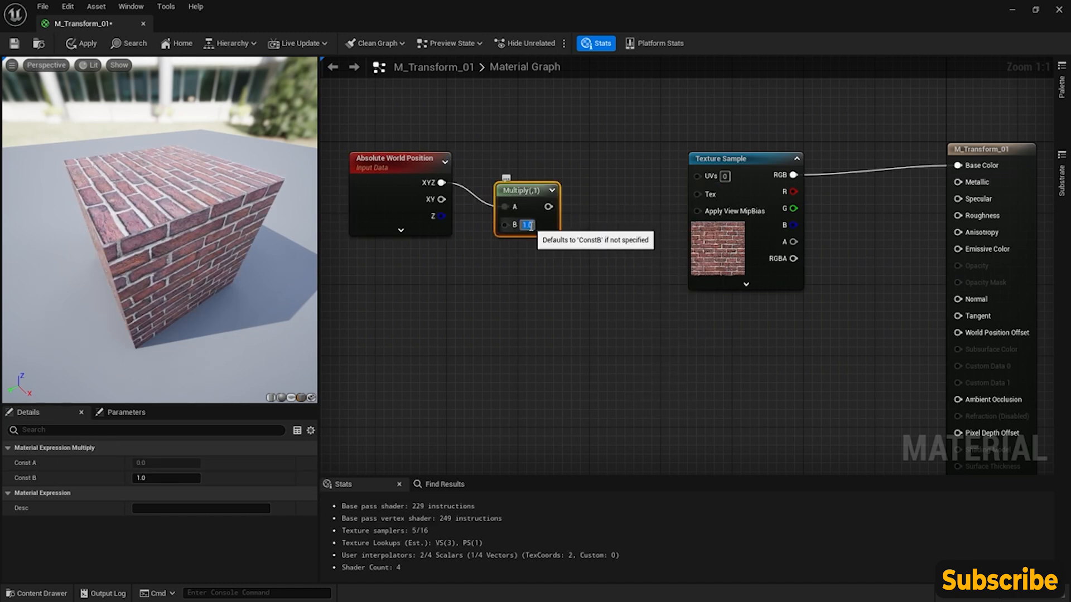
text(0.01)
key(Return)
drag(505, 189, 483, 166)
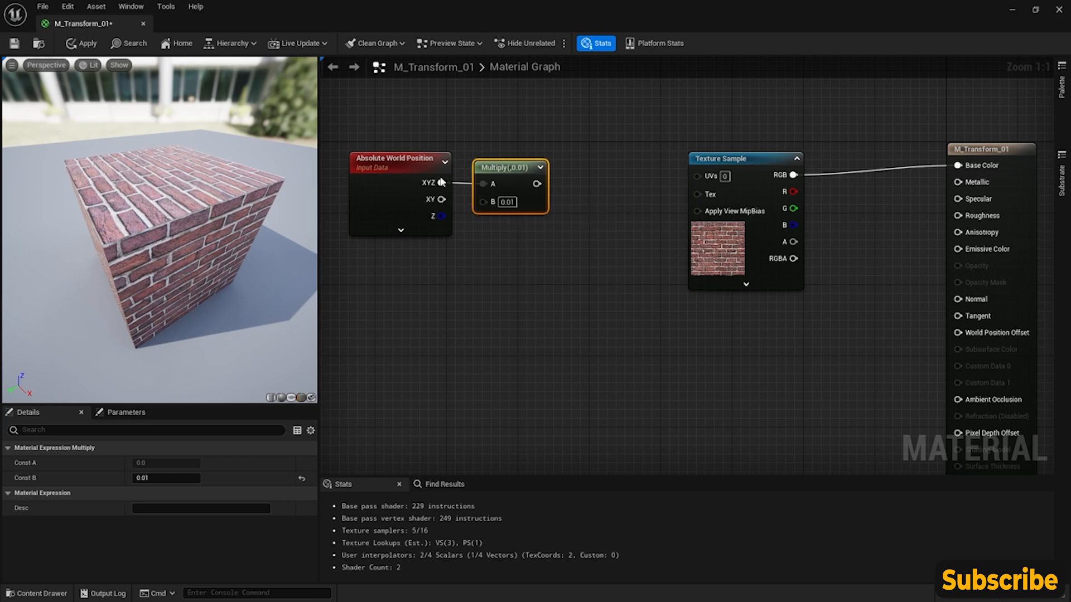
- Move the Absolute World Position and Multiply nodes together slightly farther from the Texture Sample
drag(393, 138, 543, 235)
drag(519, 173, 492, 173)
right_drag(523, 223, 564, 284)
click(577, 284)
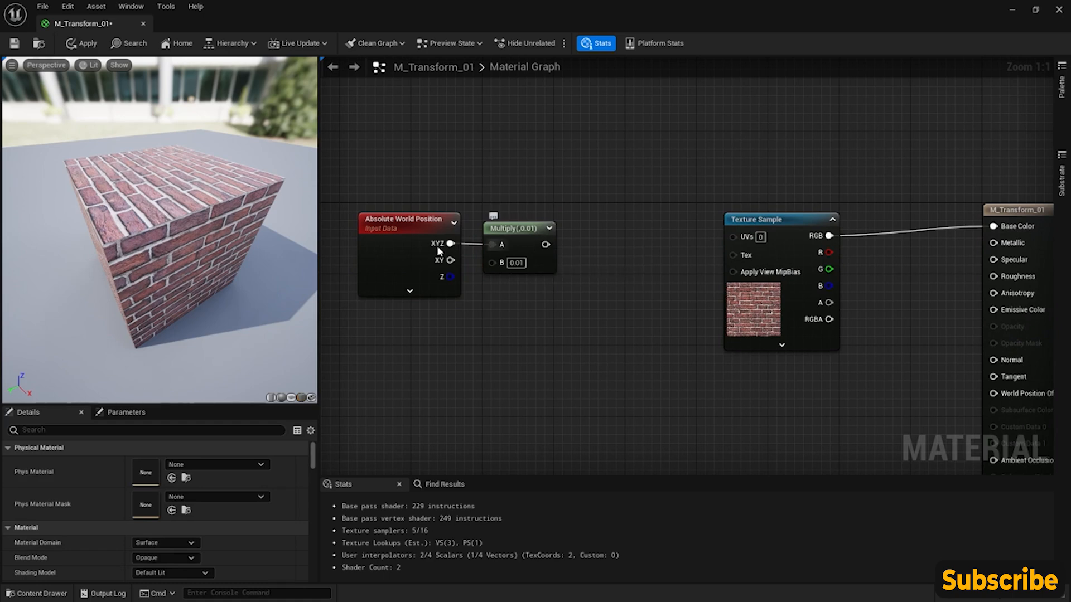
- Add an R G ComponentMask after the Multiply node, connect it to the Texture Sample's UVs, and inspect the preview cube's faces
drag(546, 244, 589, 250)
text(com)
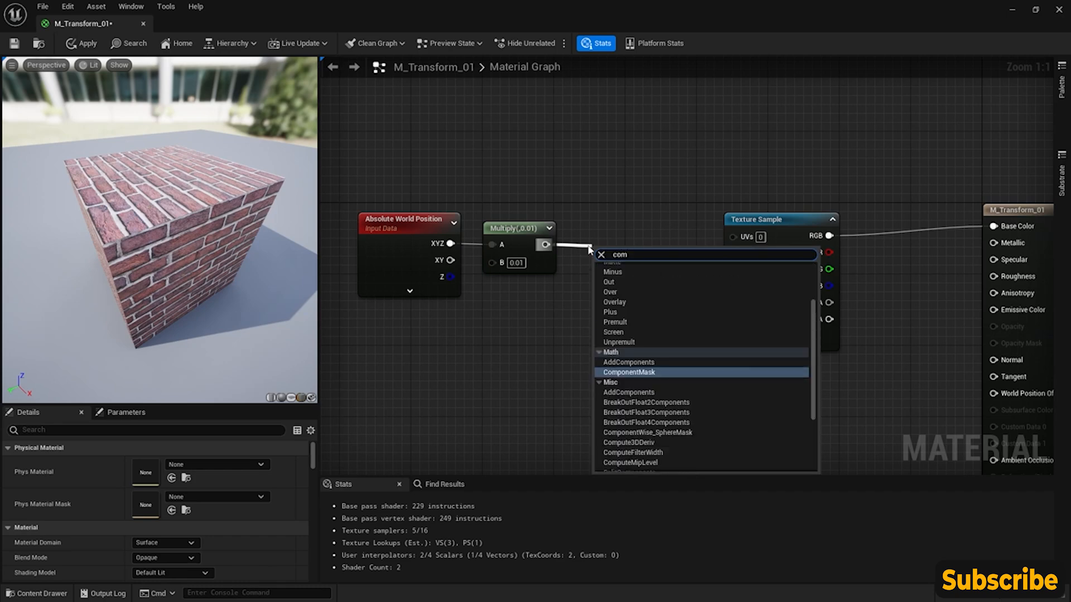
key(Return)
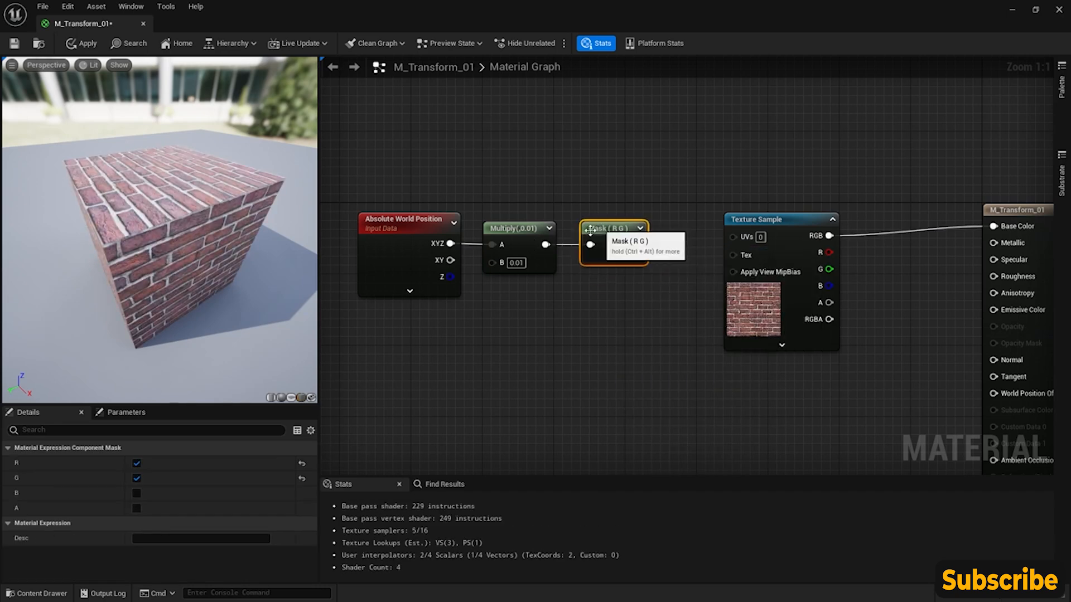
drag(636, 245, 733, 236)
drag(112, 216, 140, 161)
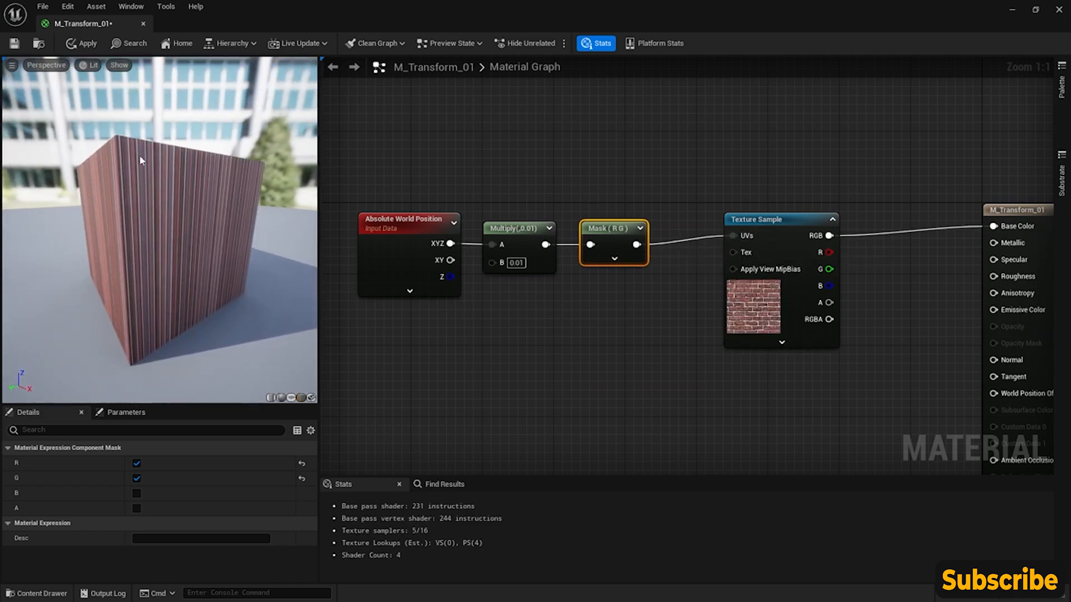
drag(205, 225, 187, 269)
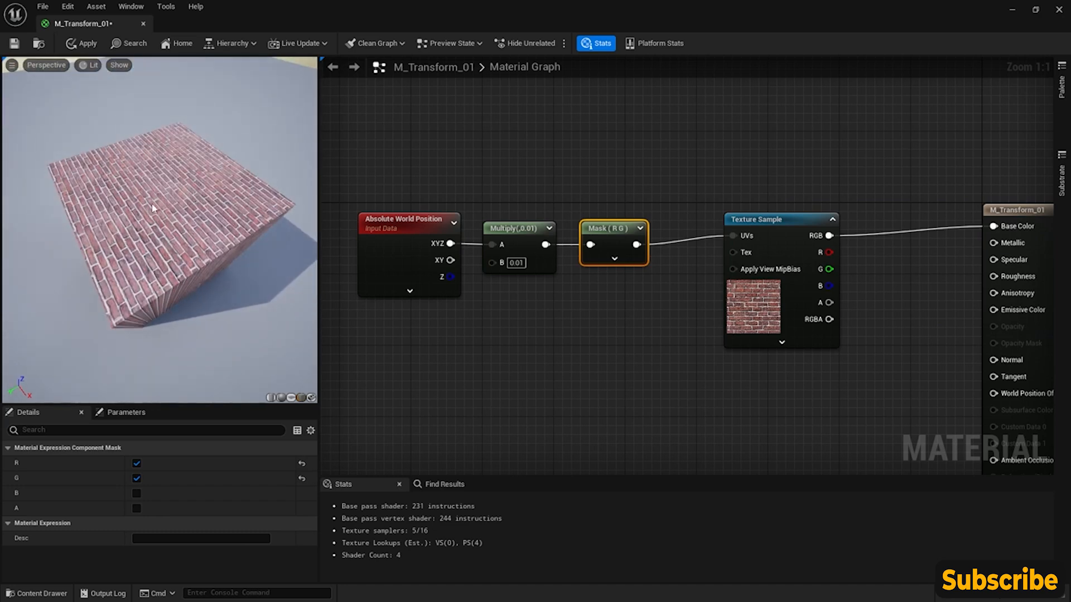
- Apply the world-position projection changes to the M_Transform_01 material
drag(153, 209, 170, 208)
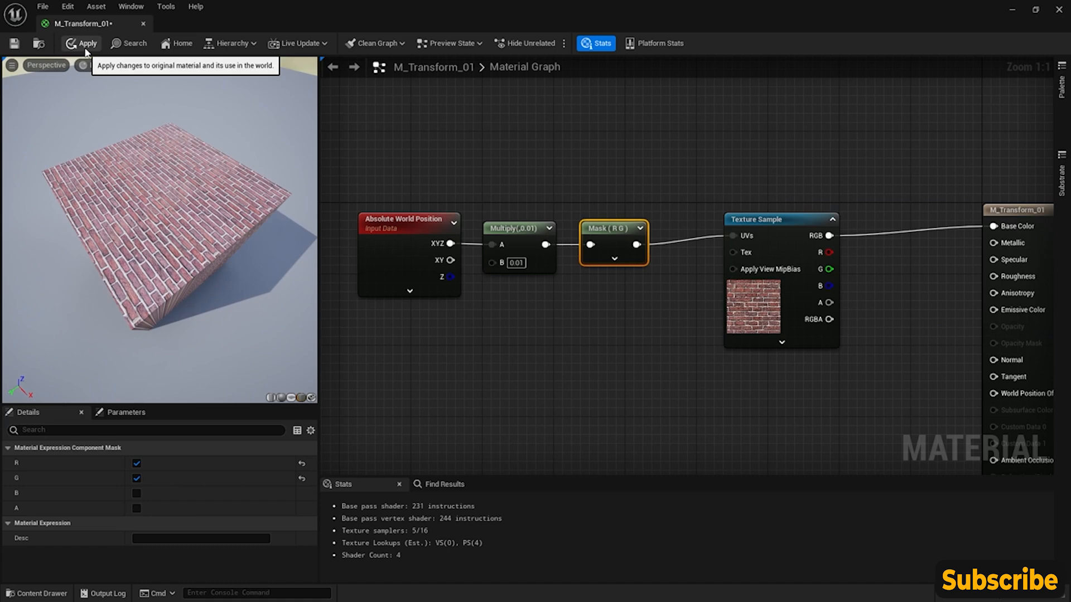
drag(121, 187, 106, 170)
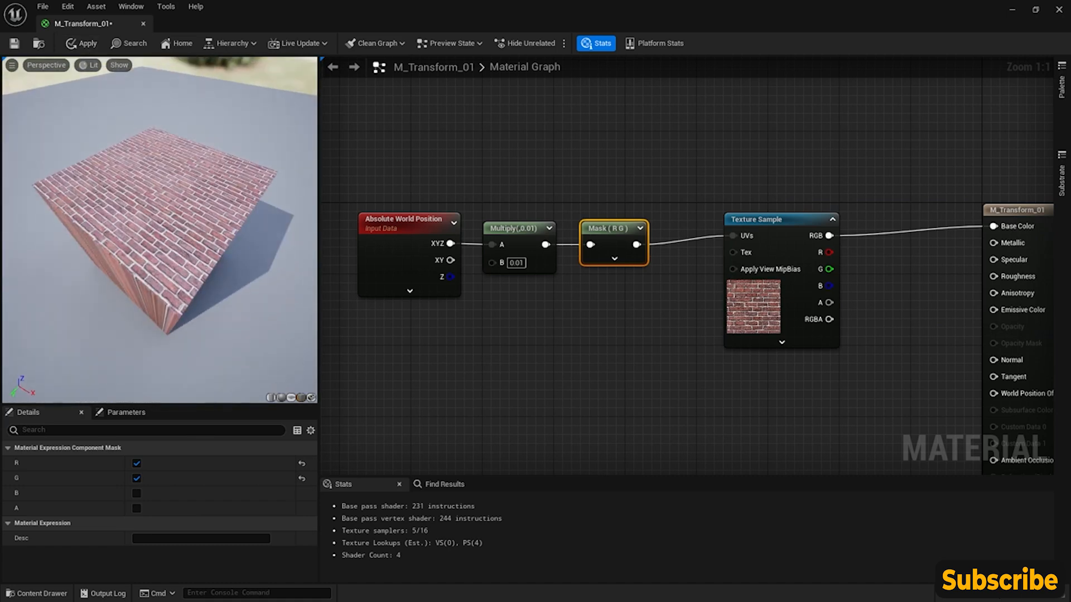
click(84, 45)
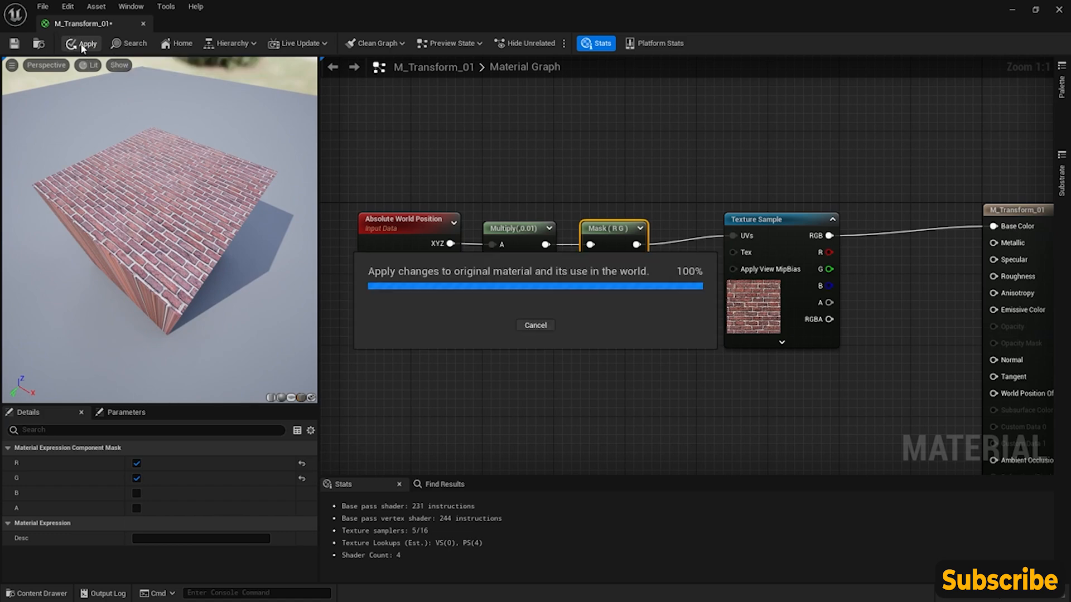
click(144, 22)
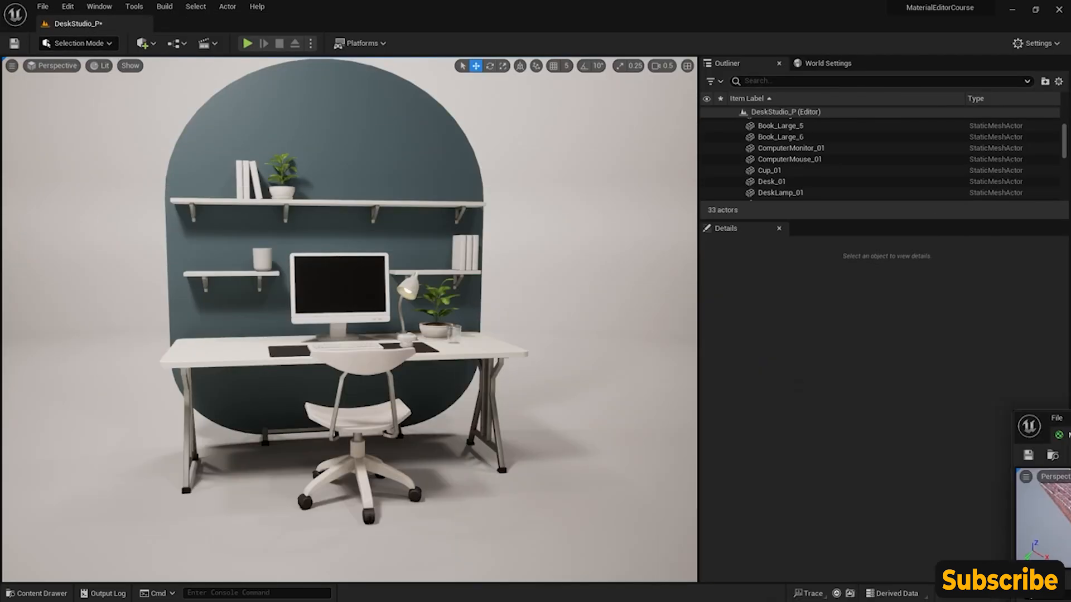
- Restore the material editor to a narrower floating window so the desk scene in the level stays visible
drag(1070, 431, 418, 234)
right_drag(125, 372, 39, 372)
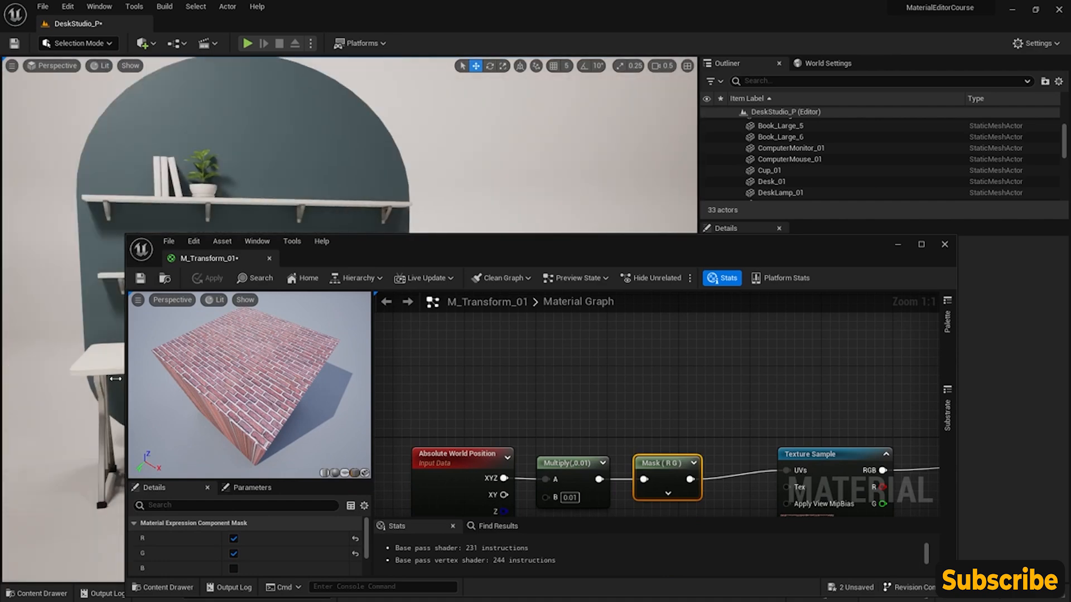
drag(129, 384, 494, 384)
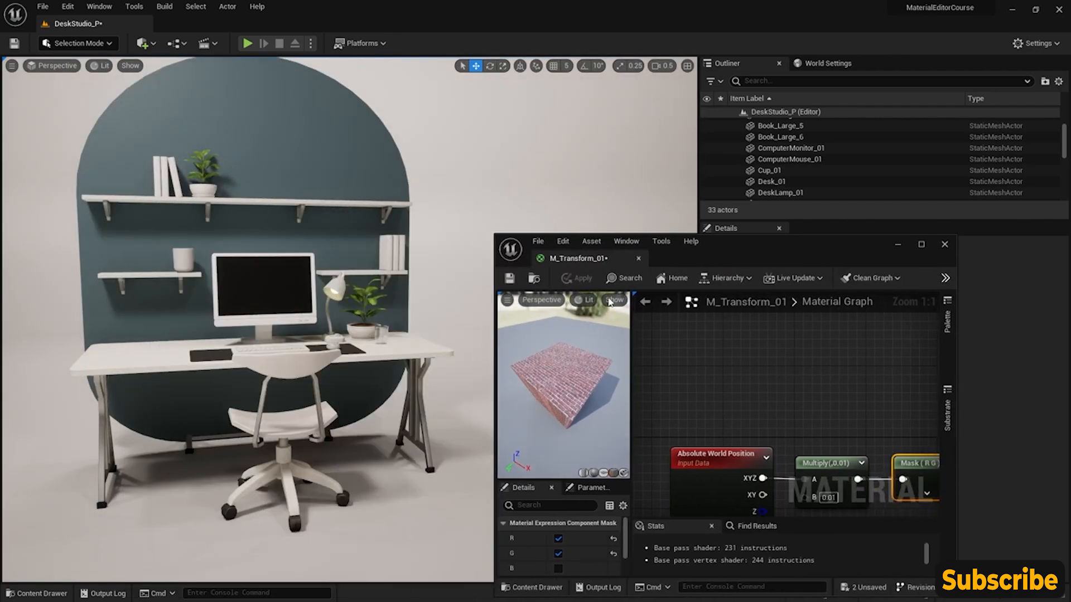
drag(776, 234, 852, 130)
- Add a Cube shape to the level and place it beside the desk at about X 214, Y 240, Z 55
right_drag(357, 287, 424, 334)
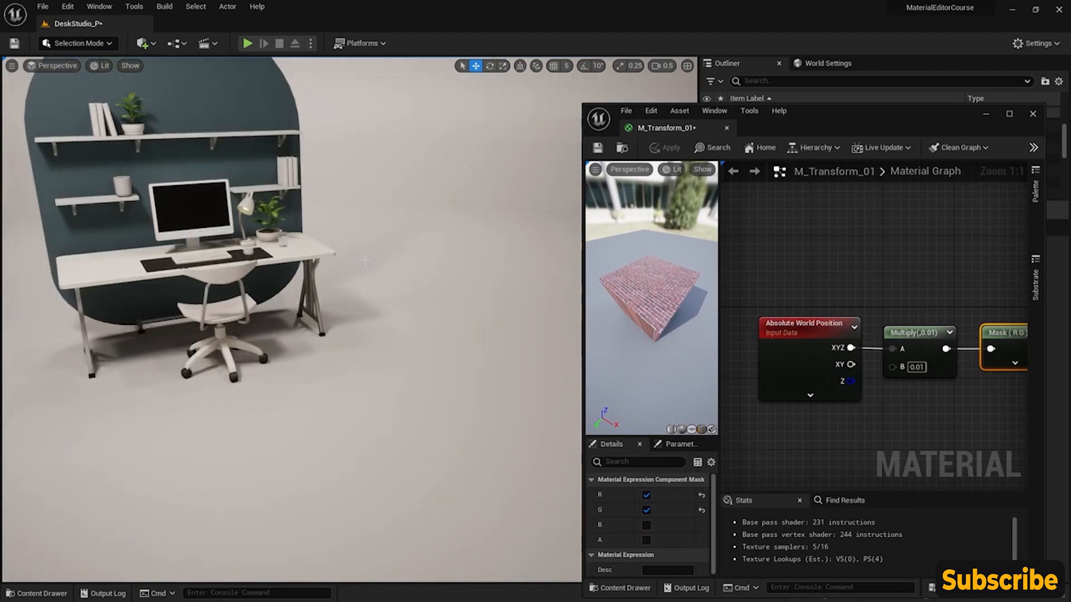
click(143, 44)
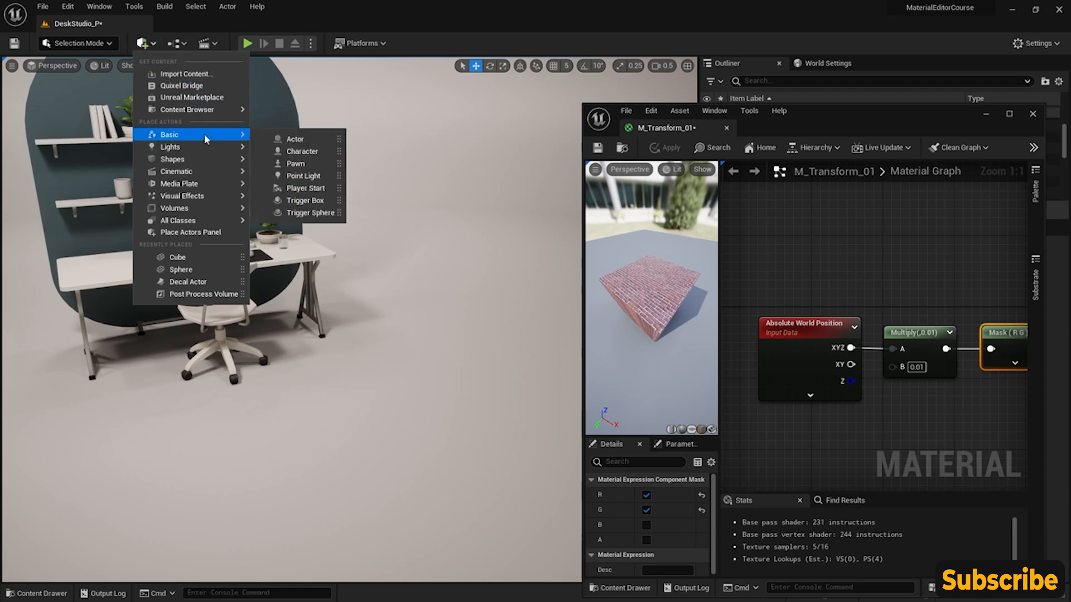
mouse_move(204, 160)
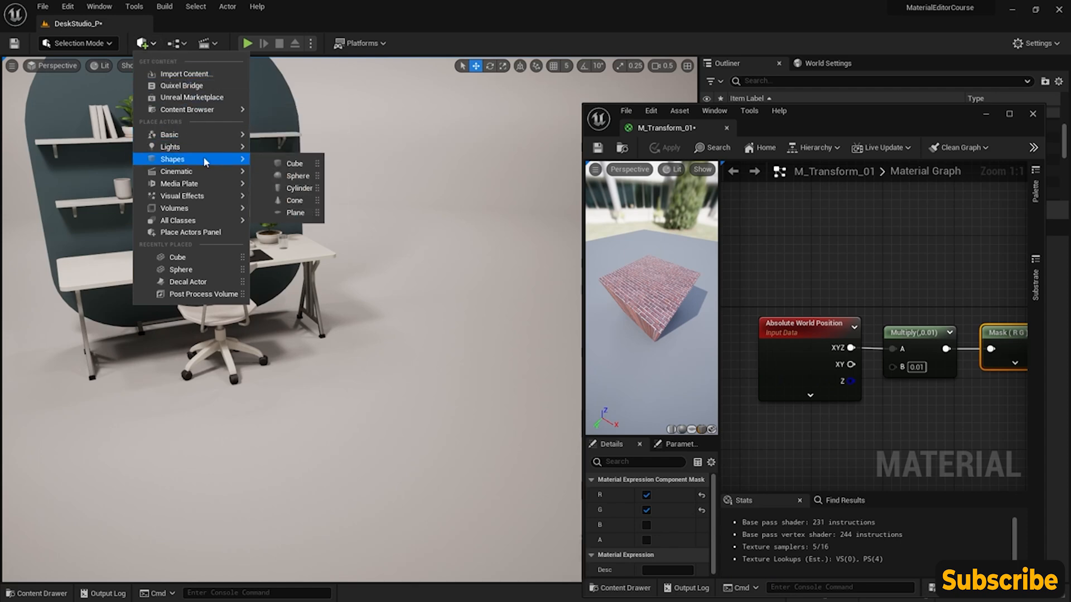
click(295, 163)
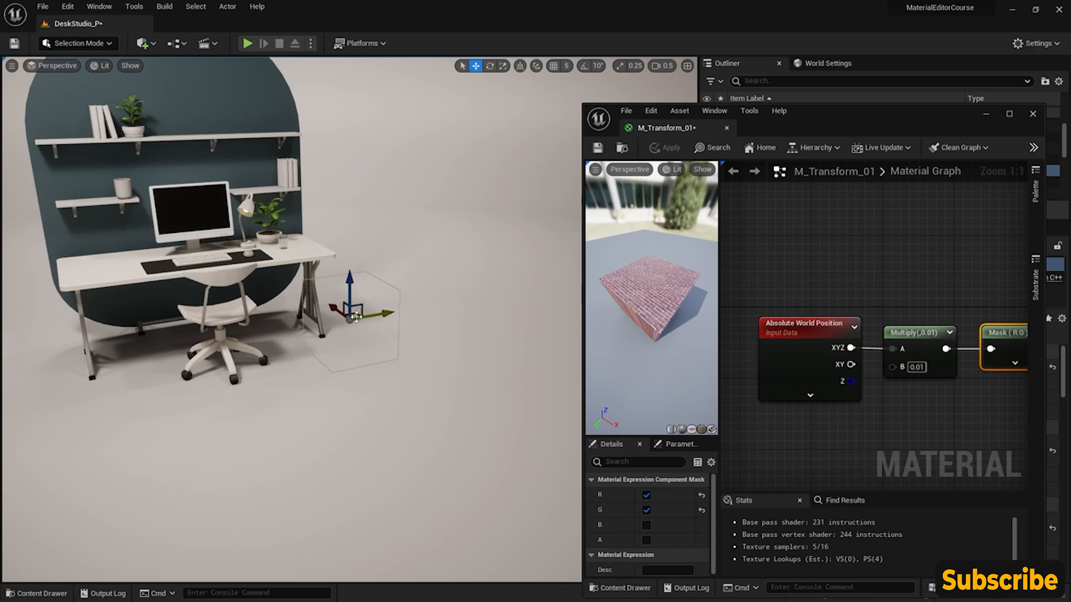
drag(349, 318, 431, 300)
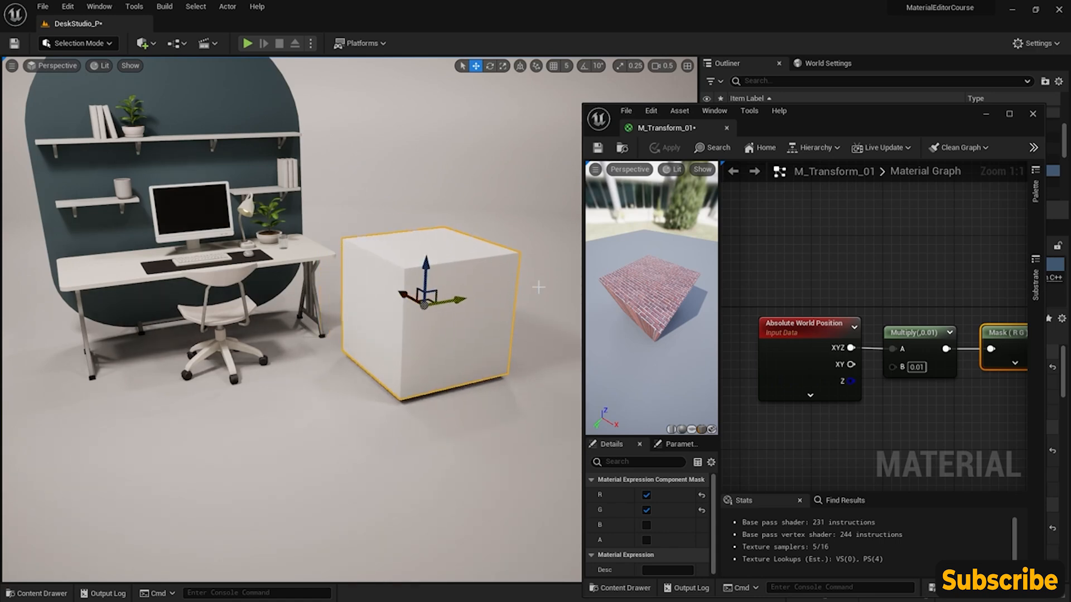
- Assign the M_Transform_01 material from the CoreNodes folder to the new cube, moving the floating material editor out of the way
right_drag(934, 236, 868, 208)
drag(853, 116, 868, 93)
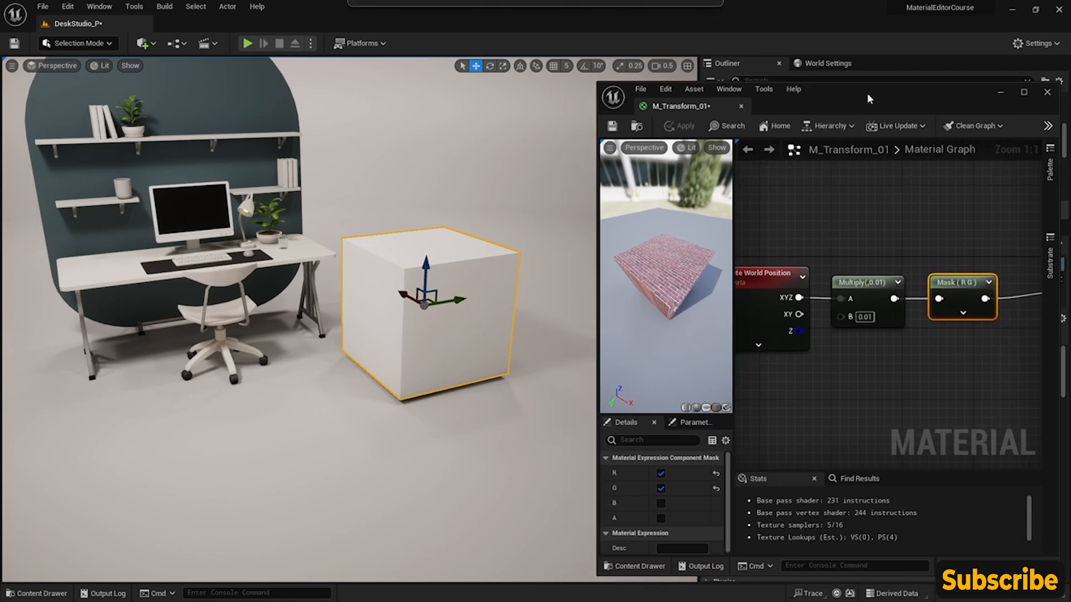
click(28, 594)
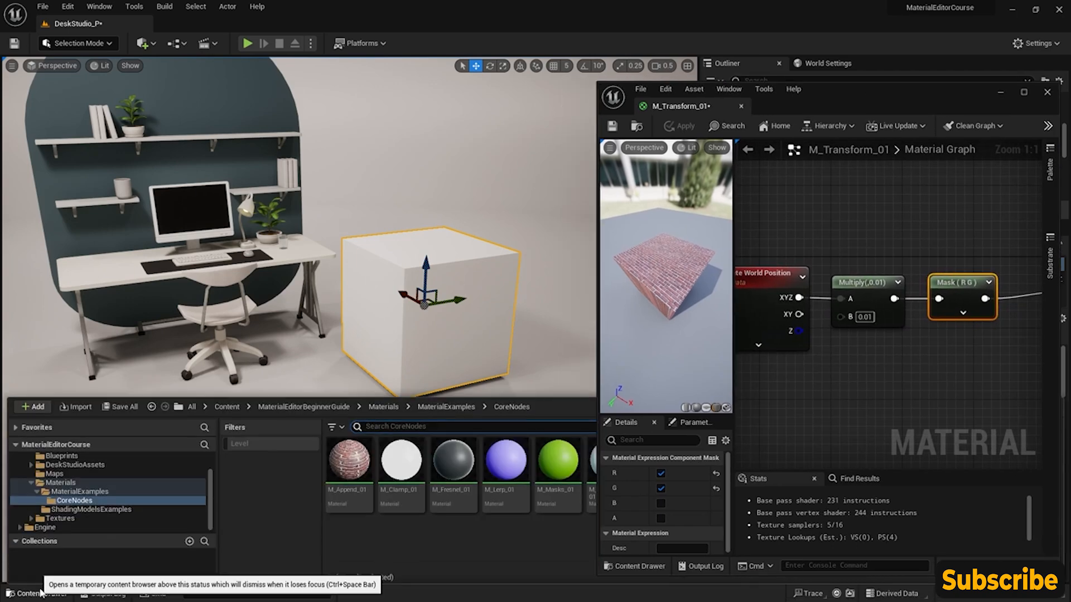
drag(907, 94, 899, 165)
drag(820, 460, 484, 335)
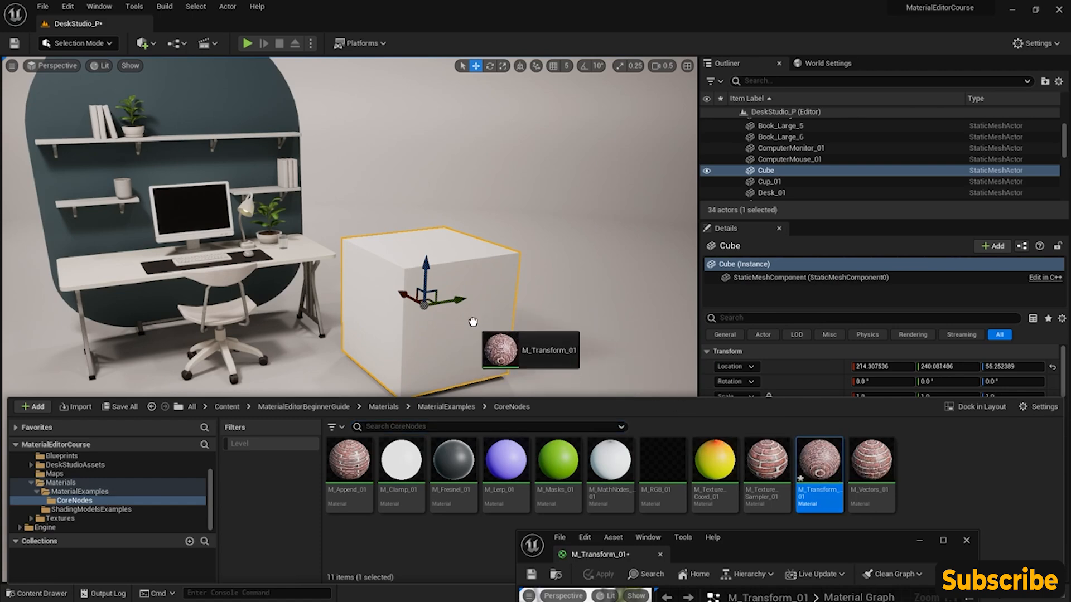
mouse_move(473, 322)
mouse_down()
mouse_move(804, 468)
mouse_move(479, 319)
mouse_up()
- Duplicate the brick cube and move the copy to overlap the original at about X 172, Y 291, Z 47
right_drag(475, 320, 493, 348)
key(w)
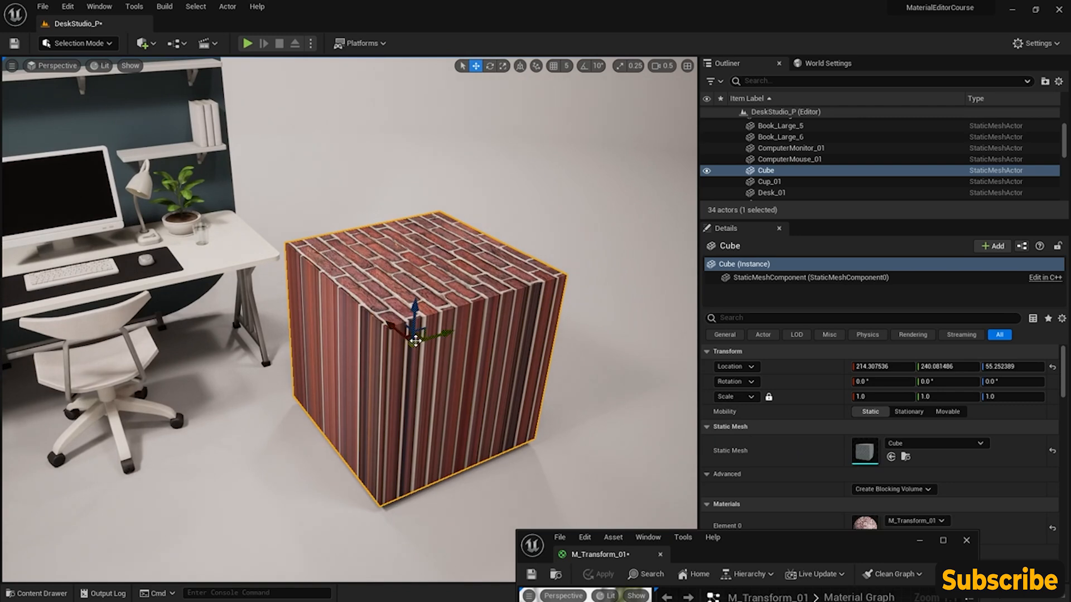
drag(420, 339, 550, 330)
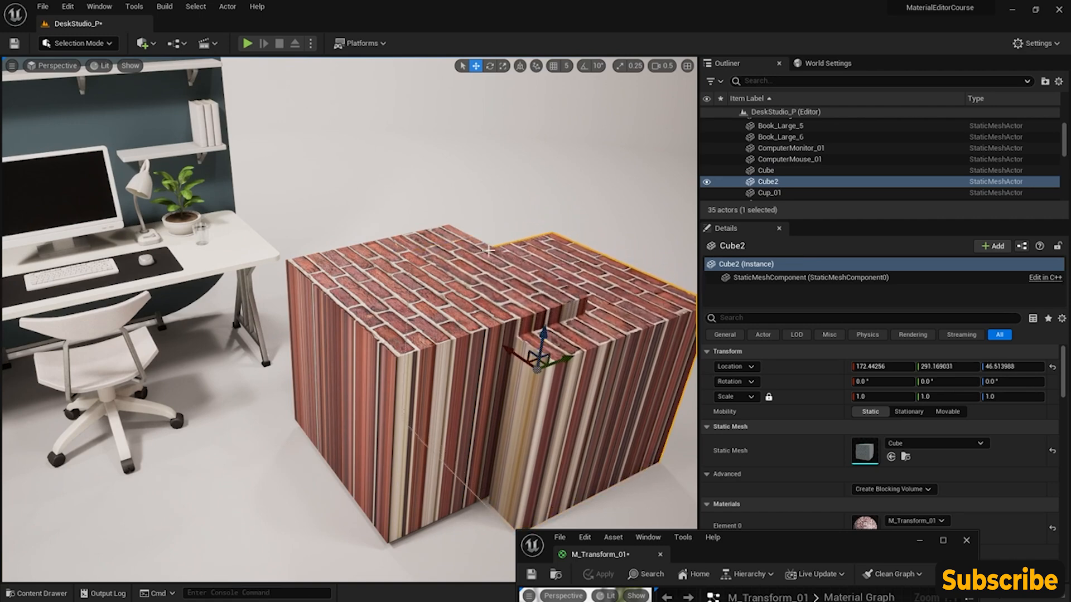
right_drag(195, 408, 288, 542)
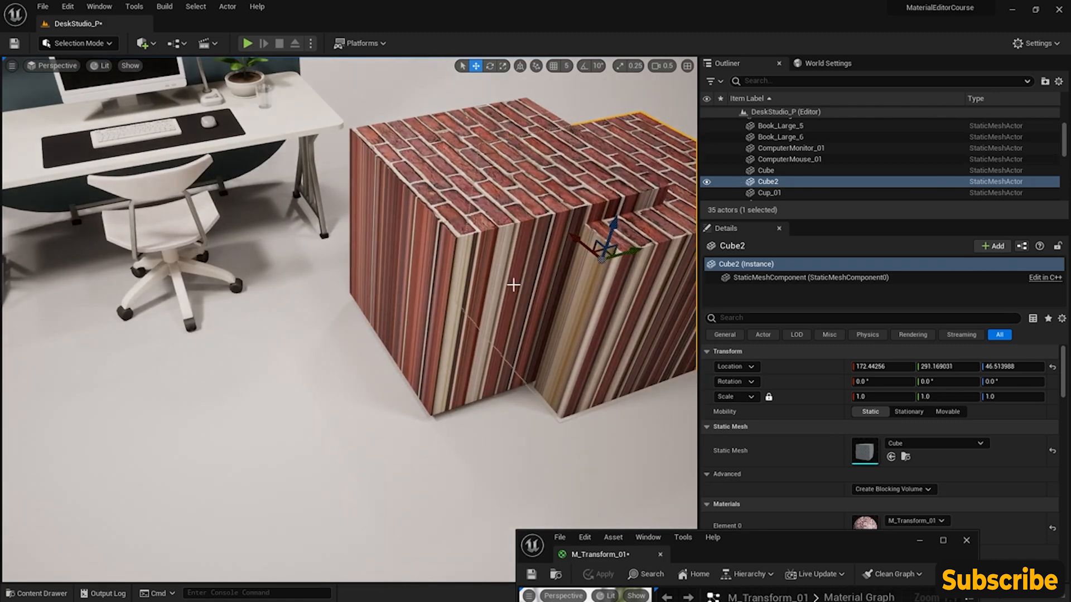
- Bring the material editor window back beside the cubes and shift the Absolute World Position, Multiply and Mask nodes farther from the Texture Sample
drag(788, 555, 816, 278)
right_drag(765, 413, 786, 430)
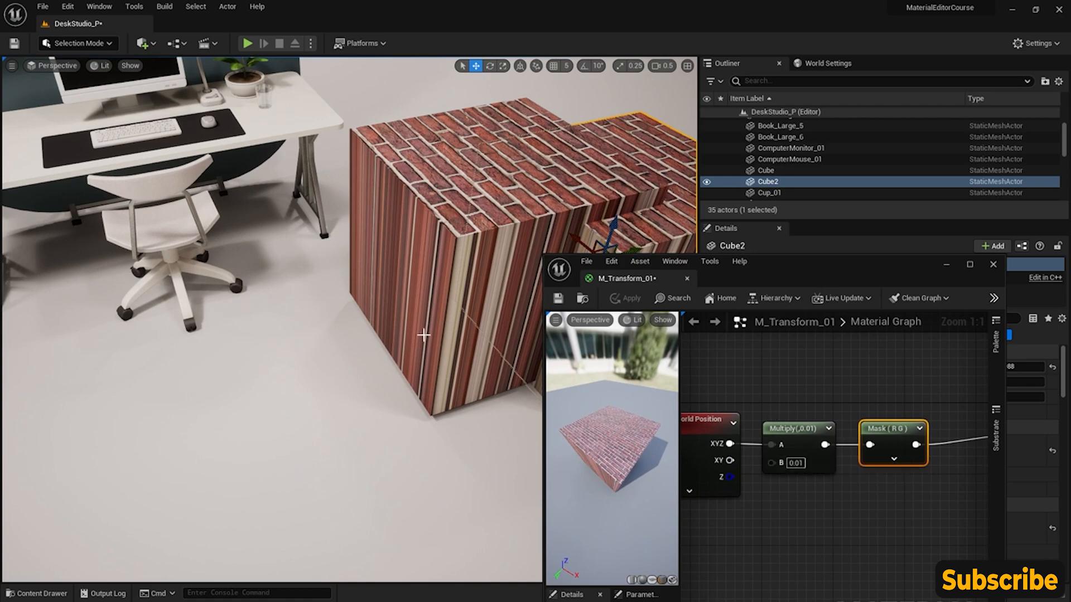
right_drag(346, 335, 436, 303)
drag(822, 263, 833, 178)
right_drag(801, 284, 825, 284)
scroll(781, 270, down, 3)
right_drag(733, 291, 735, 279)
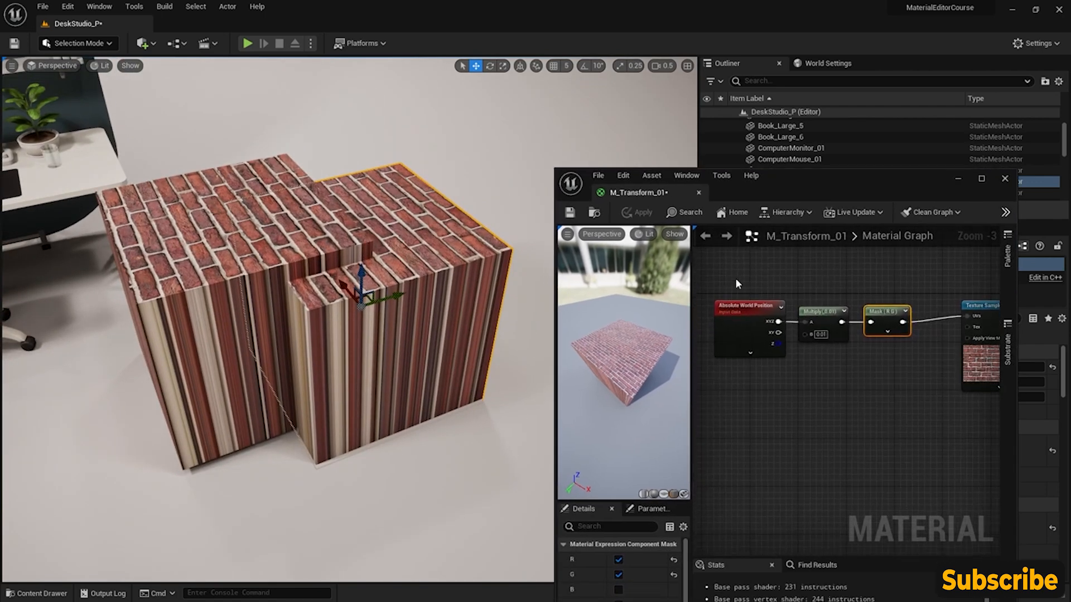
drag(903, 346, 902, 346)
right_drag(847, 357, 836, 353)
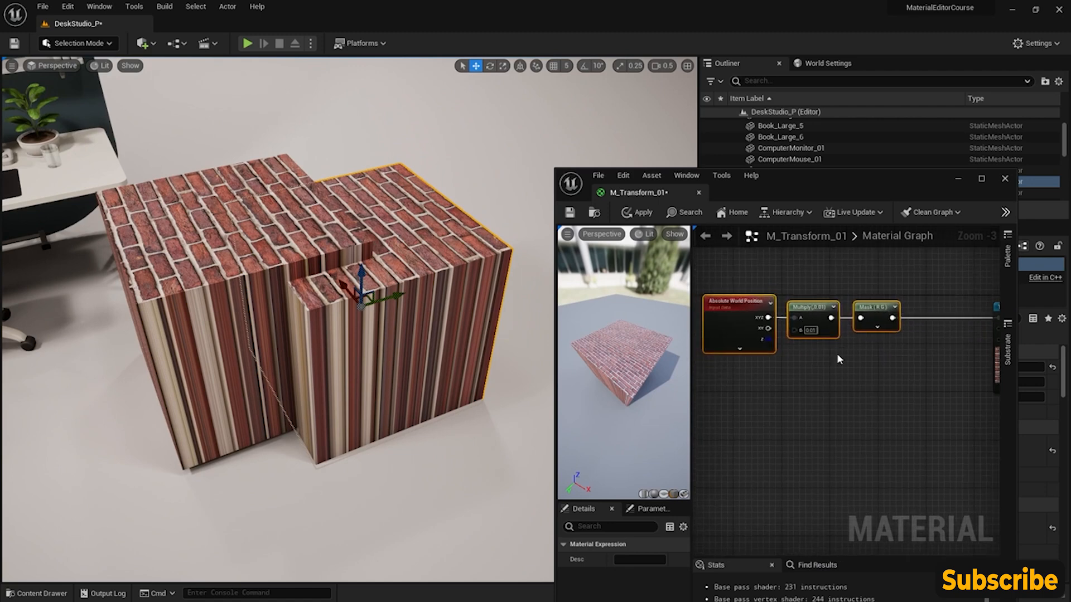
- Add a Transform vector node below the Mask node and maximize the material editor window
right_click(829, 368)
text(tran)
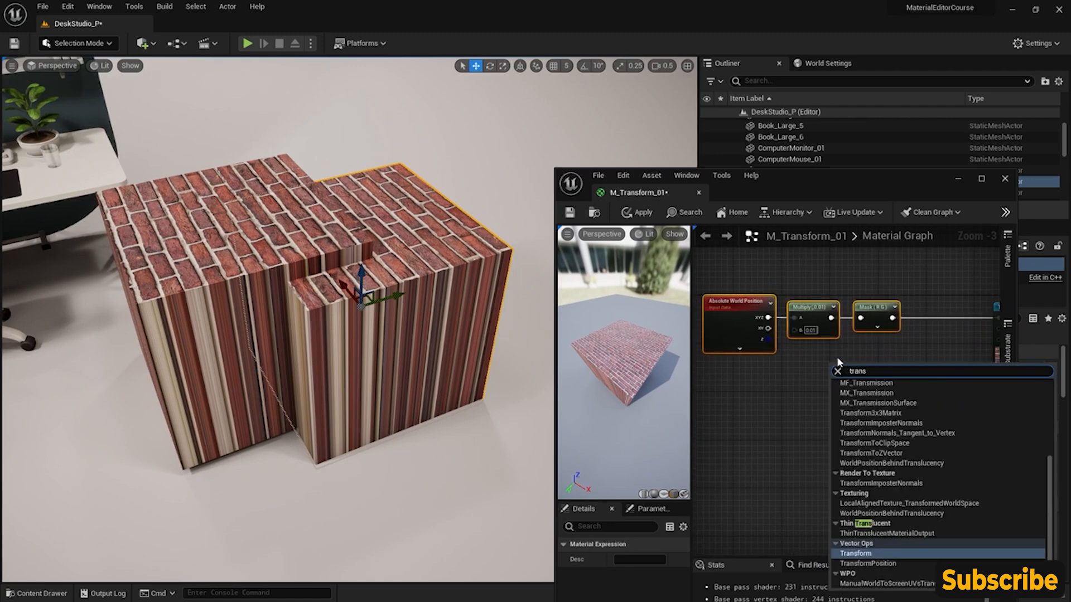
text(s)
key(Return)
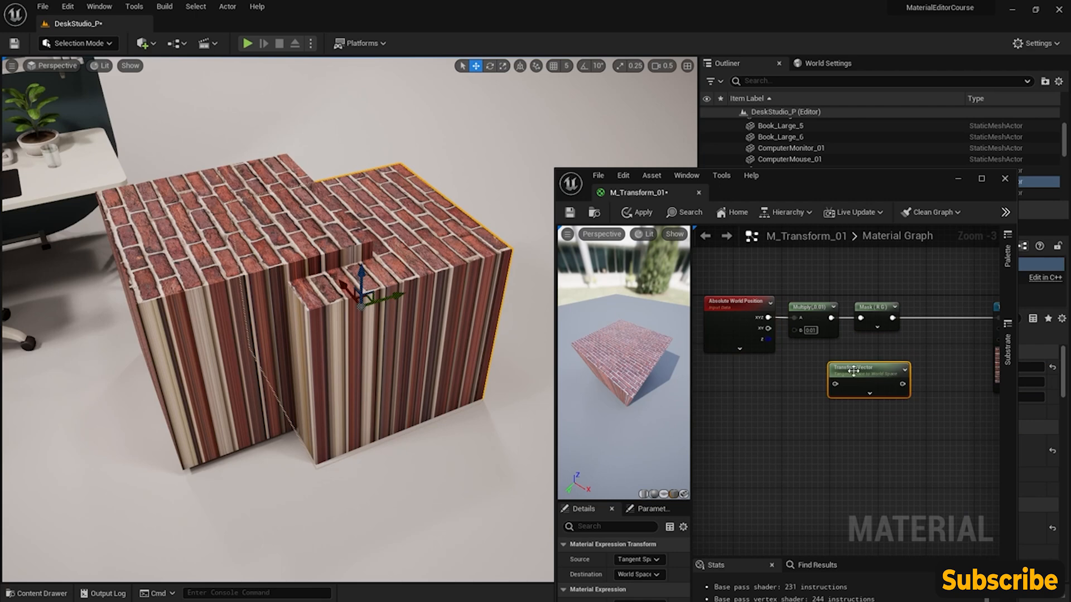
scroll(854, 371, up, 2)
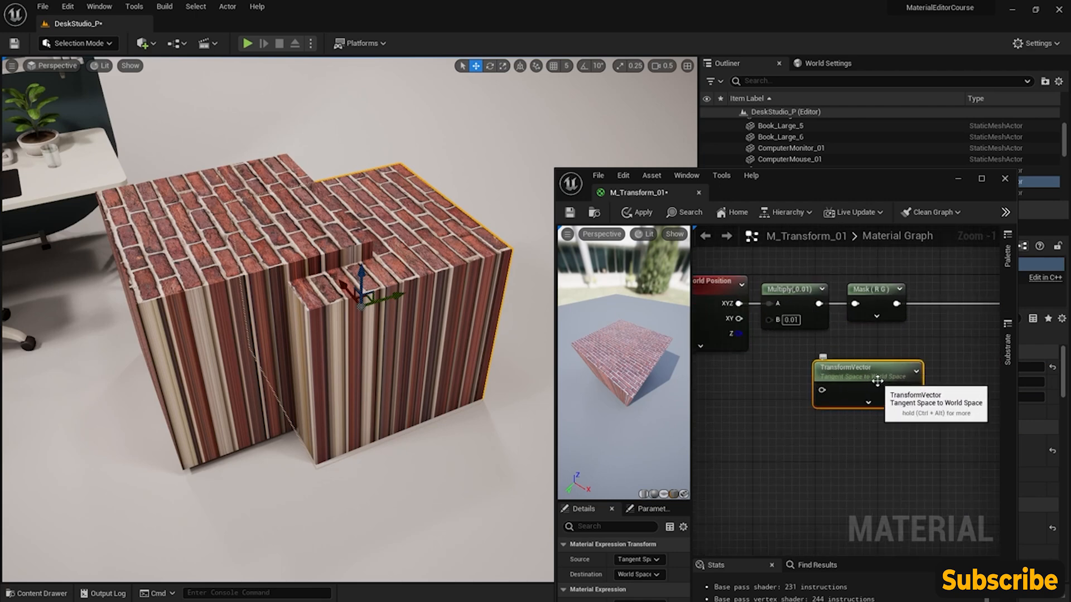
drag(886, 177, 866, 174)
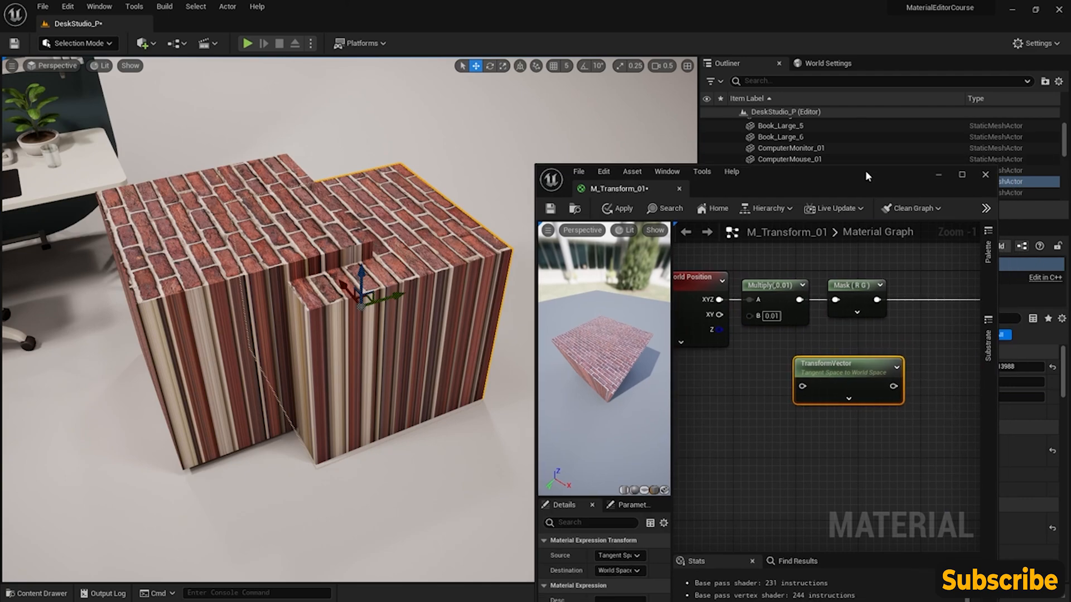
double_click(865, 170)
- Set the TransformVector node's Source to World Space and shift the node slightly closer to the Multiply node
right_drag(547, 282, 622, 382)
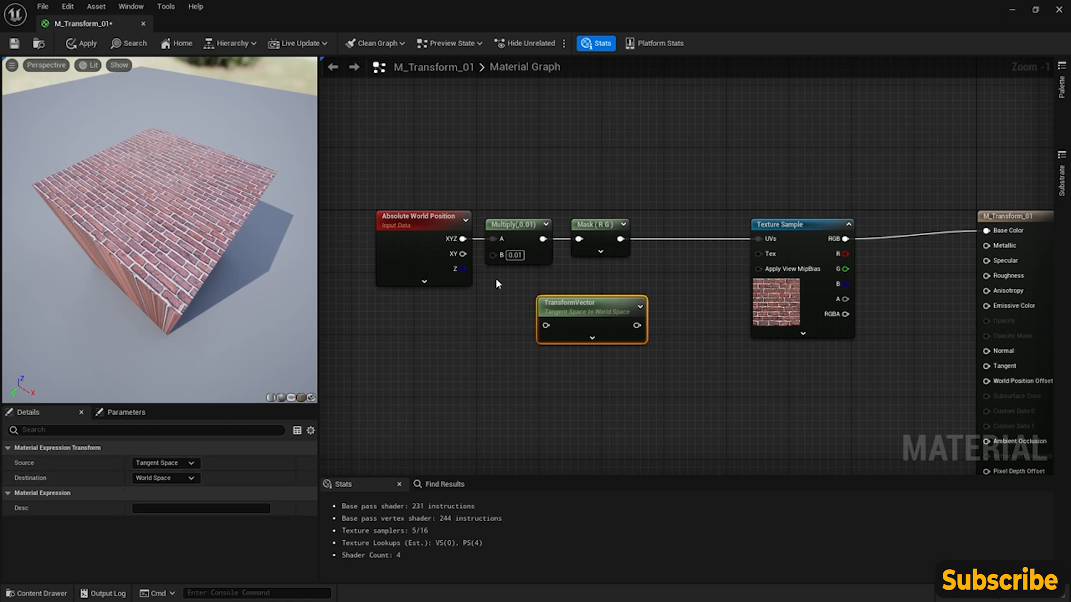
click(193, 464)
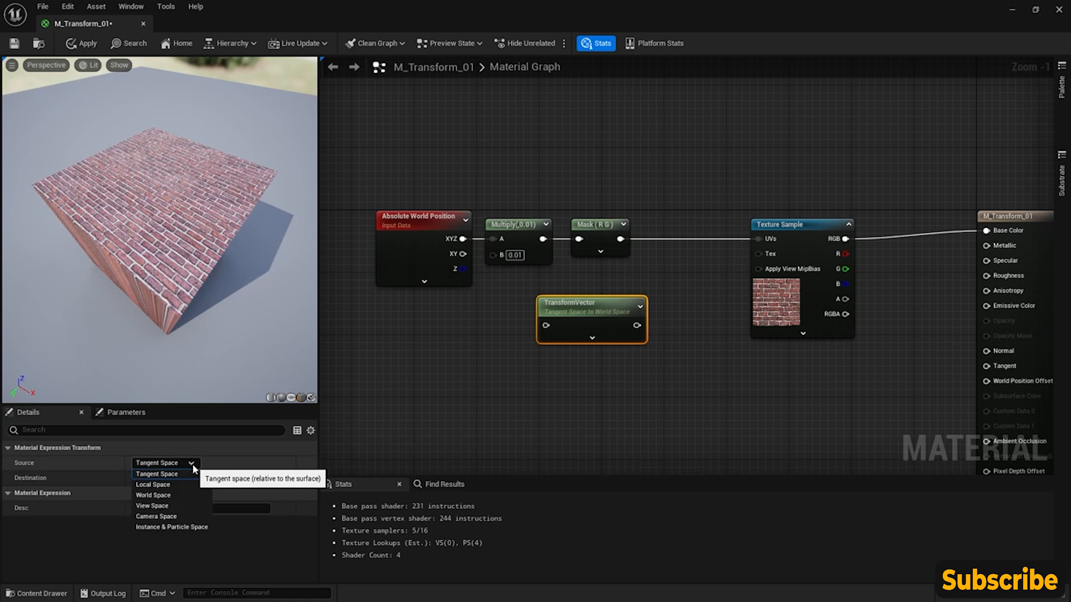
click(197, 495)
drag(581, 312, 555, 313)
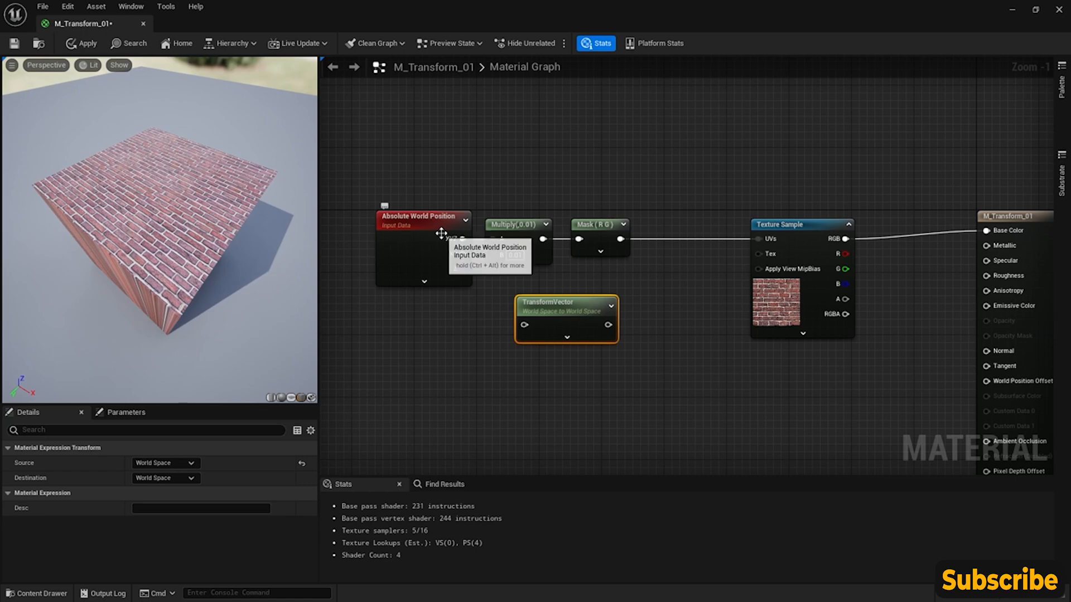
- Try to route the Mask output through the TransformVector node into the Texture Sample's UVs
drag(565, 311, 620, 310)
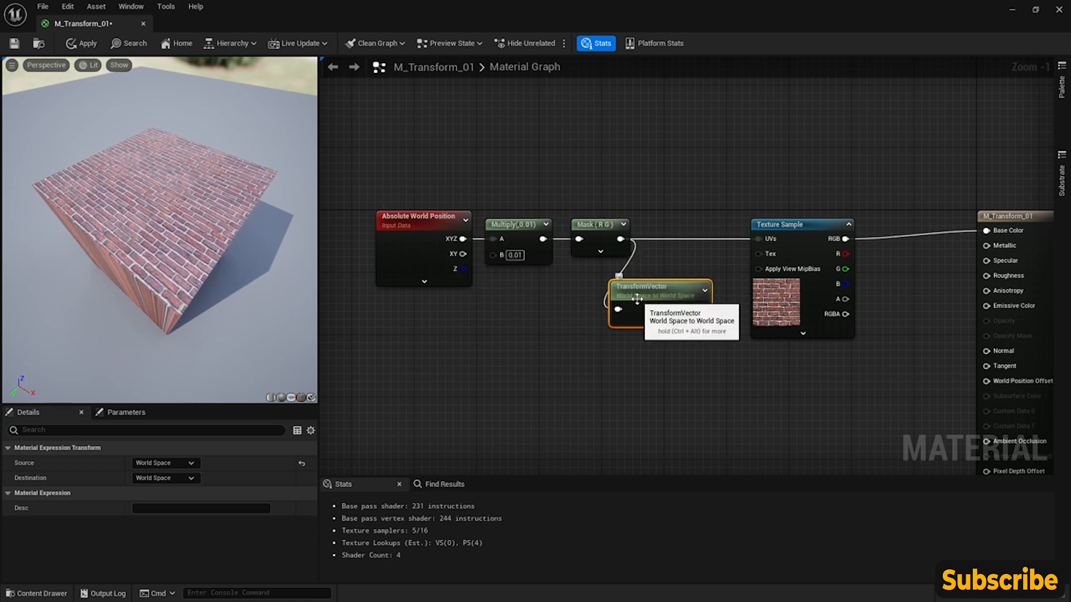
drag(701, 310, 703, 314)
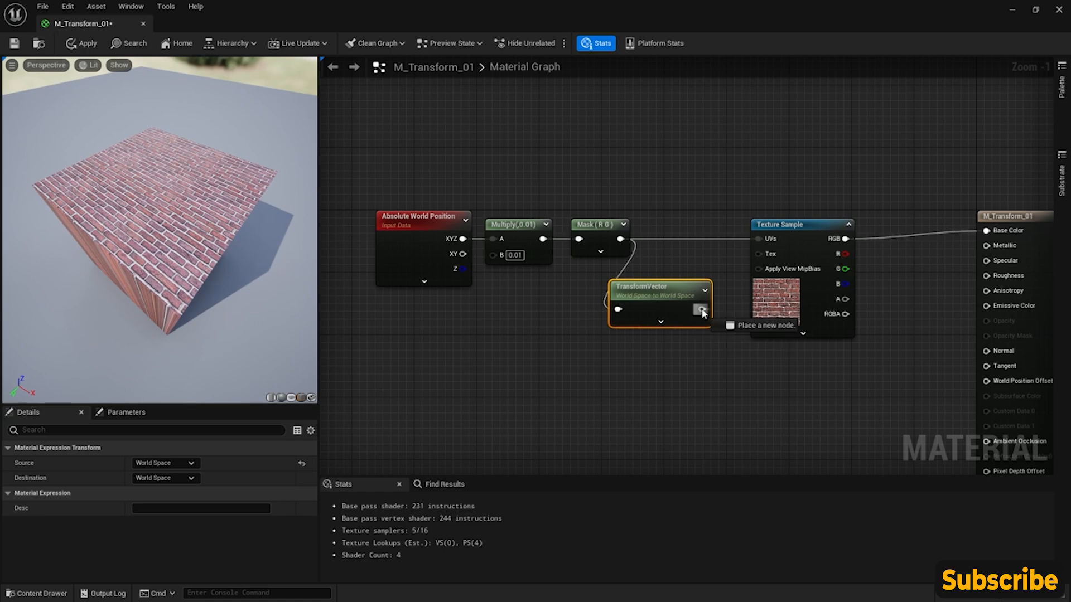
drag(763, 244, 761, 241)
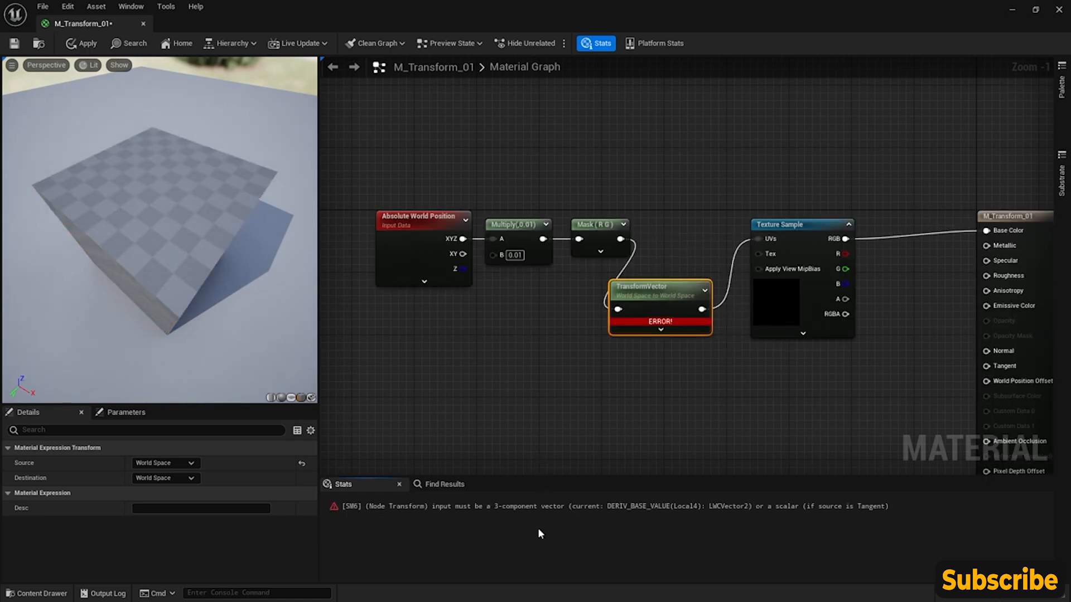
- Rewire the graph so Multiply feeds TransformVector, which feeds the R G Mask, which connects to the Texture Sample's UVs
drag(542, 239, 625, 294)
drag(583, 240, 666, 238)
alt+click(666, 240)
drag(679, 310, 687, 278)
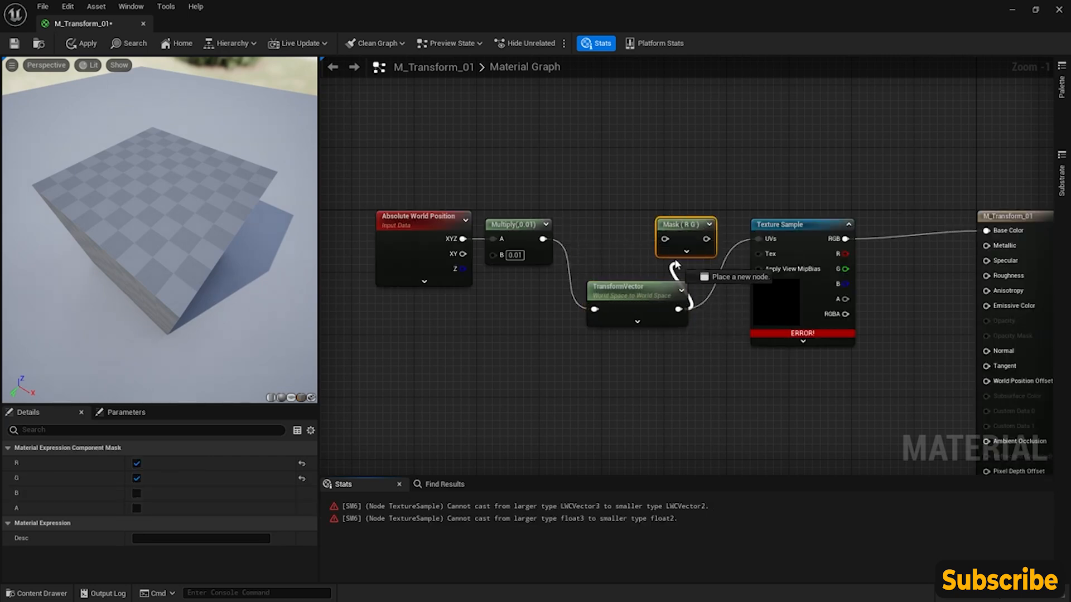
drag(706, 239, 757, 240)
drag(677, 230, 685, 229)
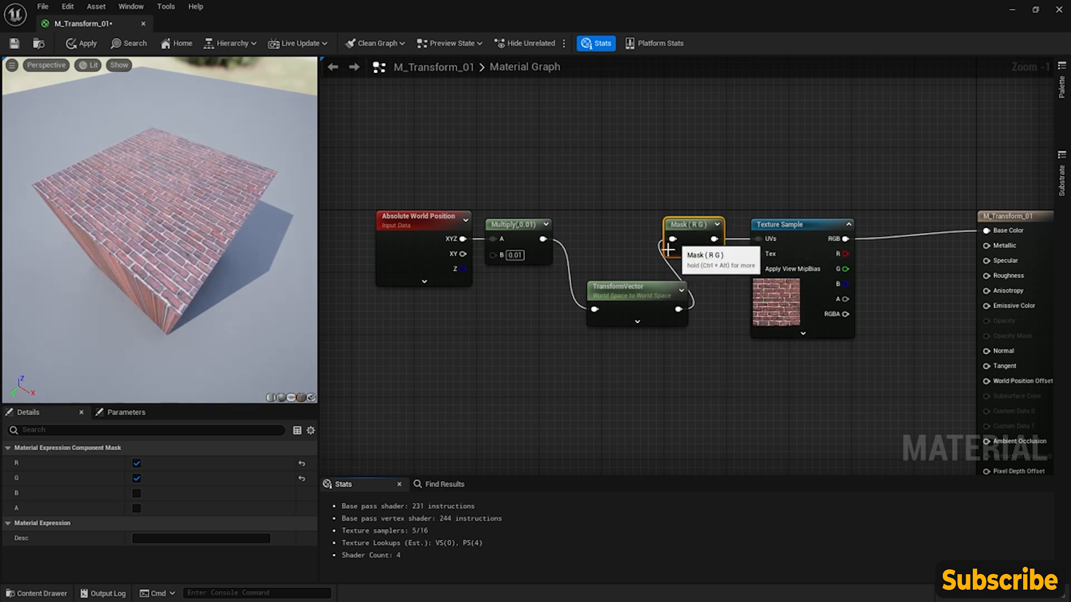
- Space the TransformVector and Mask nodes slightly farther apart and apply the material changes
drag(628, 297, 612, 296)
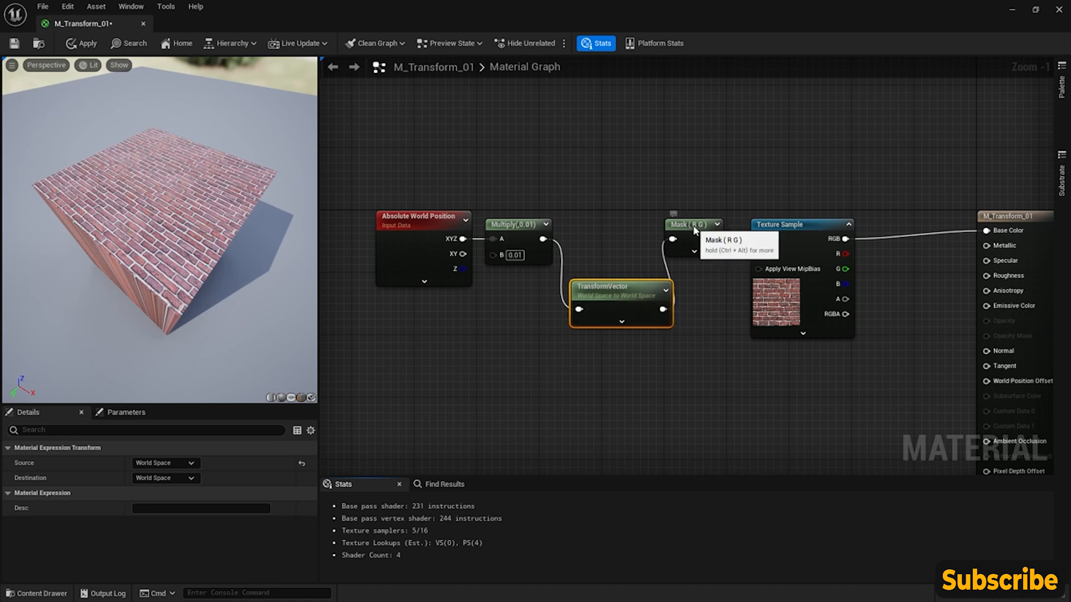
drag(689, 224, 698, 224)
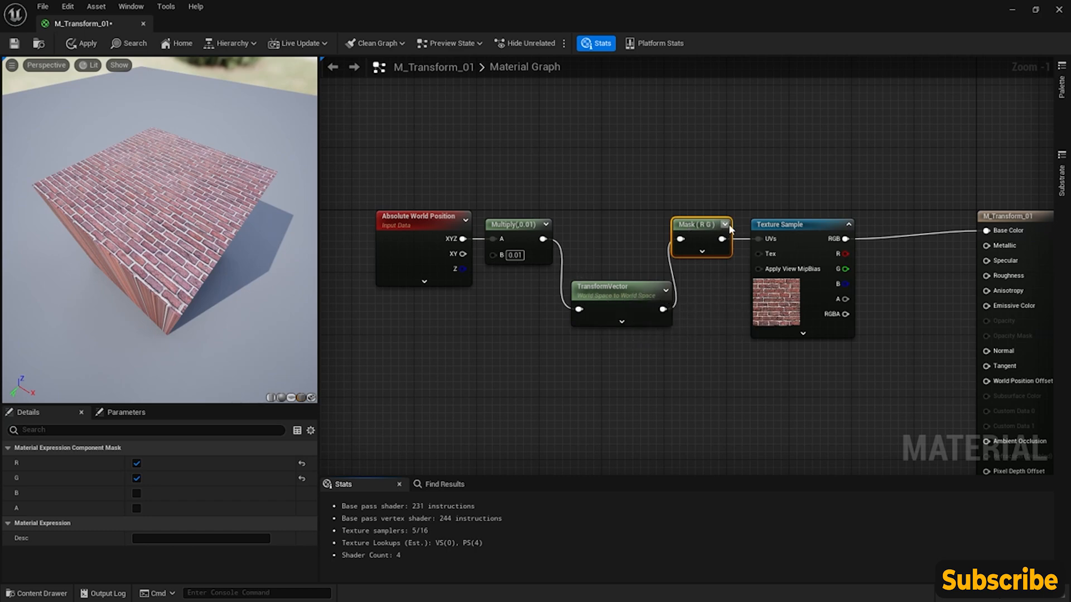
click(82, 43)
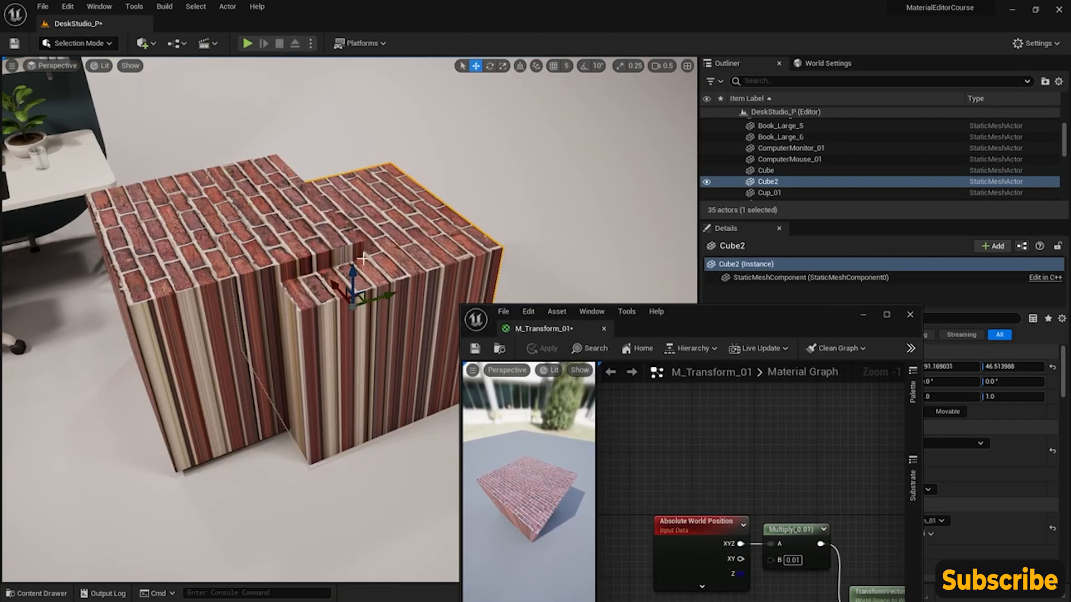
- Set the TransformVector node's Destination to Tangent Space and save the M_Transform_01 material
mouse_move(352, 271)
mouse_down()
mouse_move(353, 249)
mouse_move(353, 259)
mouse_move(385, 248)
mouse_move(360, 267)
mouse_move(352, 261)
mouse_up()
drag(746, 313, 588, 193)
double_click(588, 192)
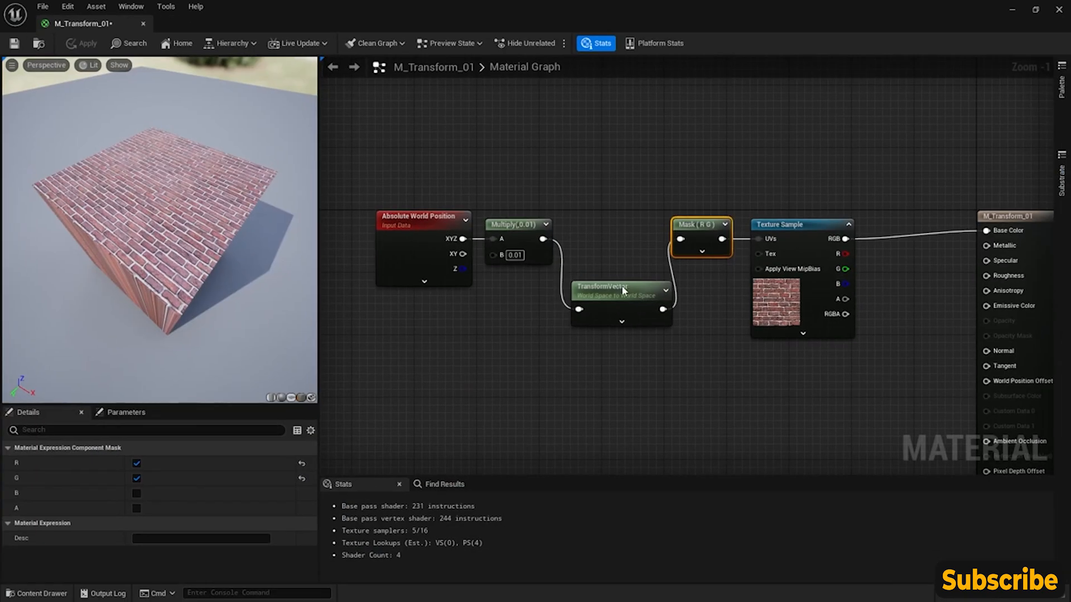
click(608, 295)
click(185, 478)
click(185, 490)
drag(181, 323, 207, 290)
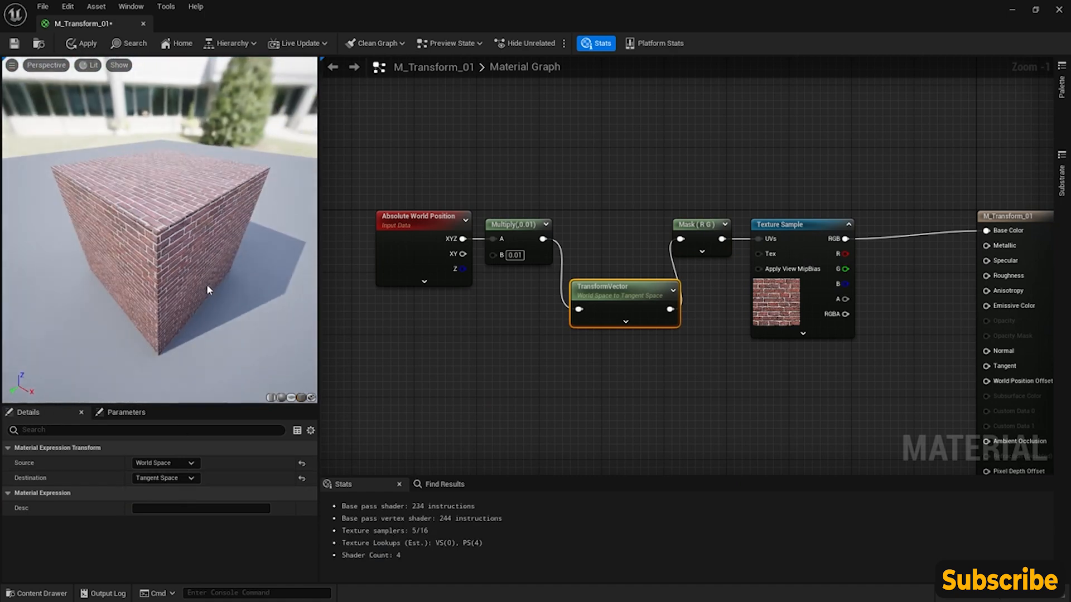
click(15, 43)
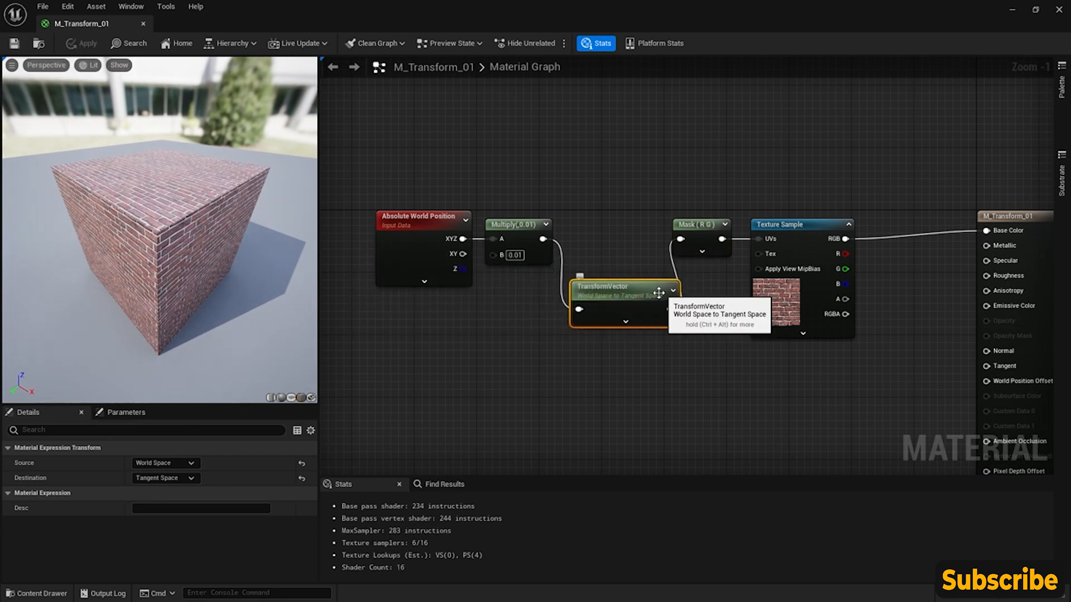
- Reposition Cube2 in the level to about X 160, Y 300, Z 59, keeping the material editor window clear of both cubes
drag(184, 228, 164, 229)
drag(269, 30, 773, 400)
mouse_move(377, 284)
mouse_down()
mouse_move(454, 272)
mouse_move(310, 273)
mouse_move(338, 313)
mouse_move(336, 266)
mouse_move(338, 296)
mouse_move(340, 282)
mouse_move(342, 291)
mouse_move(378, 279)
mouse_move(387, 290)
mouse_move(369, 281)
mouse_move(386, 242)
mouse_move(376, 281)
mouse_move(382, 265)
mouse_up()
drag(826, 388, 661, 157)
scroll(648, 269, down, 2)
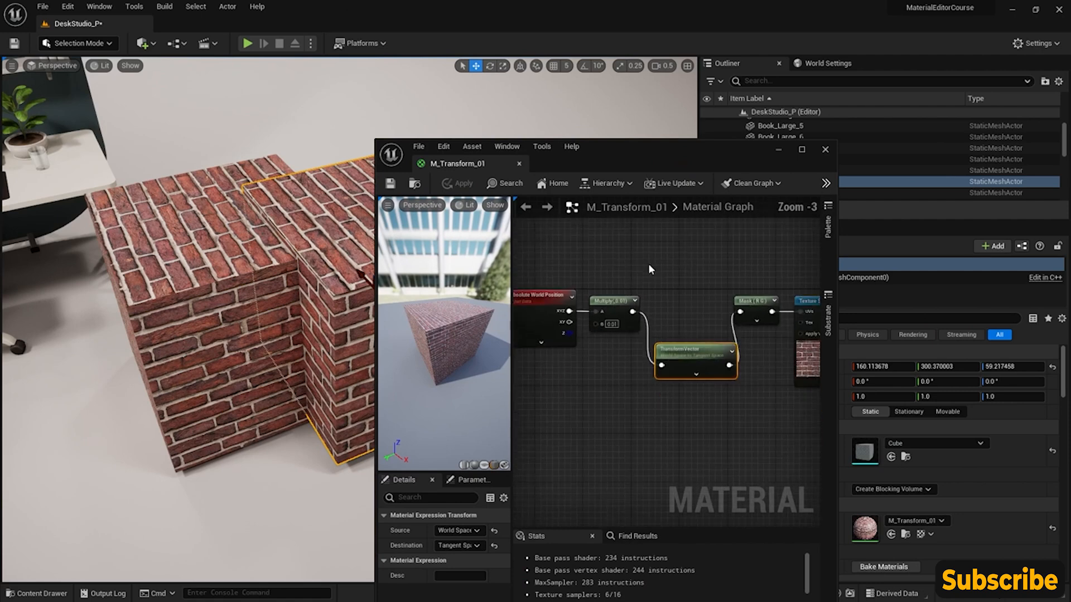
scroll(668, 278, down, 1)
drag(398, 342, 413, 338)
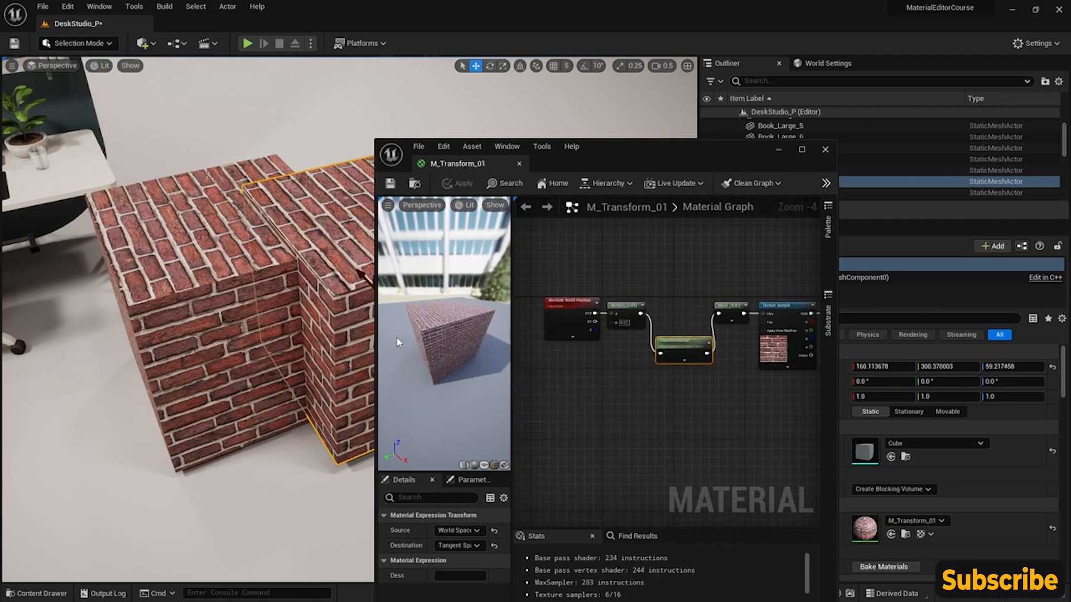
- Examine the brick mapping on both cubes from far away and from closer up
click(202, 332)
right_drag(246, 363, 132, 435)
key(s)
scroll(219, 347, up, 2)
right_drag(270, 236, 191, 304)
key(w)
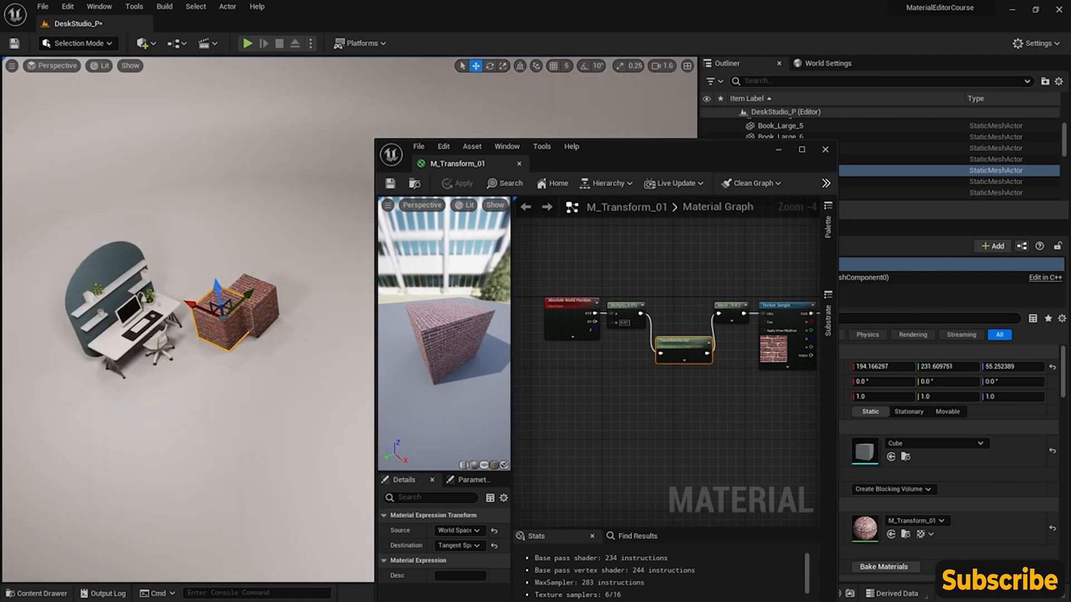
click(254, 333)
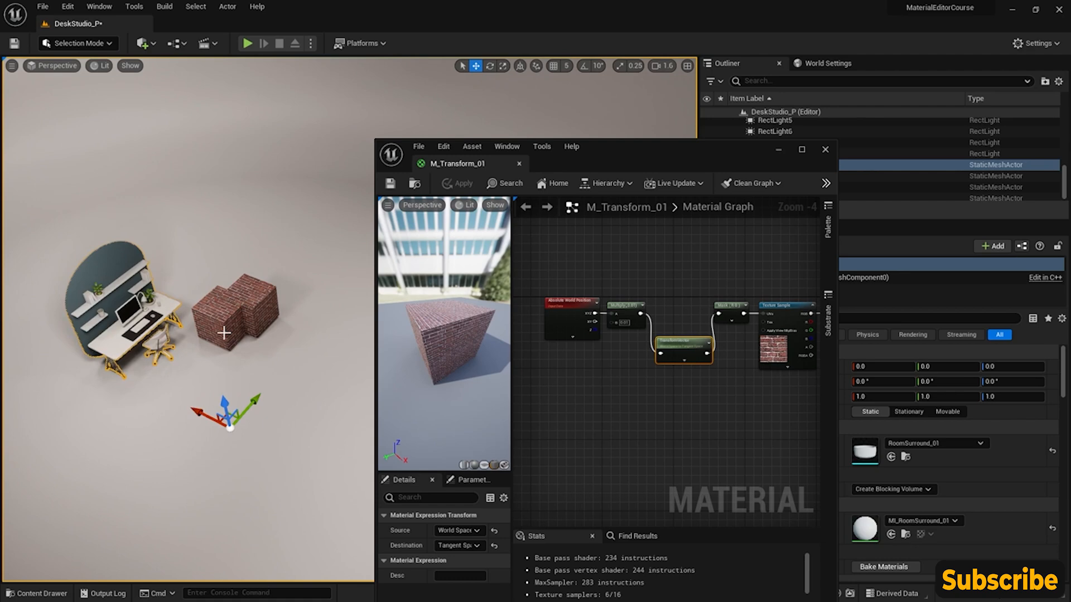
right_drag(224, 313, 196, 318)
key(w)
click(224, 311)
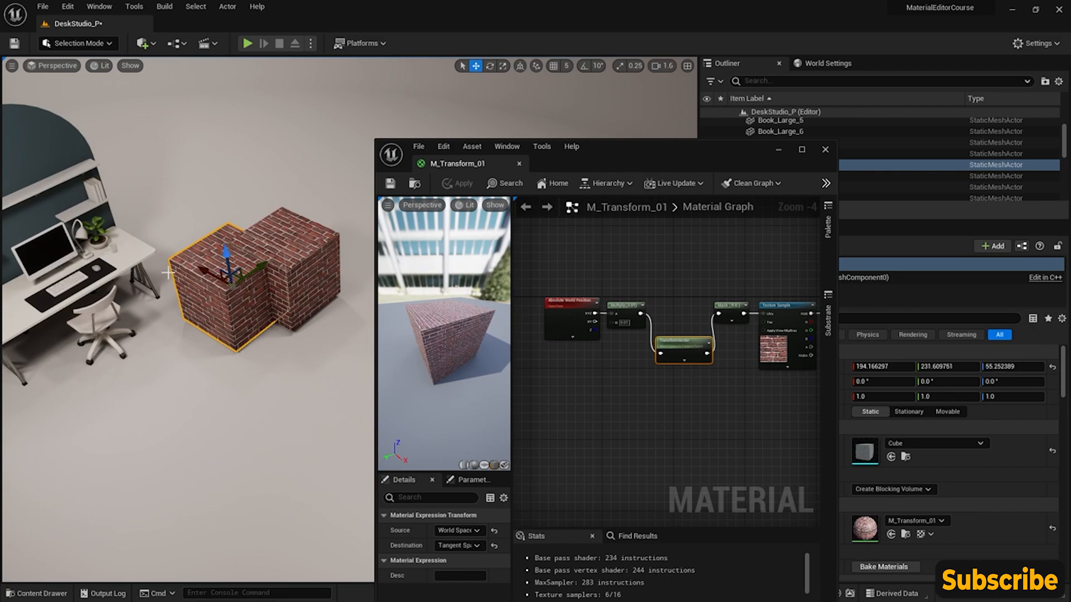
- Review the TransformVector node's Destination options and inspect the brick pattern on the cubes up close again
drag(700, 146, 719, 111)
double_click(719, 110)
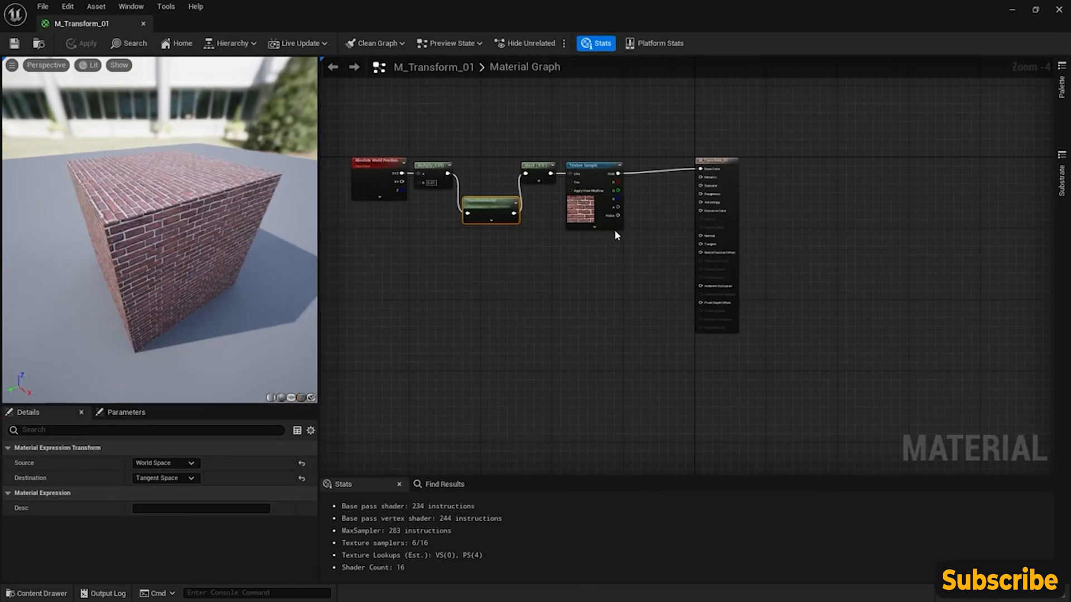
right_drag(396, 264, 657, 319)
scroll(641, 329, up, 4)
right_drag(613, 347, 433, 379)
click(185, 483)
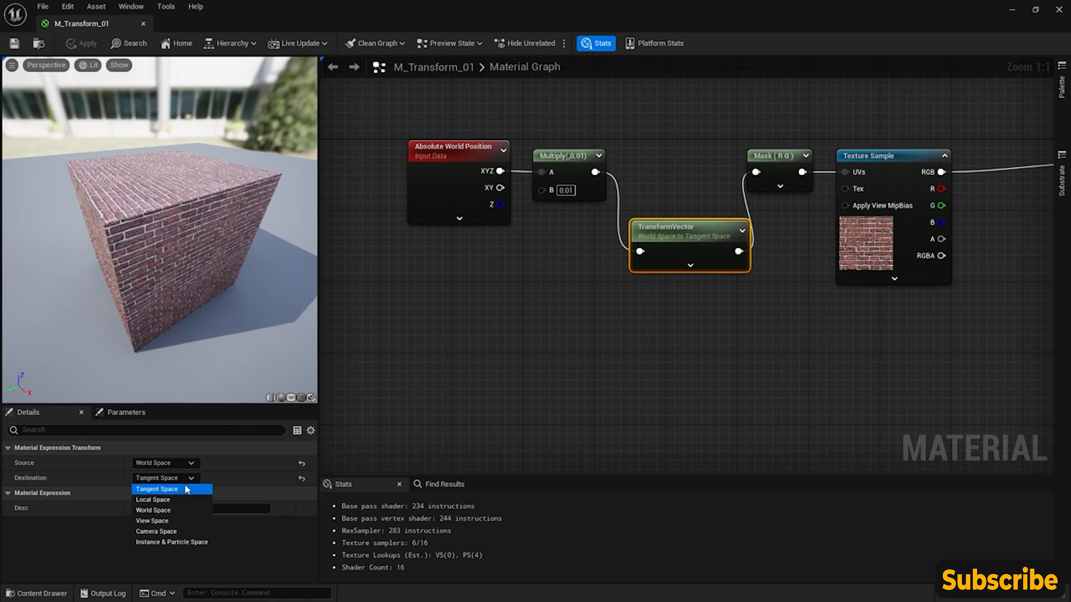
drag(537, 5, 720, 65)
scroll(328, 310, up, 2)
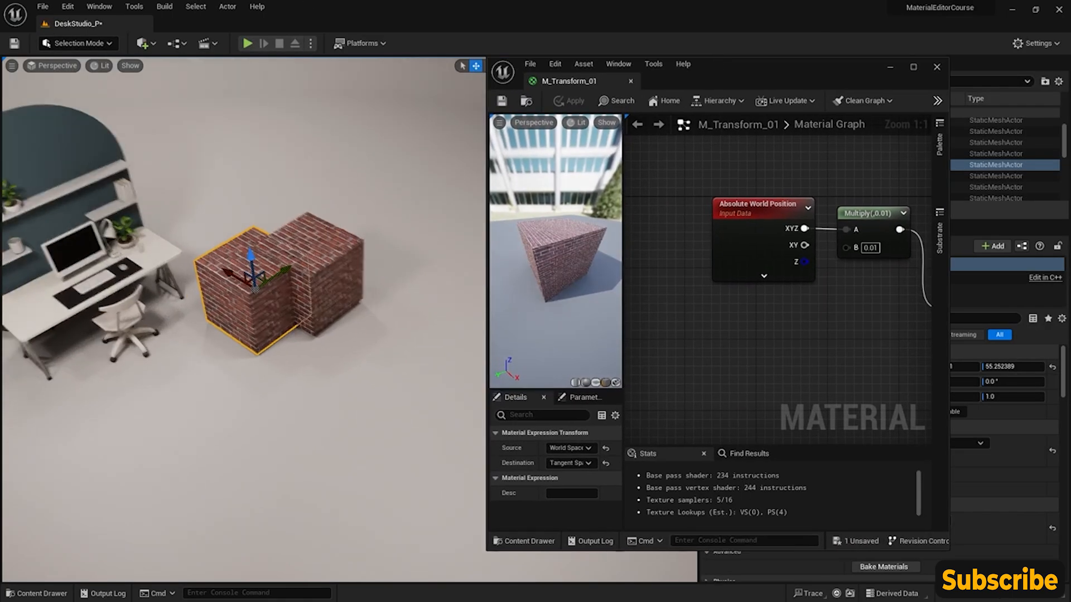
scroll(329, 310, up, 3)
click(39, 593)
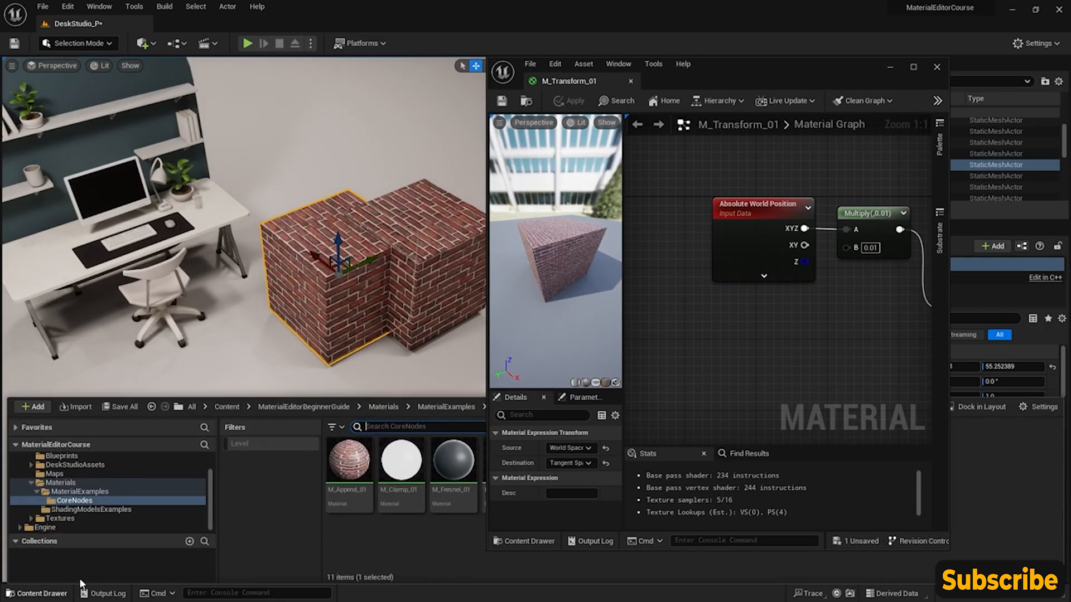
right_drag(336, 269, 336, 254)
scroll(336, 269, up, 3)
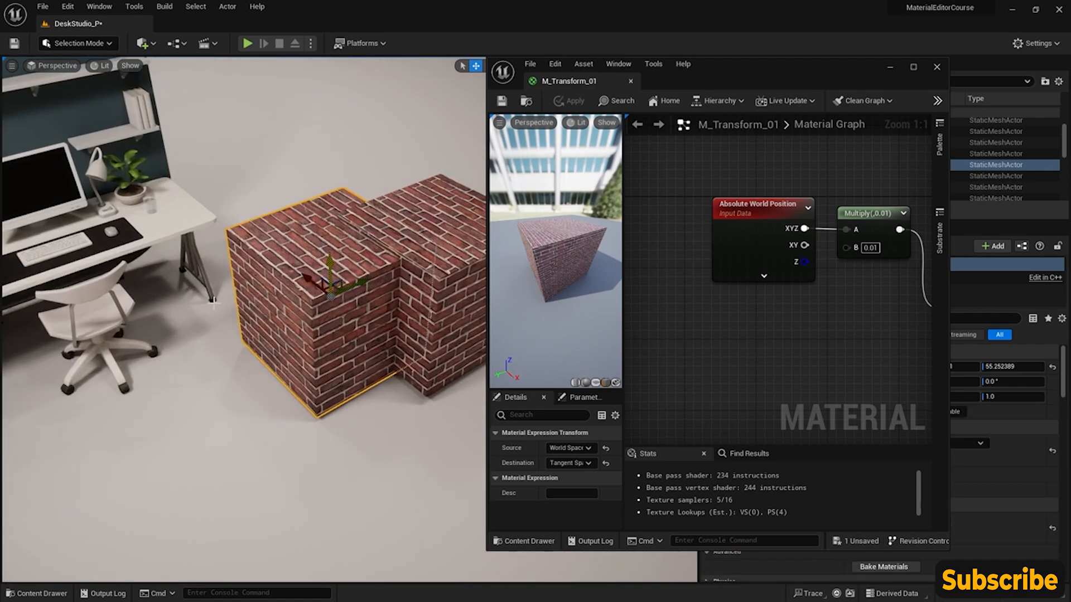
- Close the material editor and open the OfficeChair_Rolling_01 static mesh of the level's office chair in a maximized mesh editor
click(113, 340)
click(937, 69)
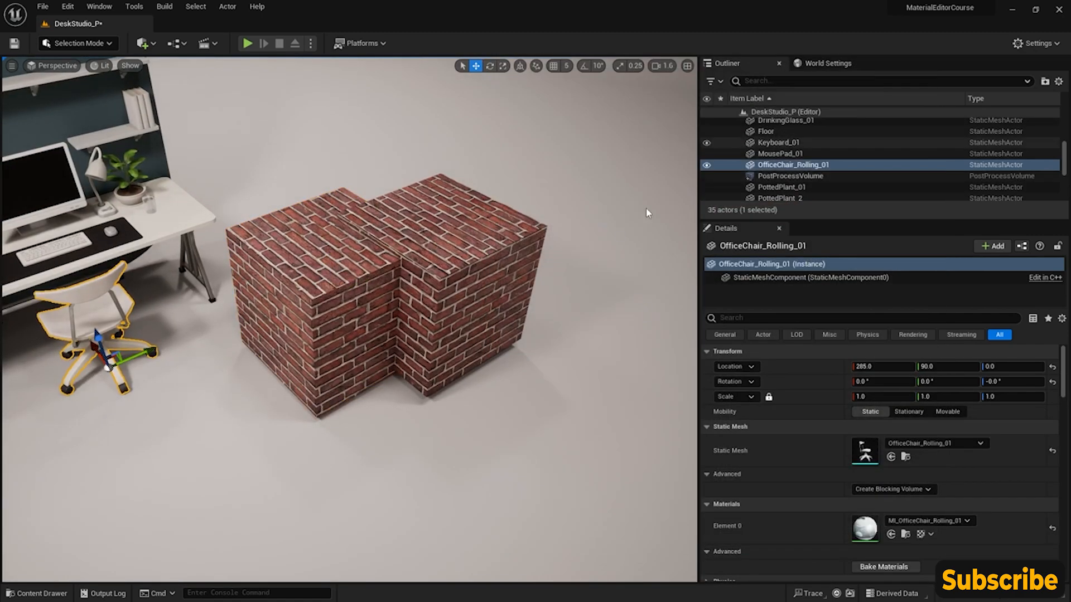
click(62, 592)
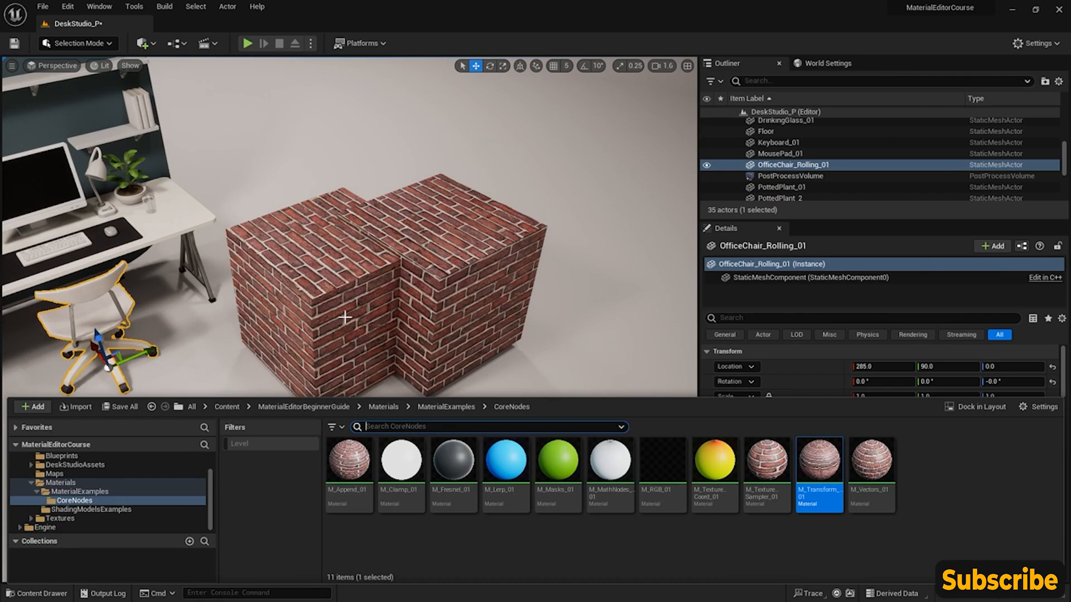
right_drag(619, 323, 585, 343)
click(904, 457)
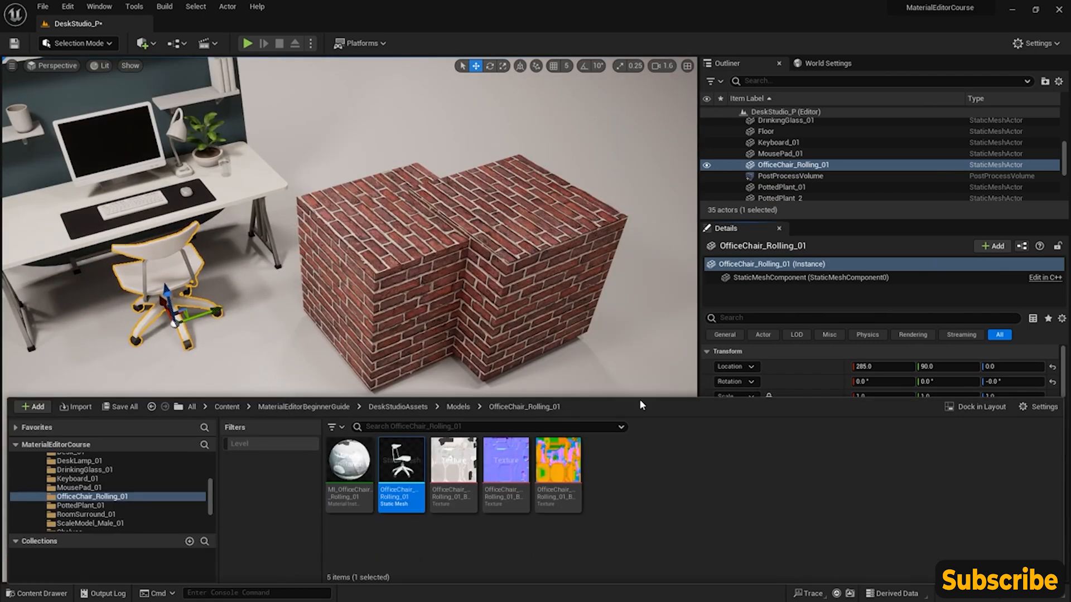
double_click(398, 465)
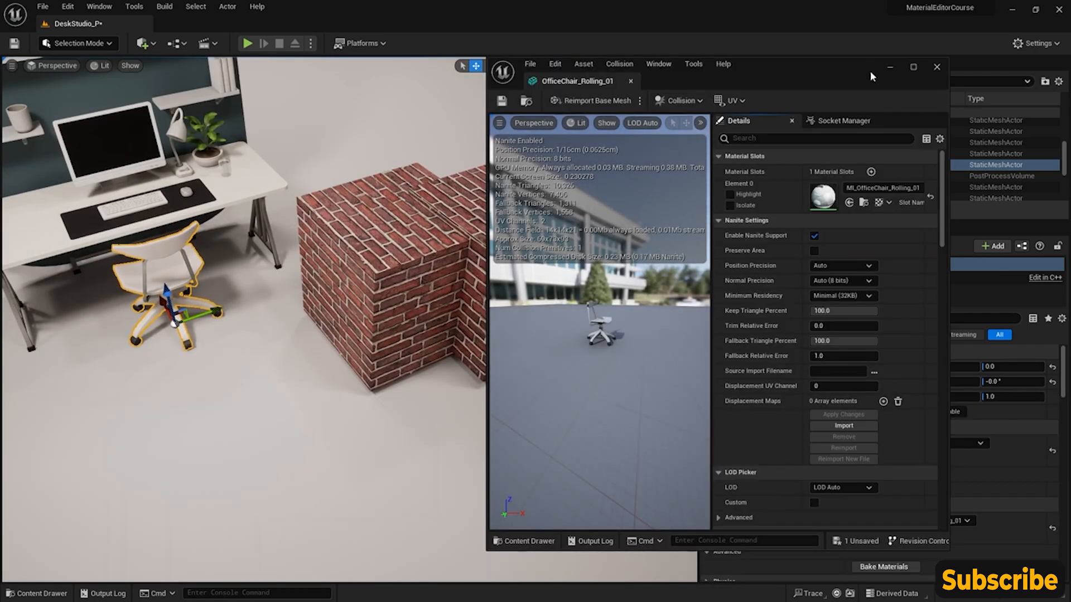
drag(877, 76, 904, 86)
click(681, 136)
click(681, 136)
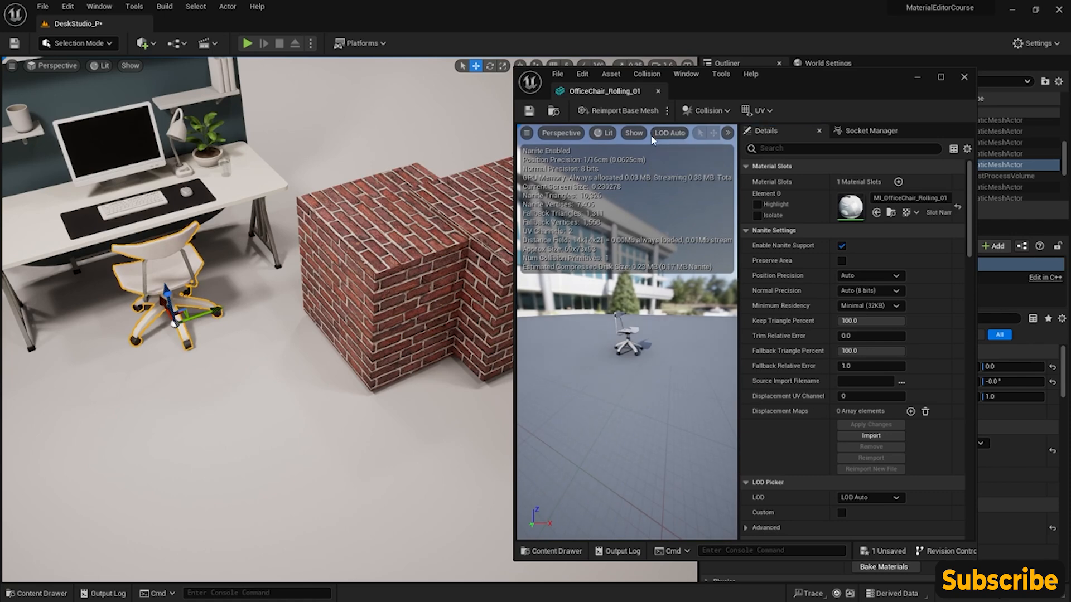
click(941, 76)
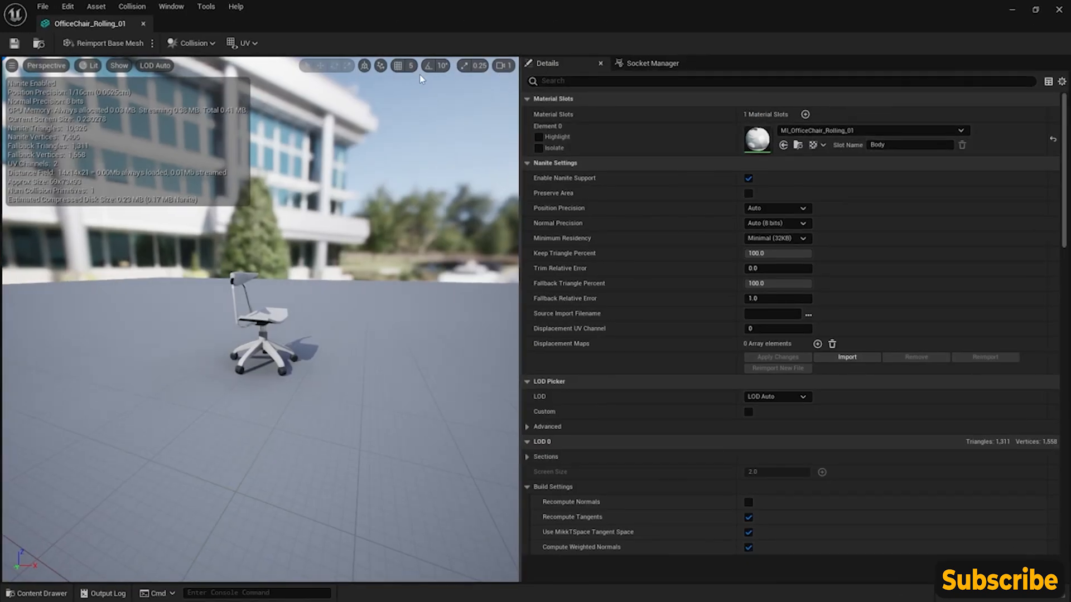
- Overlay UV Channel 0 on the office chair mesh to examine its UV layout, and close the mesh editor
click(119, 66)
click(155, 65)
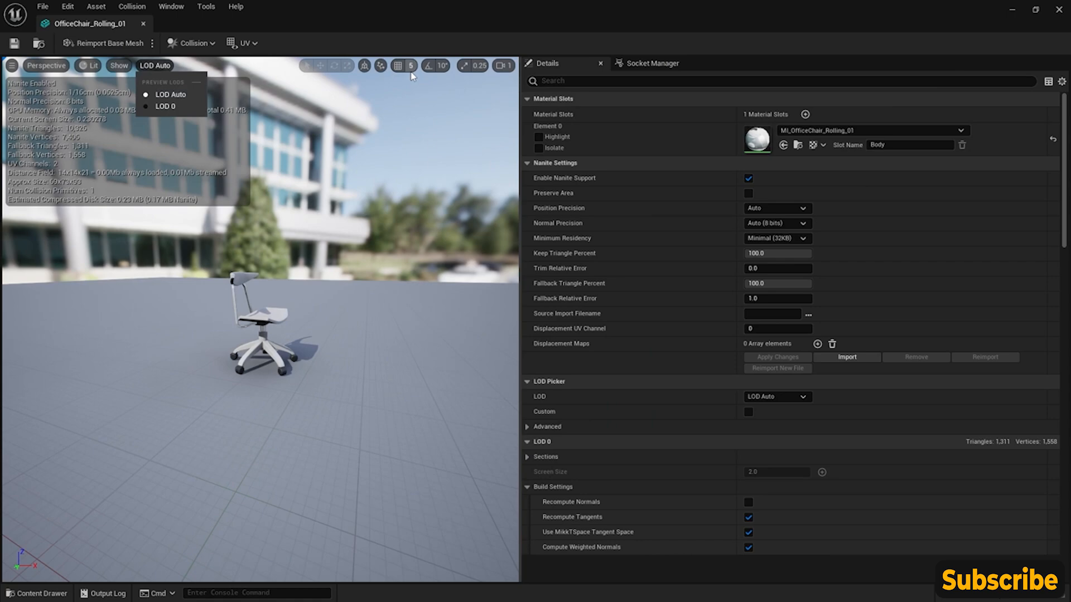
click(502, 65)
click(442, 66)
click(443, 66)
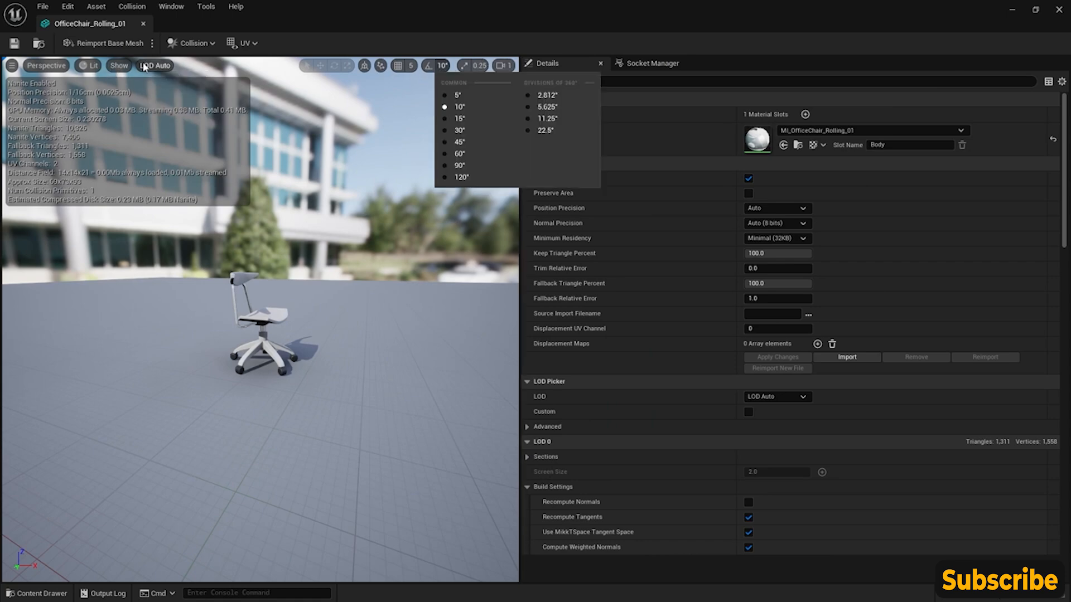
click(156, 68)
mouse_move(118, 67)
mouse_move(43, 68)
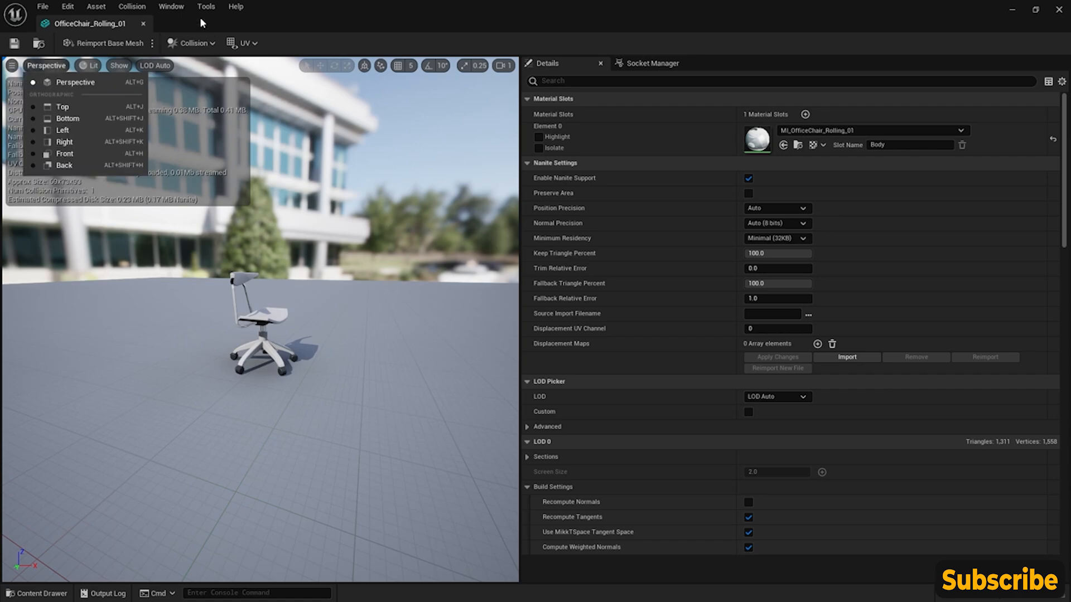
click(245, 43)
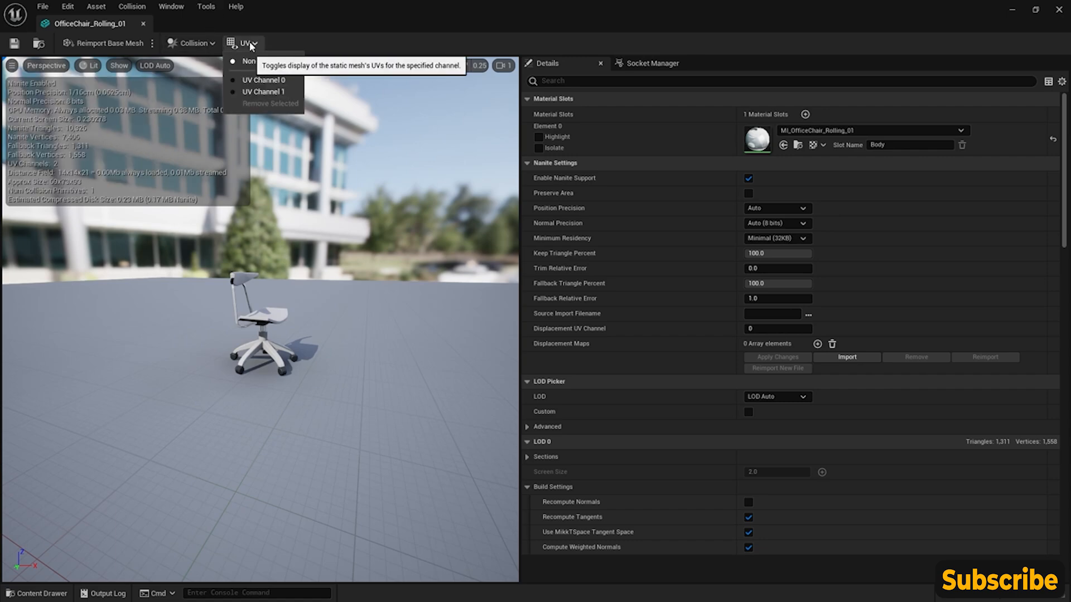
click(264, 80)
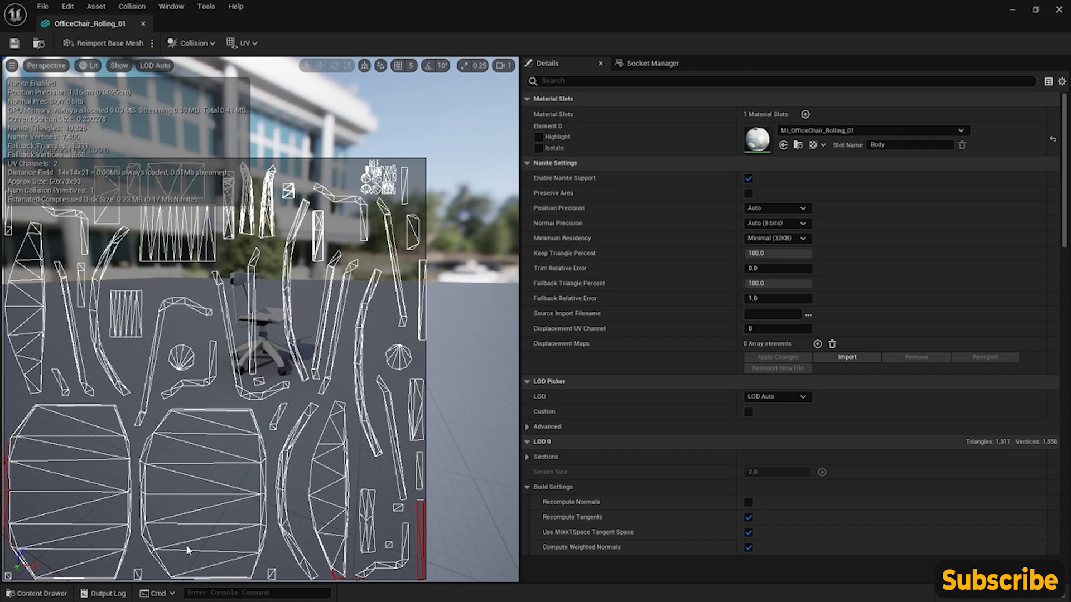
click(144, 24)
- Reopen the M_Transform_01 material assigned to Cube2 for editing
right_drag(67, 265, 111, 262)
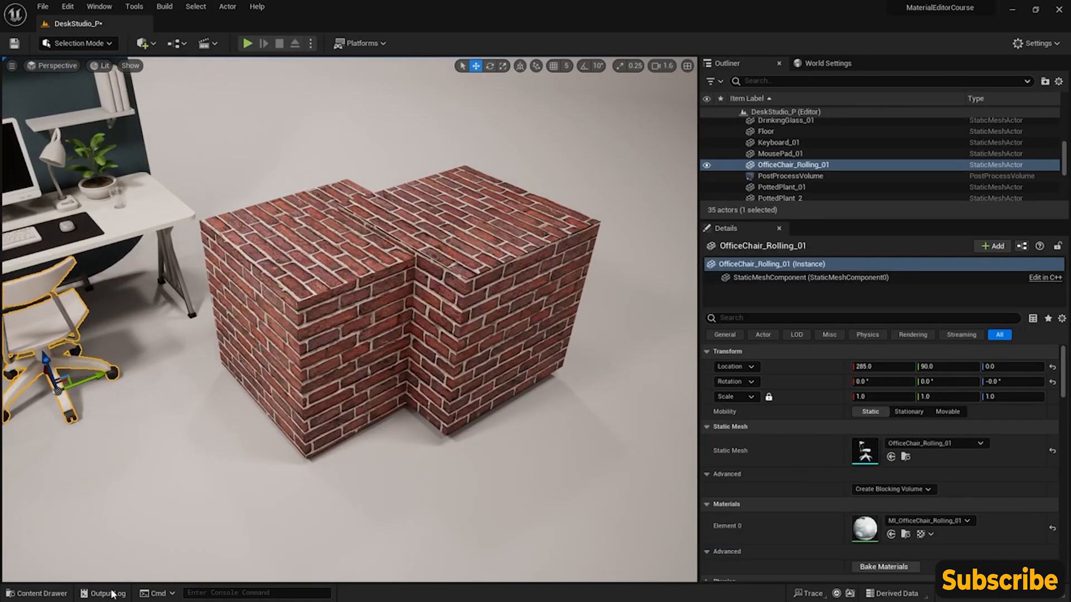
click(36, 593)
click(491, 244)
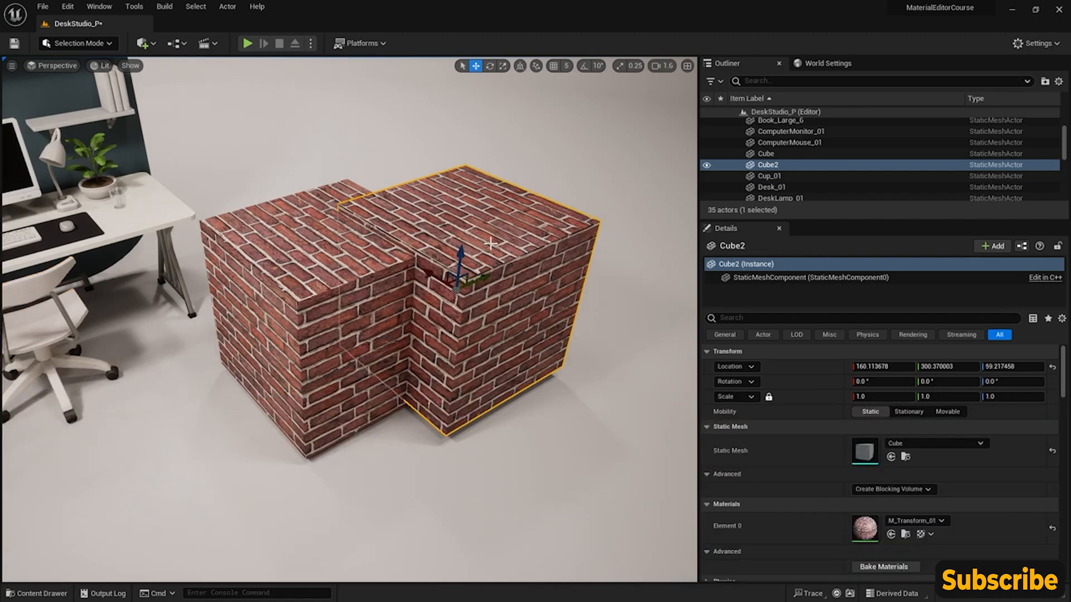
double_click(865, 527)
scroll(804, 332, up, 3)
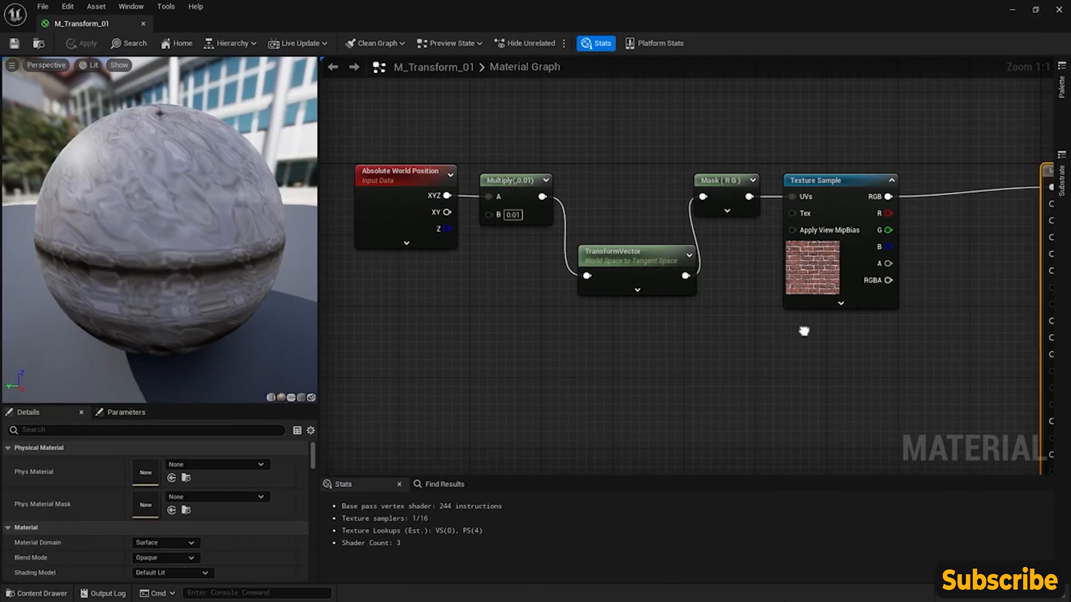
- Set the TransformVector node's Destination to View Space and check the brick mapping on the preview sphere
click(654, 253)
click(188, 478)
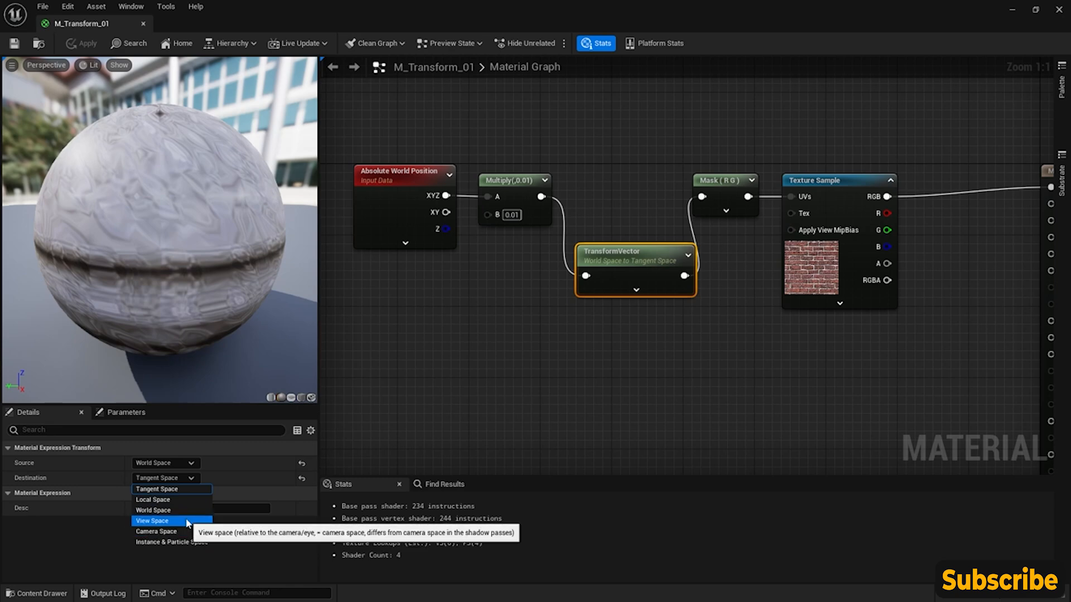
click(152, 521)
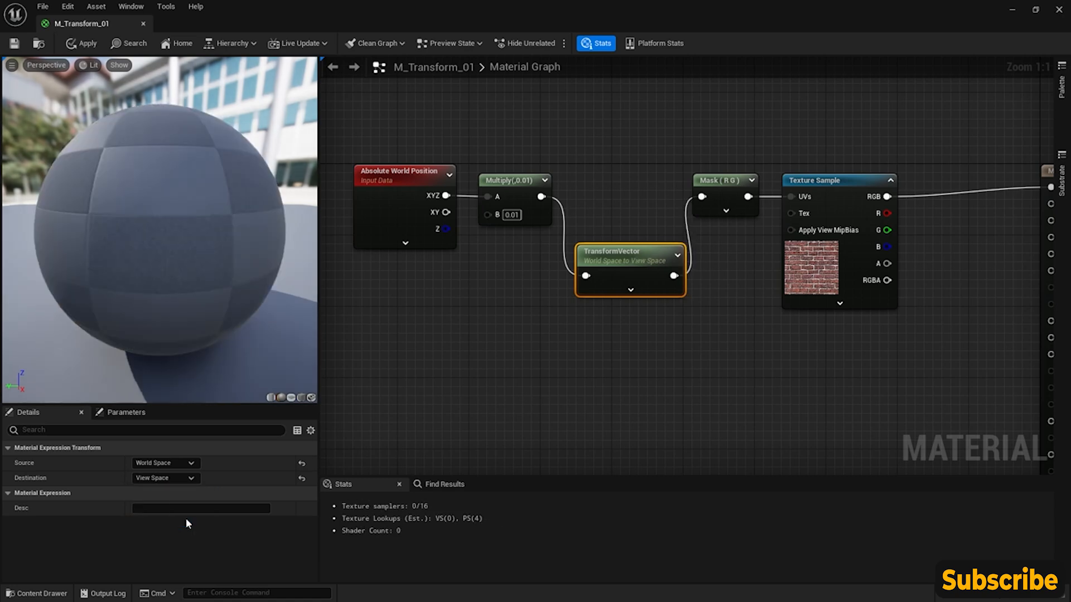
mouse_move(80, 258)
mouse_down()
mouse_move(82, 234)
mouse_move(79, 258)
mouse_up()
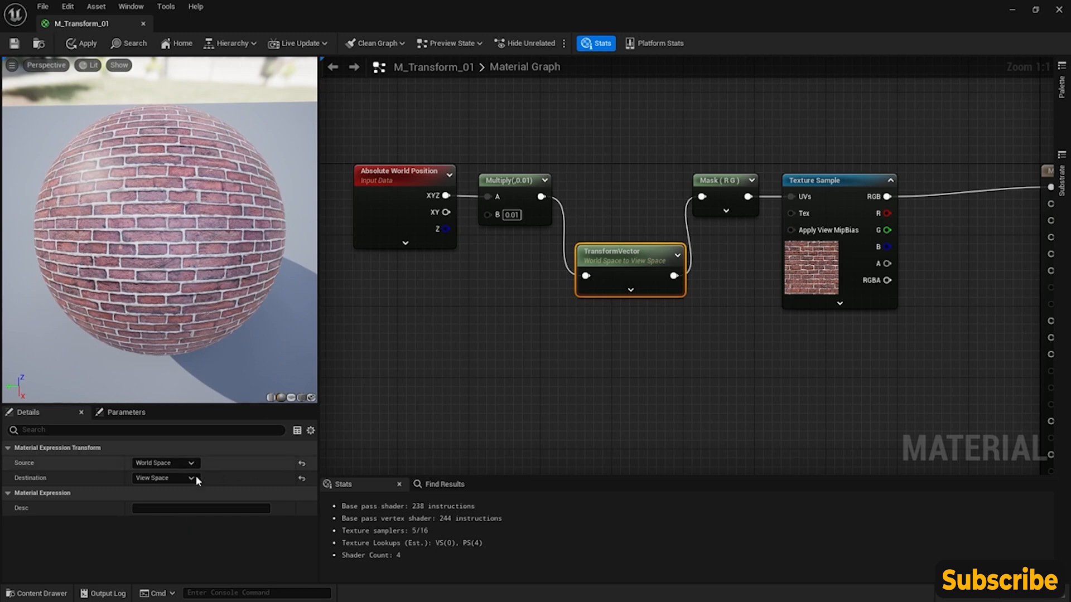
- Set the TransformVector node's Destination to Camera Space, nudge the node, and save the material to check it on the level cubes
click(168, 478)
click(162, 533)
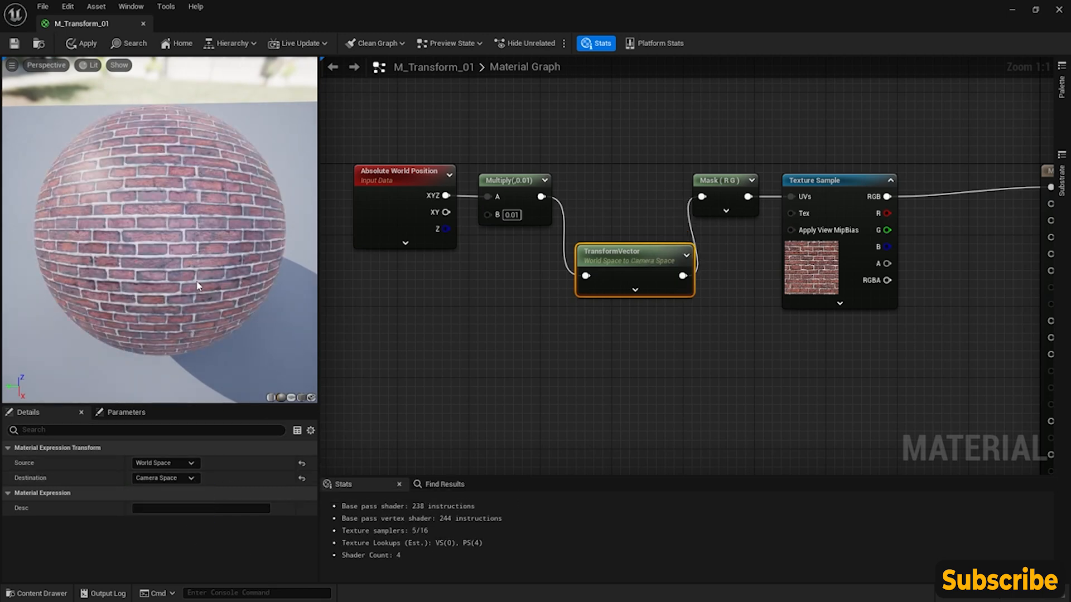
drag(160, 230, 237, 265)
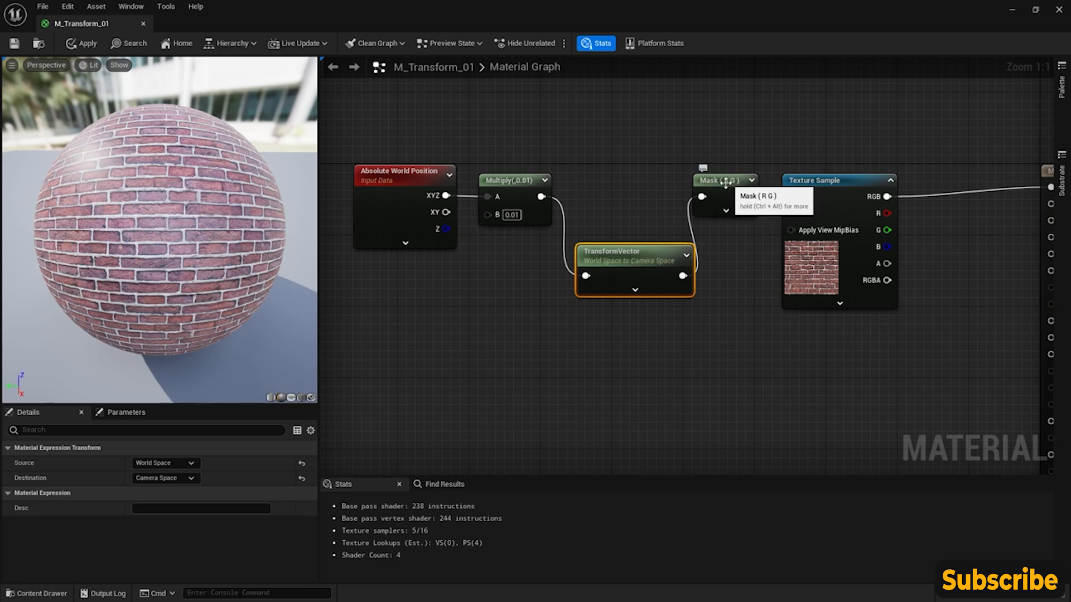
drag(634, 243, 624, 234)
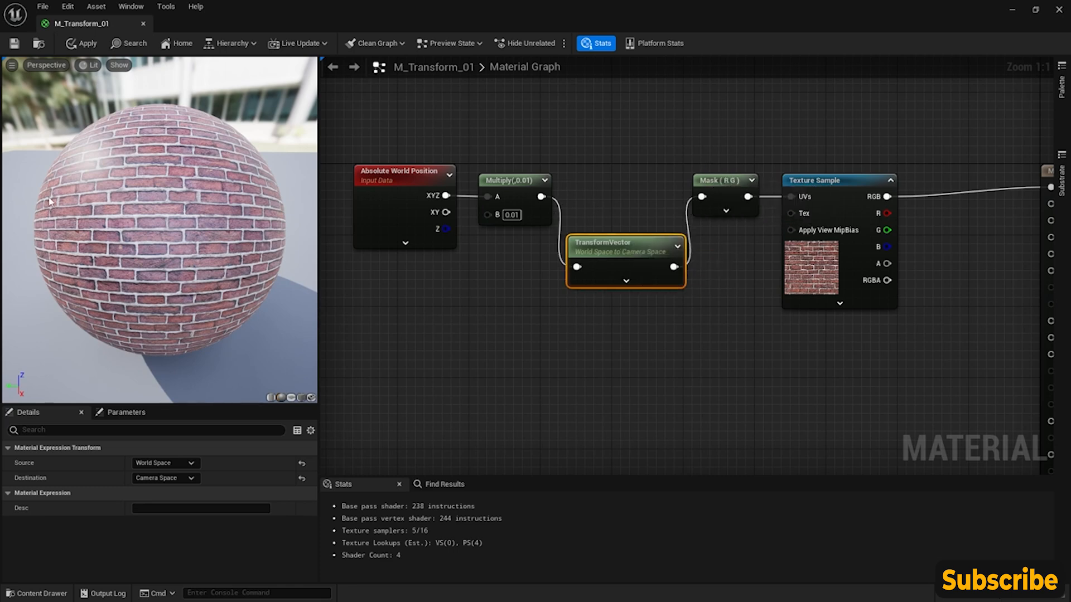
click(15, 44)
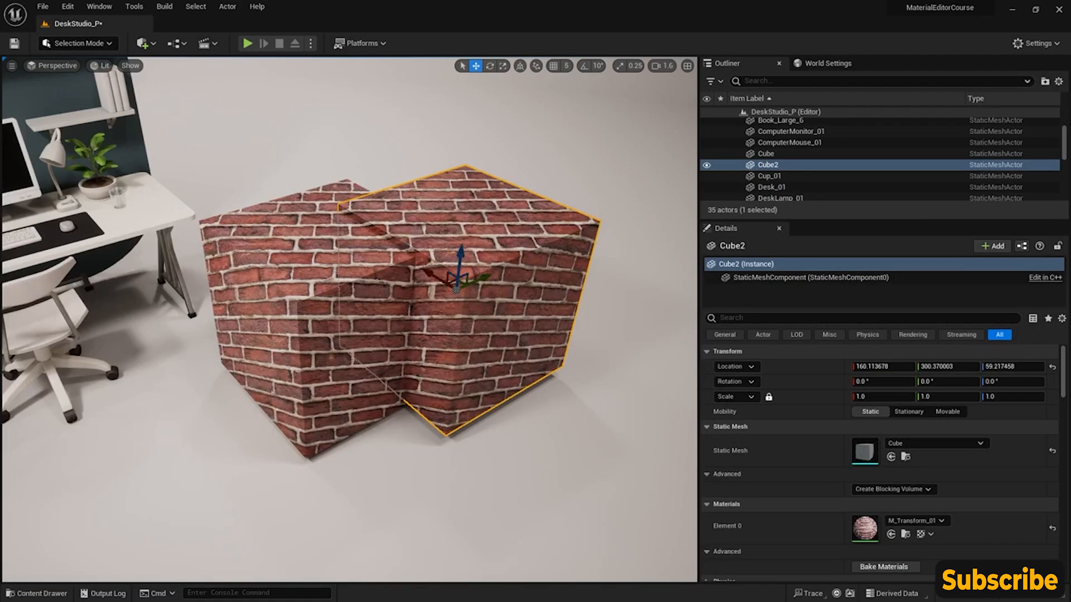
right_drag(459, 343, 580, 390)
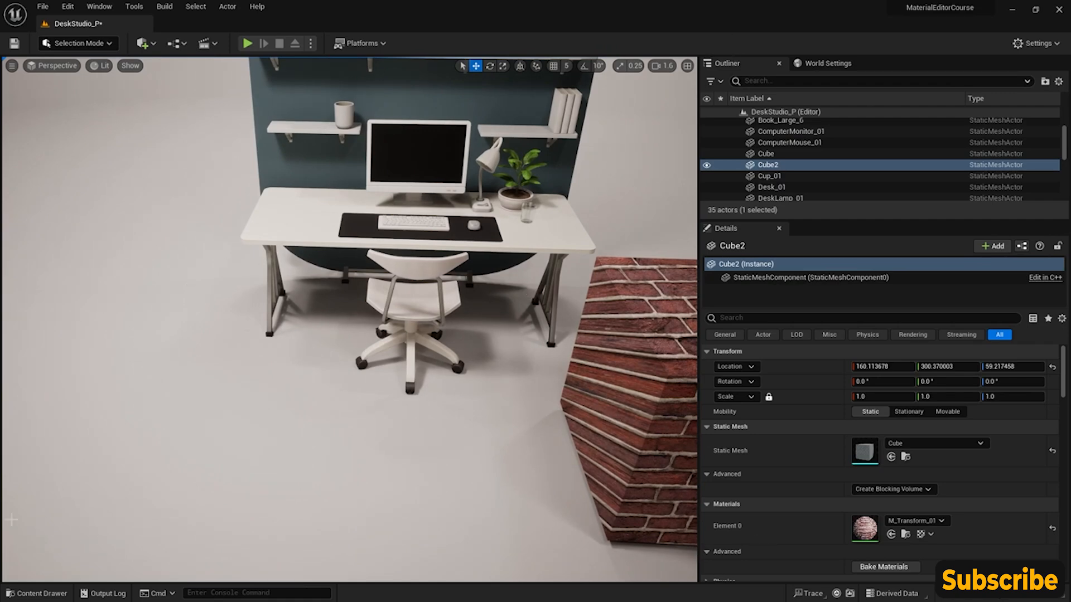
- Examine the brick projection on the two level cubes from other viewing angles
right_drag(537, 379, 650, 352)
right_drag(347, 296, 379, 360)
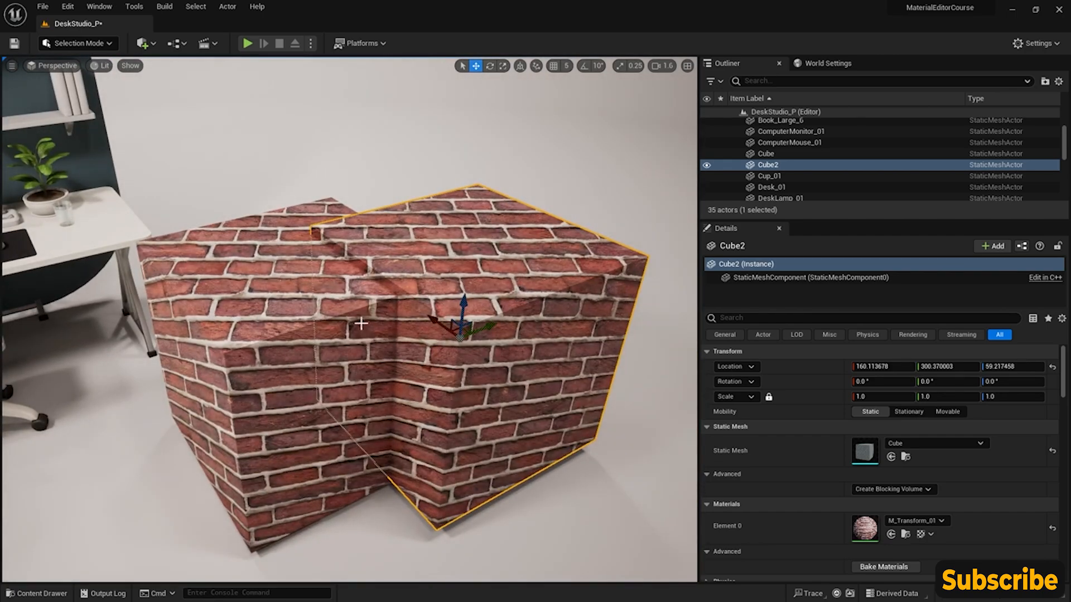
click(49, 593)
right_drag(420, 334, 471, 266)
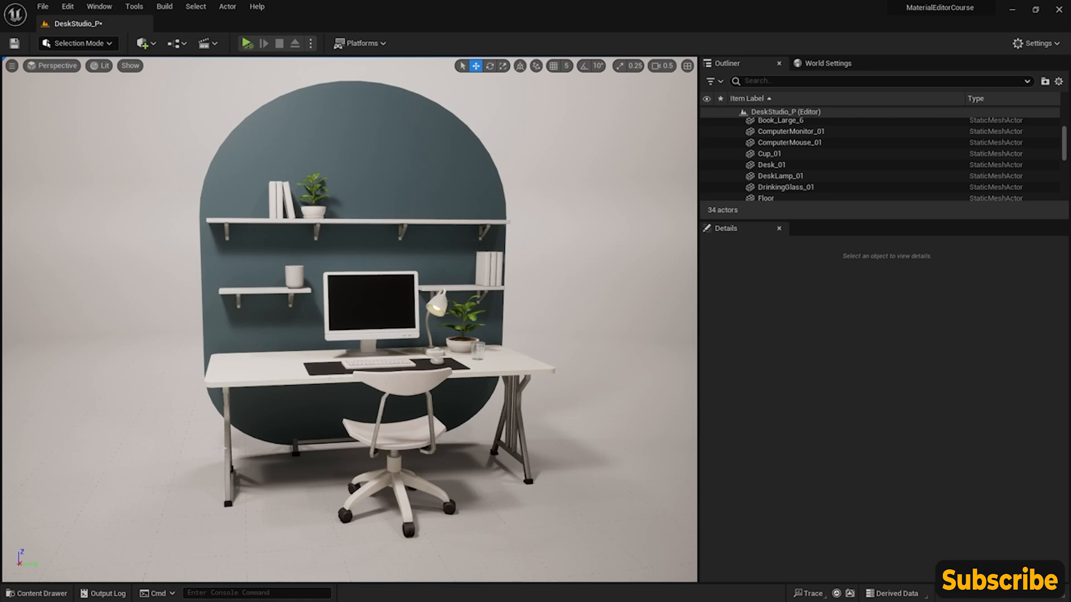
- Open the M_Panner_01 material from the CoreNodes folder for editing
click(58, 594)
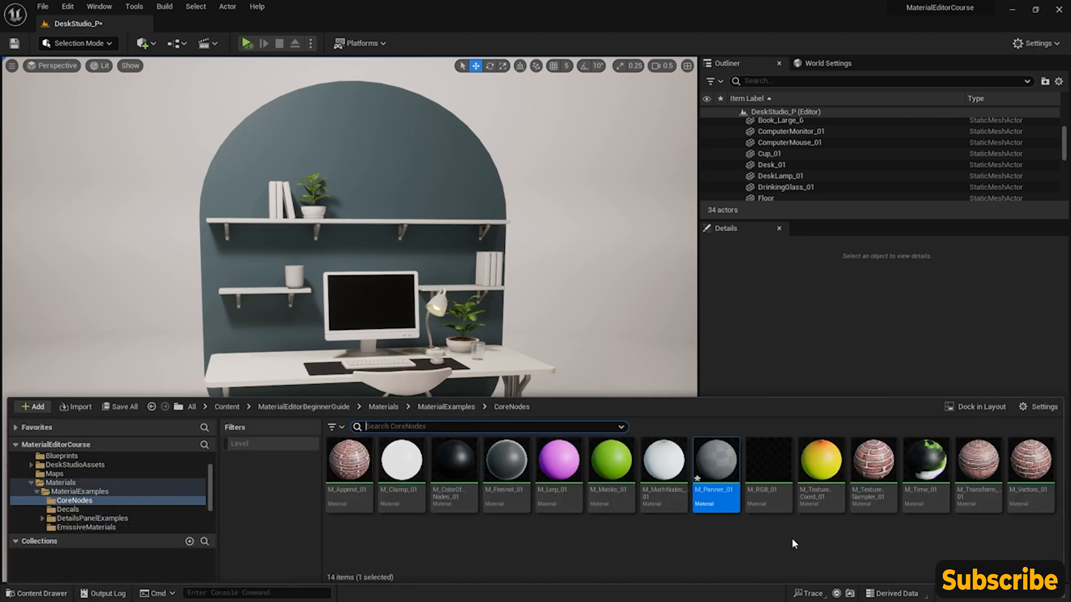
mouse_move(719, 464)
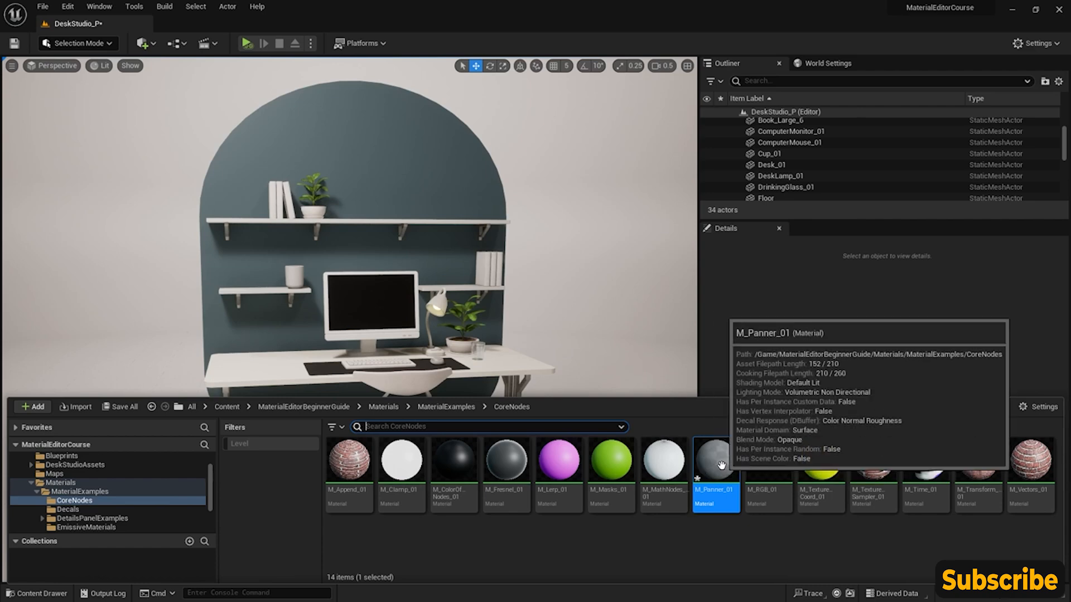
double_click(719, 463)
right_drag(494, 231, 665, 239)
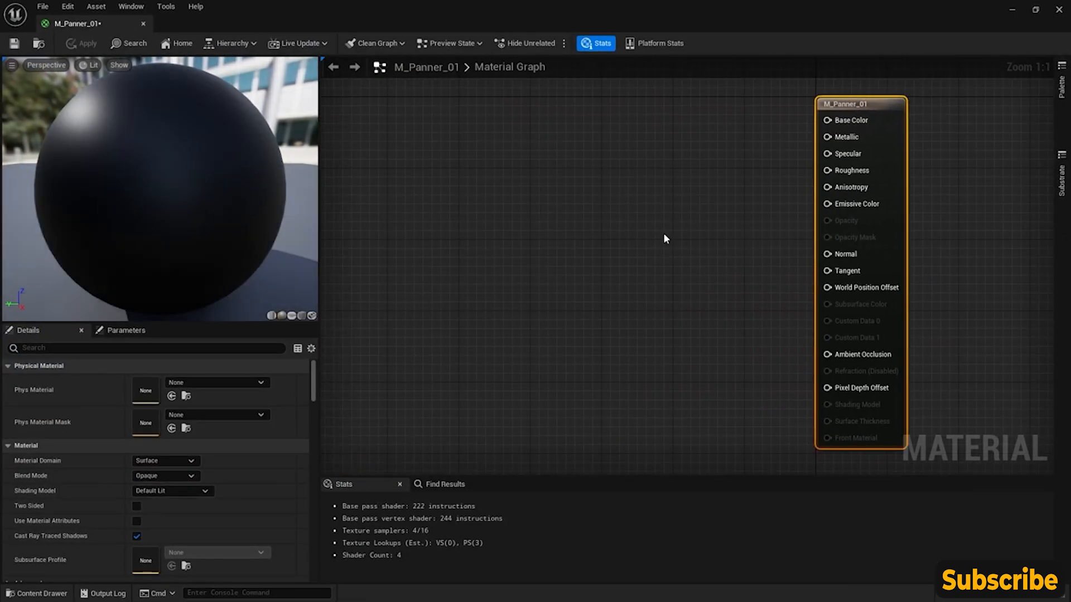
- Add a Texture Sample node to the graph and place it level with the top of the material's output node
right_click(550, 165)
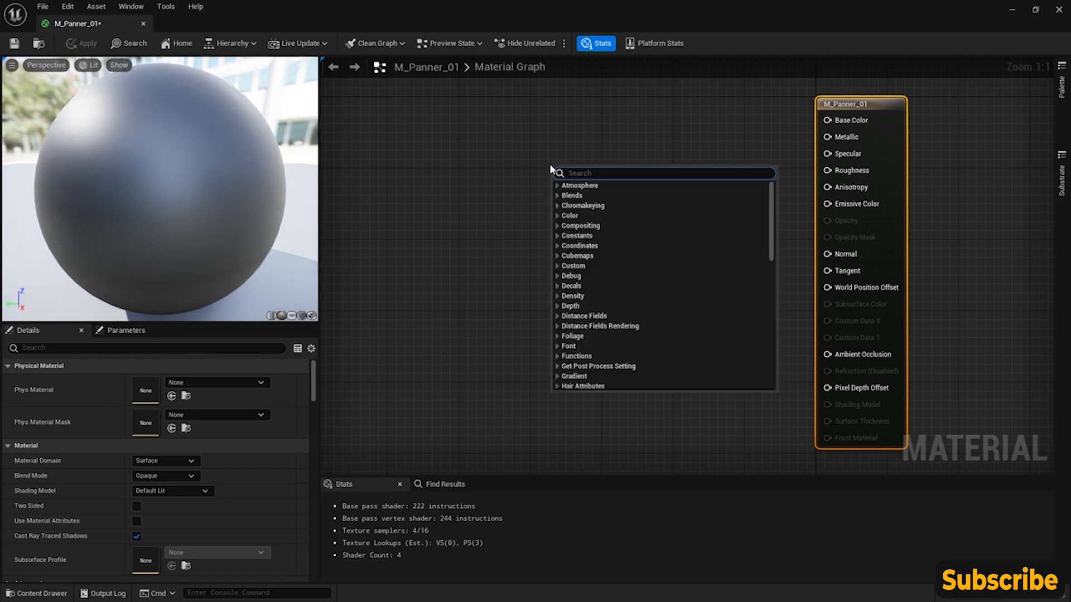
text(texture sample)
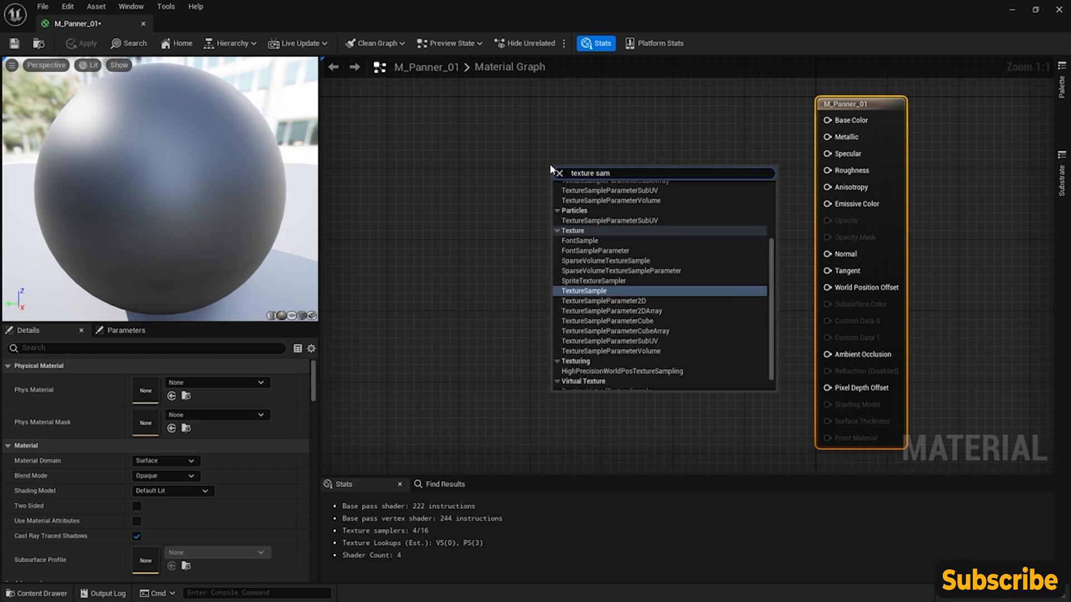
key(Return)
drag(607, 172, 605, 115)
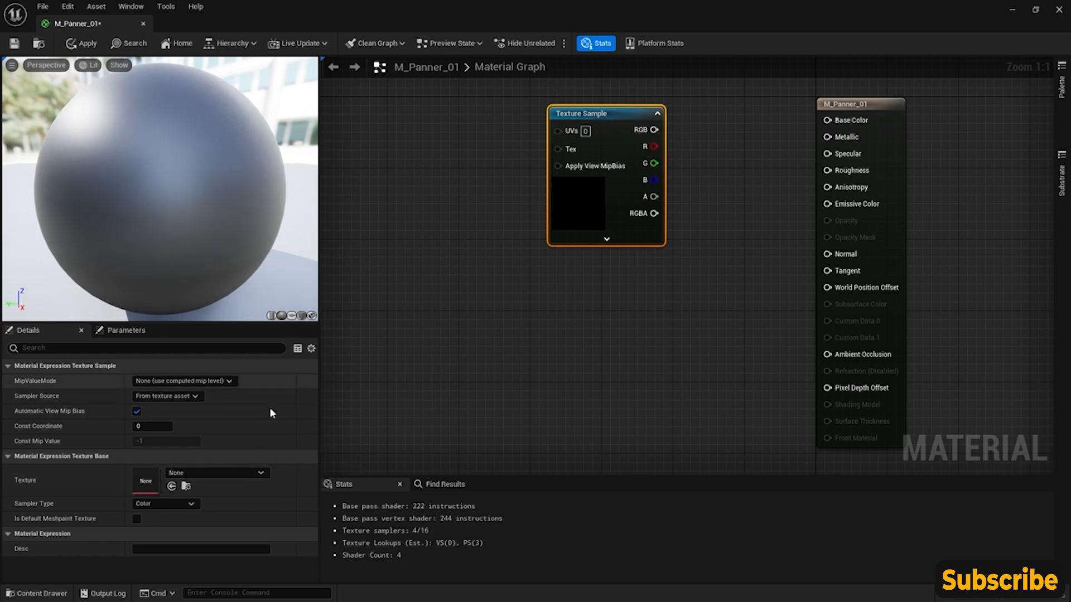
- Assign the AICON-Green face texture to the Texture Sample and connect its RGB output to Base Color
click(243, 473)
scroll(266, 395, down, 3)
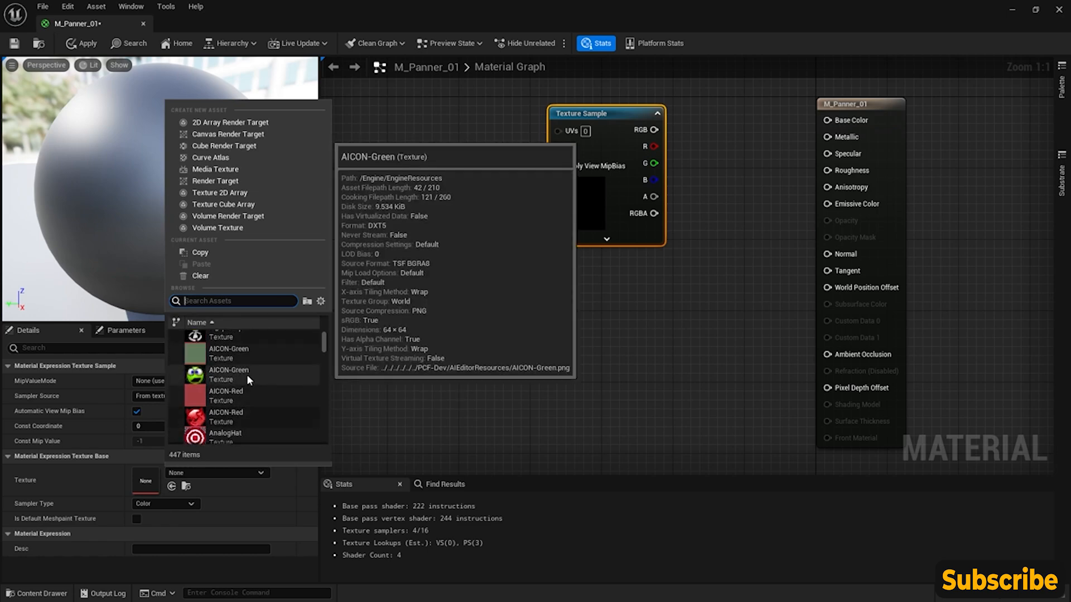
click(247, 373)
drag(218, 206, 348, 301)
scroll(218, 209, down, 3)
drag(653, 130, 827, 120)
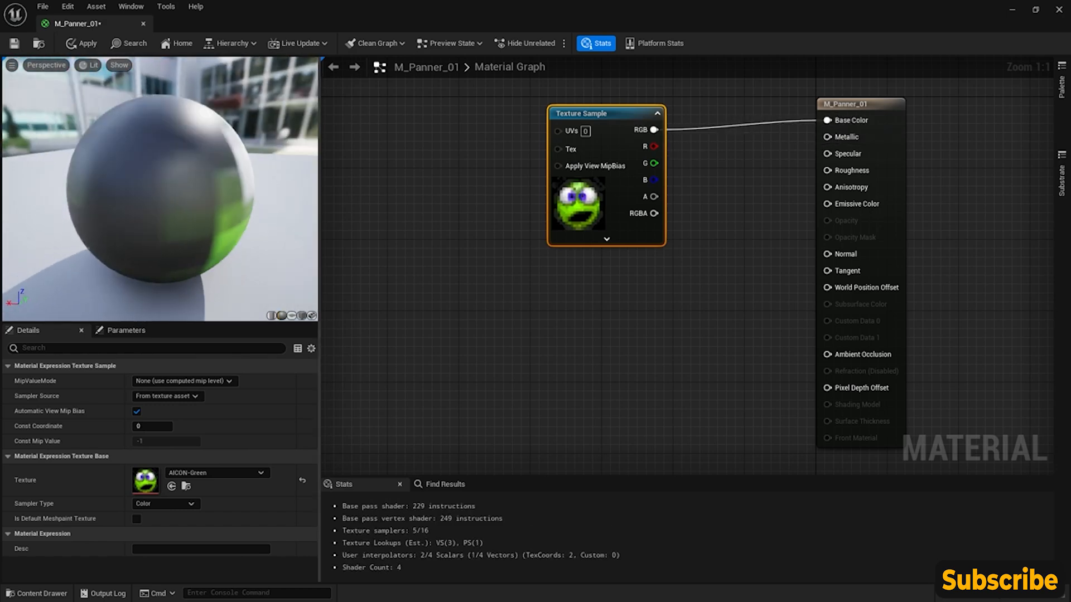
- Switch the preview mesh to a cube and frame a face that shows the texture
click(301, 316)
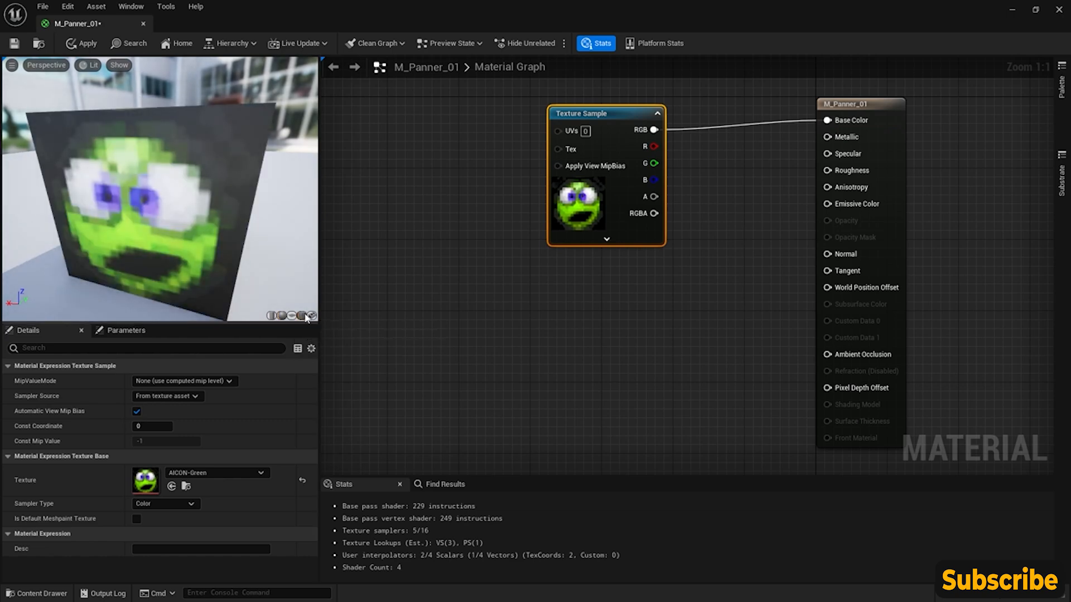
drag(192, 235, 109, 226)
scroll(214, 223, down, 5)
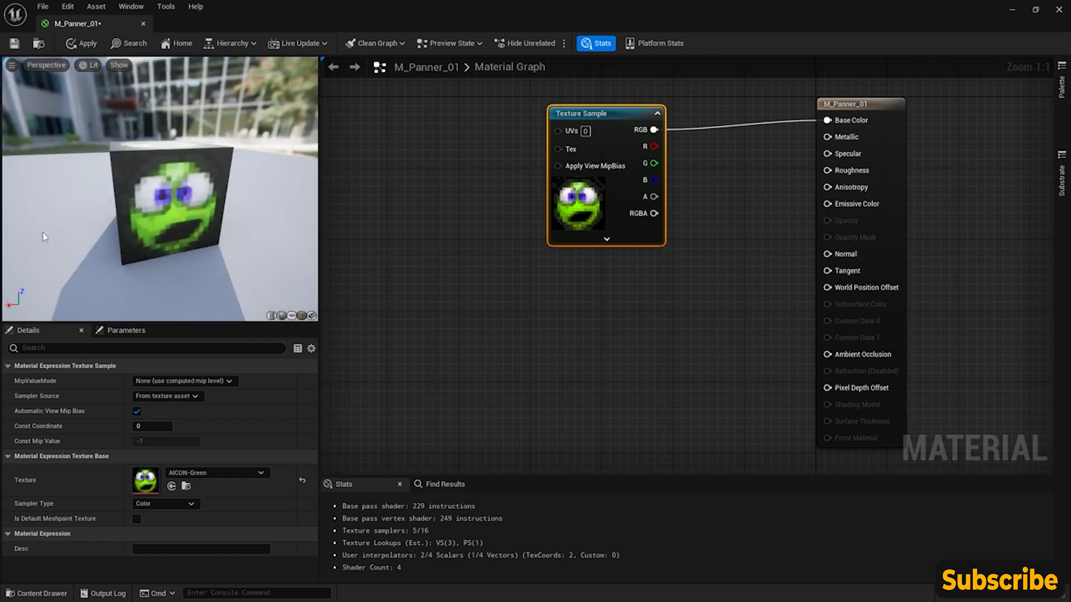
- Add a Panner node, connect it to the Texture Sample's UVs input, and align it with that node
right_drag(544, 195, 643, 258)
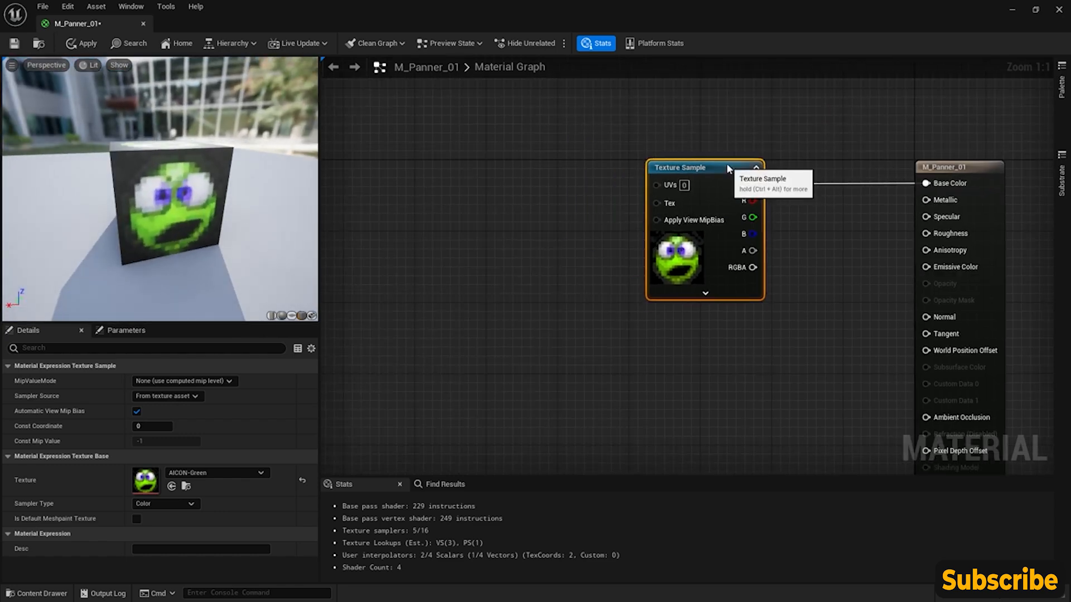
right_click(436, 185)
text(panner)
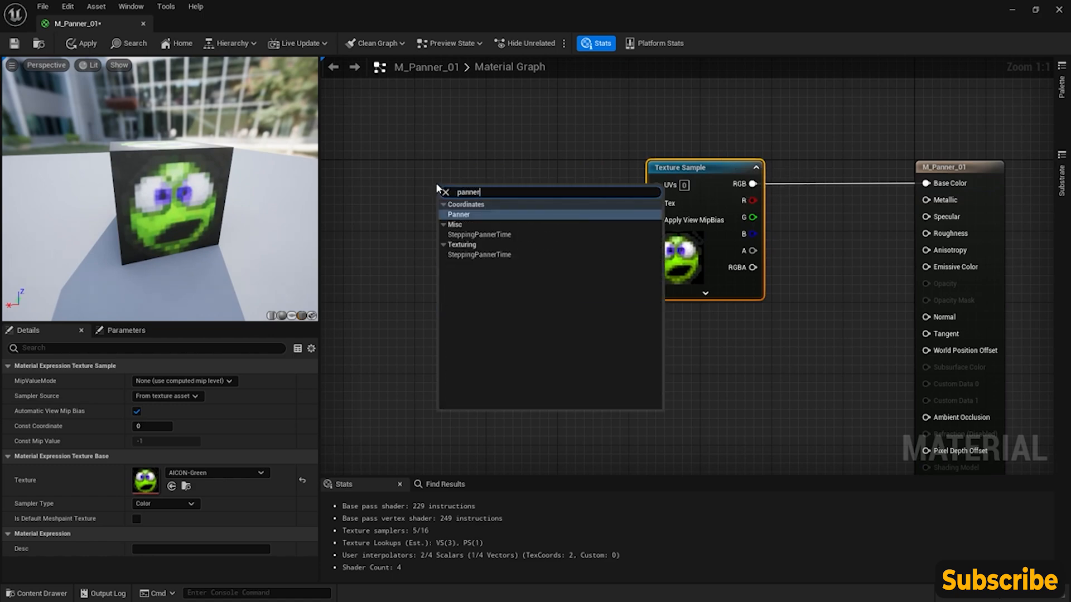
click(471, 215)
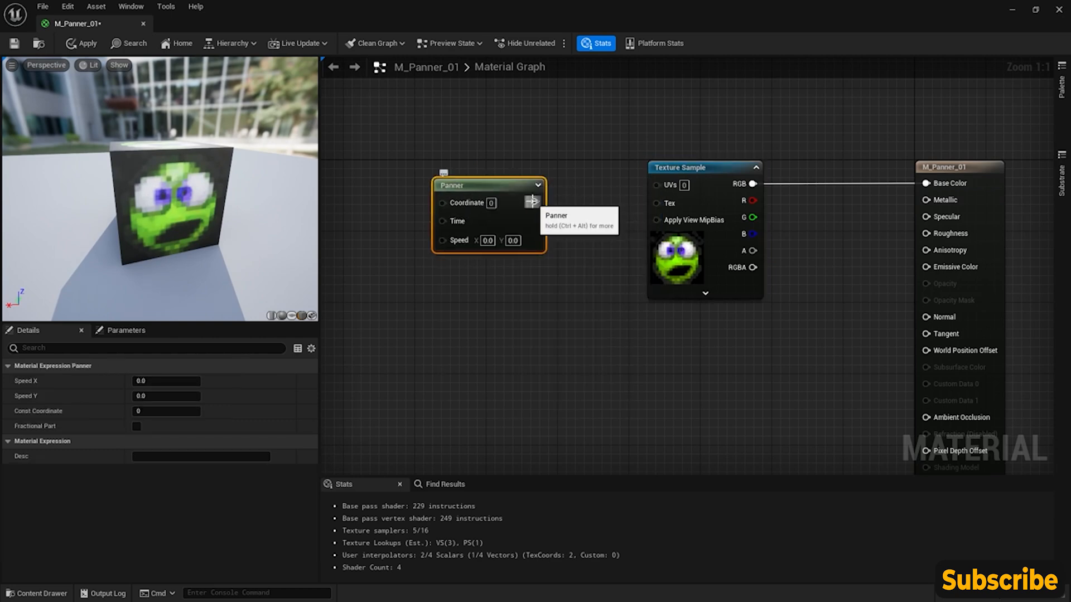
drag(655, 187, 654, 186)
drag(481, 183, 481, 167)
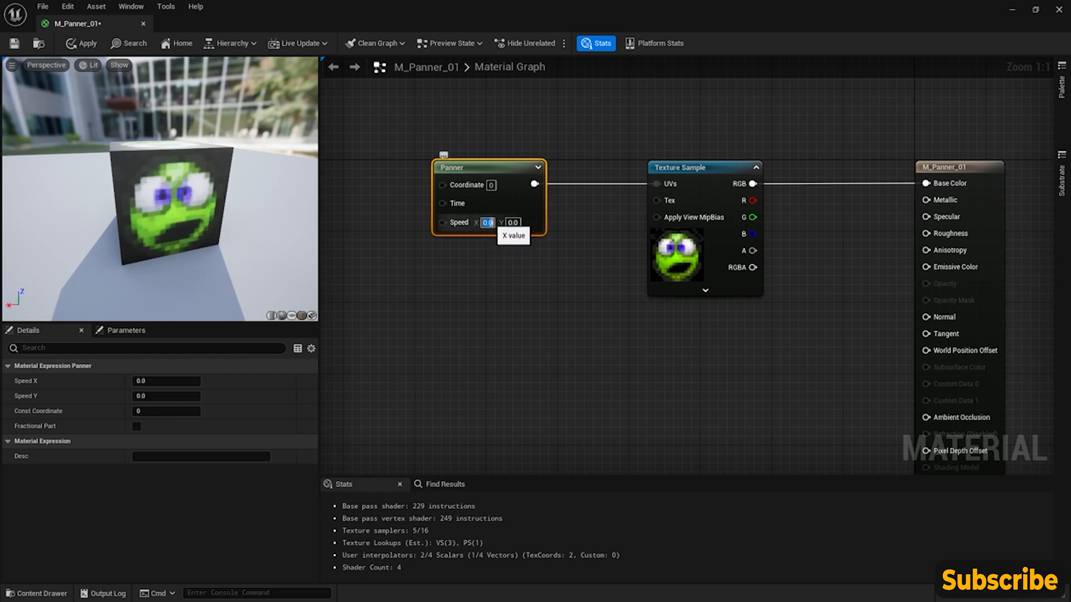
- Set the Panner node's Speed X to 1 and check the texture movement on the preview cube
text(1)
key(Return)
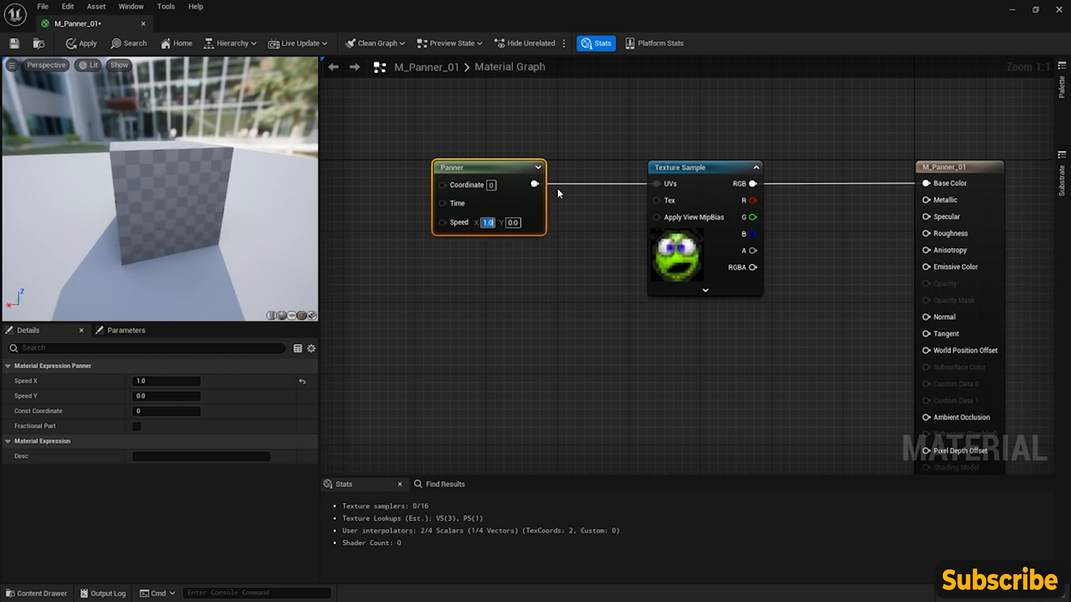
mouse_move(207, 215)
mouse_down()
mouse_move(246, 222)
mouse_move(206, 215)
mouse_up()
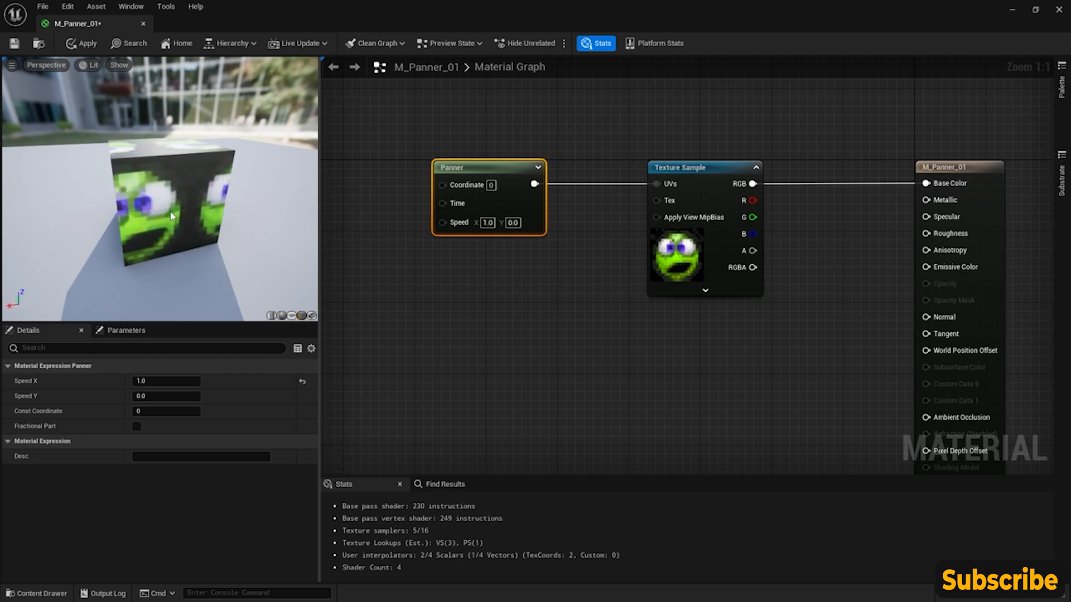
drag(82, 229, 23, 220)
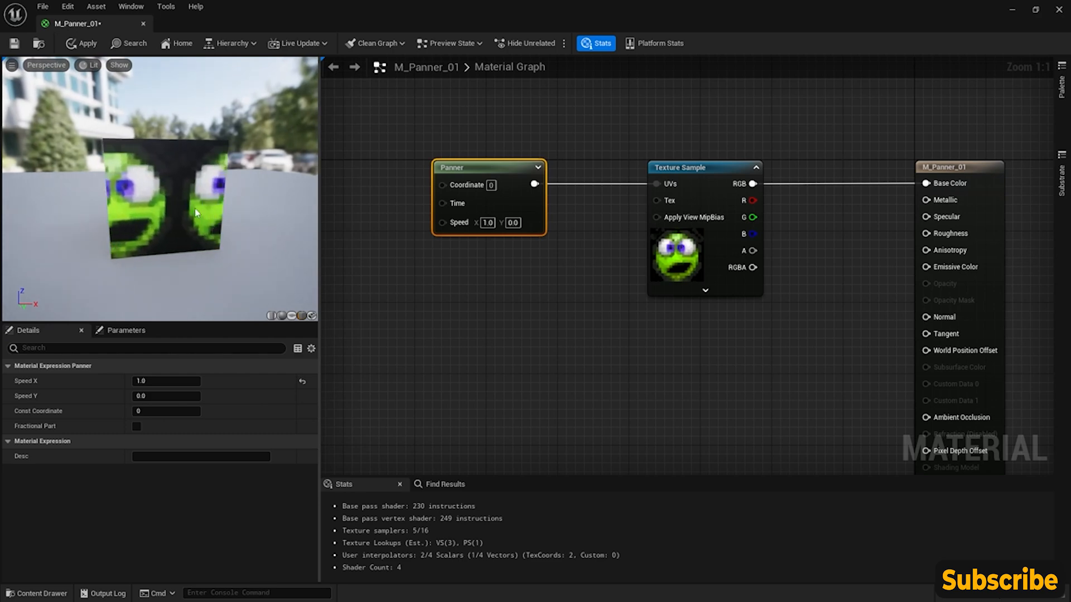
- Set the Panner node's Speed X to -1, check the preview cube, and save and close the material
click(487, 223)
text(-1)
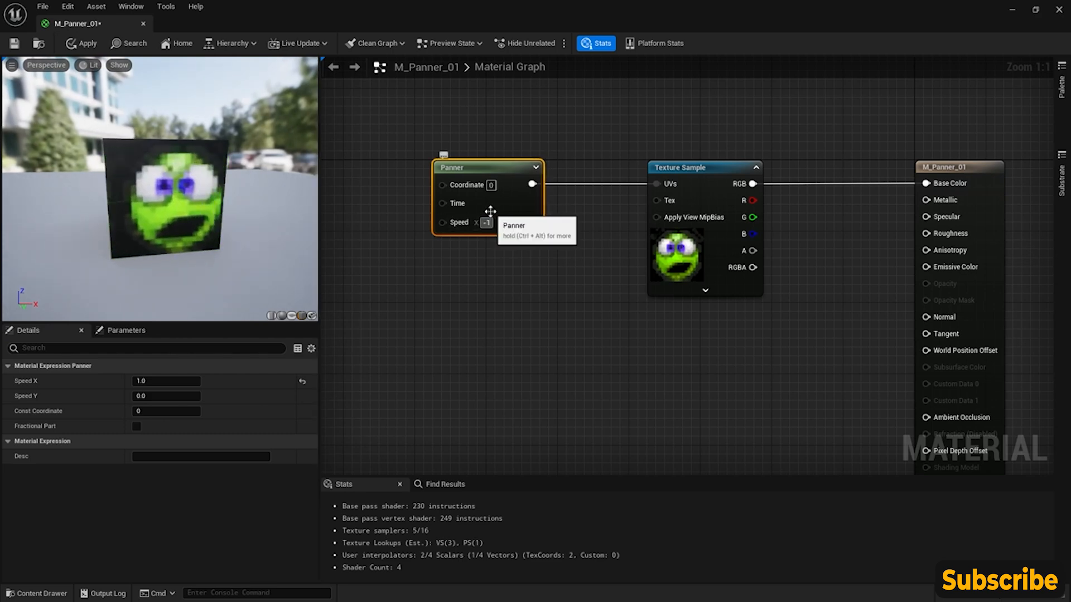
key(Return)
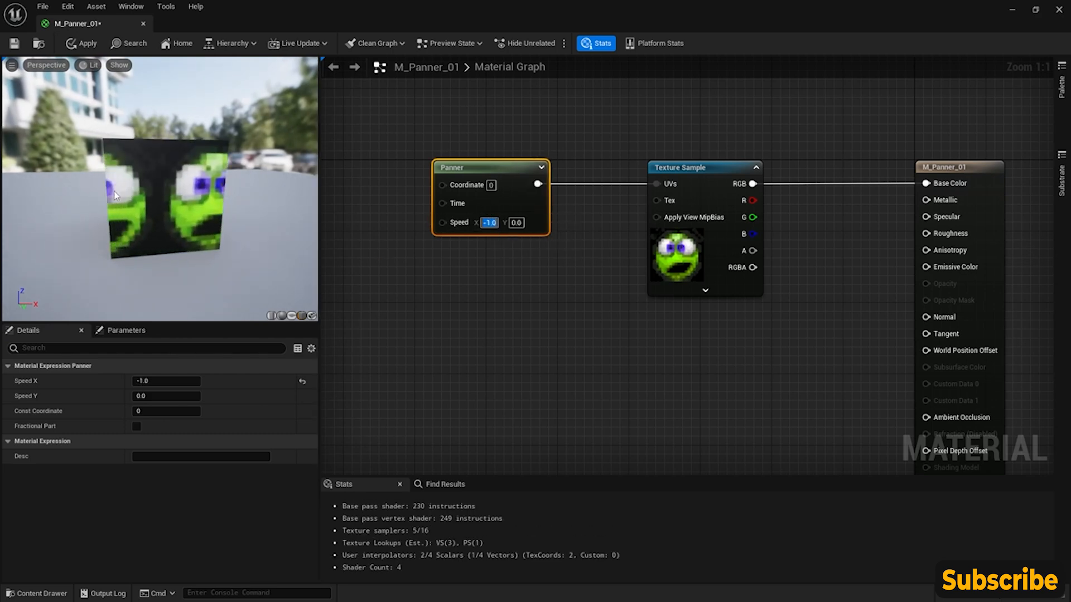
drag(168, 179, 179, 191)
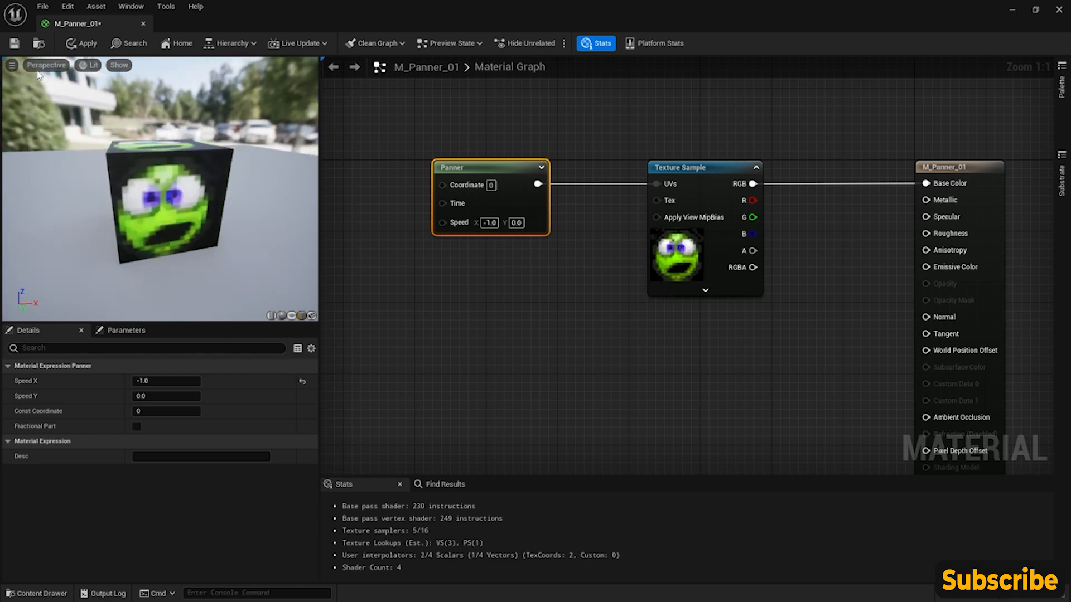
click(16, 44)
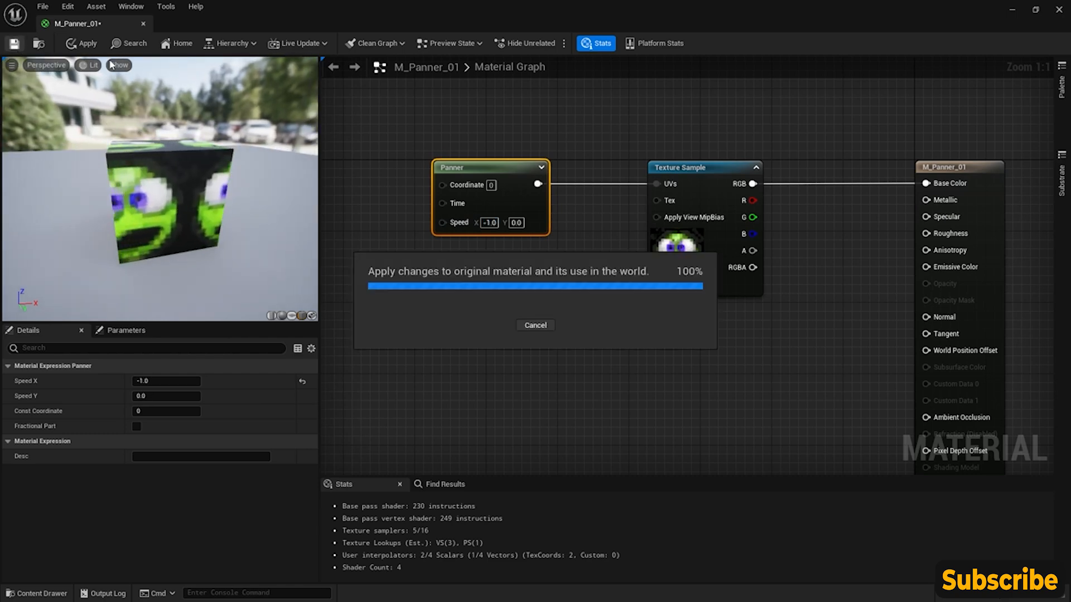
click(144, 23)
- Try M_Panner_01 on the rounded wall panel behind the desk and undo the assignment
click(39, 593)
drag(717, 463, 386, 182)
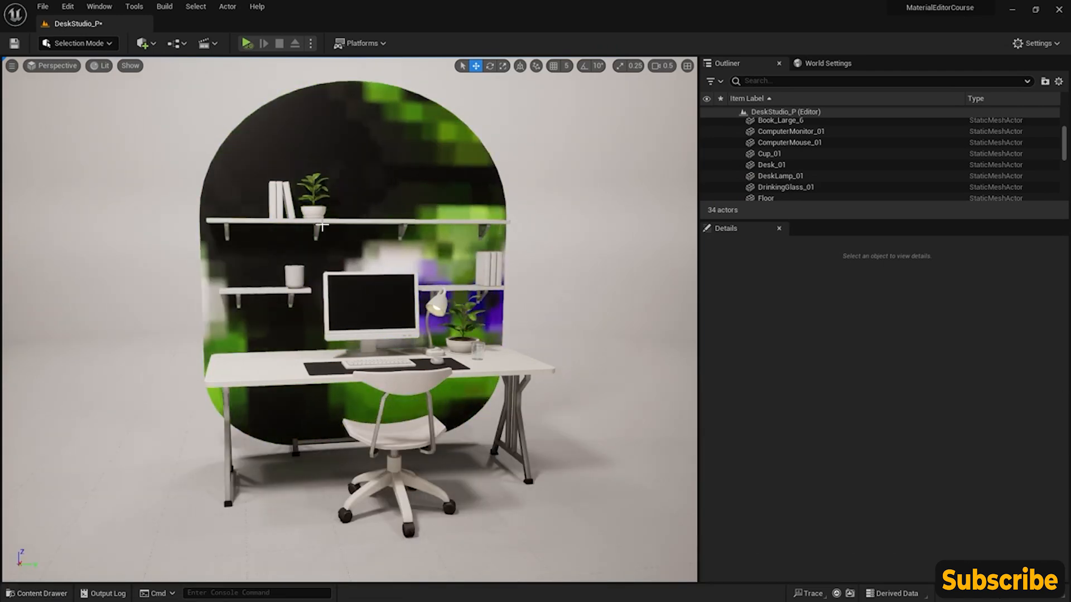
right_drag(390, 299, 416, 307)
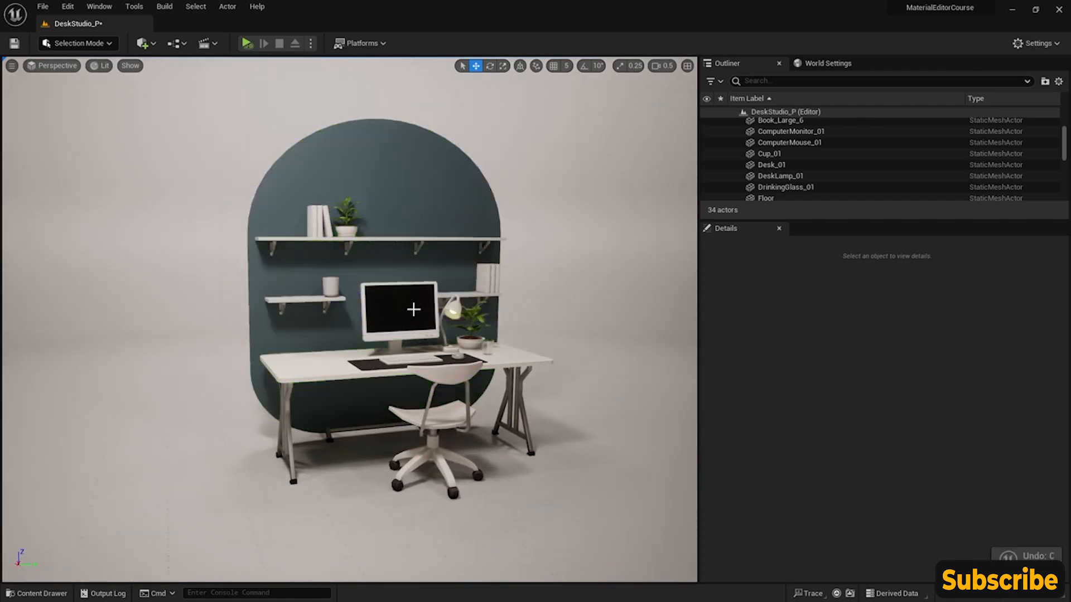
- Apply M_Panner_01 to the computer monitor's screen and check the panning texture up close
click(33, 593)
drag(717, 463, 388, 313)
scroll(388, 312, up, 6)
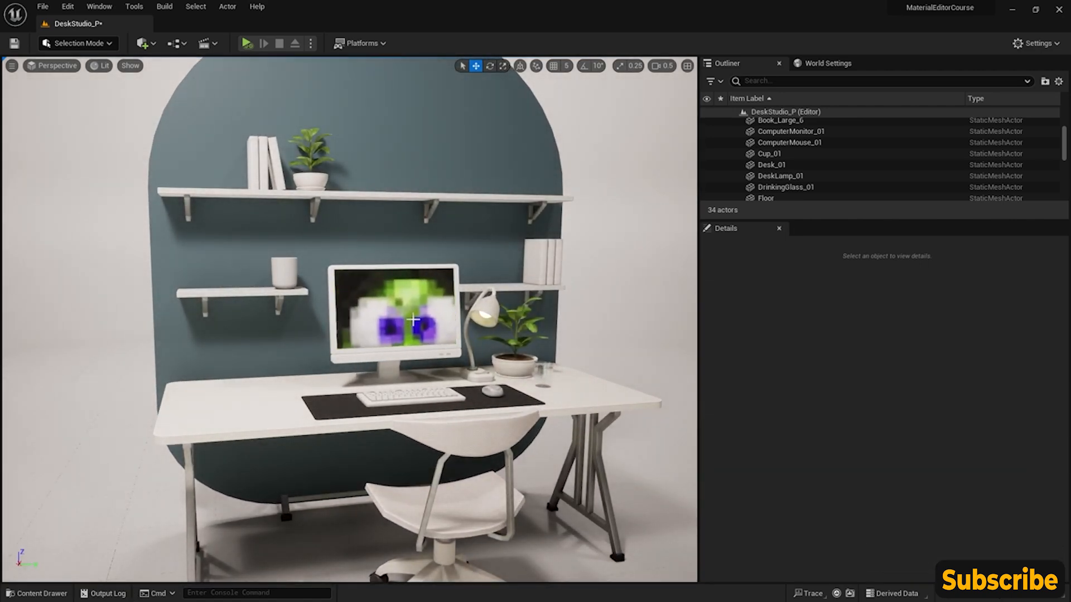
mouse_move(402, 322)
right_down()
mouse_move(389, 326)
mouse_move(410, 327)
right_up()
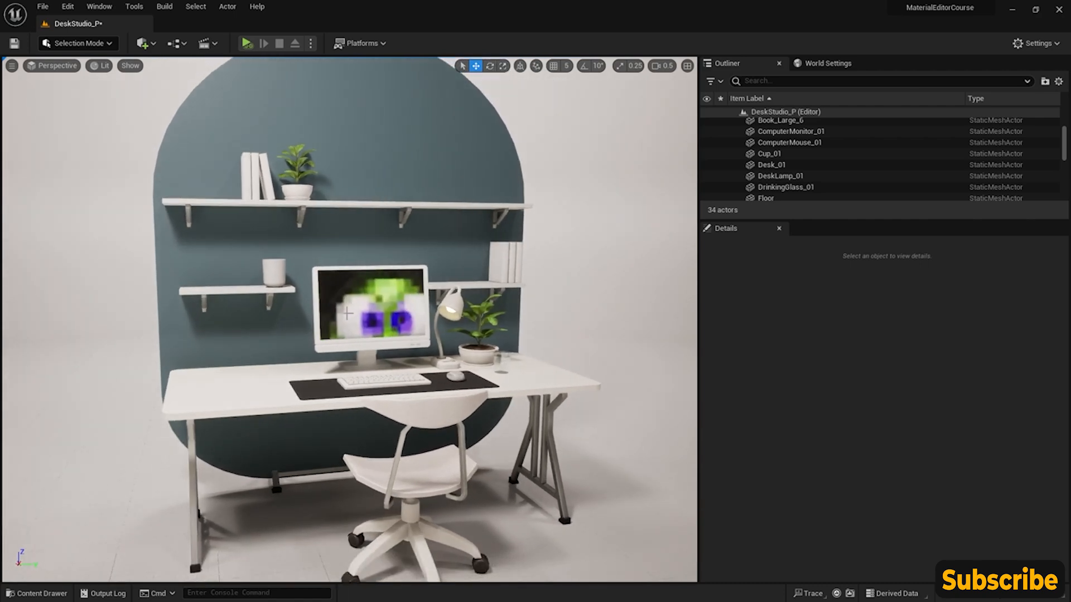
- Reopen M_Panner_01 from the CoreNodes folder and make room before the Panner node in the graph
click(36, 594)
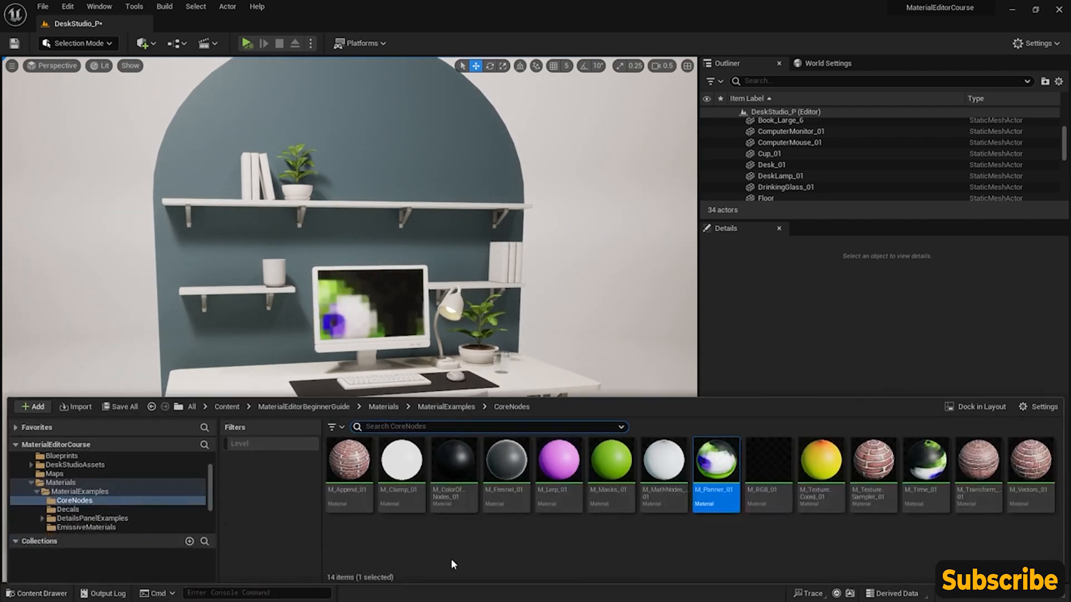
double_click(712, 454)
right_drag(385, 237, 834, 310)
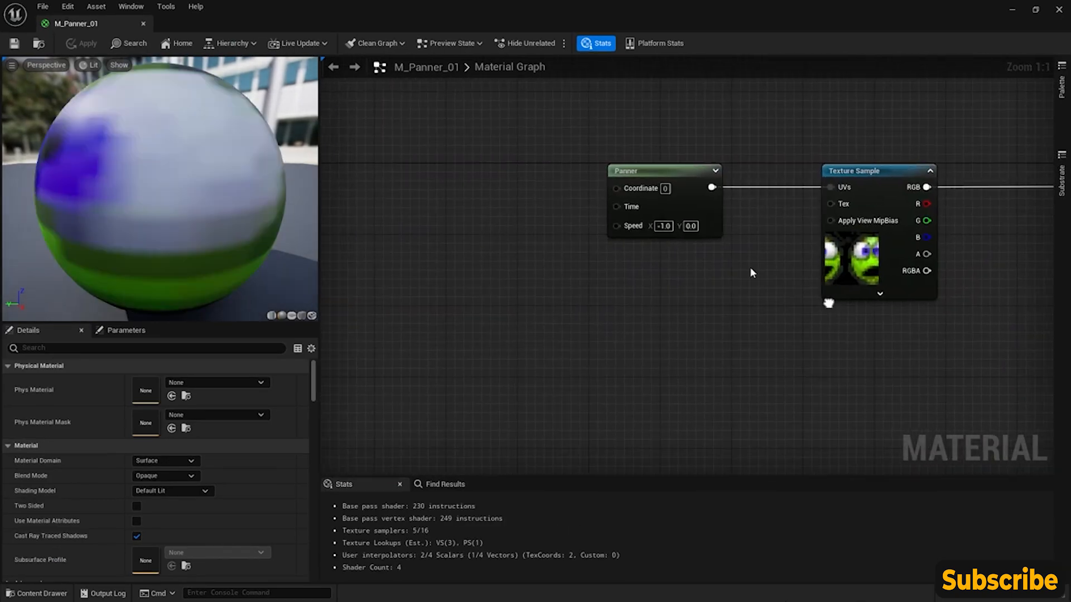
- Add a Time node connected to the Panner's Time input and place it before the Panner
drag(632, 208, 470, 216)
text(tim)
key(Return)
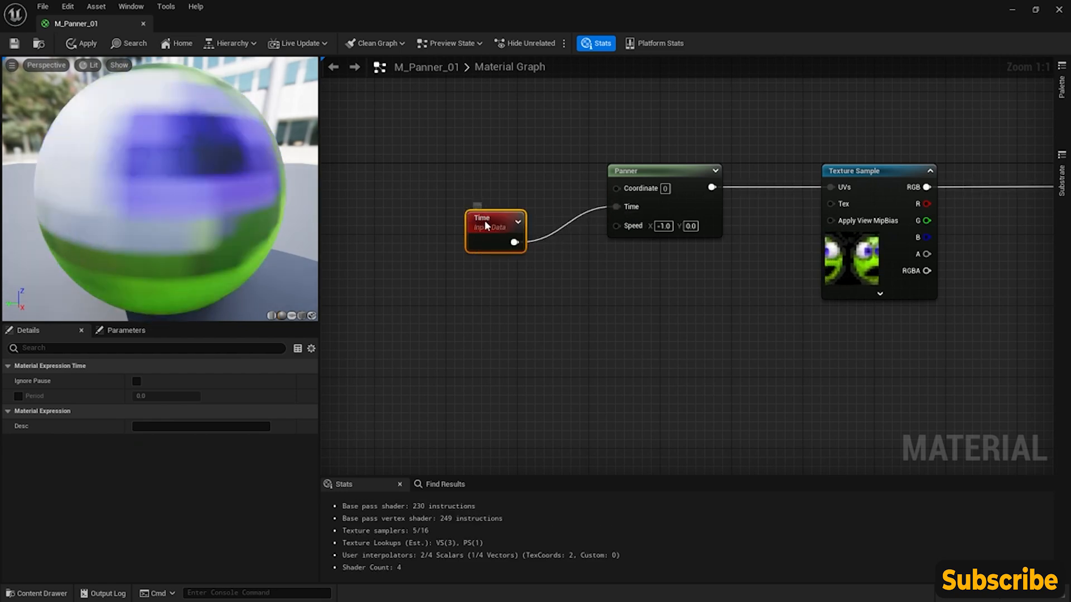
drag(481, 230, 434, 199)
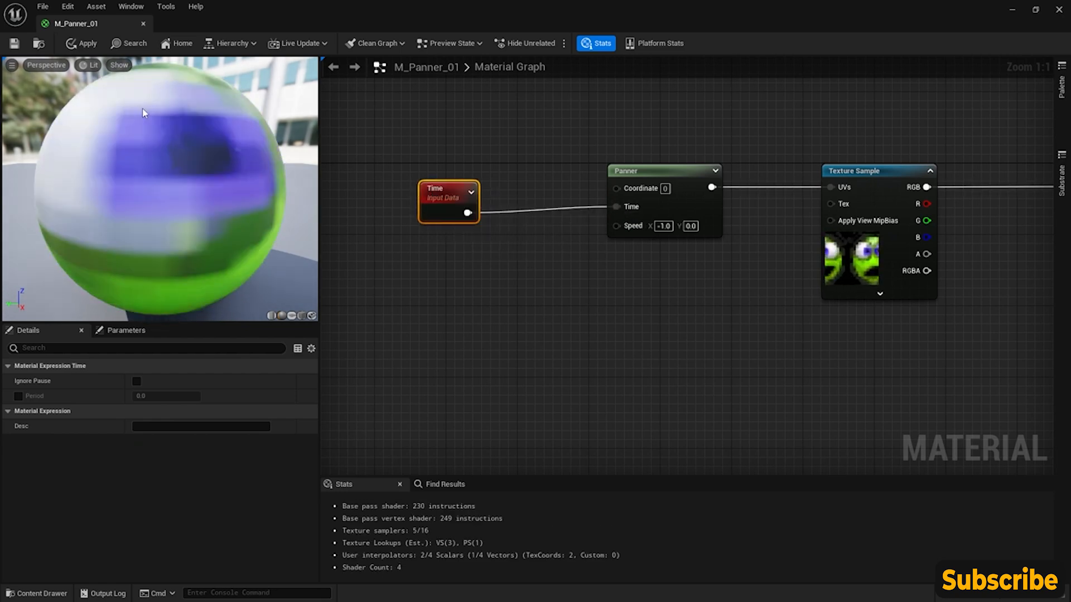
- Check the Time-driven panning on the preview sphere and disconnect the Time node from the Panner
scroll(144, 110, down, 5)
drag(144, 110, 146, 129)
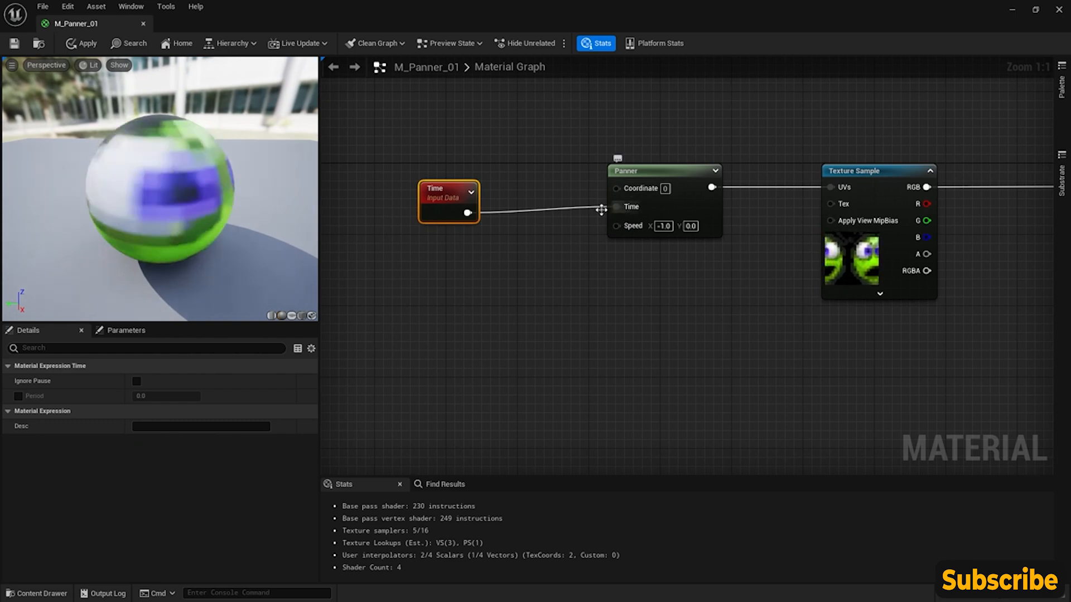
alt+click(467, 213)
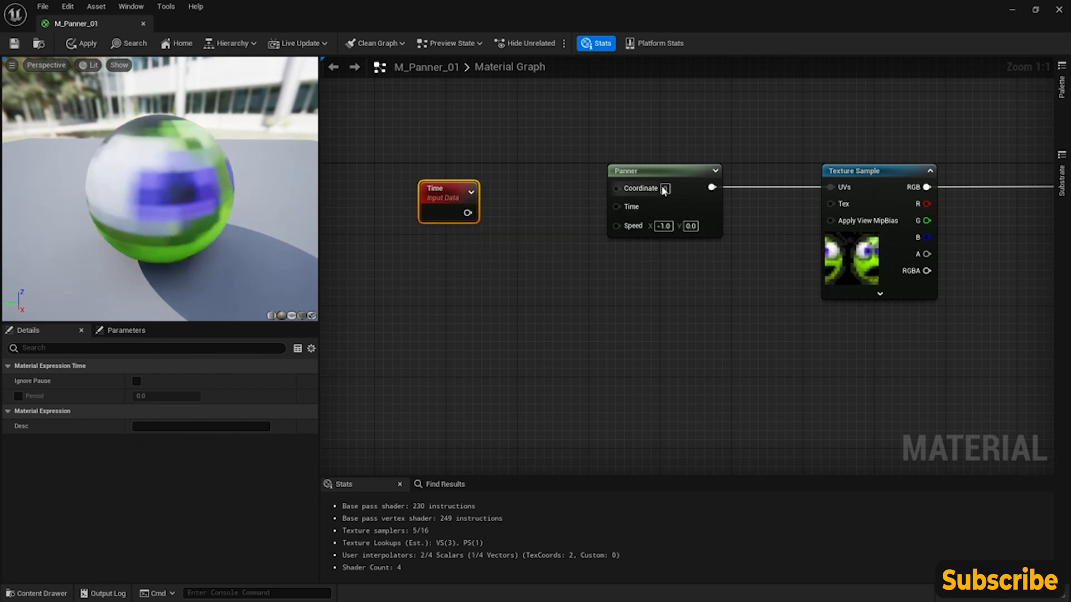
- Select the Panner node and show the material on the cube preview mesh
click(643, 186)
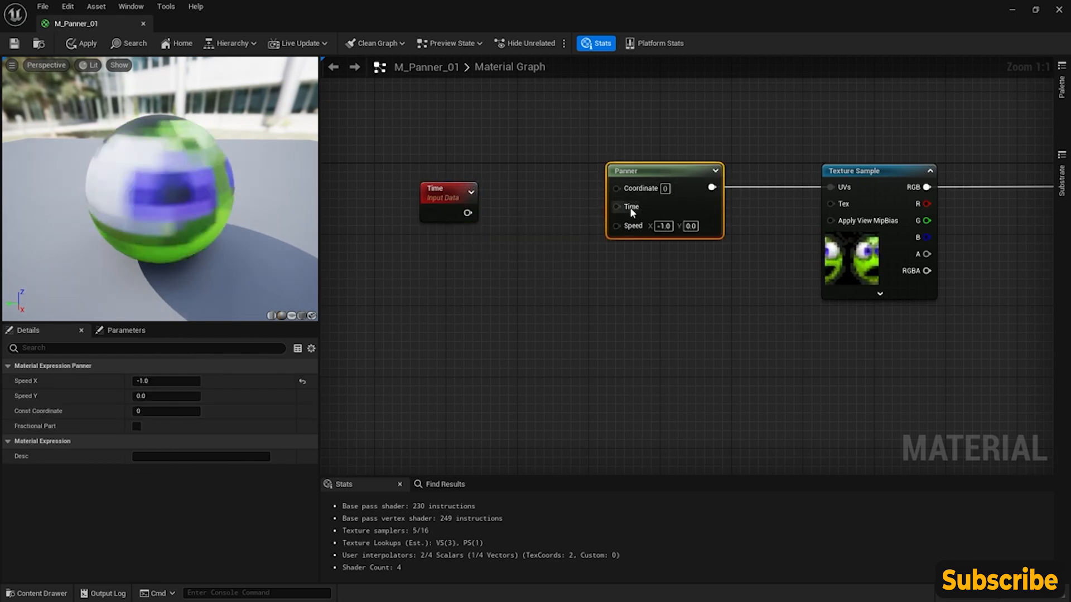
right_drag(628, 201, 674, 264)
click(301, 316)
mouse_move(166, 219)
mouse_down()
mouse_move(140, 219)
mouse_move(184, 220)
mouse_move(166, 220)
mouse_up()
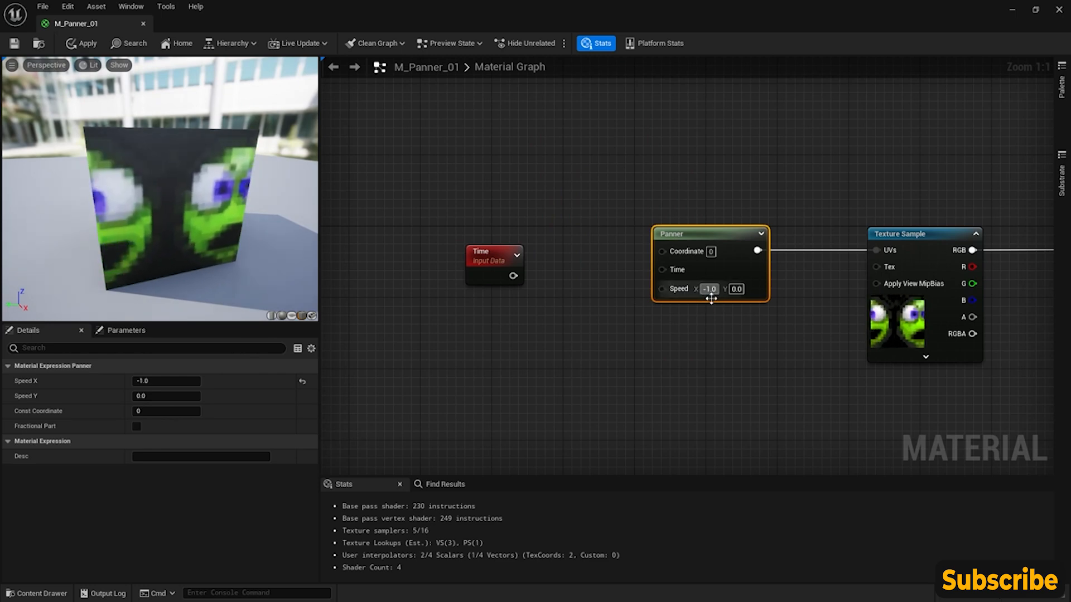
- Add a Multiply node after the Time node with B set to 0.1 and connect it to the Panner's Time input
drag(484, 258, 521, 269)
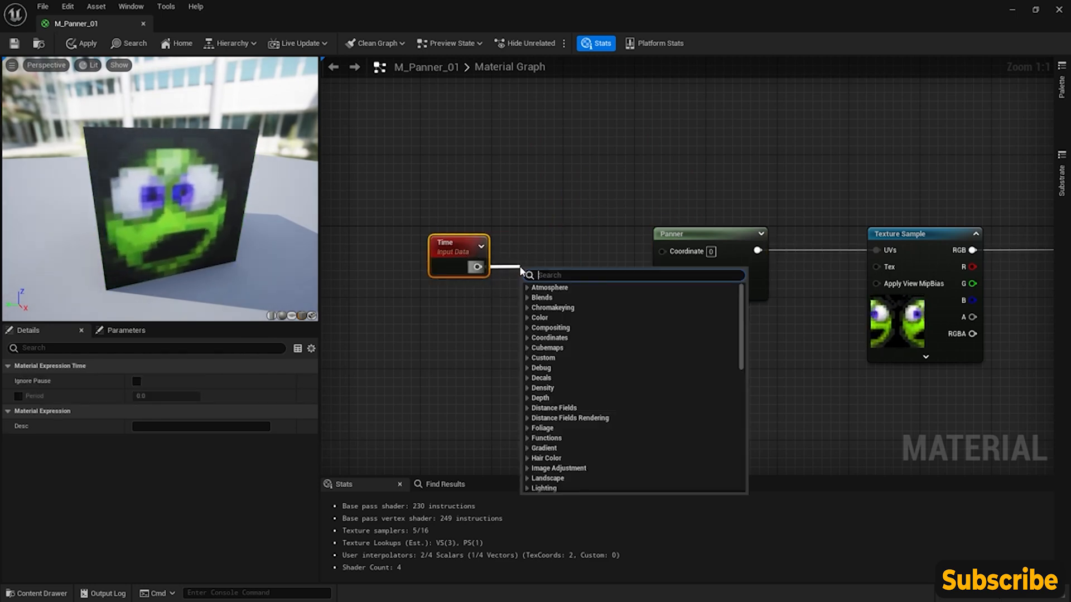
text(mul)
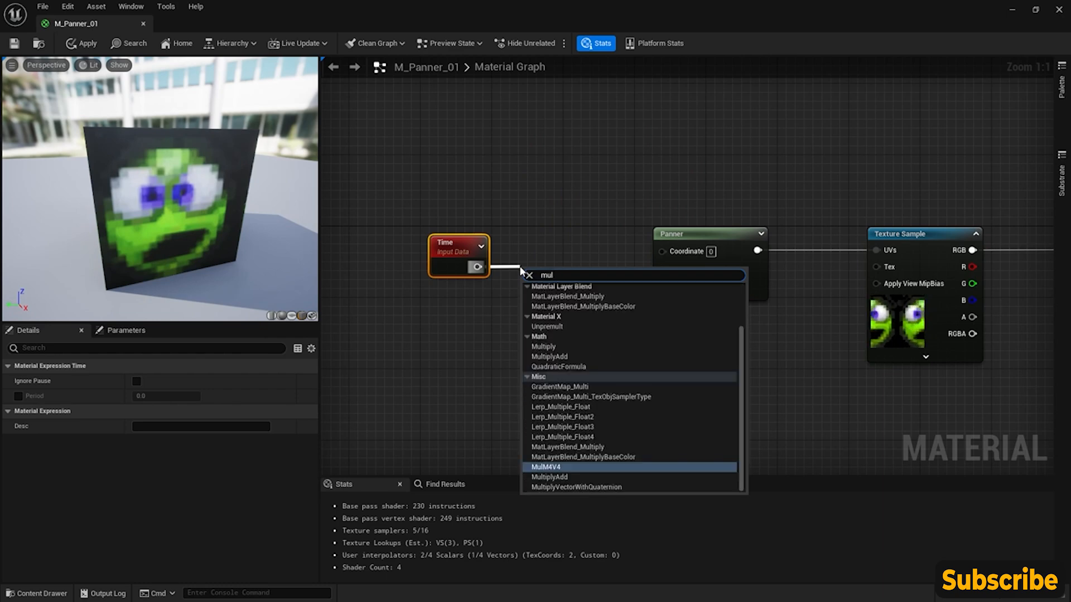
click(559, 346)
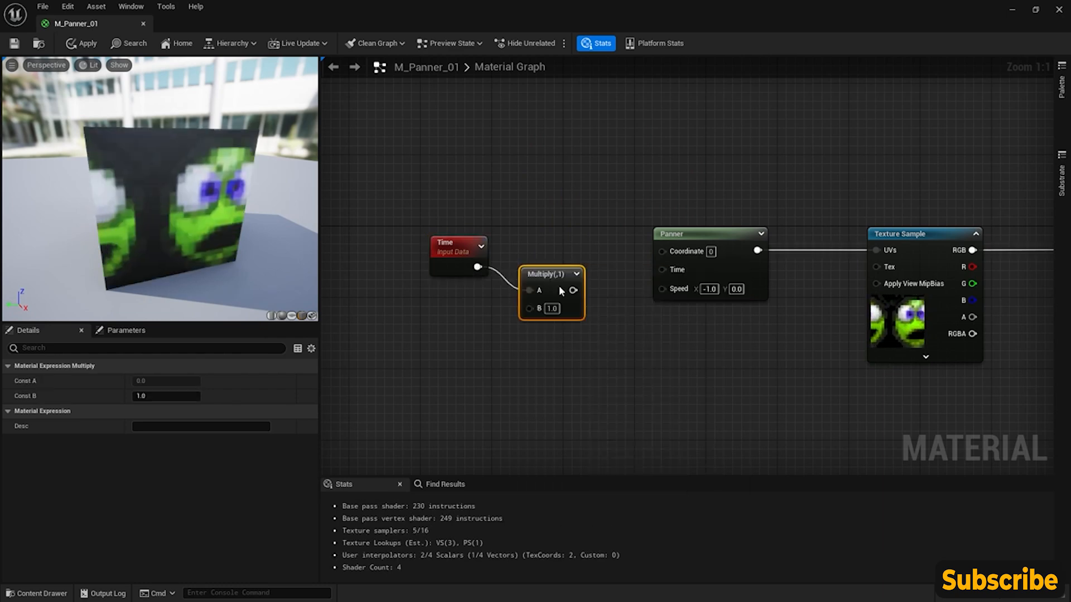
drag(555, 277, 560, 253)
click(560, 286)
text(0.1)
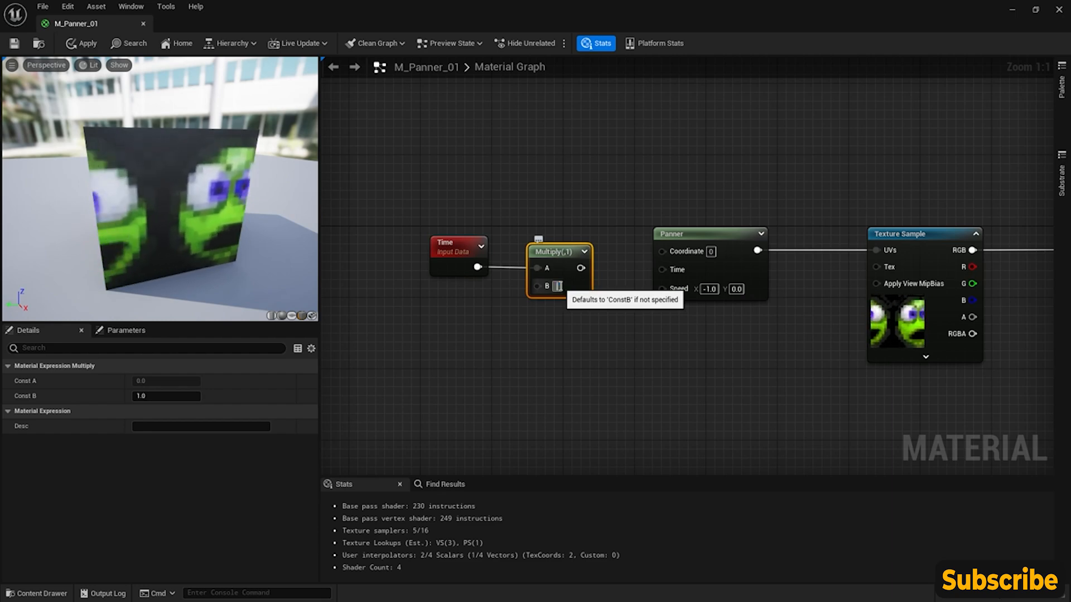
key(Return)
drag(587, 269, 664, 271)
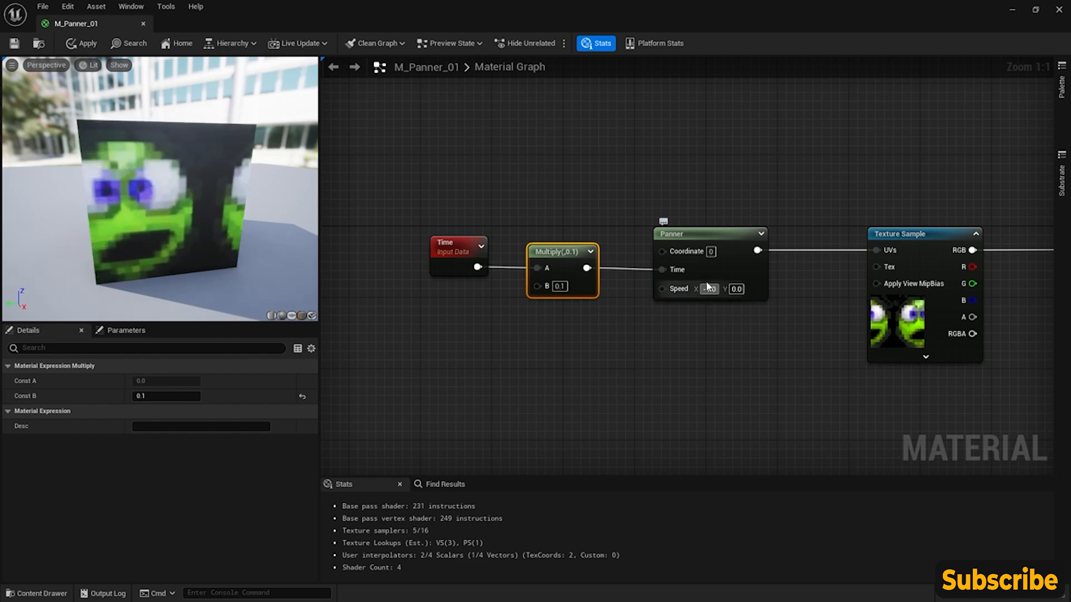
- Reposition the Time and Multiply nodes together before the Panner and set the Panner's Speed X to 0.0
drag(394, 211, 552, 260)
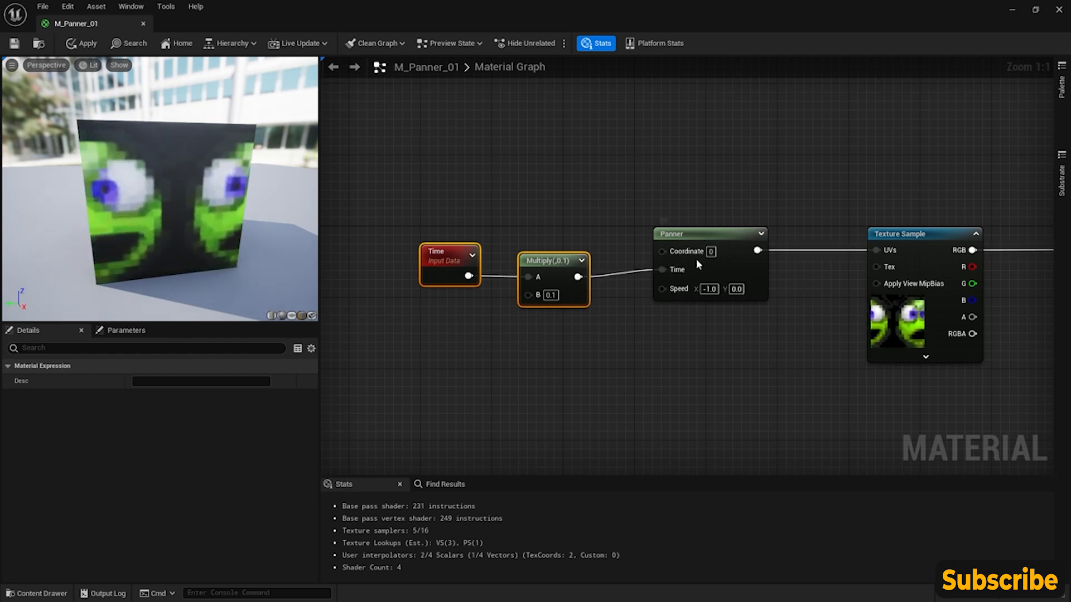
right_drag(675, 314, 699, 307)
click(669, 302)
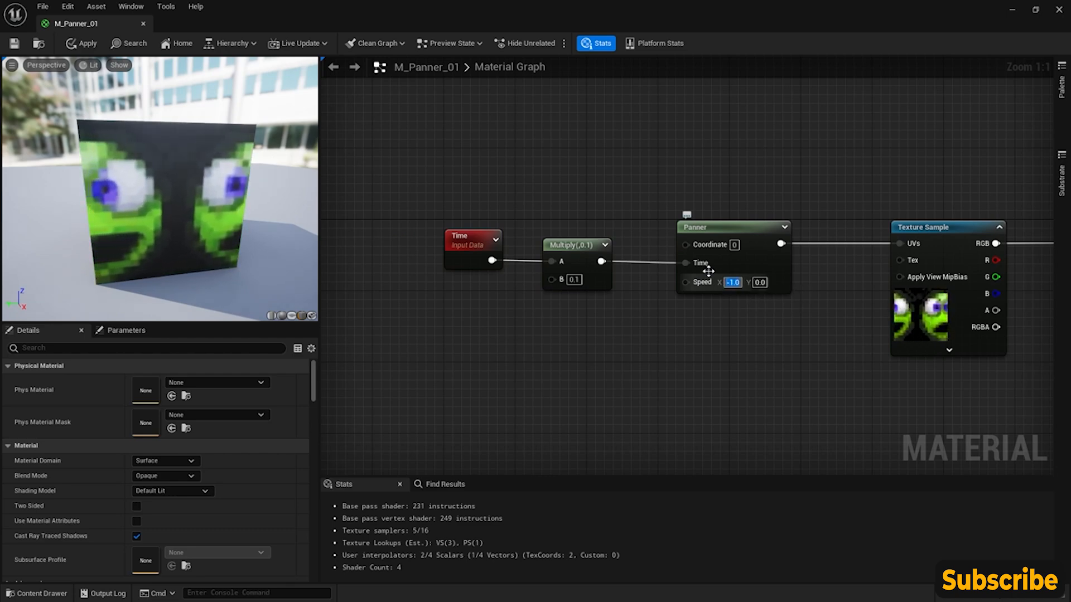
key(Return)
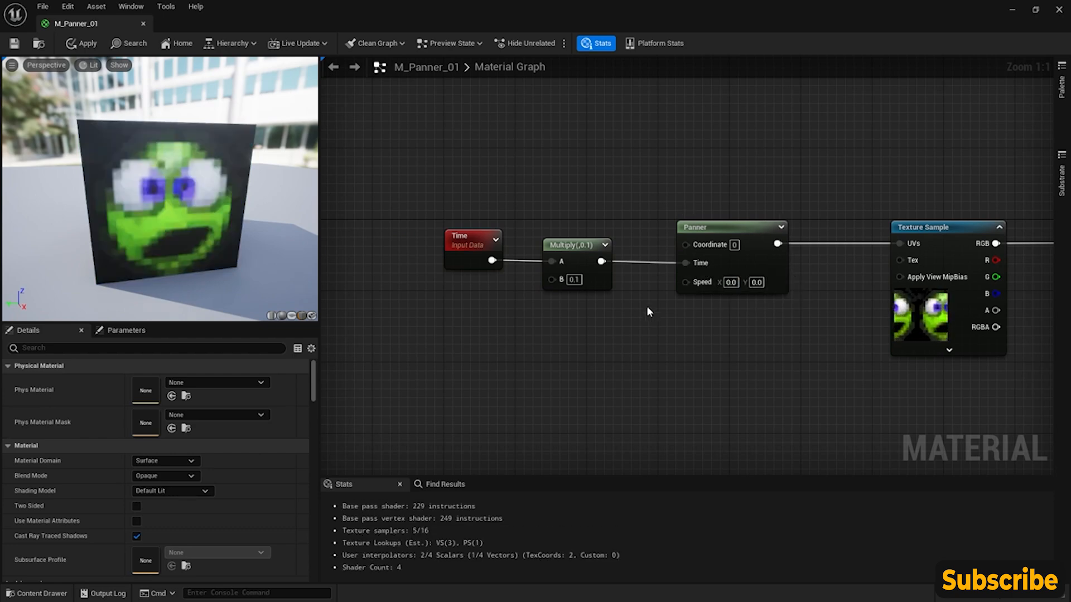
- Add a Constant2Vector node below the Multiply node and try it on the Panner's Speed input, leaving it disconnected
mouse_move(658, 314)
right_down()
mouse_move(680, 294)
mouse_move(676, 305)
right_up()
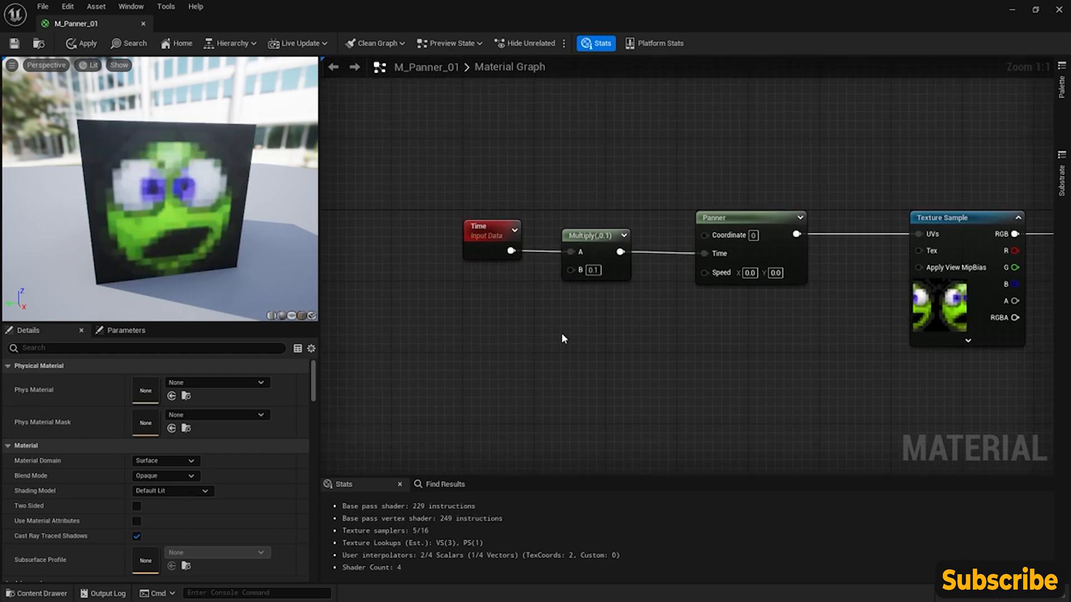
right_click(591, 323)
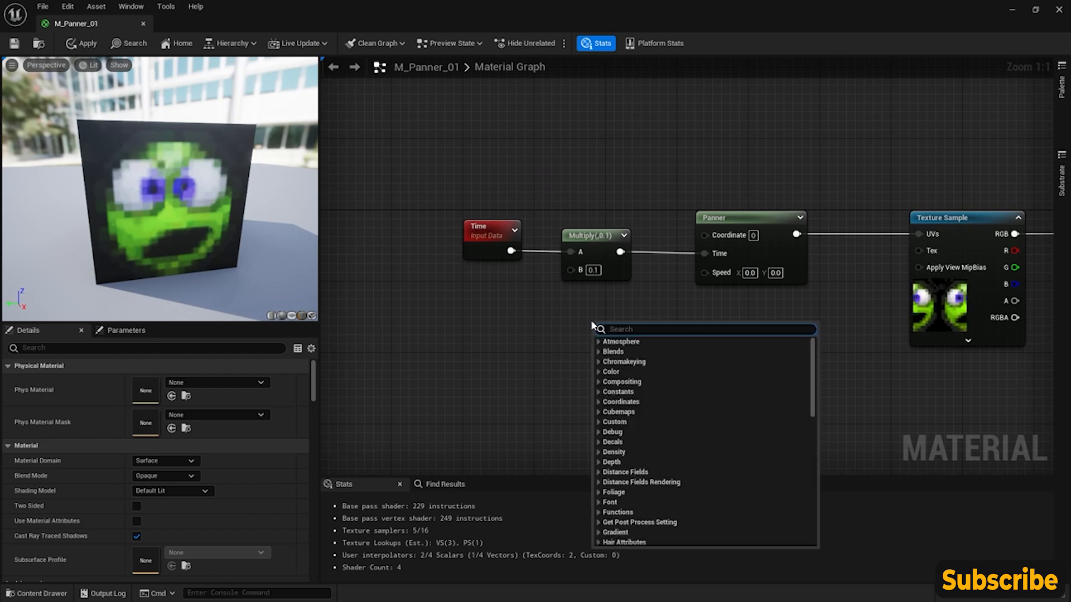
text(const)
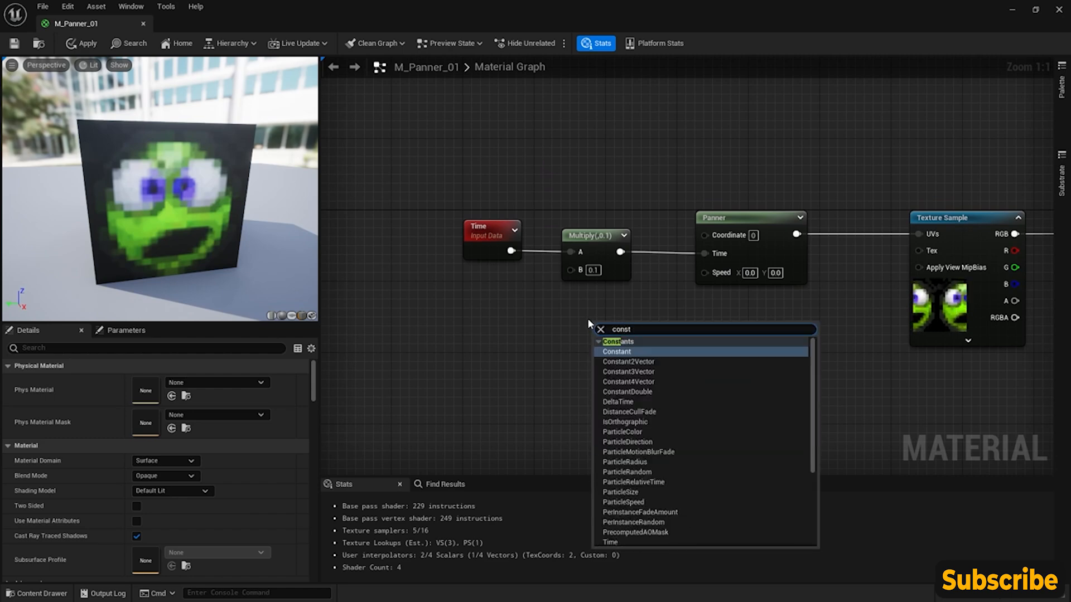
click(631, 362)
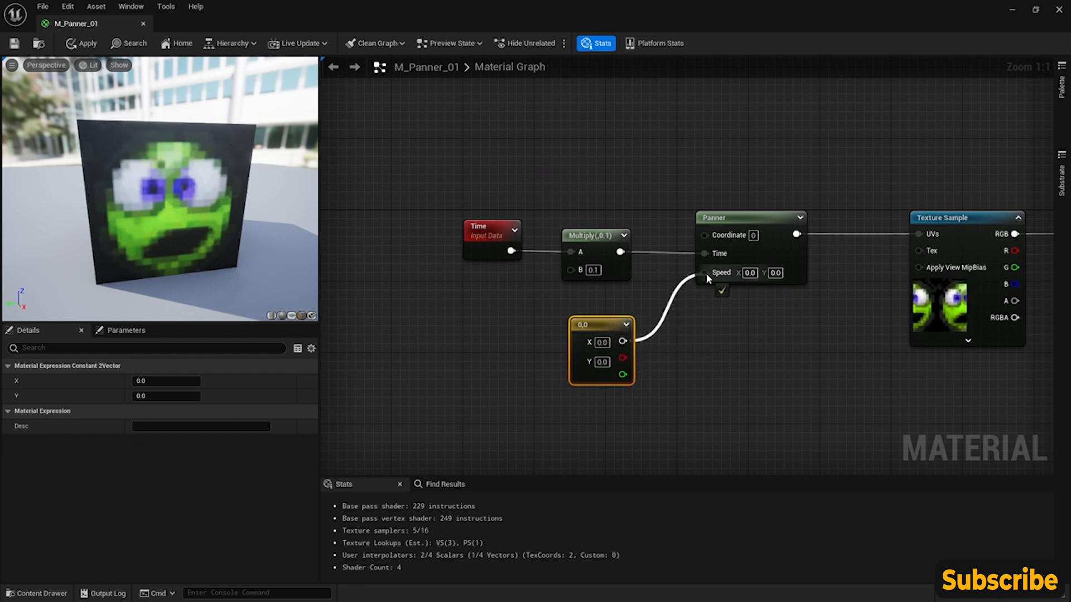
drag(706, 274, 691, 320)
click(696, 296)
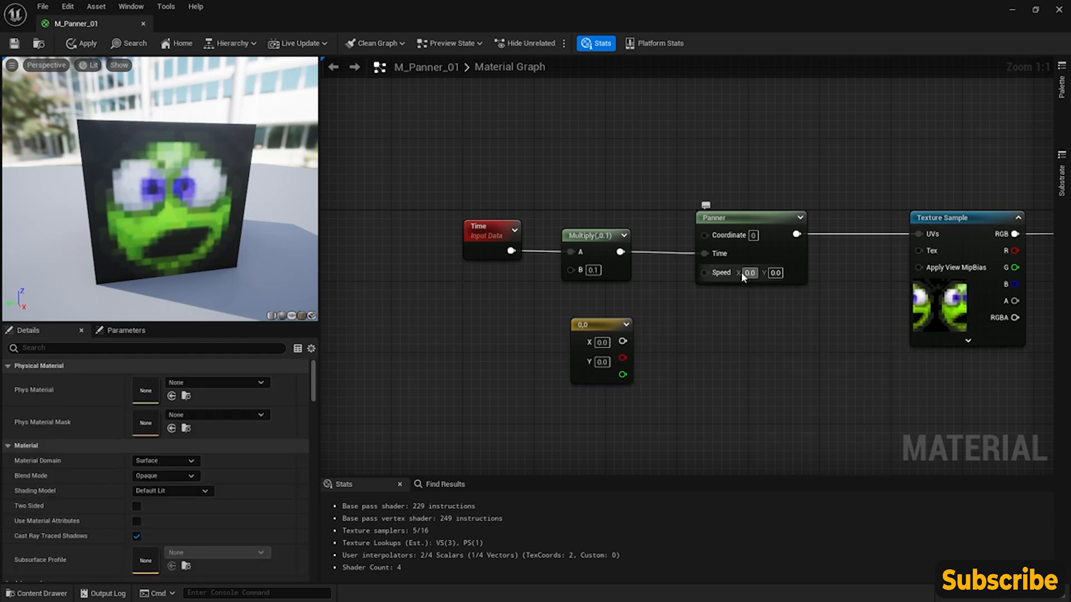
- Add a Constant node beside the Constant2Vector and connect it to the Panner's Speed input
right_click(658, 334)
text(const)
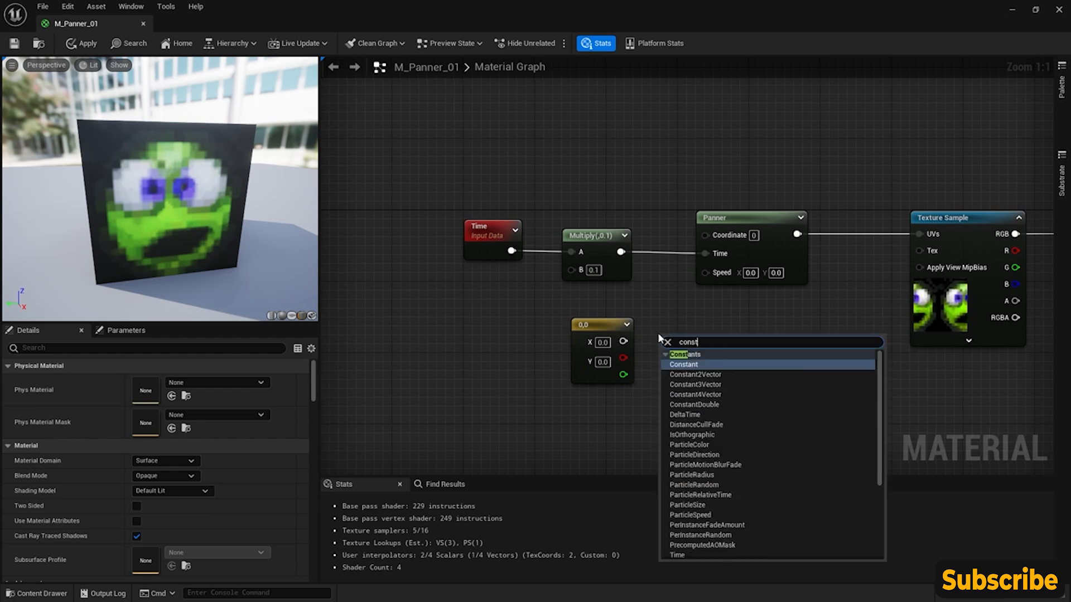
key(Escape)
click(658, 332)
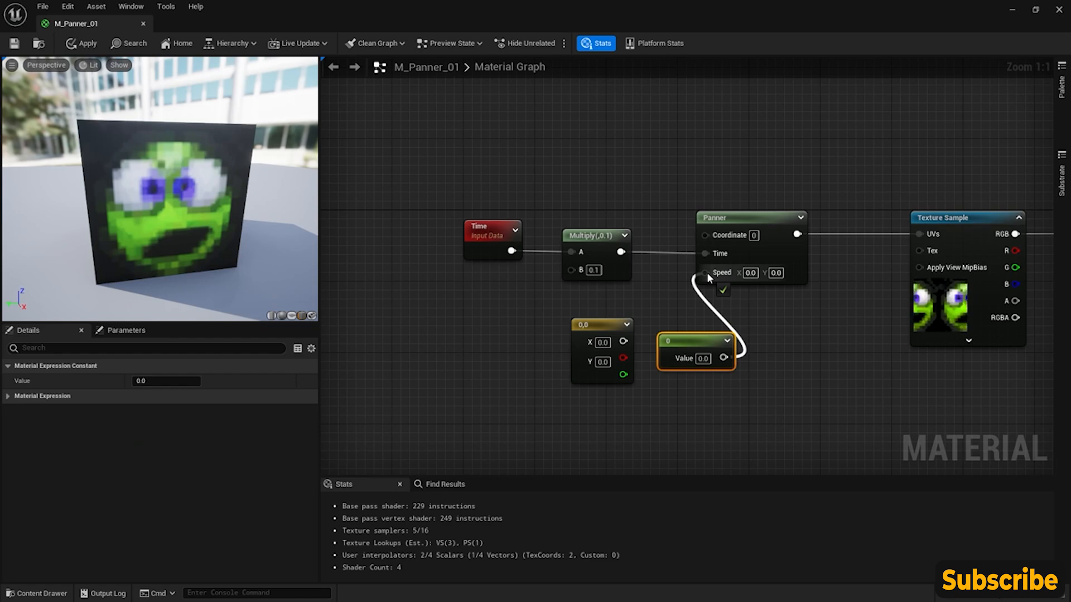
mouse_move(707, 272)
mouse_down()
mouse_move(703, 360)
mouse_move(699, 293)
mouse_move(738, 276)
mouse_move(705, 274)
mouse_up()
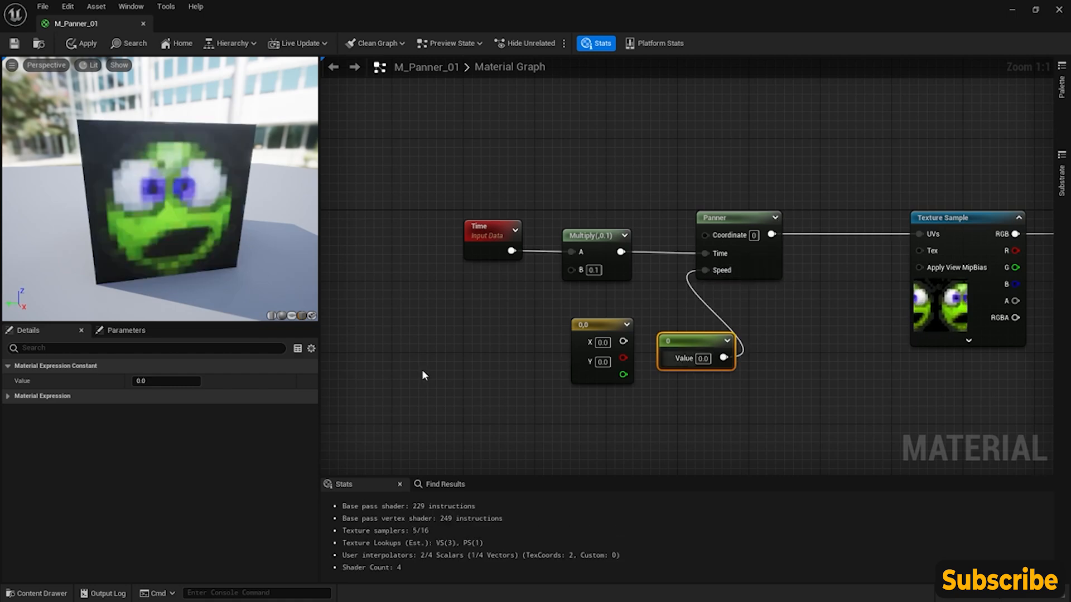
- Set the Constant node's value to 4 and shift the Panner node slightly toward the Texture Sample
text(4)
key(Return)
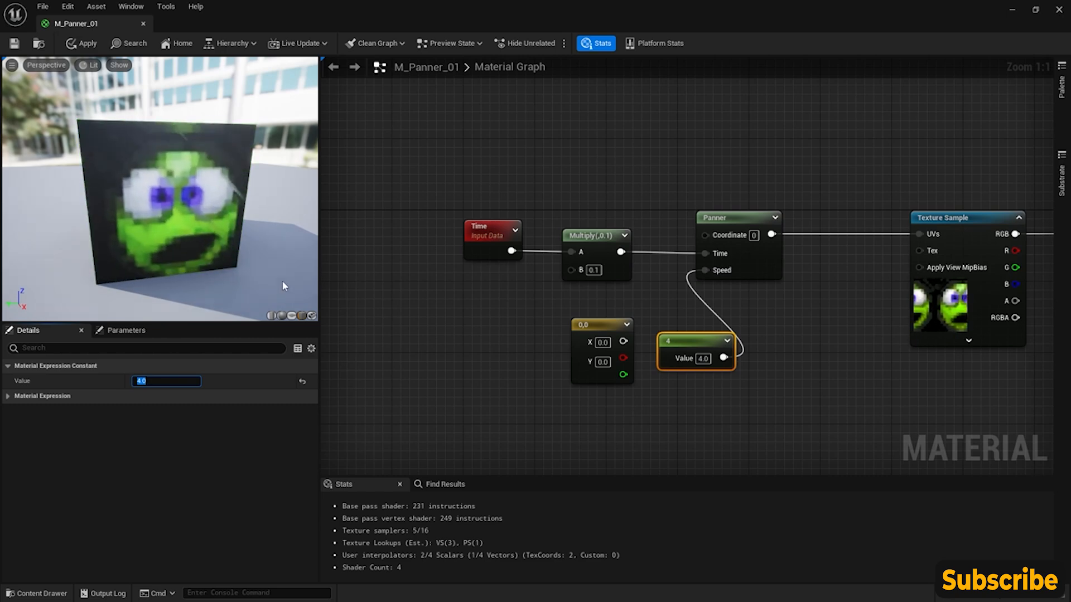
scroll(570, 334, down, 3)
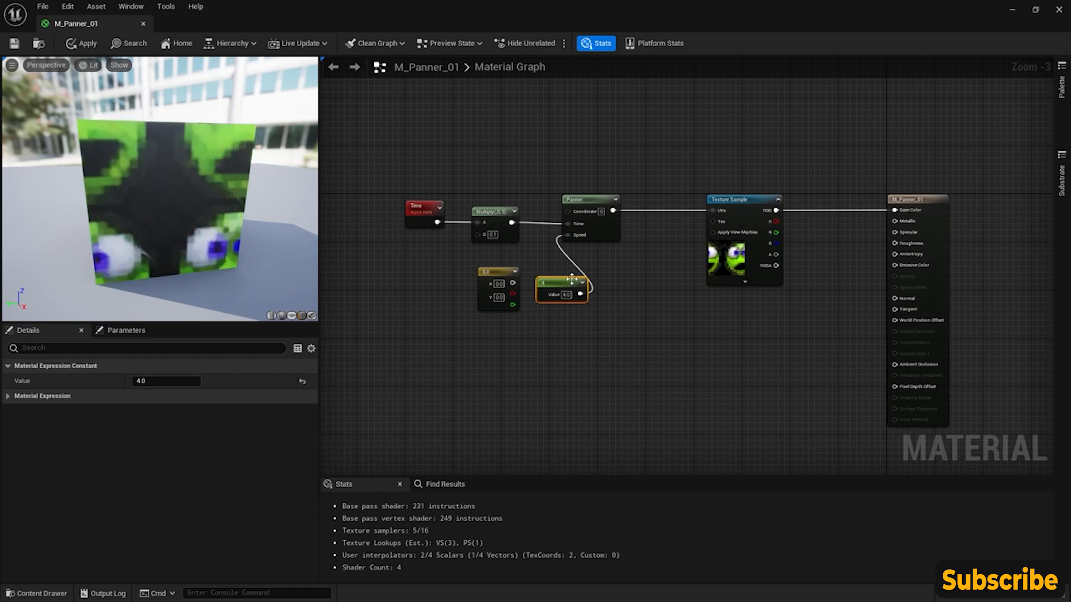
drag(589, 199, 594, 198)
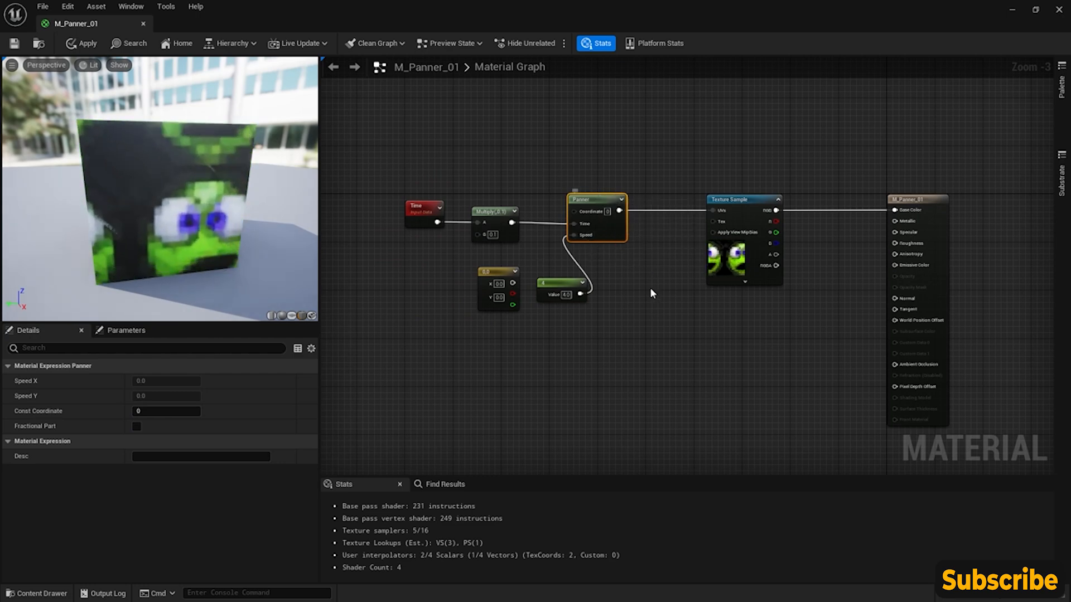
right_drag(650, 287, 639, 284)
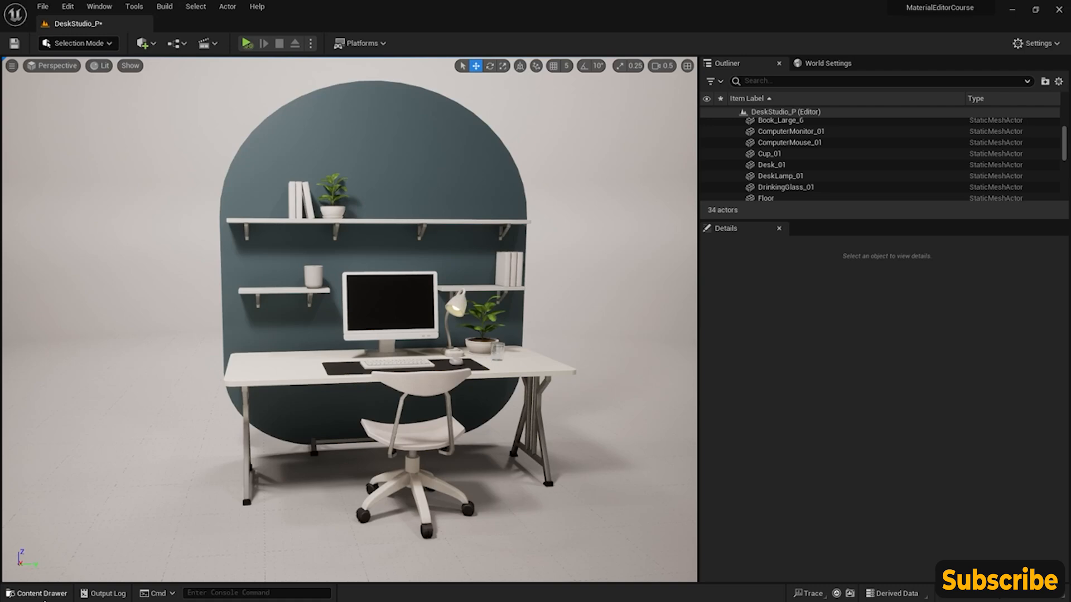
- Open the M_Time_01 material from the CoreNodes folder
click(39, 594)
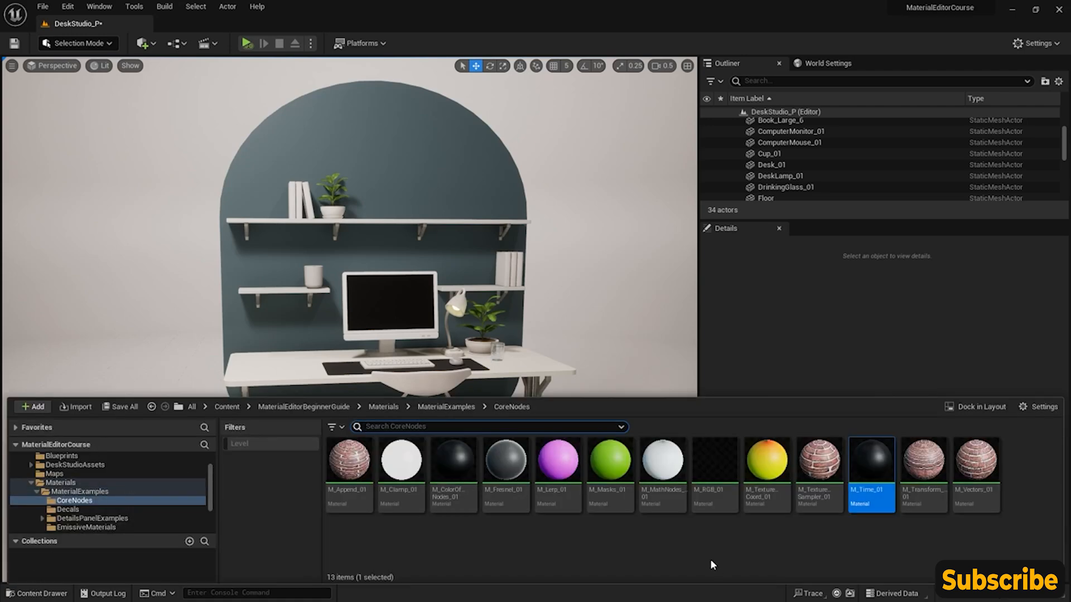
mouse_move(870, 468)
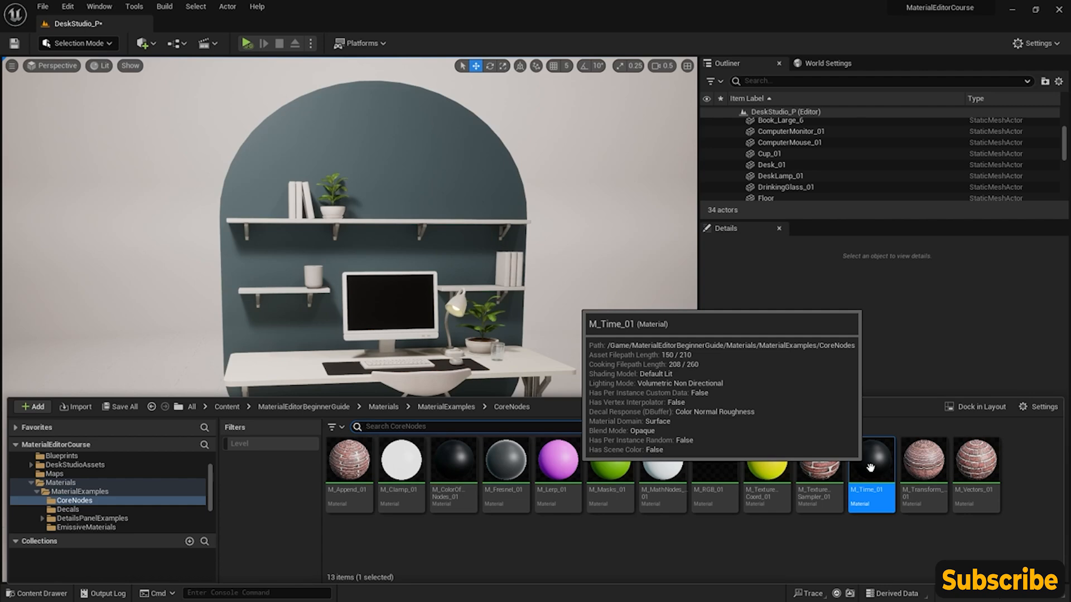
double_click(870, 467)
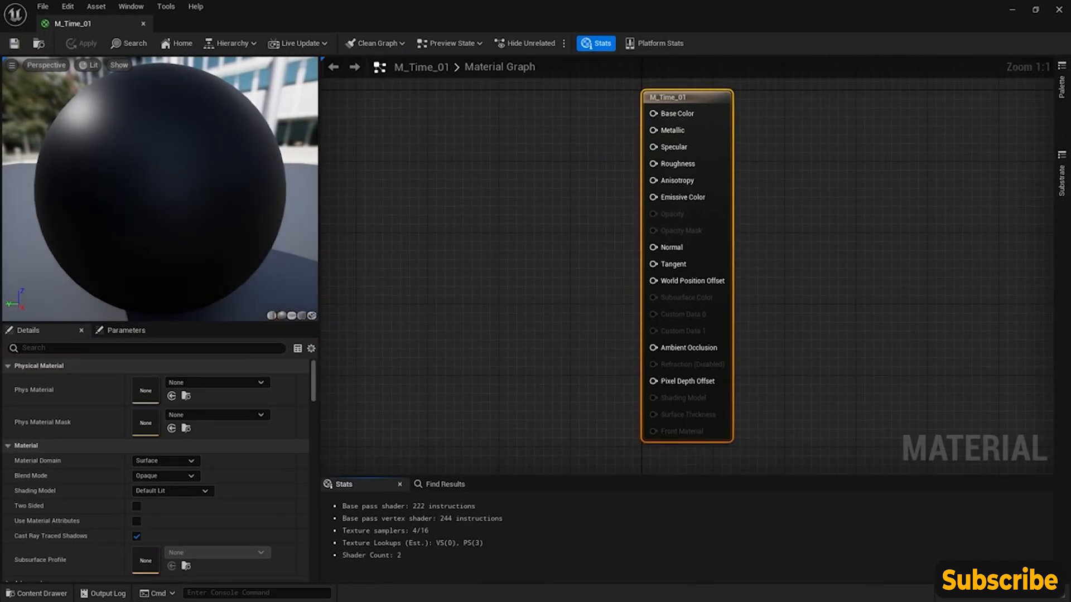
- Add a Time node to M_Time_01 and connect it to the Base Color input
drag(240, 195, 239, 227)
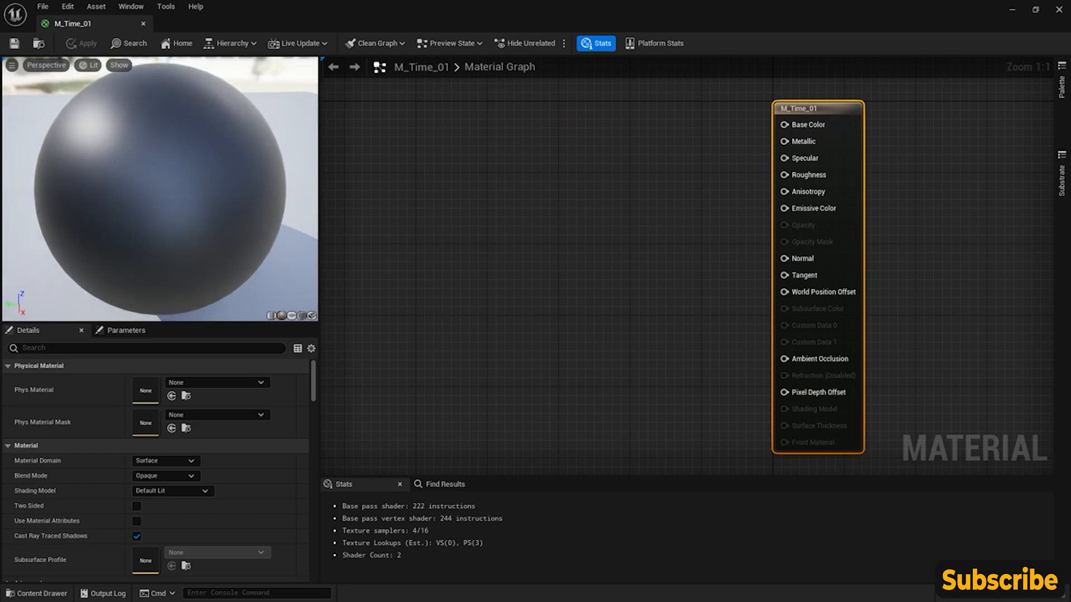
right_click(425, 175)
text(time)
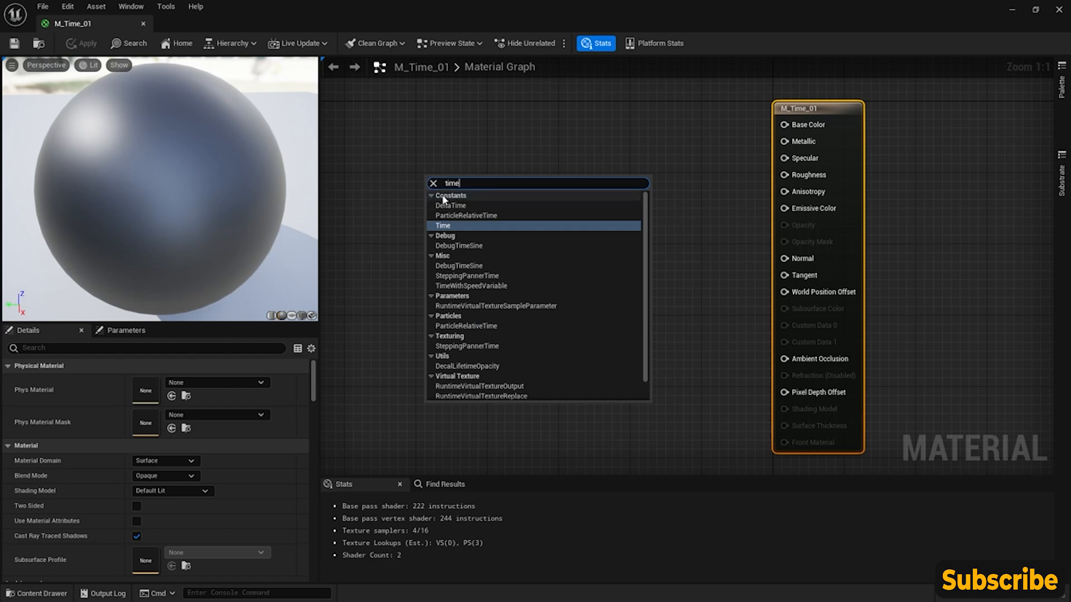
click(454, 225)
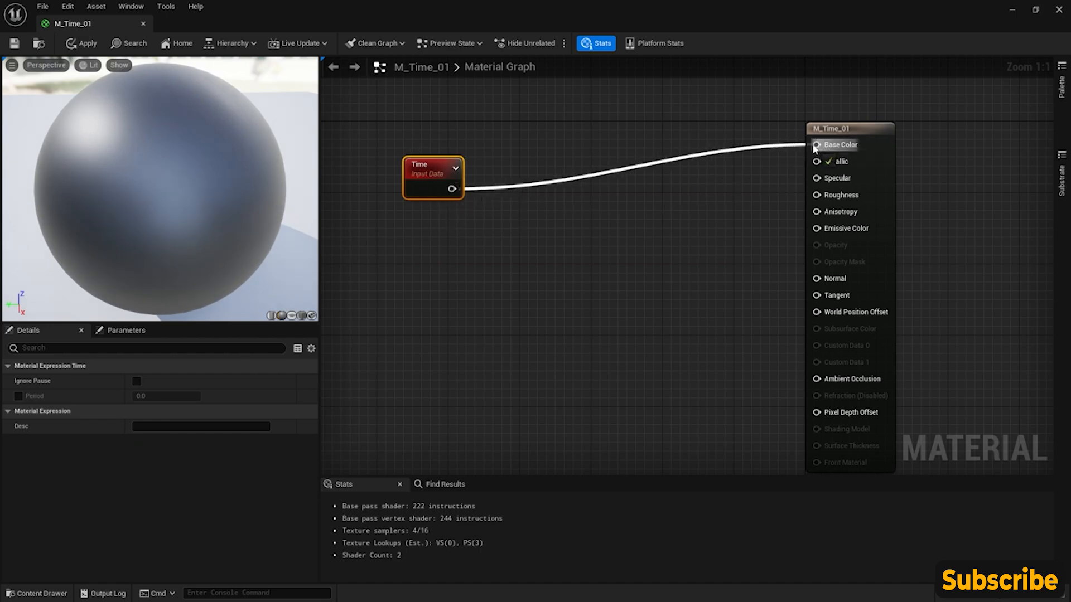
drag(818, 148, 817, 145)
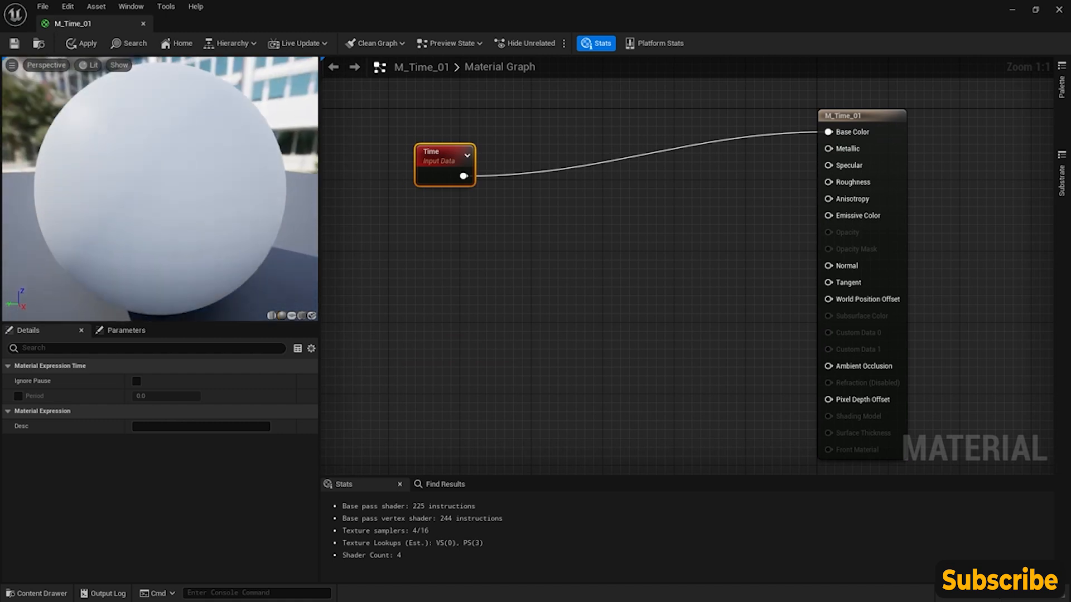
- Check the Time-driven color on the whole preview sphere and move the Time node higher, farther from the material node
scroll(205, 207, down, 3)
drag(205, 207, 212, 169)
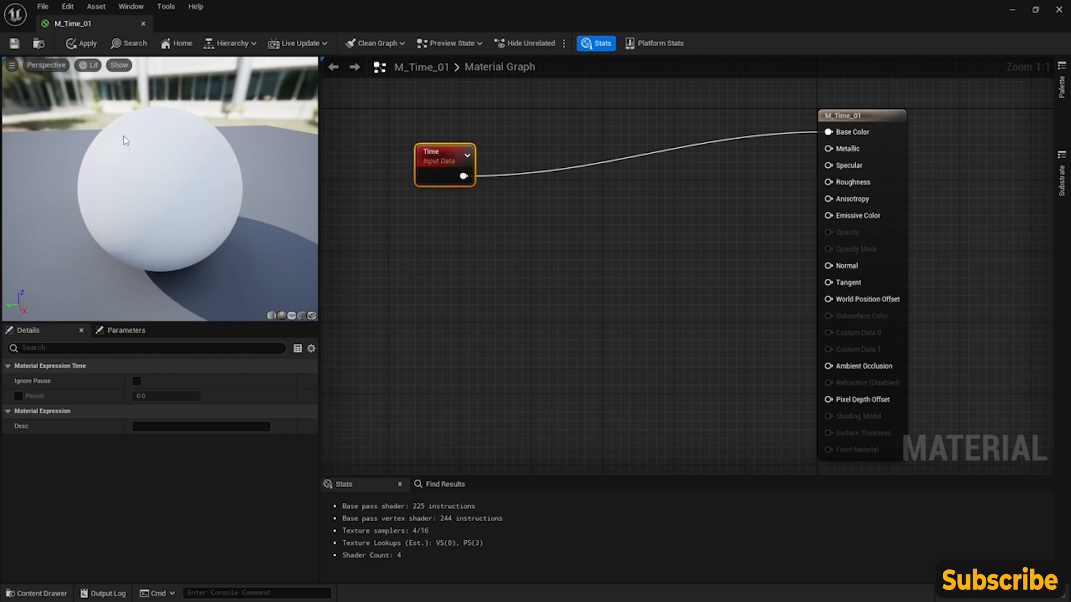
drag(452, 159, 435, 133)
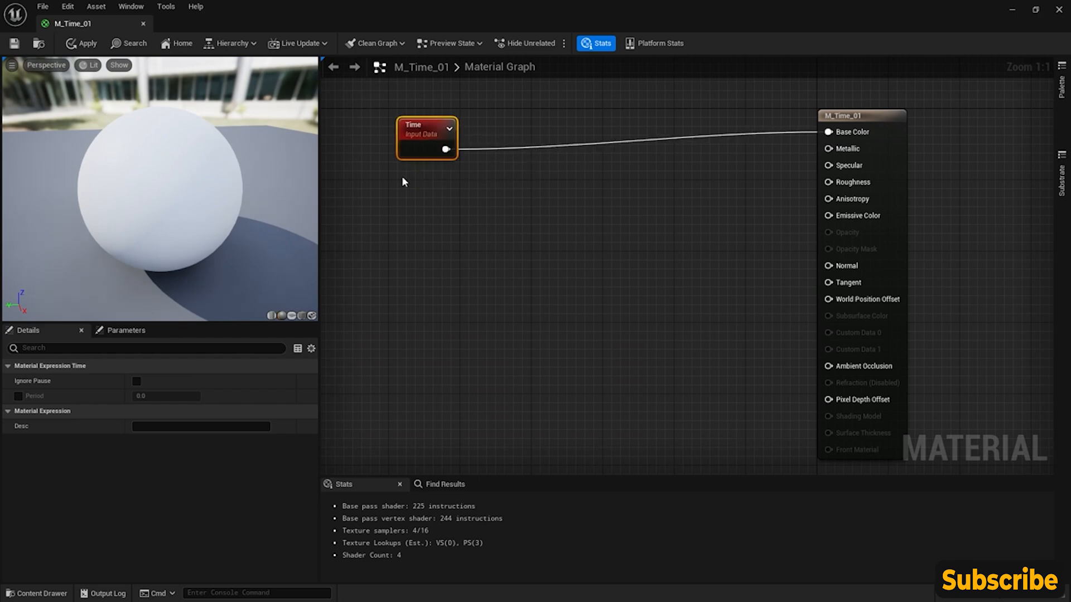
- Add a Frac node just below the wire from Time to Base Color and space the Time and Frac nodes apart
right_drag(489, 122, 497, 200)
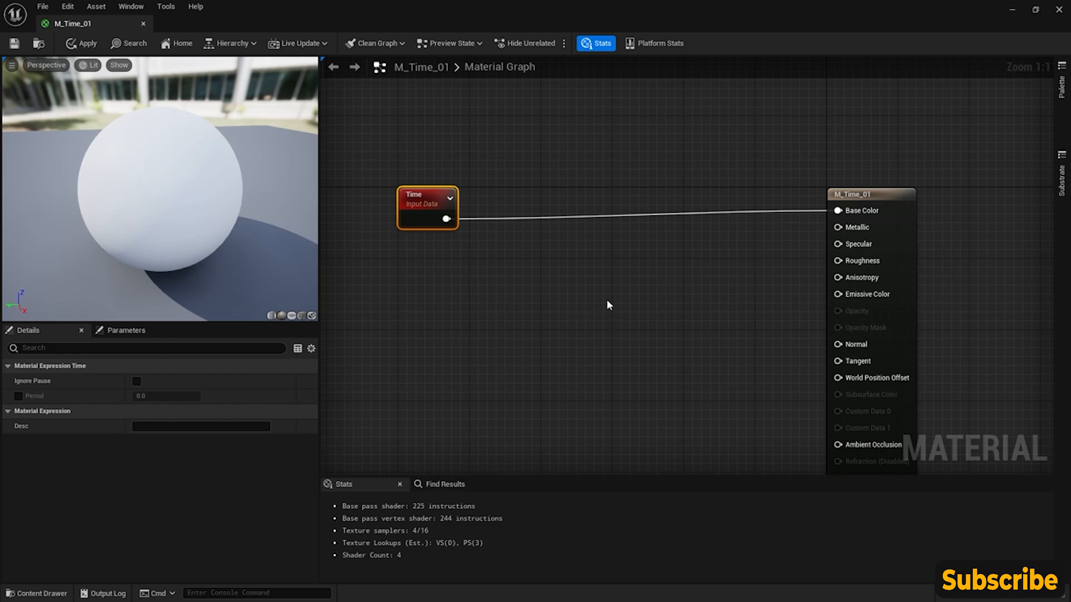
right_click(524, 238)
text(fra)
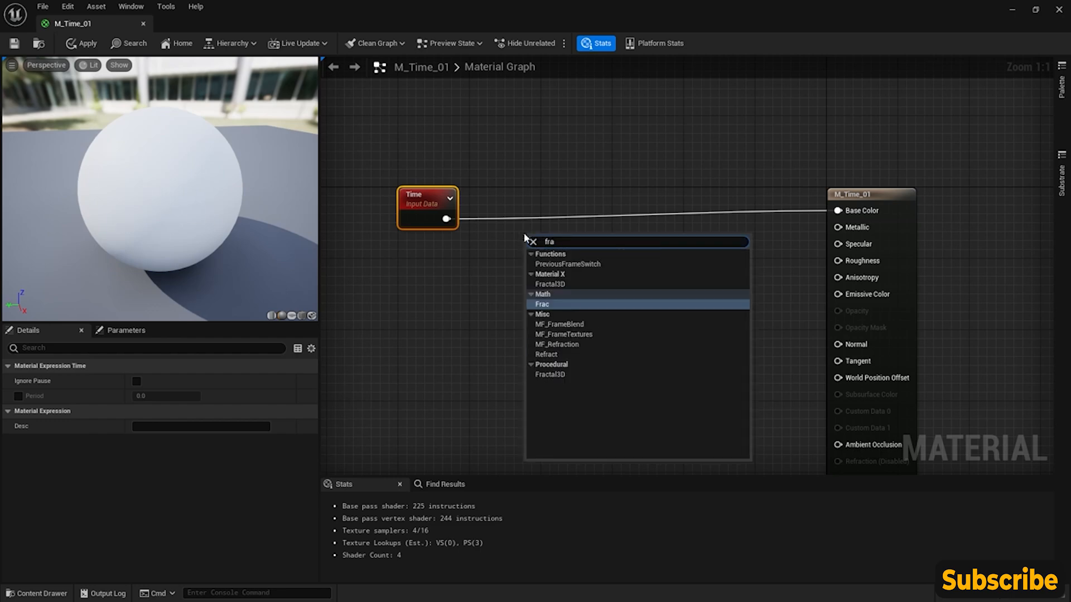
text(c)
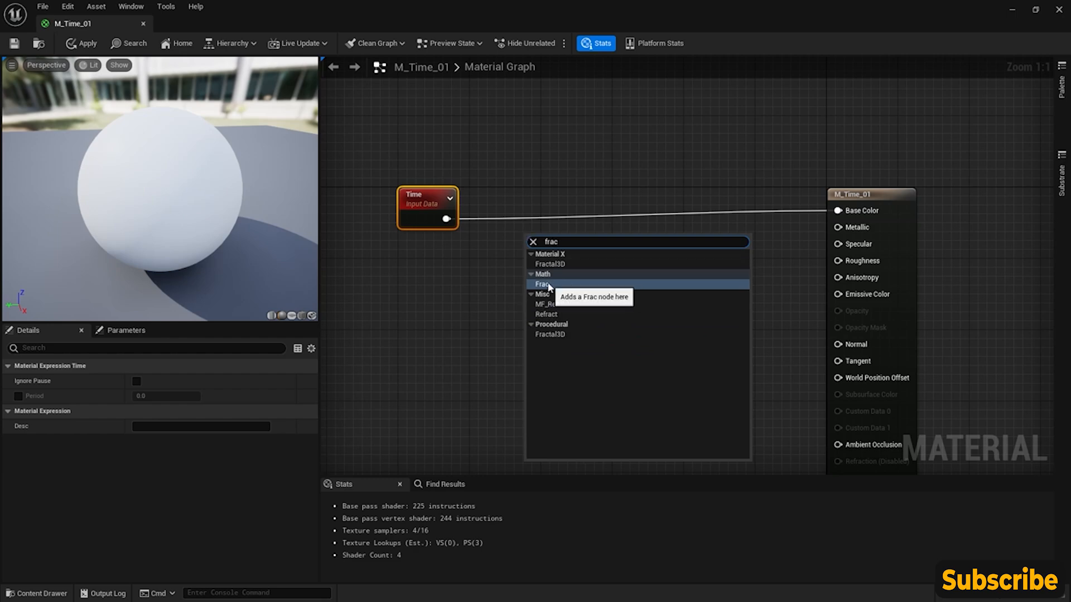
click(544, 285)
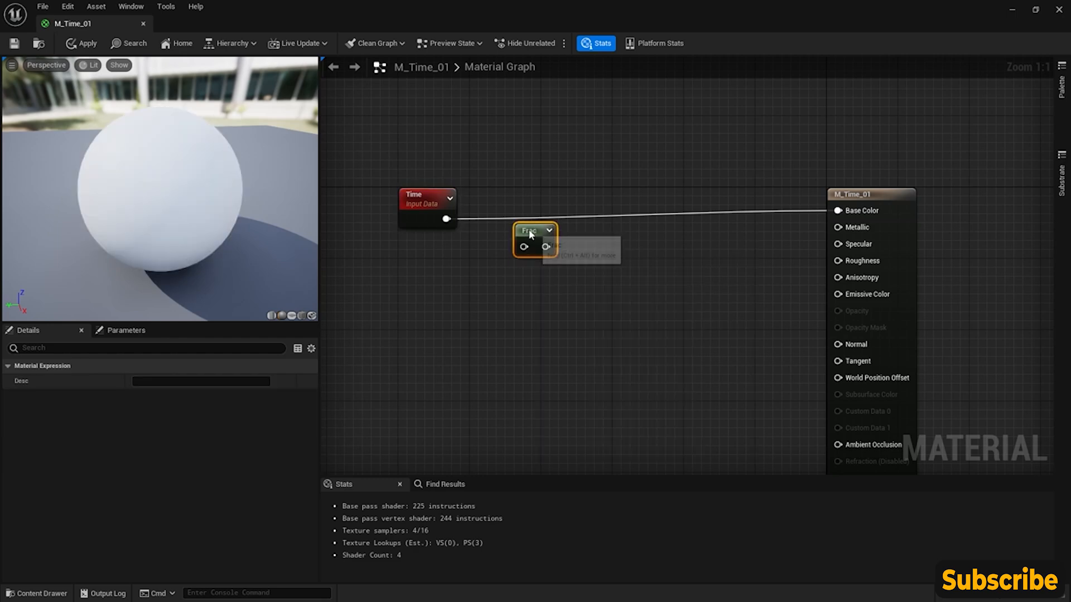
drag(422, 203, 412, 203)
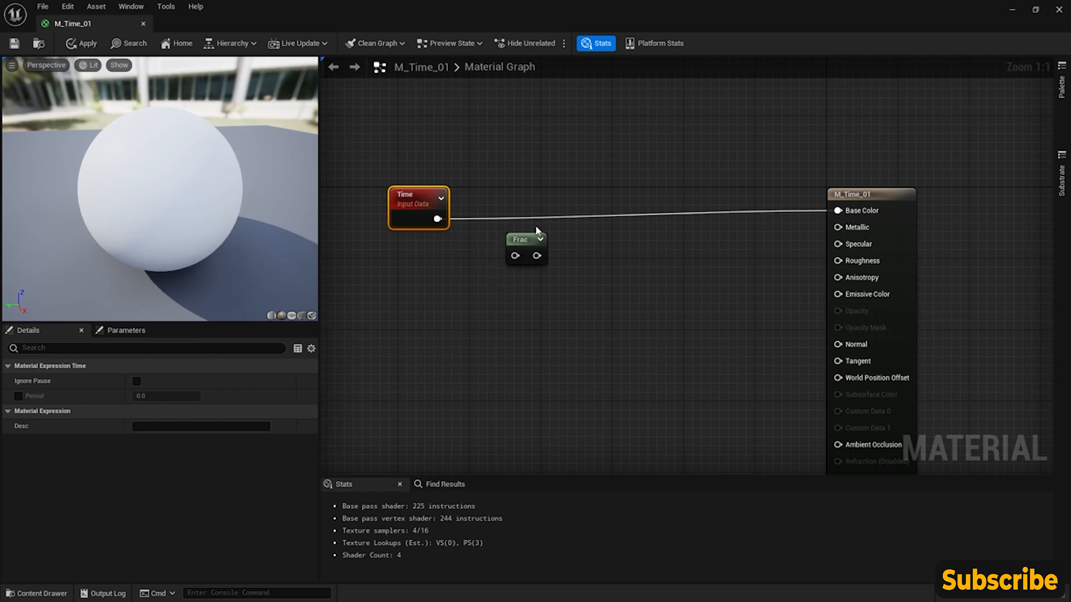
drag(524, 241, 515, 240)
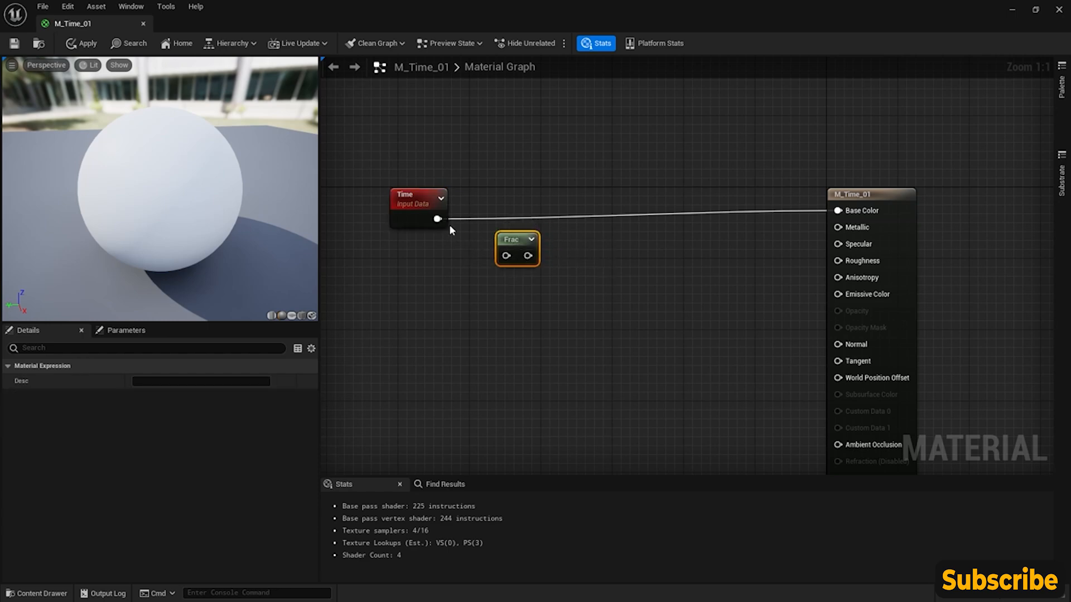
- Route the Time output through Frac into Base Color, replacing the direct connection, and check the effect around the preview sphere
drag(440, 223, 495, 256)
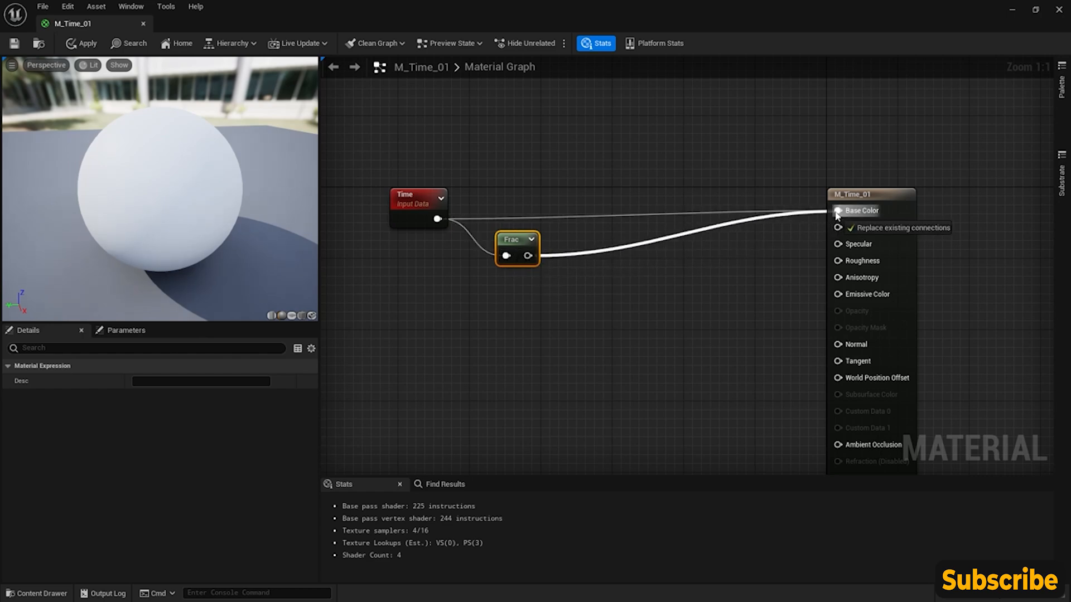
drag(838, 215, 838, 215)
drag(507, 241, 569, 232)
drag(208, 262, 160, 232)
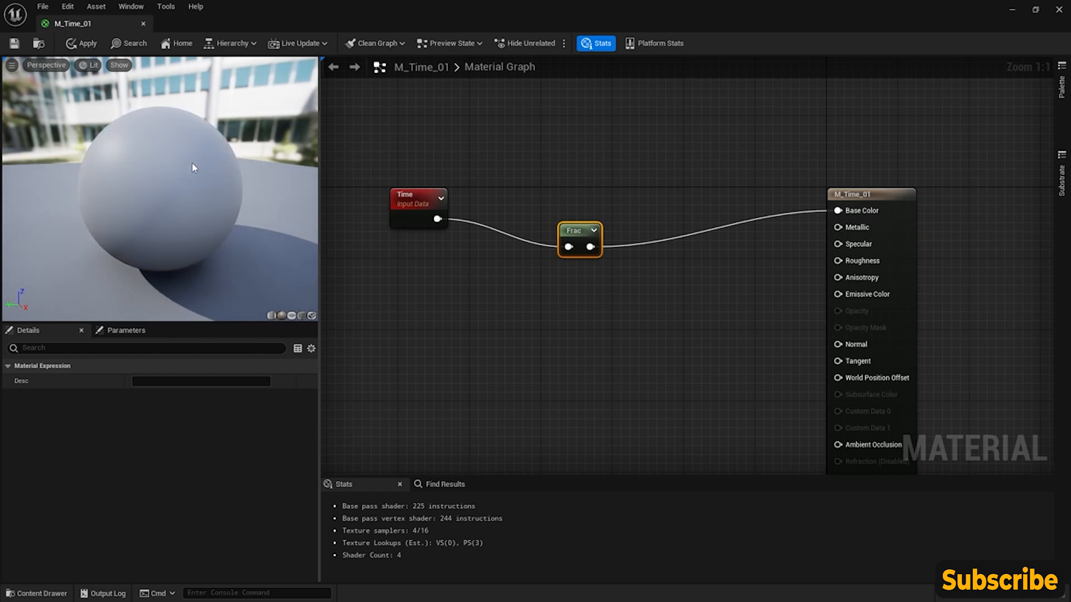
drag(207, 180, 172, 221)
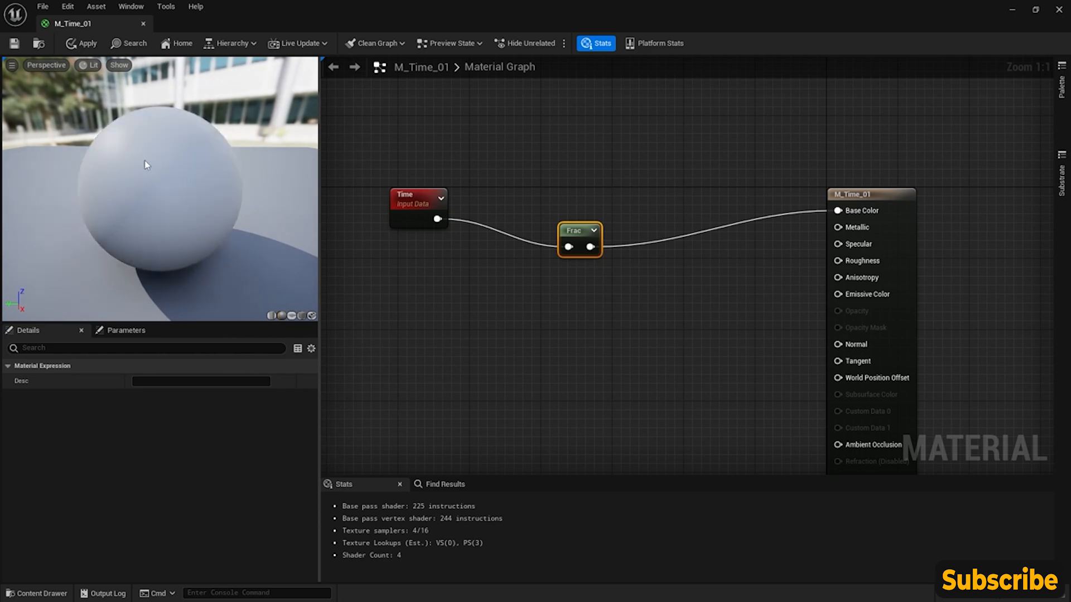
drag(163, 183, 160, 193)
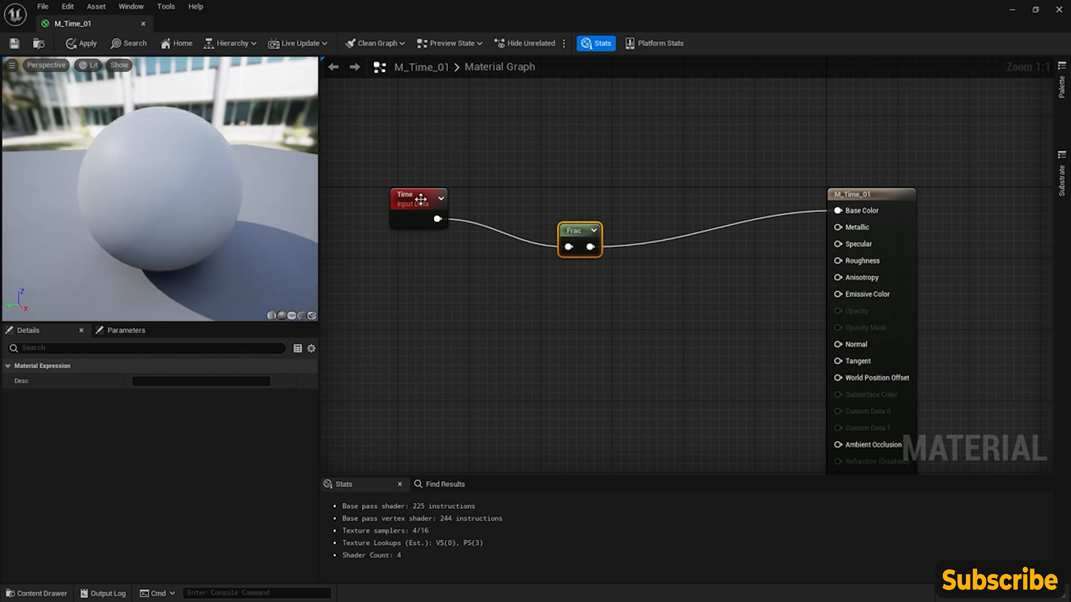
- Place the Frac node in line close behind Time and add a Sine node just below the wire to Base Color
drag(578, 243, 552, 216)
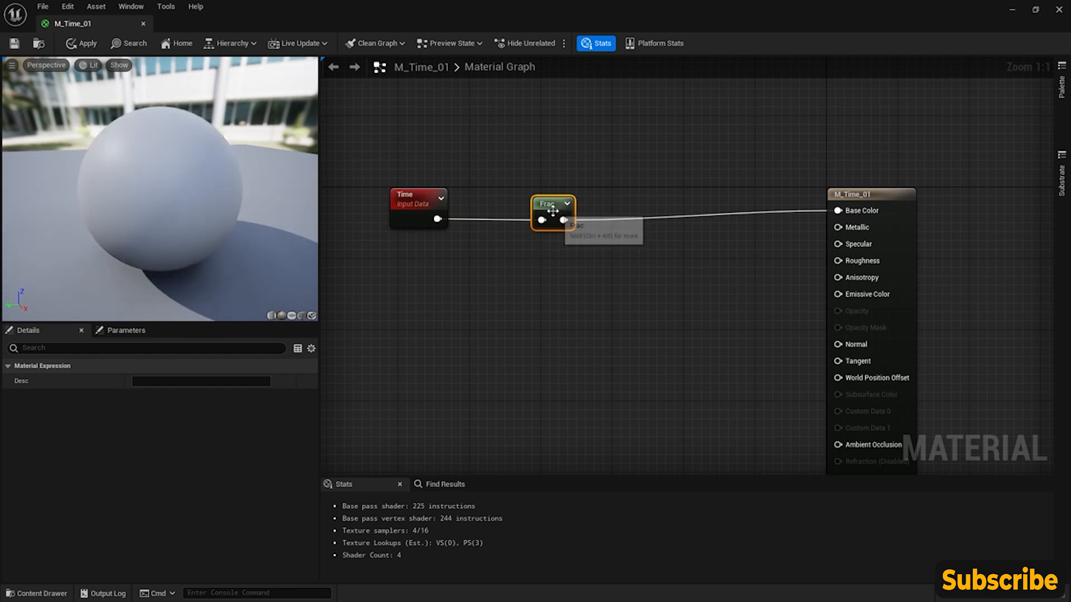
drag(561, 217, 507, 216)
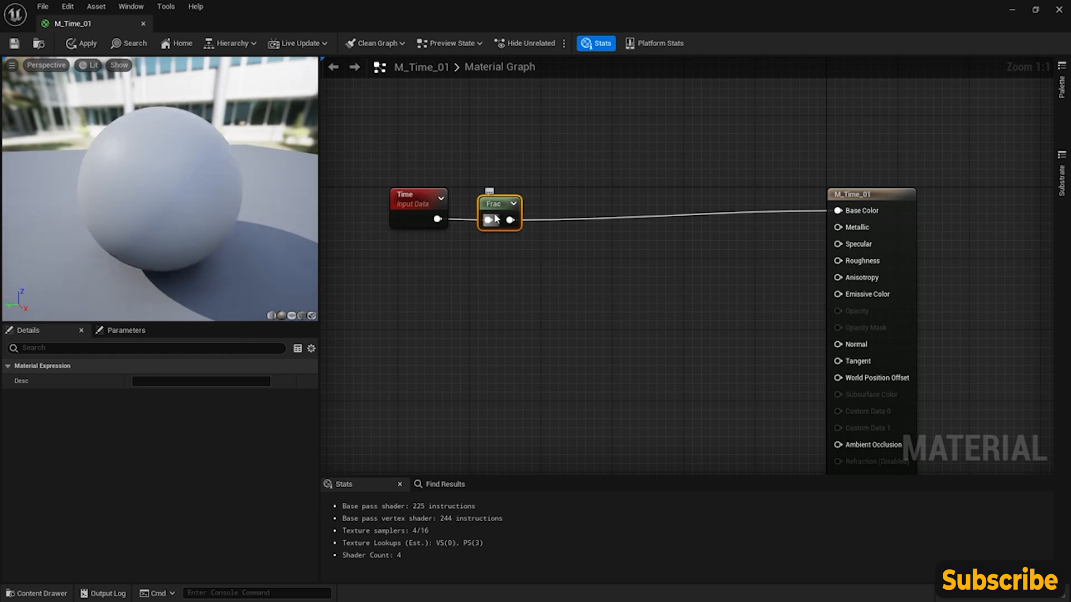
right_click(553, 231)
text(sine)
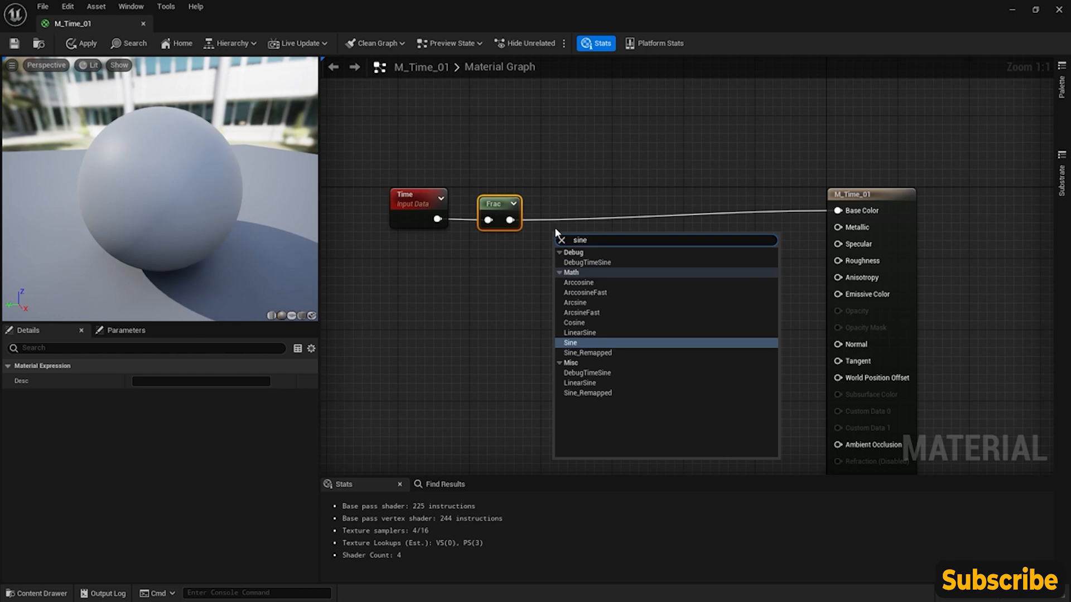
key(Return)
- Add a Sign node below the Sine node, line the two up, and read their descriptions to compare them
right_click(556, 308)
text(sign)
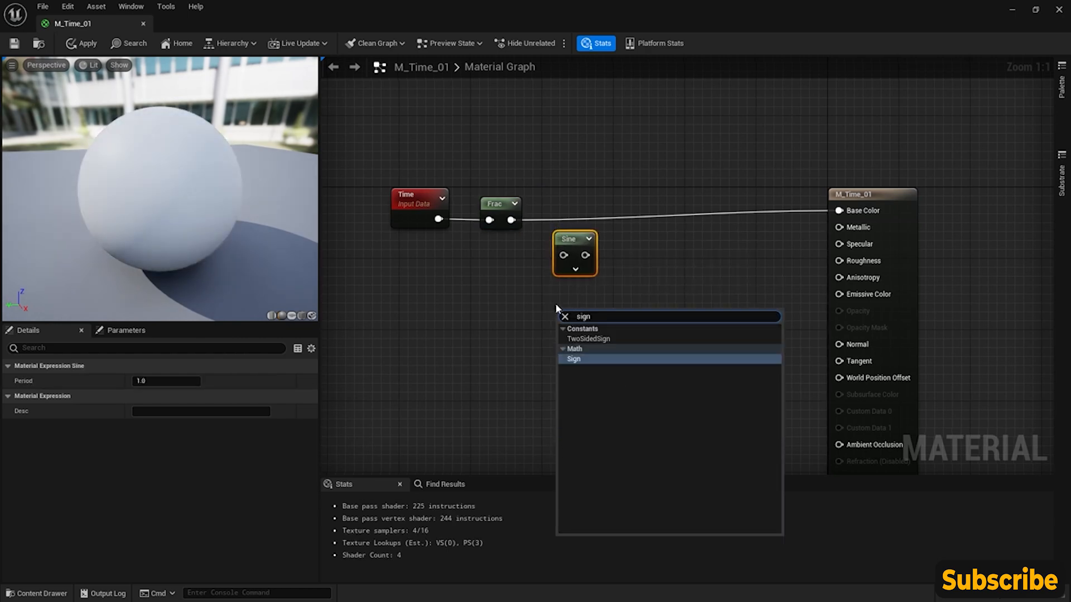
key(Return)
drag(571, 313, 568, 302)
click(572, 241)
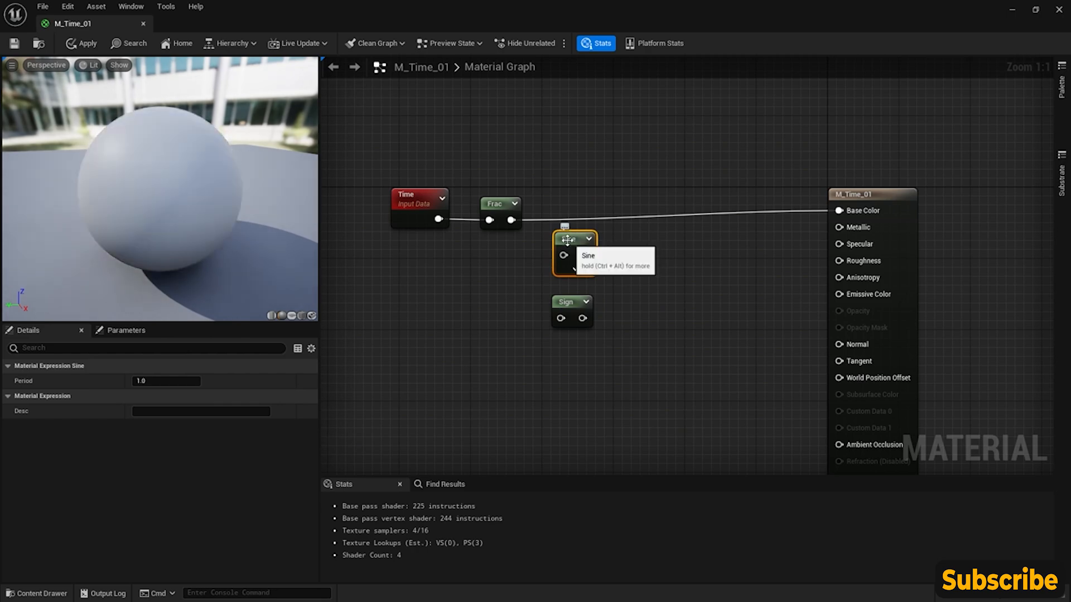
drag(568, 239, 573, 247)
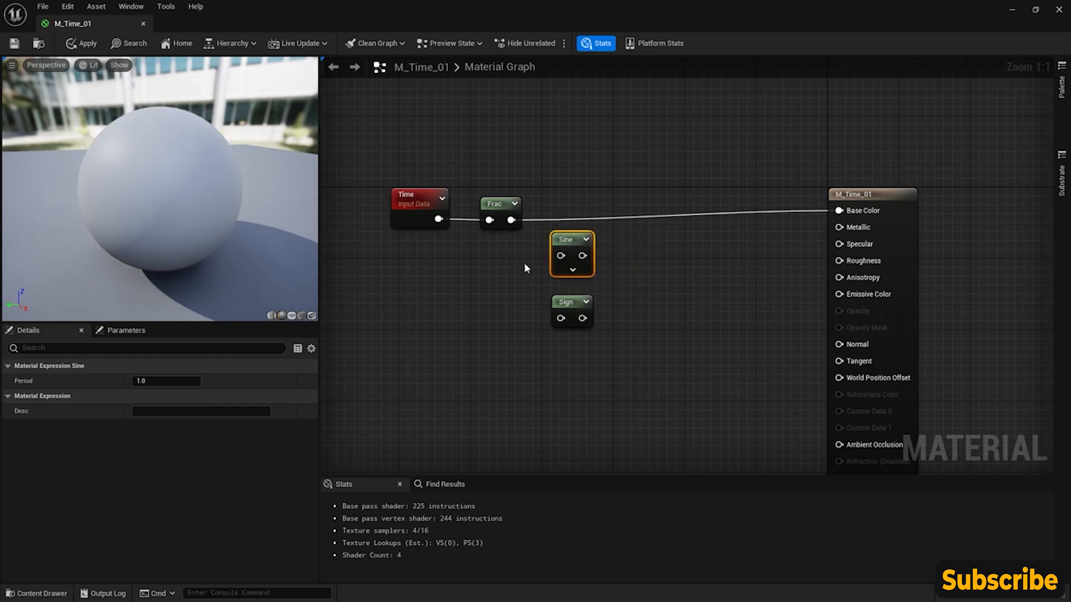
click(569, 304)
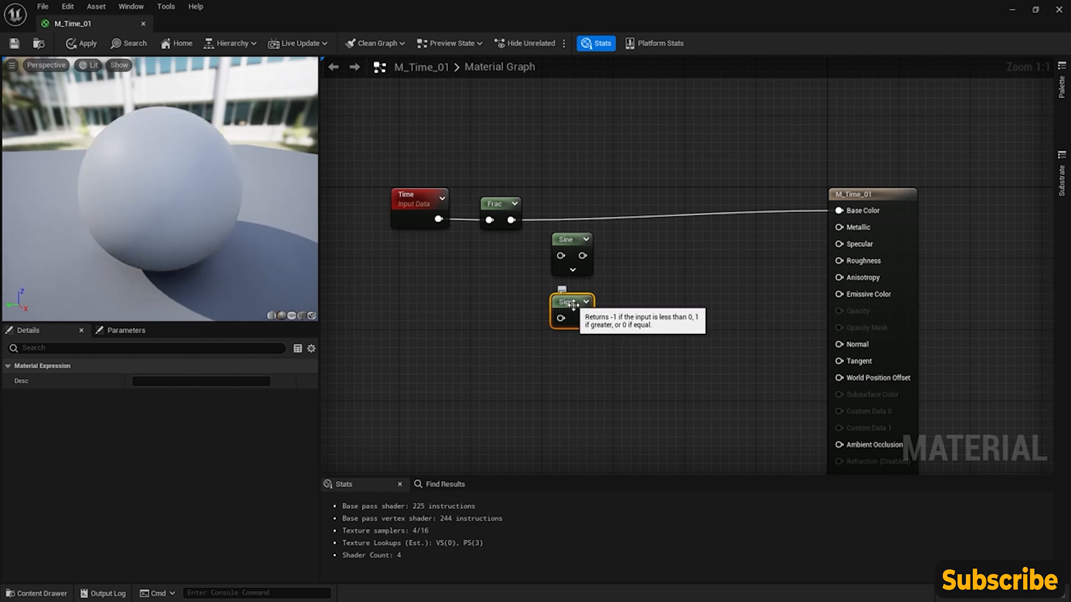
- Delete the Sign node, wire Frac through Sine into Base Color, and move the Sine node closer to the Frac row
drag(511, 219, 571, 252)
key(Delete)
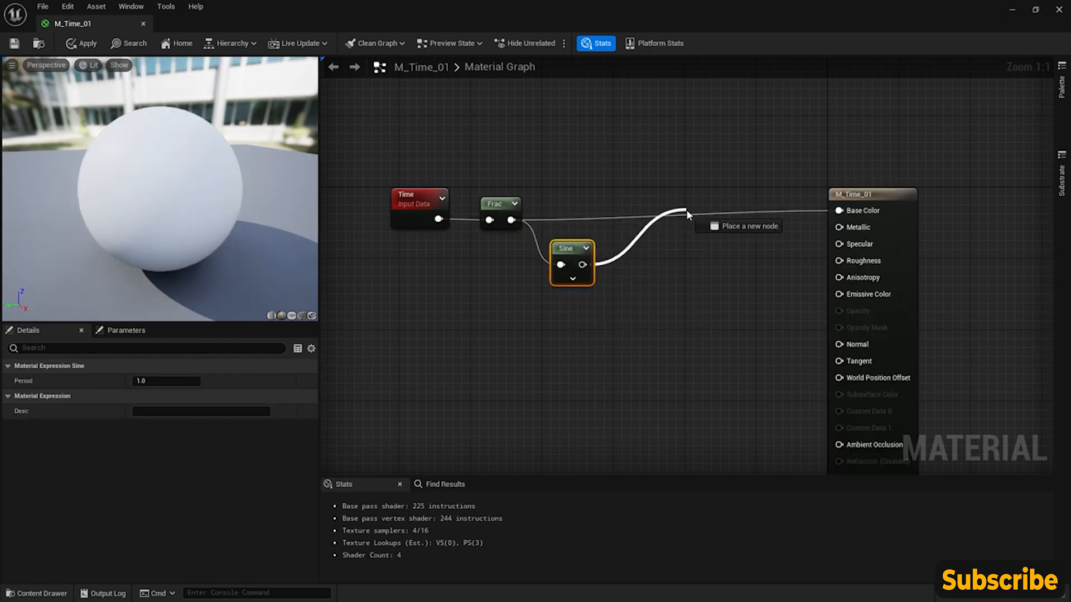
drag(839, 213, 839, 212)
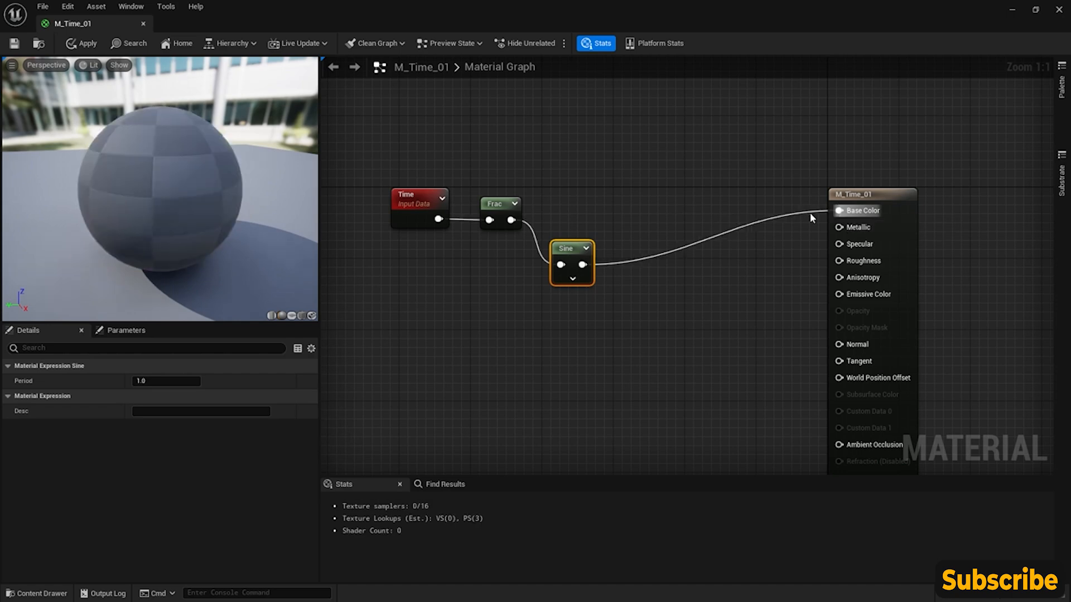
mouse_move(177, 212)
mouse_down()
mouse_move(167, 214)
mouse_move(181, 223)
mouse_up()
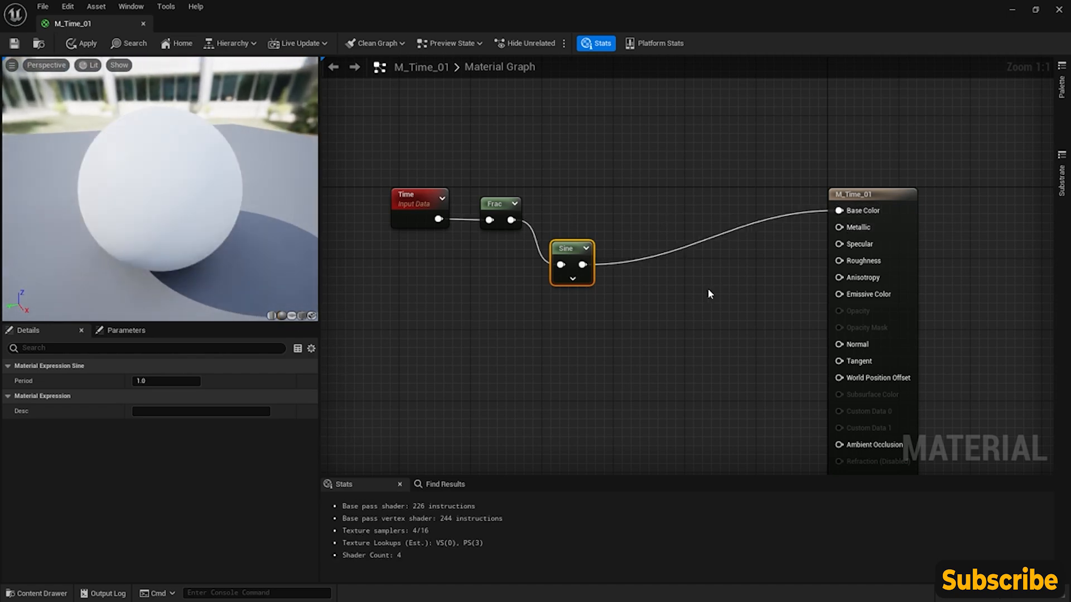
drag(564, 251, 574, 224)
- Set the preview mesh to a cube, view it from farther away, and align the Sine node with Frac
click(302, 316)
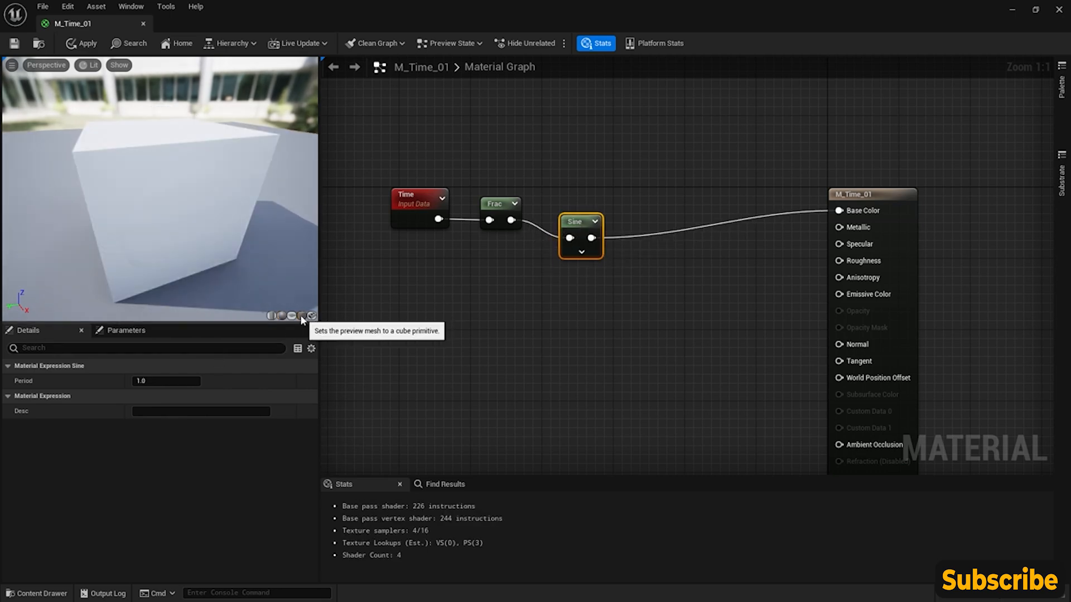
drag(175, 180, 201, 181)
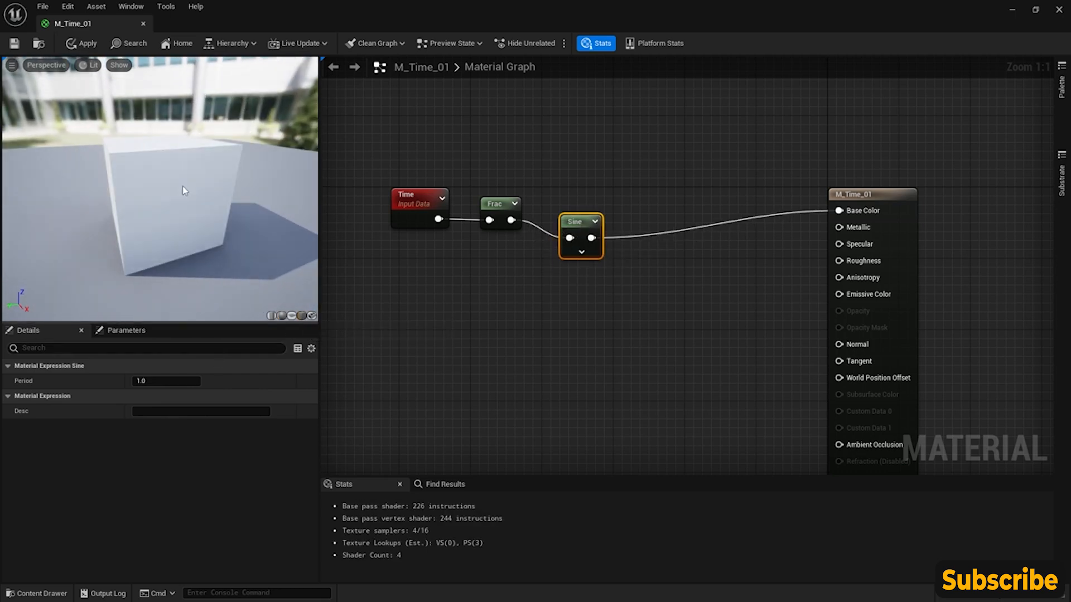
drag(572, 221, 572, 202)
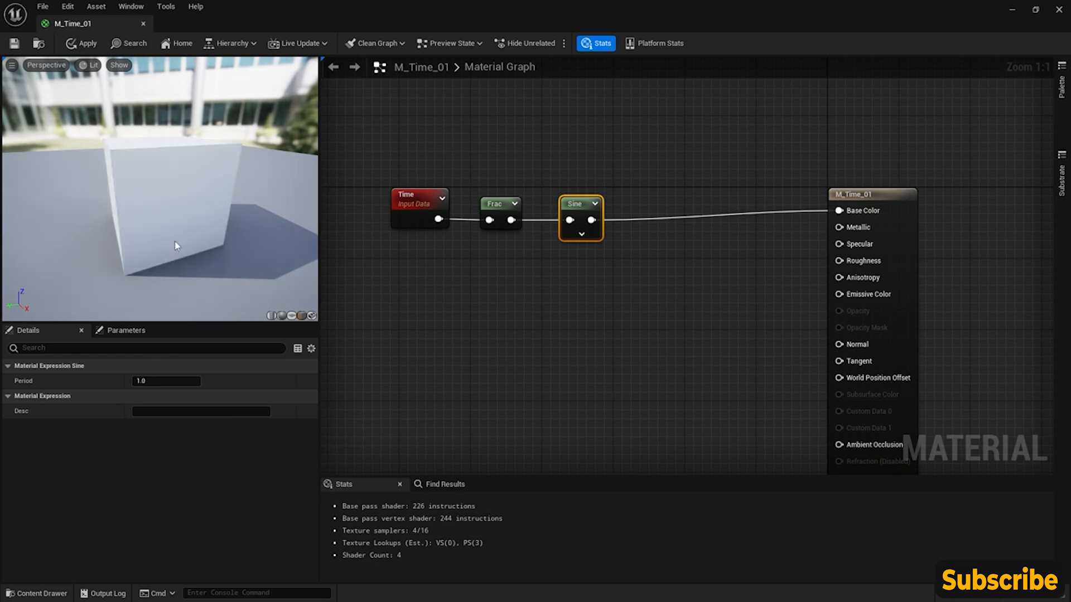
- Move the Time node farther from the material node and delete the Frac and Sine nodes
right_drag(535, 269, 568, 283)
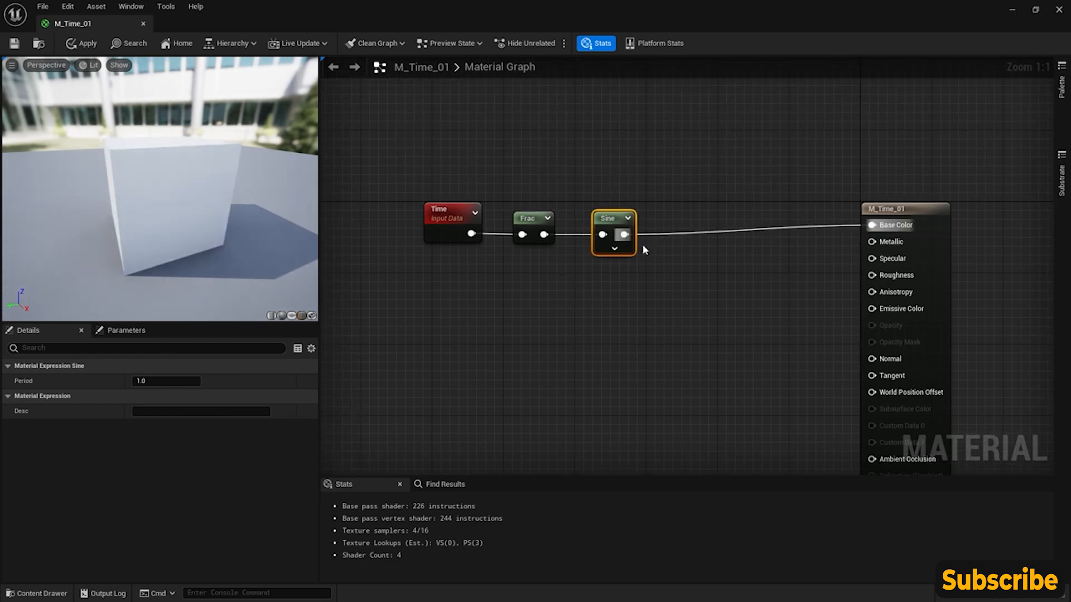
drag(460, 212, 414, 212)
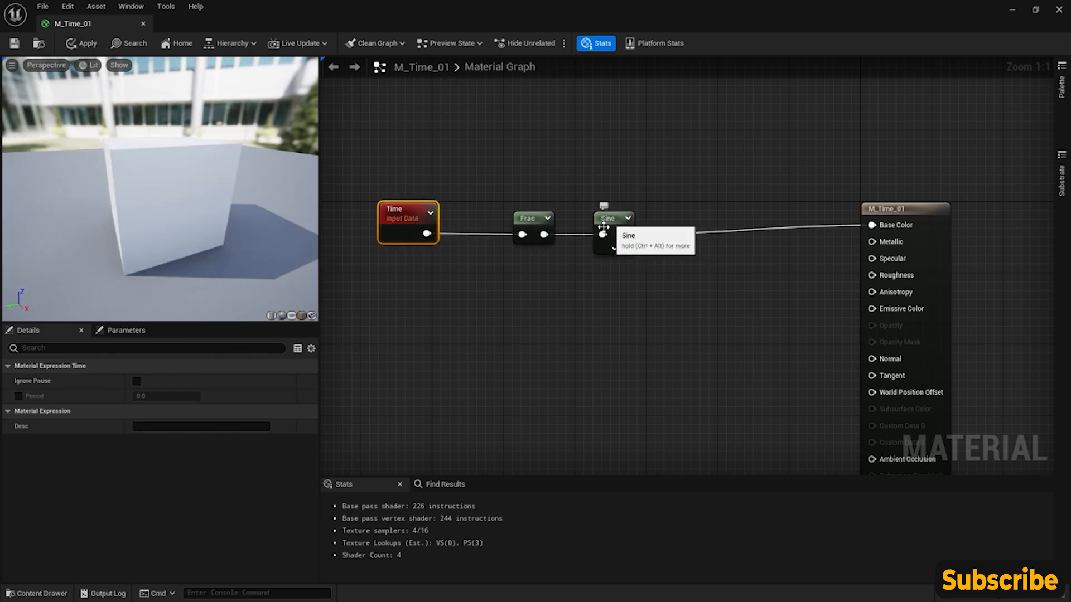
drag(537, 219, 501, 219)
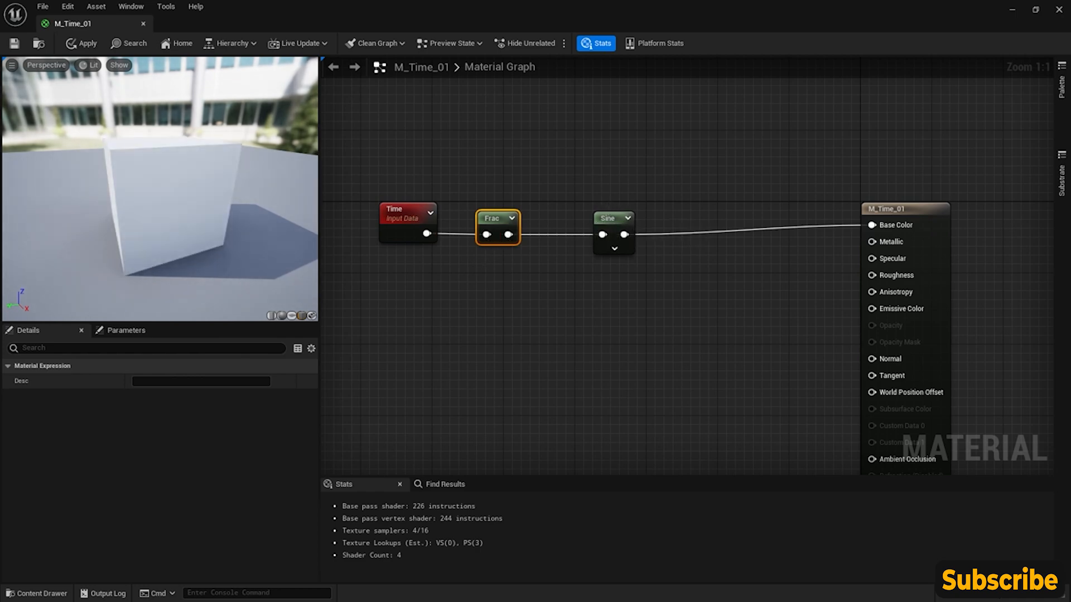
right_drag(467, 268, 484, 249)
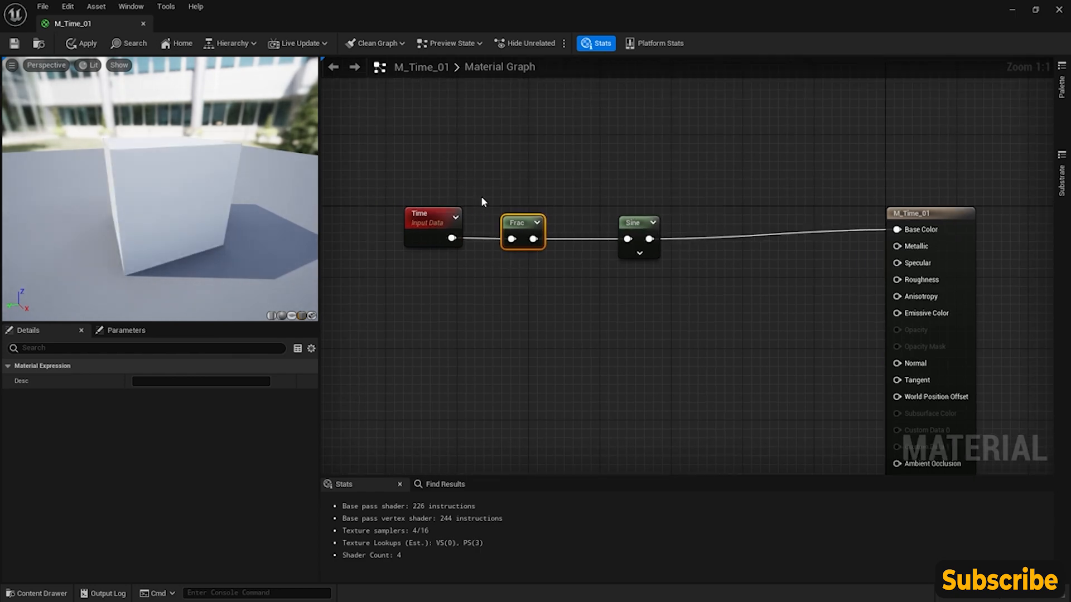
drag(485, 183, 691, 276)
key(Delete)
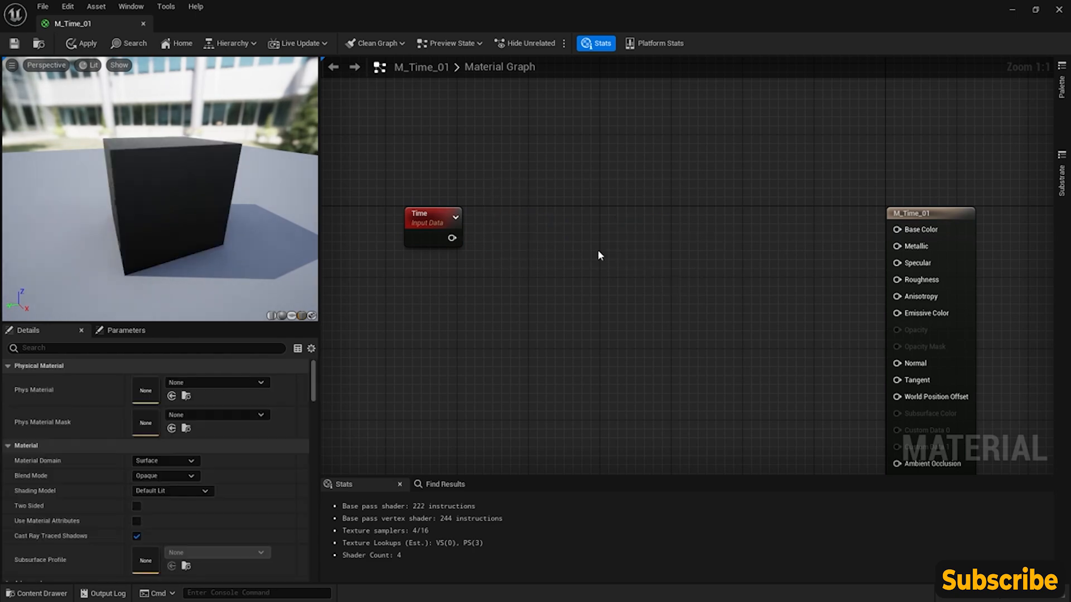
right_click(565, 226)
text(texur)
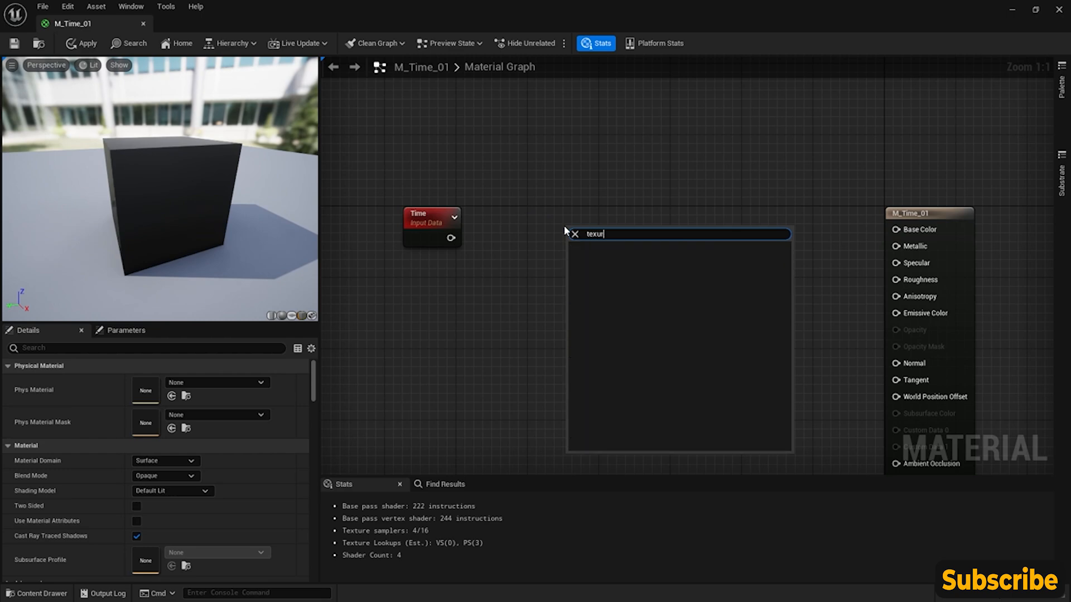
key(Return)
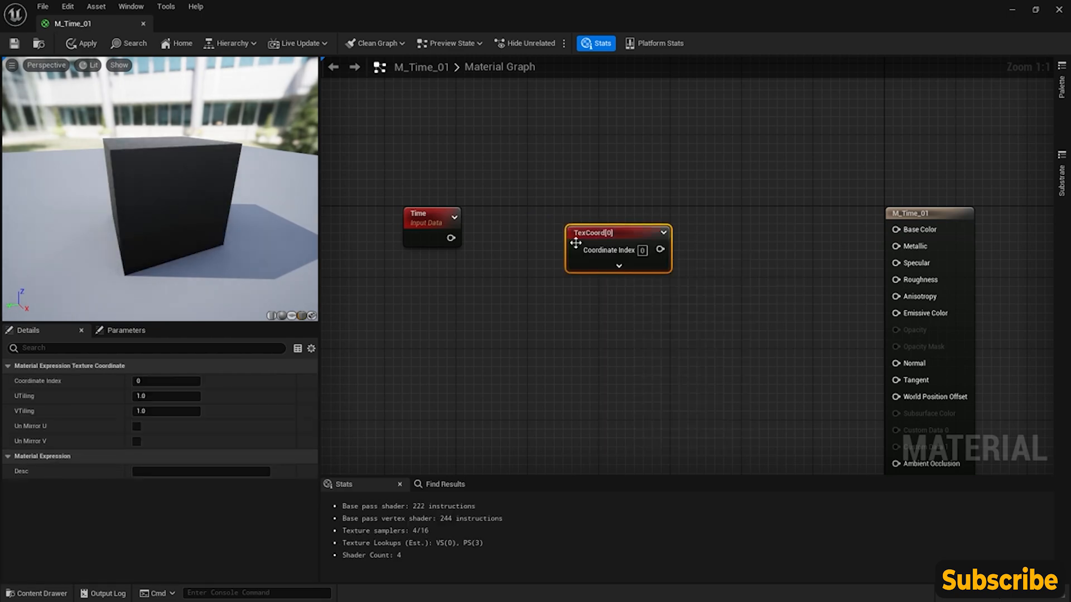
key(Delete)
- Add a Texture Sample node between the Time node and the material node, level with Time
right_click(604, 235)
text(texture)
key(Return)
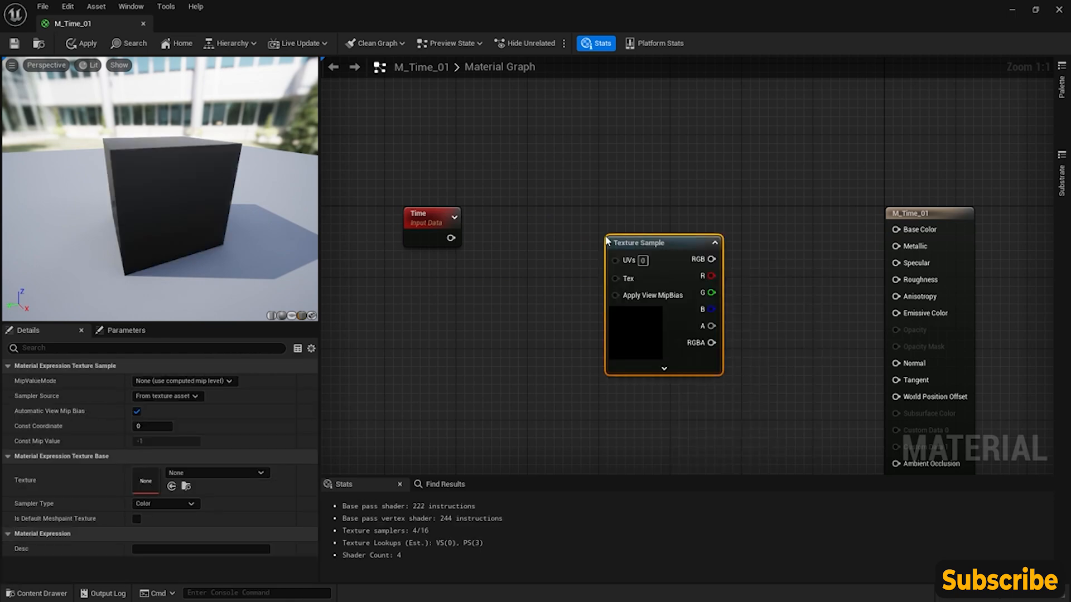
drag(647, 242, 639, 223)
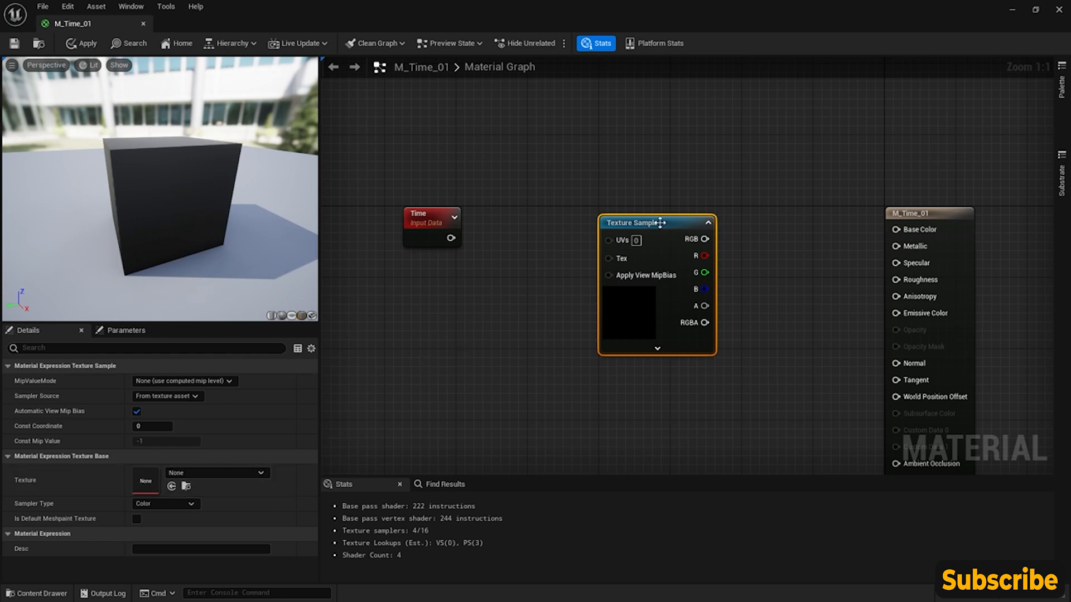
- Assign the AICON-Green face texture to the Texture Sample node
click(220, 472)
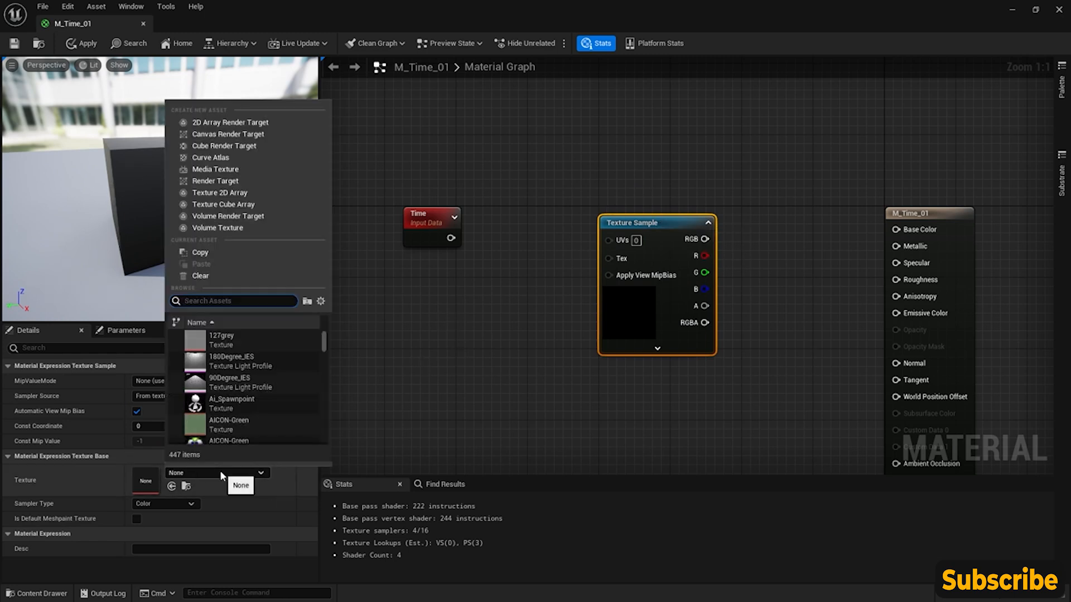
scroll(241, 412, down, 8)
scroll(267, 366, up, 8)
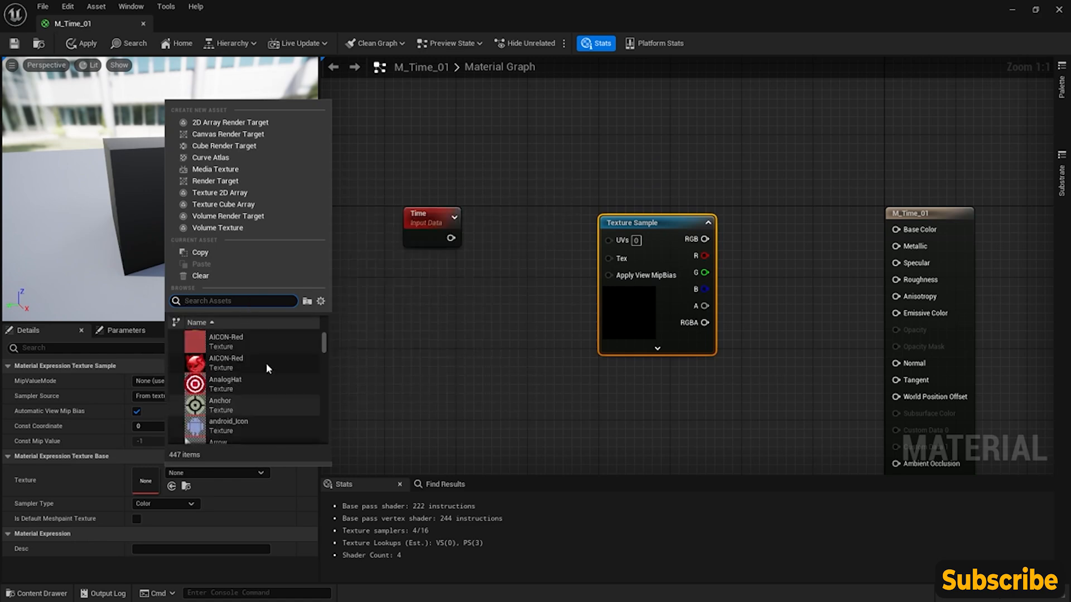
mouse_move(230, 390)
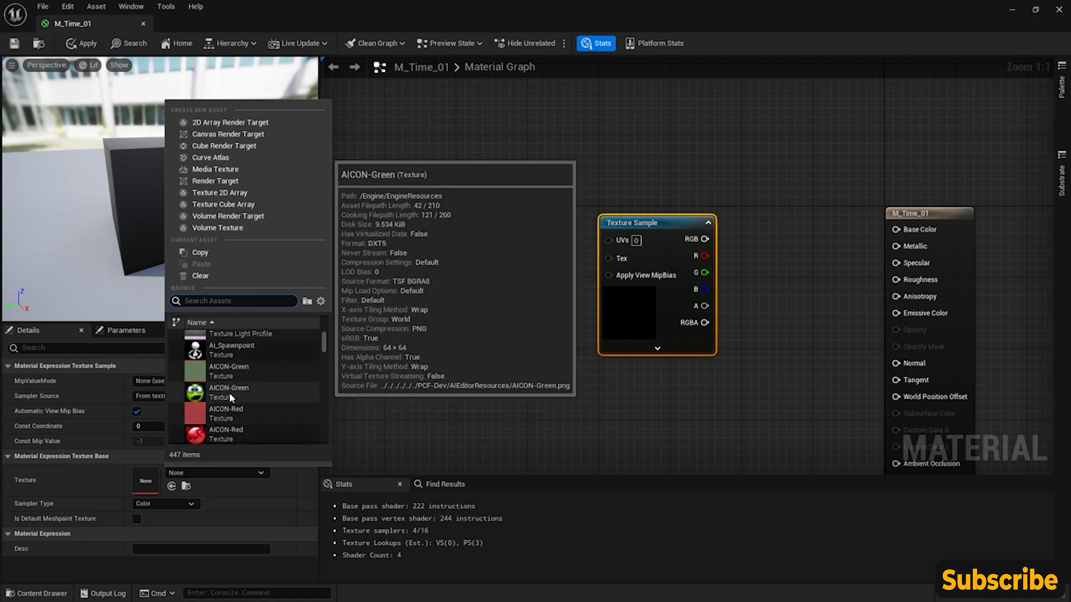
click(233, 391)
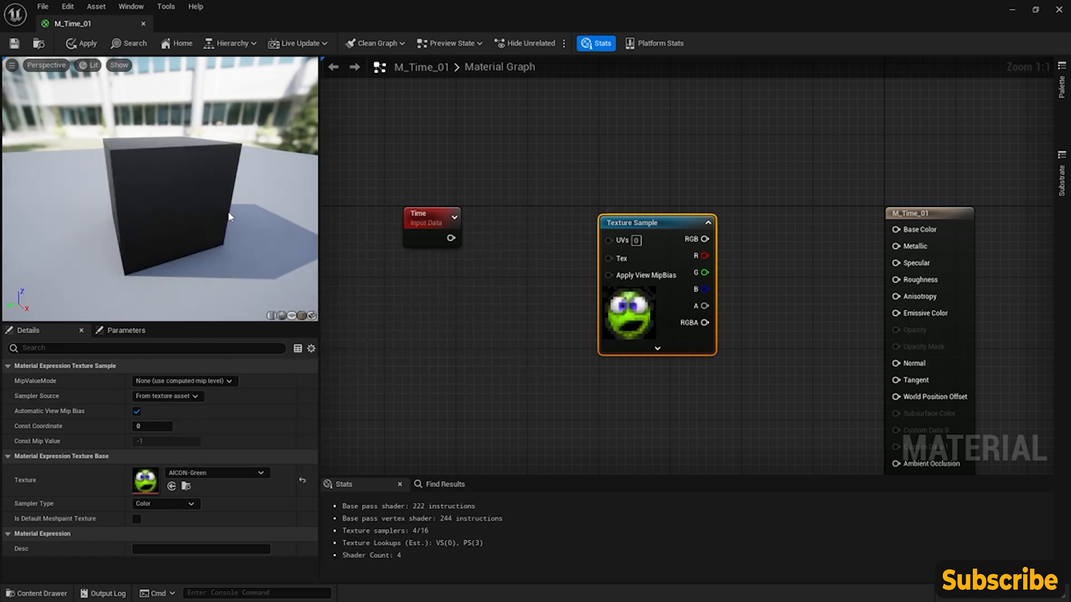
- Connect the Texture Sample's RGB output to Base Color, check the texture on the cube, and shift the node slightly lower
drag(230, 217, 218, 221)
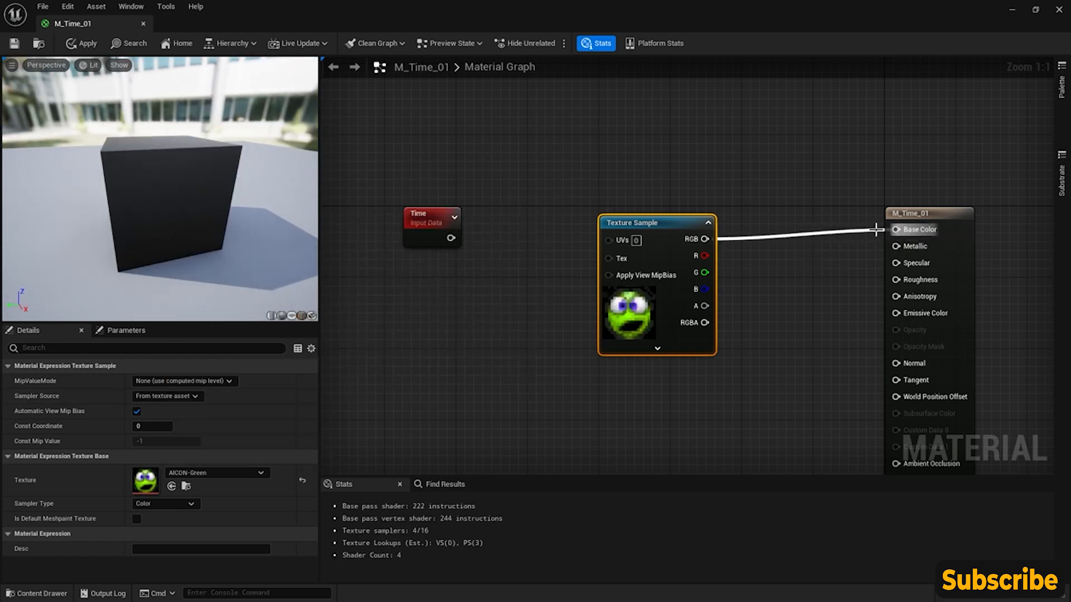
drag(876, 229, 895, 229)
mouse_move(192, 207)
mouse_down()
mouse_move(221, 226)
mouse_move(192, 207)
mouse_move(208, 195)
mouse_up()
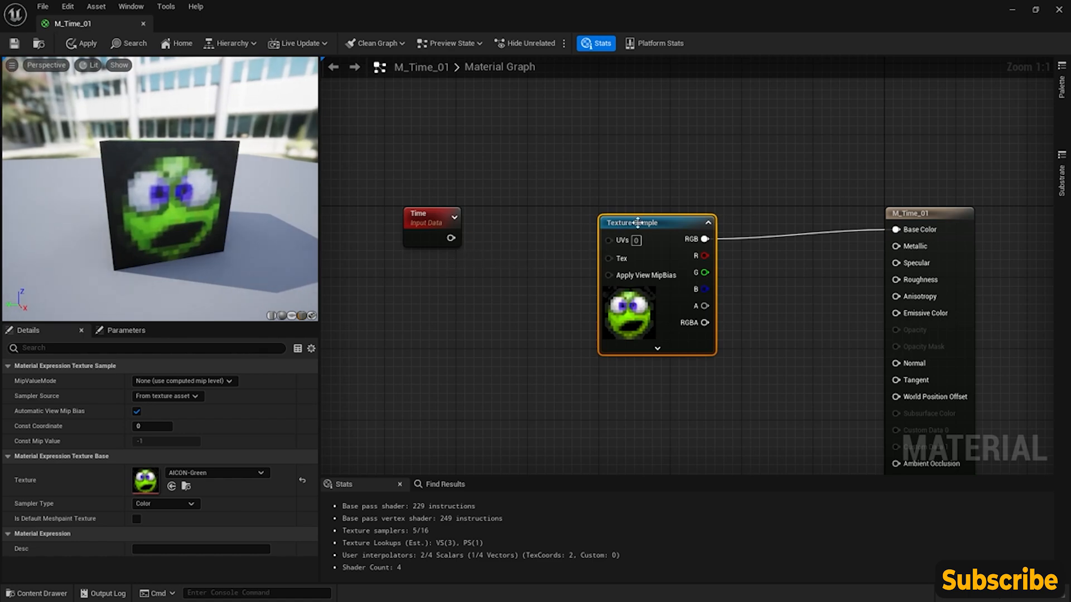
drag(637, 223, 646, 251)
- Add a TextureCoordinate node connected to the Texture Sample's UVs and place it below and well before the Time node
right_click(424, 275)
text(texture c)
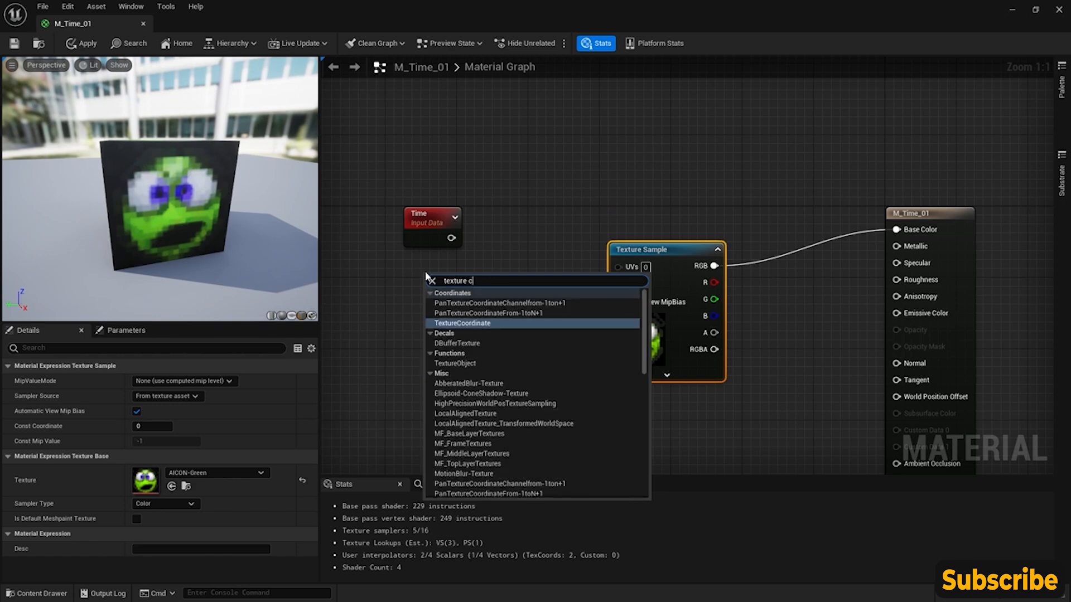
key(Return)
drag(465, 271, 465, 262)
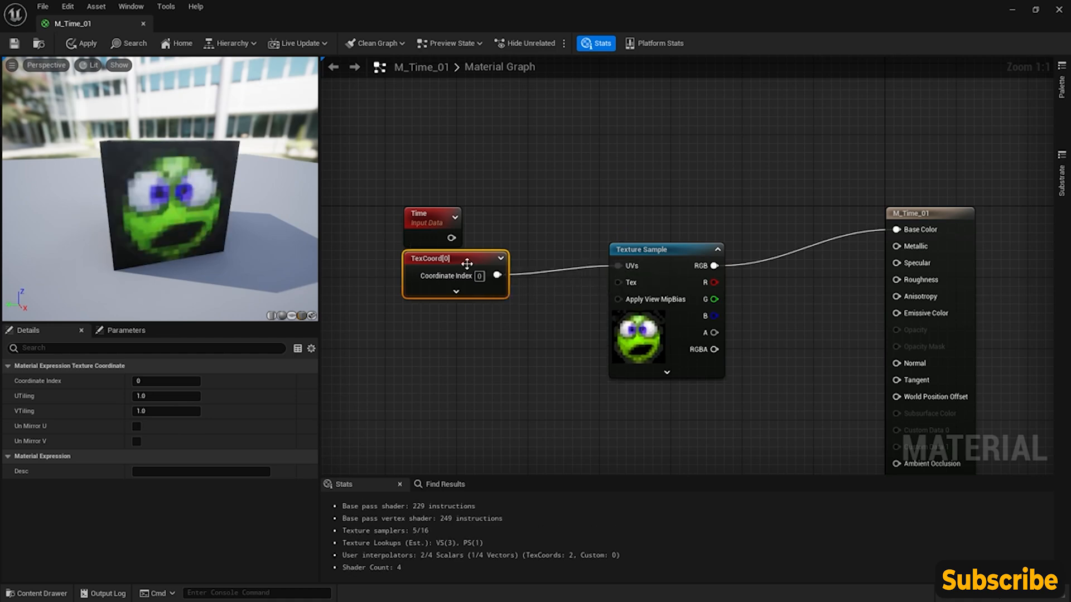
drag(469, 256, 362, 255)
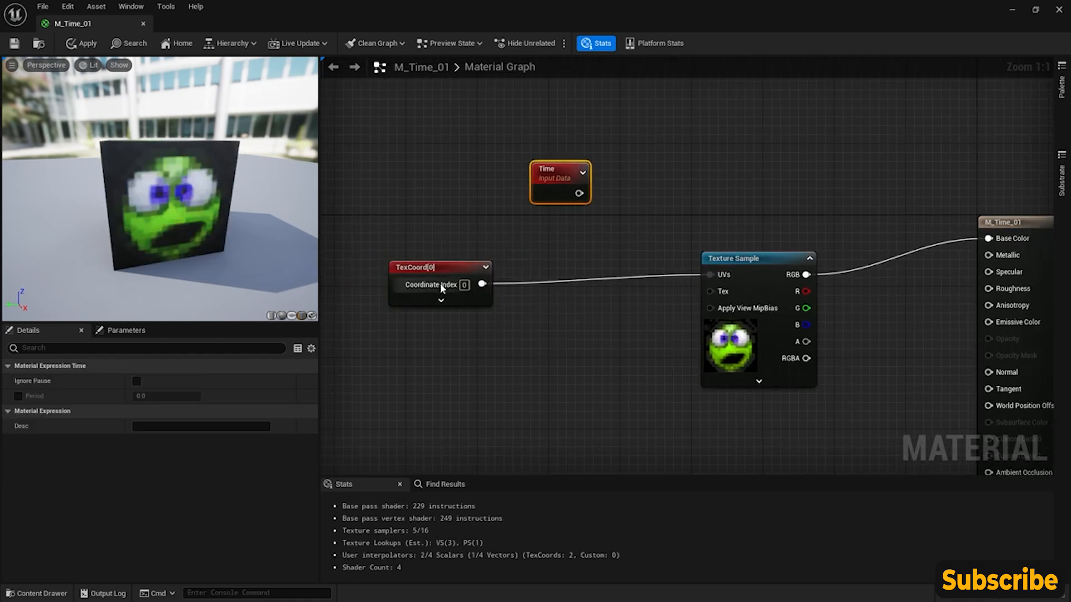
- Place an Add node between TexCoord and Texture Sample, with Time feeding input A and TexCoord feeding input B
click(446, 260)
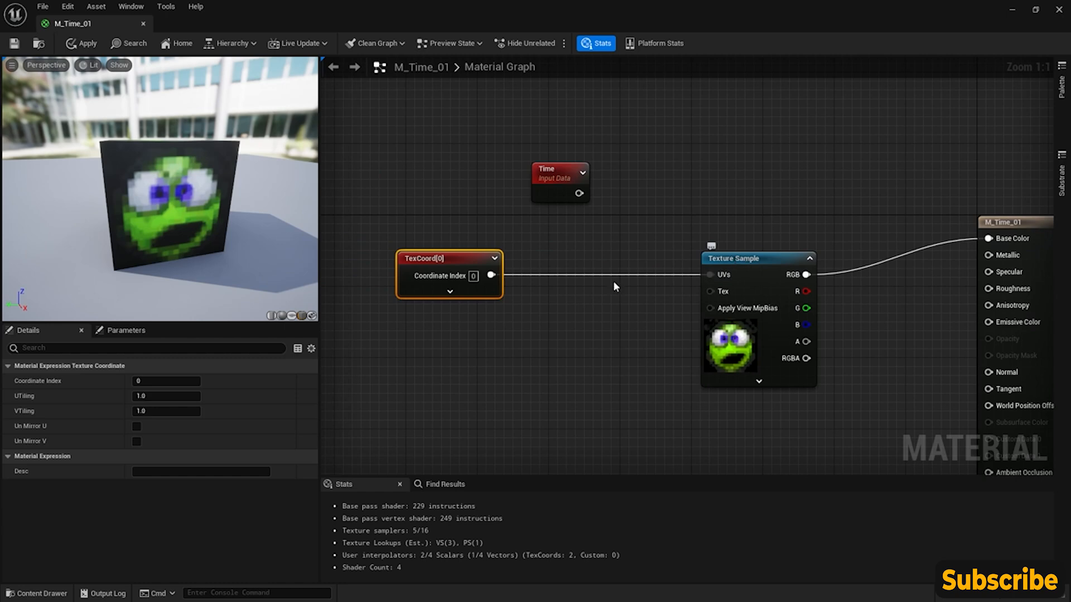
right_click(576, 246)
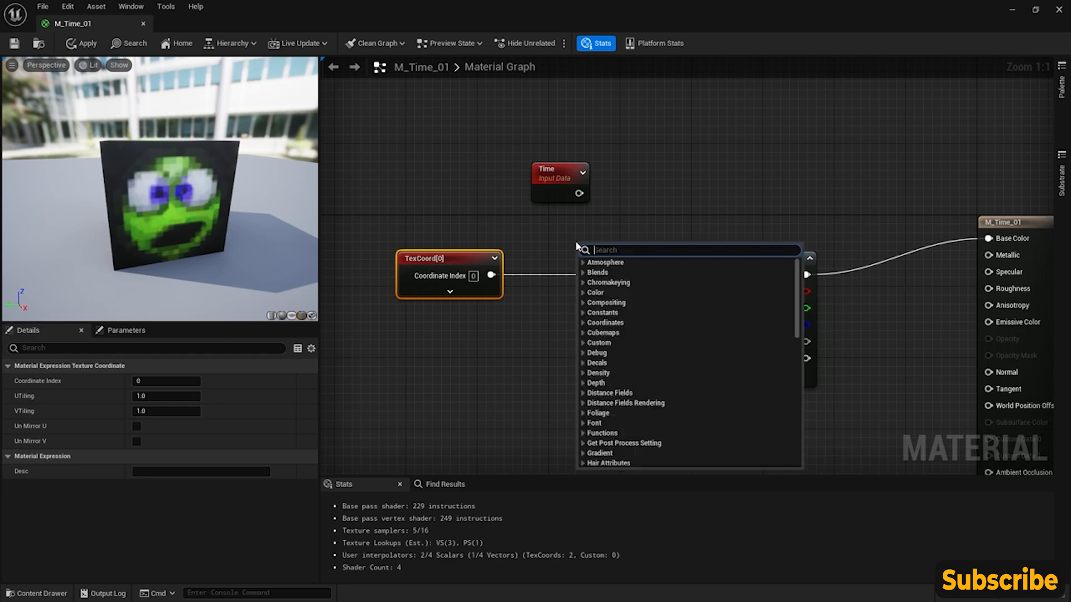
text(add)
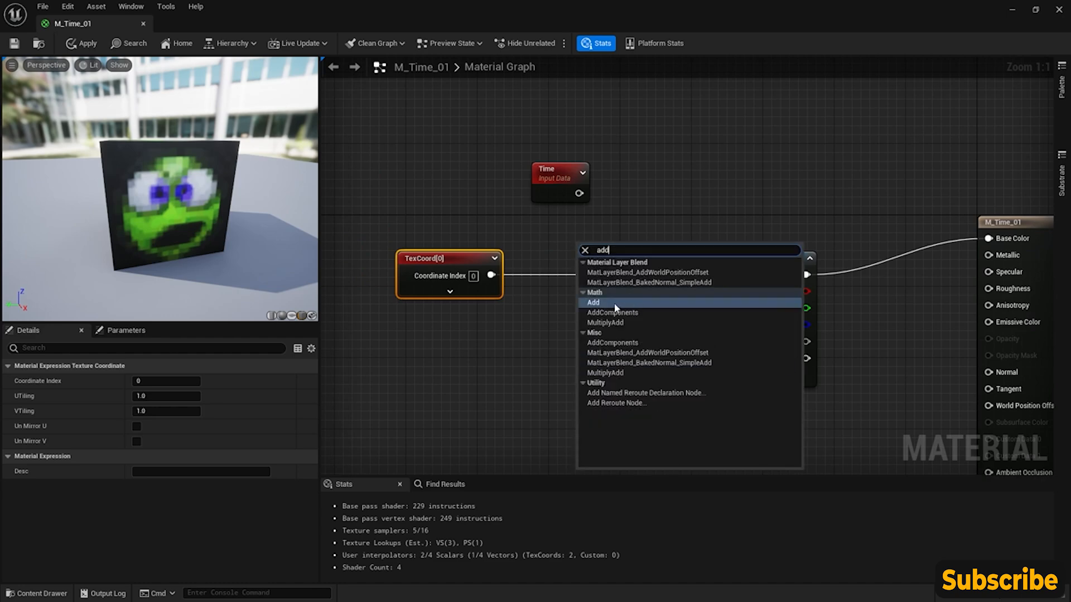
click(609, 302)
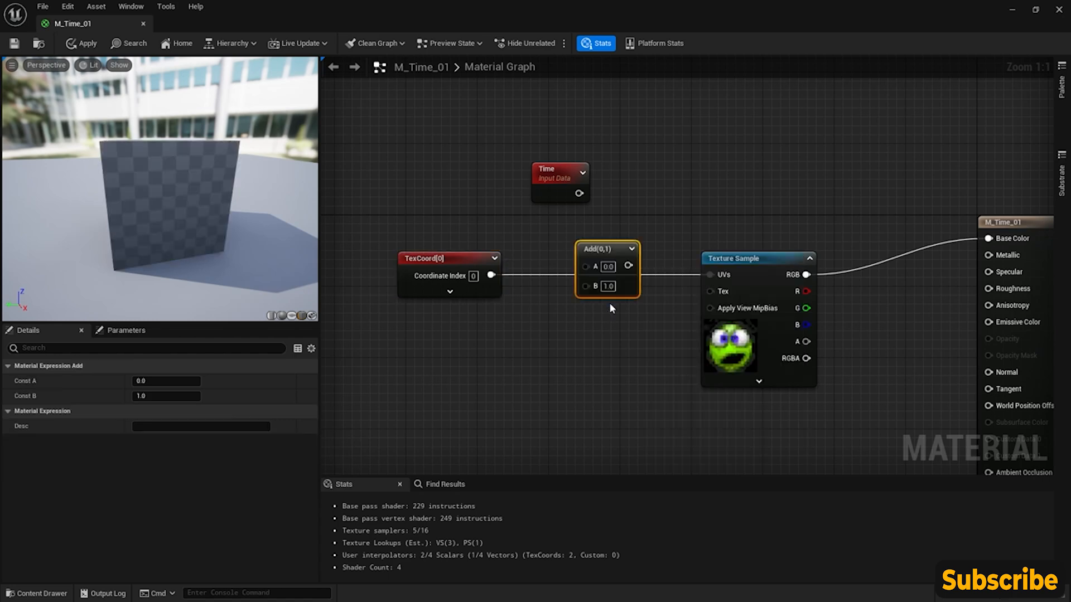
drag(491, 275, 587, 266)
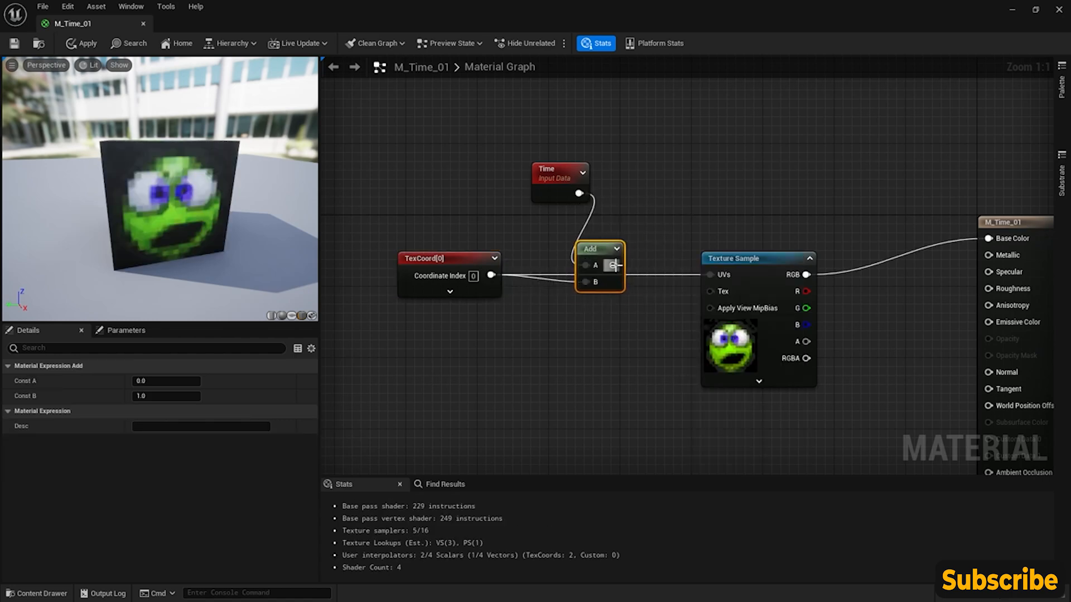
- Shift the Time node slightly back and connect the Add node's output to the Texture Sample's UVs
drag(661, 235, 668, 262)
click(508, 286)
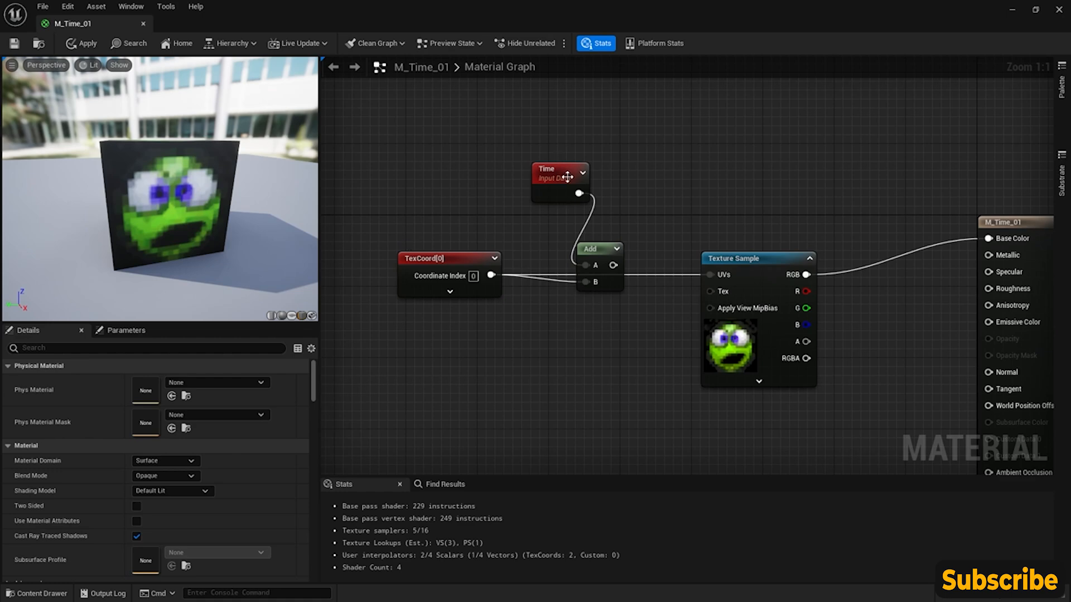
drag(542, 176, 527, 192)
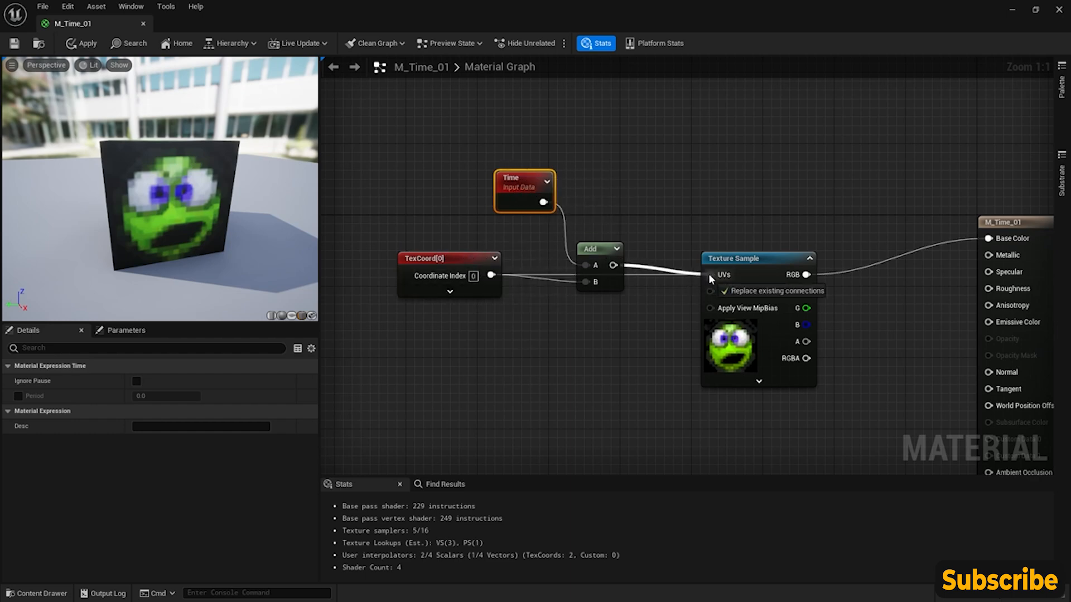
drag(713, 274, 713, 274)
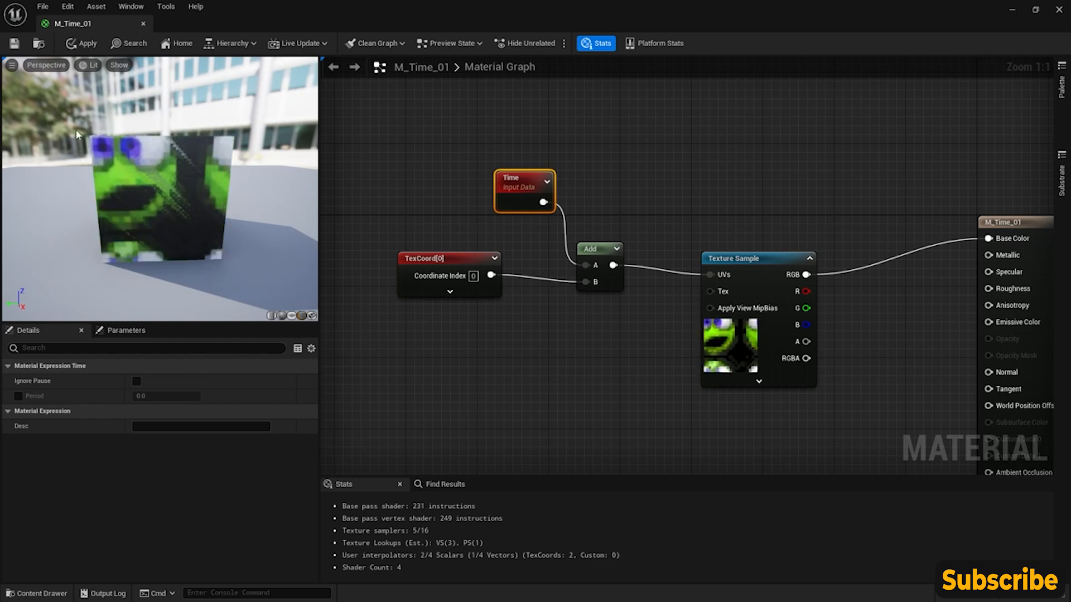
- Move the Time node further back from Add and lower the TexCoord node to make room between them
right_drag(410, 274, 449, 274)
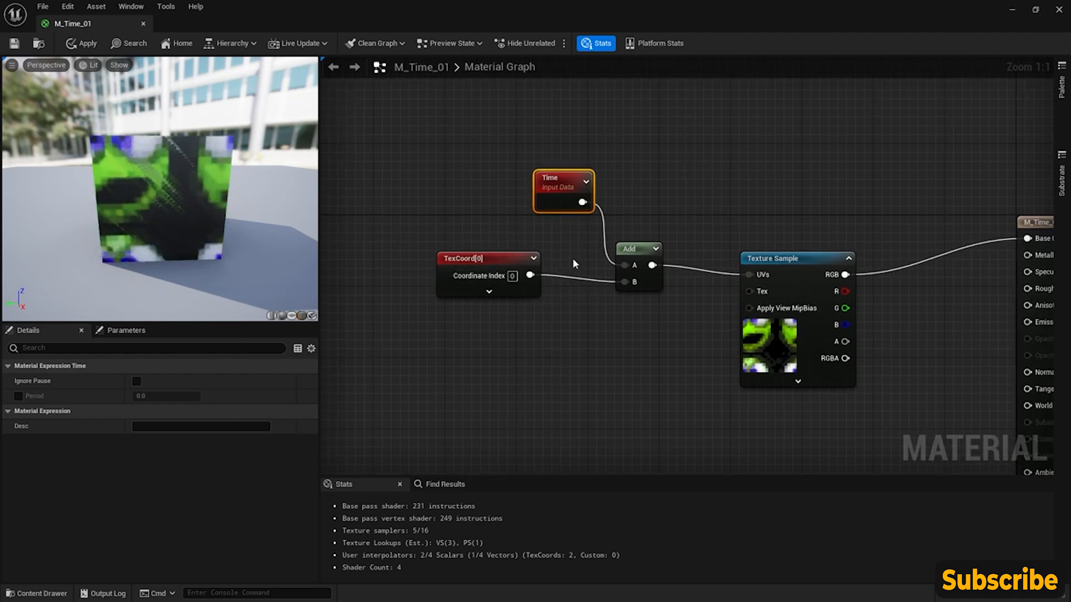
drag(557, 182, 467, 174)
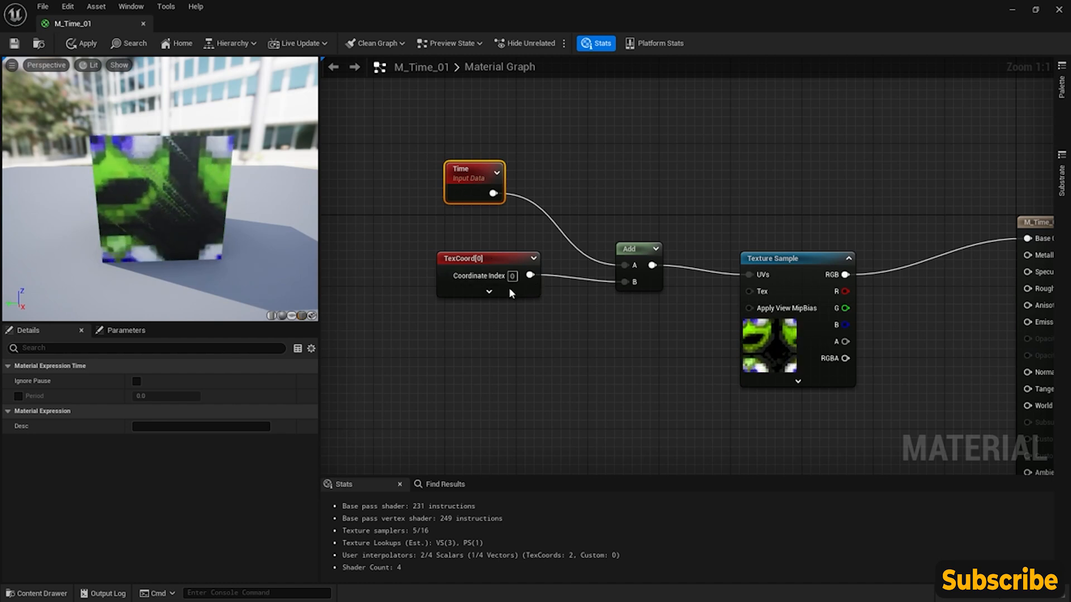
click(499, 269)
drag(498, 269, 497, 321)
drag(475, 171, 424, 196)
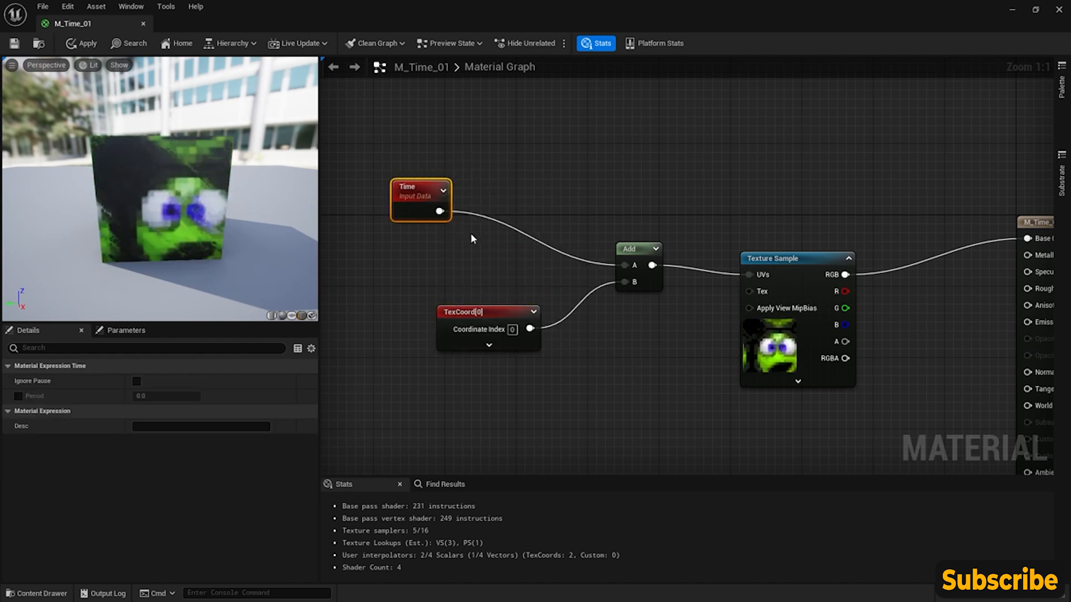
- Insert a Multiply node between Time and Add, wiring Time into A and its result into Add's A input
right_click(501, 188)
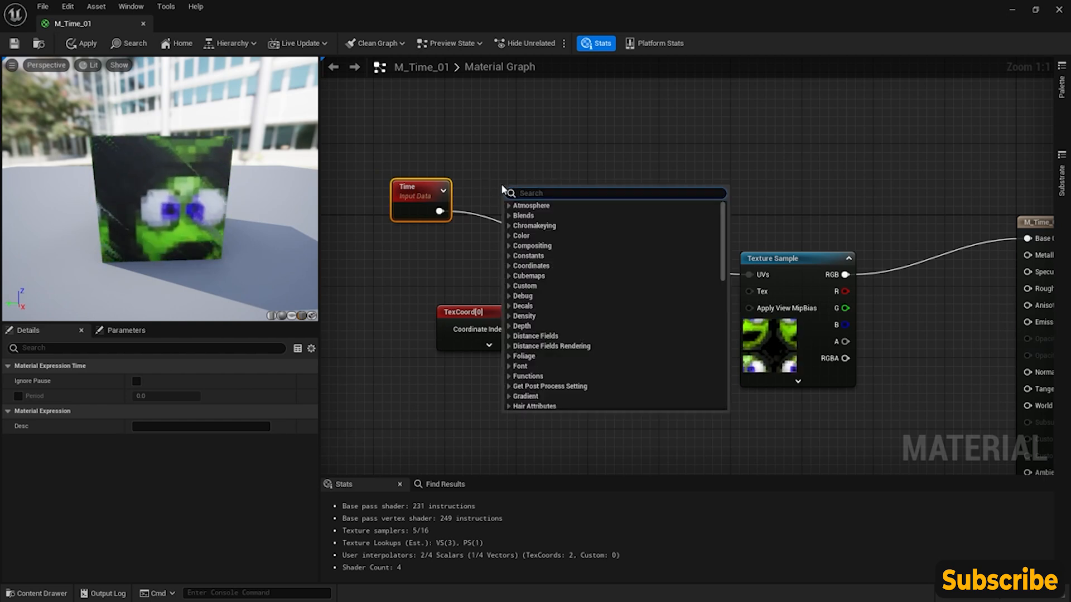
text(mul)
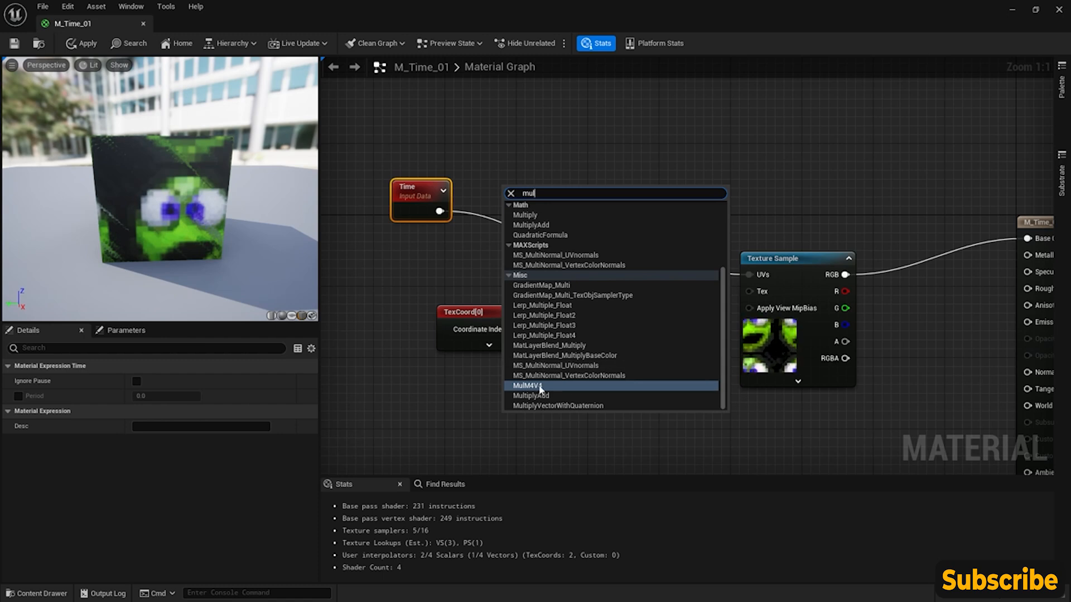
click(530, 216)
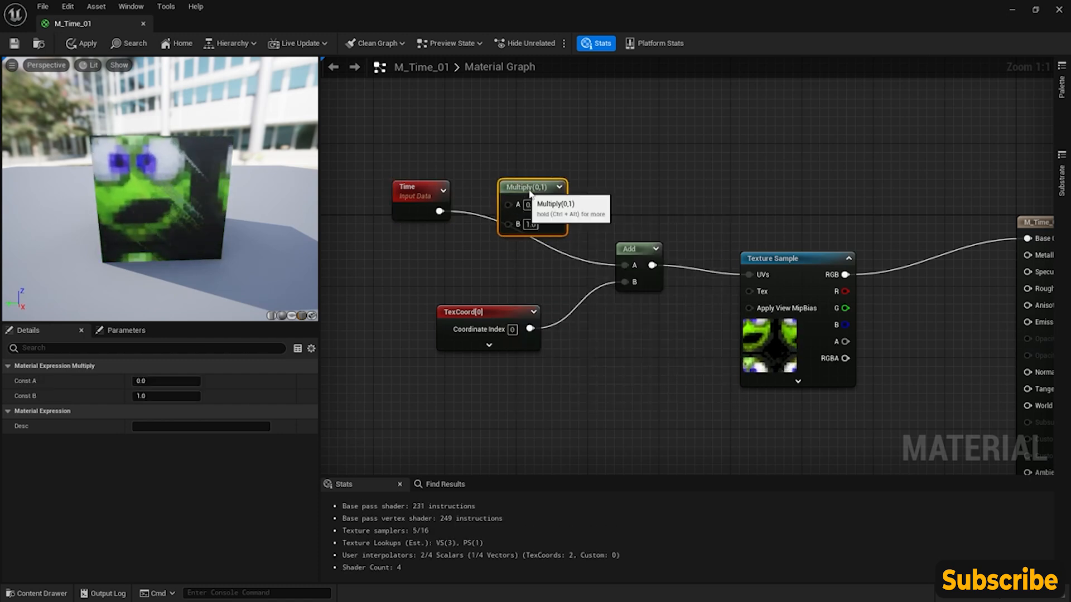
drag(478, 212, 544, 217)
drag(625, 265, 624, 266)
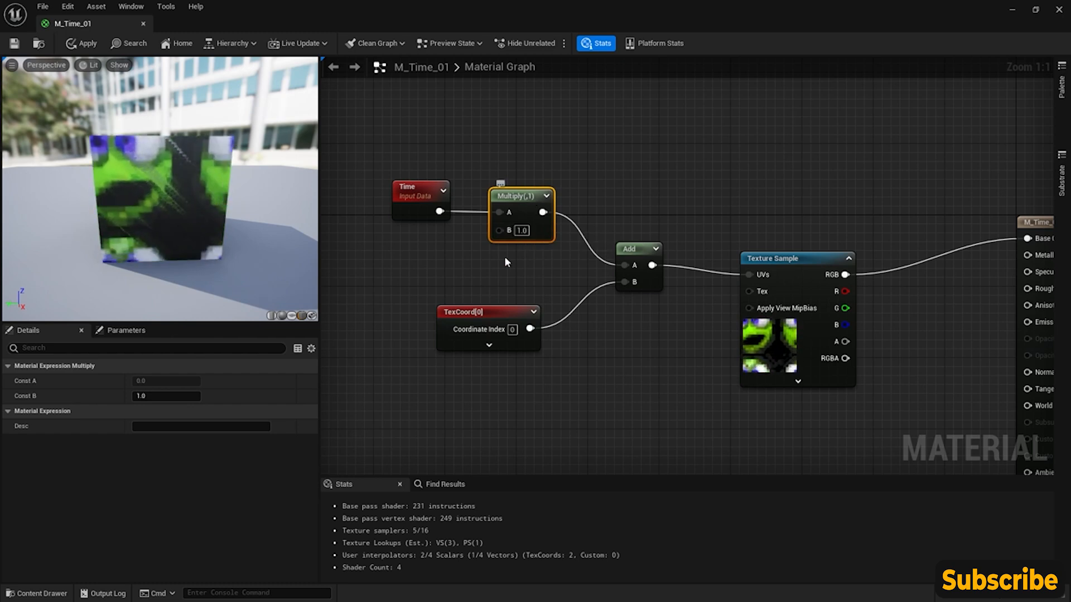
- Set the Multiply node's B value to 0.5
click(523, 231)
text(0.5)
key(Return)
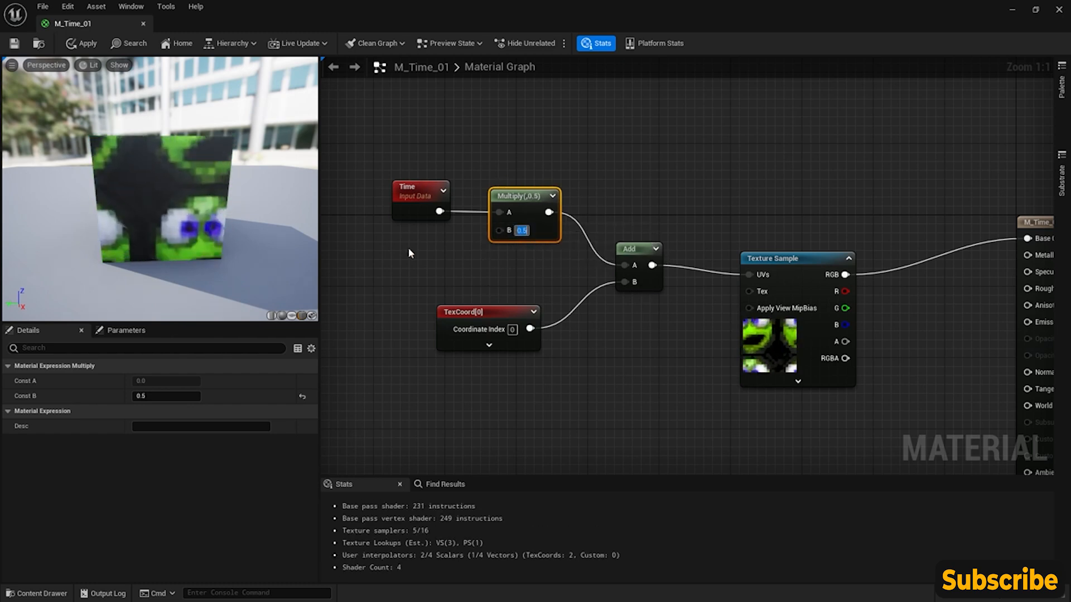
- Set the Multiply node's B value to 0.1 to slow the texture's movement
click(521, 230)
text(0.1)
key(Return)
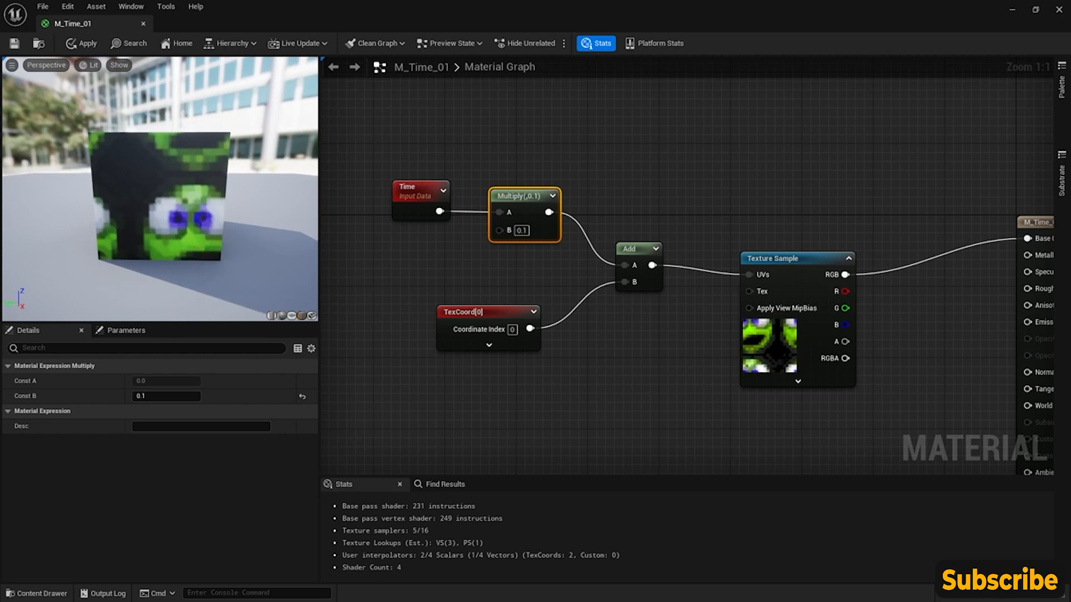
- Move the Time, Multiply, TexCoord and Add nodes together away from the Texture Sample to free space before it
drag(373, 155, 378, 184)
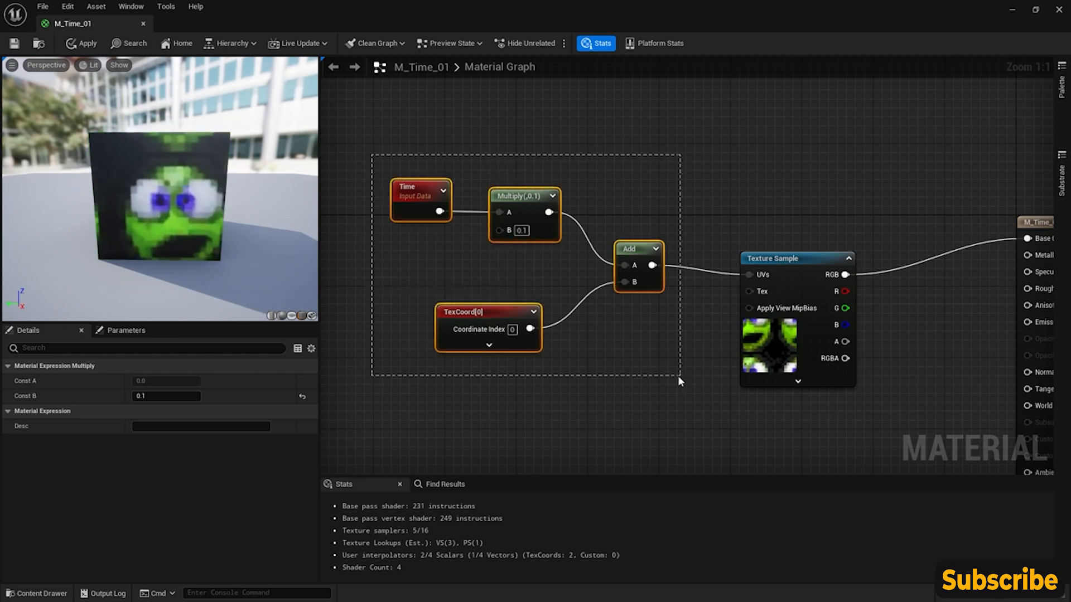
drag(681, 377, 681, 377)
click(681, 377)
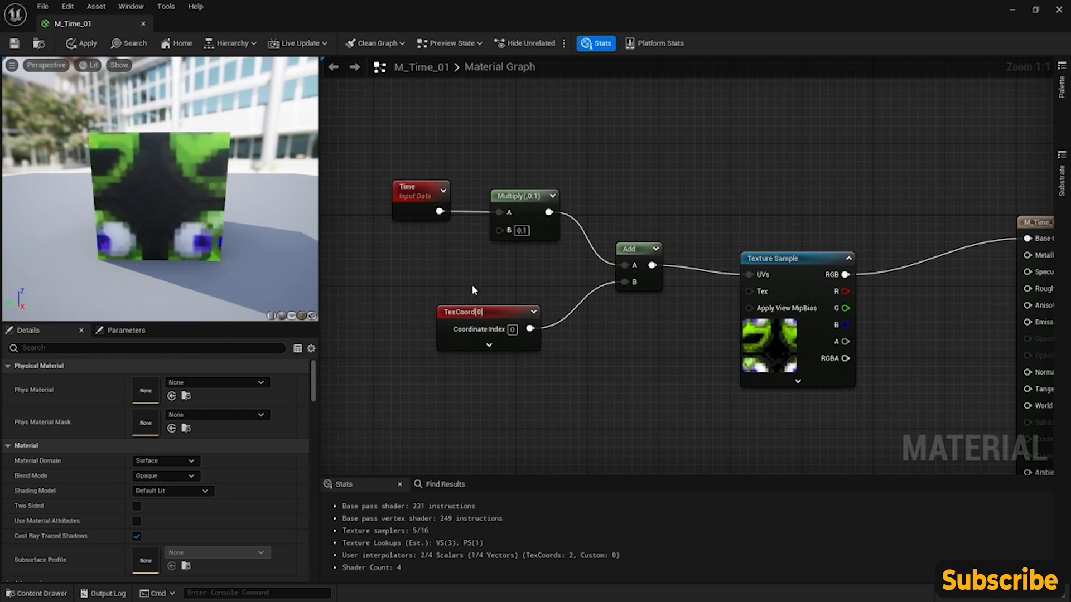
drag(371, 148, 638, 353)
drag(631, 249, 558, 259)
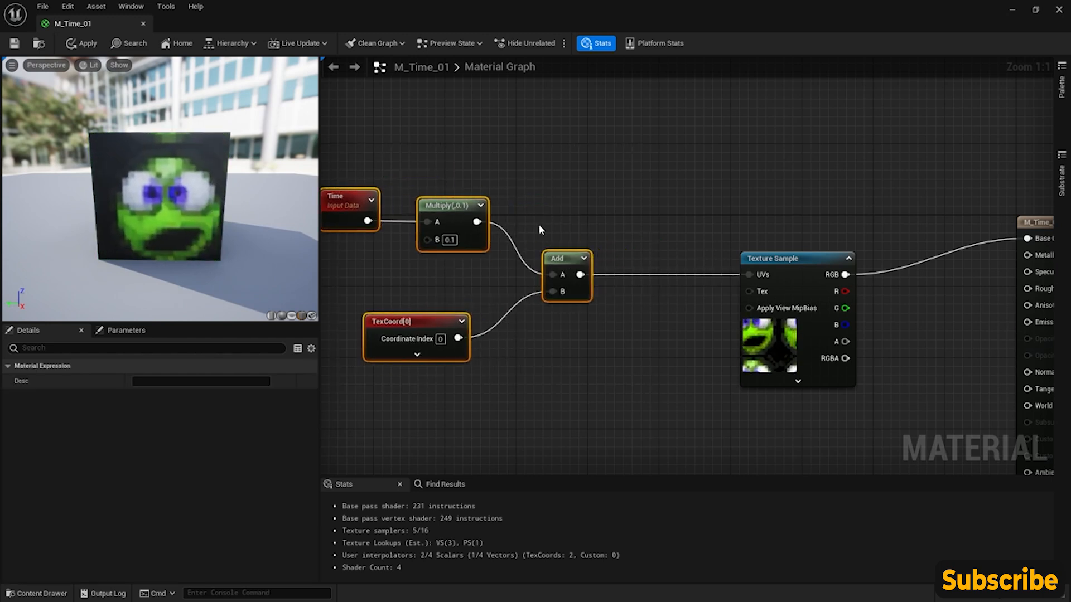
right_drag(539, 229, 642, 222)
- Insert a Sine node between Add and the Texture Sample's UVs, and inspect the effect up close on the cube
right_click(699, 212)
text(sing)
key(BackSpace)
text(e)
key(Return)
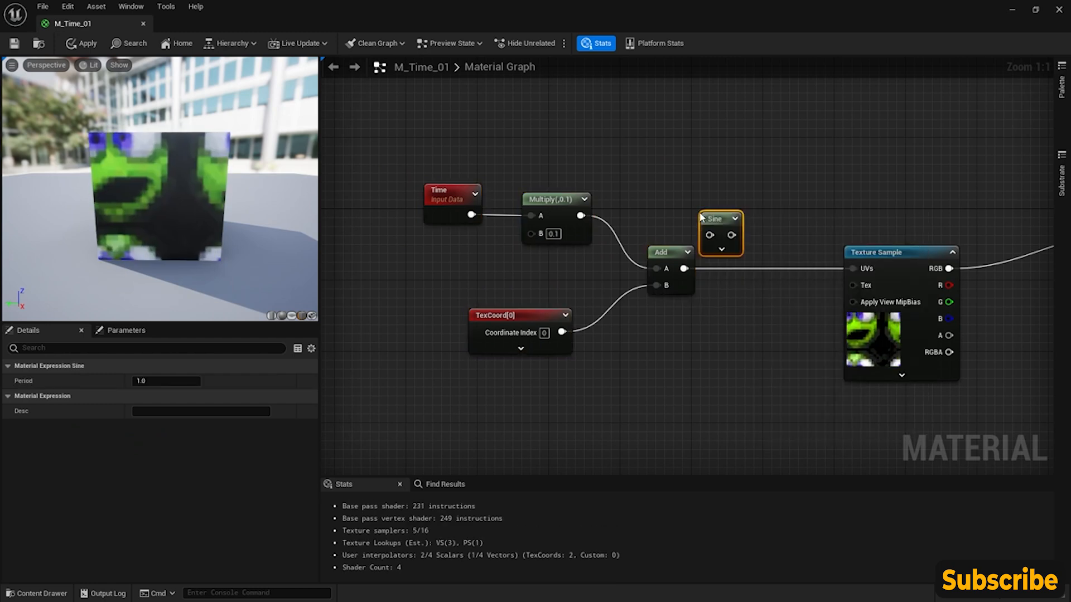
drag(716, 222, 850, 269)
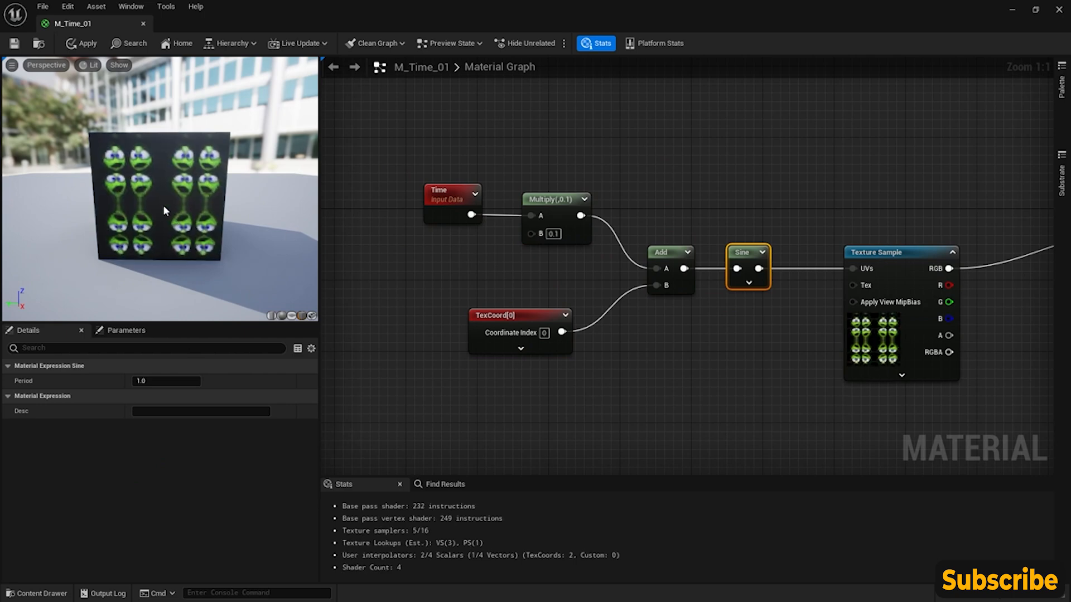
mouse_move(163, 205)
mouse_down()
mouse_move(223, 206)
mouse_move(201, 195)
mouse_move(115, 195)
mouse_move(151, 199)
mouse_up()
scroll(163, 205, up, 5)
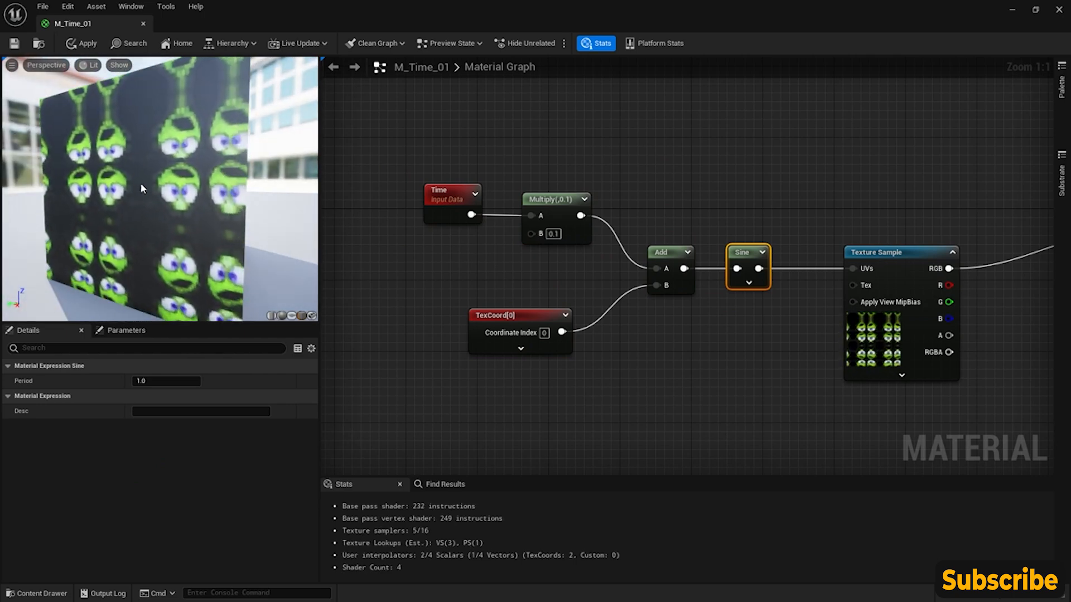
- Rewire the Sine node between Multiply and Add's A input, with Add connected directly to the Texture Sample's UVs
alt+click(737, 269)
alt+click(759, 269)
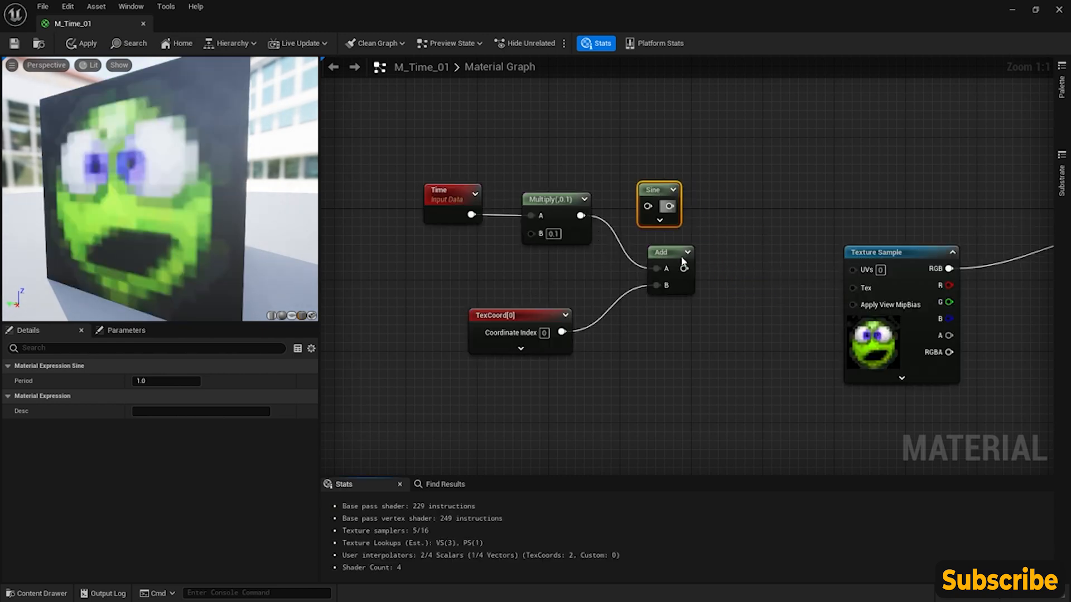
drag(685, 269, 852, 269)
drag(580, 215, 679, 213)
drag(659, 269, 659, 269)
drag(652, 190, 626, 190)
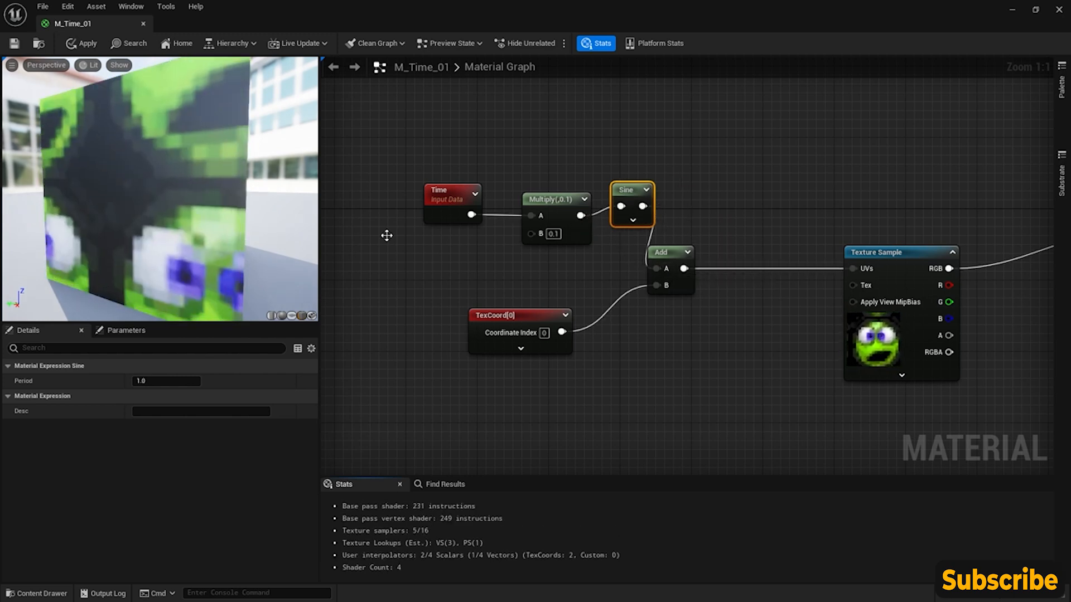
- Space out the Time and Multiply nodes, align Sine level with Multiply, and view the animation on the whole cube
drag(397, 173, 560, 246)
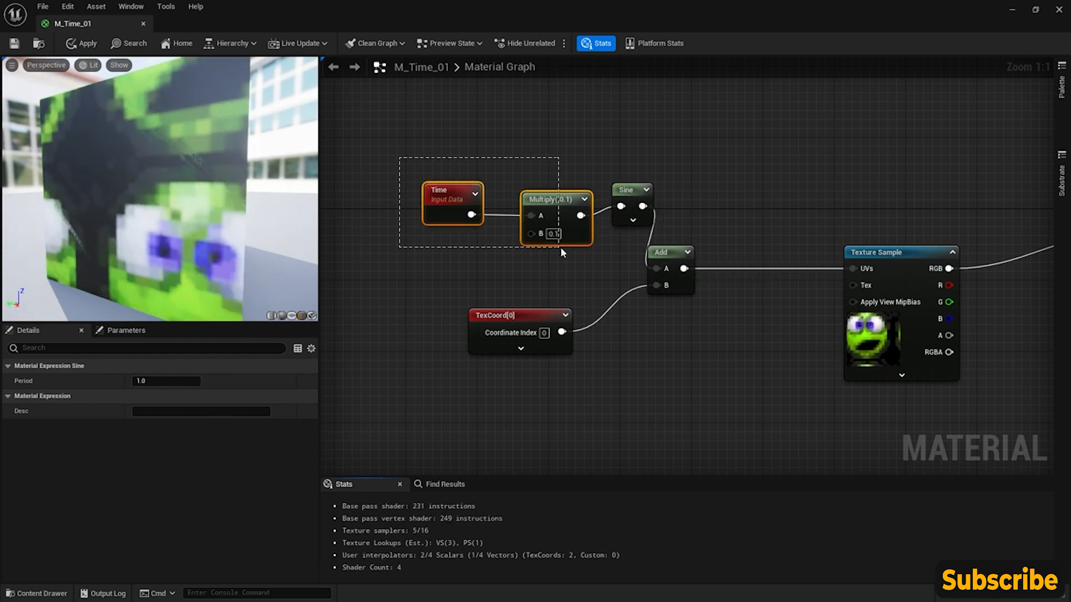
drag(567, 210, 478, 191)
drag(631, 192, 621, 191)
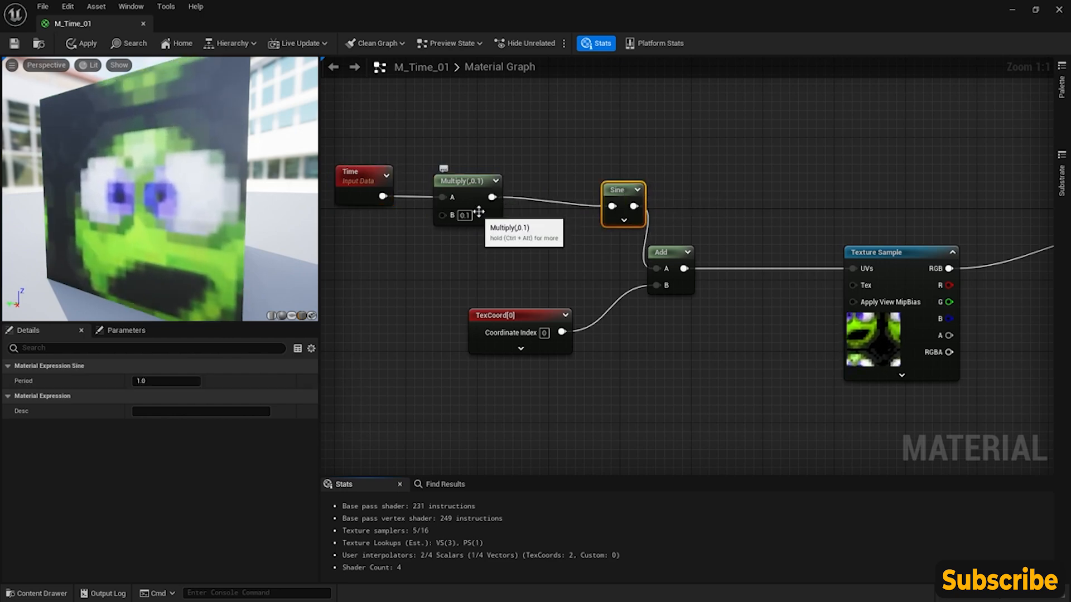
drag(162, 194, 156, 208)
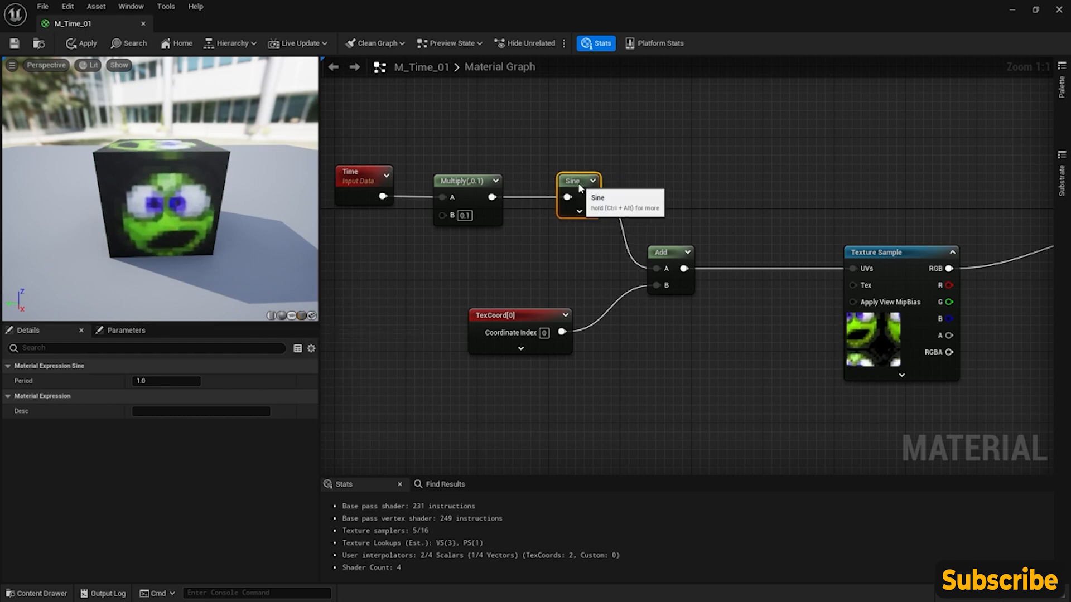
drag(351, 176, 361, 178)
right_drag(390, 244, 427, 249)
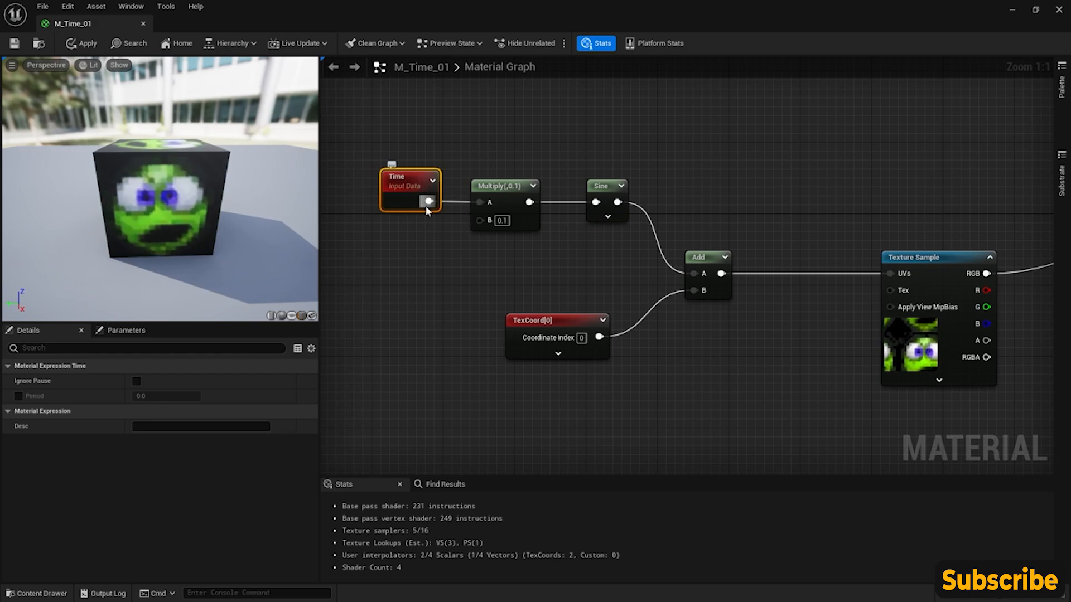
- Insert a Frac node between Multiply and Sine, shifting Sine to make room and lining Frac up with both
click(623, 200)
right_click(556, 165)
text(rf)
key(BackSpace)
key(BackSpace)
text(frac)
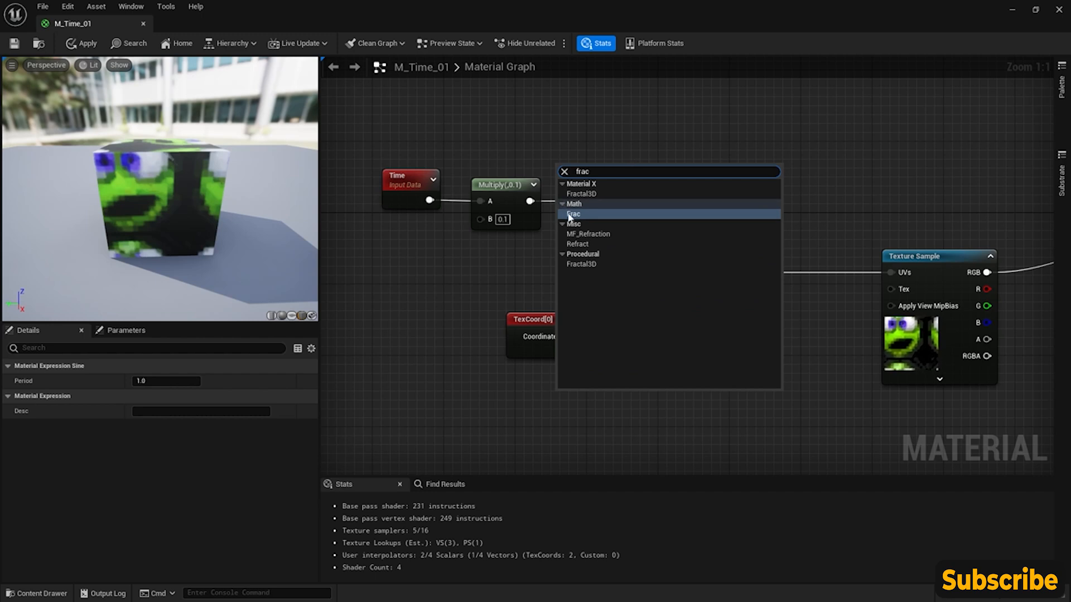
click(569, 216)
drag(565, 187, 613, 201)
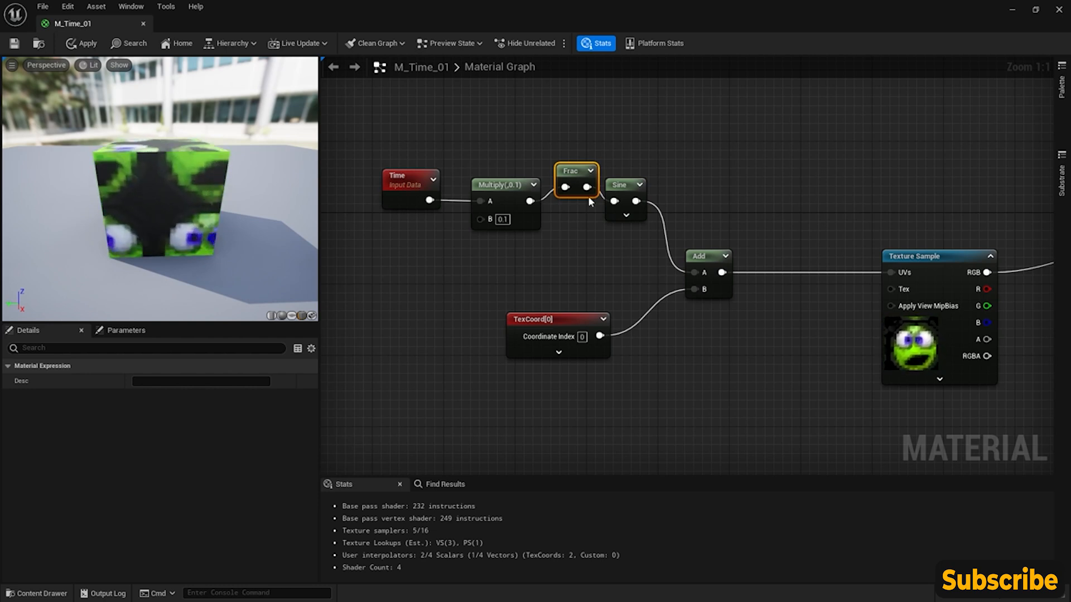
drag(573, 173, 569, 186)
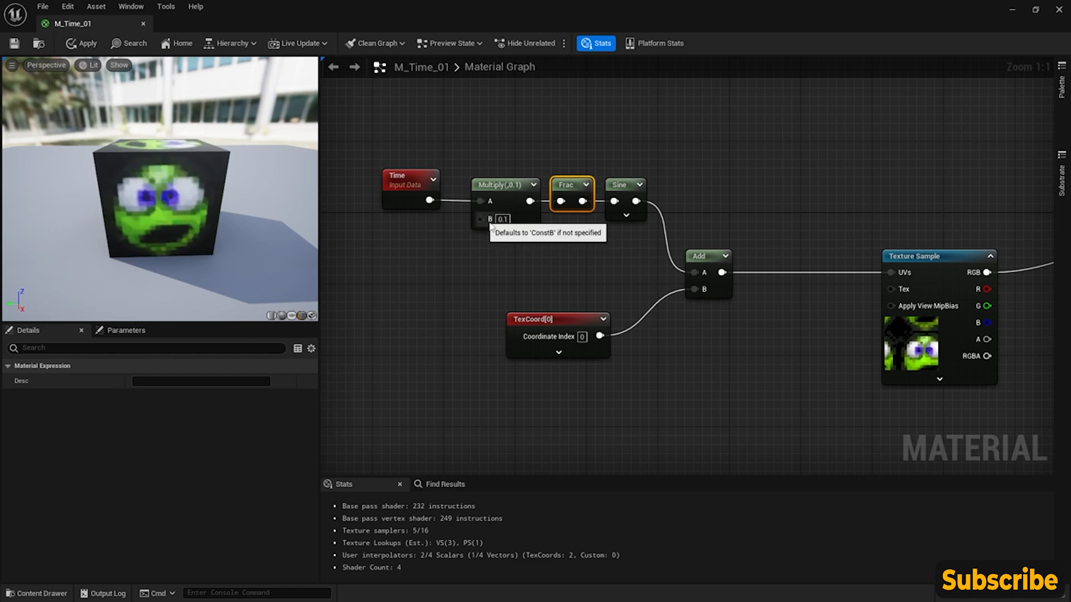
- Examine the complete node graph and the animated texture on the preview cube
right_drag(582, 264, 529, 263)
scroll(528, 261, down, 2)
right_drag(593, 247, 554, 197)
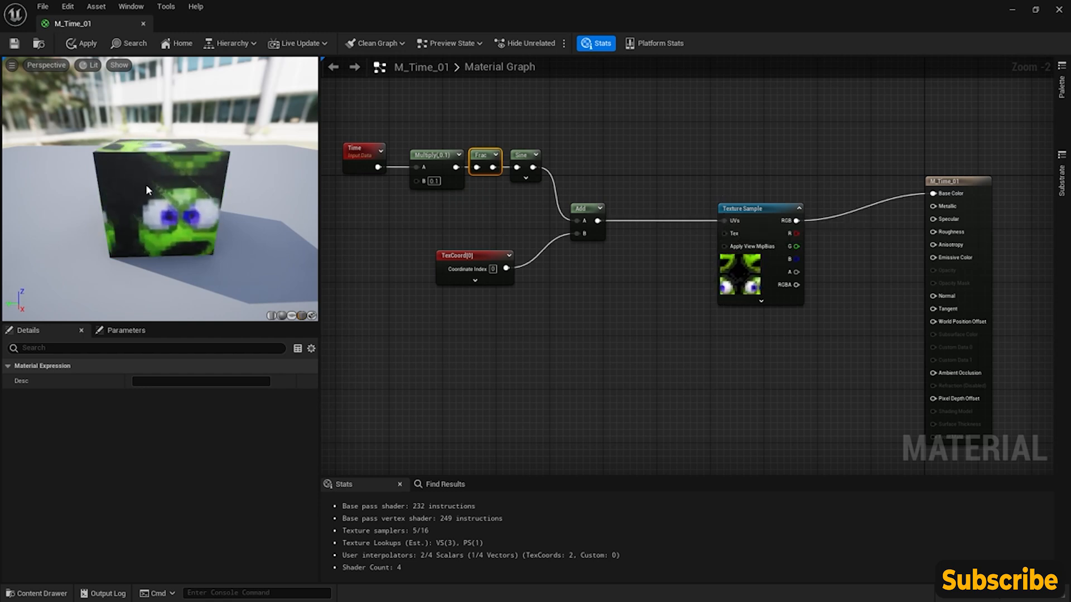
drag(140, 193, 179, 195)
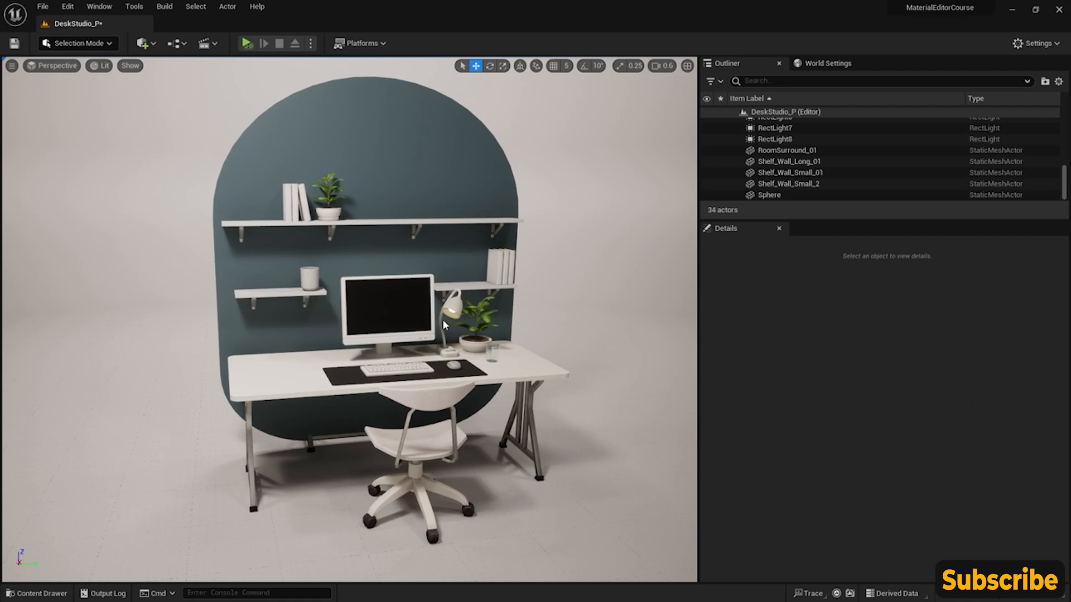
- Open the M_VertexPainting_01 material from the CoreNodes folder and maximize its editor window
click(37, 594)
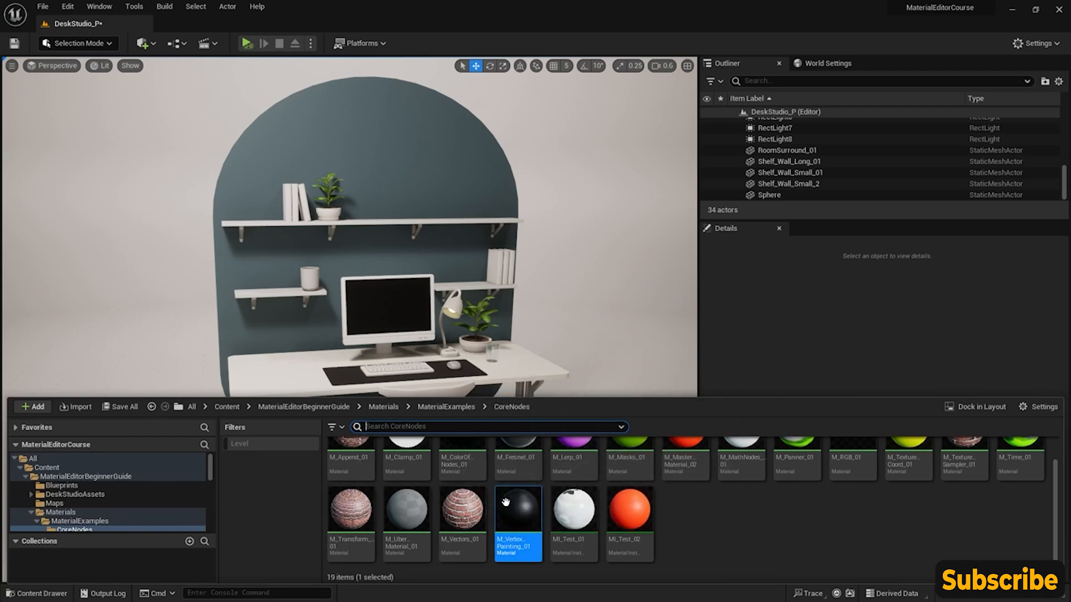
mouse_move(518, 509)
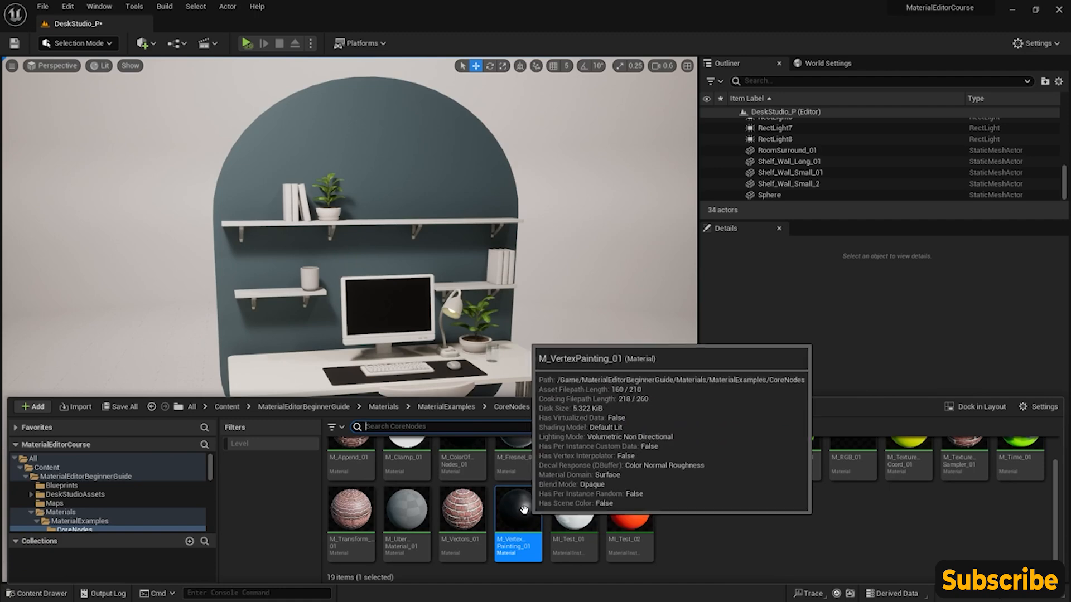
double_click(523, 510)
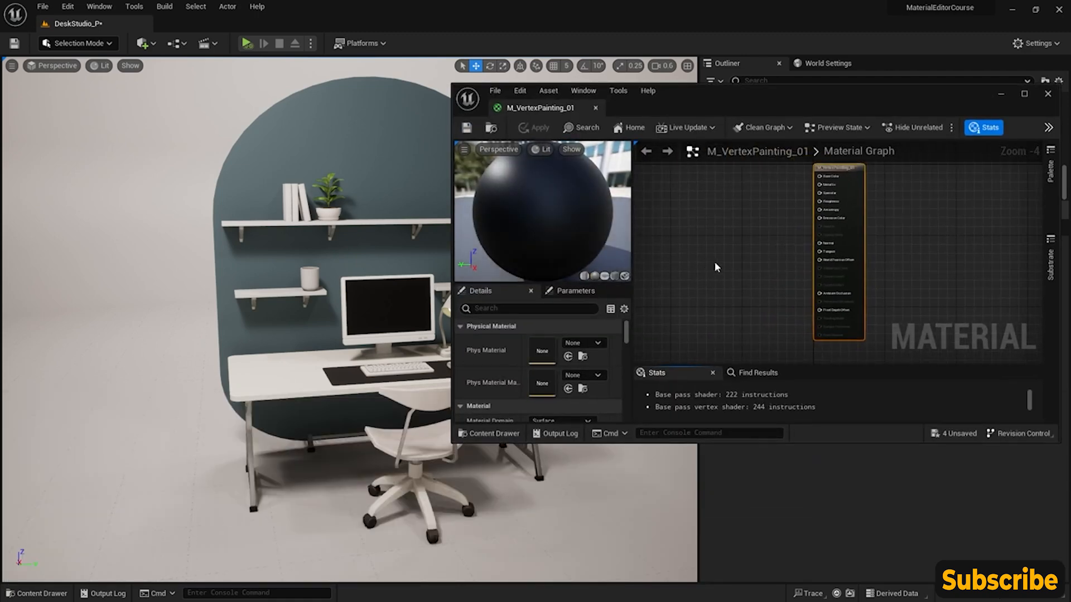
click(1024, 94)
right_drag(517, 181, 658, 275)
scroll(672, 265, up, 3)
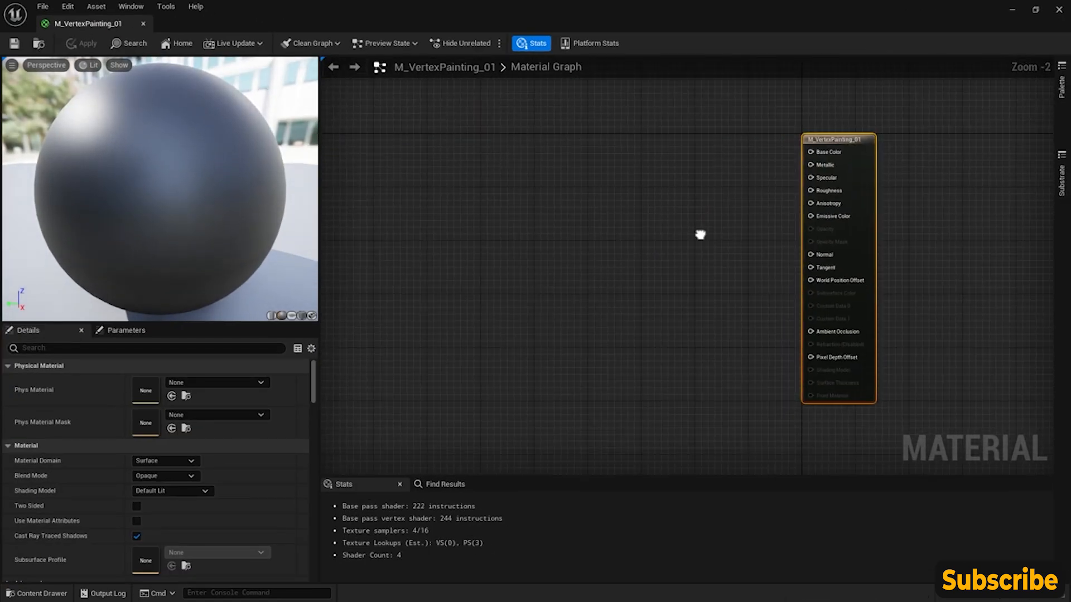
right_drag(717, 236, 723, 233)
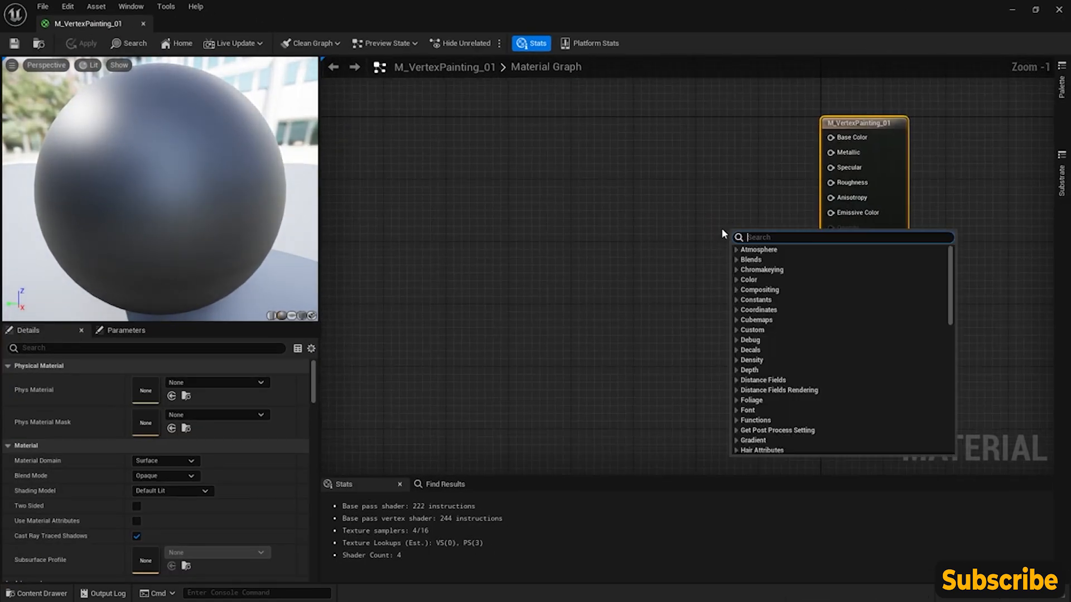
- Add a Vertex Color node to the empty area of the graph beside the main material node
right_click(604, 210)
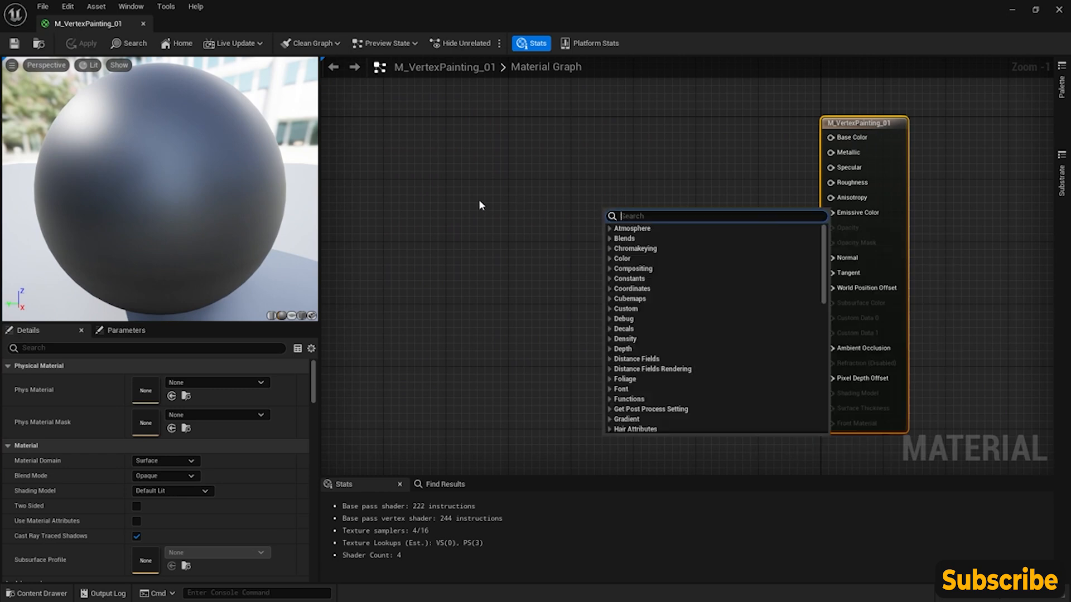
right_click(476, 206)
text(vertex)
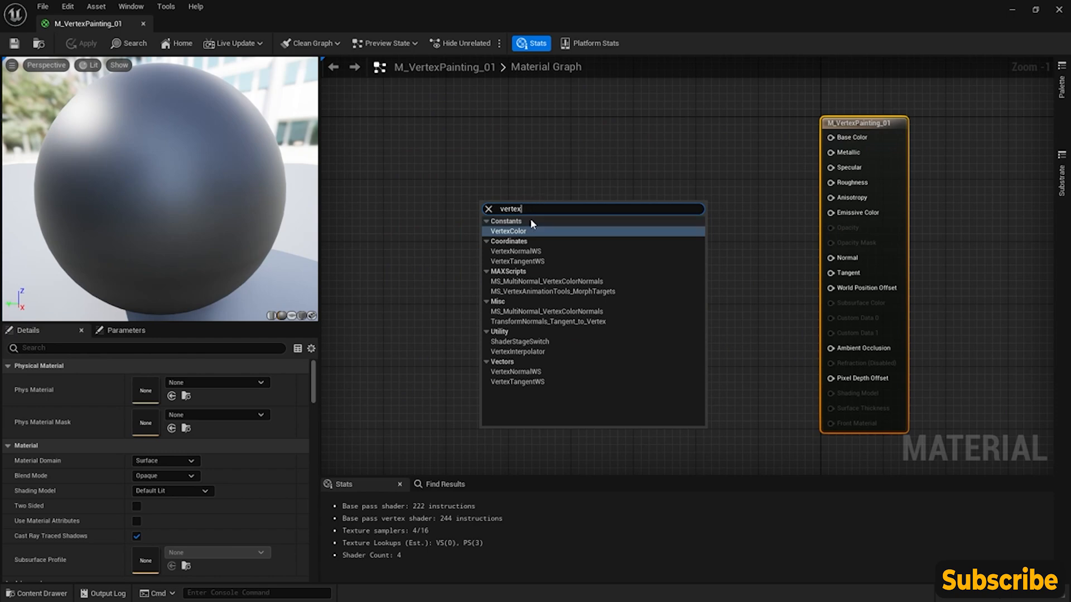
click(510, 232)
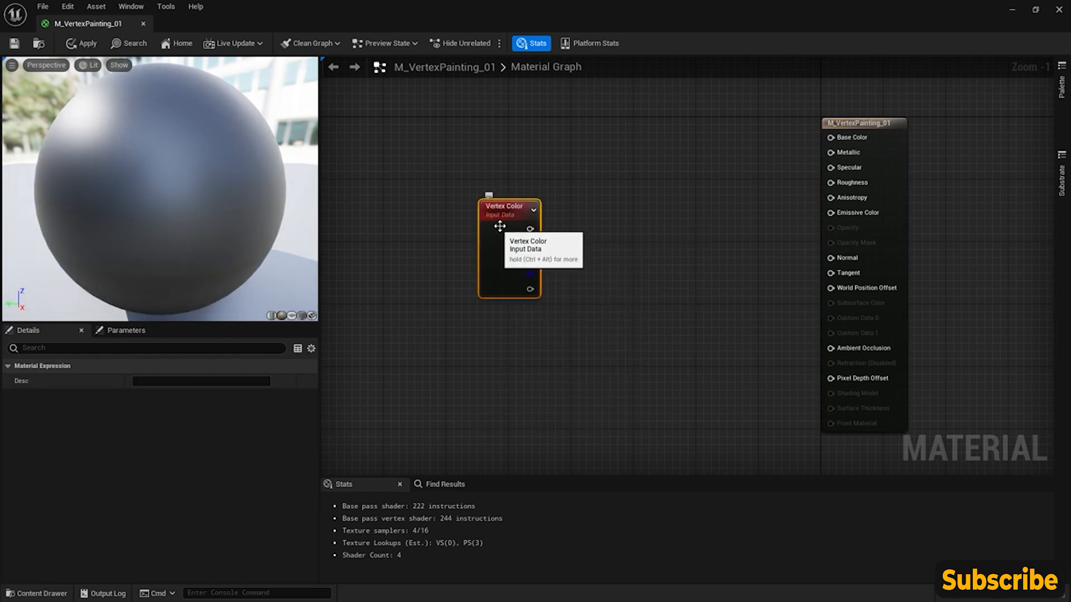
drag(191, 145, 236, 140)
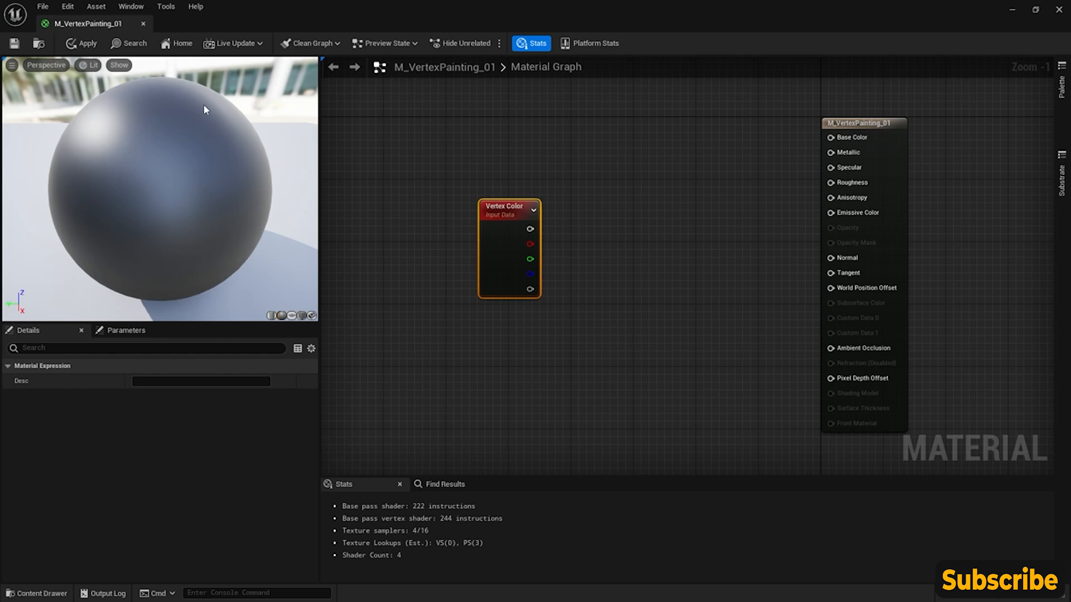
- Add a Lerp node above and beside Vertex Color and connect Vertex Color's red channel to its Alpha input
right_click(597, 176)
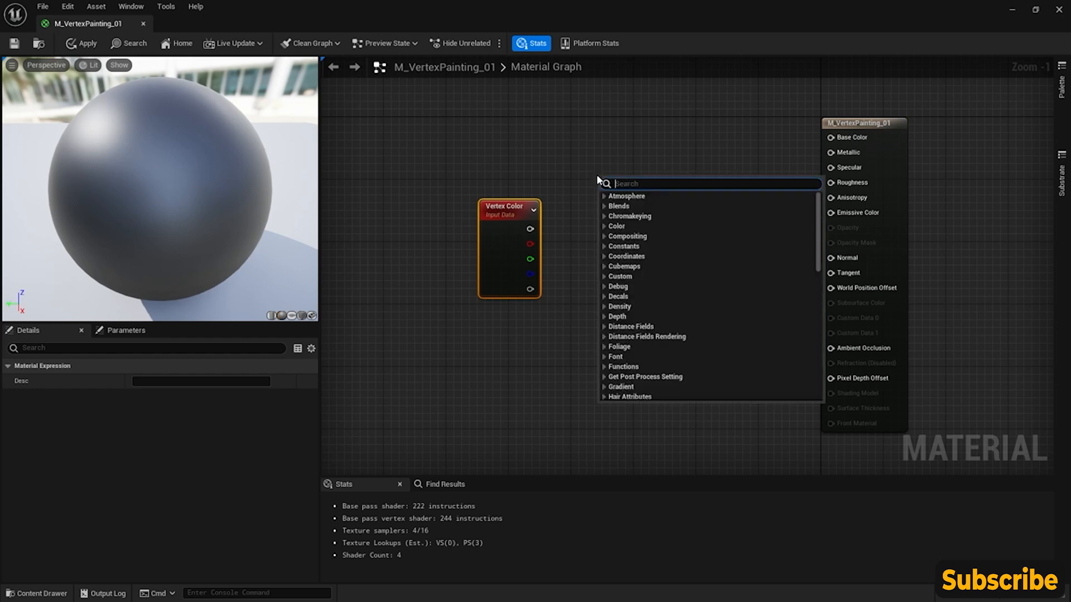
text(lerp)
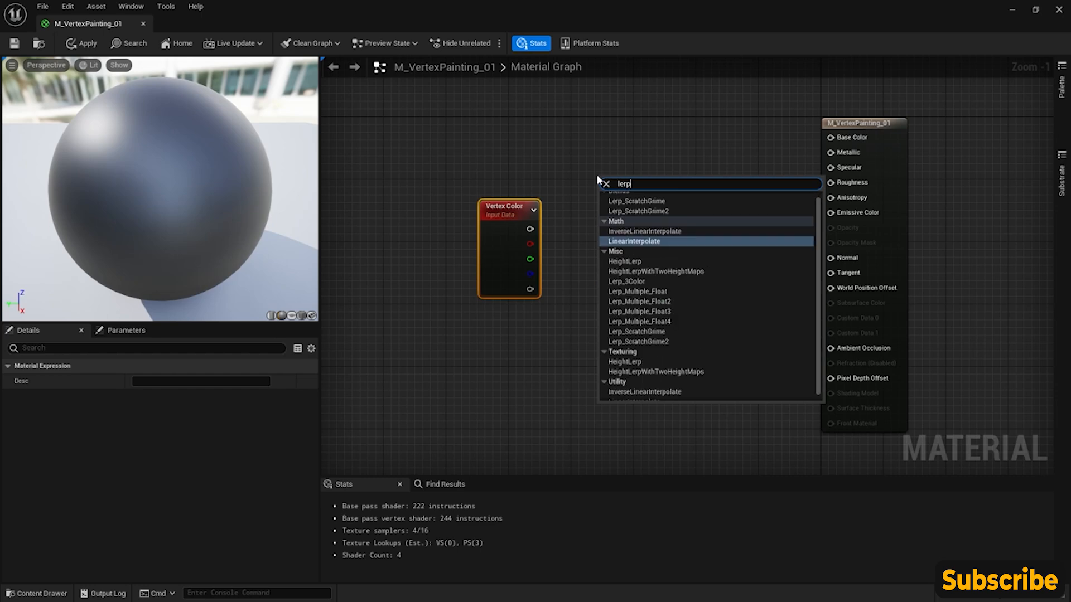
click(657, 242)
drag(638, 187, 667, 162)
drag(510, 215, 504, 224)
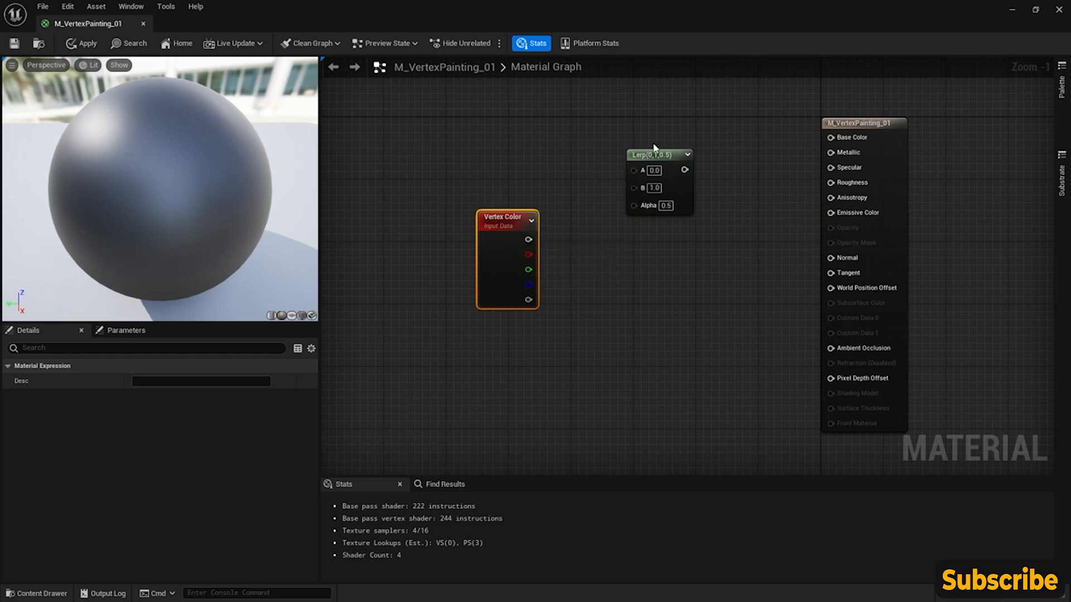
drag(648, 157, 647, 148)
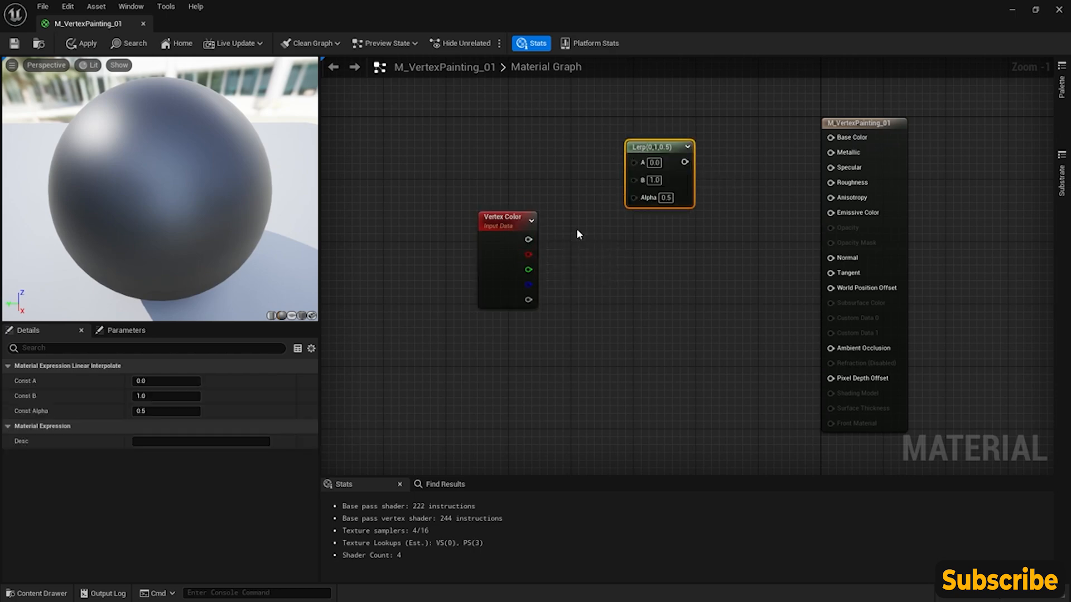
drag(528, 256, 631, 199)
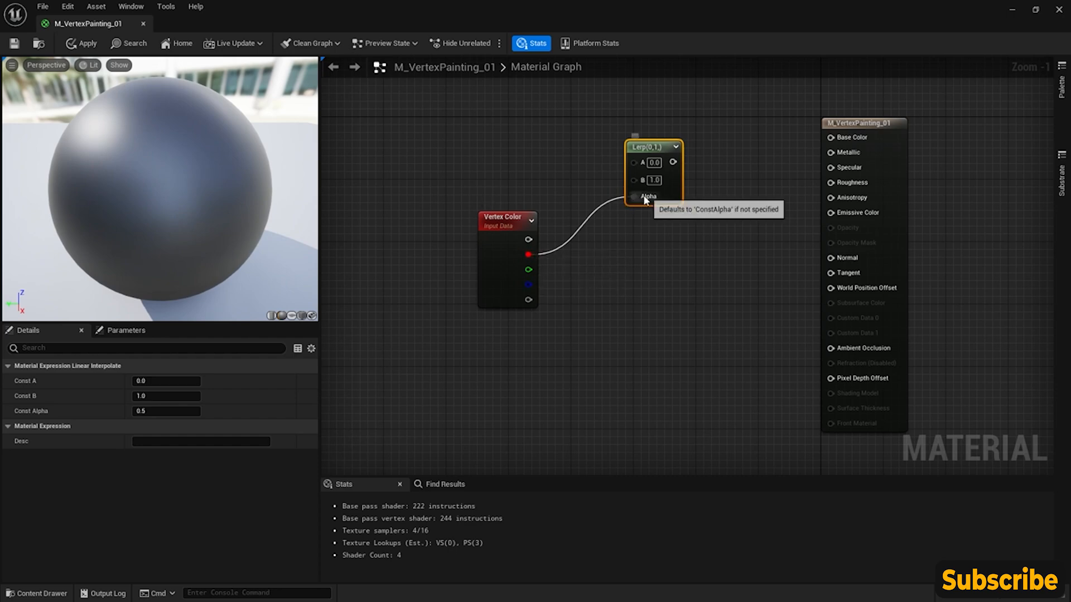
- Add two Constant3Vector nodes above Vertex Color, connecting the upper one to Lerp's A and the lower one to B
right_drag(537, 185, 563, 223)
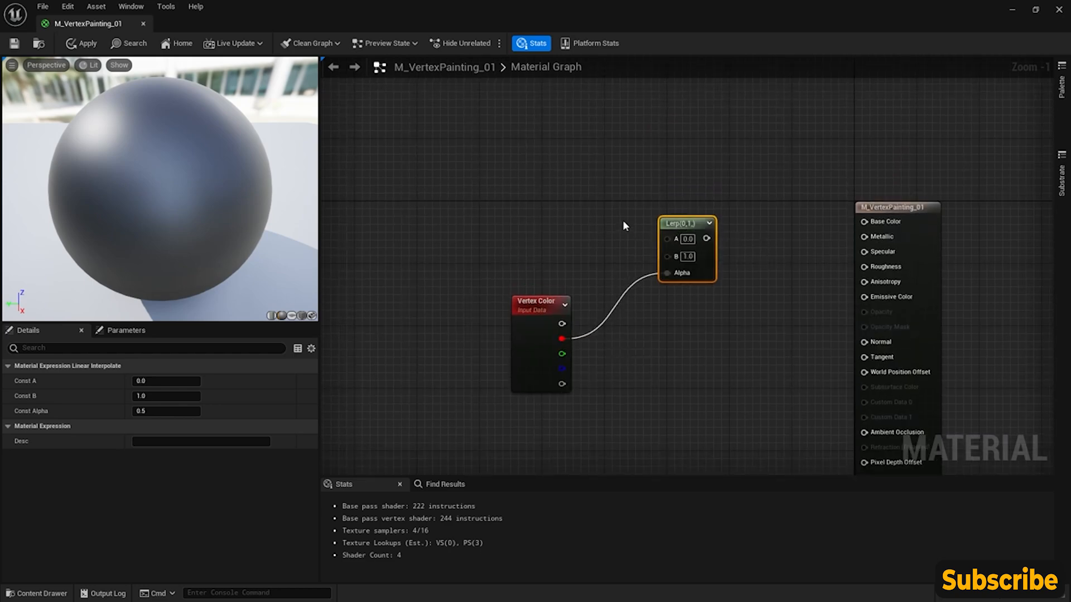
click(505, 138)
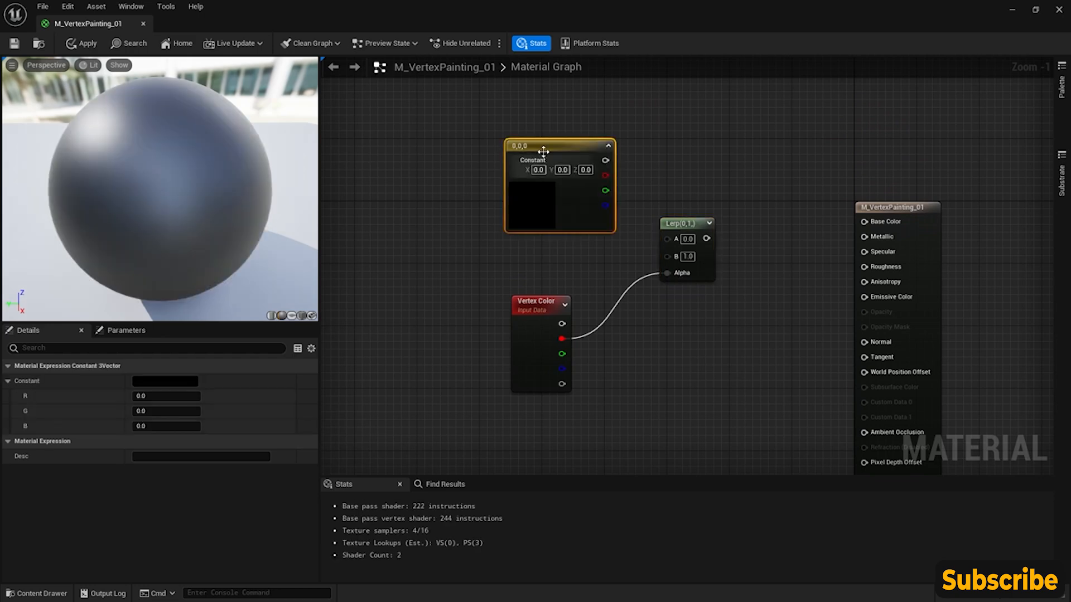
drag(537, 160, 526, 93)
click(496, 183)
right_drag(653, 155, 644, 189)
drag(584, 124, 658, 272)
drag(587, 236, 658, 286)
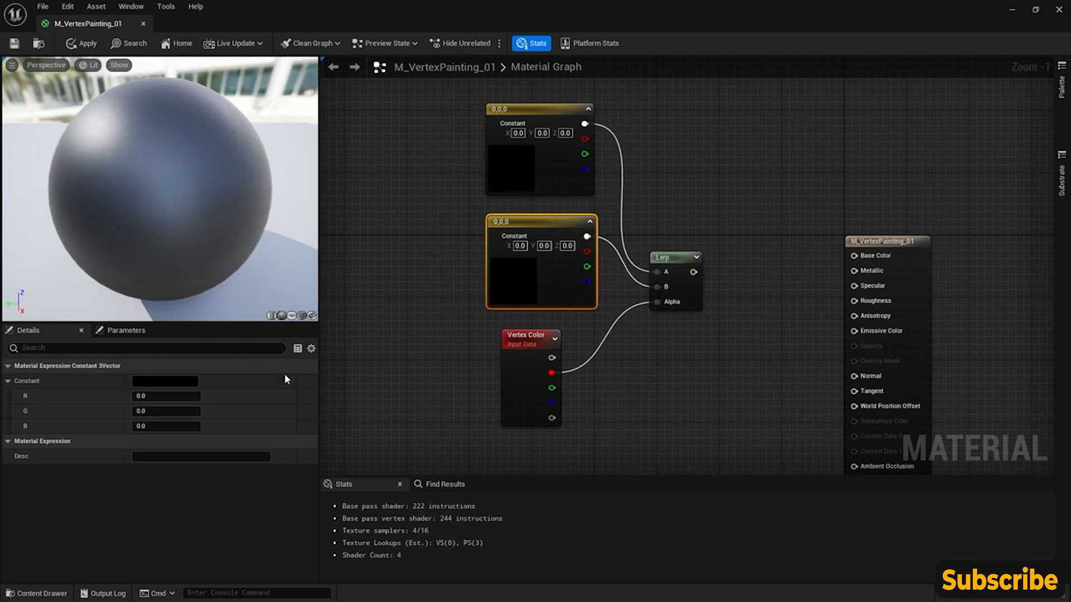
- Set the lower constant feeding Lerp's B to a bright blue of 0, 0.138551, 1
click(177, 380)
click(212, 359)
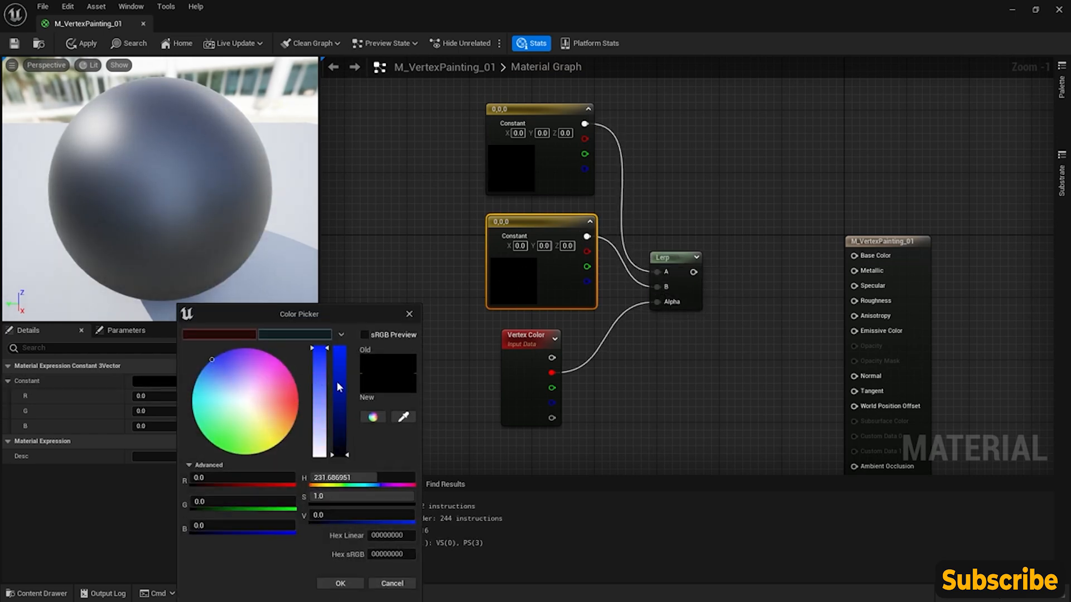
drag(339, 387, 339, 356)
click(340, 583)
- Set the upper constant feeding Lerp's A to a bright red of 1, 0, 0.059079
click(524, 167)
click(165, 383)
click(281, 400)
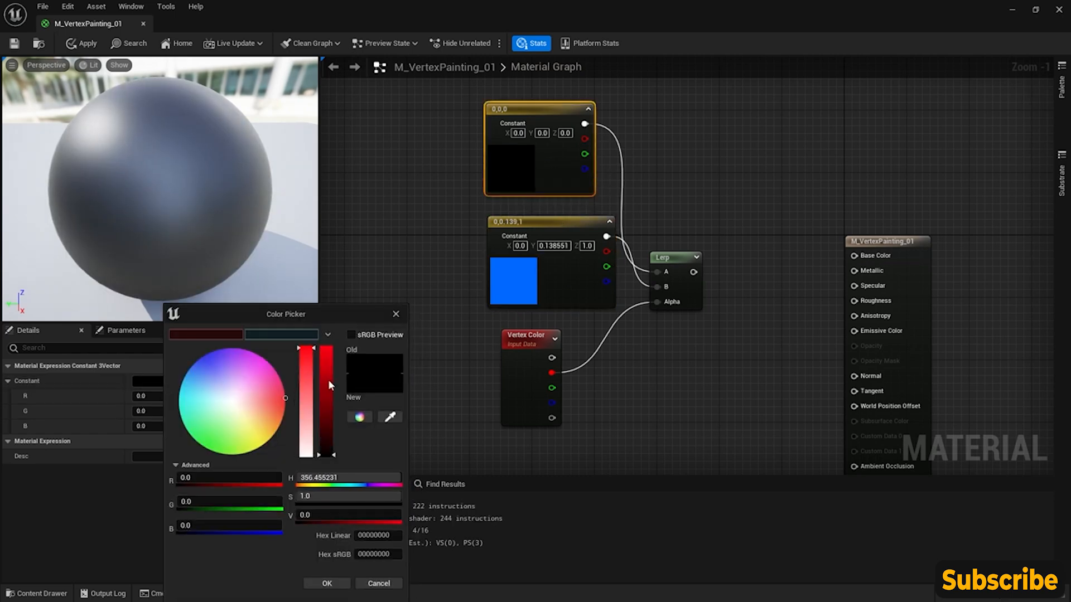
drag(328, 384, 328, 347)
click(335, 577)
click(624, 351)
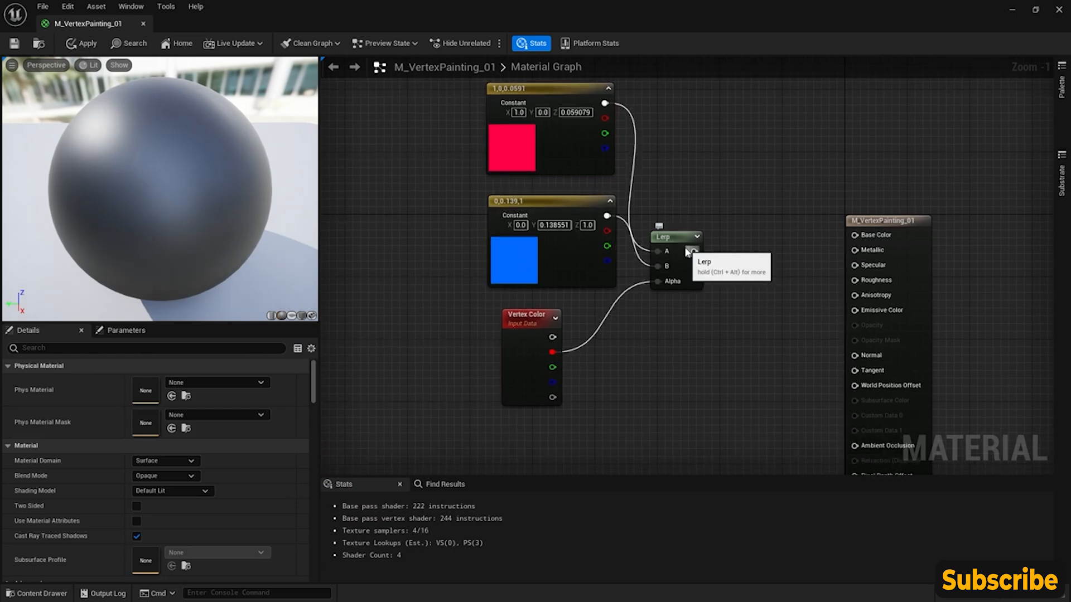
- Connect the Lerp output to Base Color, then apply, save and close the material
drag(695, 254, 855, 235)
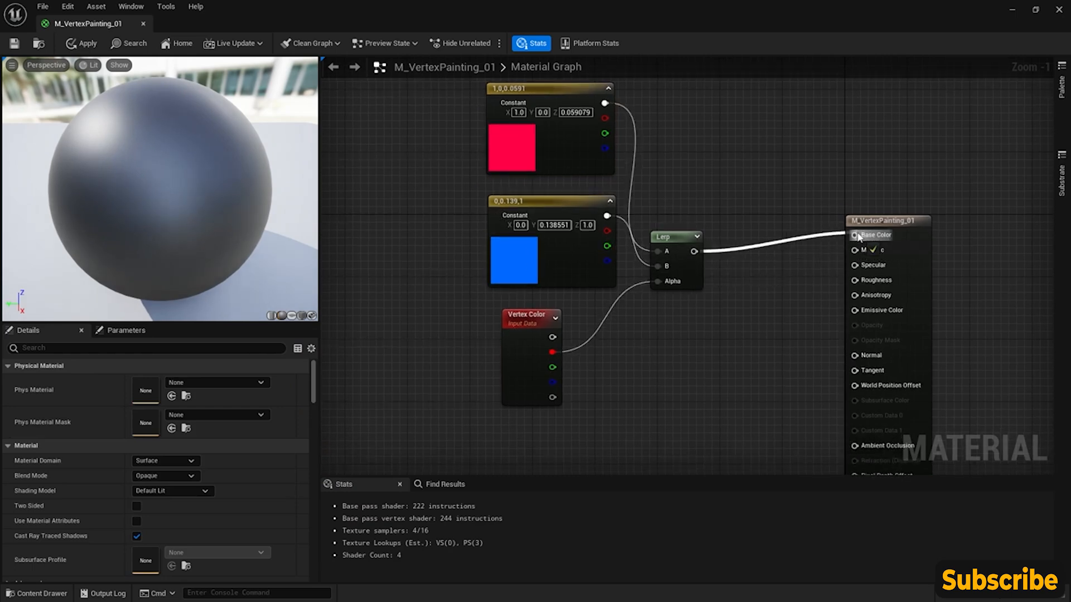
right_drag(674, 340, 633, 347)
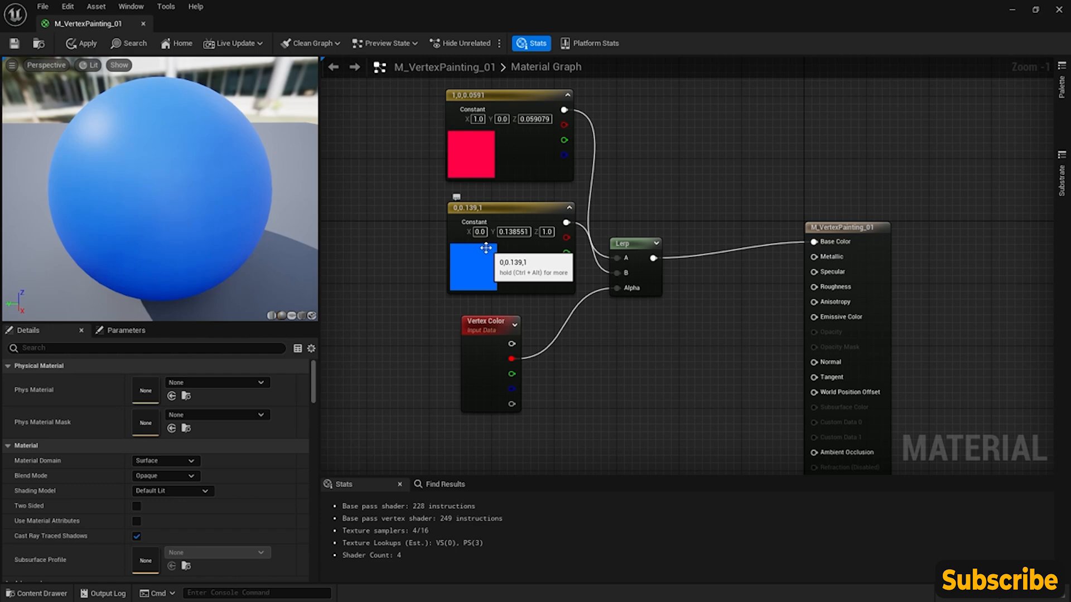
click(77, 45)
key(ctrl+s)
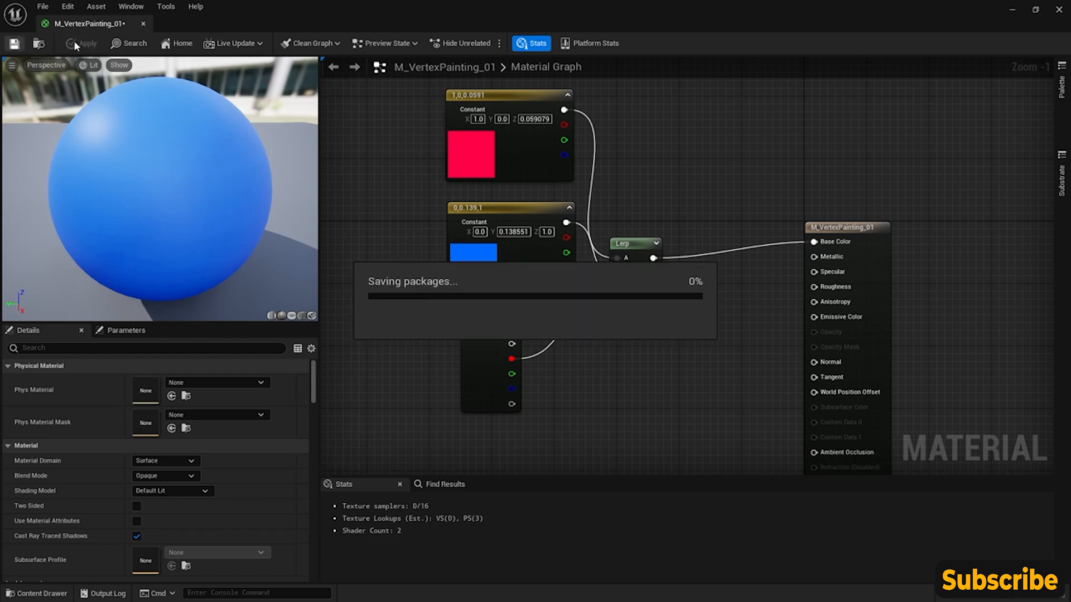
click(143, 24)
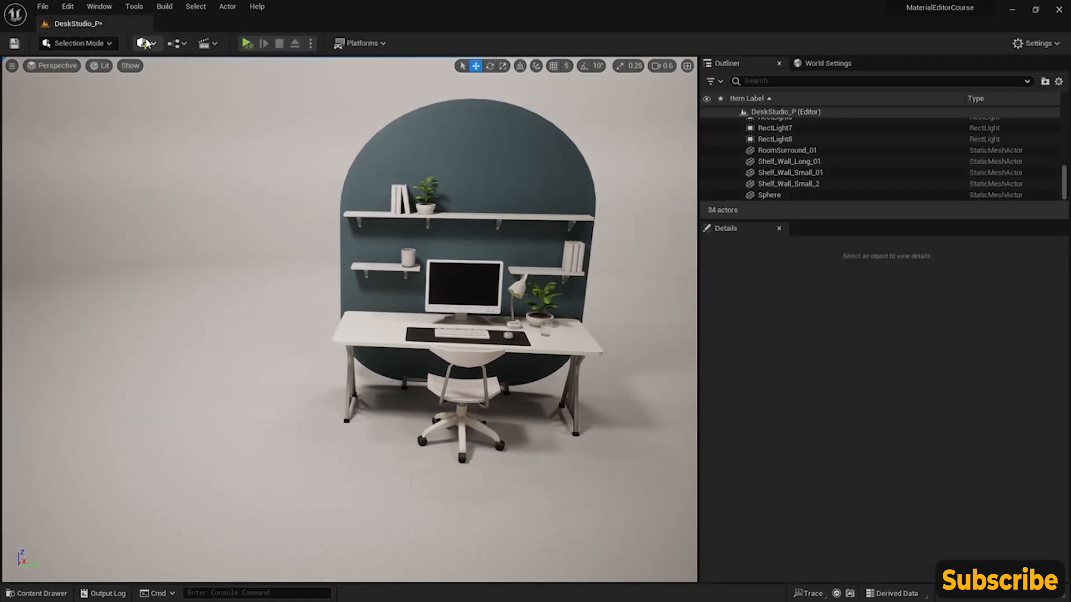
- Add a Sphere shape to the level and place it on the open floor beside the desk
click(142, 43)
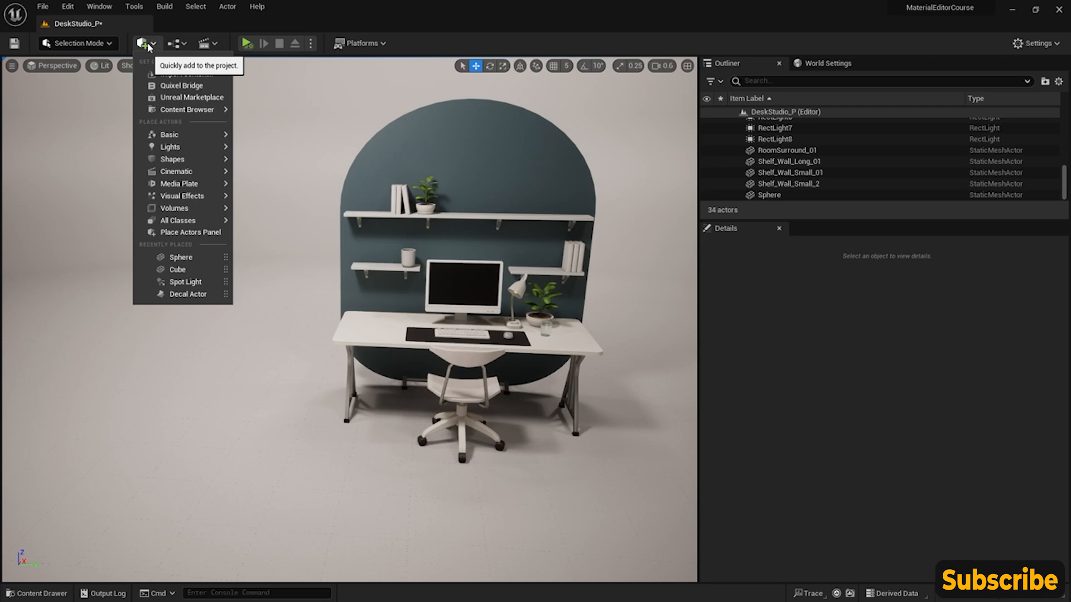
mouse_move(190, 161)
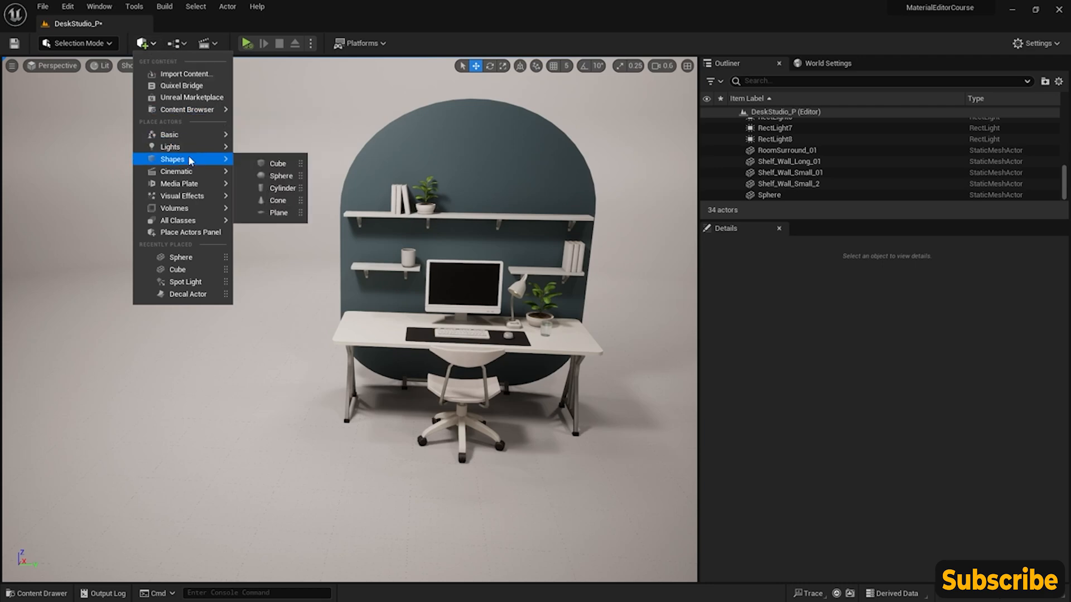
click(273, 177)
drag(354, 334, 250, 325)
- Assign M_VertexPainting_01 to the new sphere and frame the sphere in the viewport
click(36, 593)
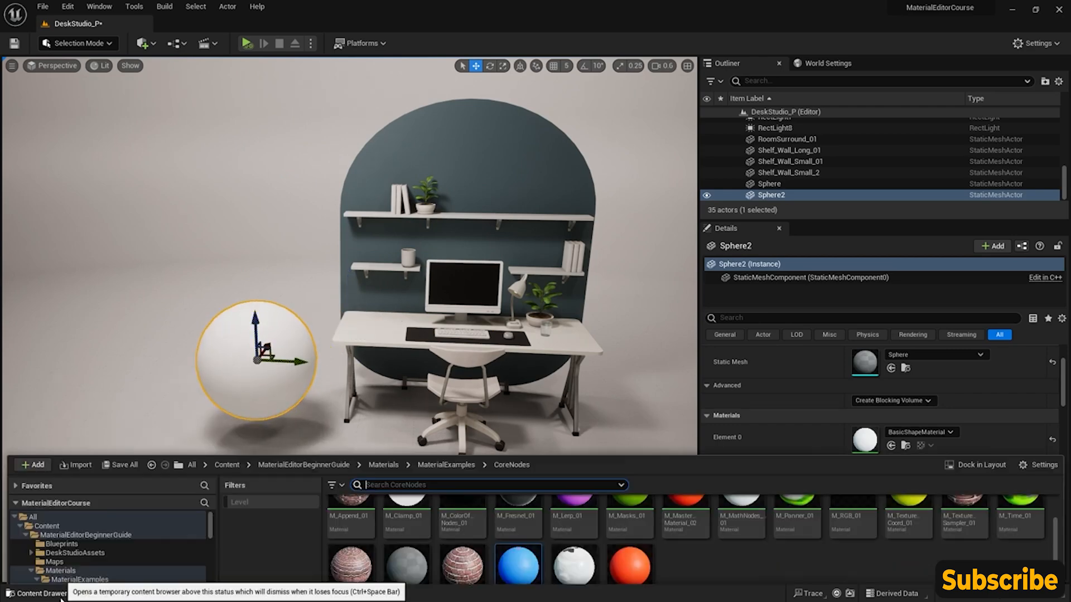
click(525, 512)
drag(518, 509, 284, 323)
key(f)
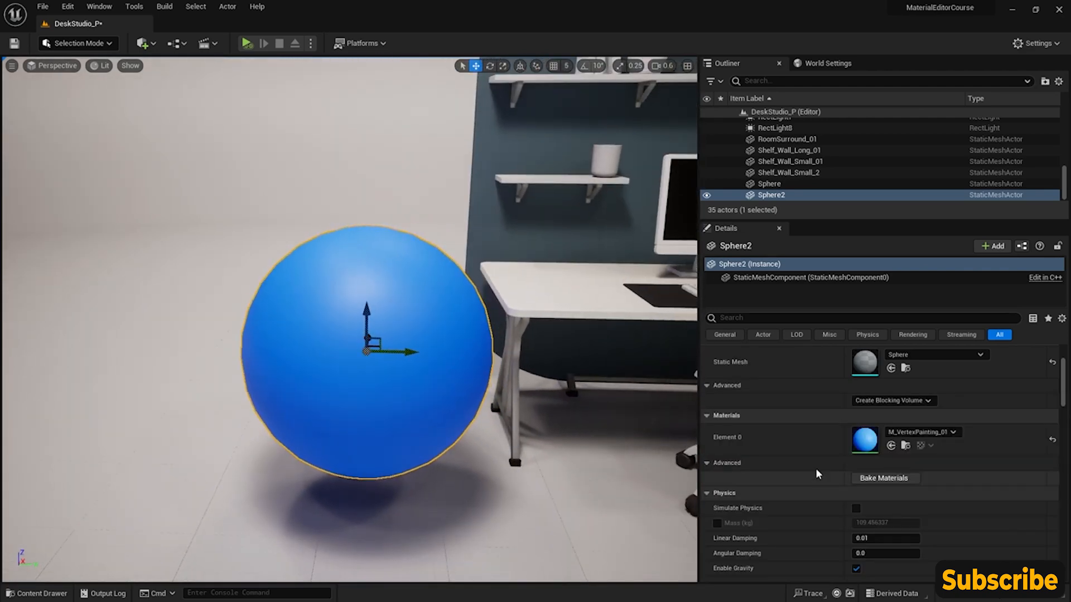
right_drag(389, 341, 466, 371)
- Reopen the sphere's Element 0 material and move the blue constant node farther away from the Lerp
double_click(863, 443)
right_drag(367, 239, 713, 325)
scroll(663, 245, down, 1)
right_drag(664, 244, 623, 281)
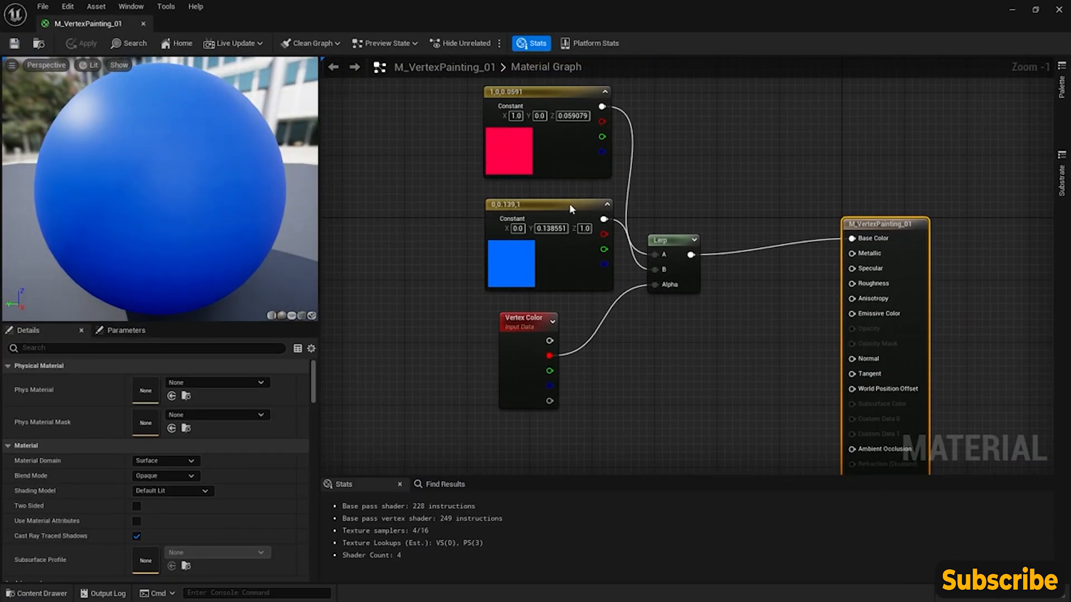
drag(568, 205, 492, 208)
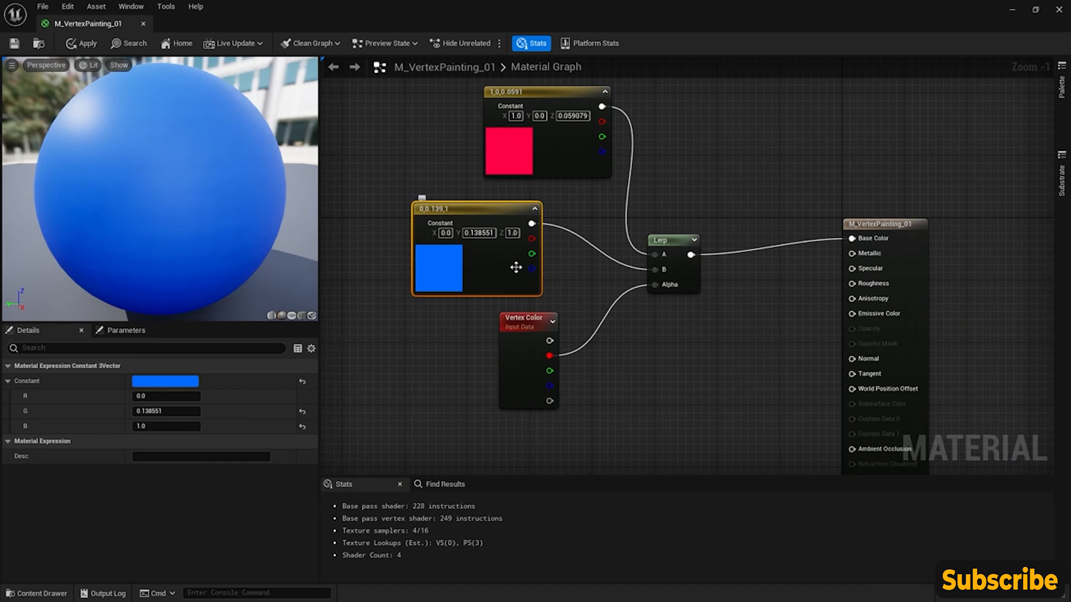
- Float the material editor window beside the sphere in the level, with the Vertex Color node in view
drag(360, 10, 981, 151)
right_drag(370, 306, 402, 309)
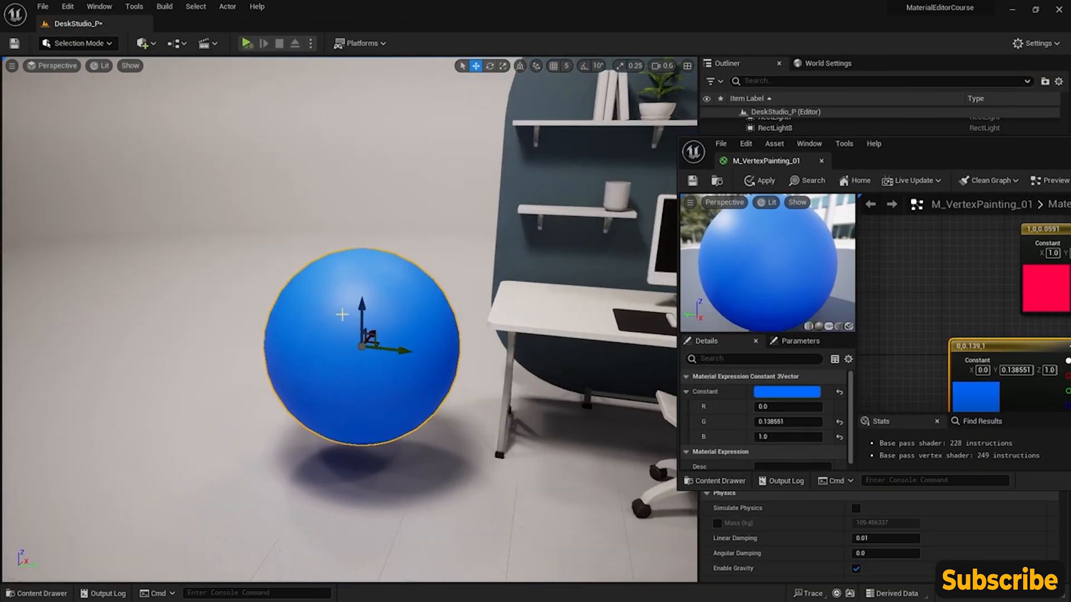
drag(954, 161, 904, 130)
scroll(904, 296, down, 3)
right_drag(945, 368, 924, 223)
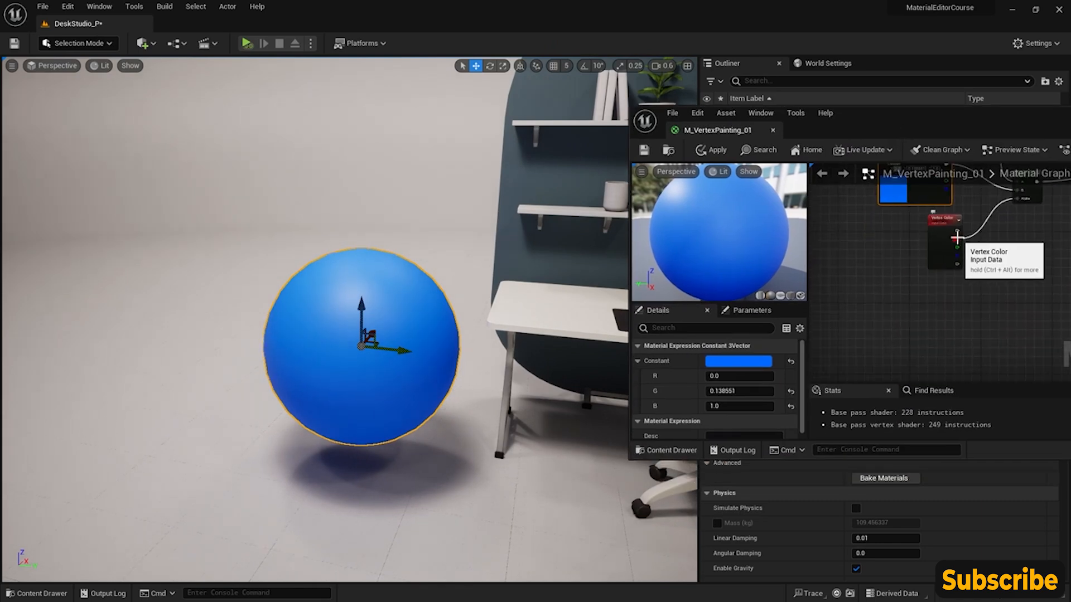
mouse_move(391, 308)
right_down()
mouse_move(405, 309)
mouse_move(390, 310)
right_up()
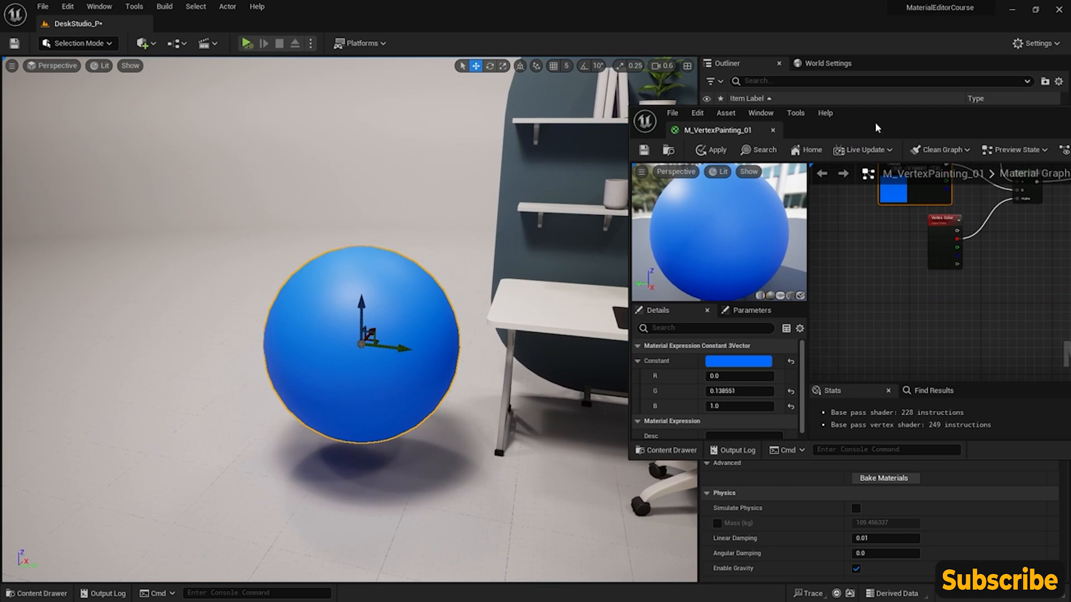
drag(876, 128, 804, 119)
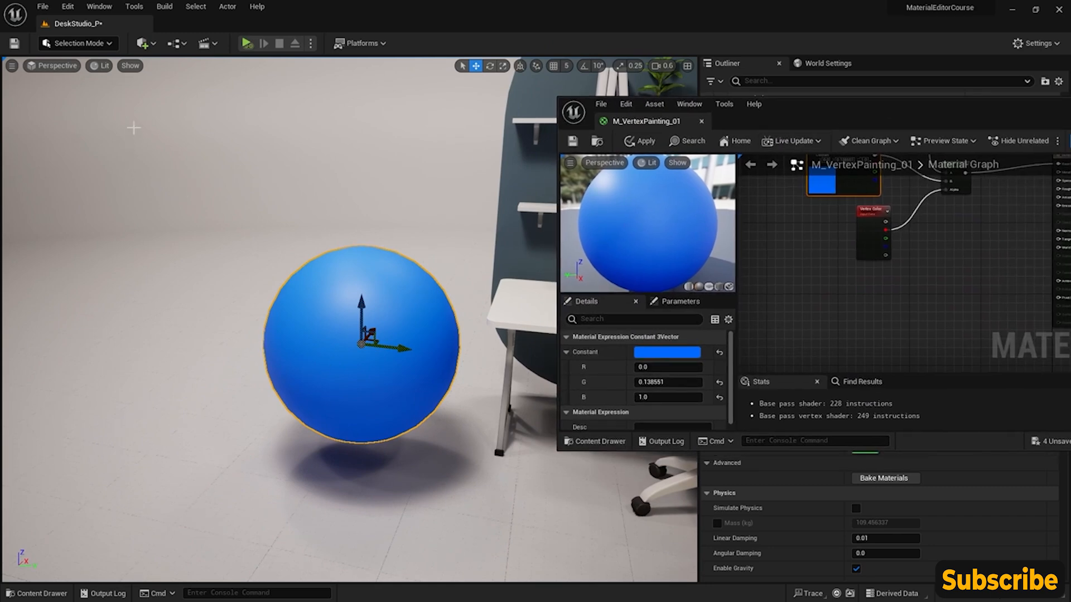
- Switch the level editor to Mesh Paint mode and activate the Paint tool for vertex colors
click(105, 46)
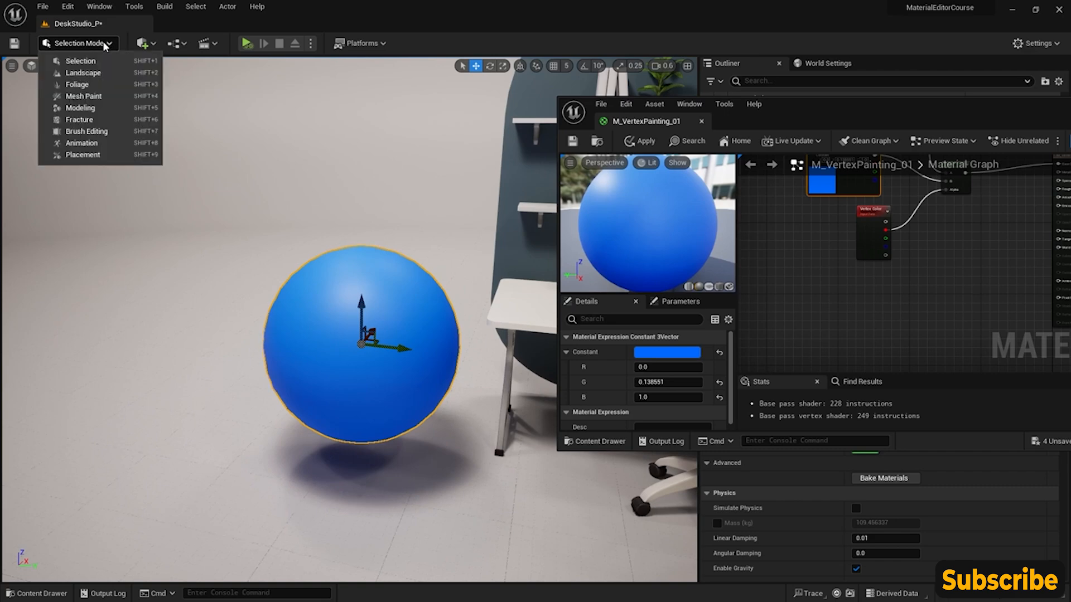
click(114, 97)
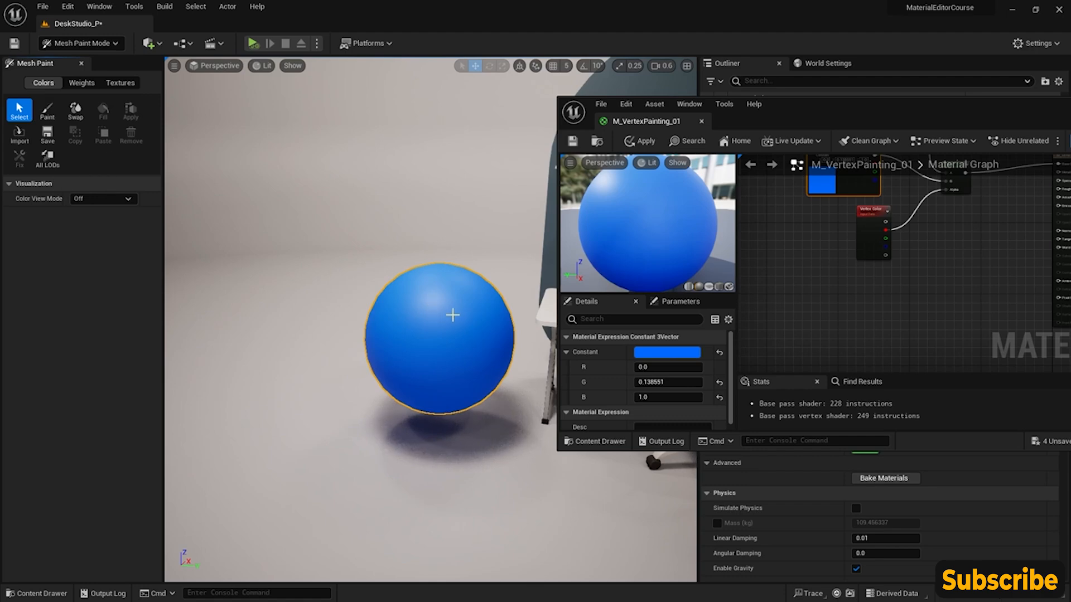
right_drag(452, 315, 455, 311)
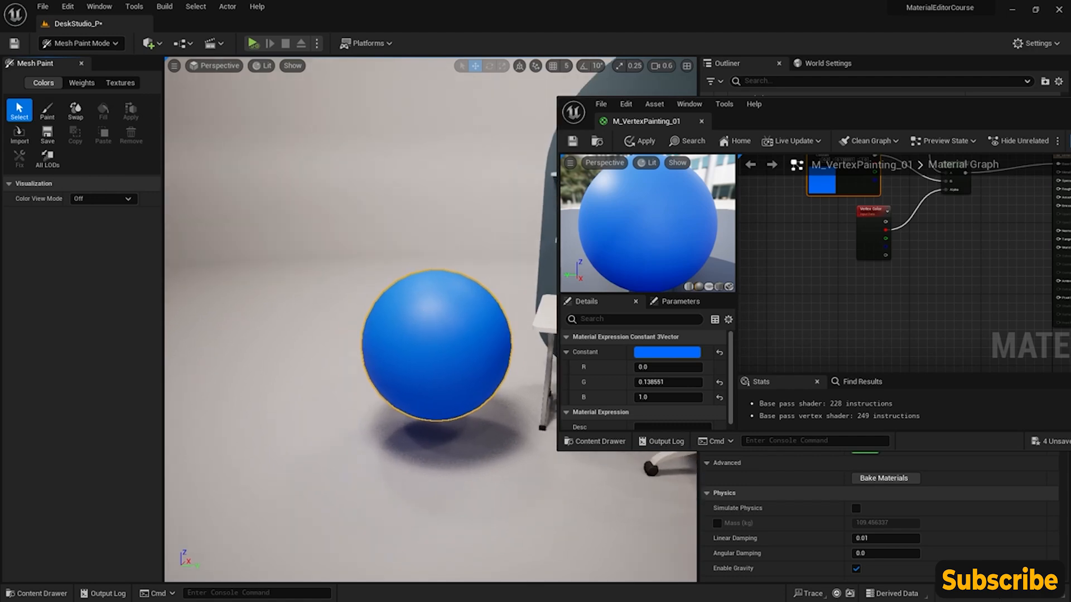
click(48, 112)
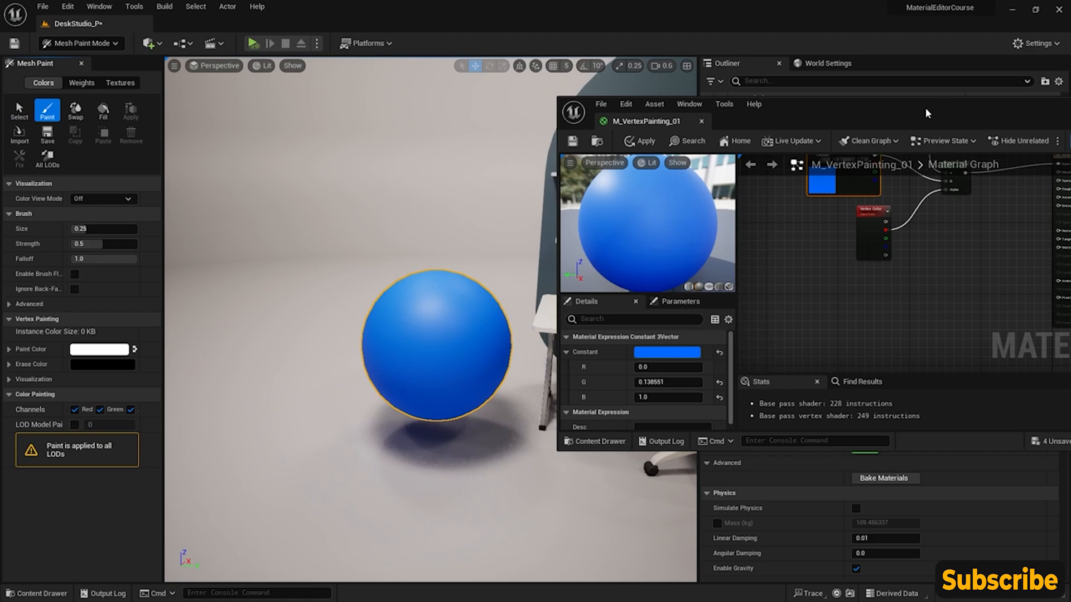
- Close the M_VertexPainting_01 material editor, applying its changes to the original material
drag(925, 109, 820, 140)
click(1014, 148)
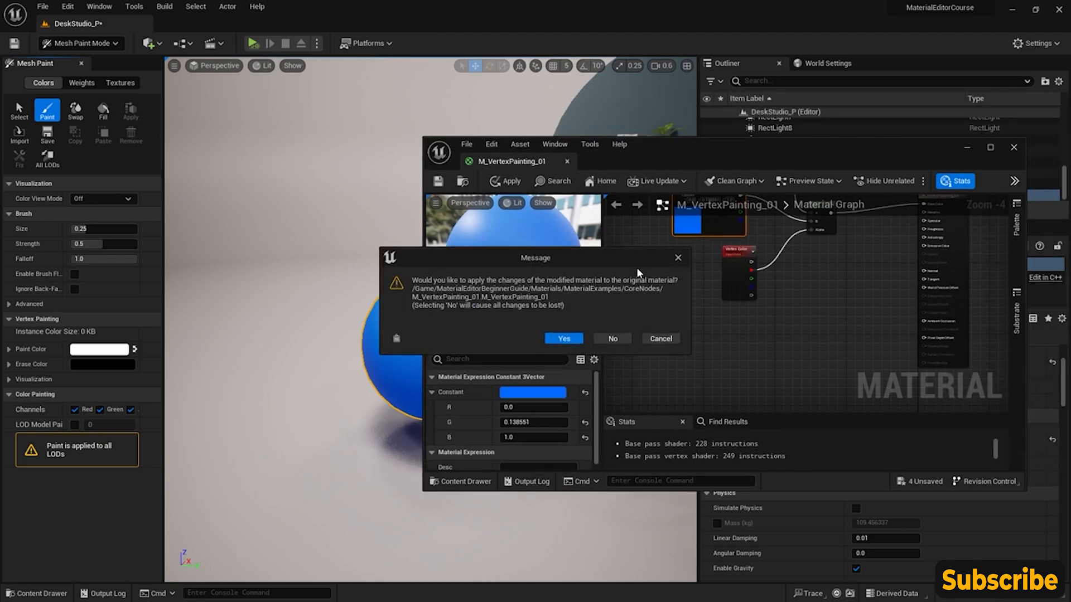
click(563, 343)
- Swap the paint and erase colors so the paint color is black, and fill the selected sphere with it
mouse_move(304, 224)
right_down()
mouse_move(315, 246)
mouse_move(295, 223)
mouse_move(312, 237)
mouse_move(304, 241)
right_up()
key(w)
key(s)
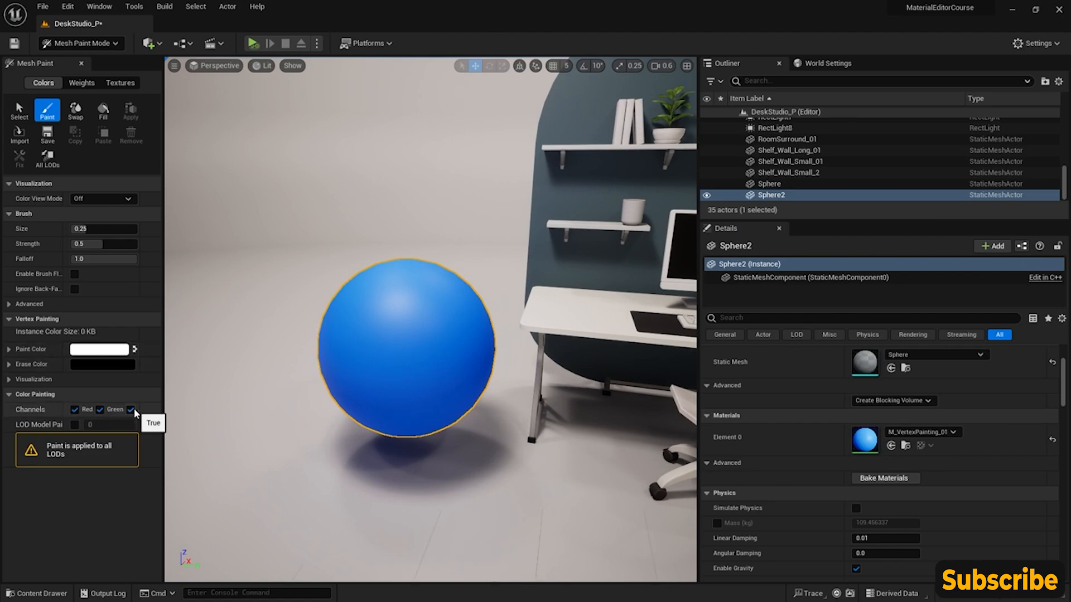
click(135, 350)
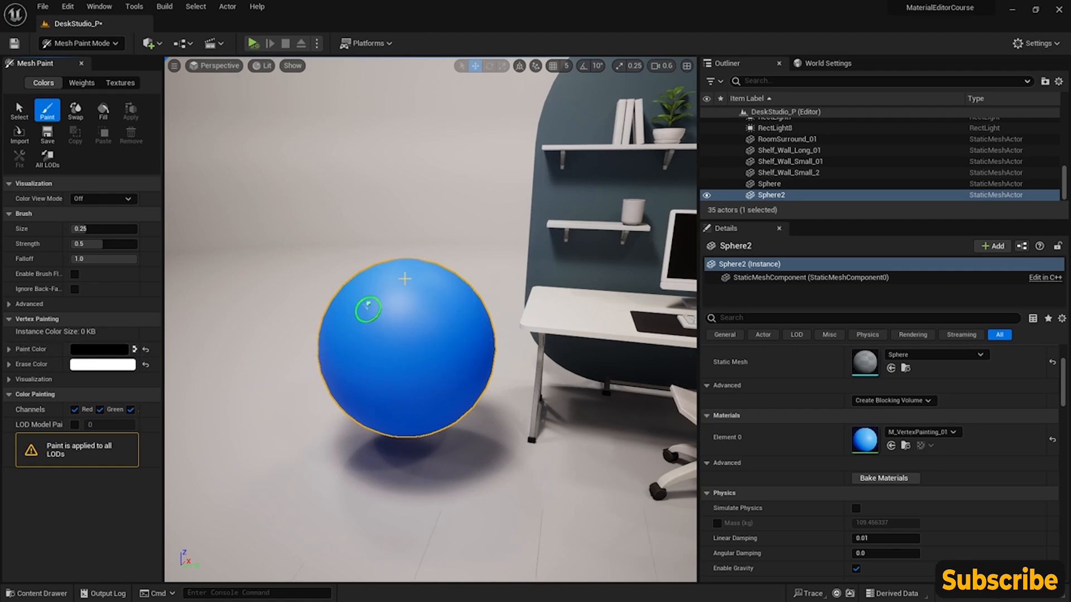
click(103, 112)
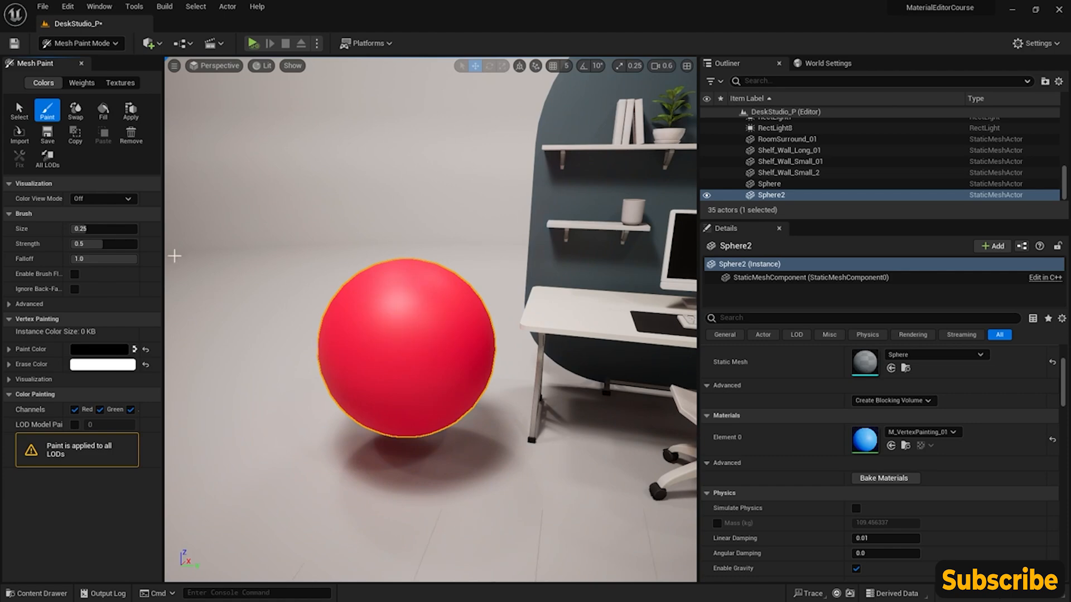
- Swap the paint color back to white and paint a patch on the front of the sphere
click(135, 349)
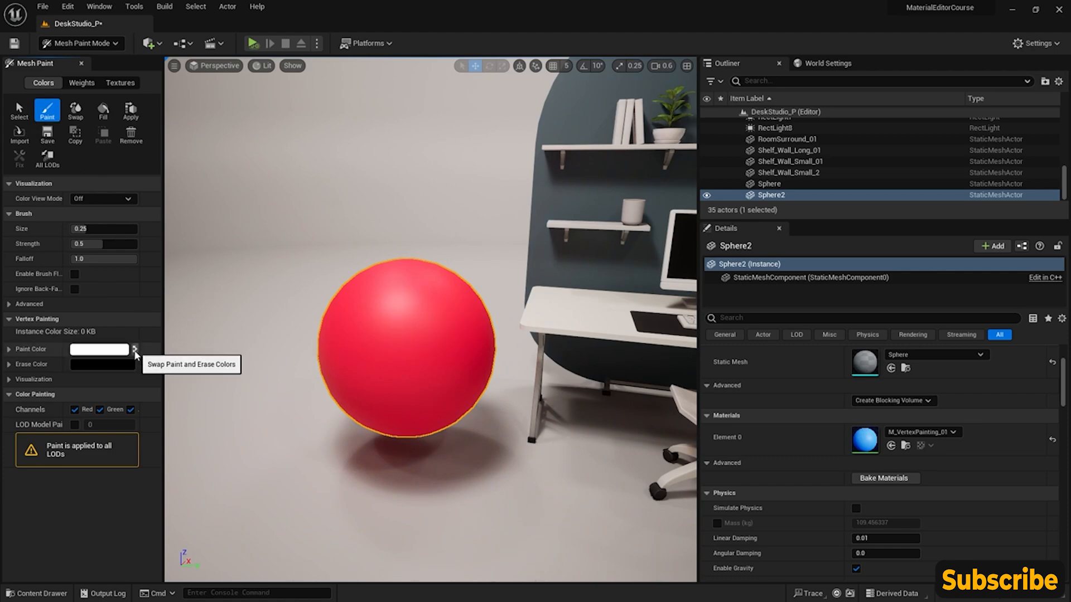
click(50, 113)
mouse_move(400, 330)
mouse_down()
mouse_move(371, 334)
mouse_move(382, 342)
mouse_move(453, 320)
mouse_move(411, 298)
mouse_move(416, 385)
mouse_move(422, 311)
mouse_move(470, 335)
mouse_move(407, 296)
mouse_move(375, 340)
mouse_move(411, 375)
mouse_move(413, 323)
mouse_move(394, 353)
mouse_move(382, 346)
mouse_move(417, 323)
mouse_move(401, 343)
mouse_move(385, 338)
mouse_move(413, 341)
mouse_move(352, 342)
mouse_move(391, 384)
mouse_move(371, 393)
mouse_move(452, 359)
mouse_move(443, 363)
mouse_move(433, 337)
mouse_move(393, 339)
mouse_move(448, 341)
mouse_move(440, 321)
mouse_move(418, 313)
mouse_move(376, 328)
mouse_move(410, 337)
mouse_up()
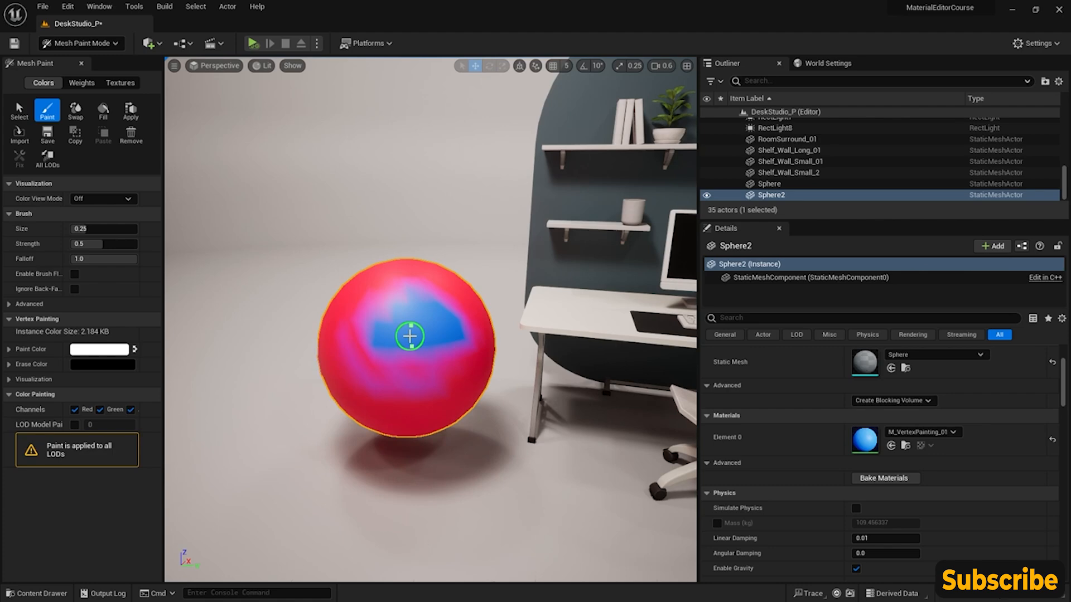
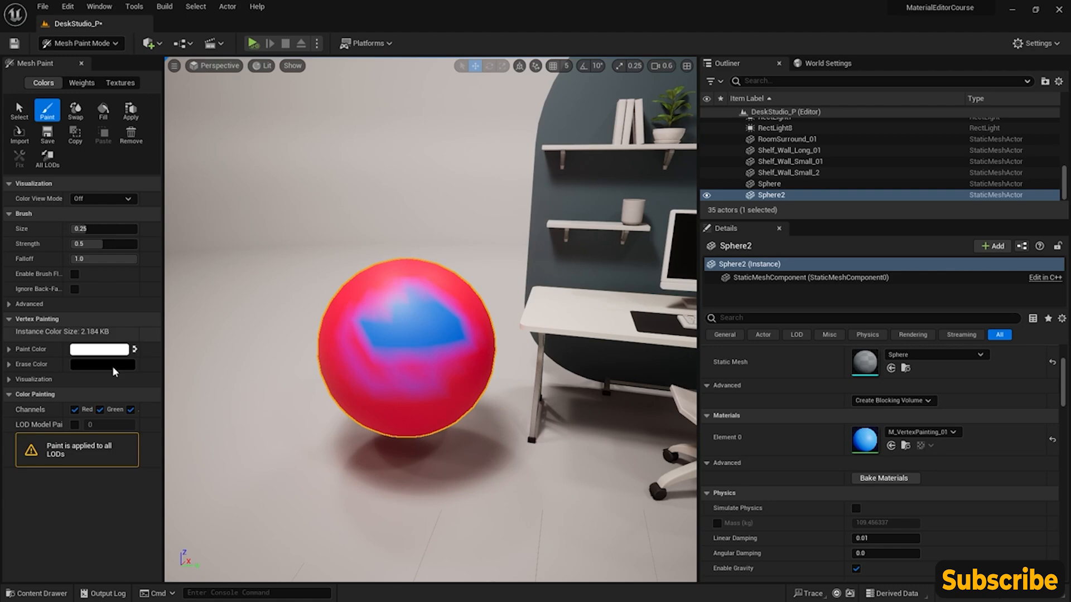
- Extend the painted patch on the sphere's front with only the red channel enabled, and switch painting to the green channel only
click(100, 410)
click(131, 413)
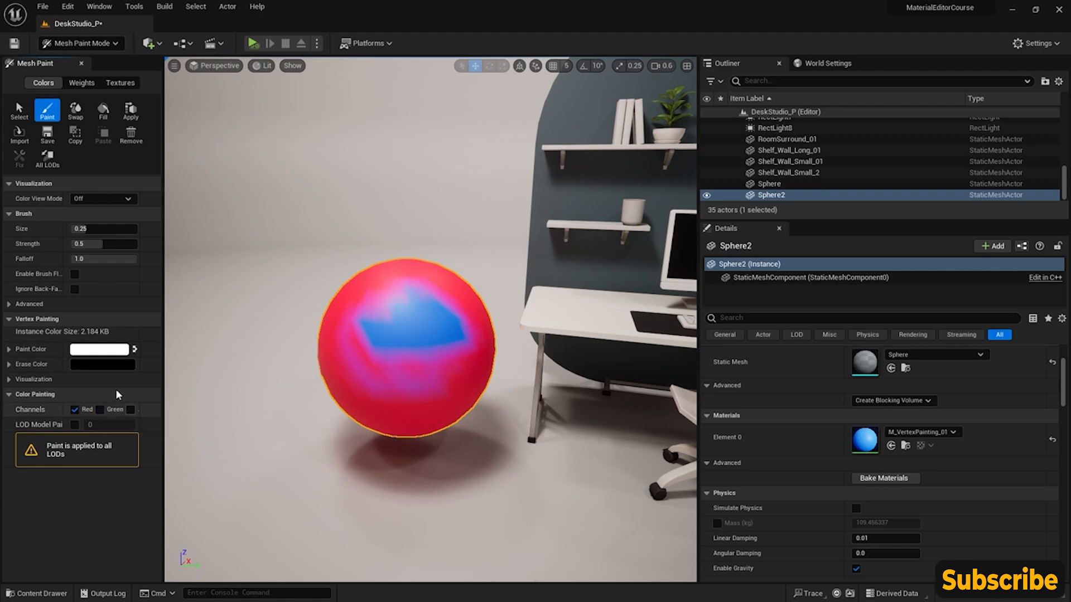
mouse_move(416, 368)
mouse_down()
mouse_move(466, 351)
mouse_move(425, 370)
mouse_up()
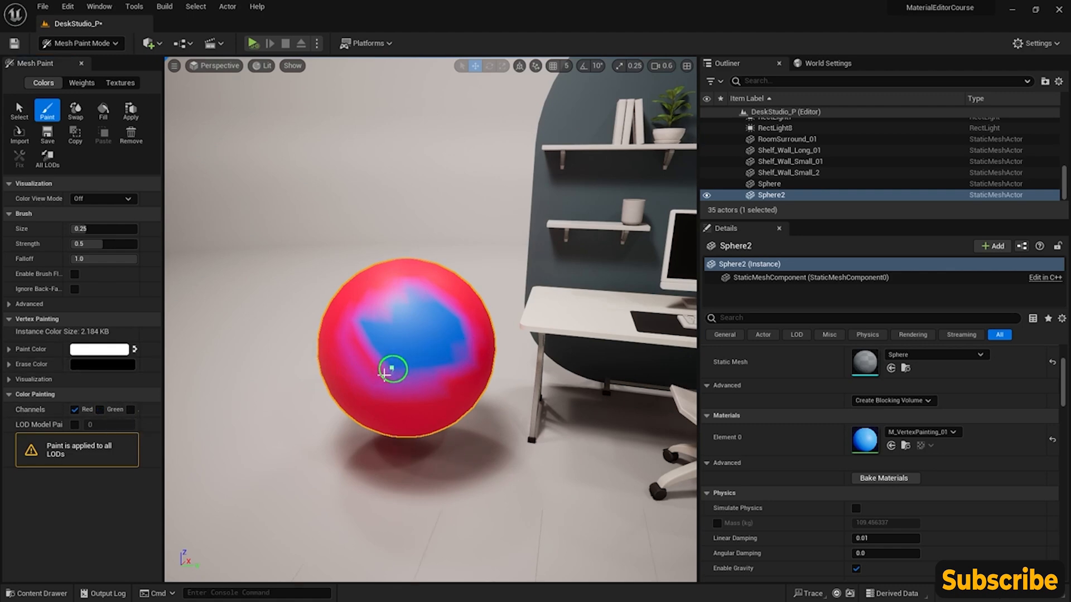
click(76, 410)
click(100, 409)
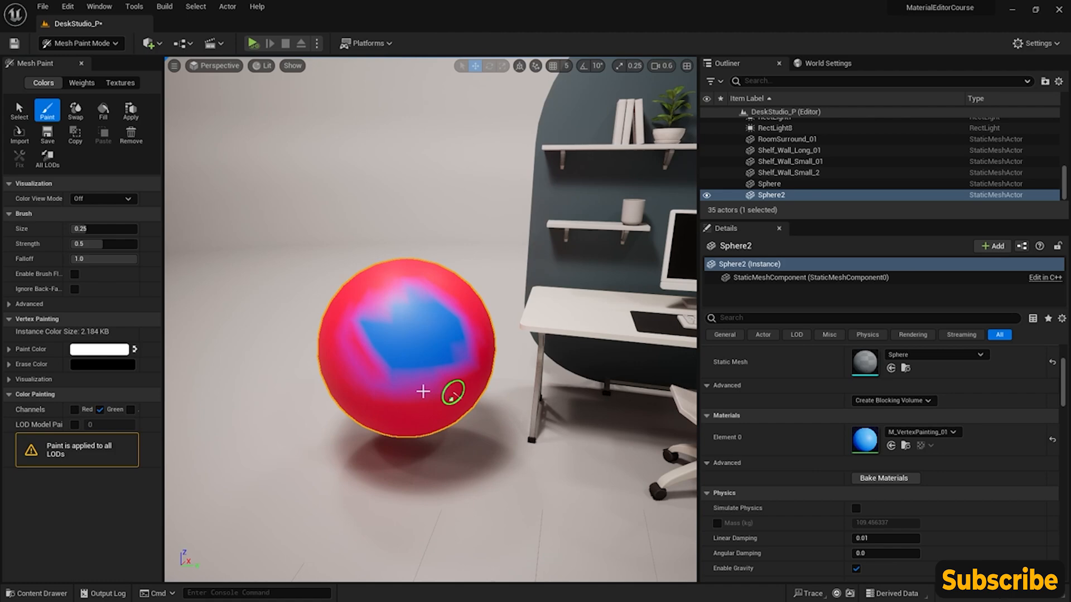
- Examine how the Vertex Color node connects to the Lerp alpha in the M_VertexPainting_01 material graph, and close the material editor
double_click(867, 440)
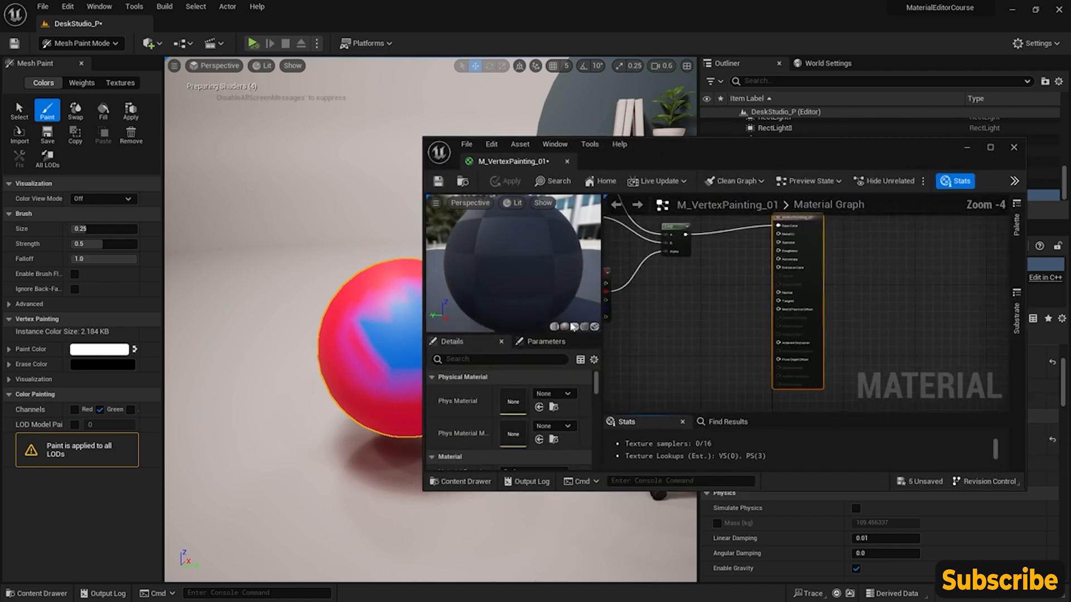
right_drag(678, 308, 818, 313)
right_drag(753, 253, 755, 314)
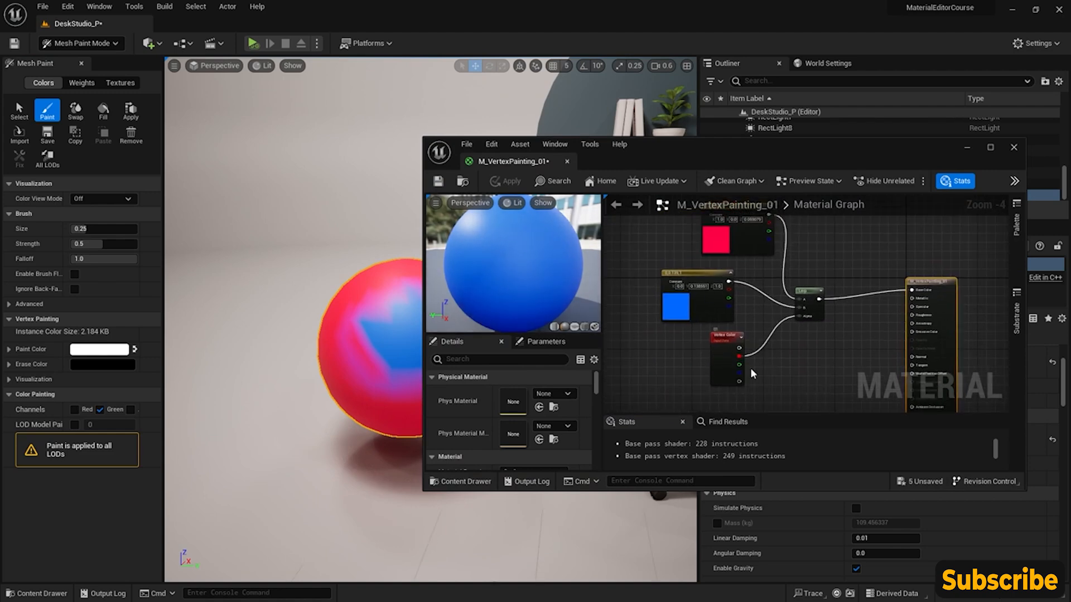
right_drag(763, 362, 778, 330)
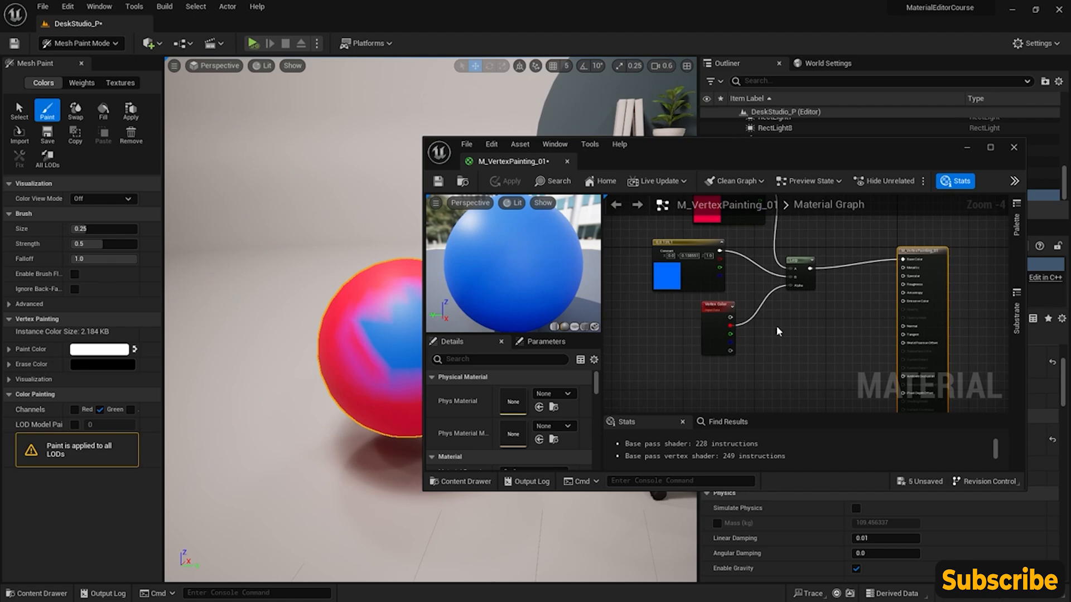
drag(733, 338, 790, 366)
right_drag(778, 304, 782, 354)
scroll(775, 337, down, 1)
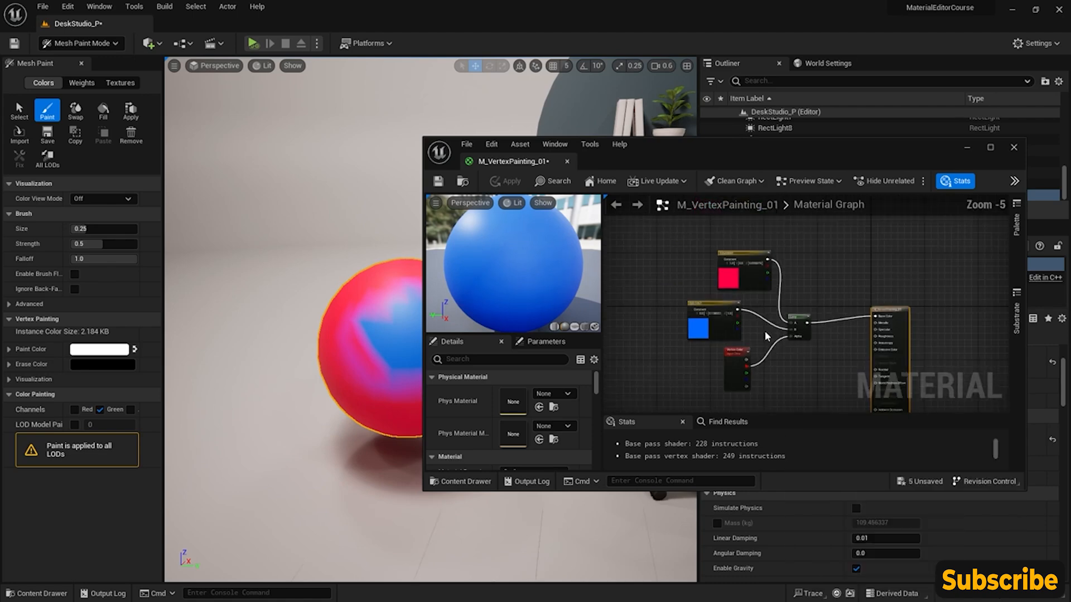
click(1014, 148)
- Switch the level editor from Mesh Paint back to Selection mode
mouse_move(454, 303)
right_down()
mouse_move(467, 297)
mouse_move(428, 289)
mouse_move(531, 290)
mouse_move(421, 285)
right_up()
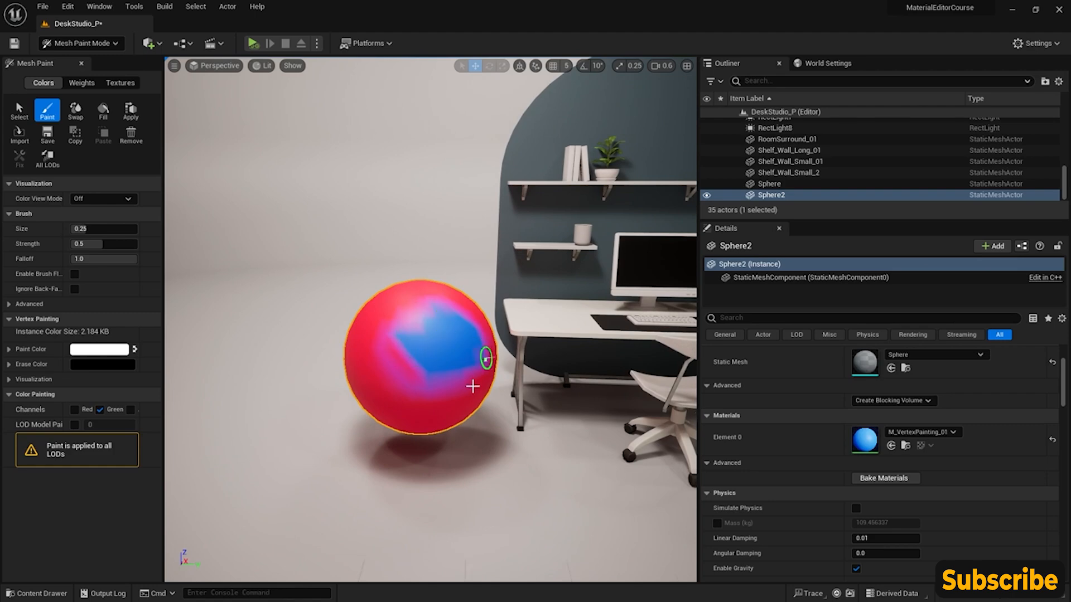
click(81, 43)
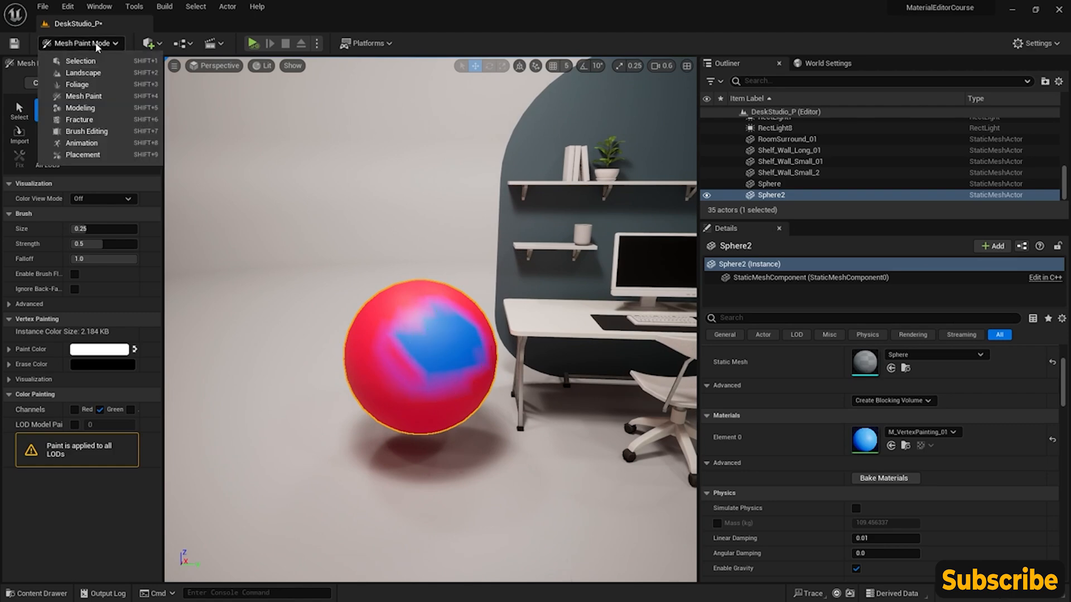
click(86, 60)
- Inspect the vertex-painted sphere in the scene both close up and from a distance
right_drag(383, 357, 384, 357)
drag(461, 368, 390, 364)
right_drag(393, 323, 391, 325)
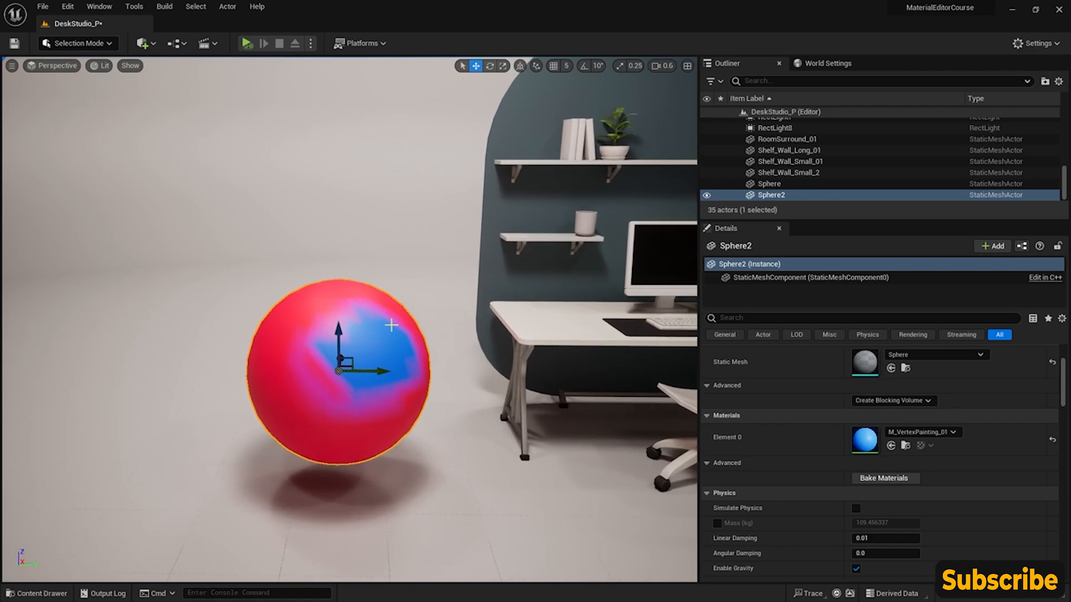
right_drag(391, 325, 391, 324)
right_drag(231, 482, 230, 482)
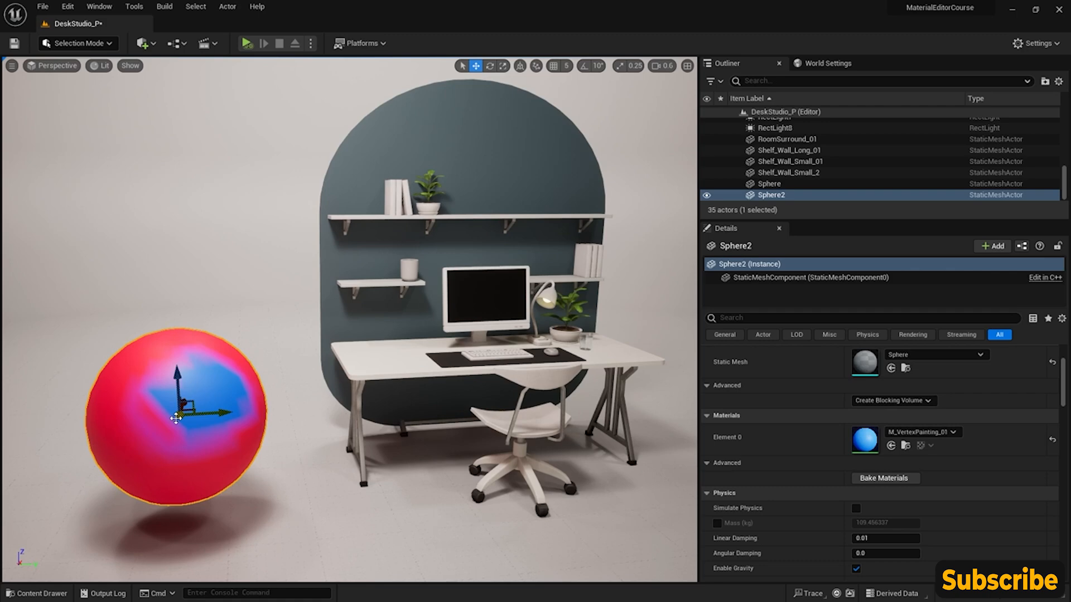
key(f)
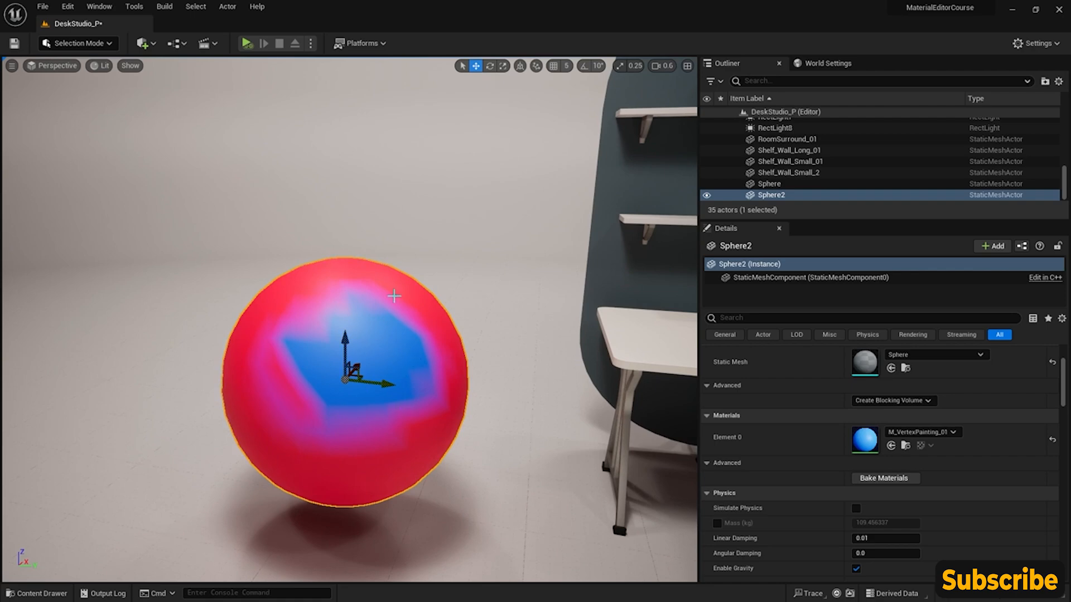
scroll(394, 296, down, 10)
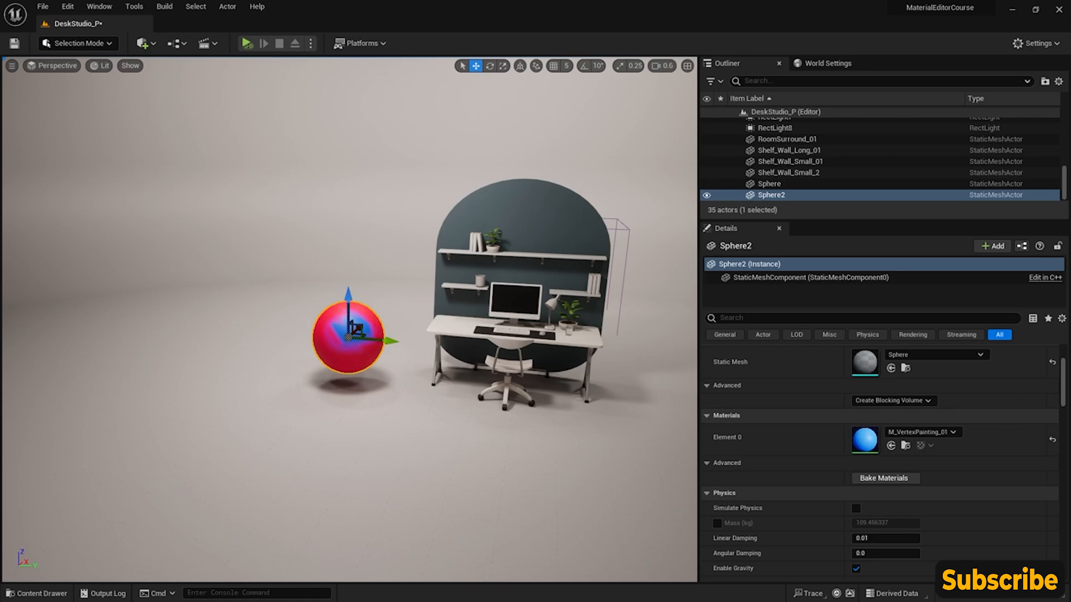
key(f)
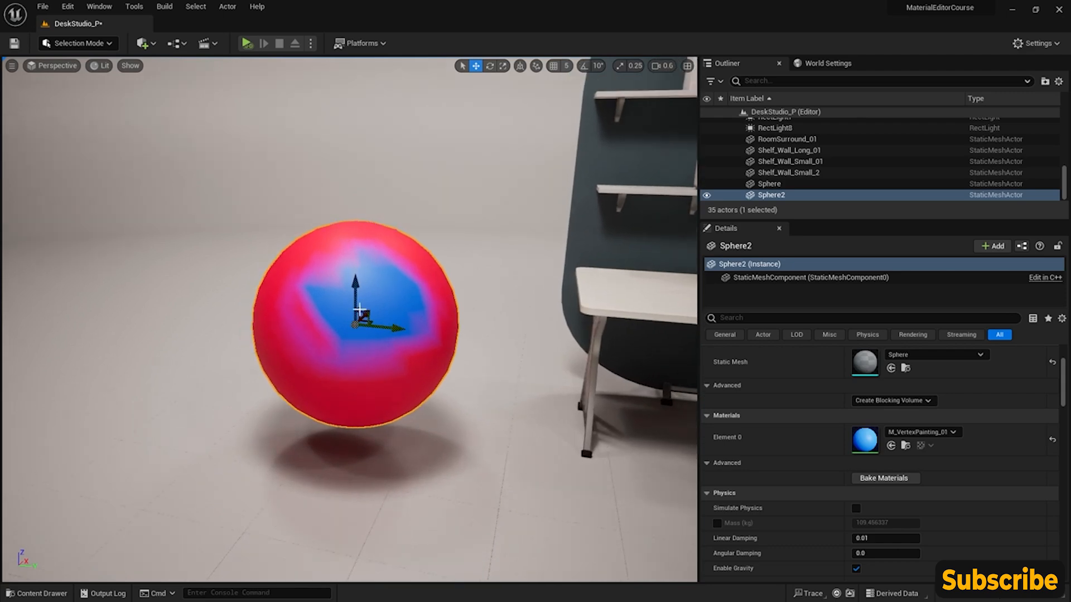
- Open the sphere's static mesh from the BasicShapes folder, enable Nanite support for it and apply the change
click(905, 368)
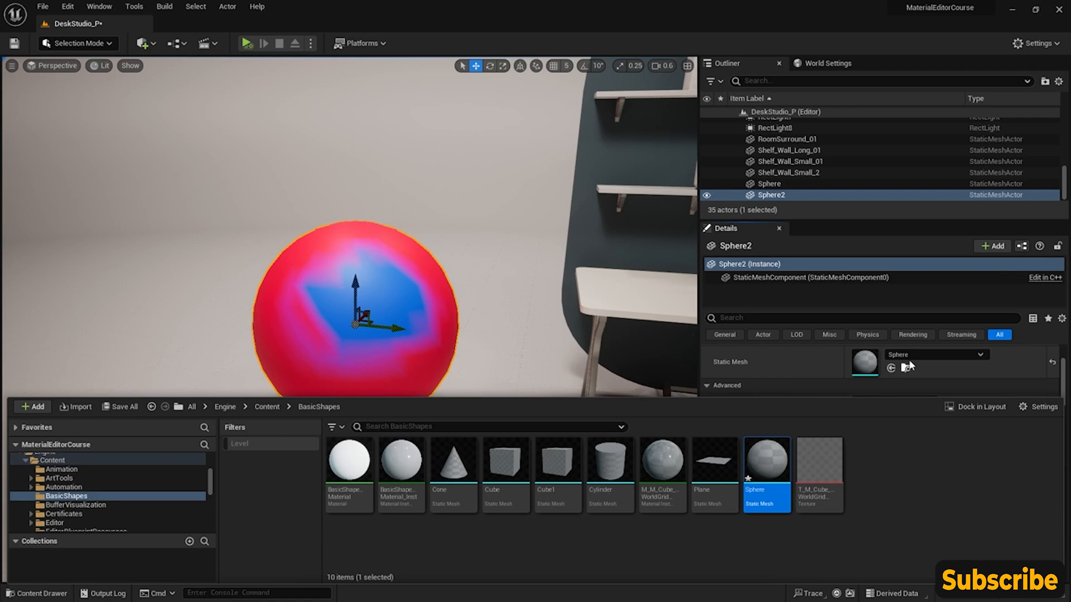
double_click(773, 468)
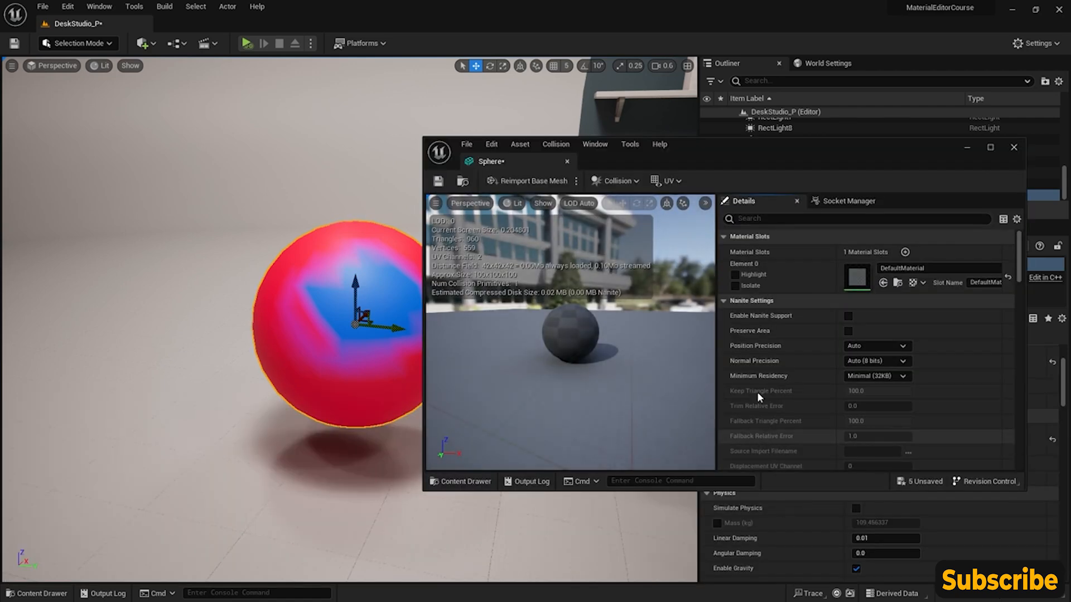
drag(809, 148, 766, 151)
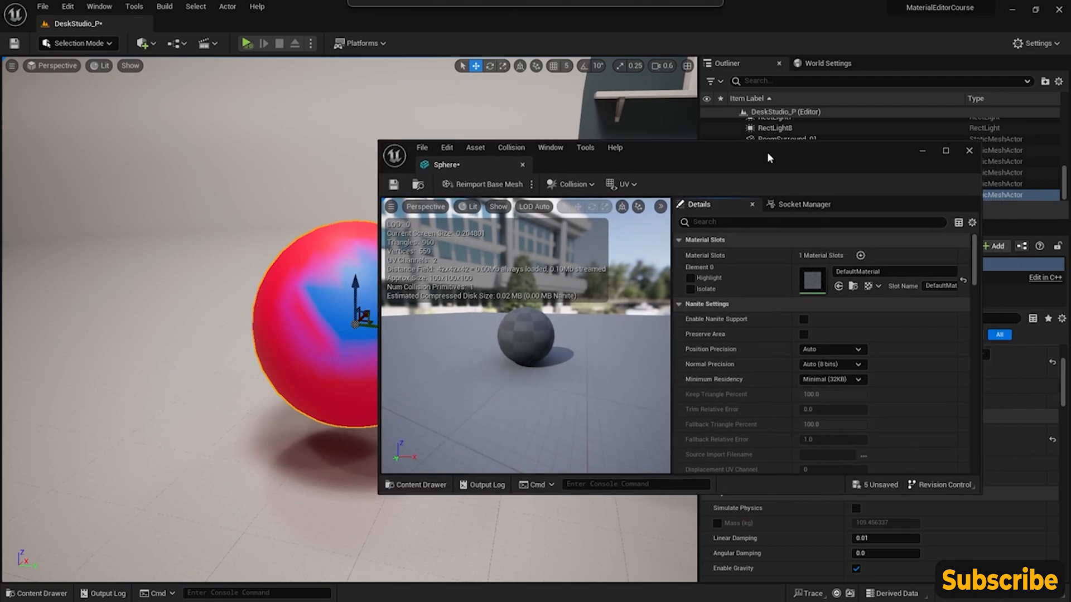
text(nan)
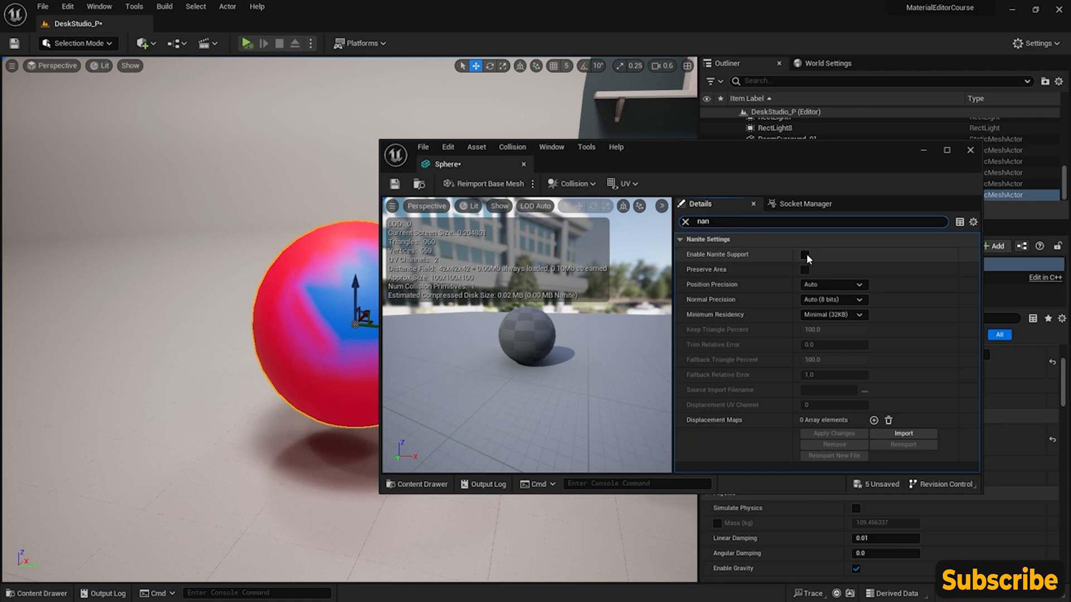
click(806, 255)
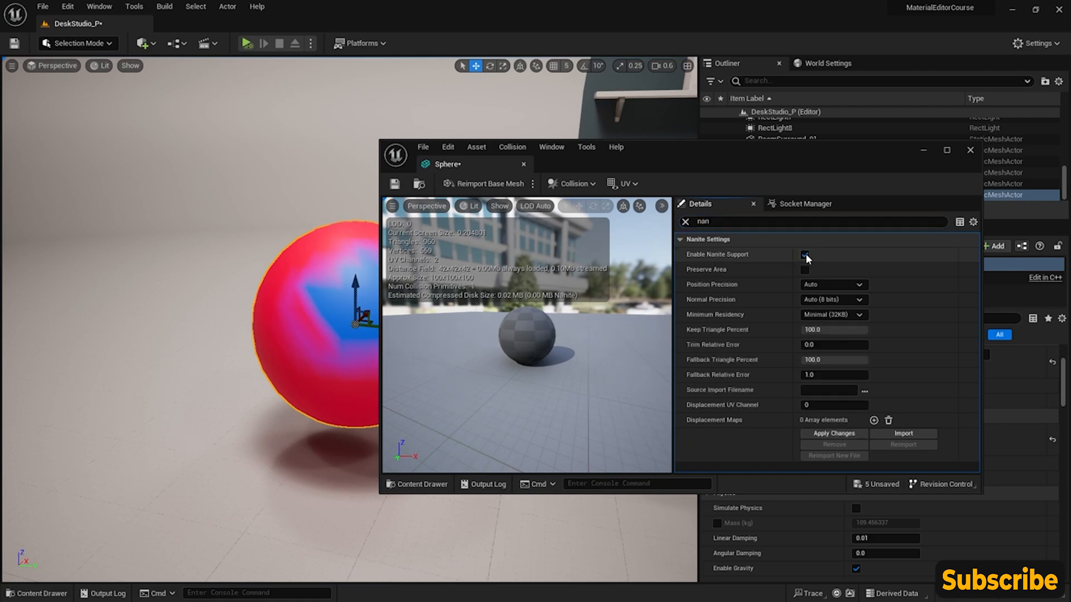
drag(782, 153, 868, 107)
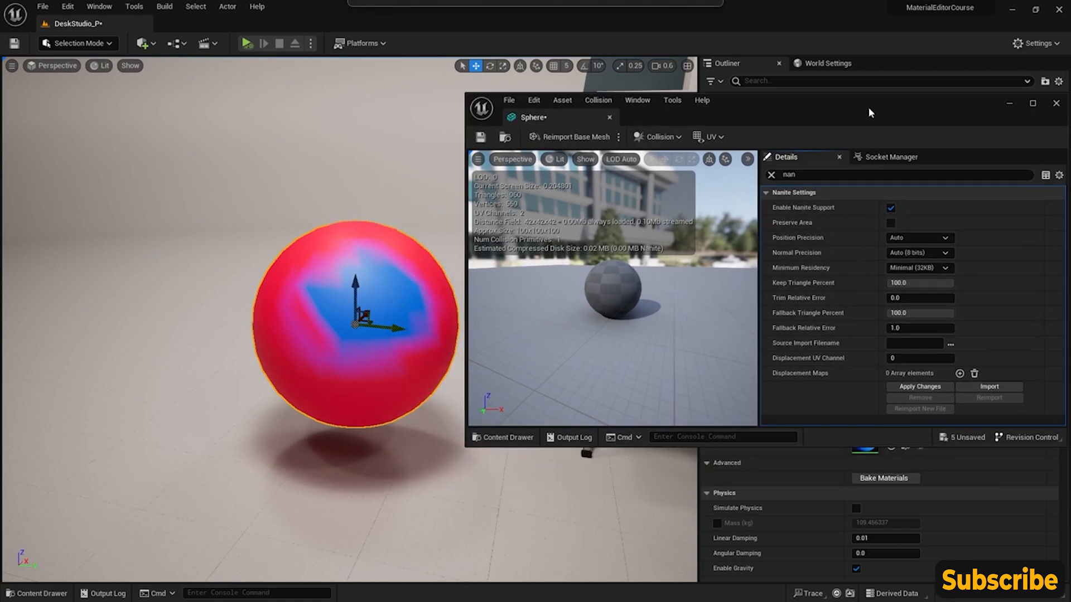
click(919, 387)
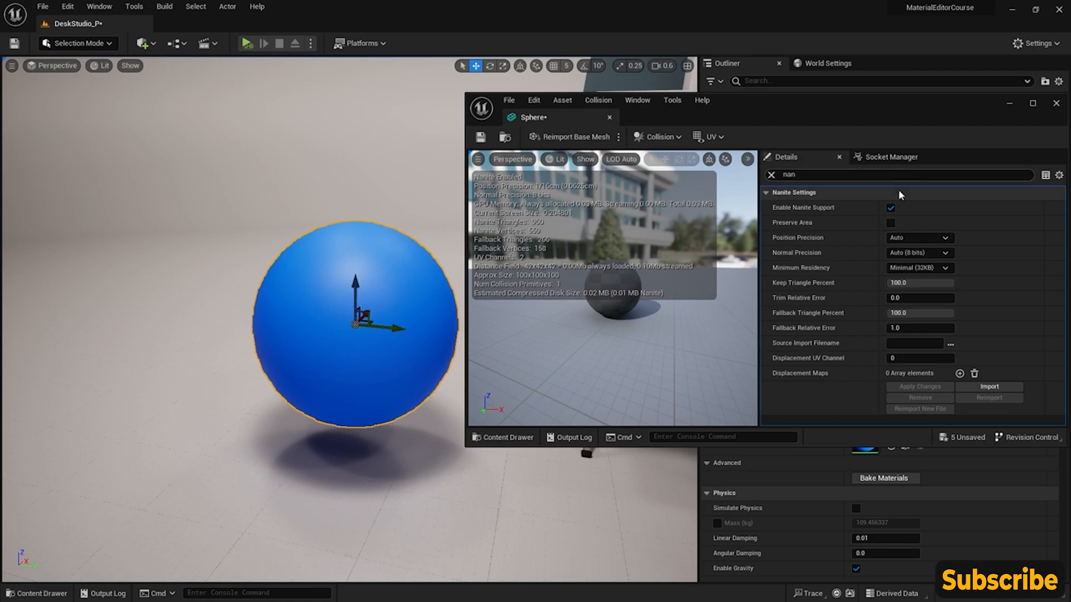
- Disable Nanite support on the Sphere static mesh, apply the change, save the mesh and close its editor
click(891, 208)
click(915, 387)
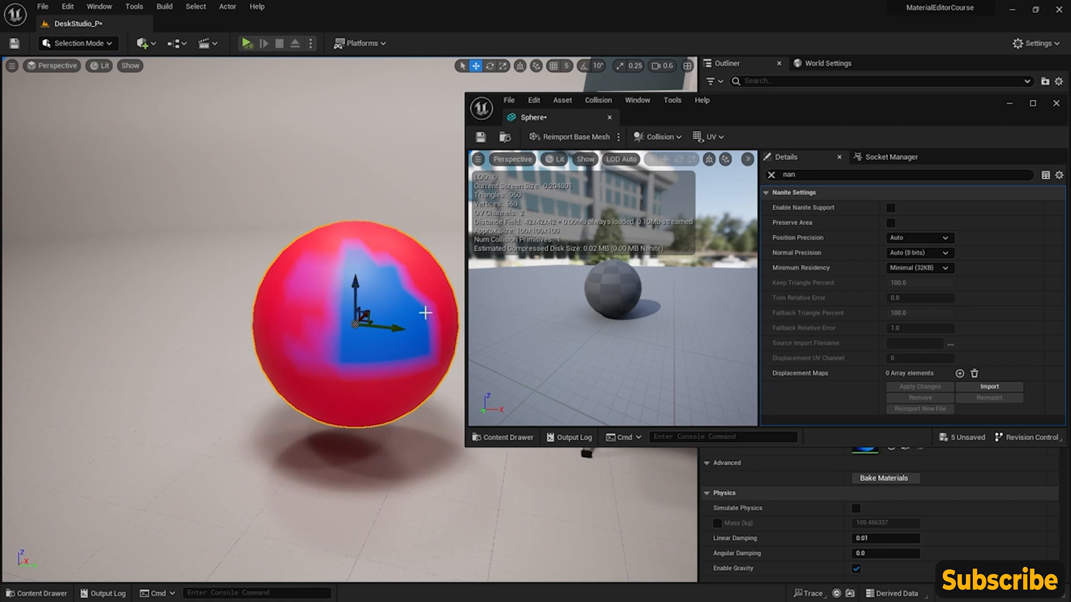
click(480, 136)
click(1056, 103)
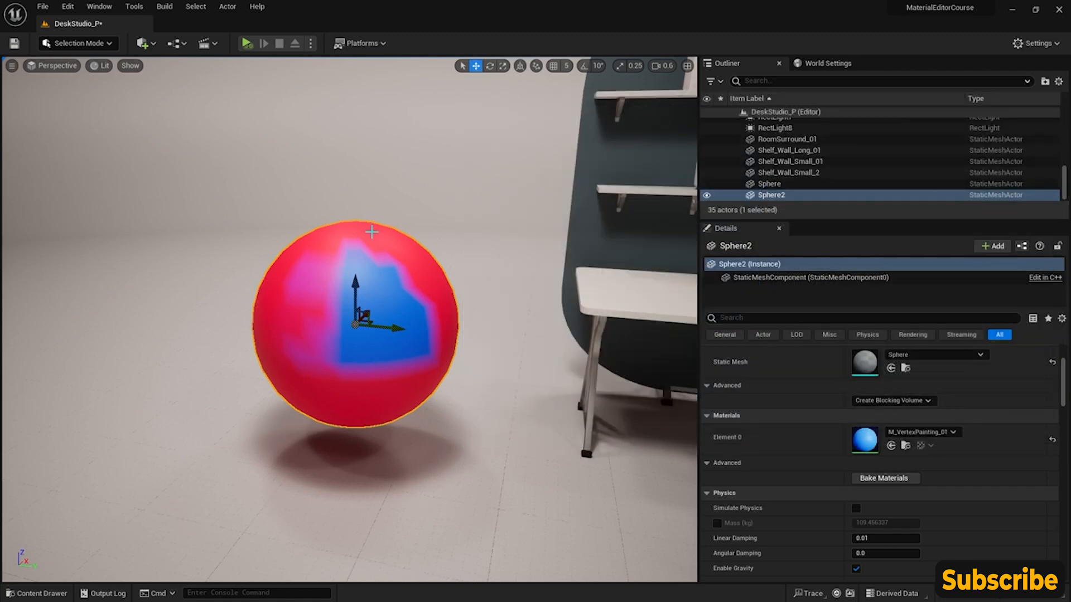
right_drag(367, 319, 377, 291)
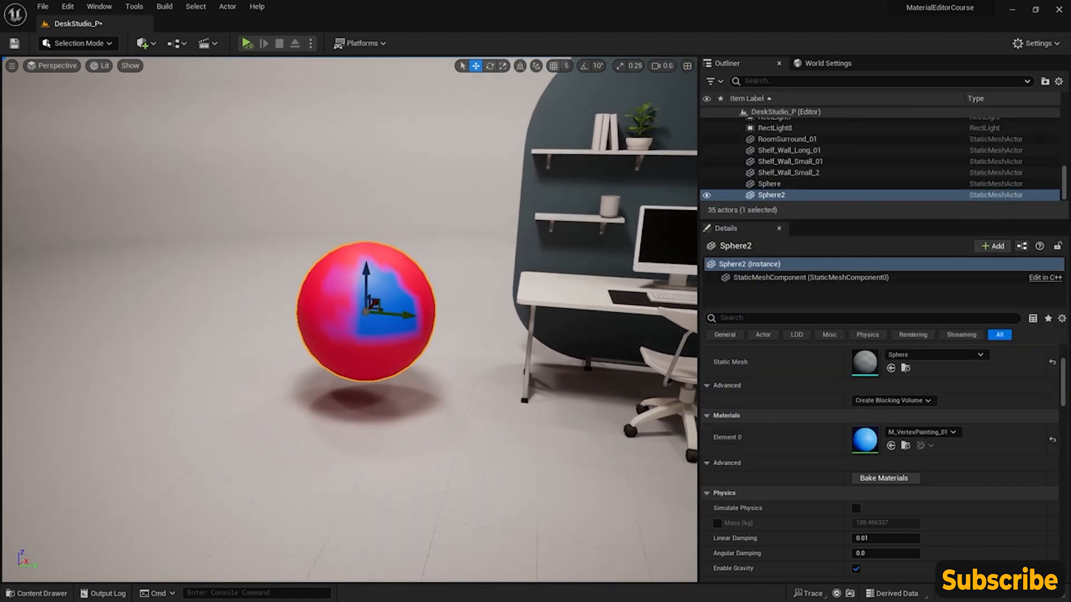
key(w)
right_drag(441, 316, 446, 275)
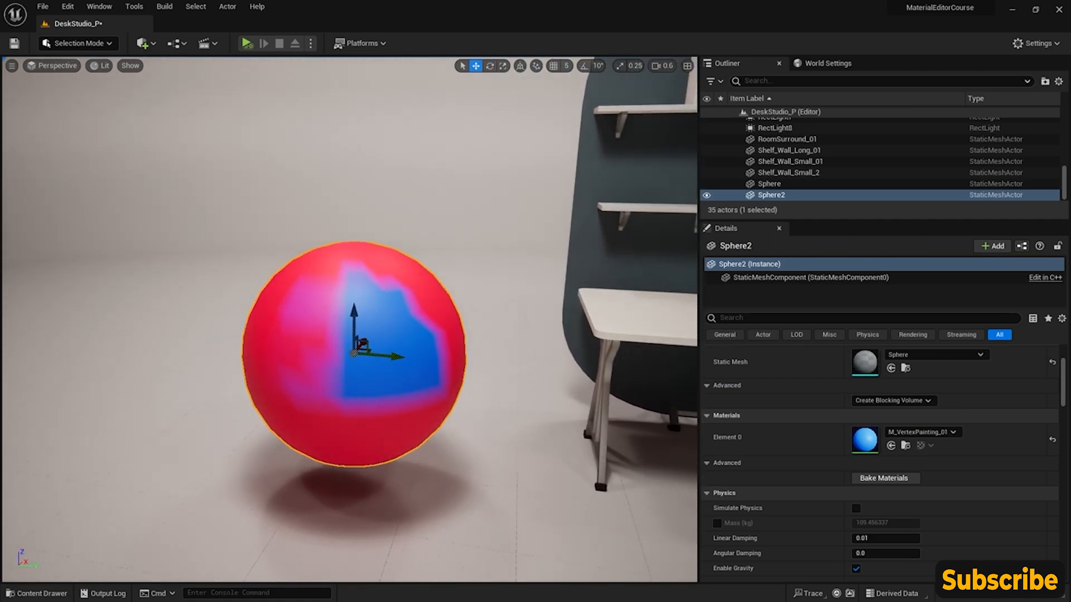